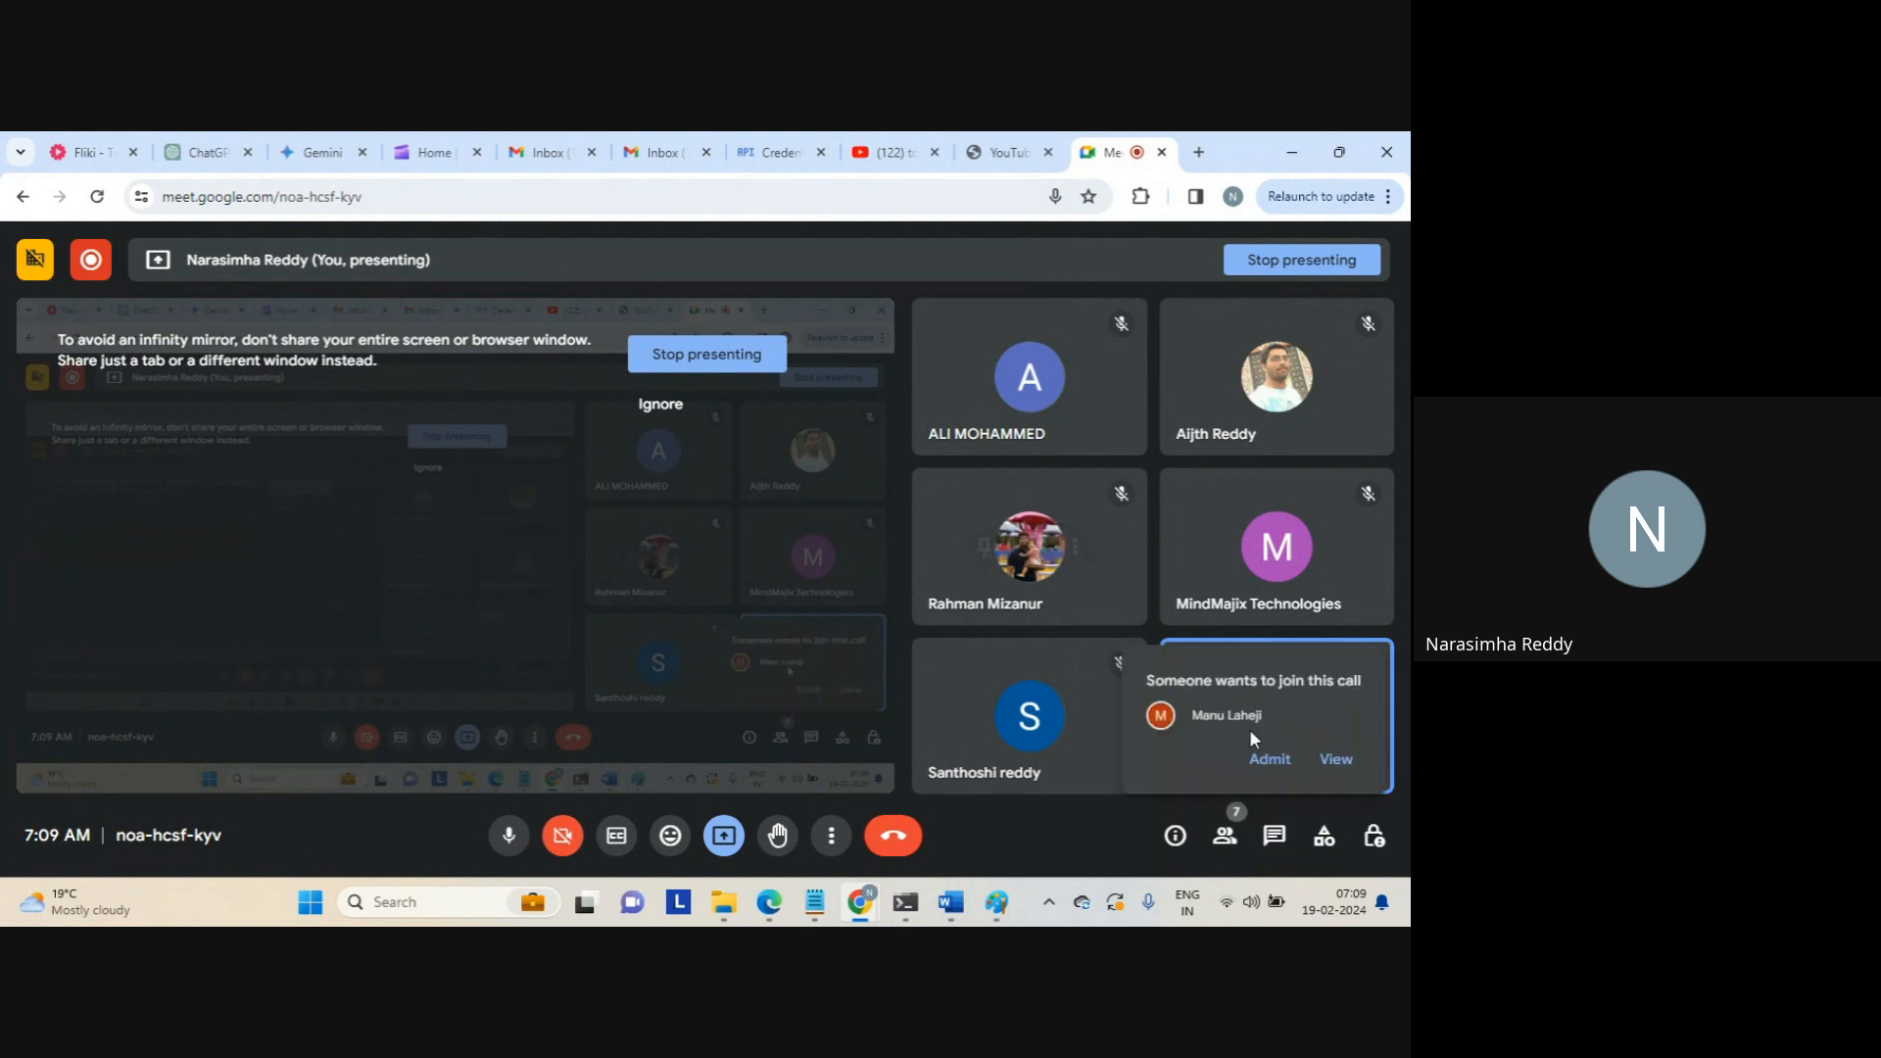
Admit the waiting guest to the Google Meet call and open a blank browser tab
click(1270, 760)
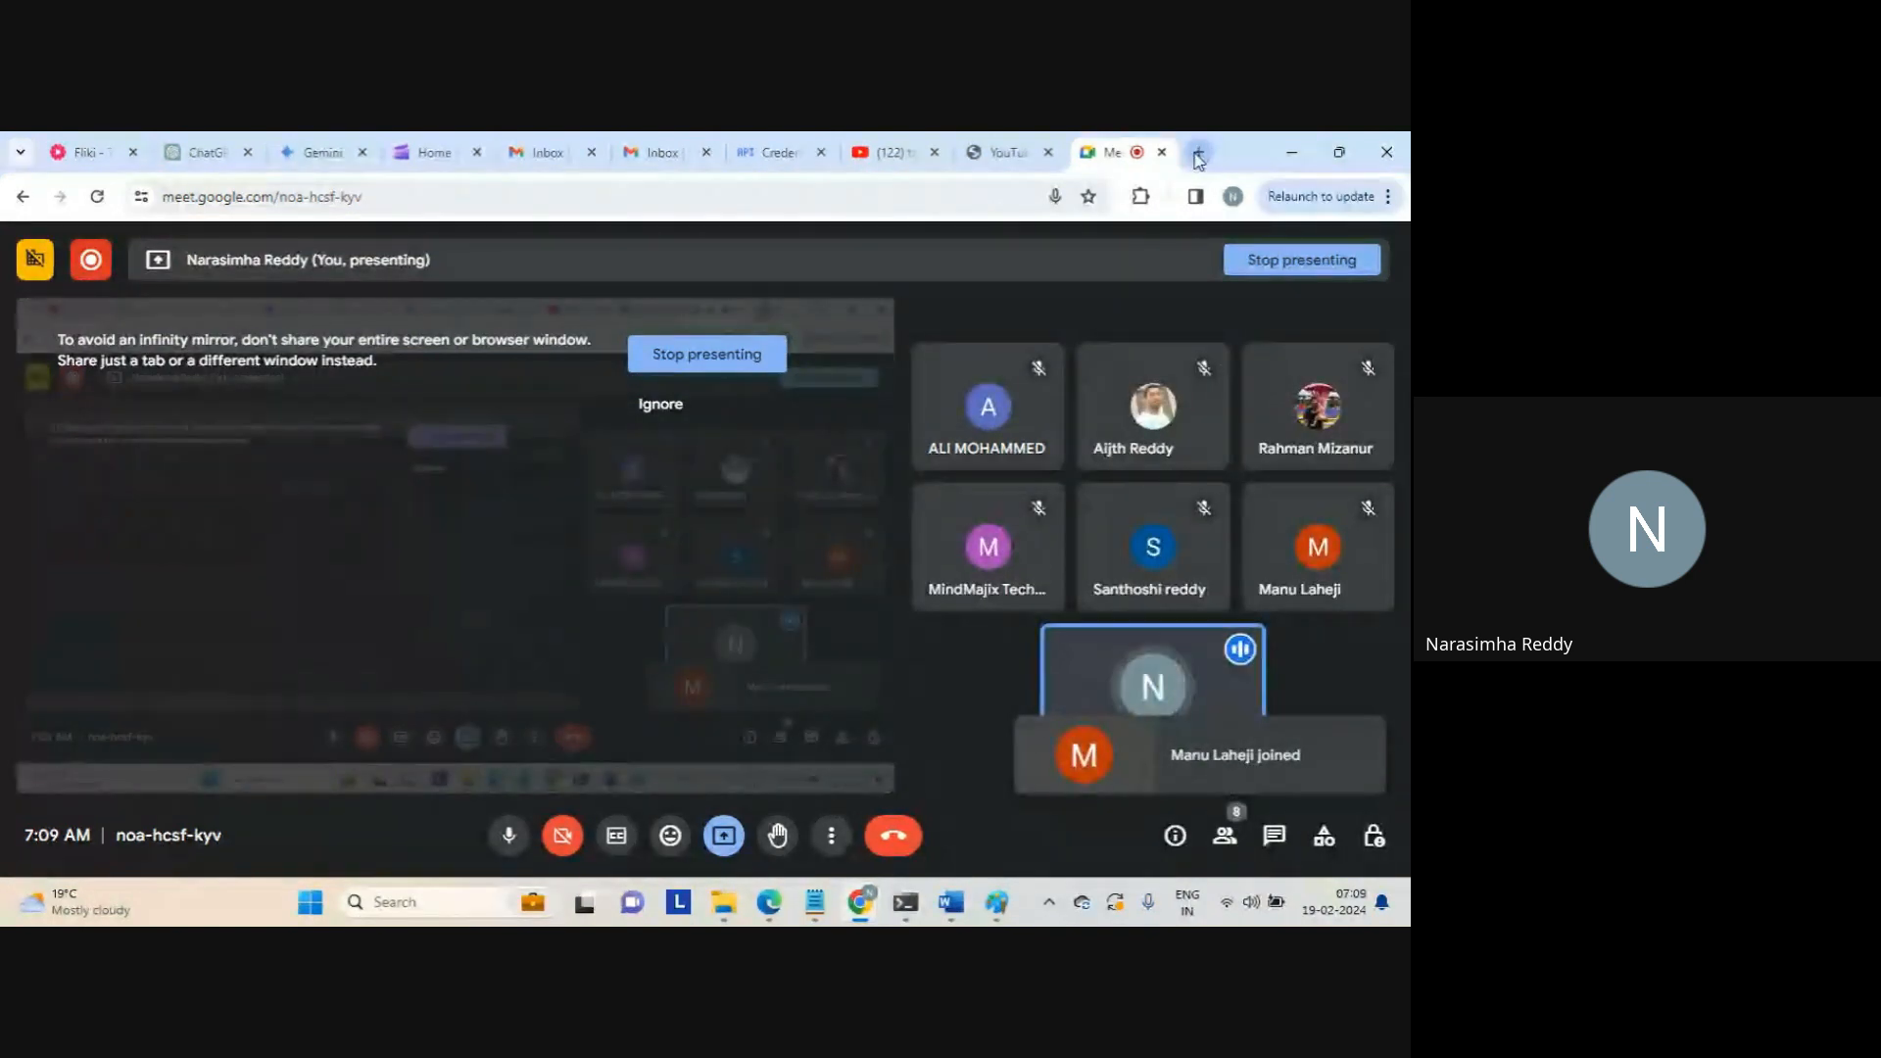
click(1197, 154)
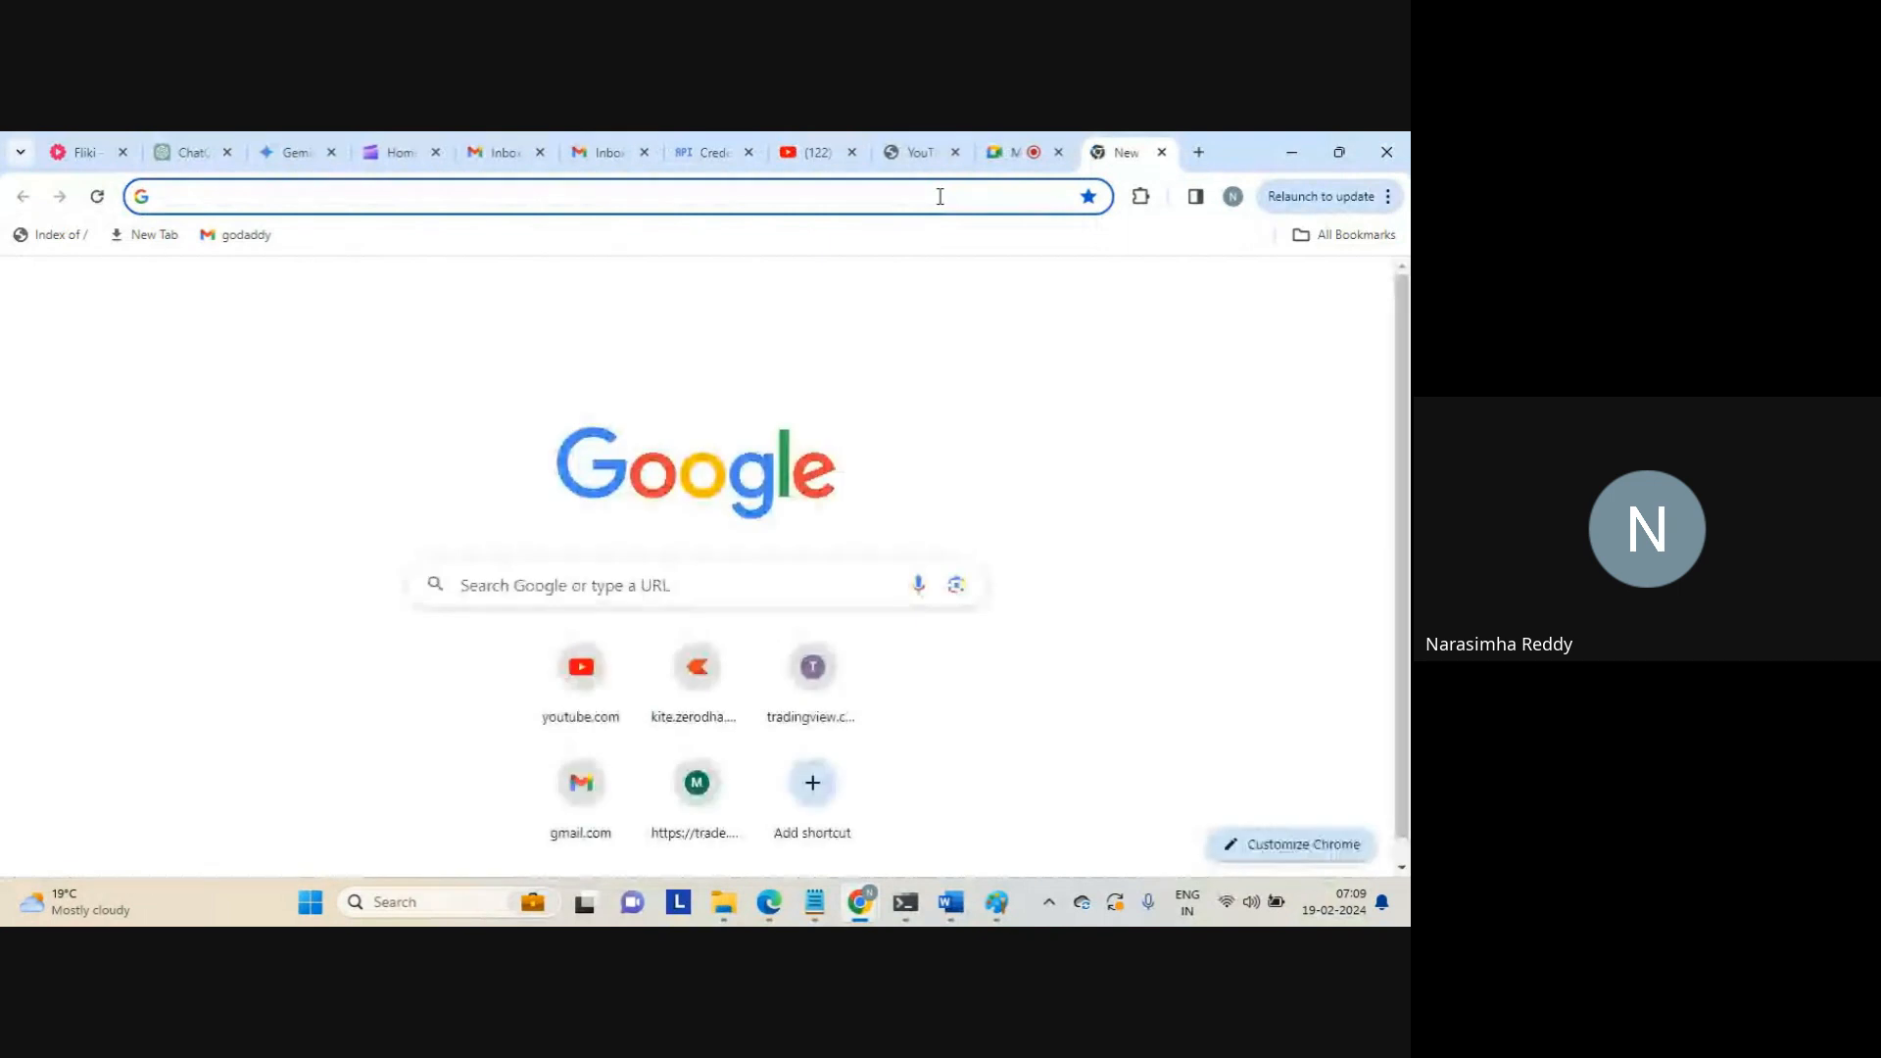
Go to dm-ap.informaticacloud.com by accepting the Informatica Cloud address suggestion for 'dm'
text(dm)
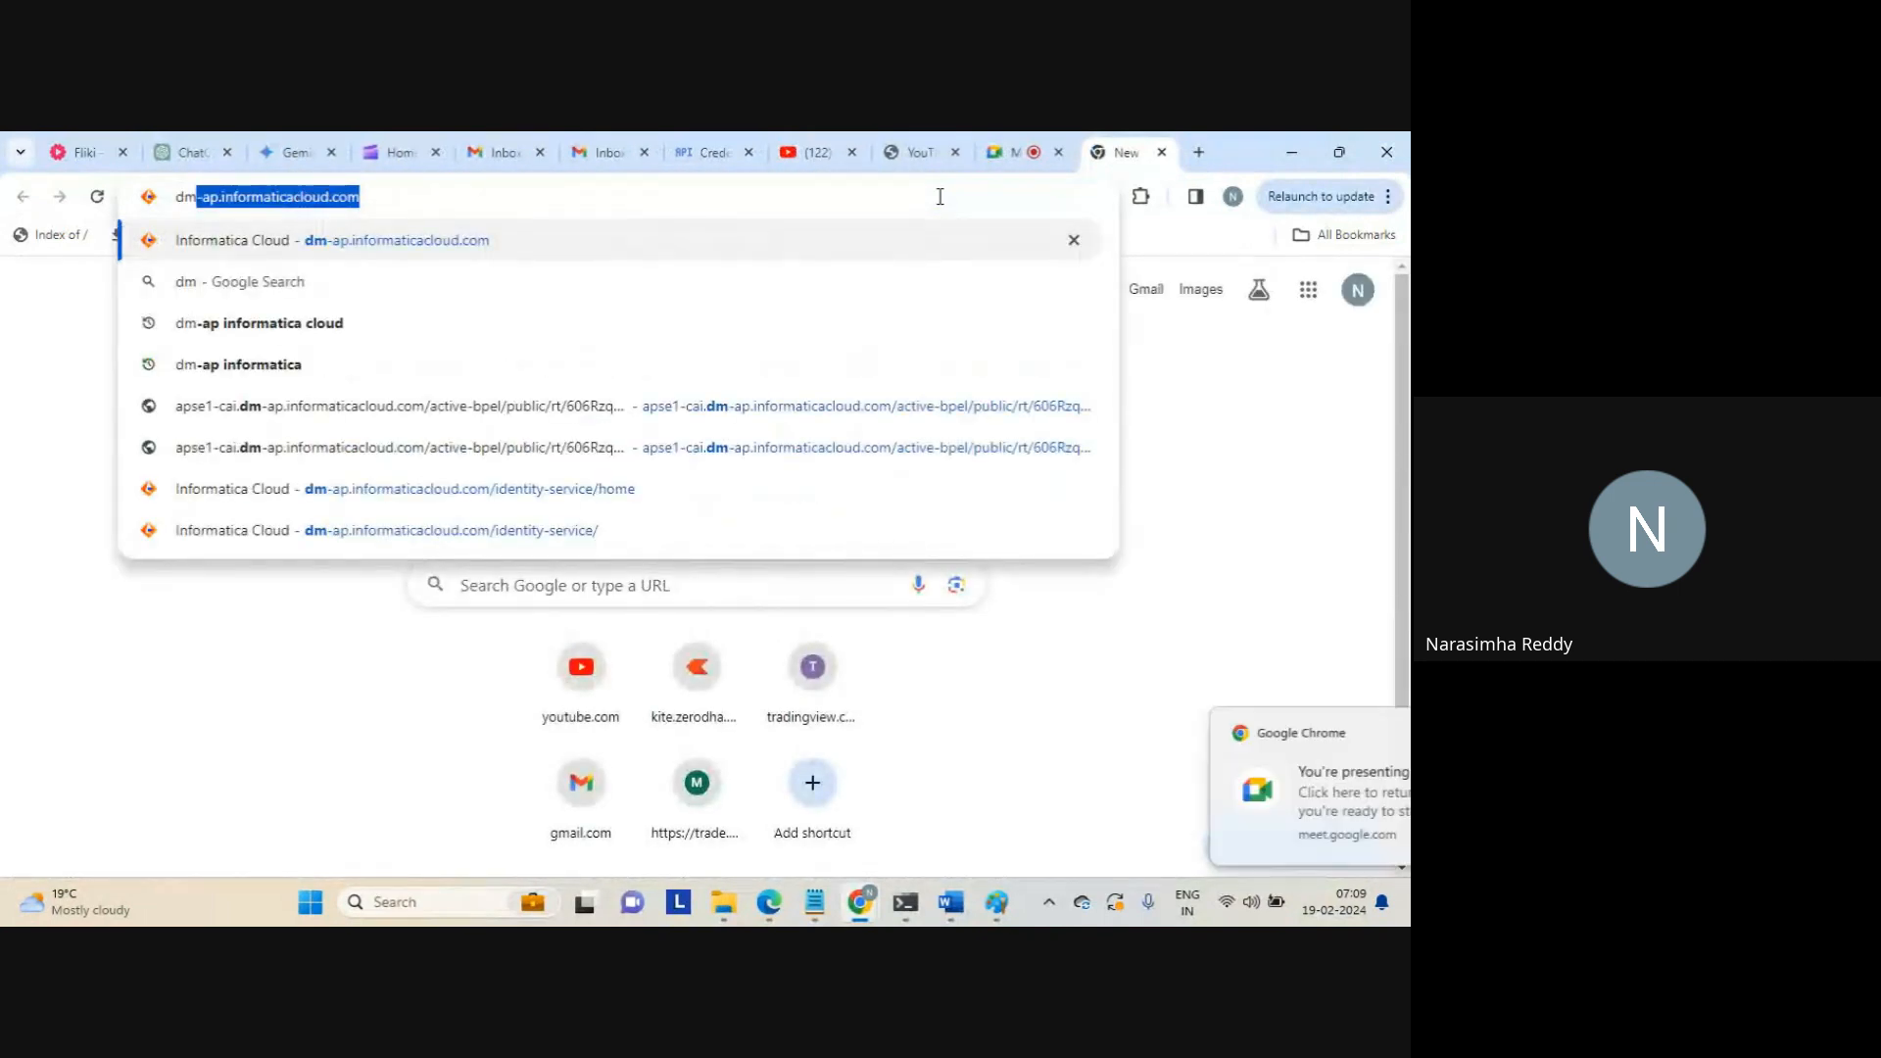
key(Right)
key(Return)
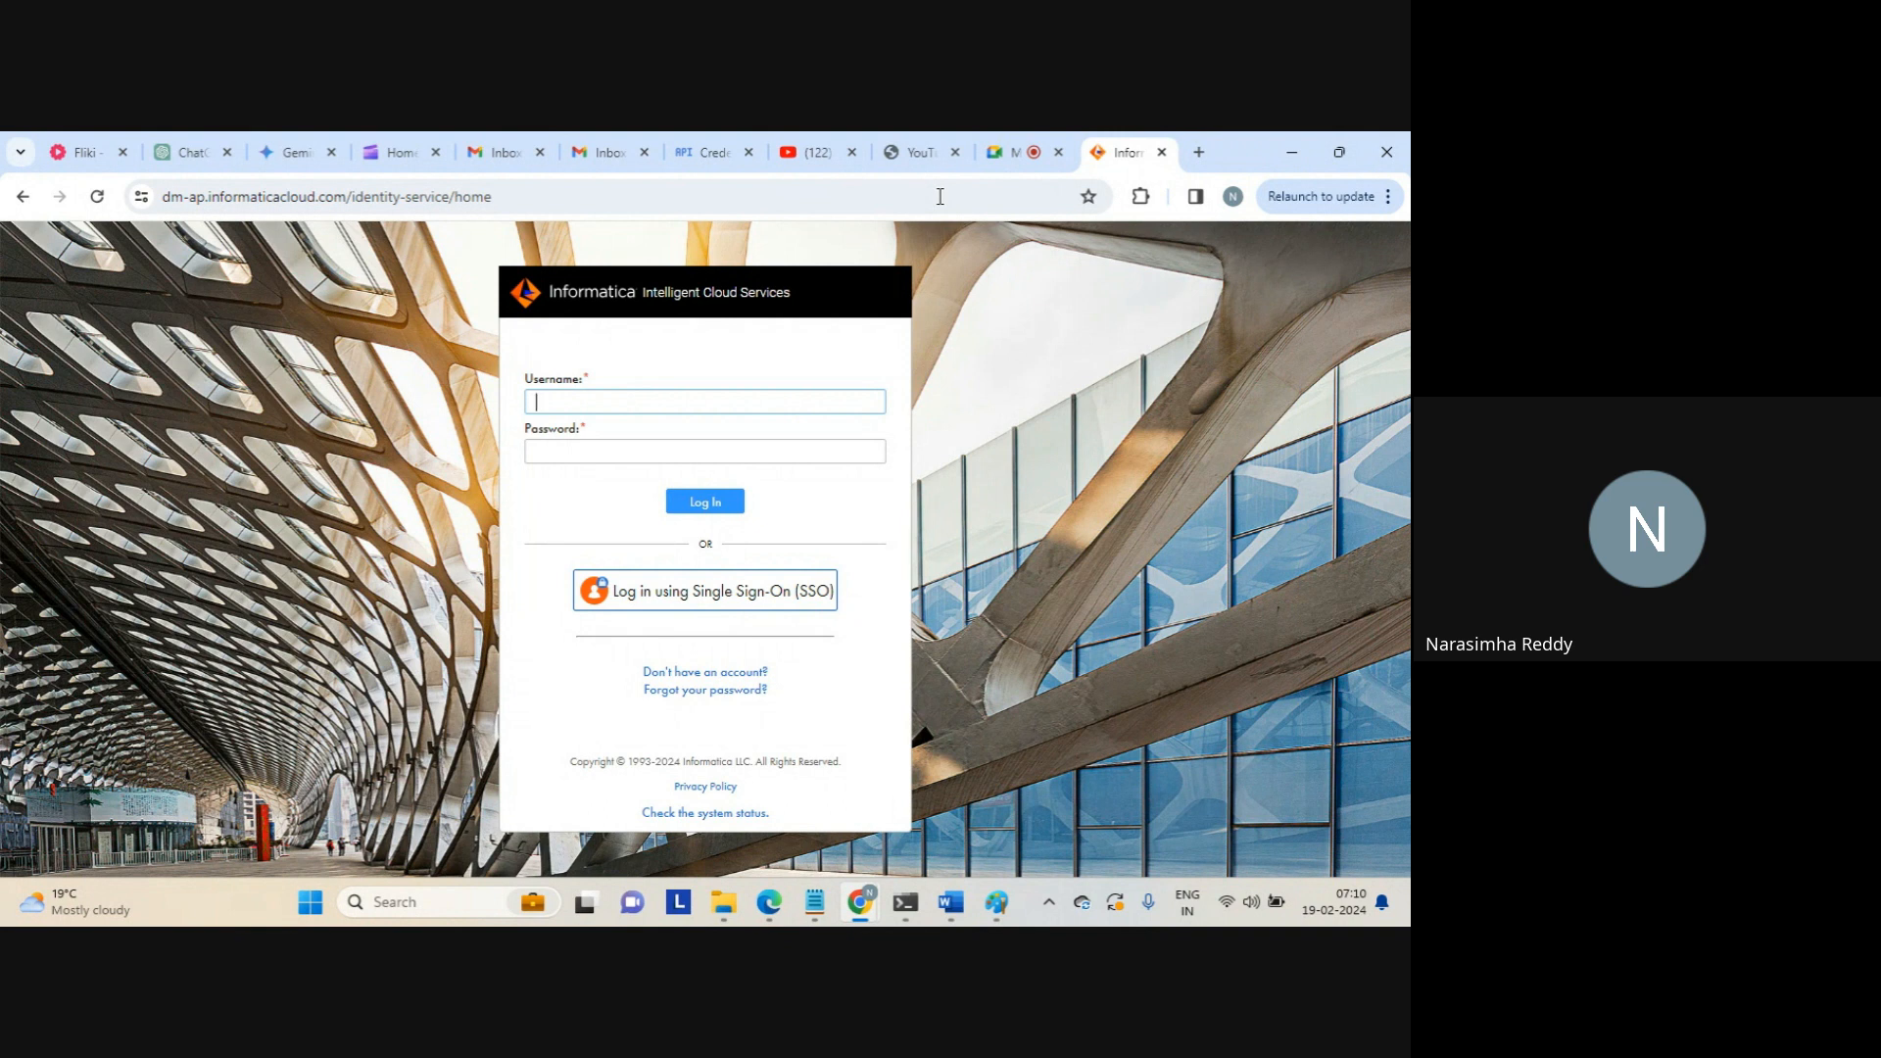
Log in to Informatica Cloud with the account e-mail and password
key(Tab)
text(•)
key(Caps_Lock)
text(••••••)
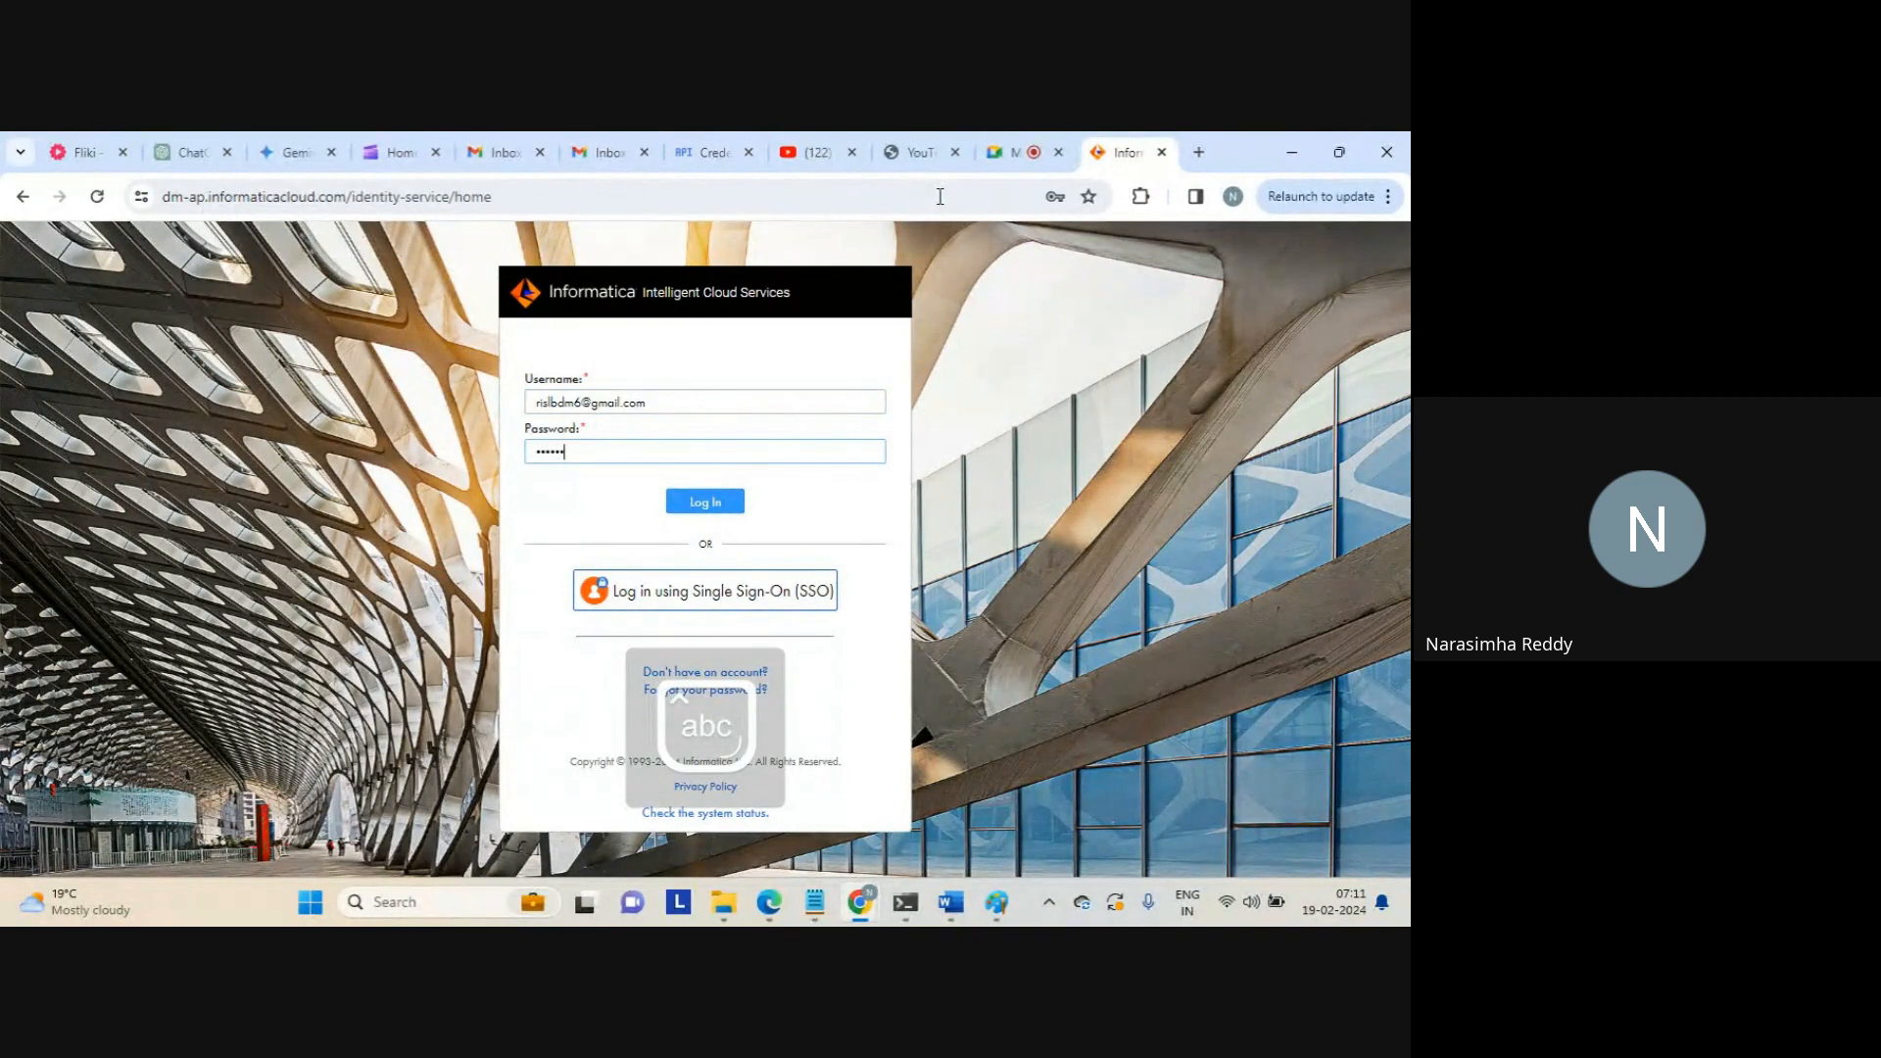
text(•••)
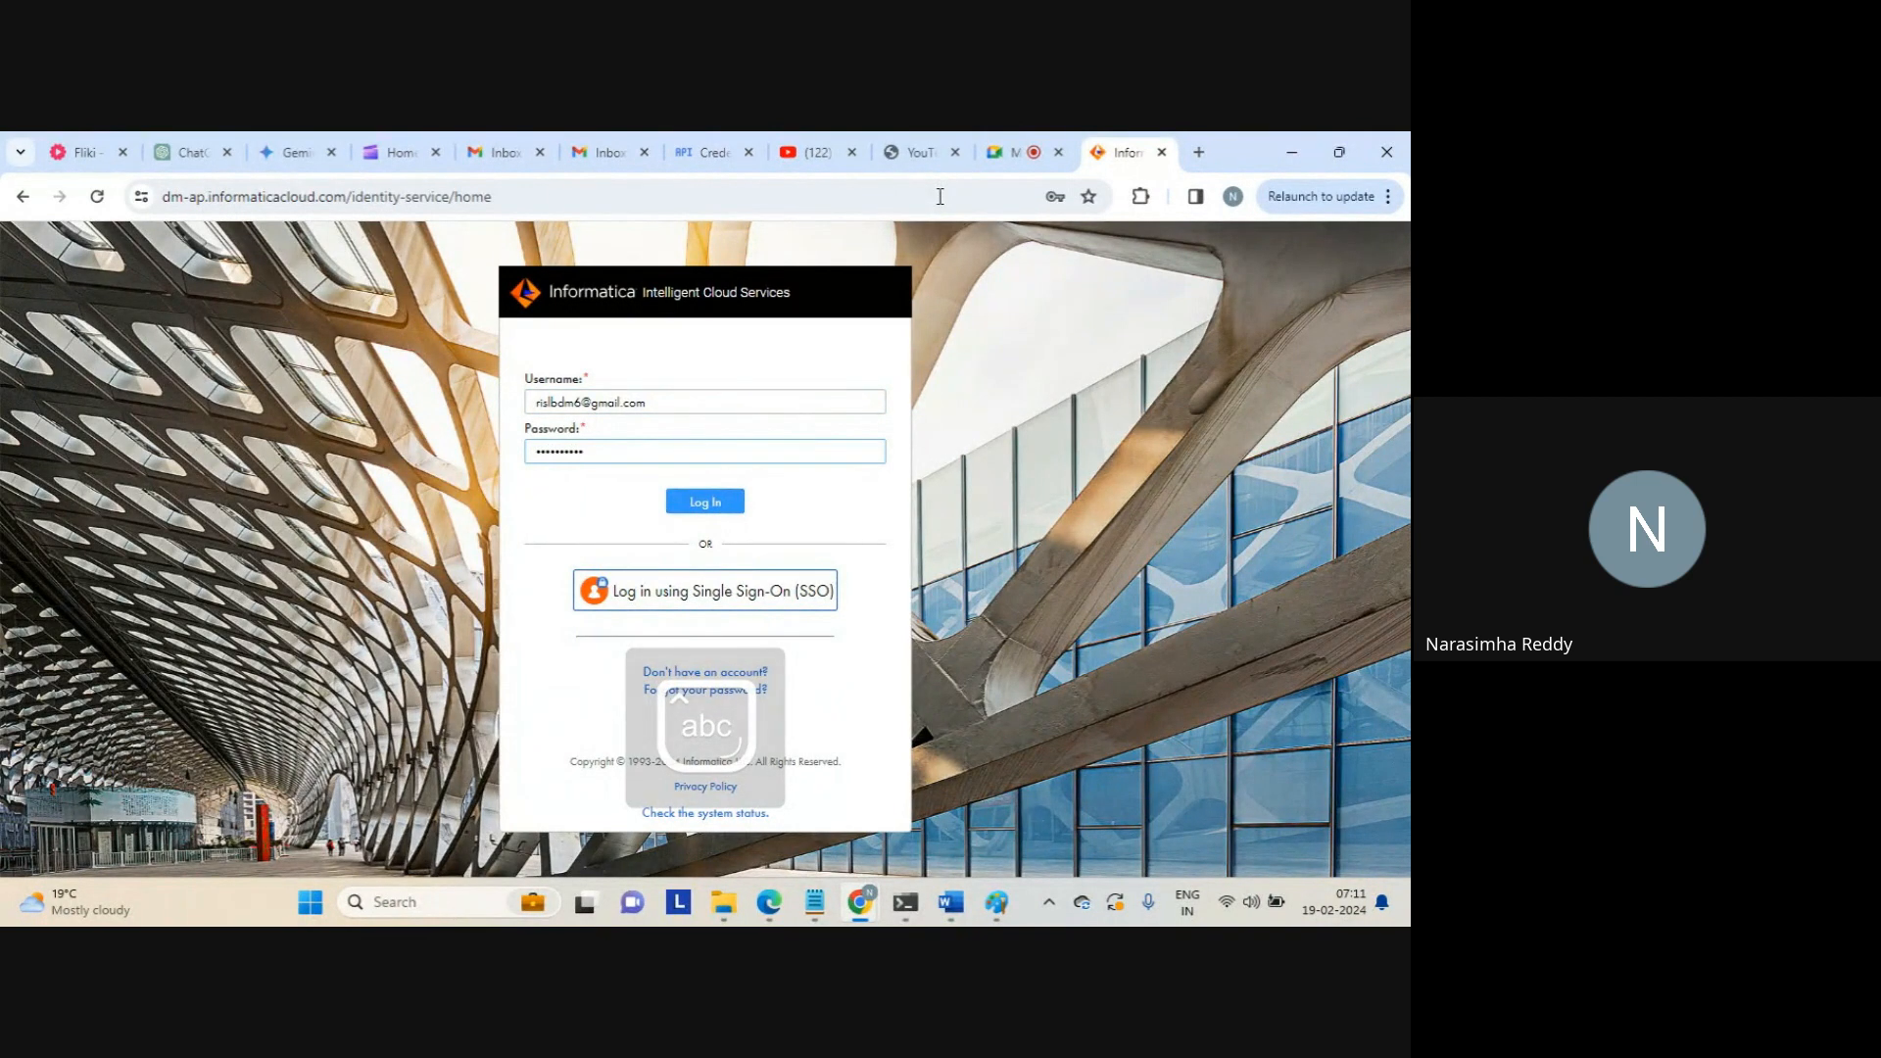
key(Return)
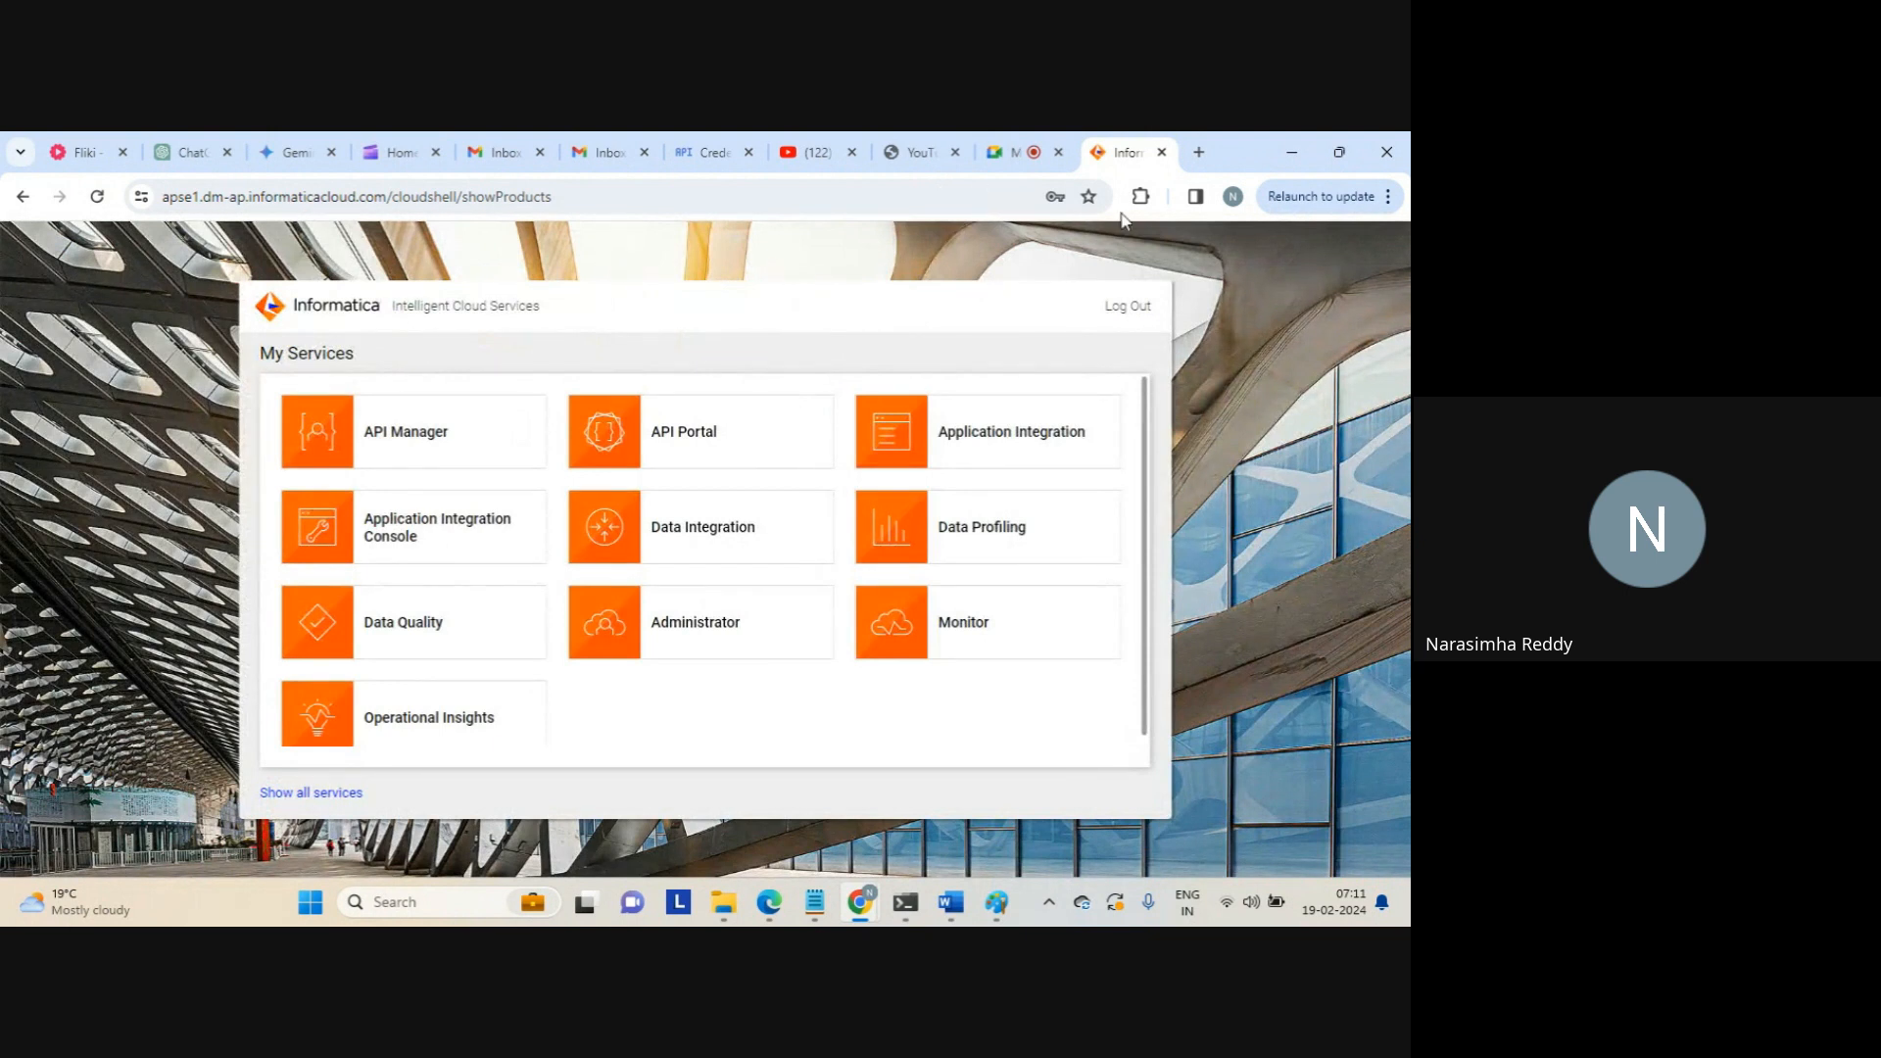
Open the Administrator service from the My Services page
click(682, 632)
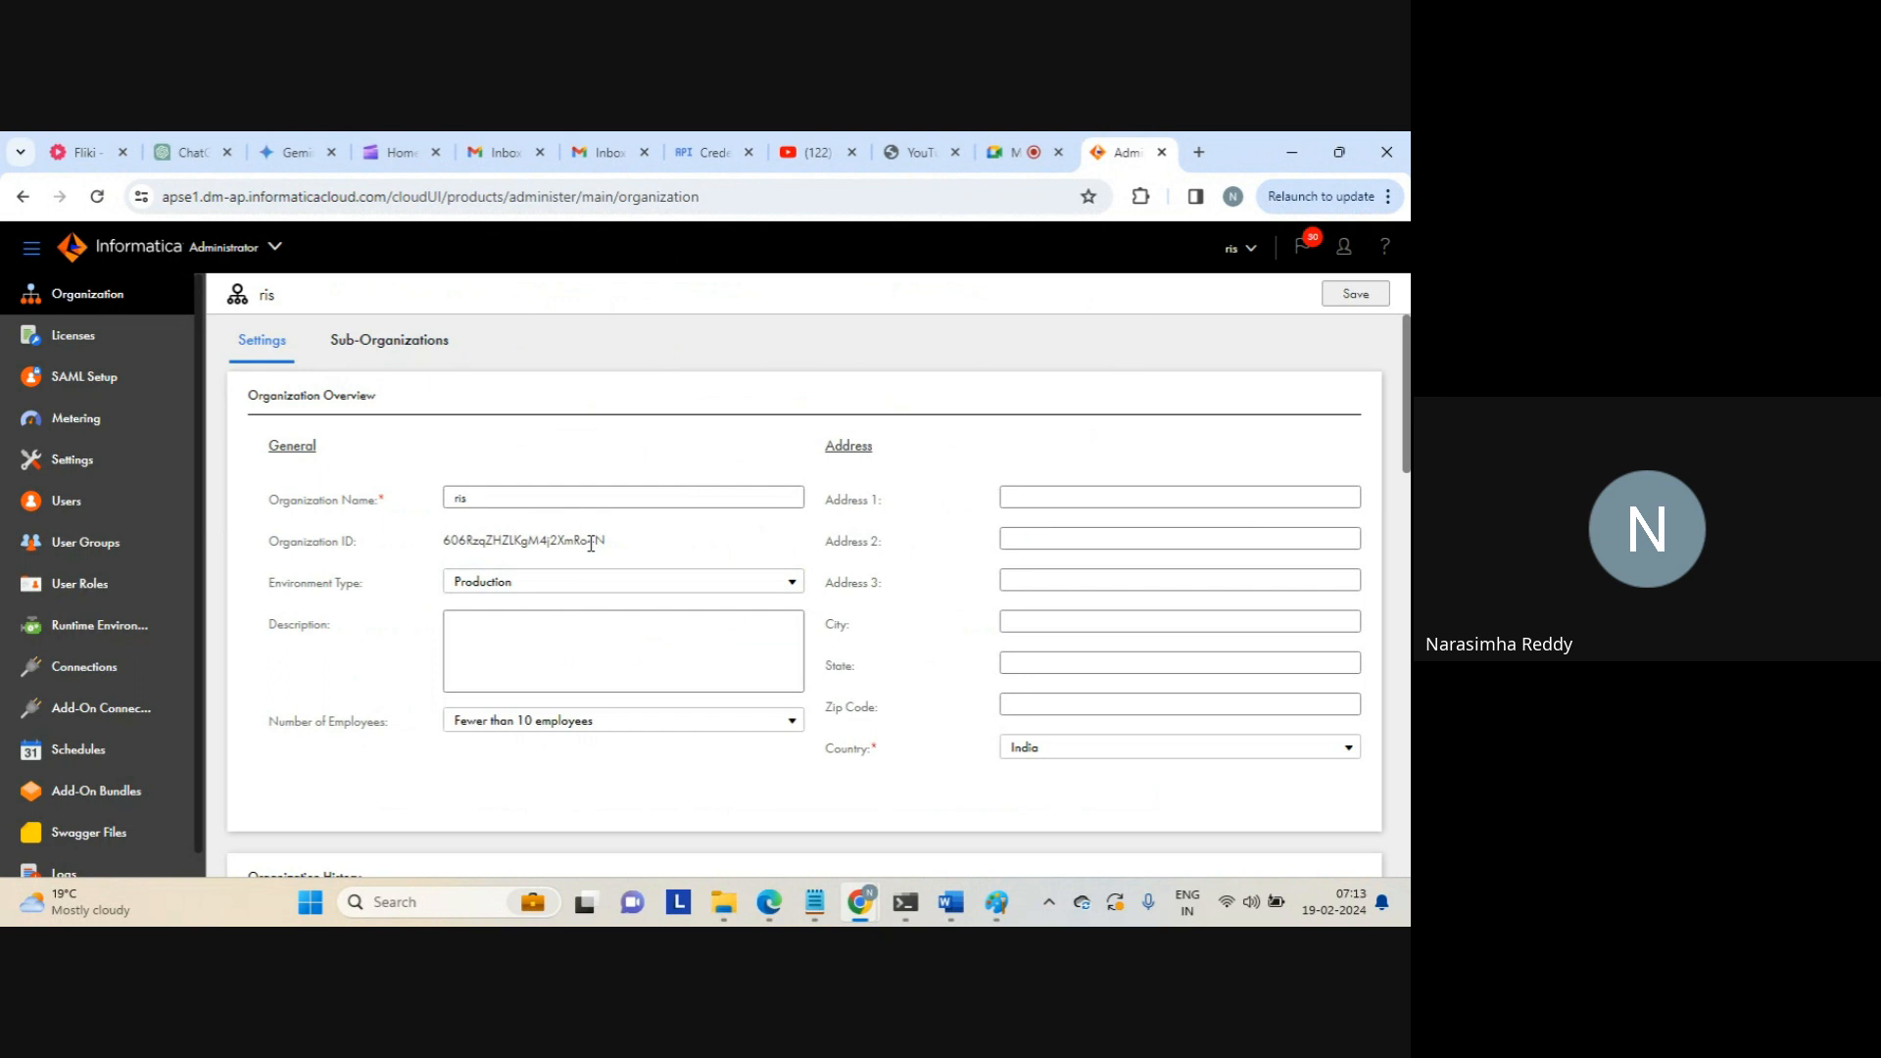
click(1035, 149)
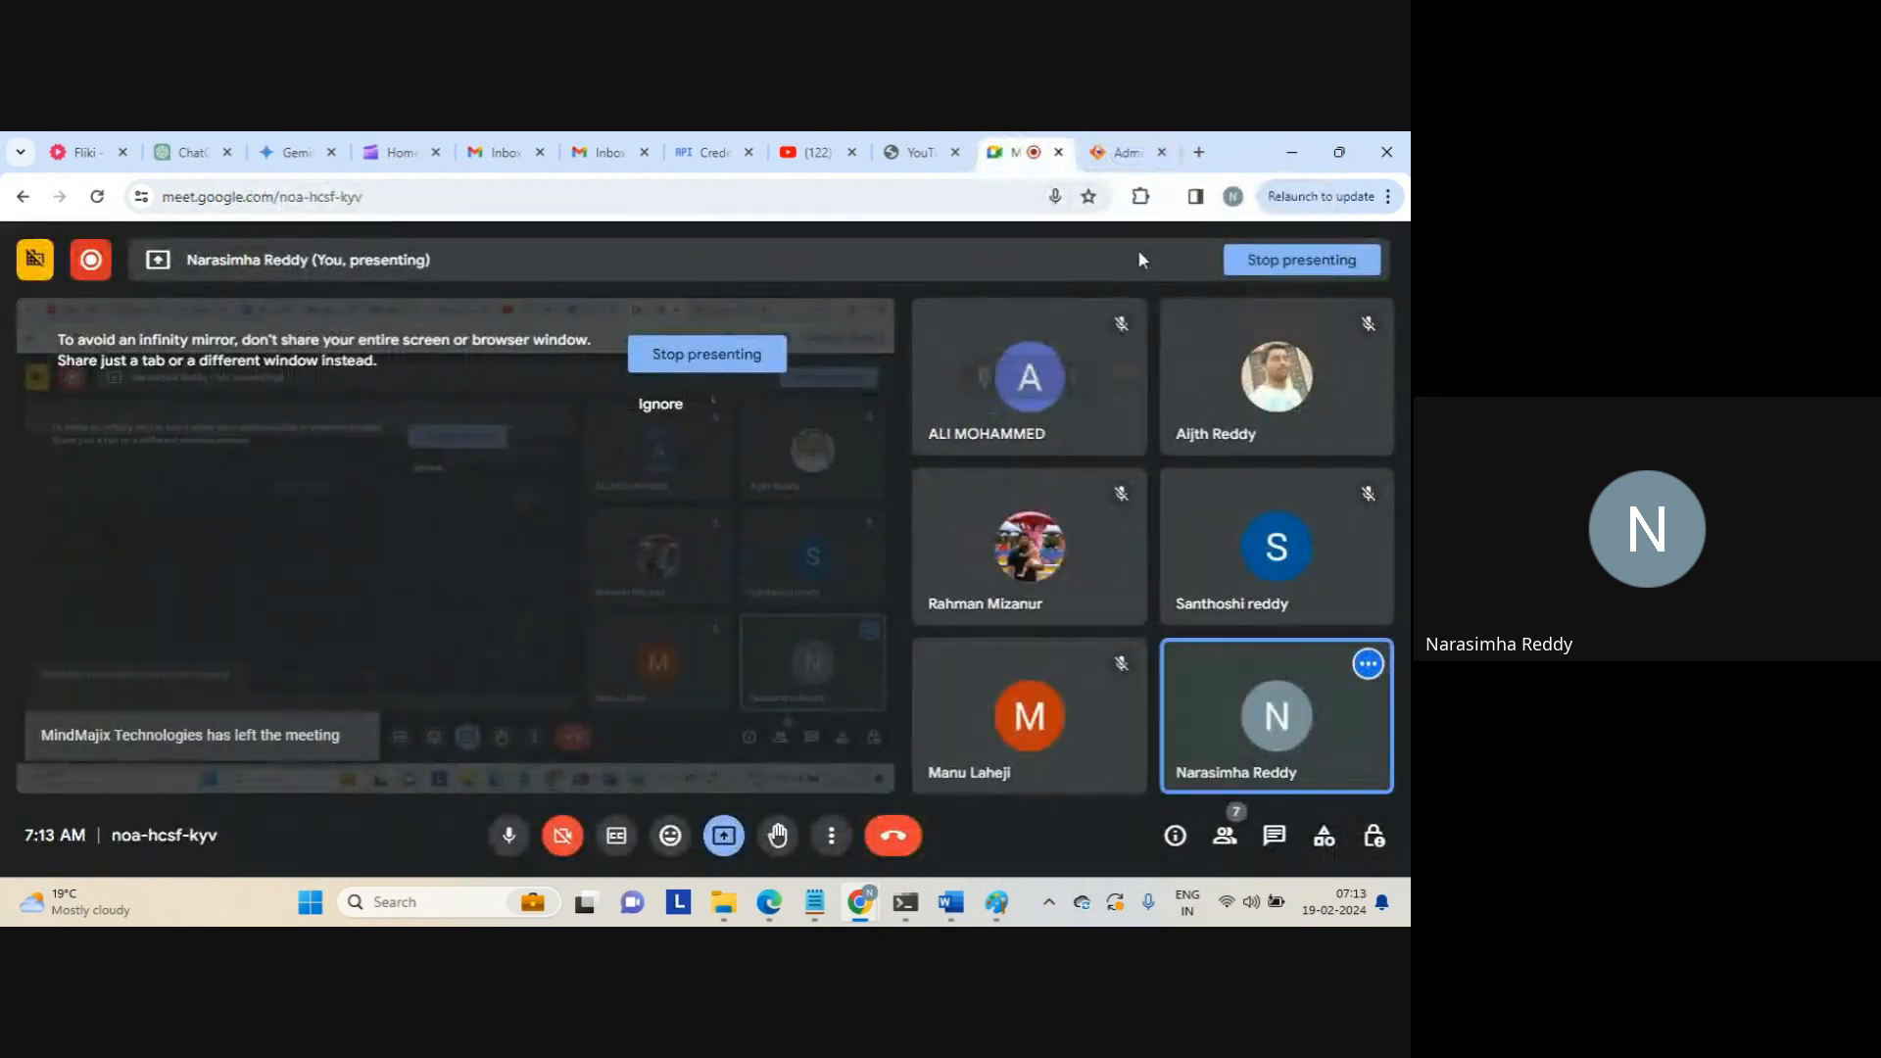
click(1127, 157)
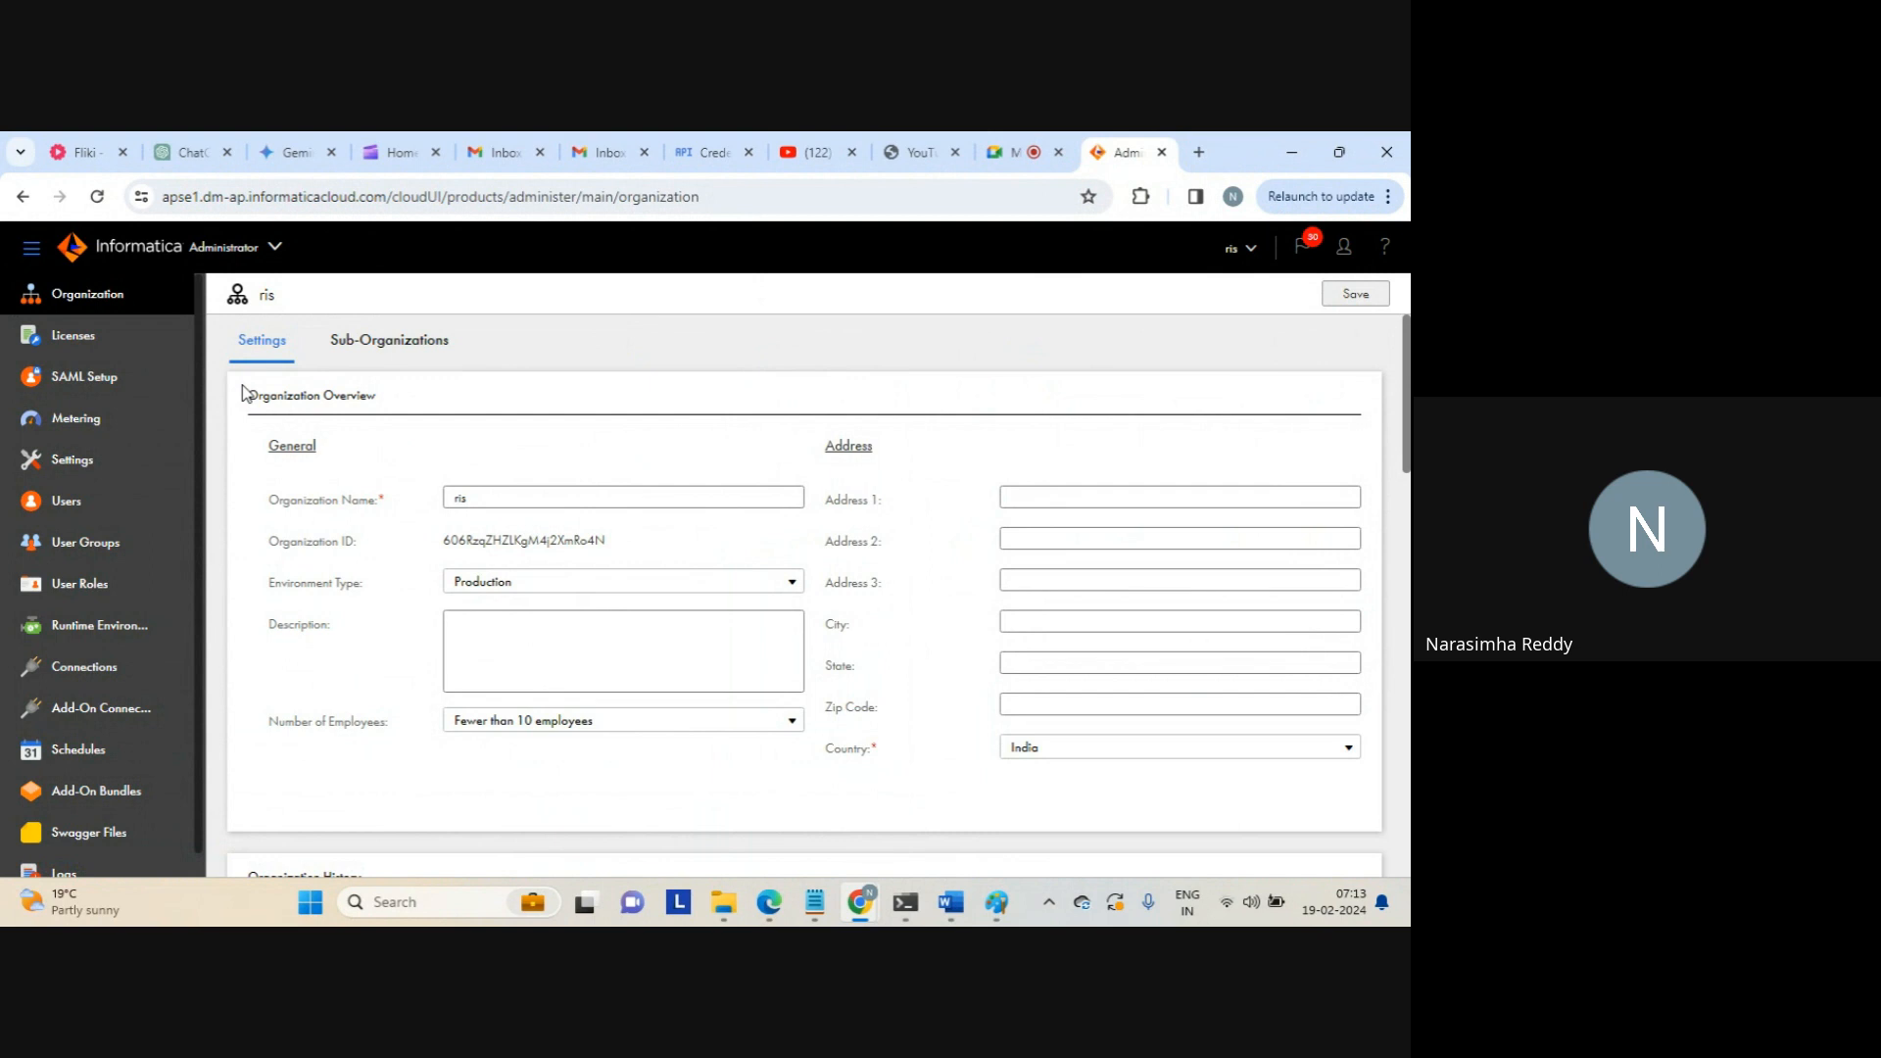
Highlight the Organization ID on the Settings tab, then view the empty Sub-Organizations list
drag(242, 392, 396, 404)
drag(446, 540, 623, 556)
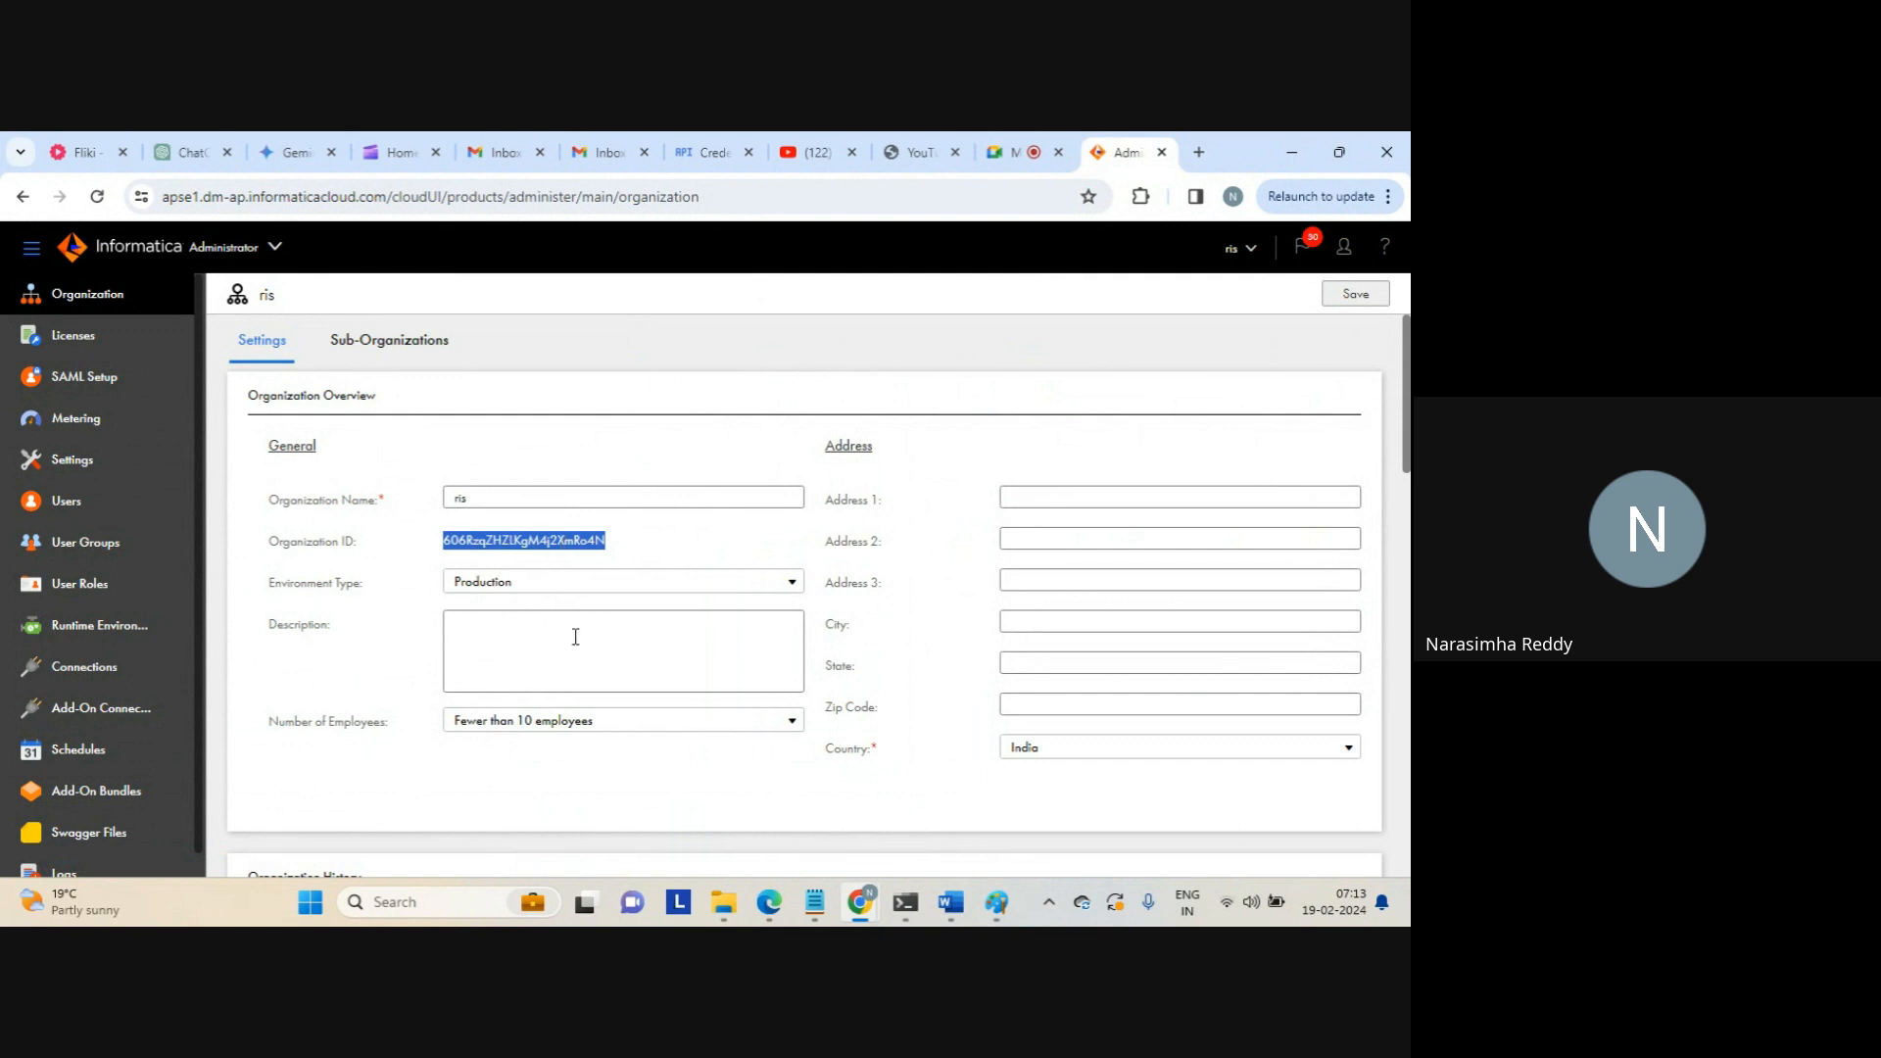
click(565, 540)
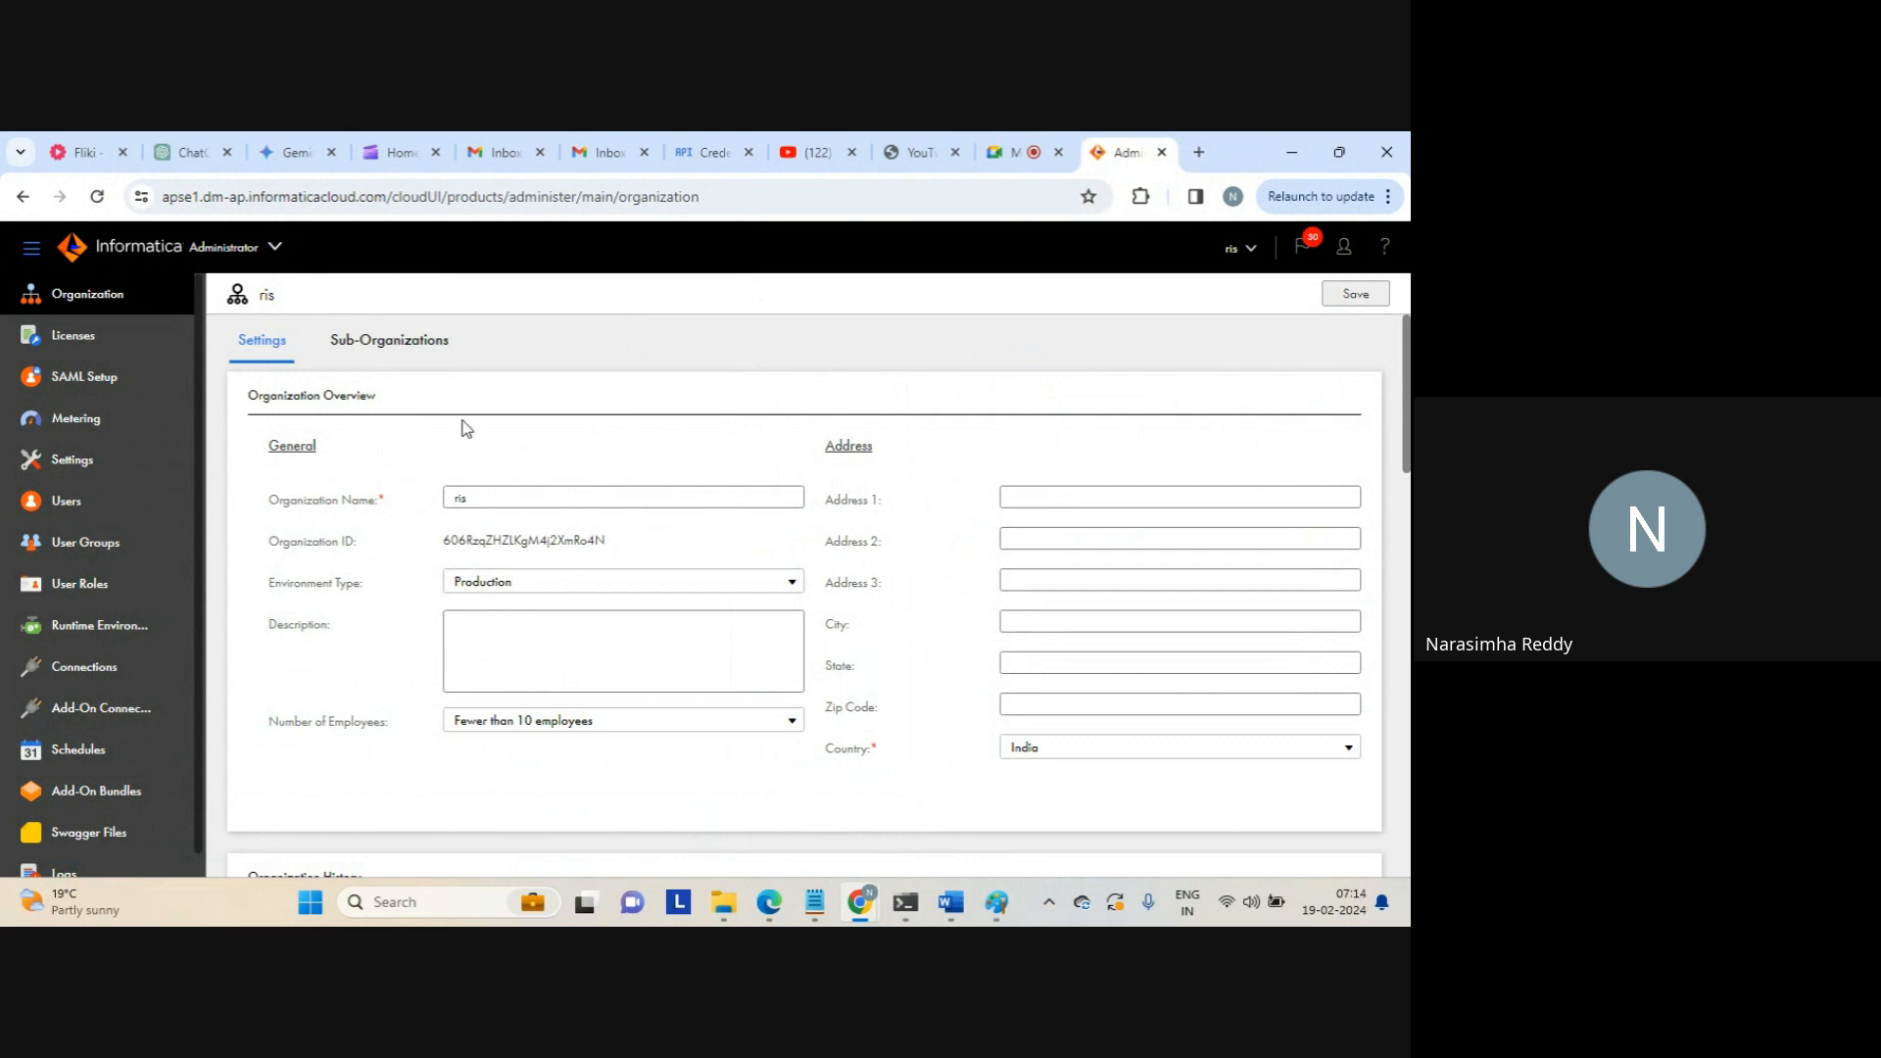
click(402, 351)
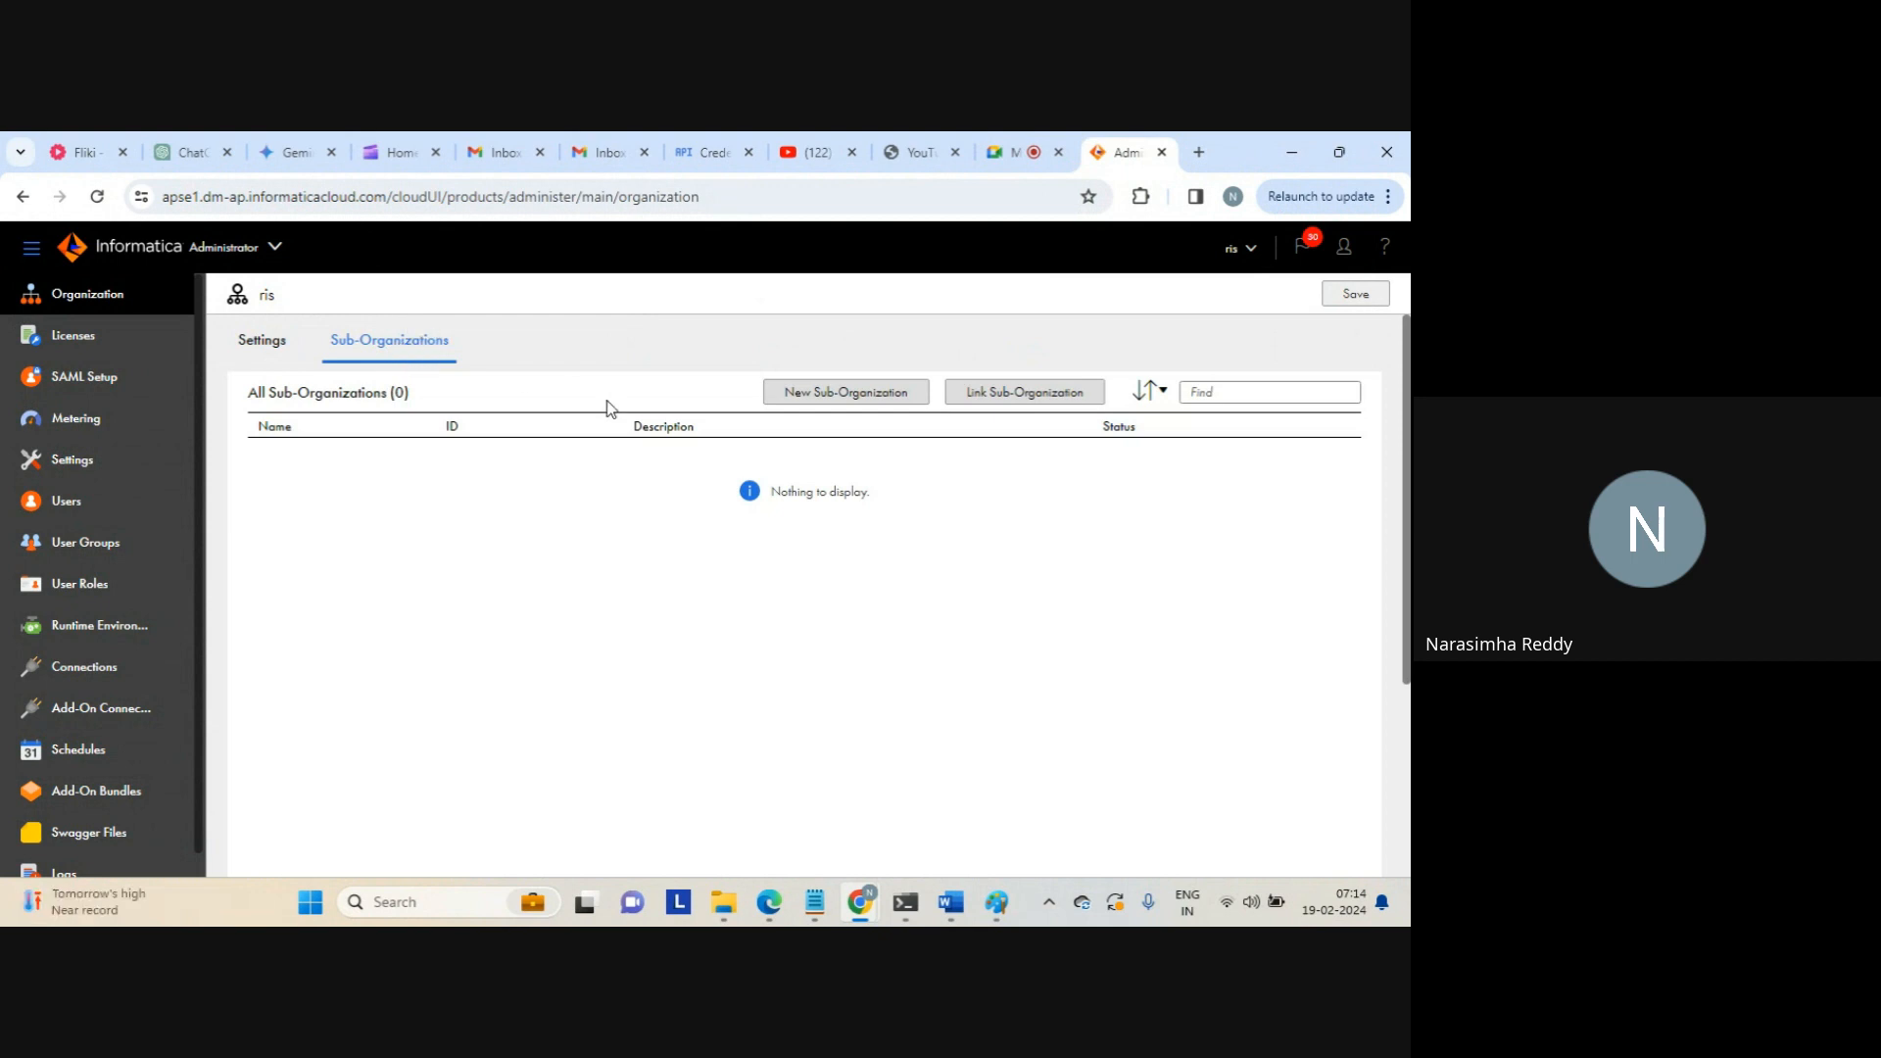
Start sub-organization ris-0 and review its Authentication, Data Integration Service and CLAIRE sections
click(831, 392)
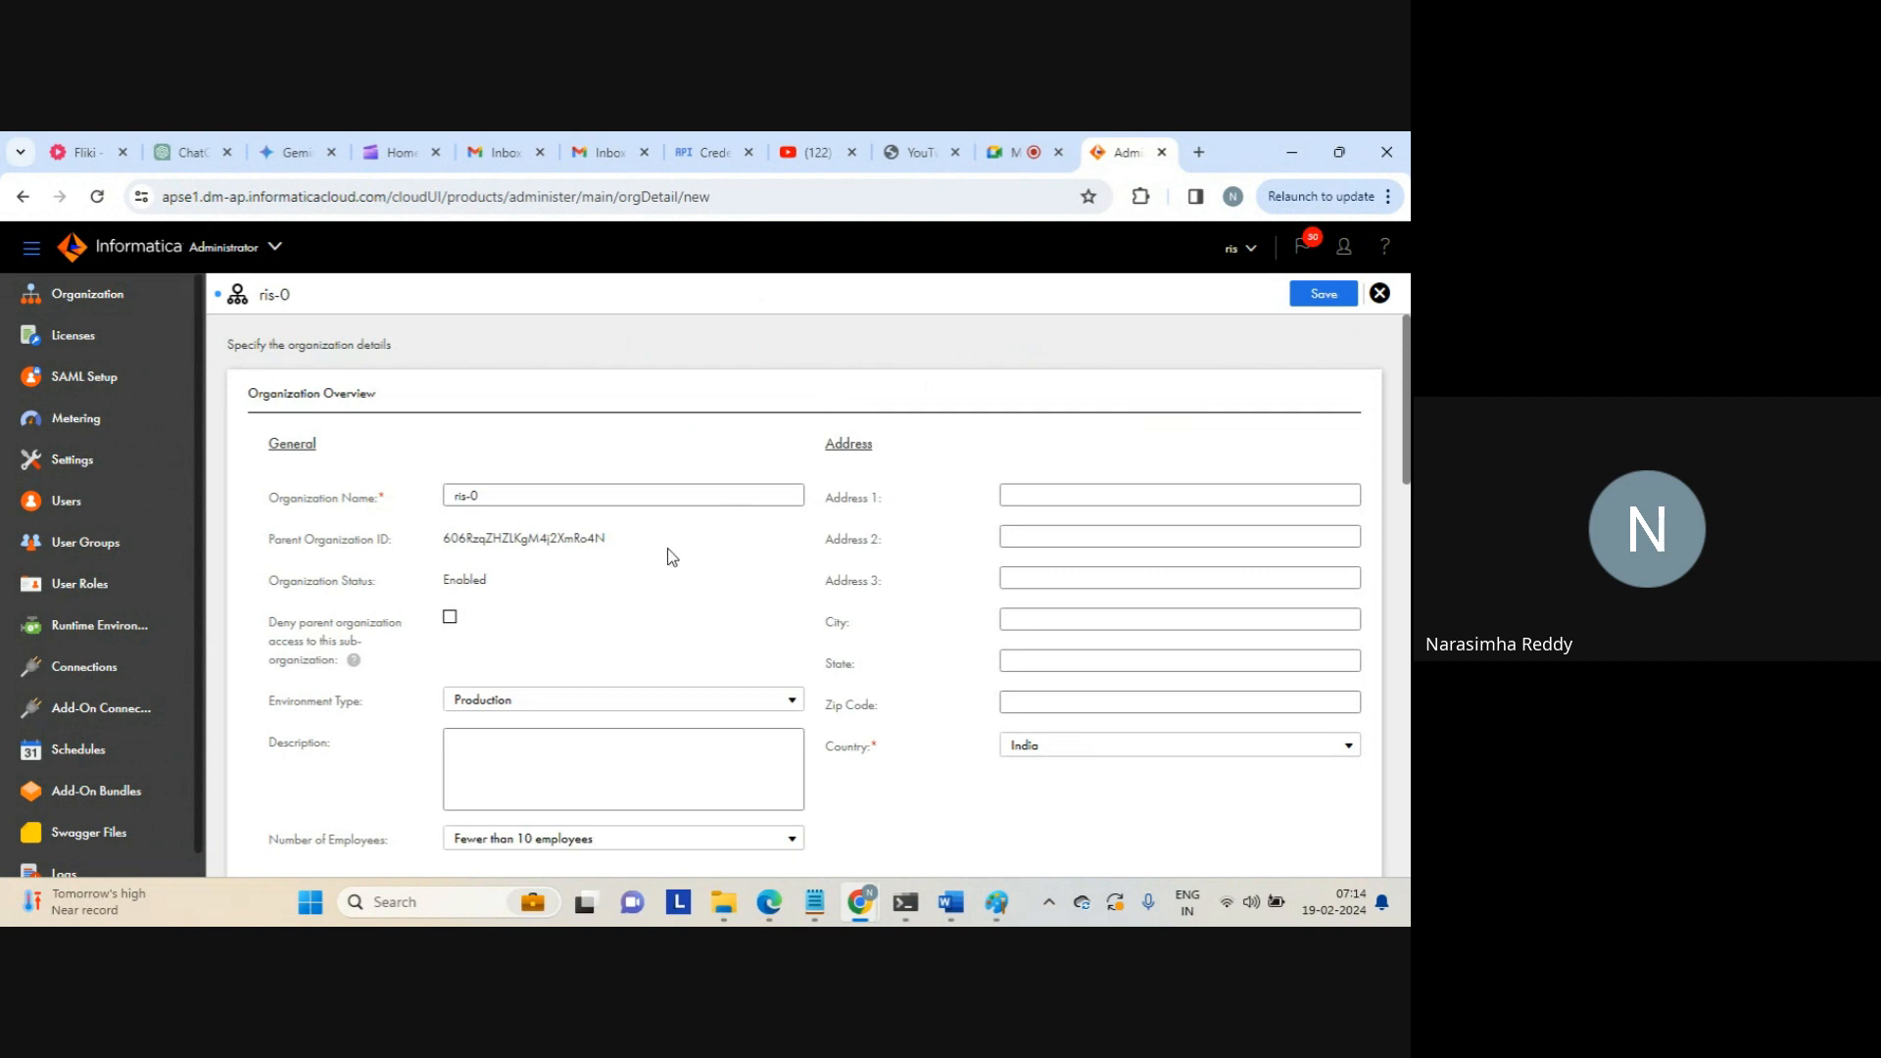
click(499, 498)
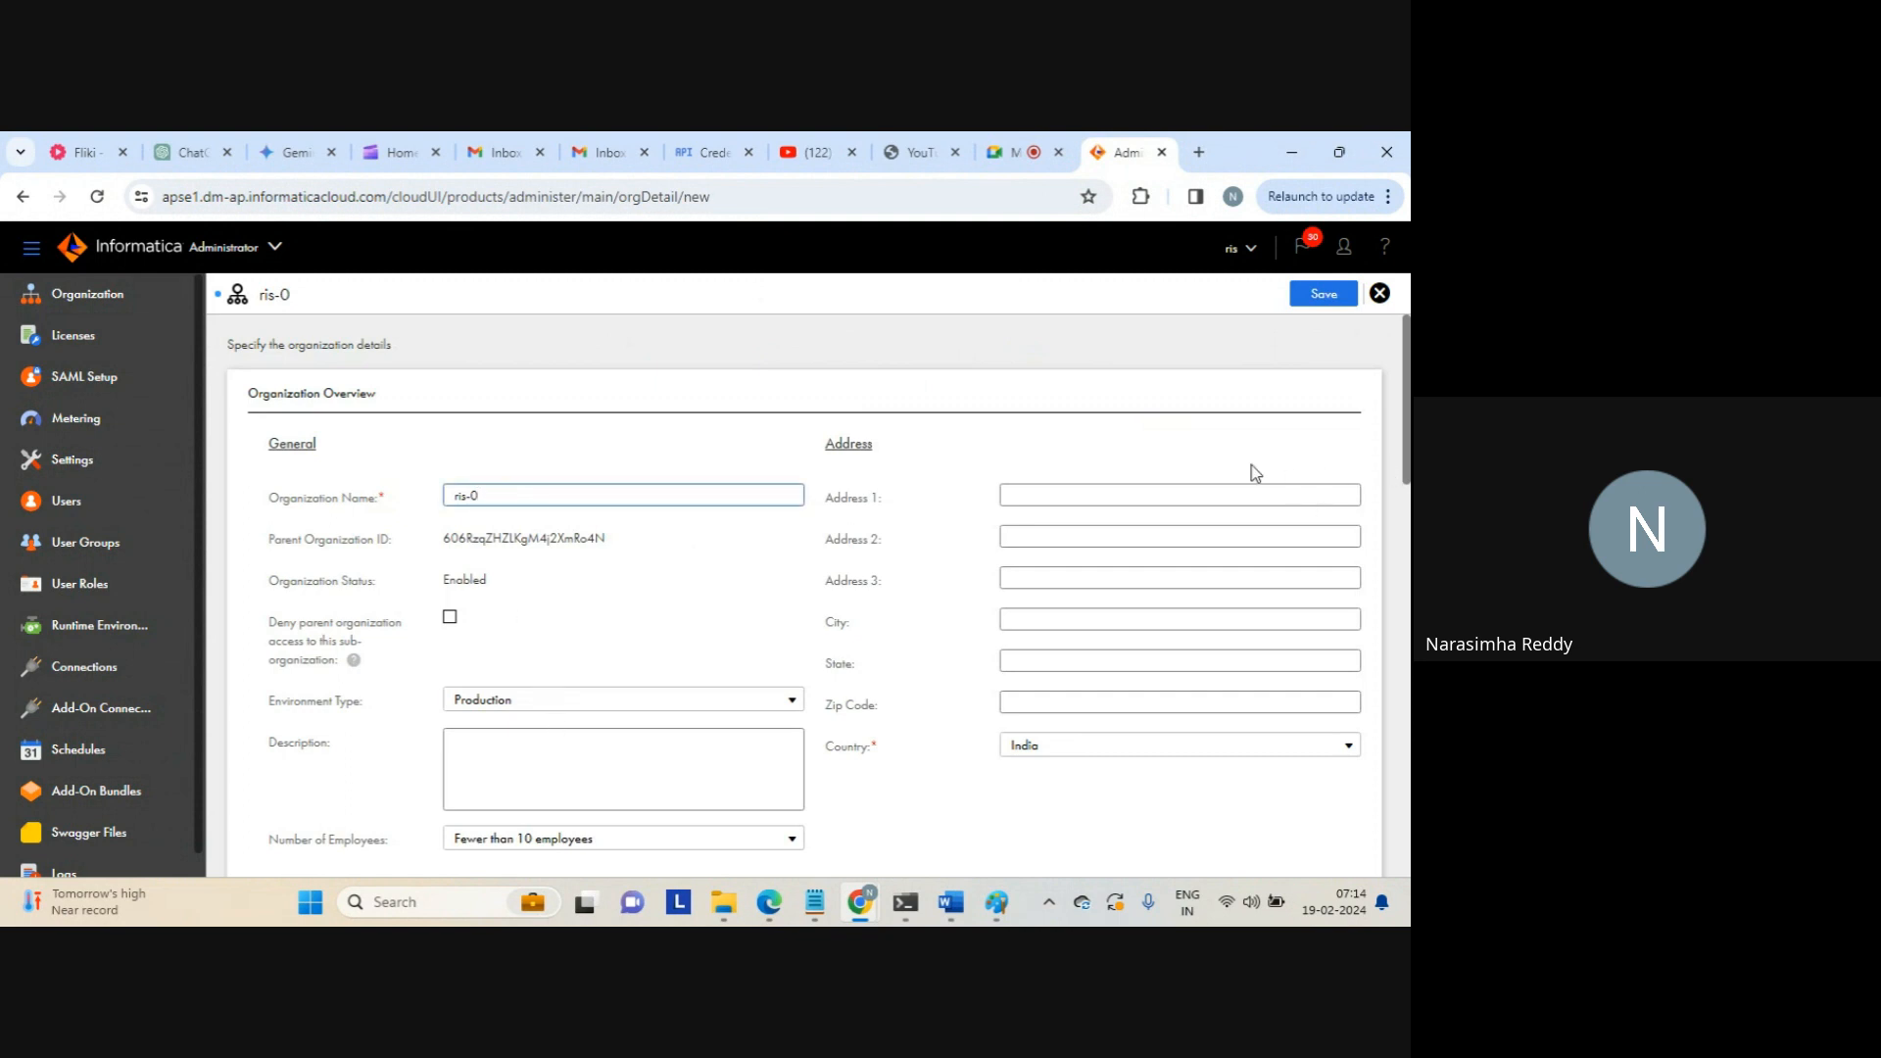
scroll(675, 532, down, 5)
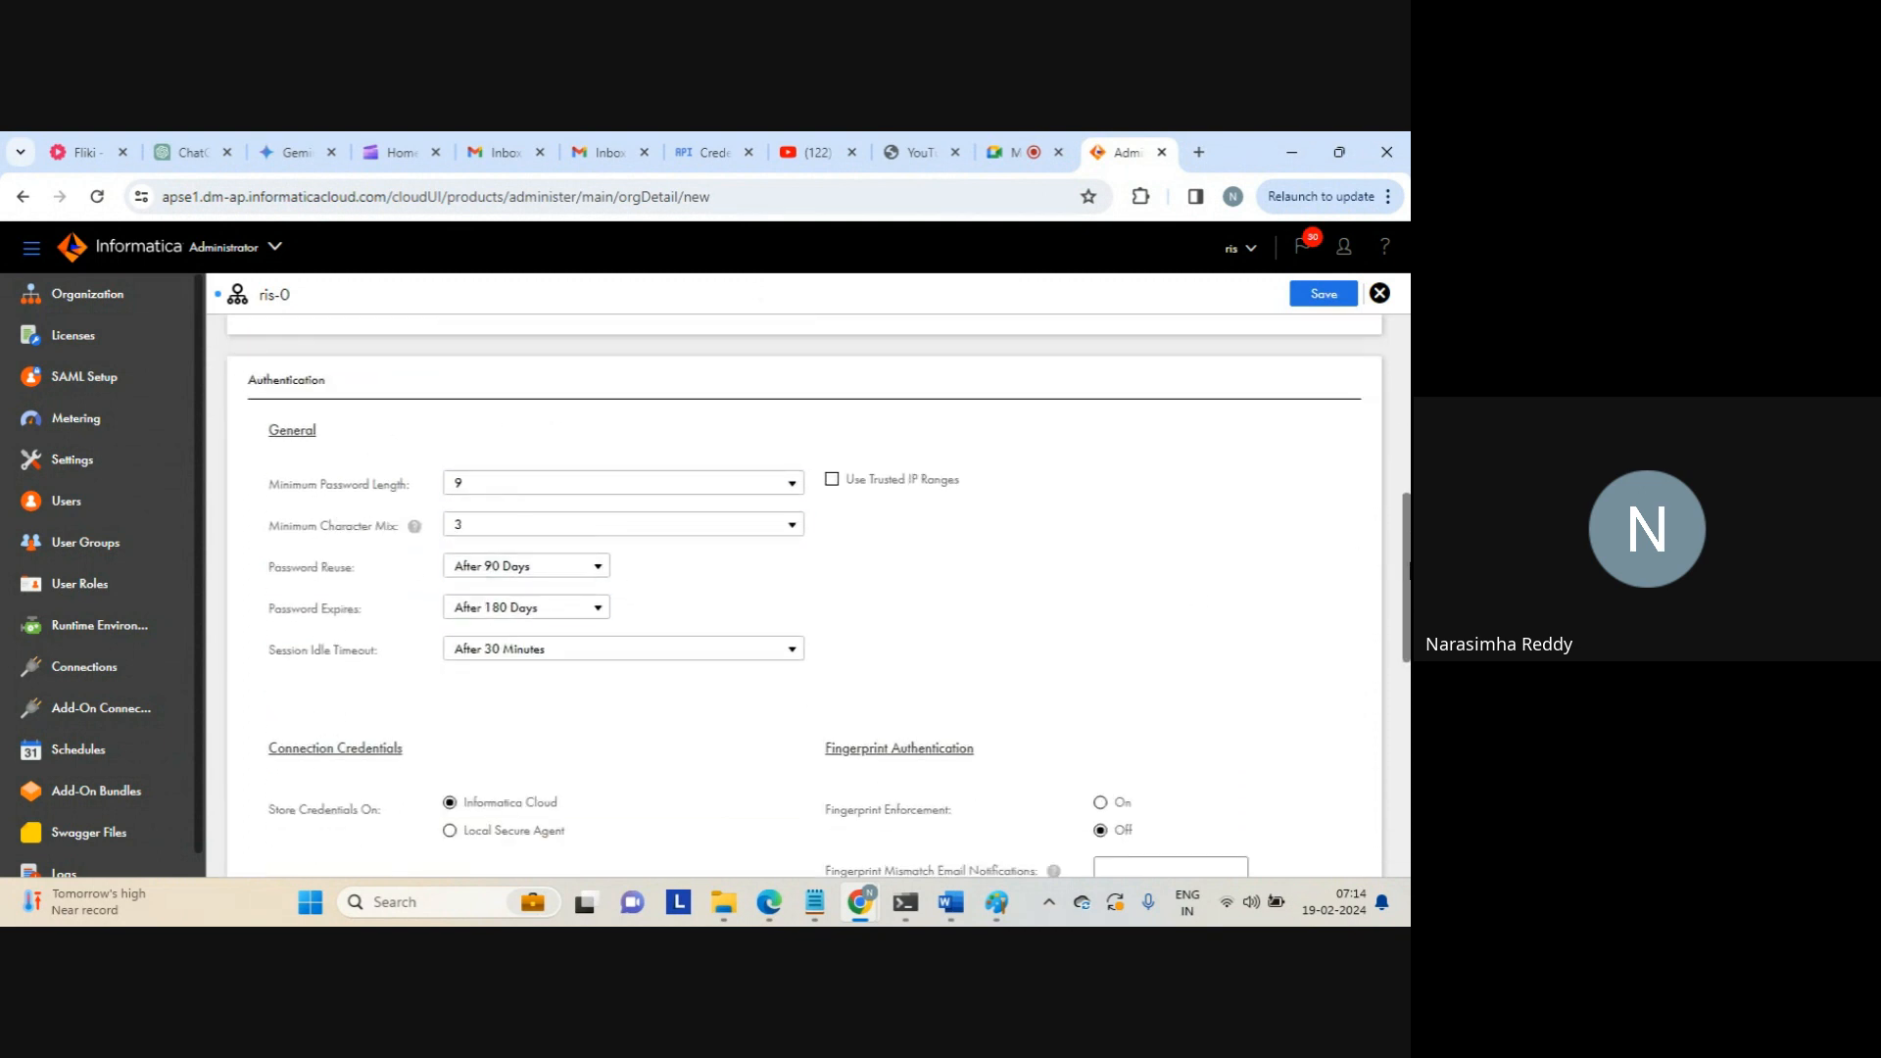
scroll(1409, 581, down, 1)
scroll(1408, 620, down, 3)
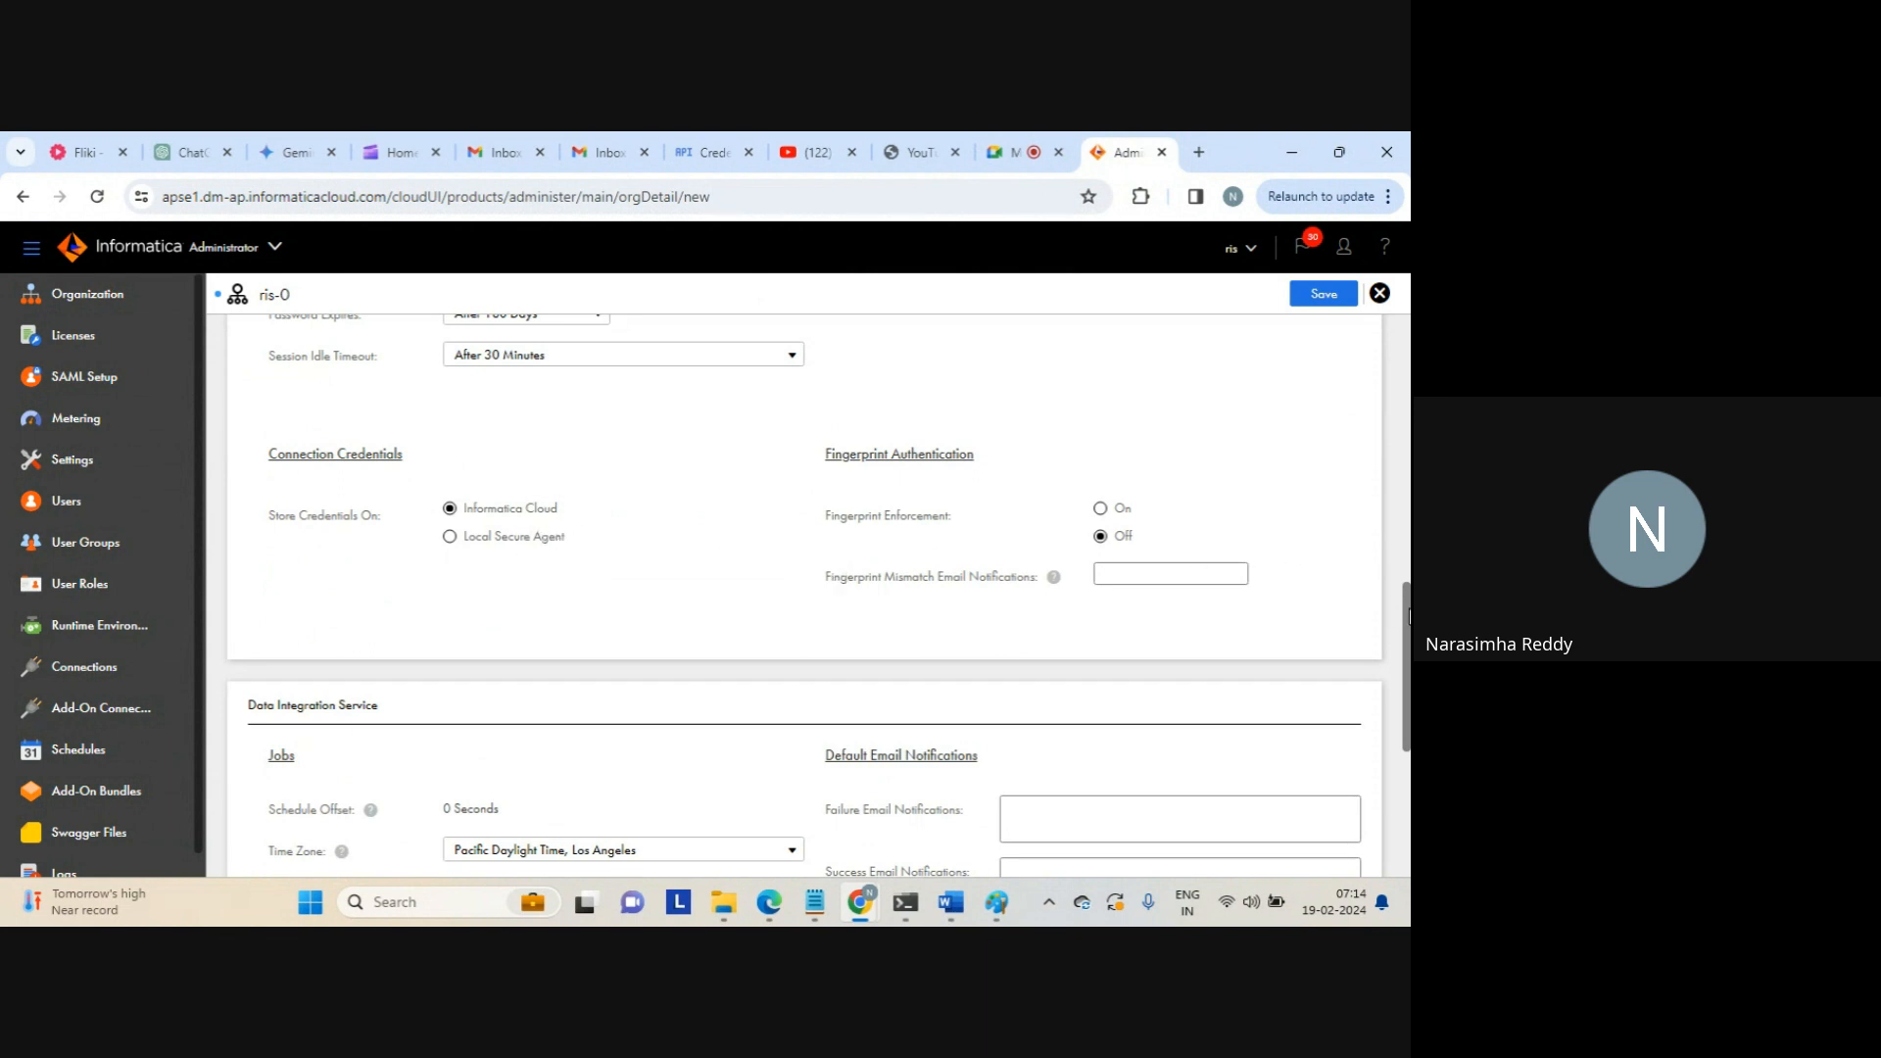
scroll(1402, 615, down, 4)
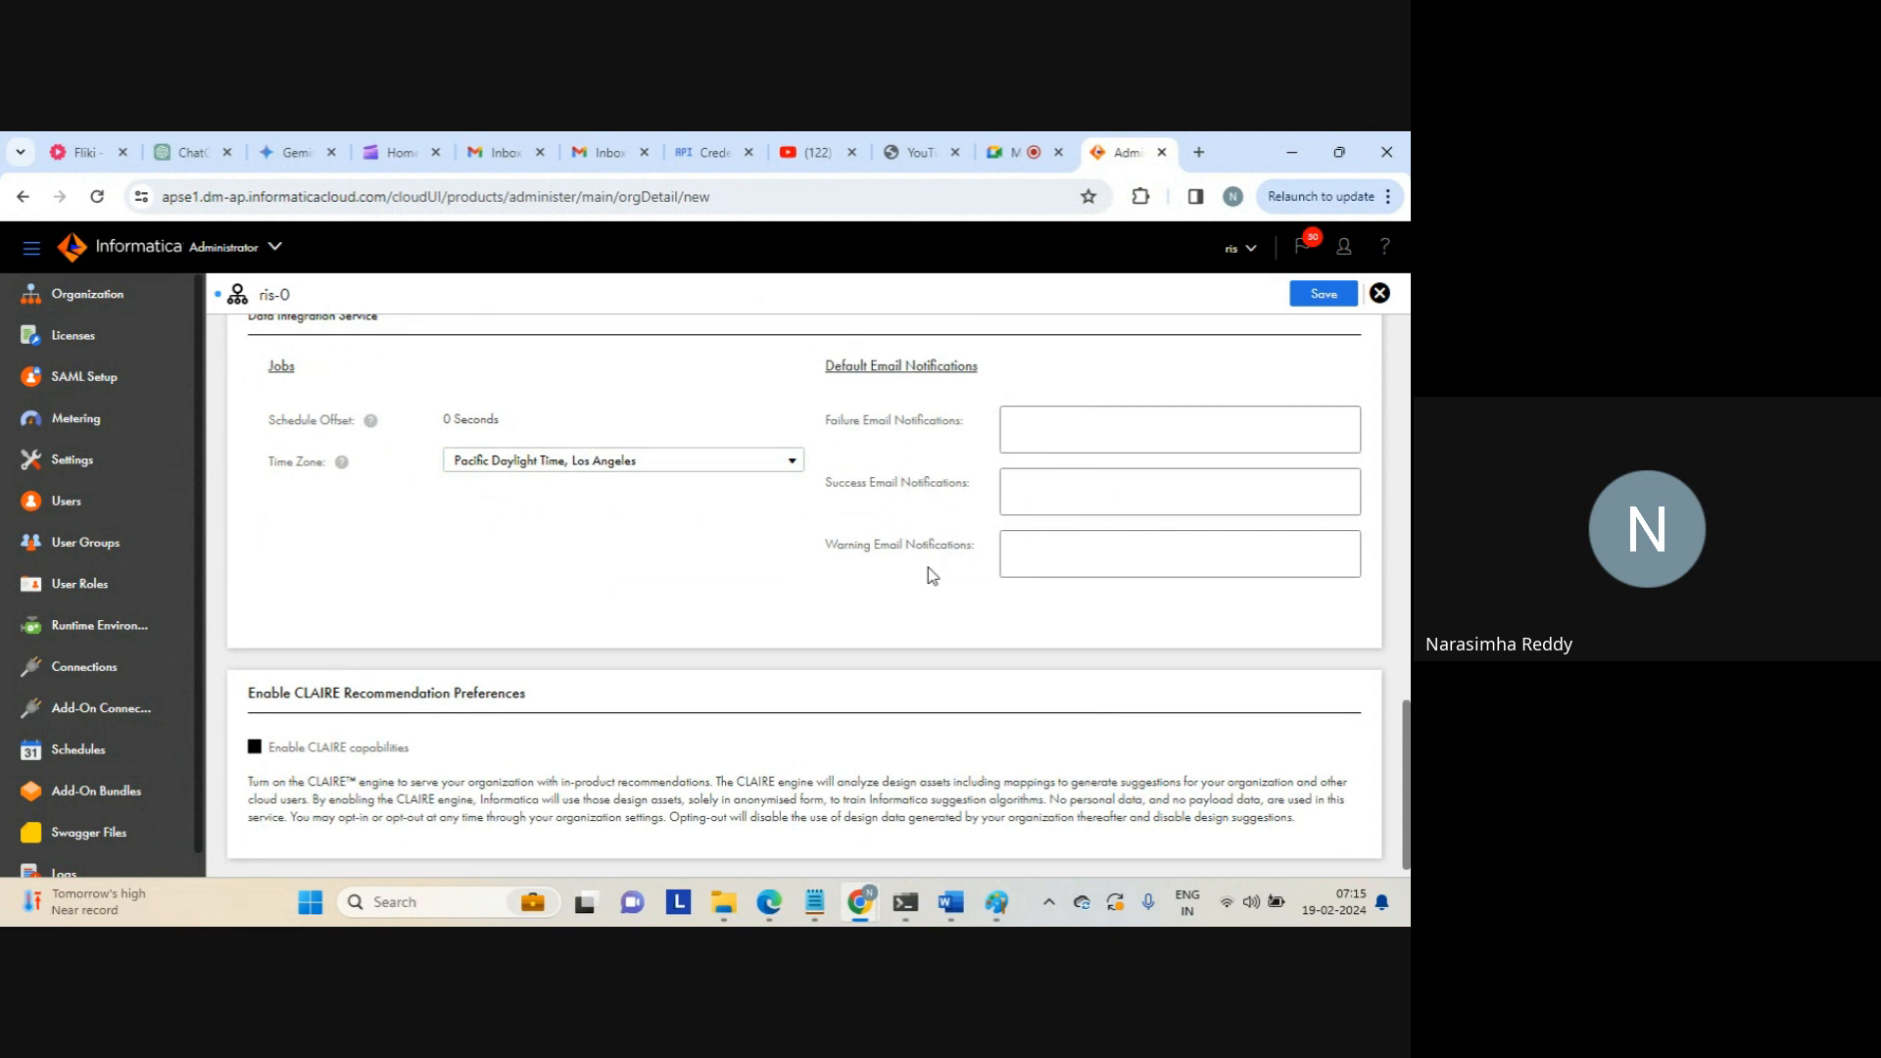
click(1045, 429)
drag(1405, 709, 1326, 336)
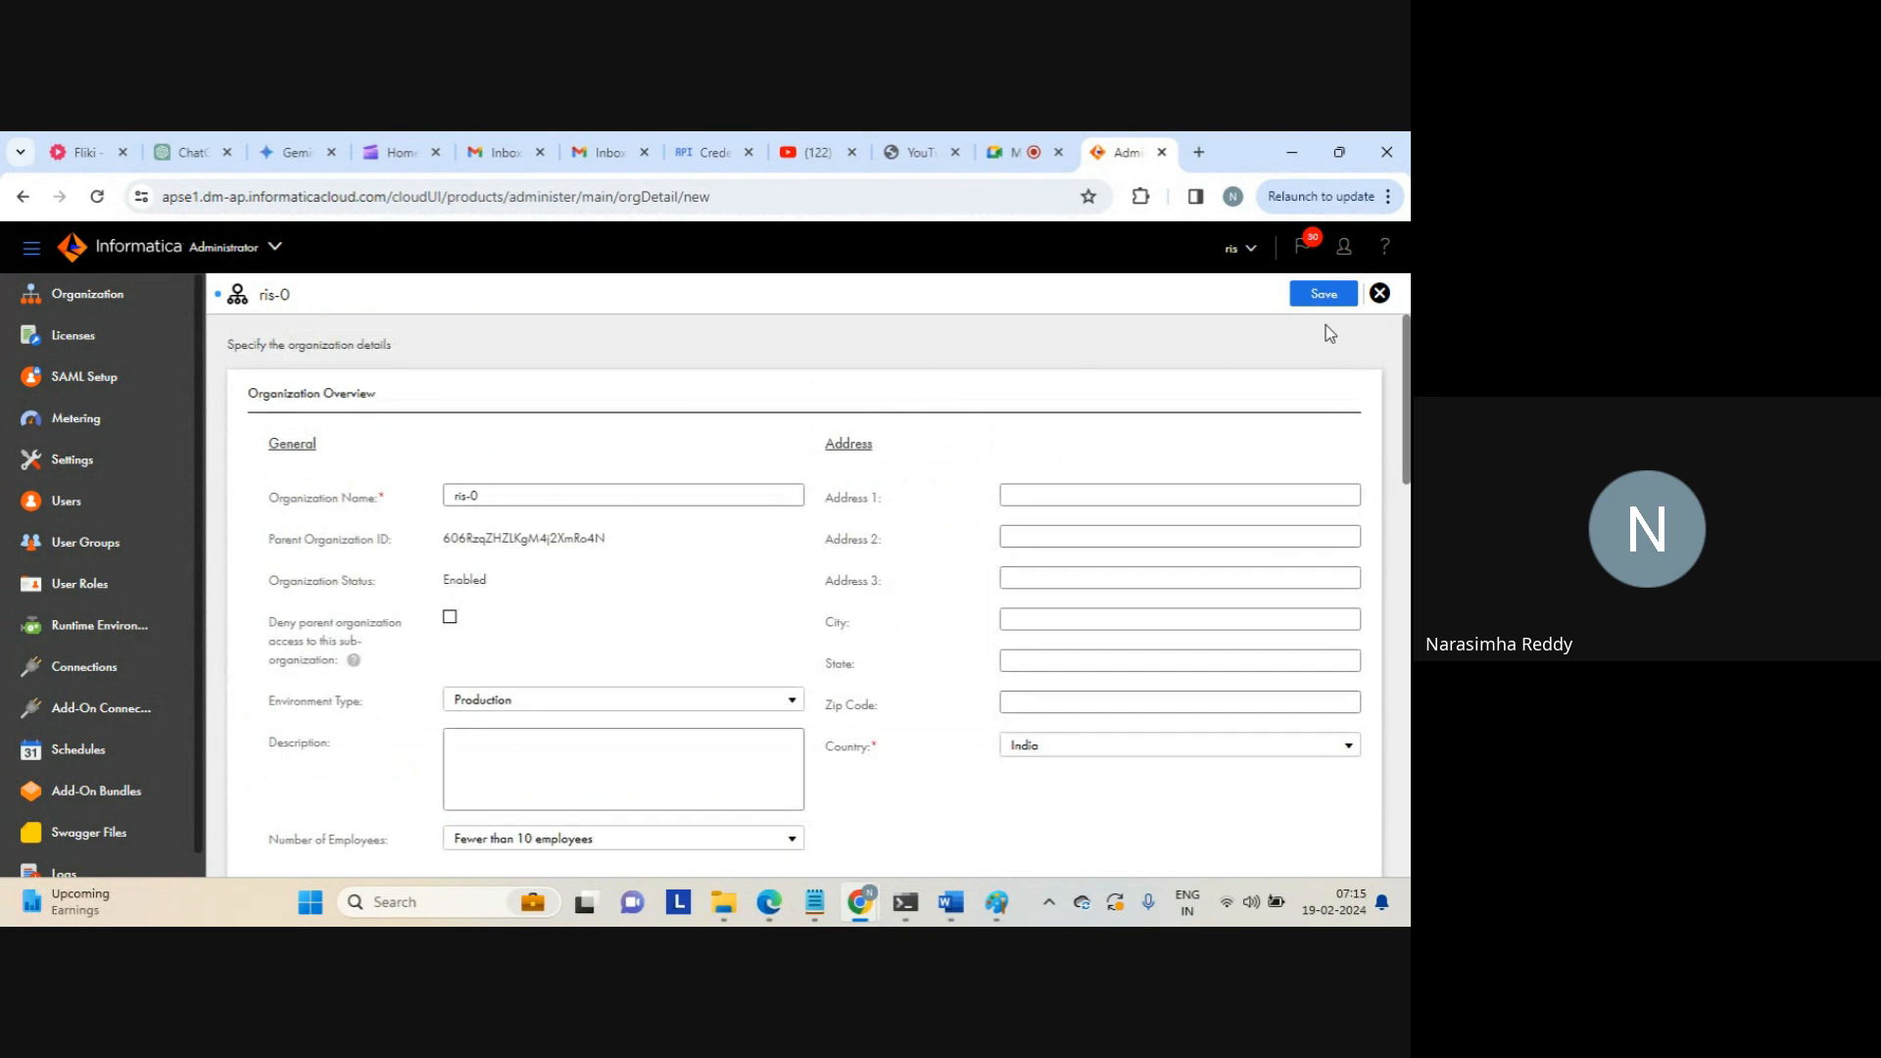
Save the ris-0 sub-organization, close its page, and go to Licenses
click(1322, 299)
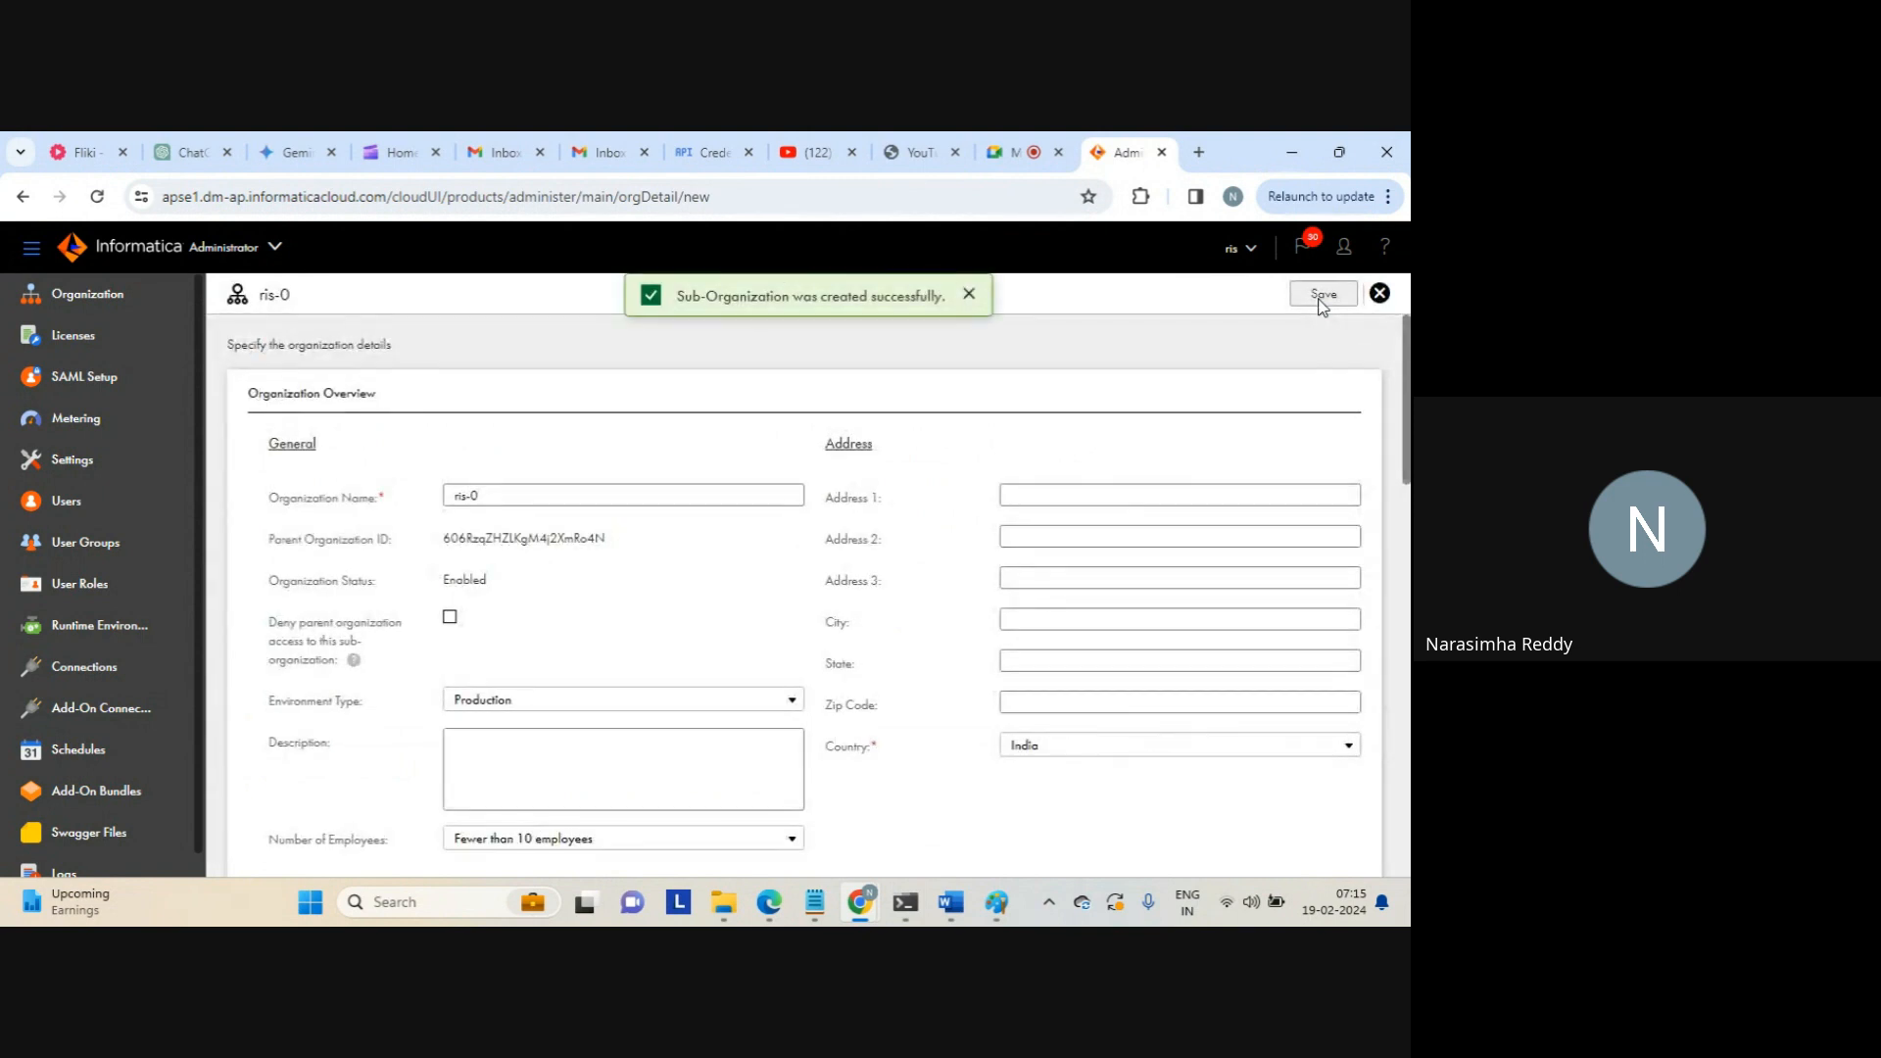
click(1380, 294)
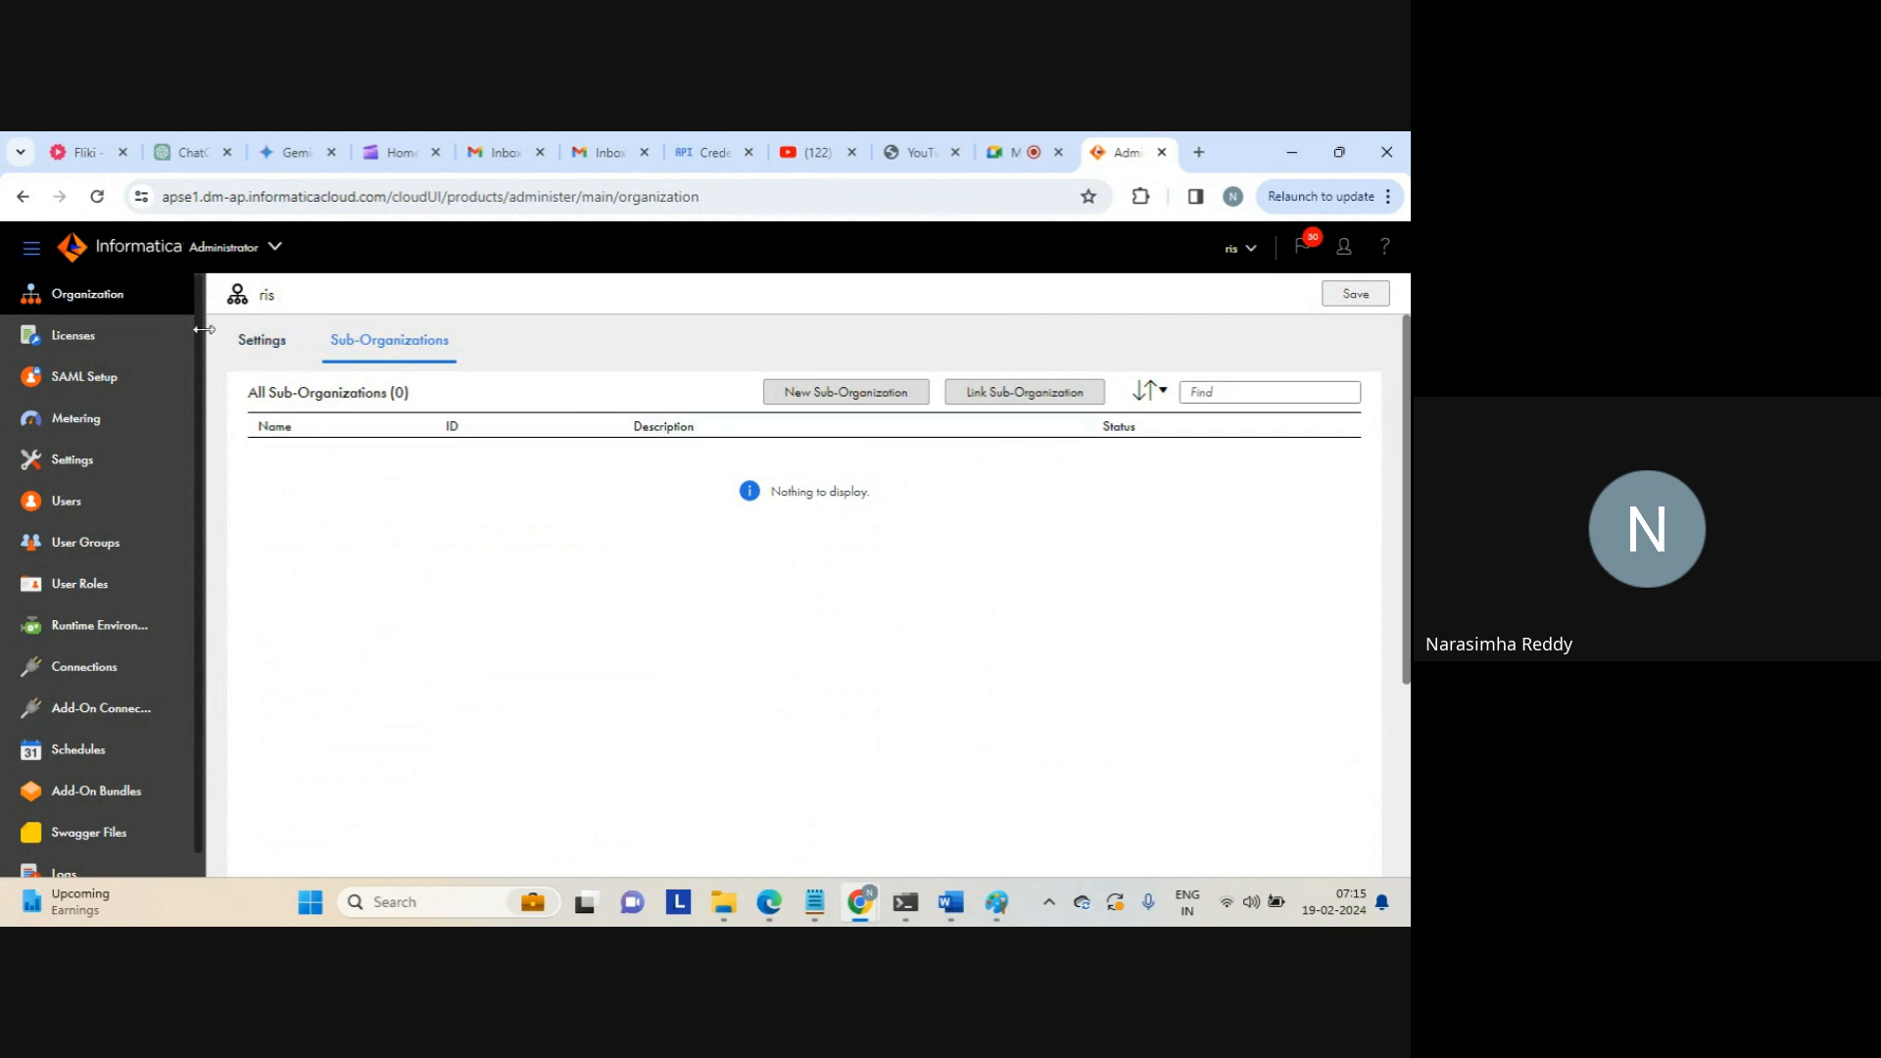
click(69, 345)
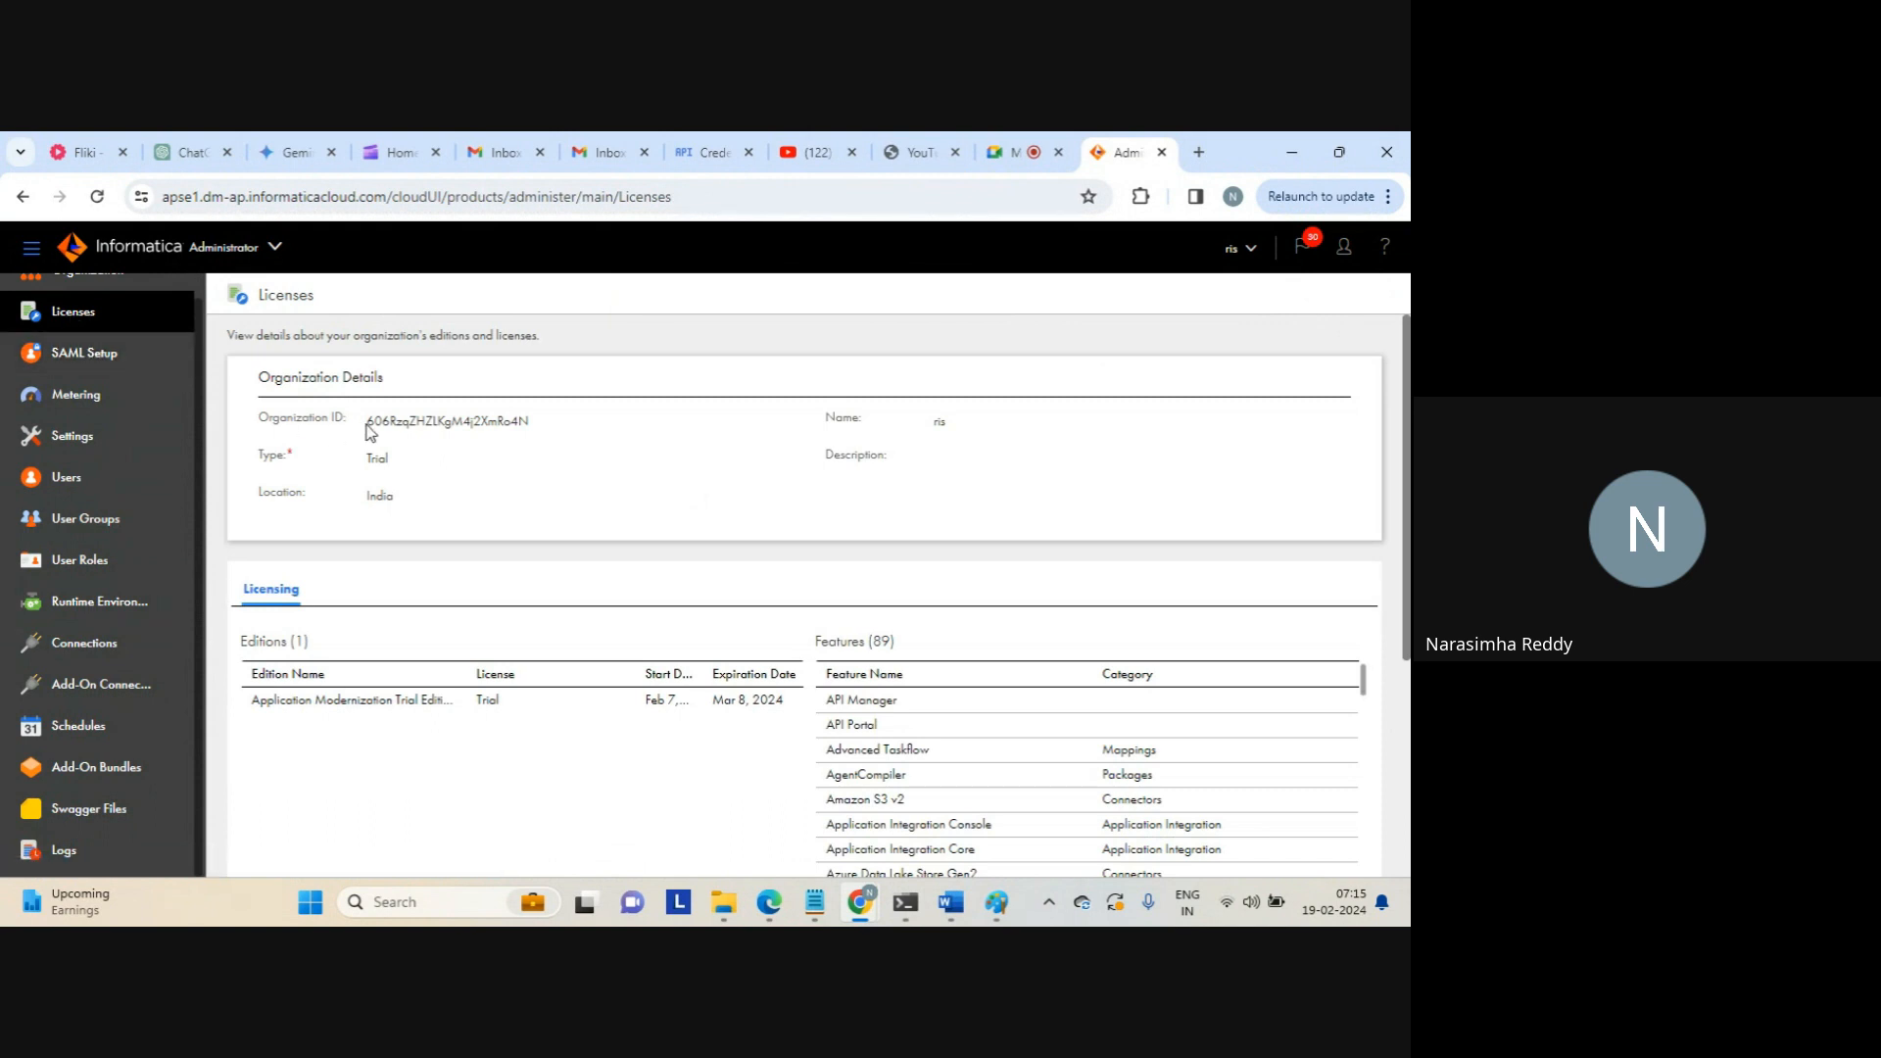
drag(366, 420, 471, 419)
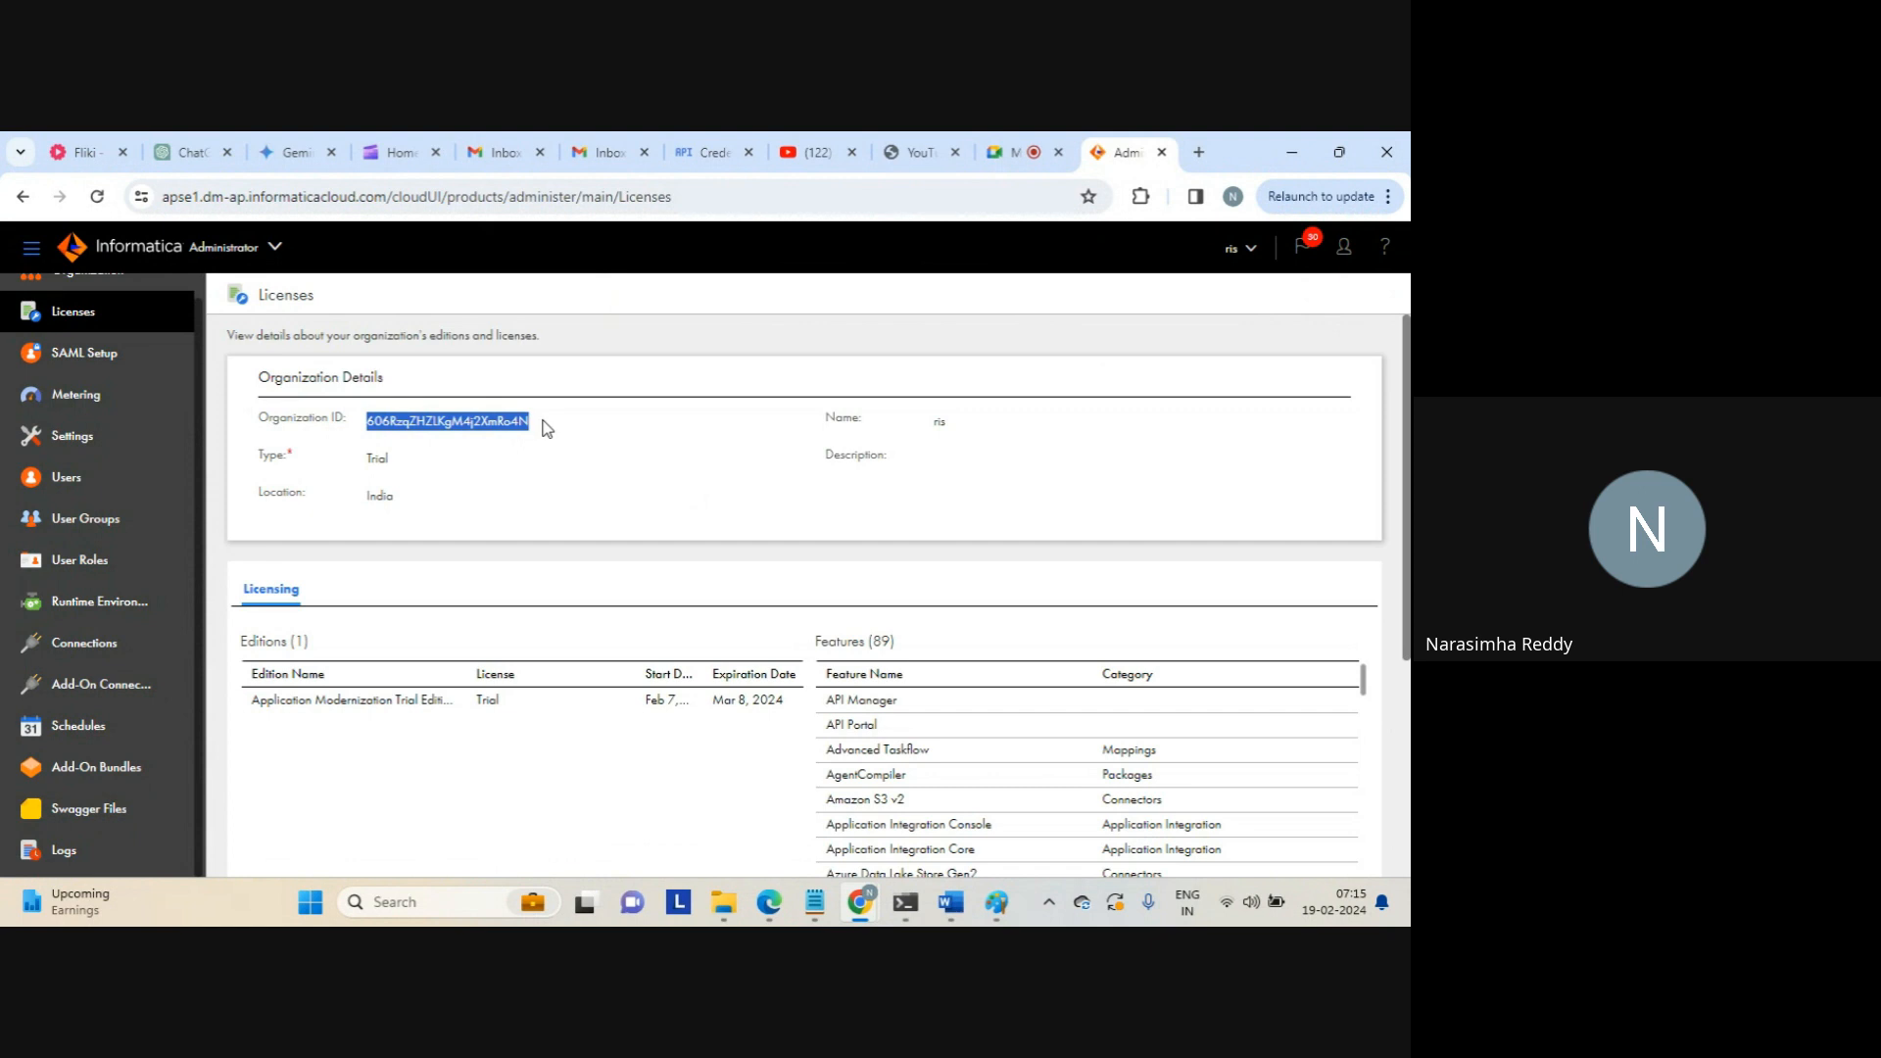
double_click(377, 458)
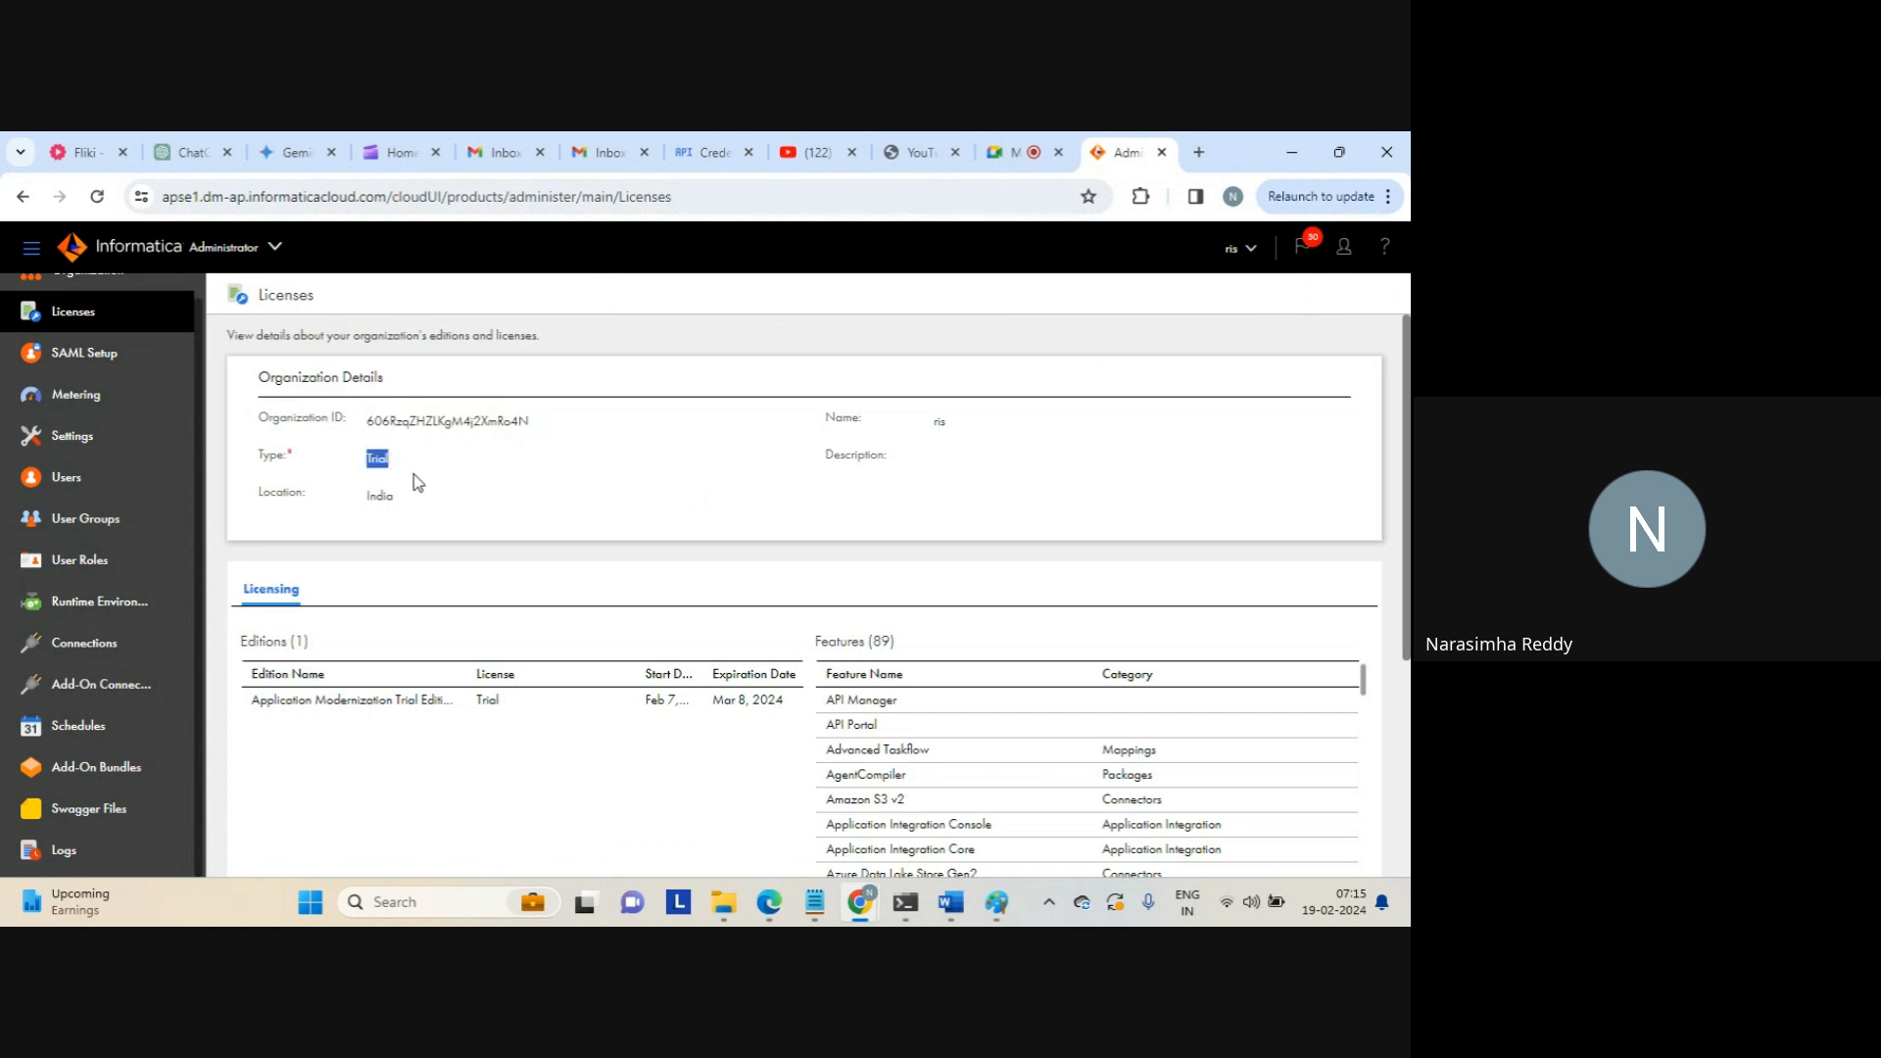
double_click(380, 496)
Scroll through the Features (89) table to the empty Connectors and Custom Licenses sections
scroll(1408, 438, down, 1)
scroll(1408, 437, down, 3)
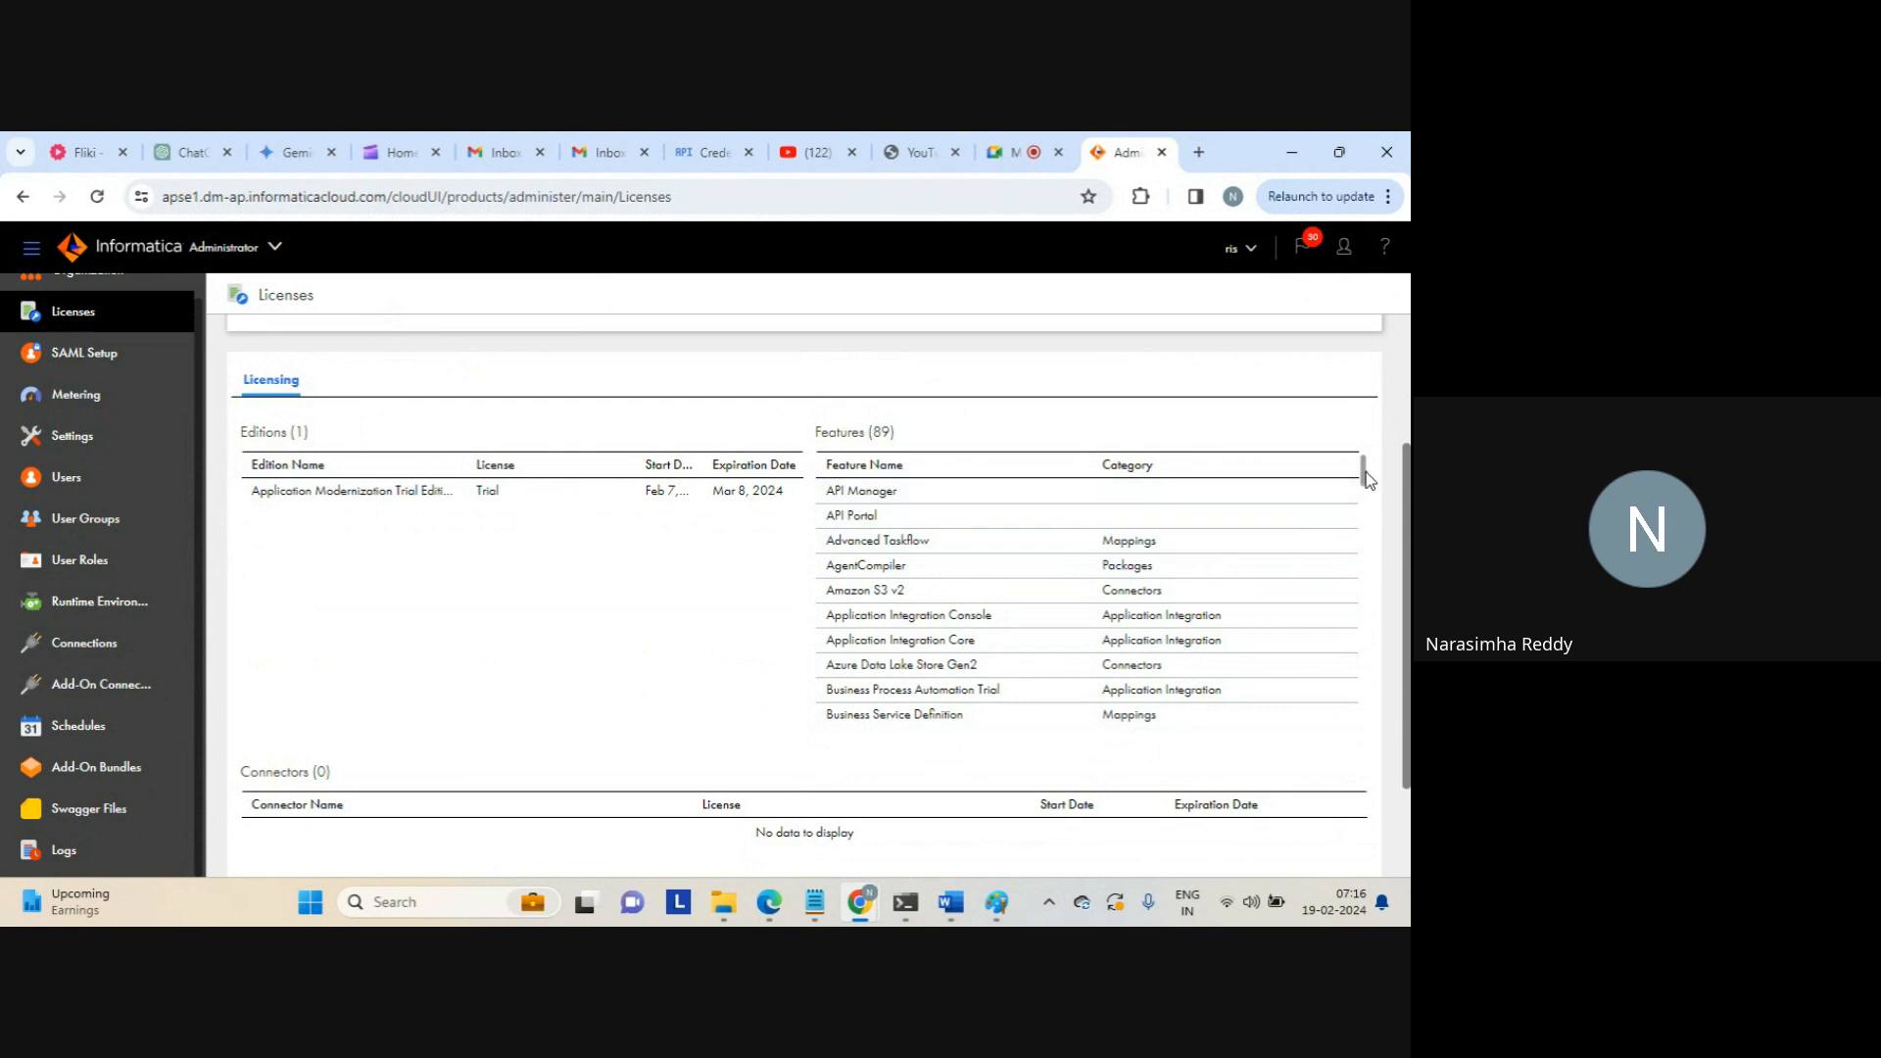
drag(873, 432, 815, 432)
triple_click(875, 434)
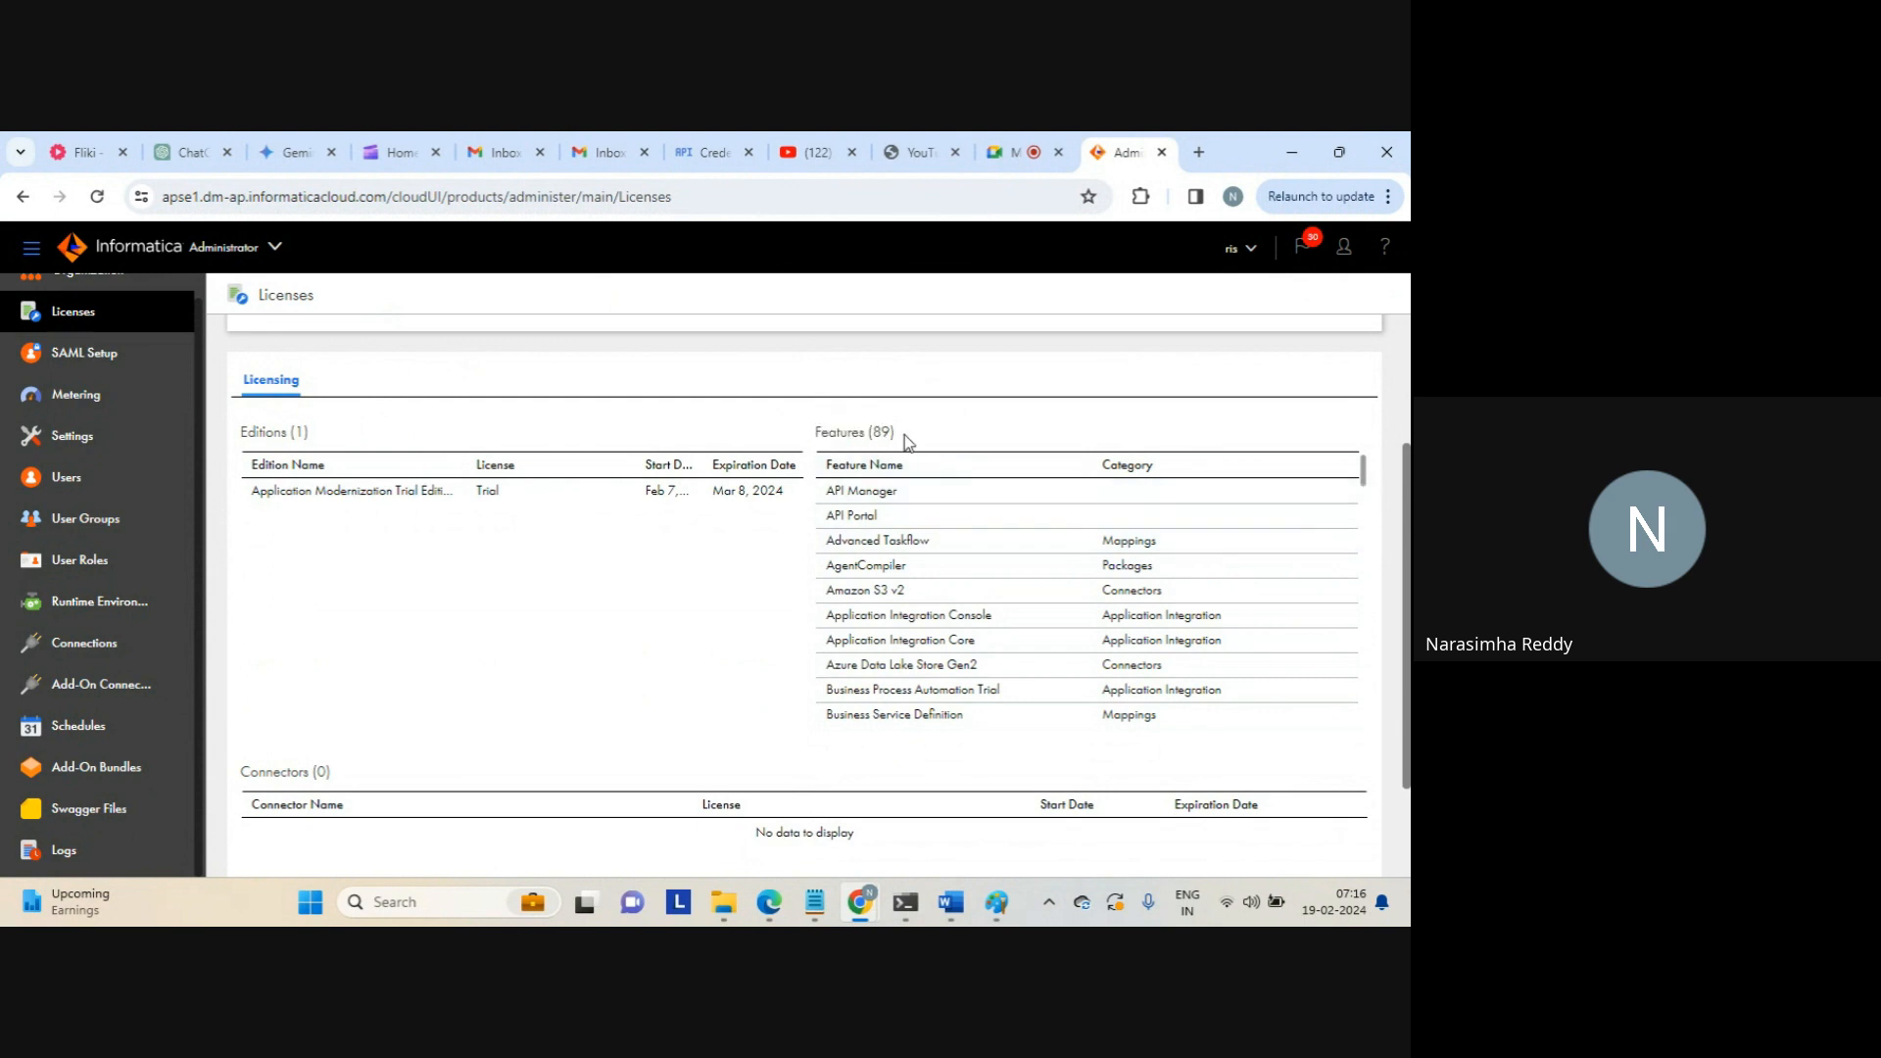
click(1197, 503)
drag(1366, 467, 1388, 734)
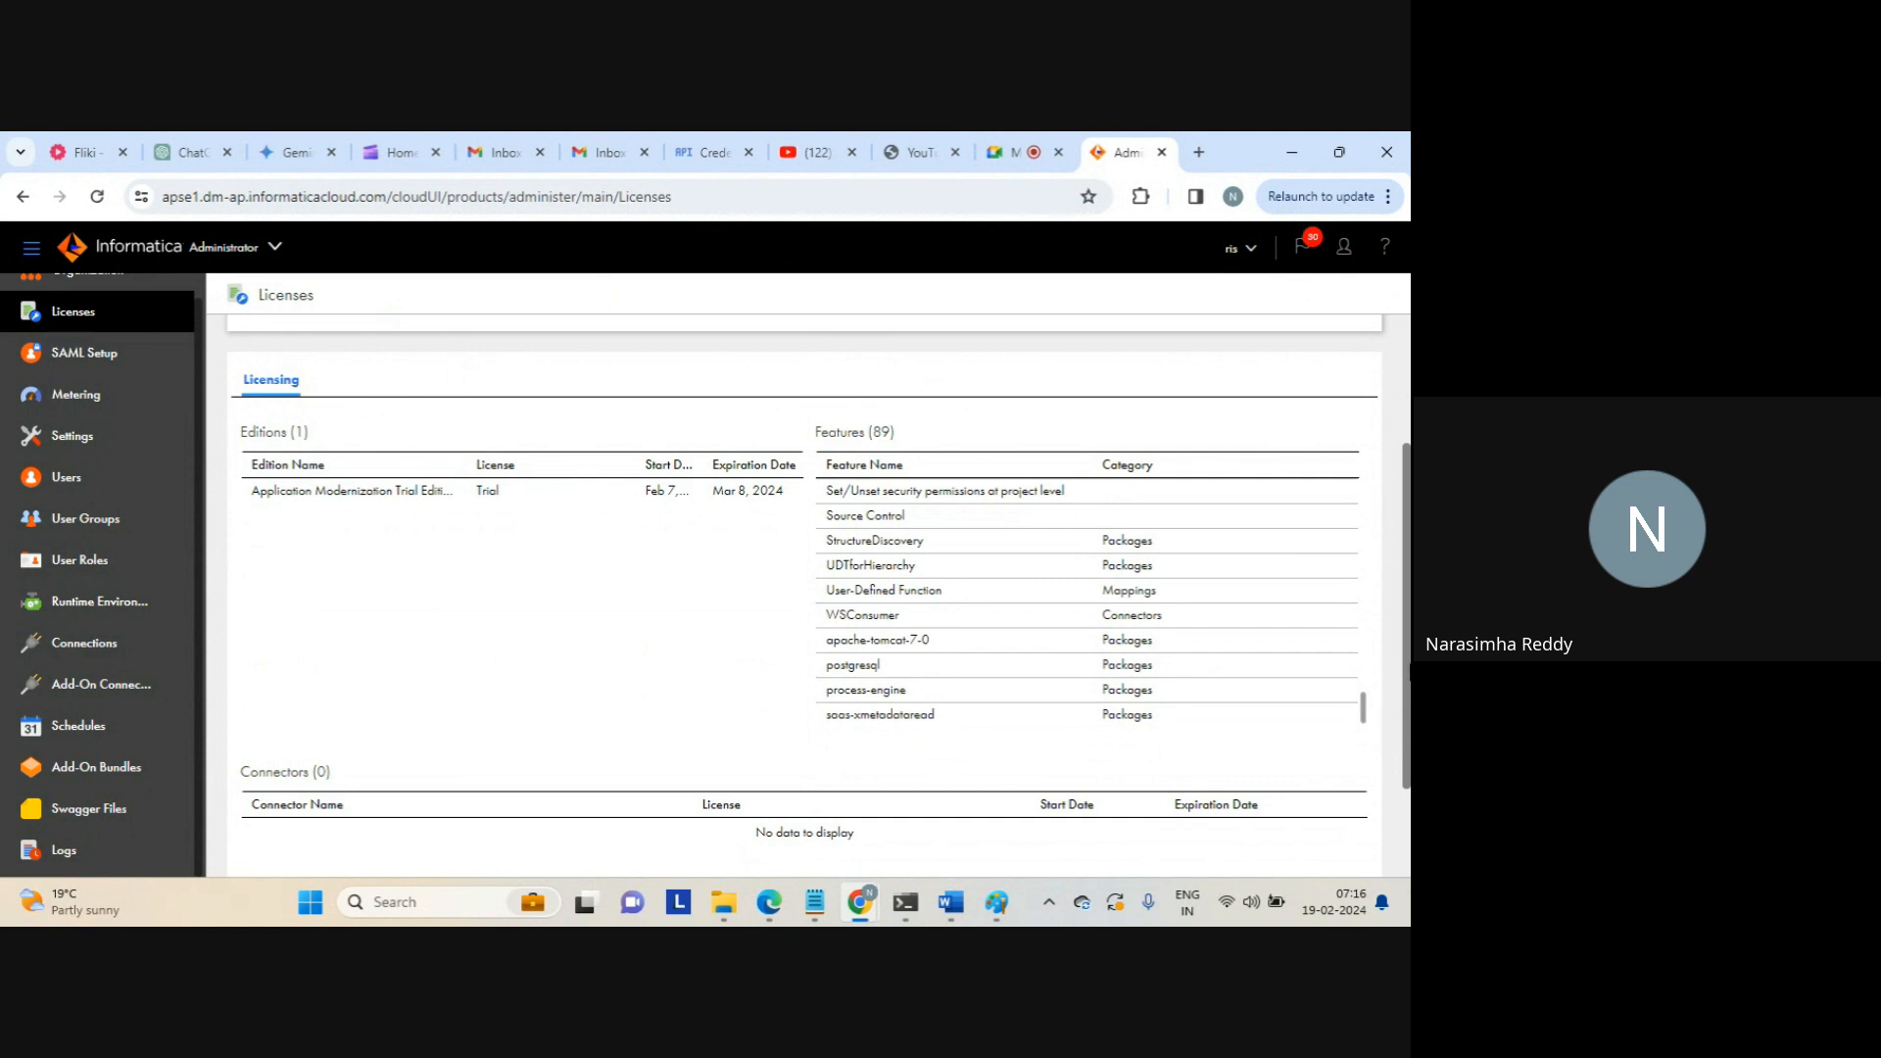
drag(1404, 686, 1408, 834)
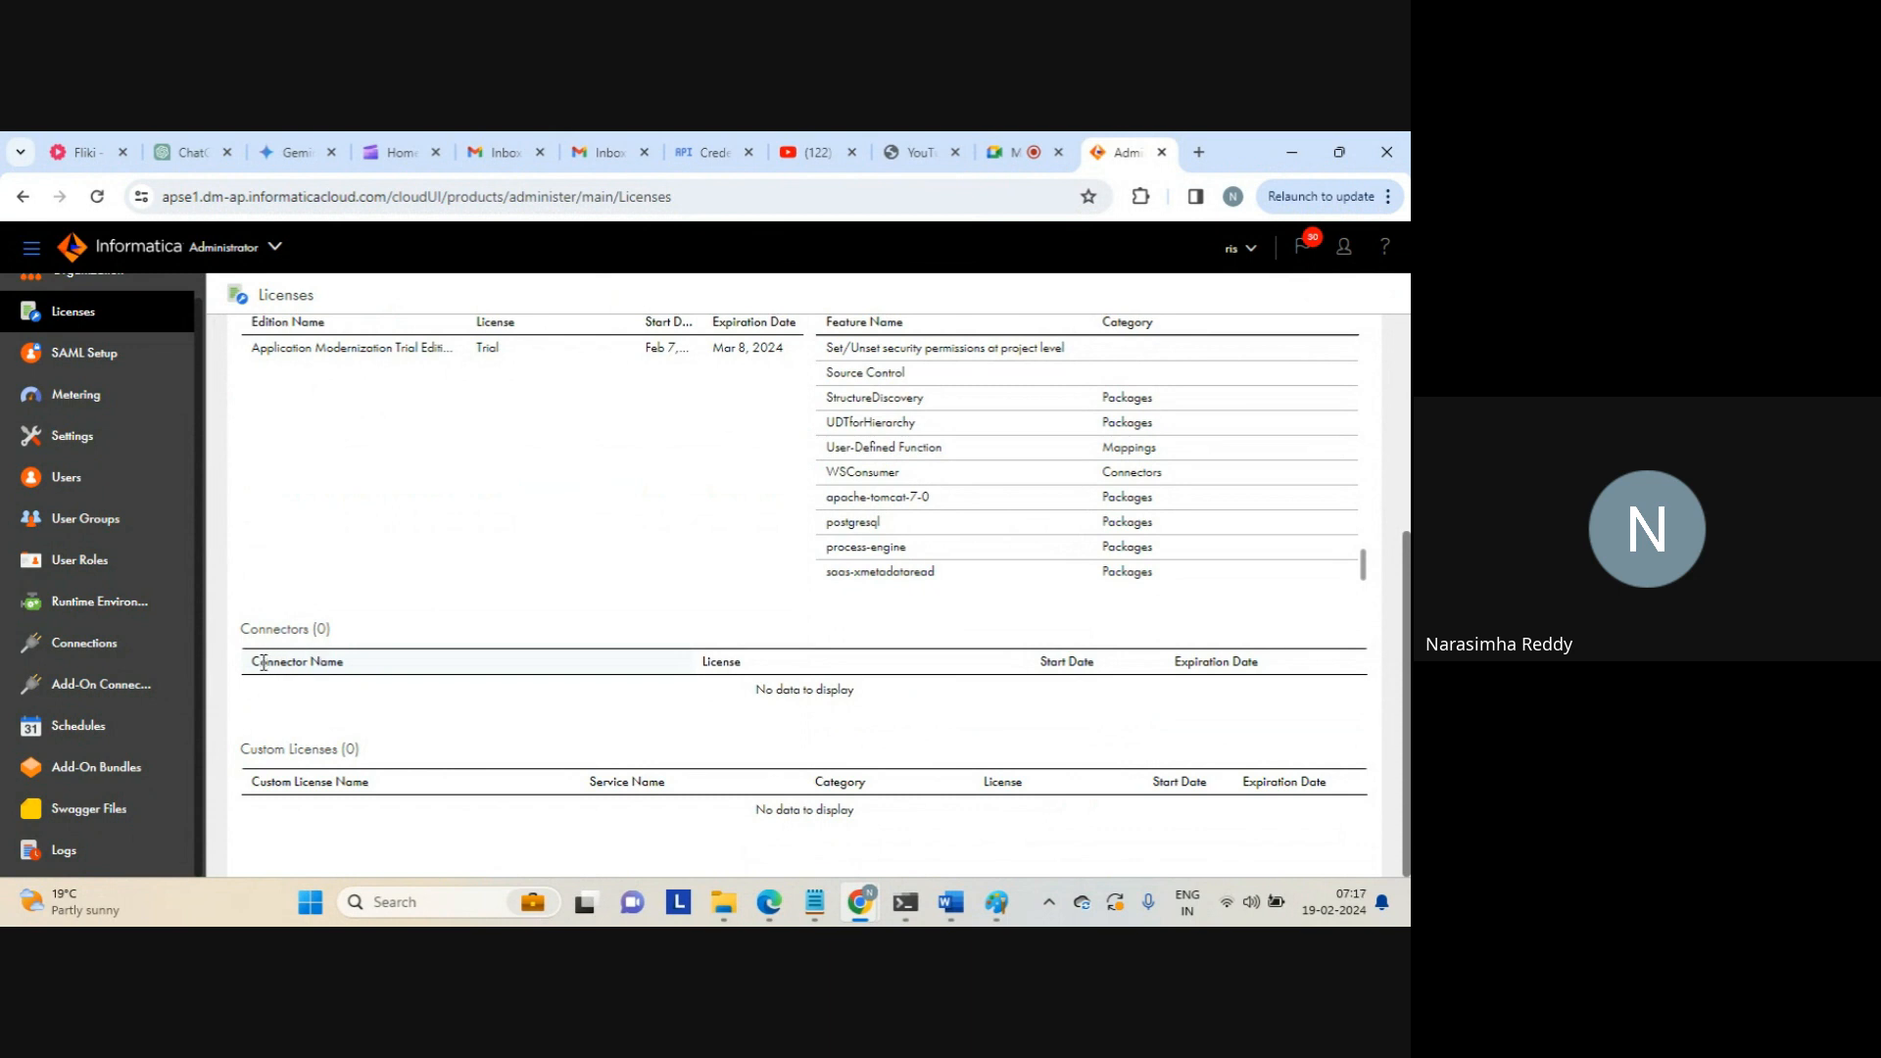
Move the Connector Name column, sort connectors by Expiration Date, then open SAML Setup
drag(257, 661, 378, 644)
click(1212, 663)
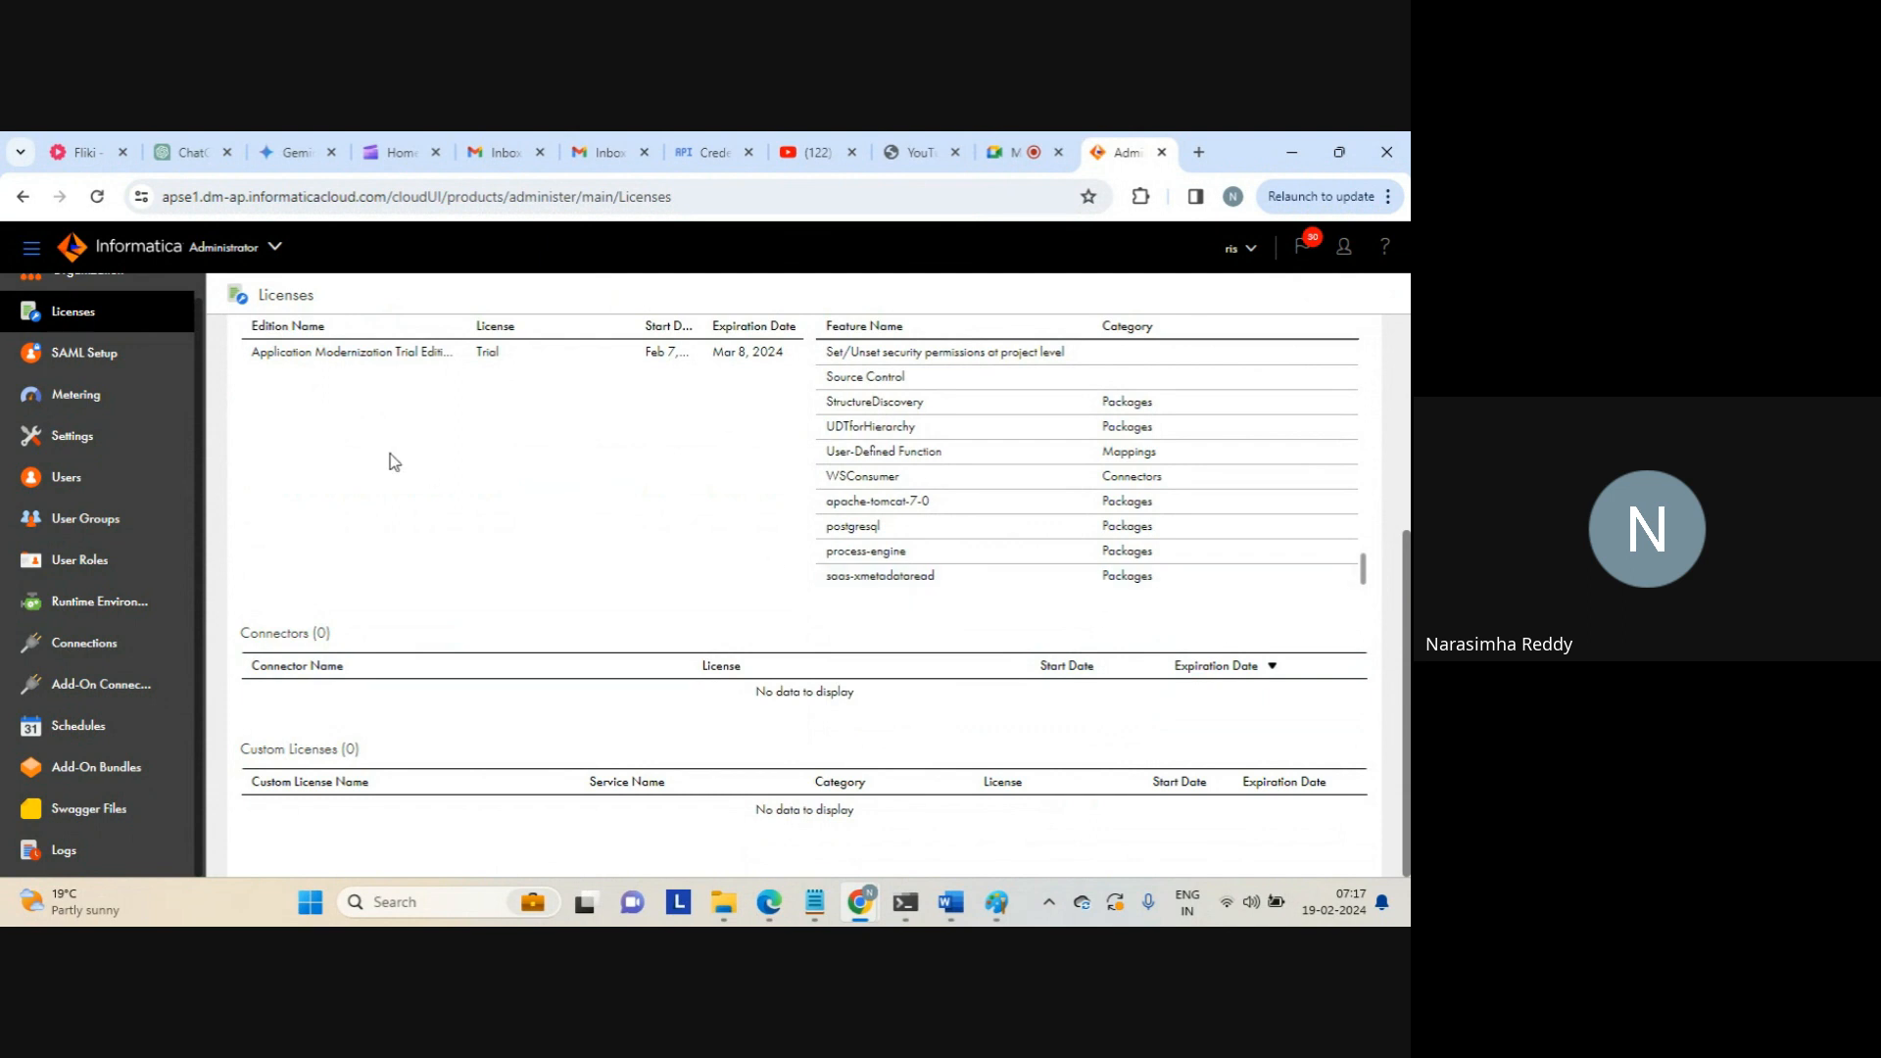
click(82, 360)
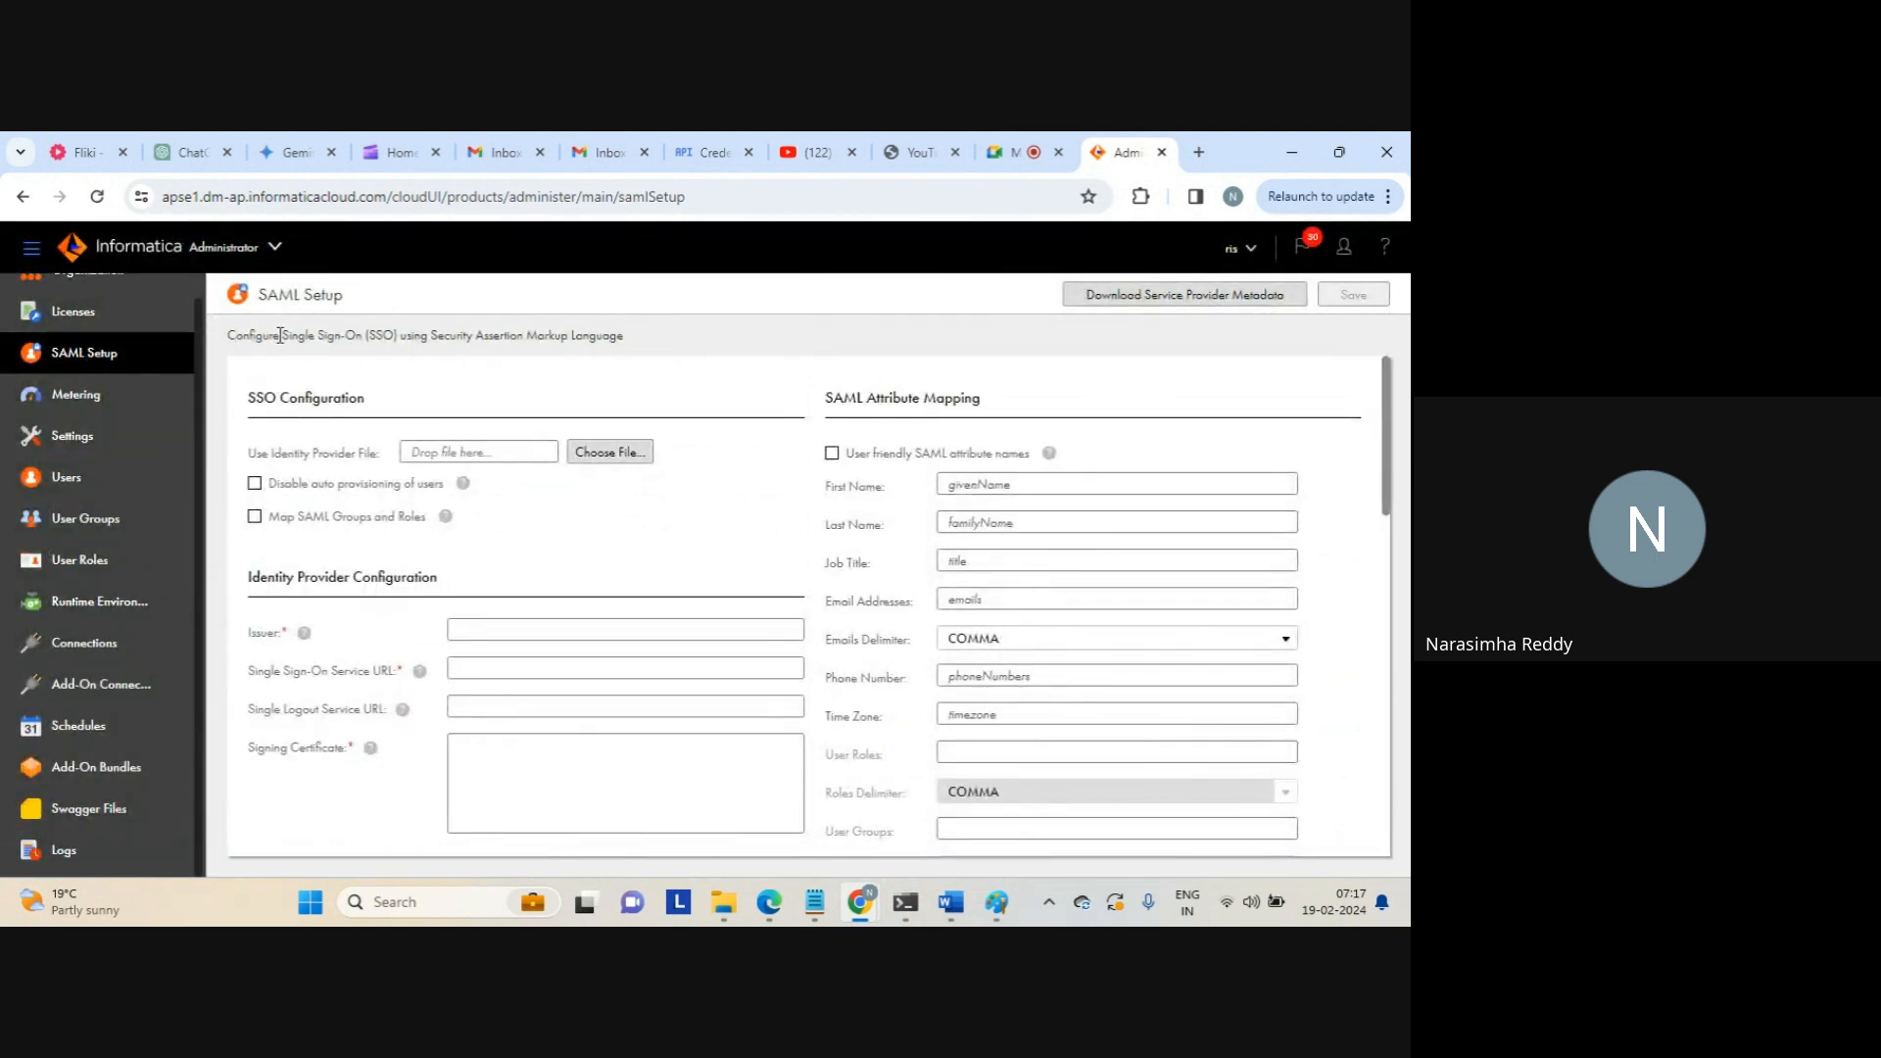
Read through the SAML Setup page's SSO description and SSO Configuration heading
drag(279, 335, 635, 343)
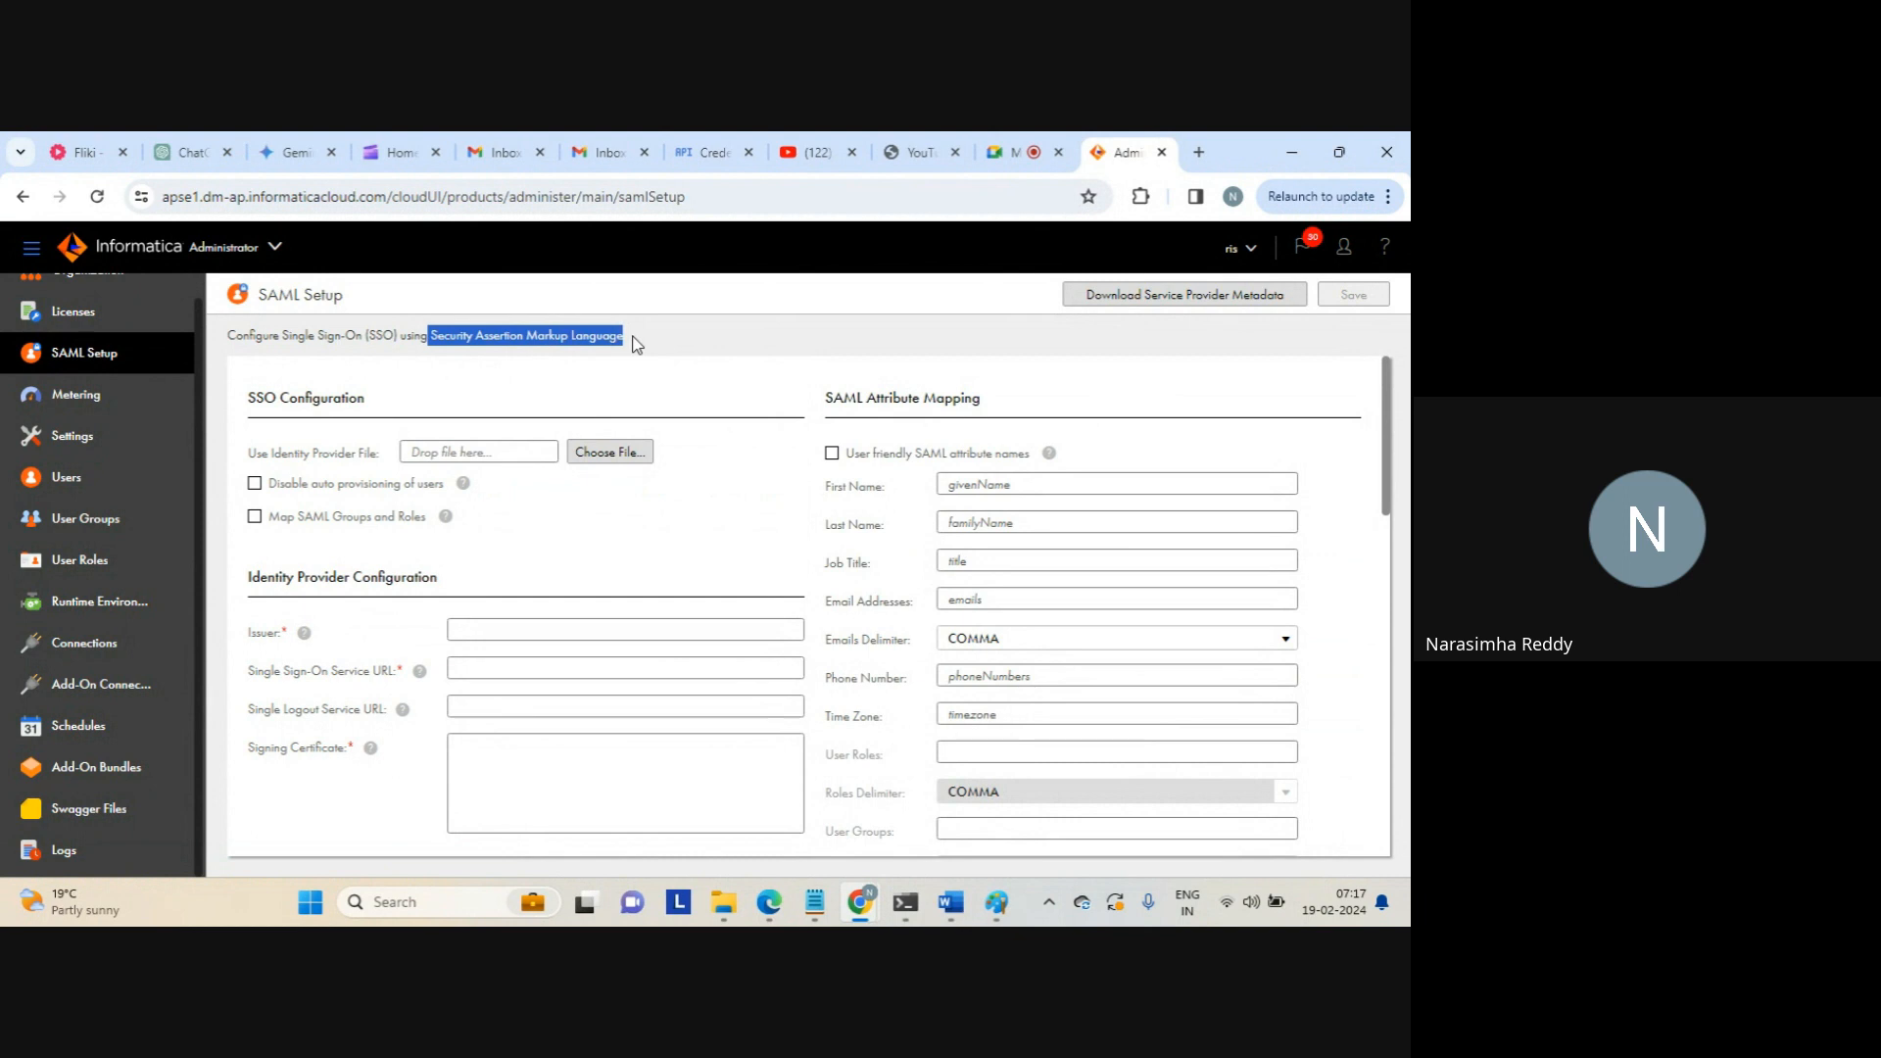
double_click(281, 296)
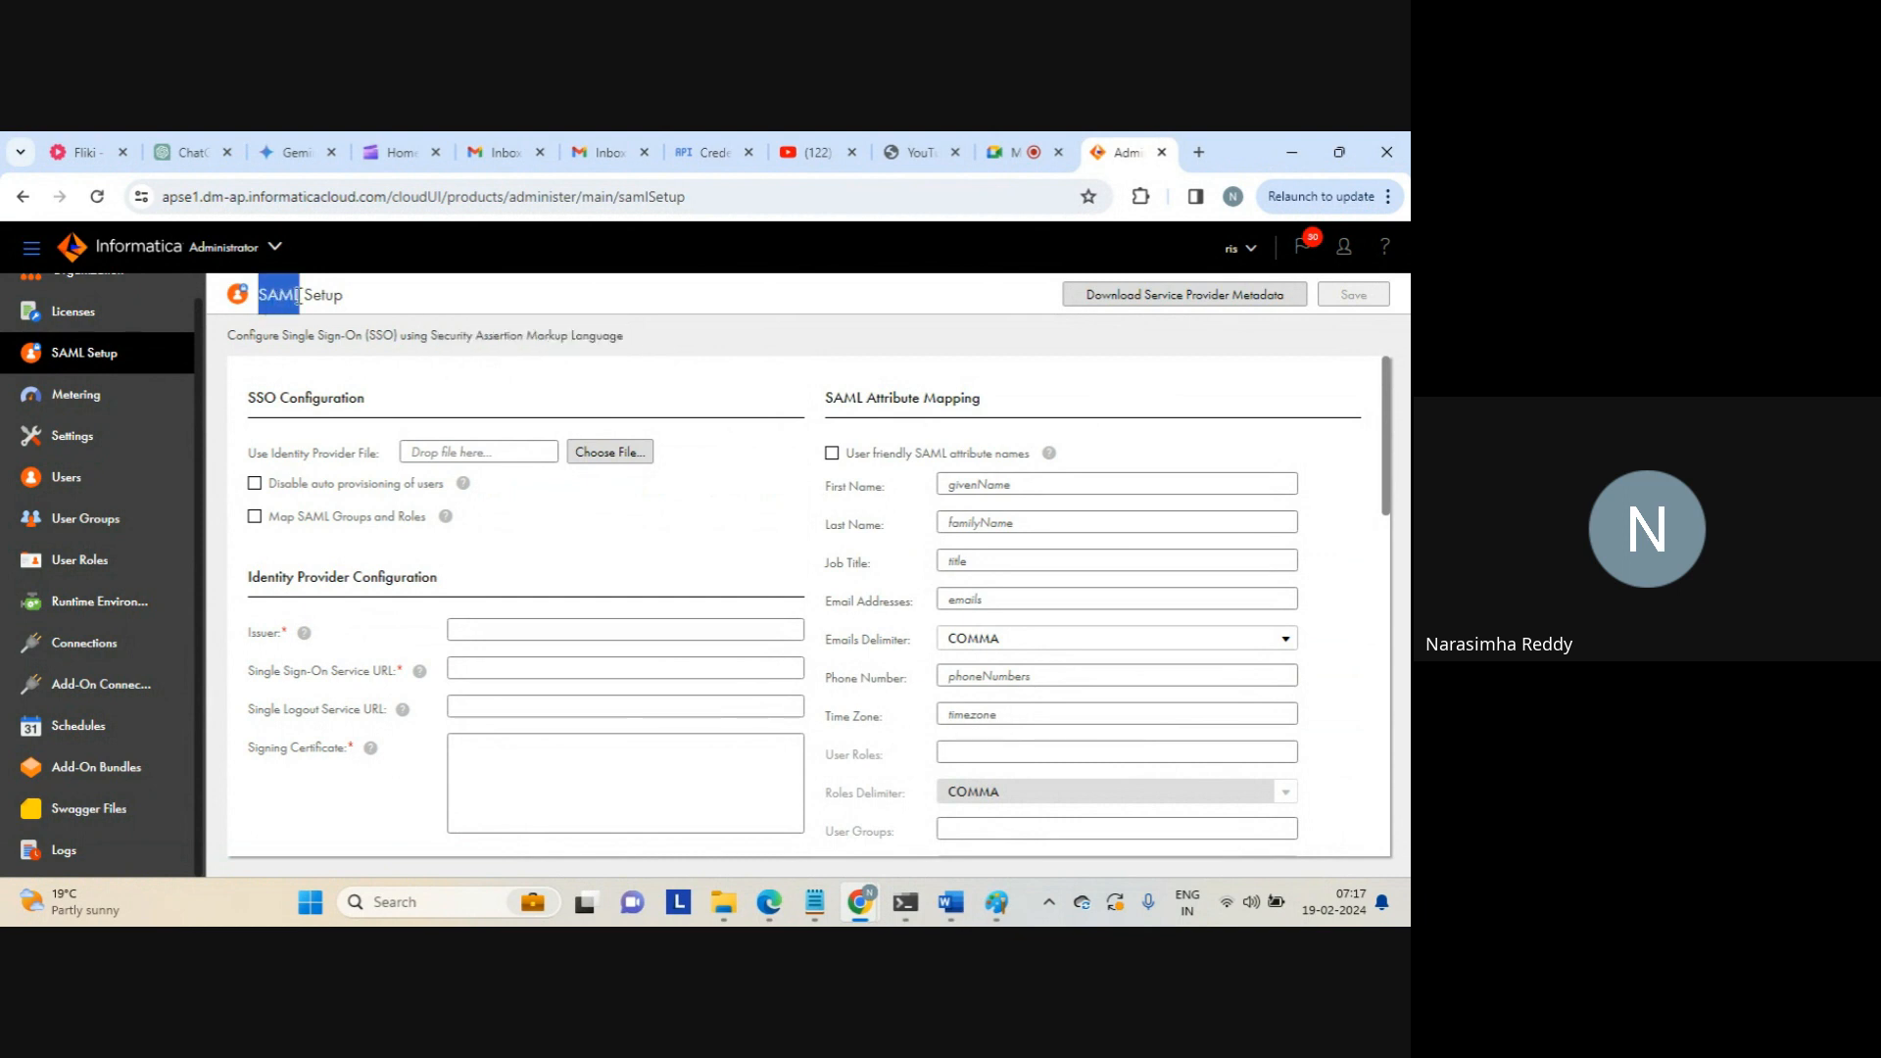
click(453, 381)
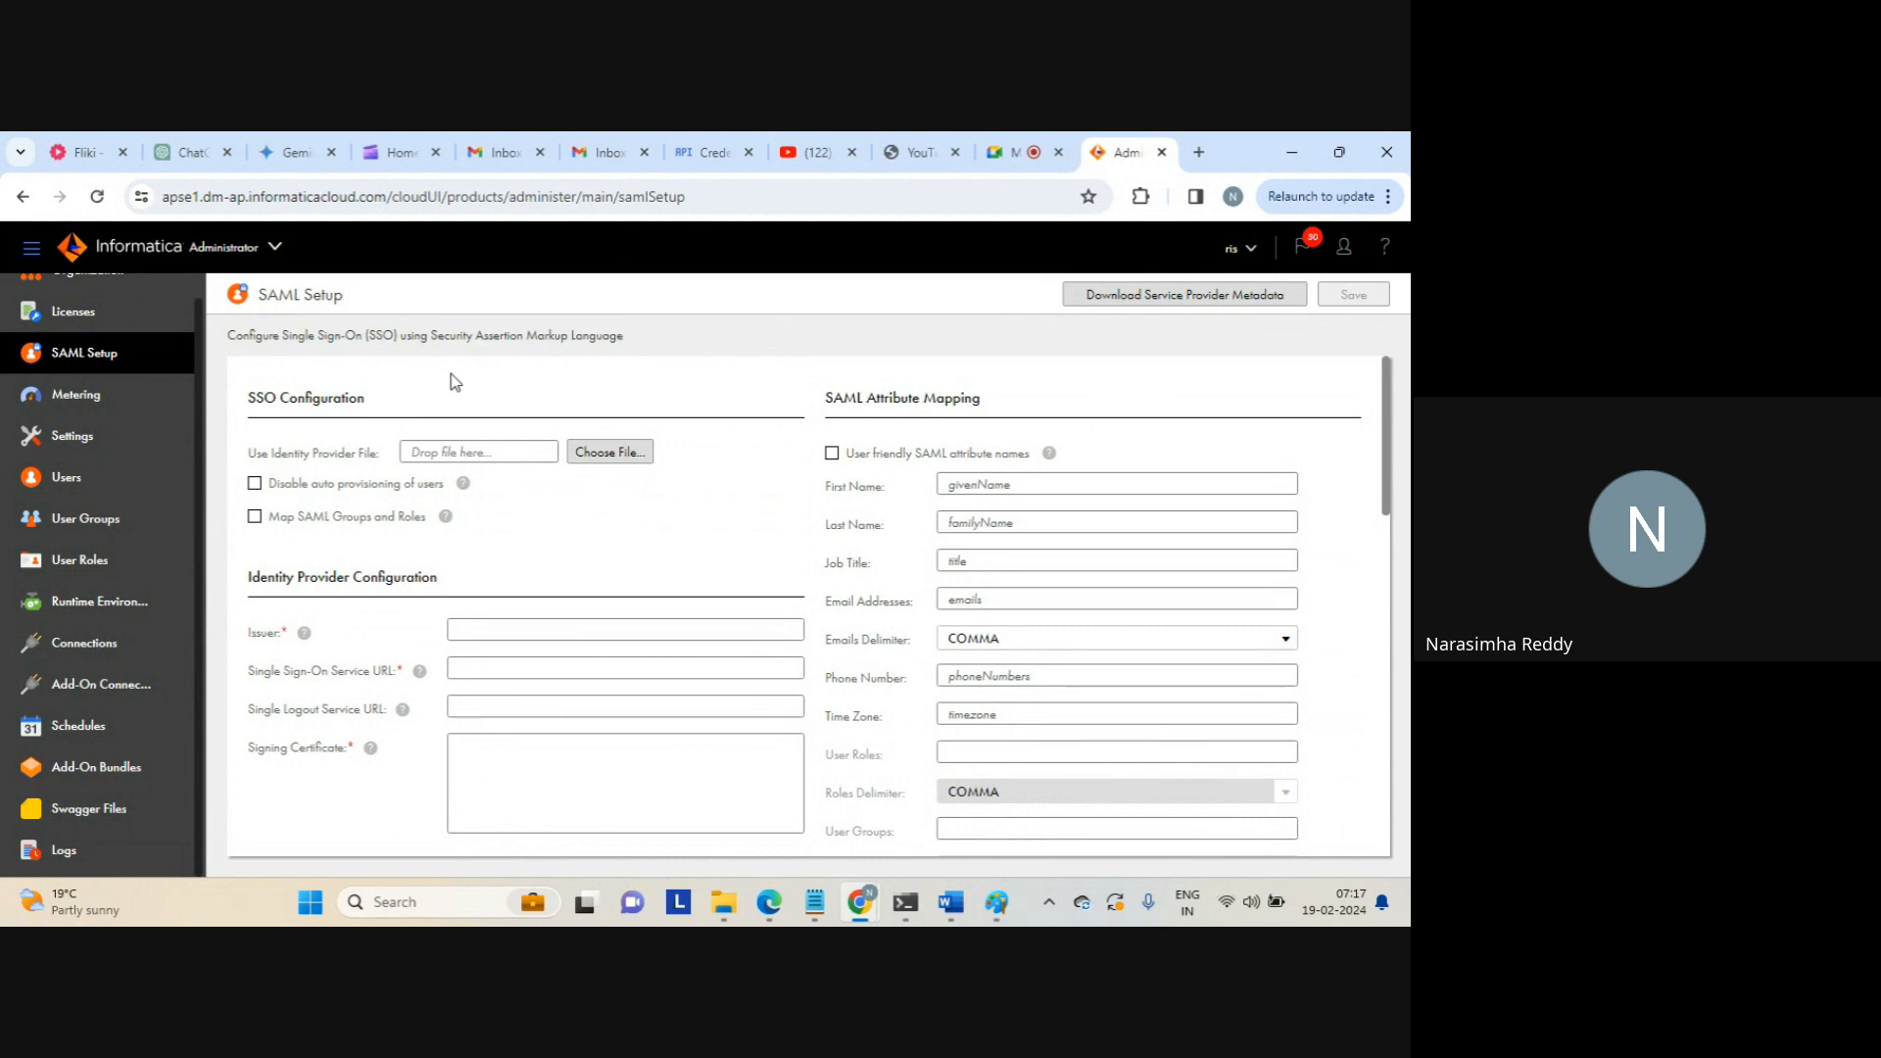
drag(247, 404, 370, 407)
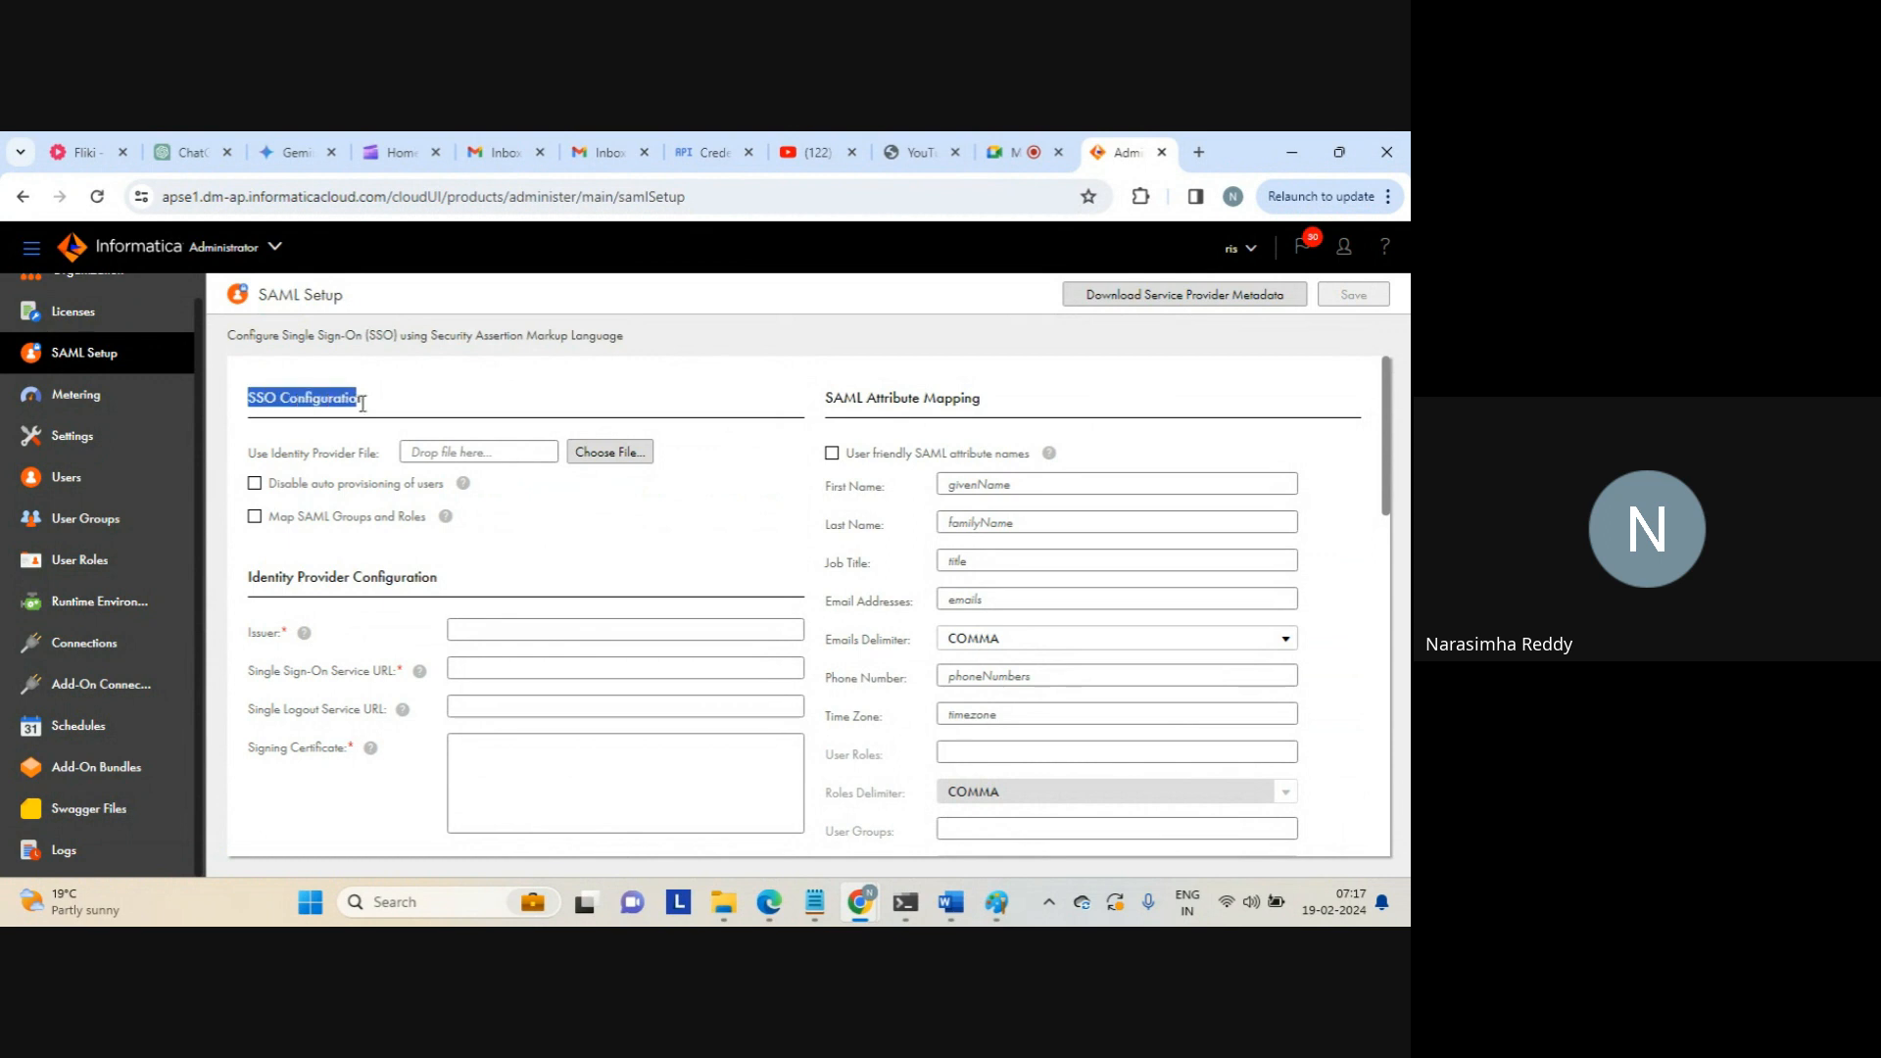
click(370, 410)
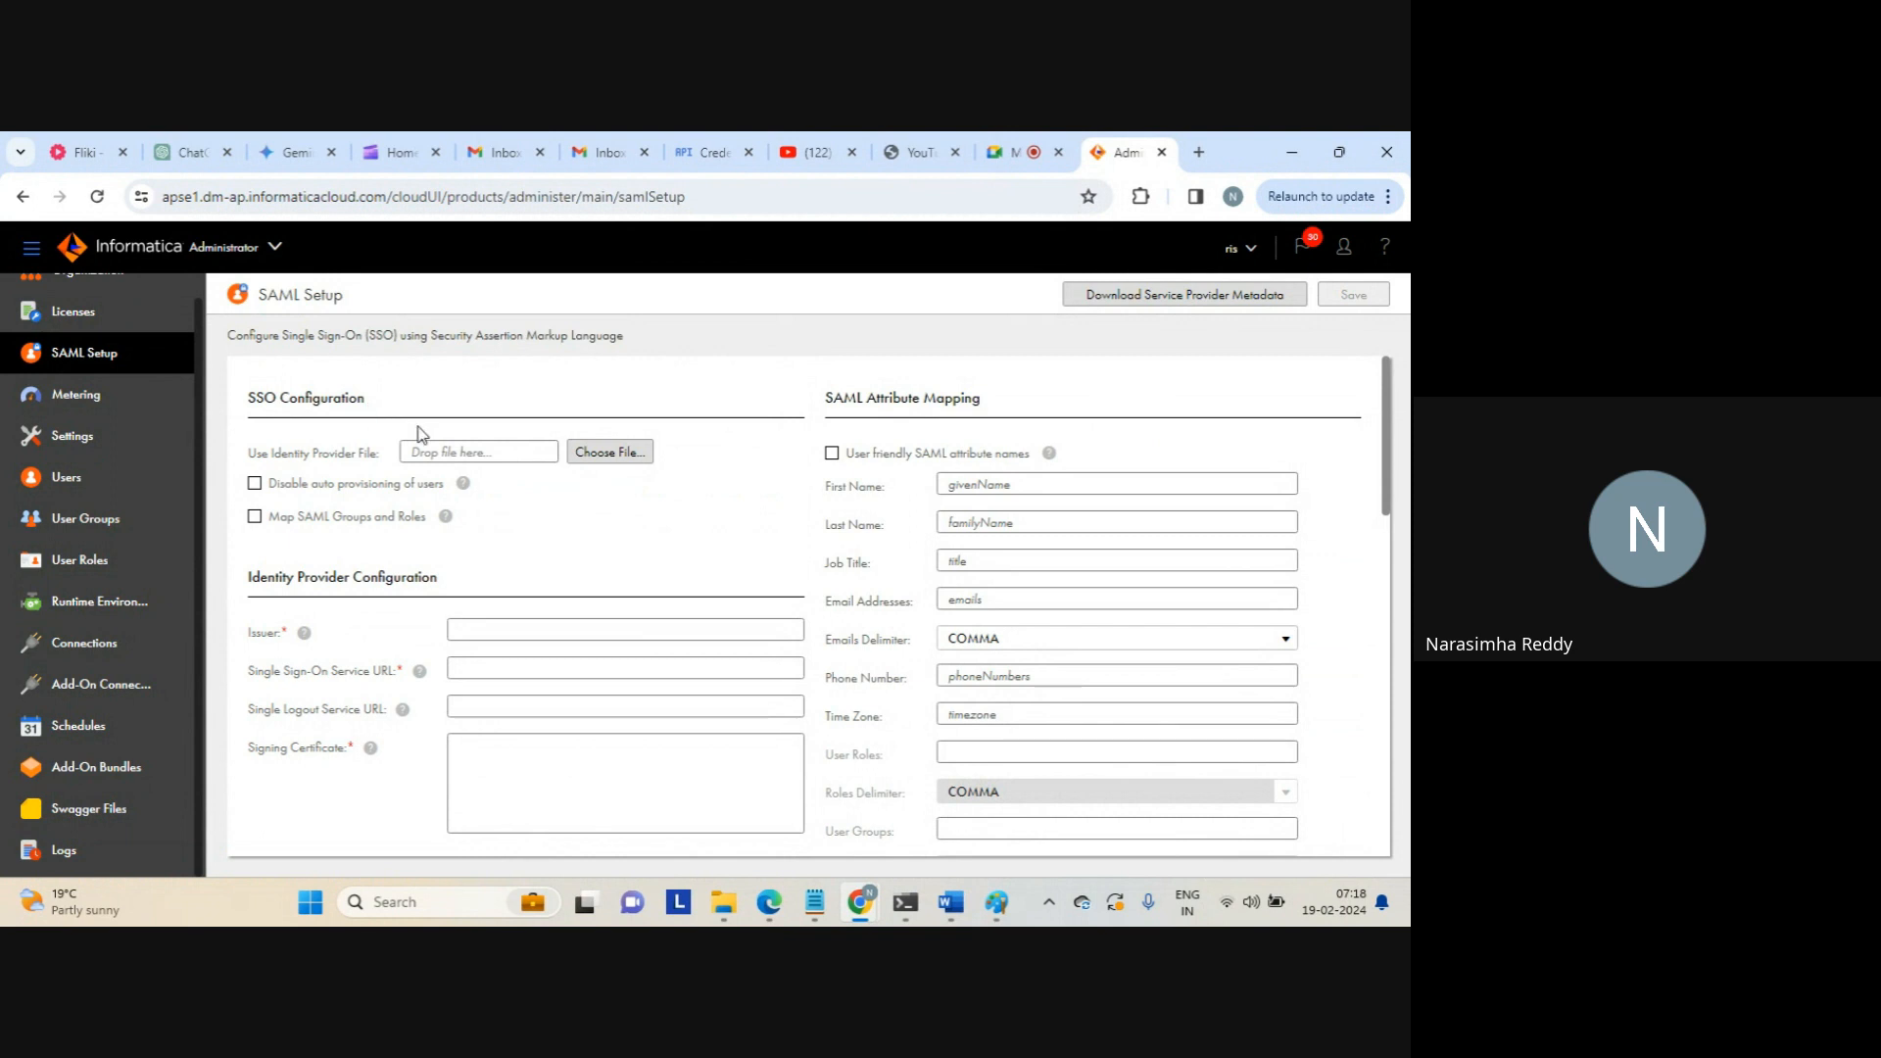
Cancel the identity provider file picker without a file and go to Runtime Environments
click(593, 460)
drag(271, 453, 373, 454)
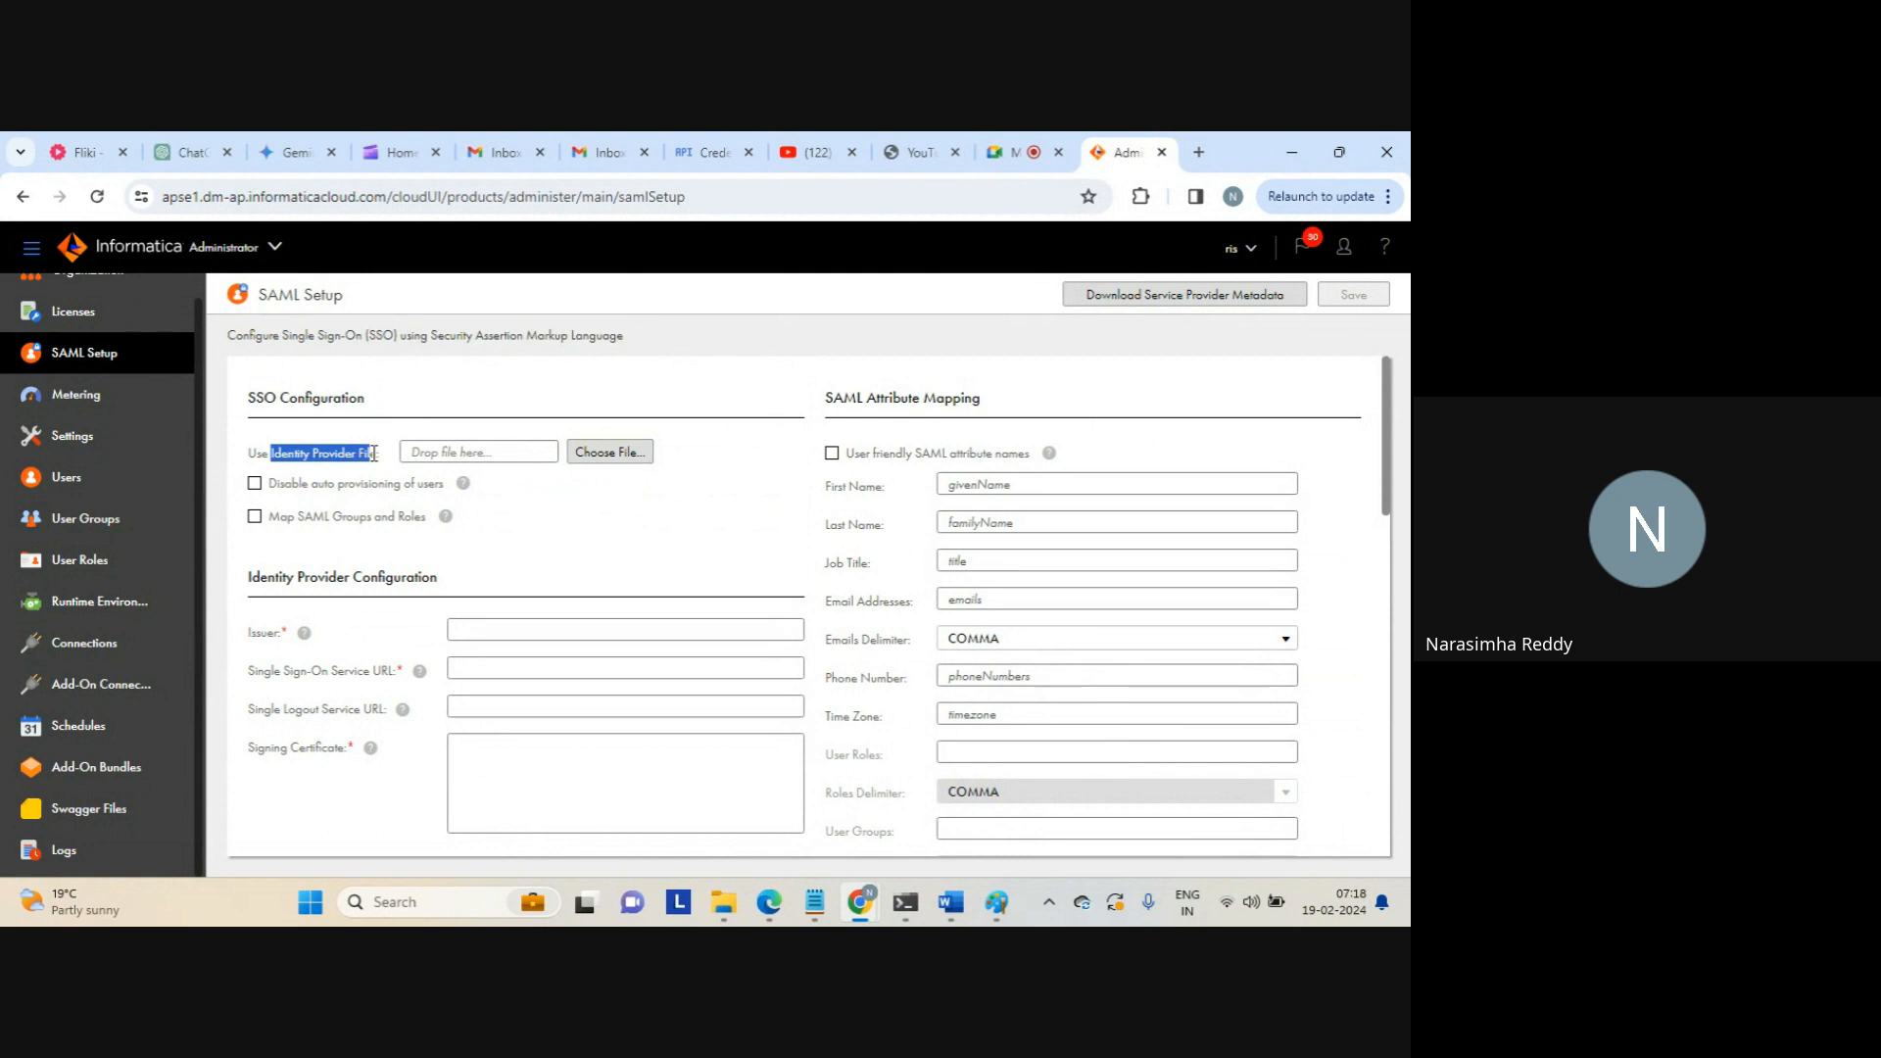
click(613, 454)
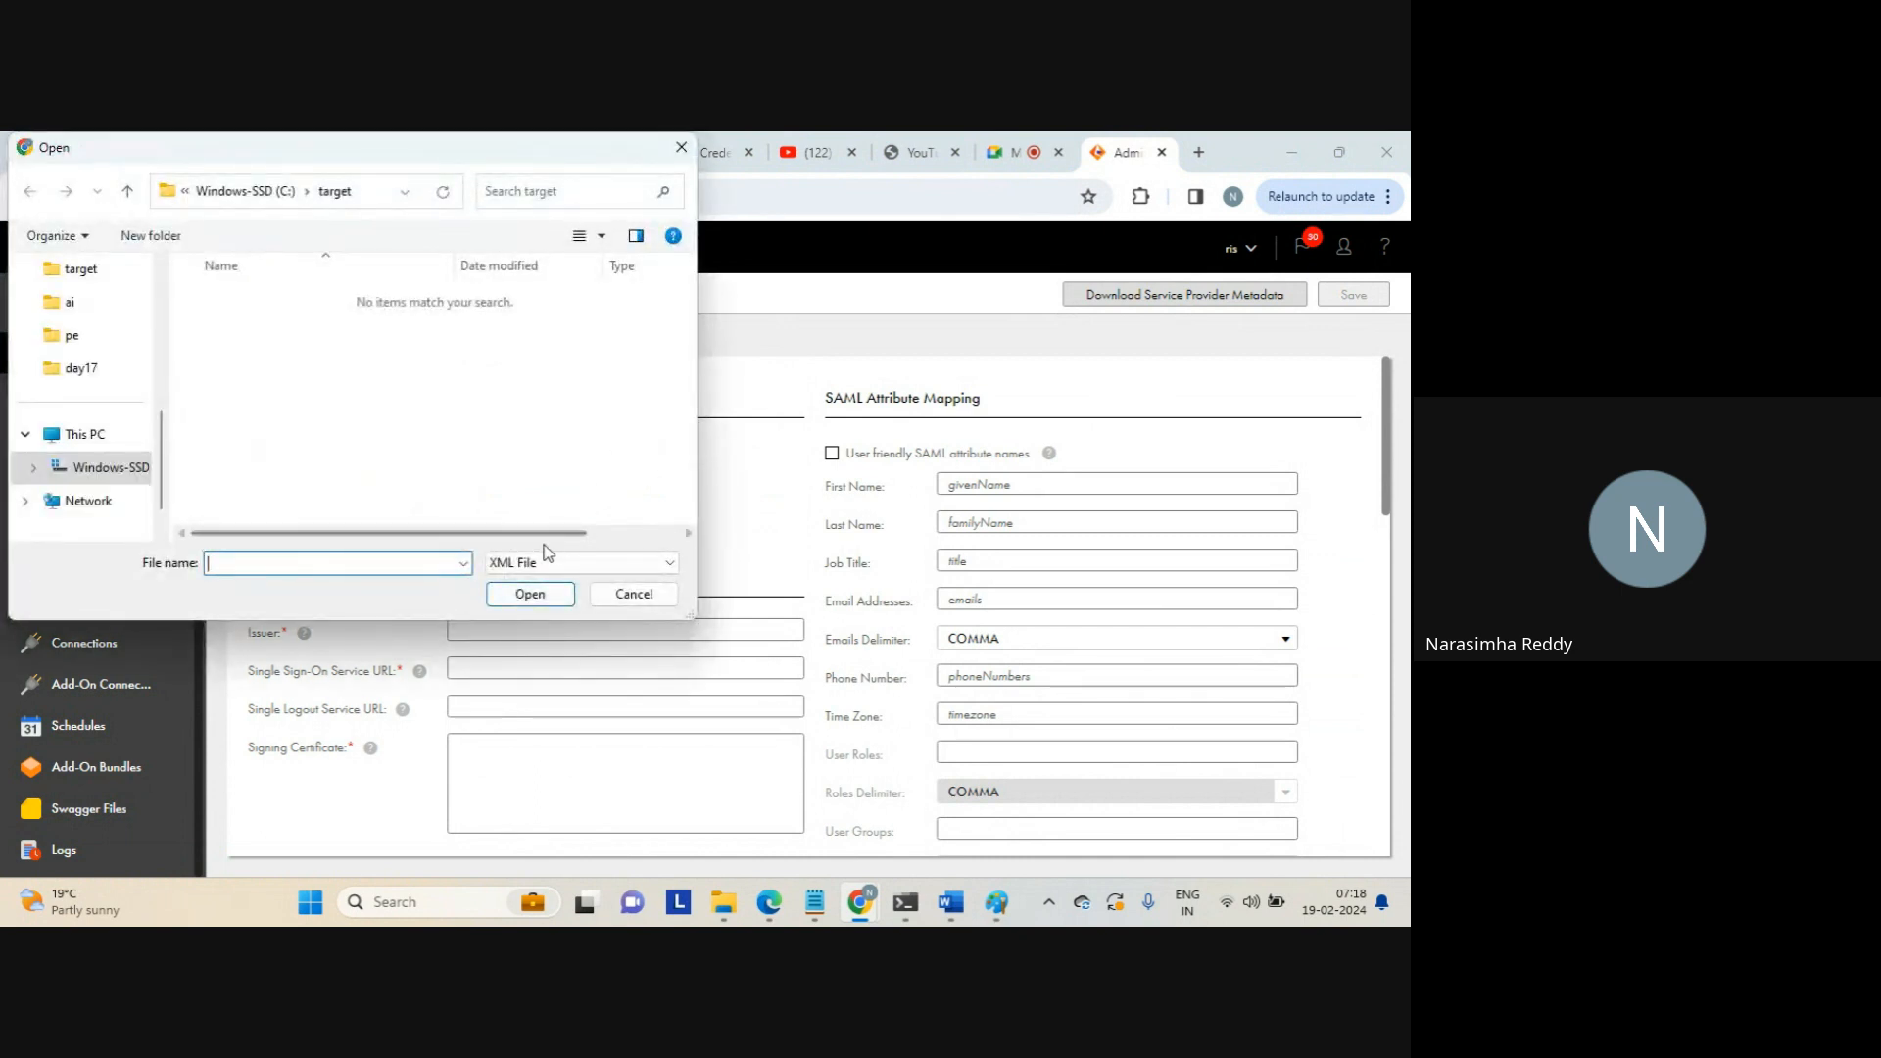
click(627, 593)
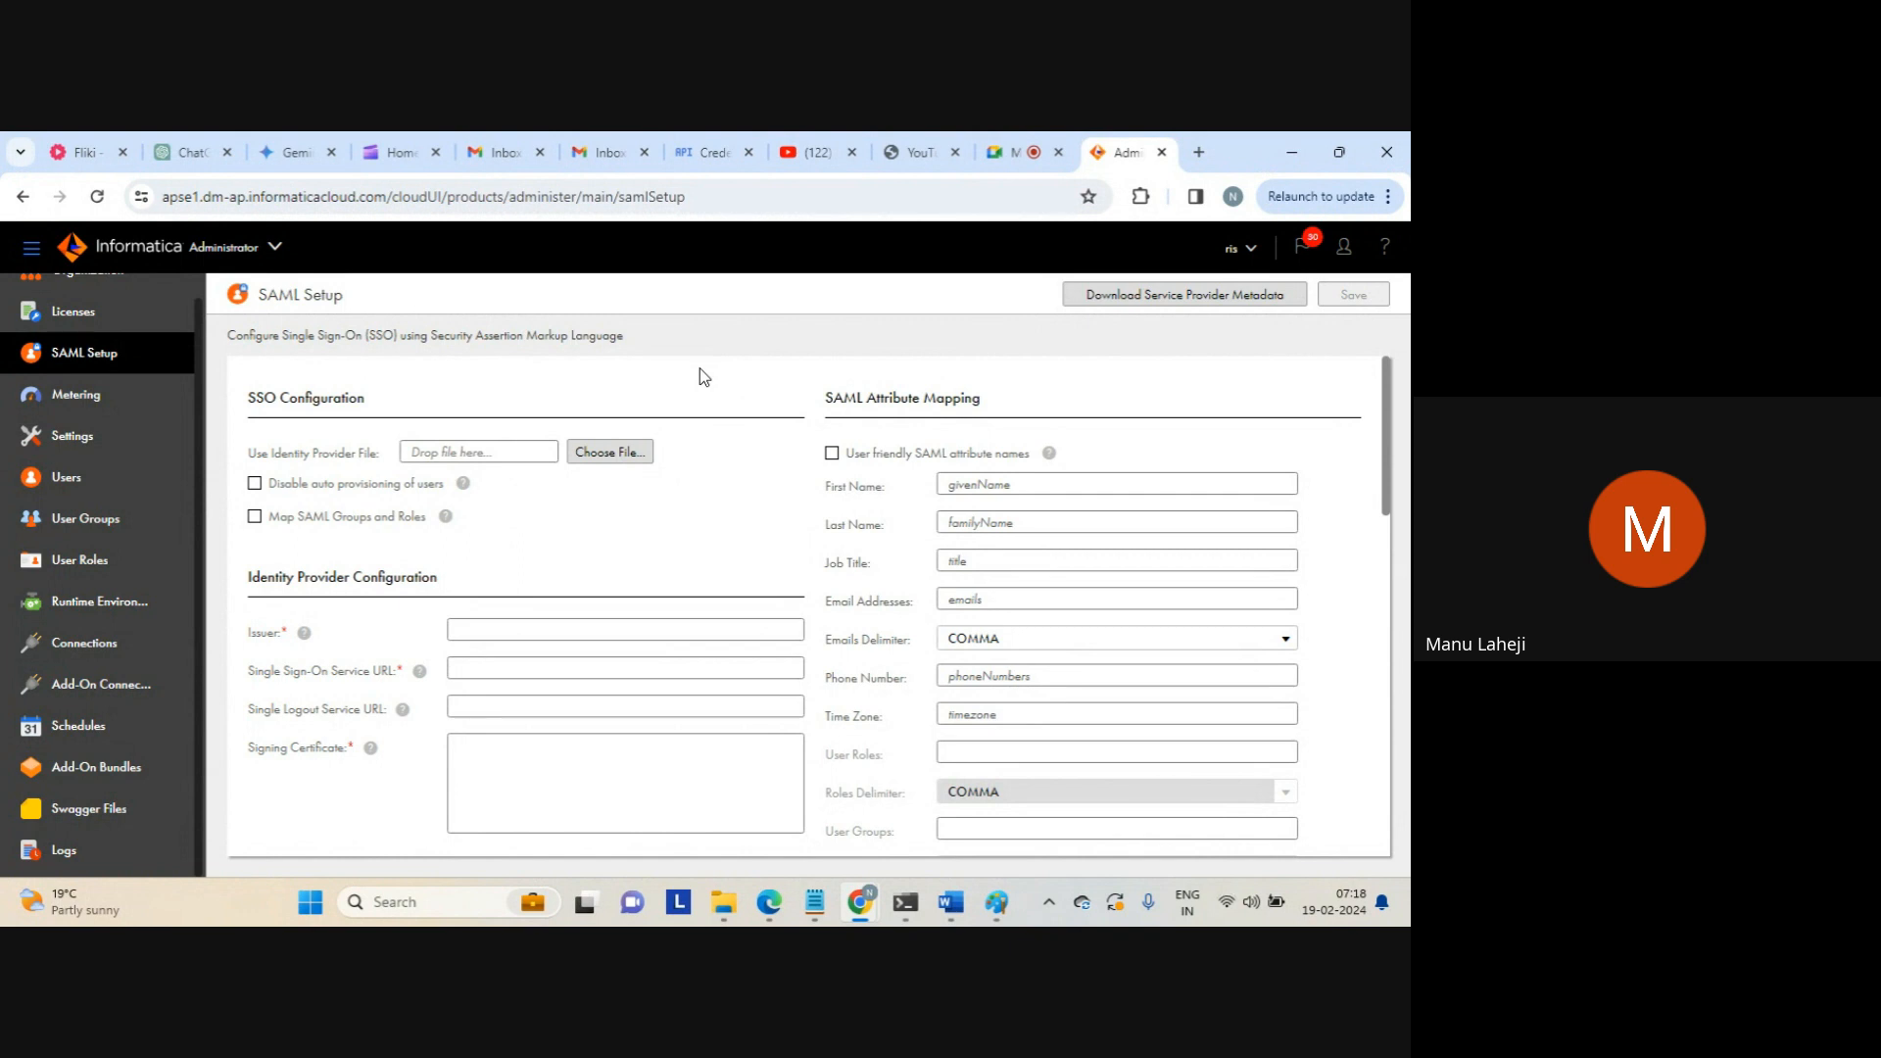
key(XF86AudioRaiseVolume)
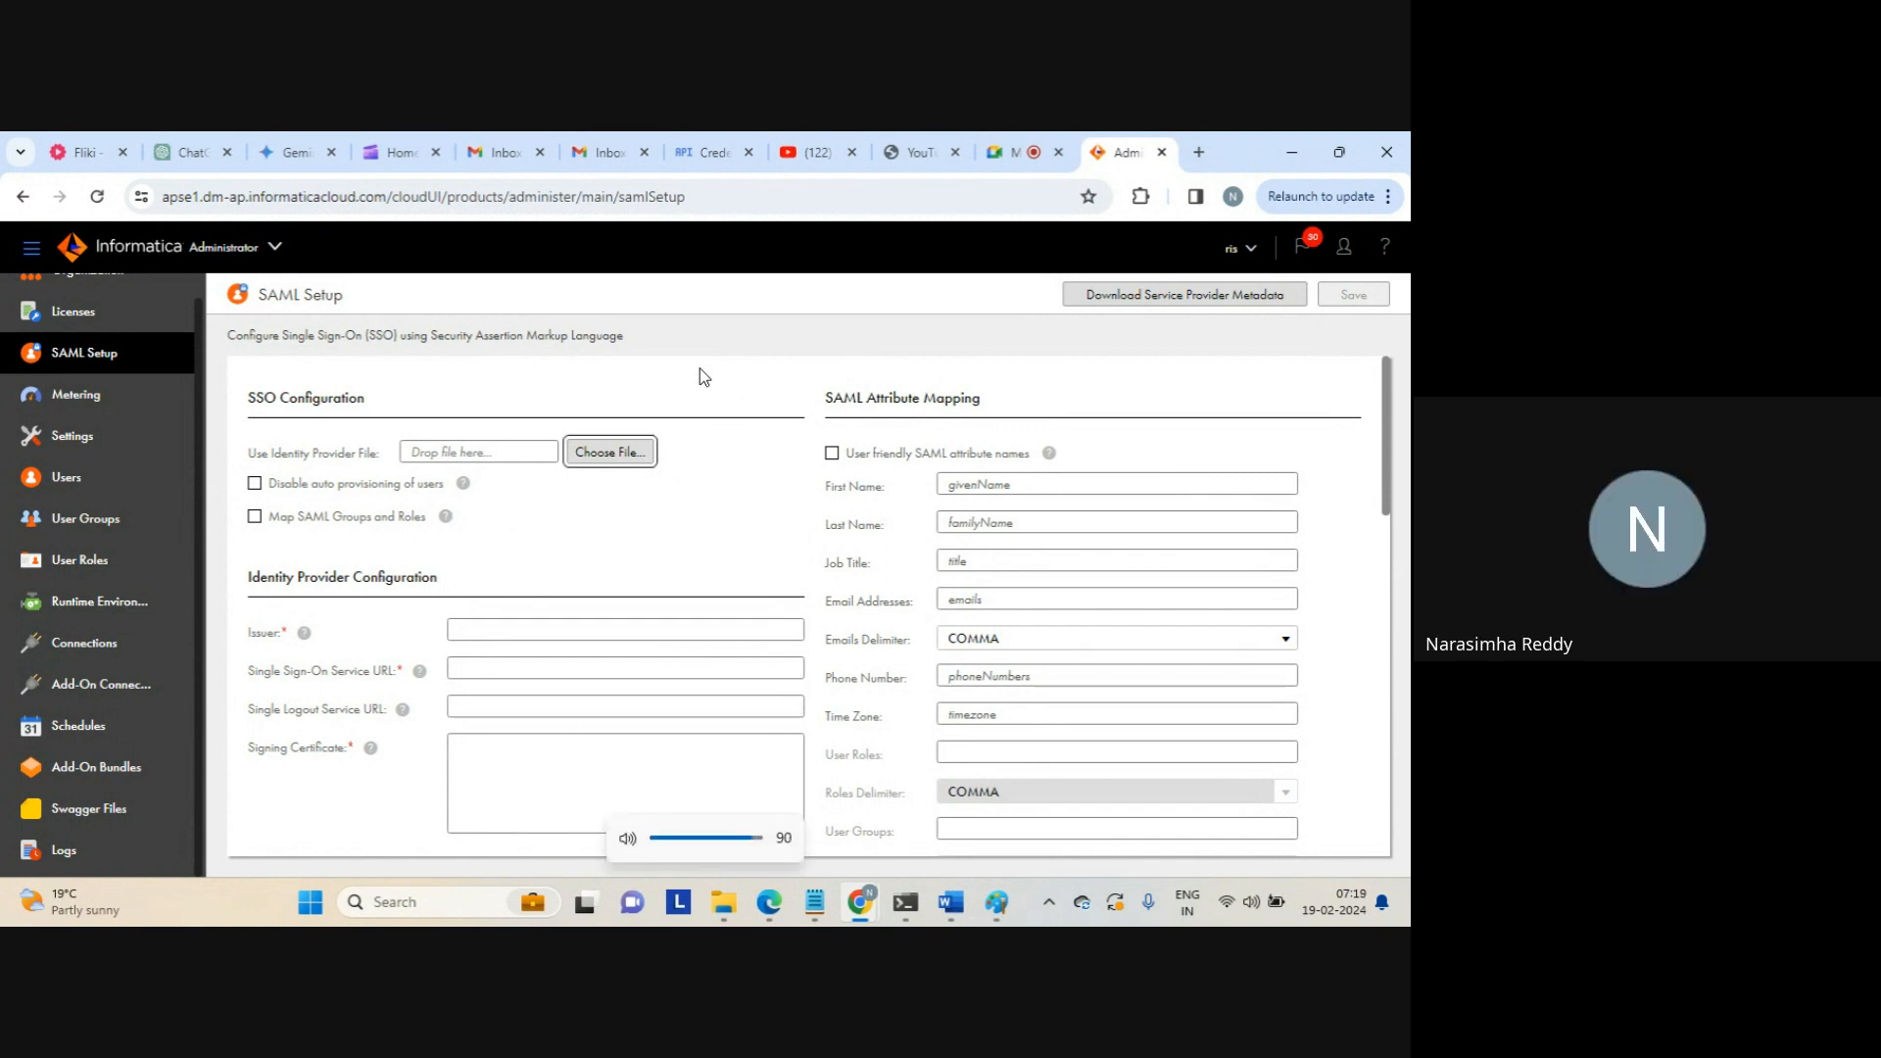
click(86, 607)
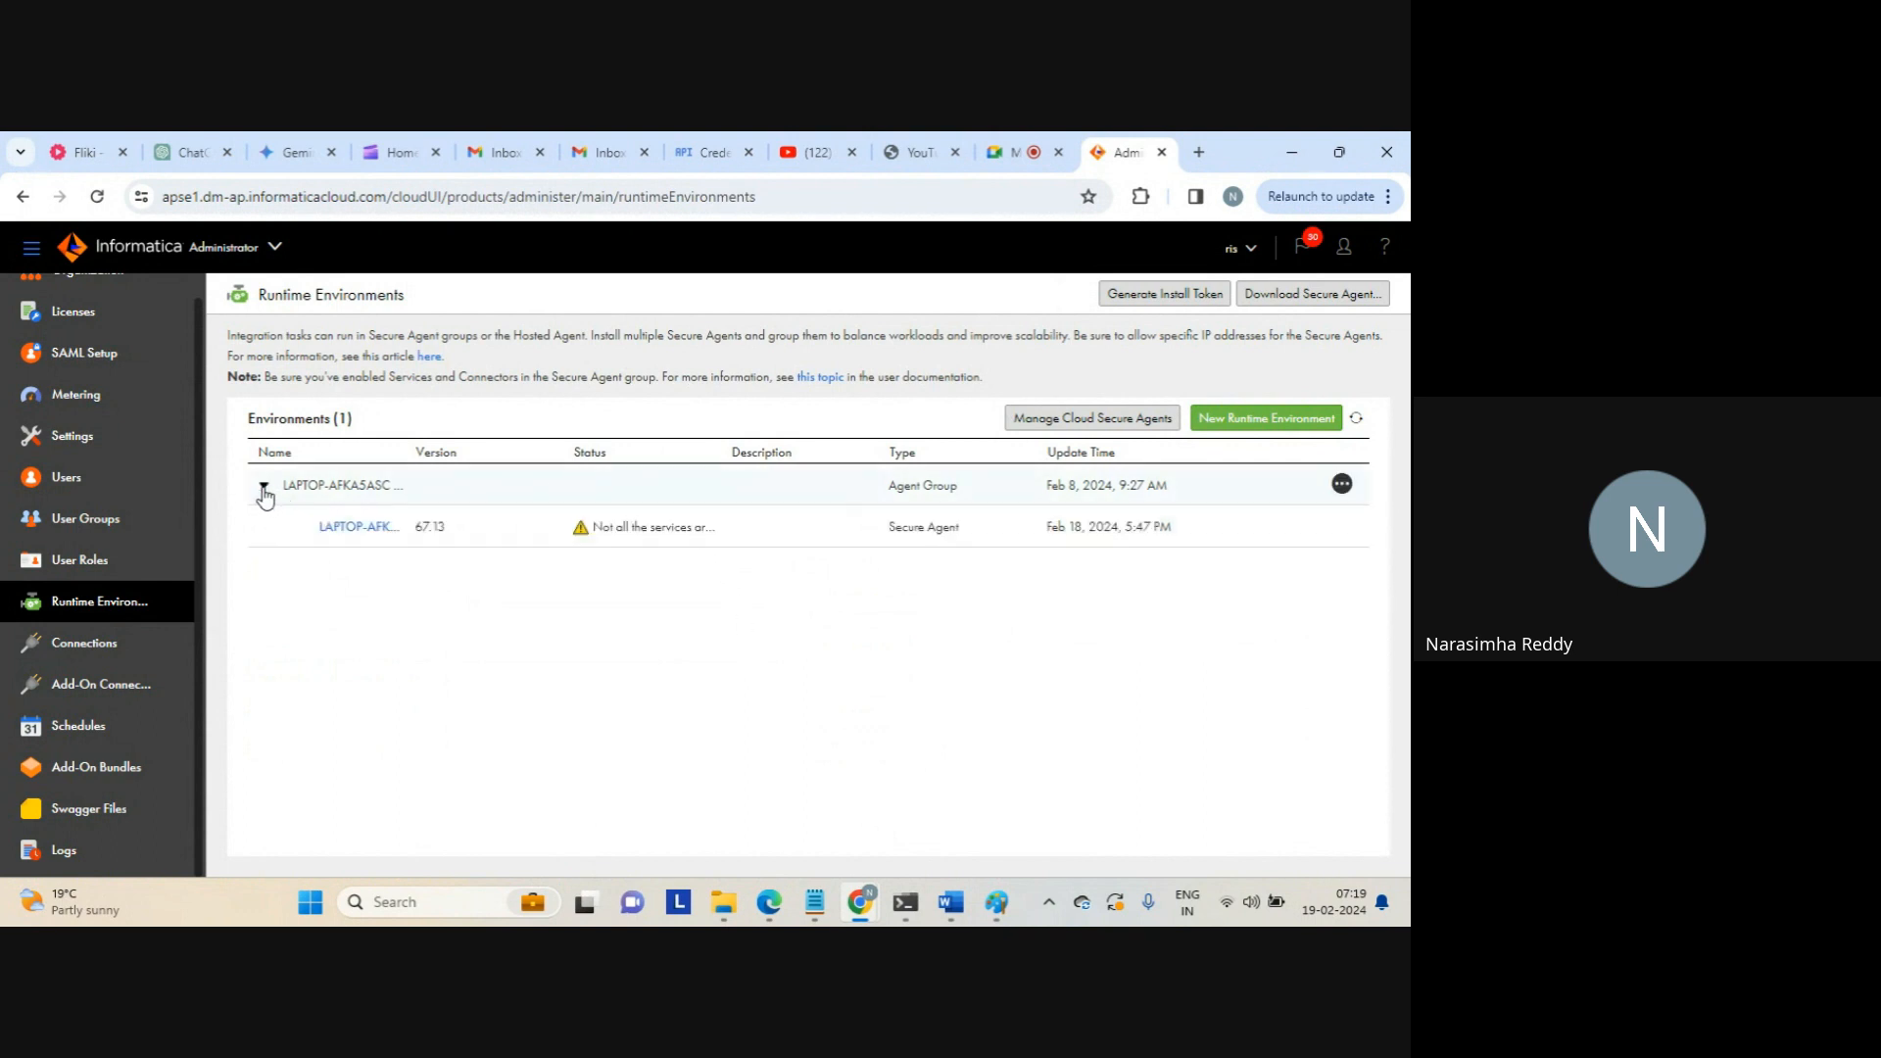
View the LAPTOP-AFK agent details, where Data Integration Server shows Error, and launch Windows Services
click(363, 529)
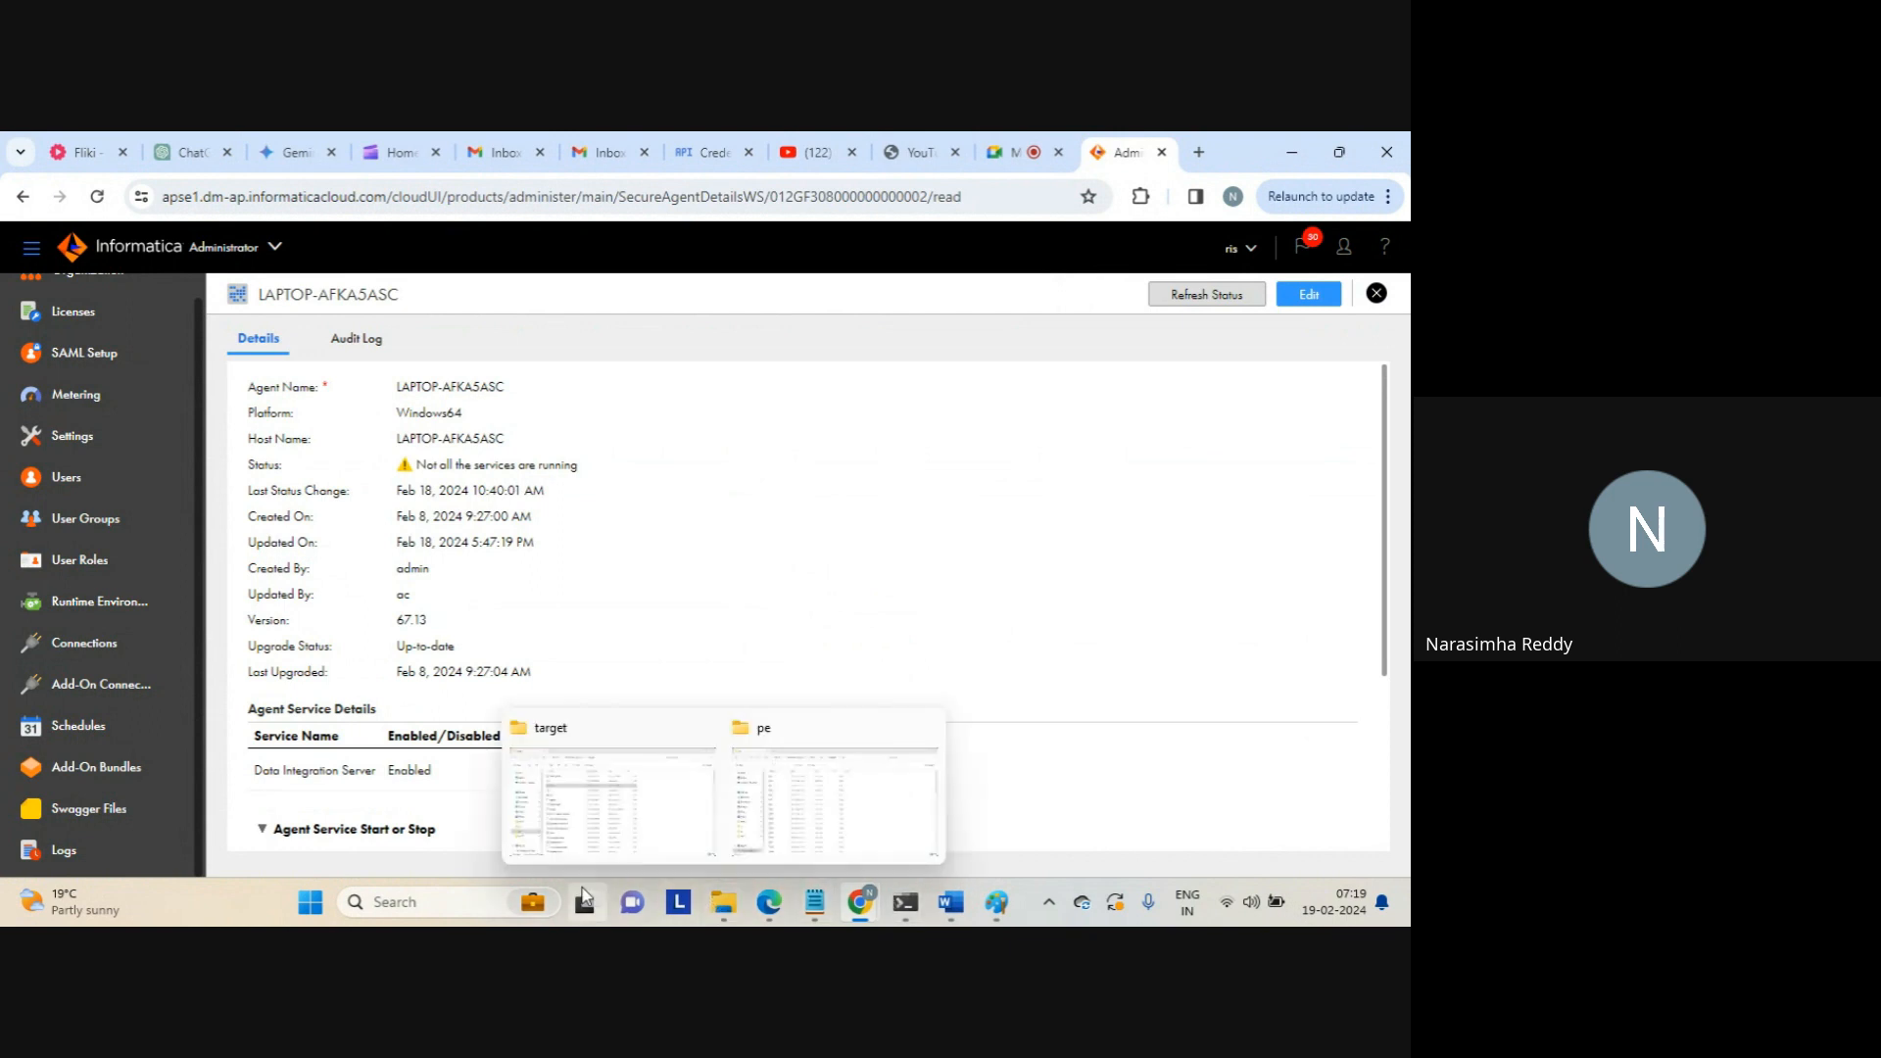
click(456, 905)
text(ser)
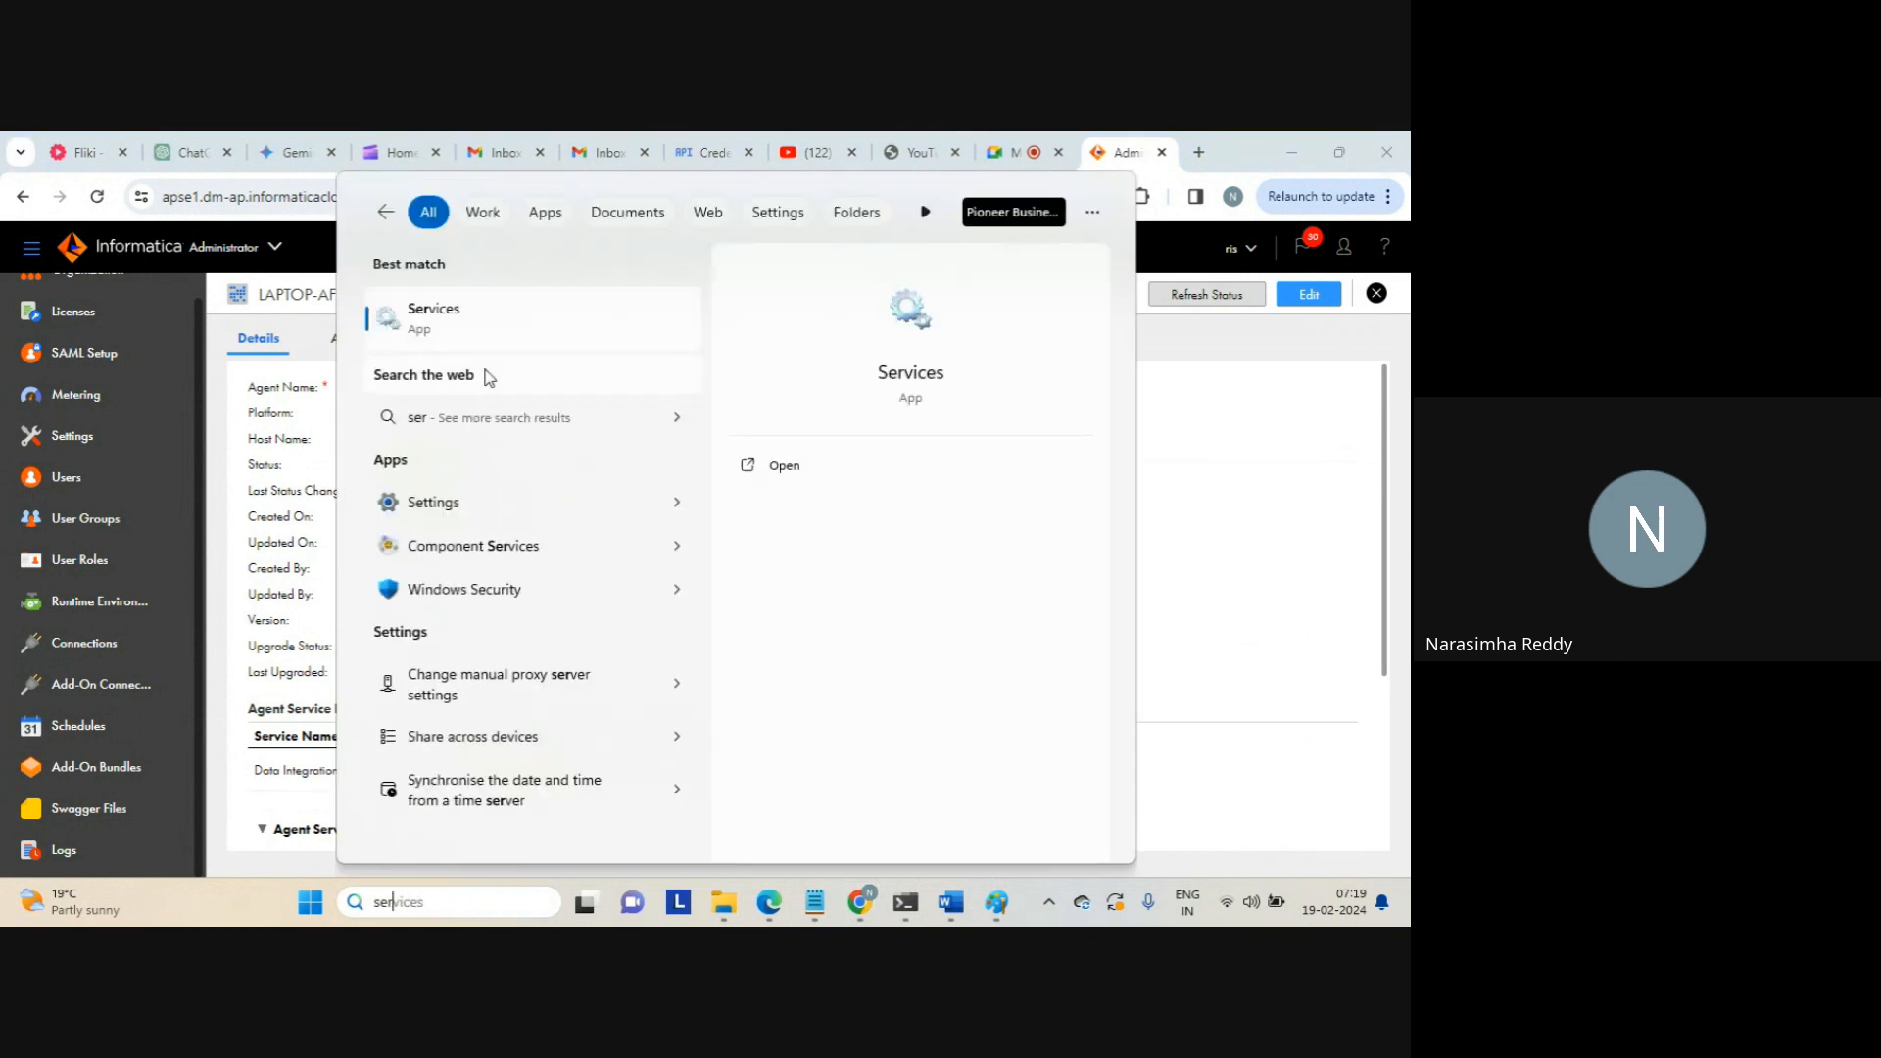
click(440, 322)
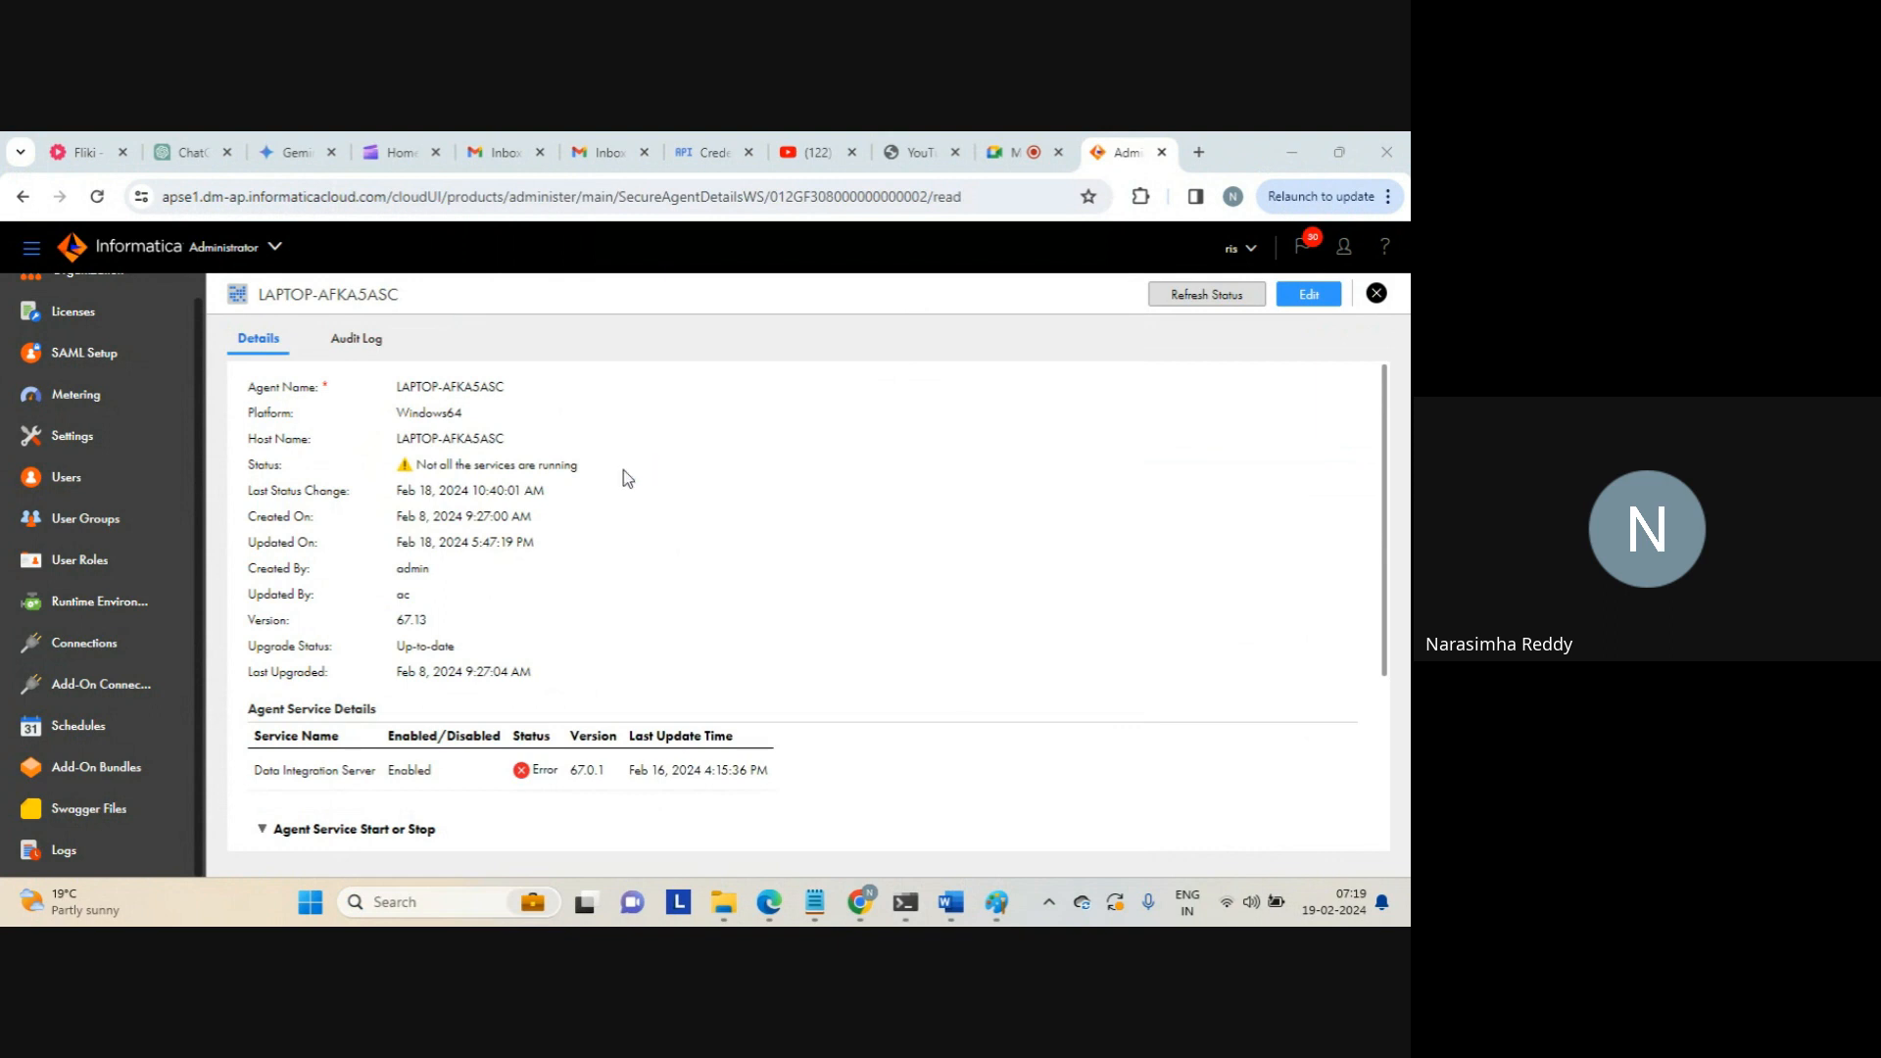
Stop and restart the Informatica Cloud Secure Agent service until it is Running, then return to Chrome
click(792, 349)
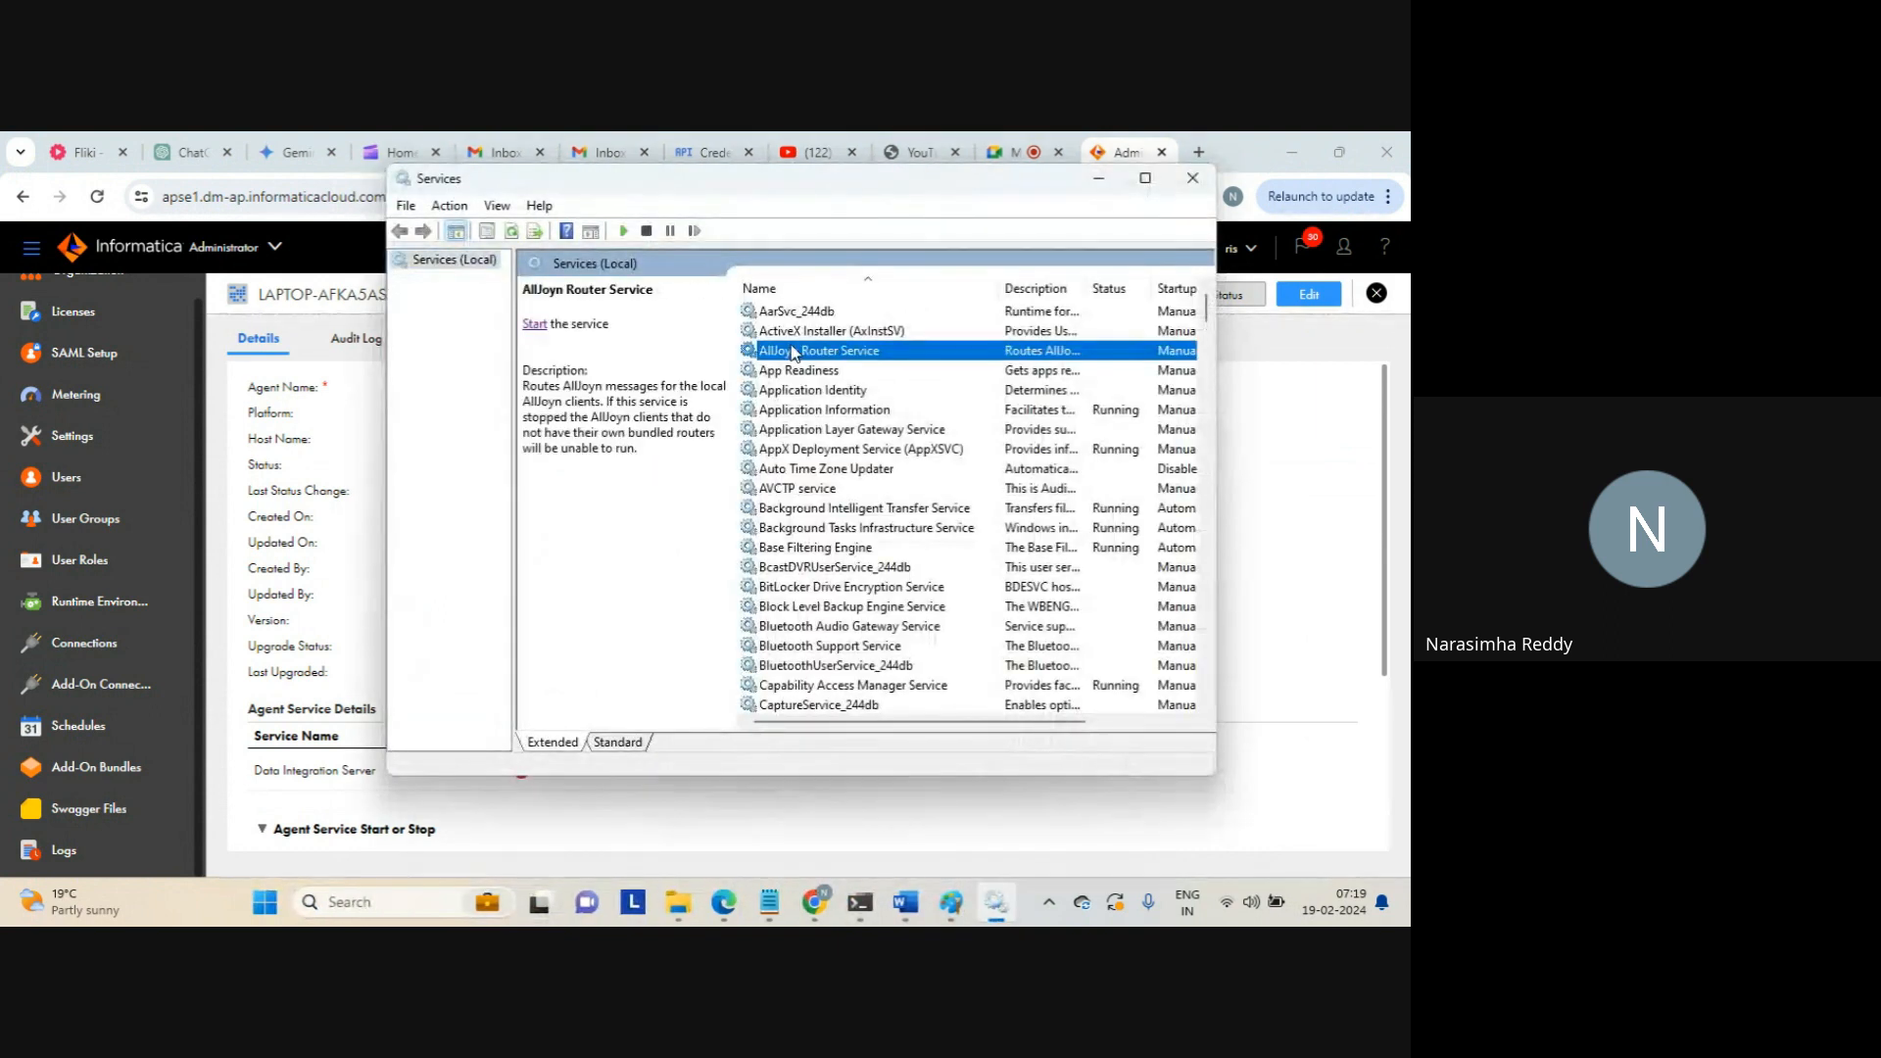
key(i)
key(i)
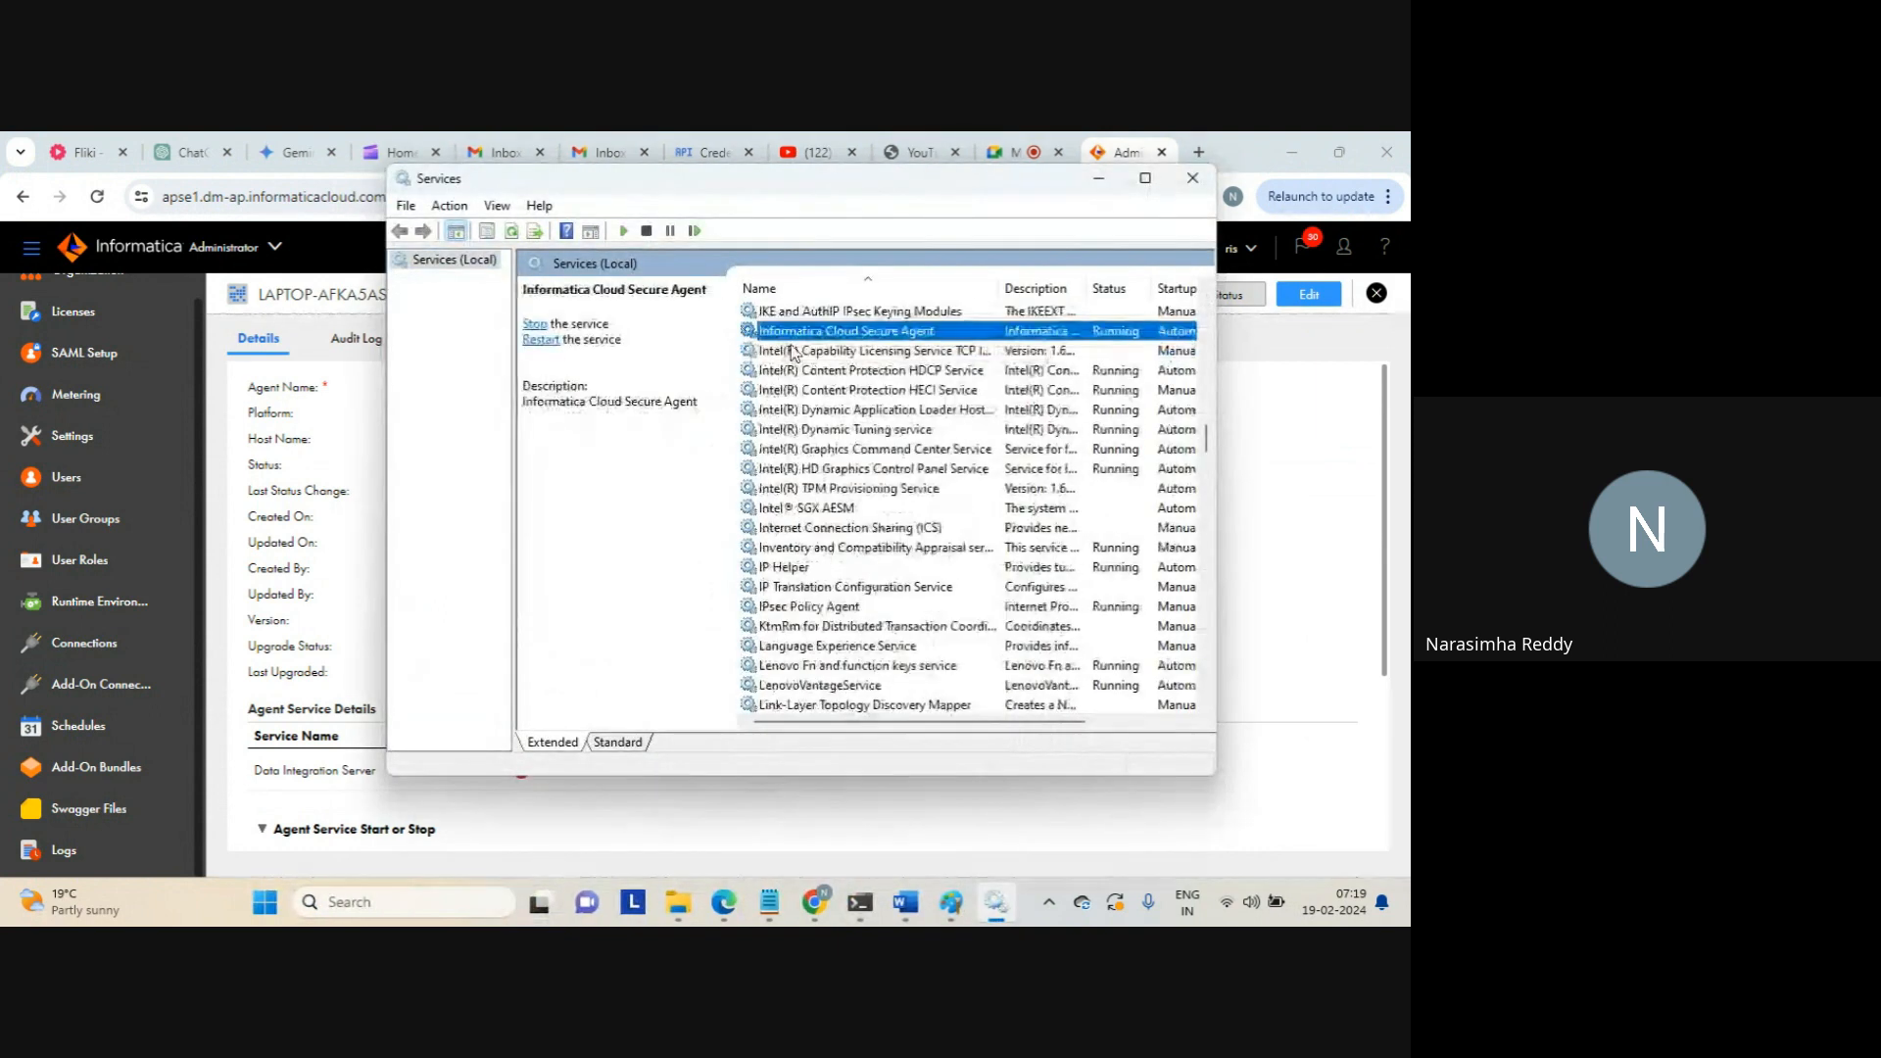
click(534, 327)
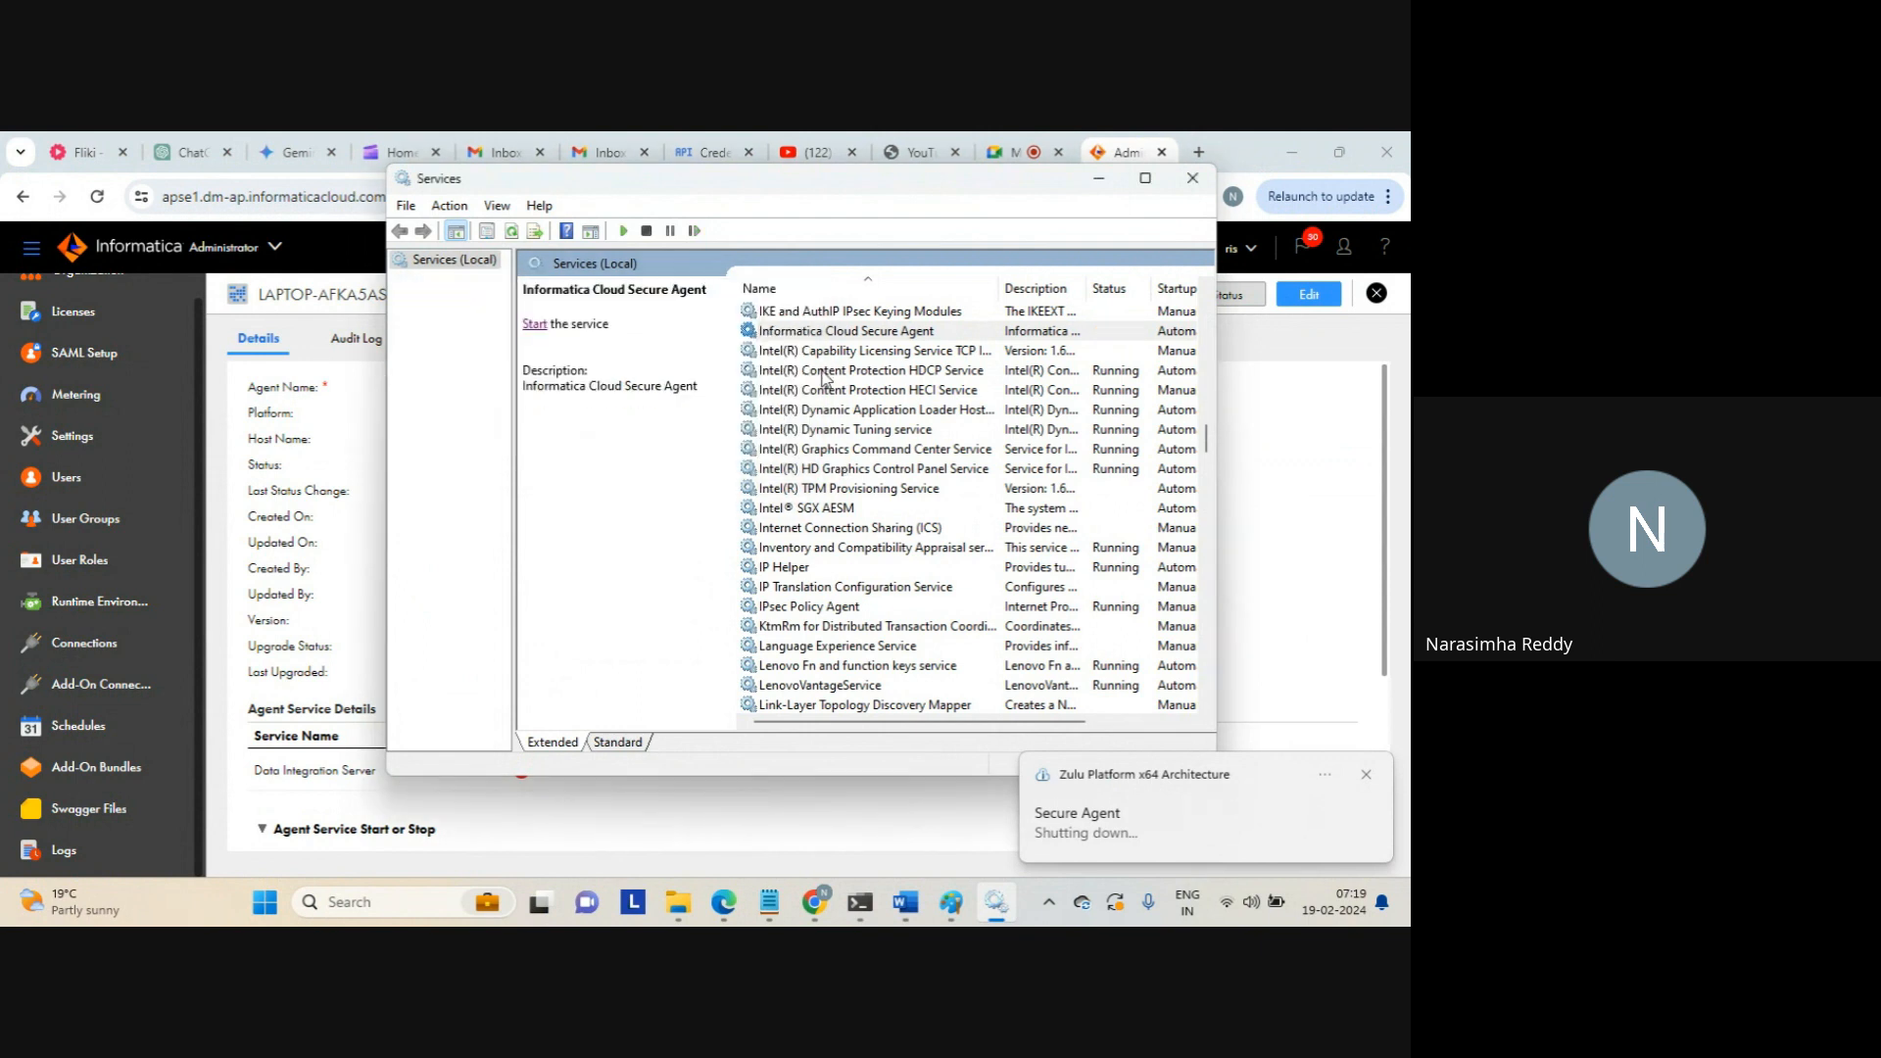
click(799, 336)
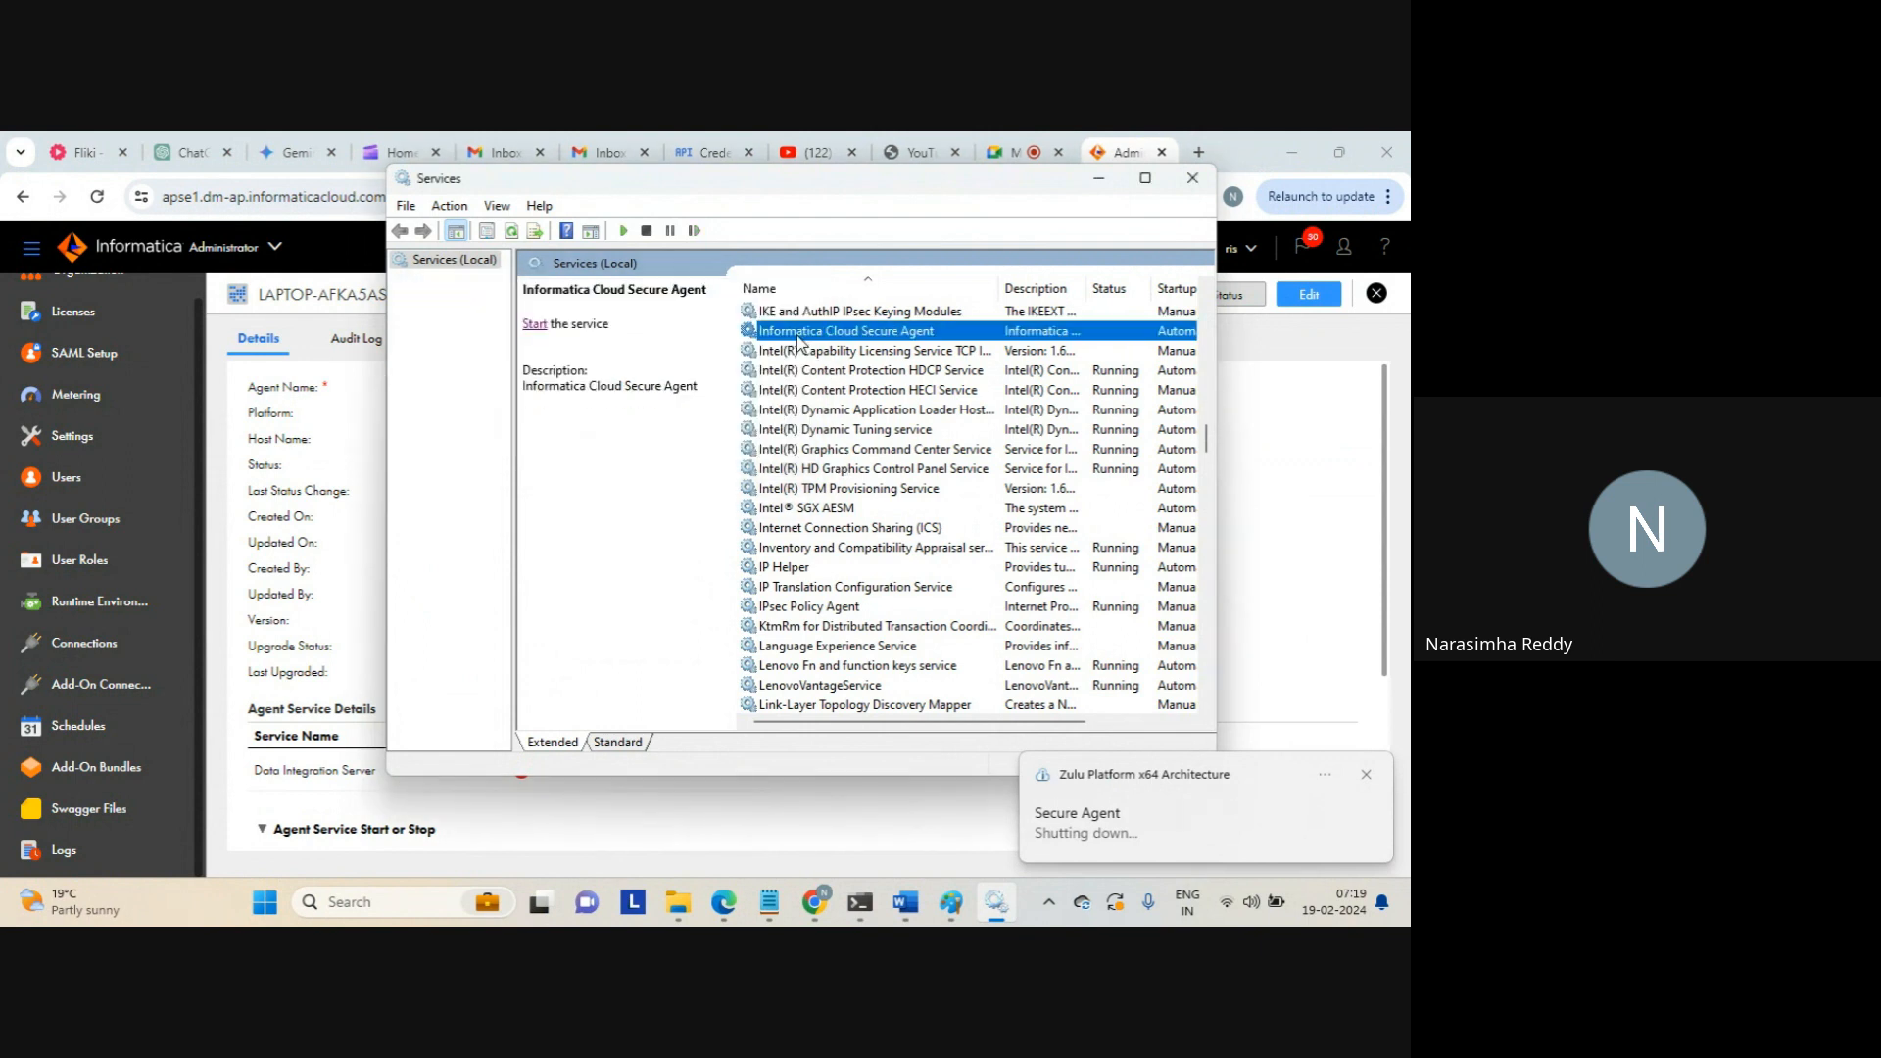
click(534, 324)
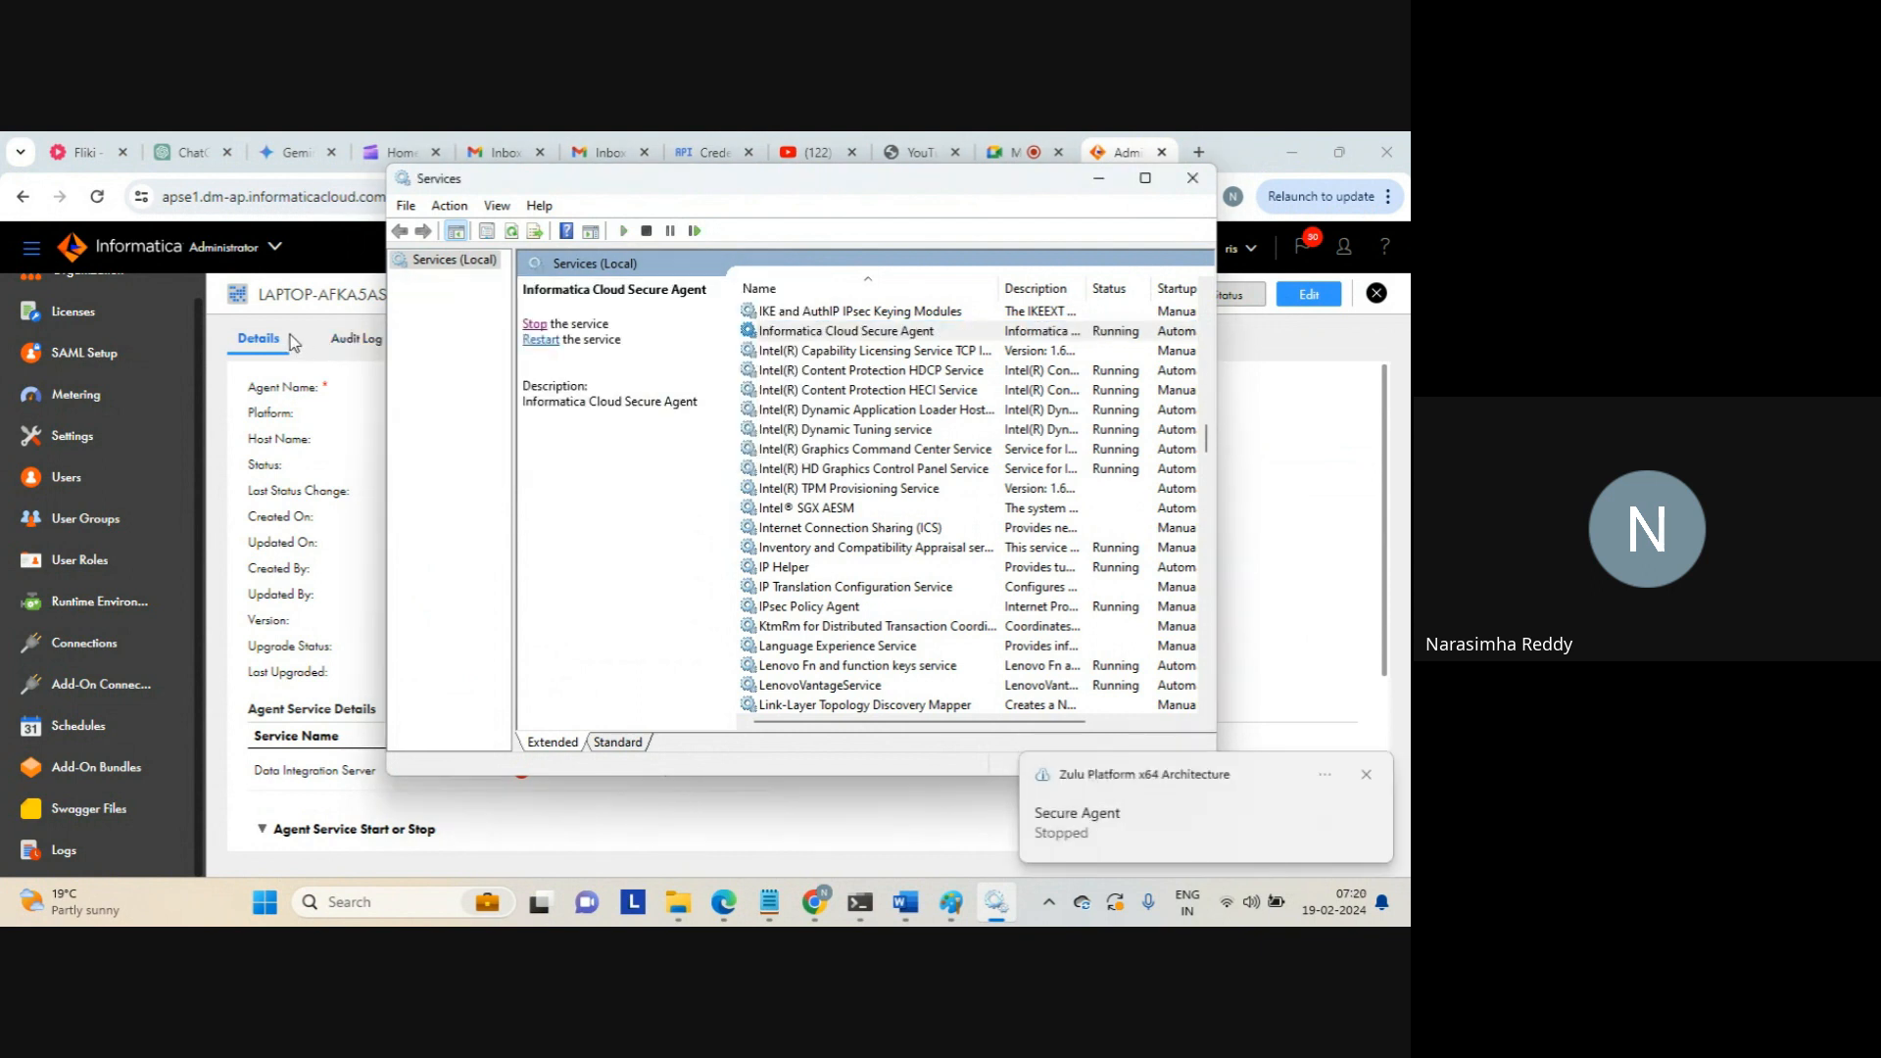
click(292, 341)
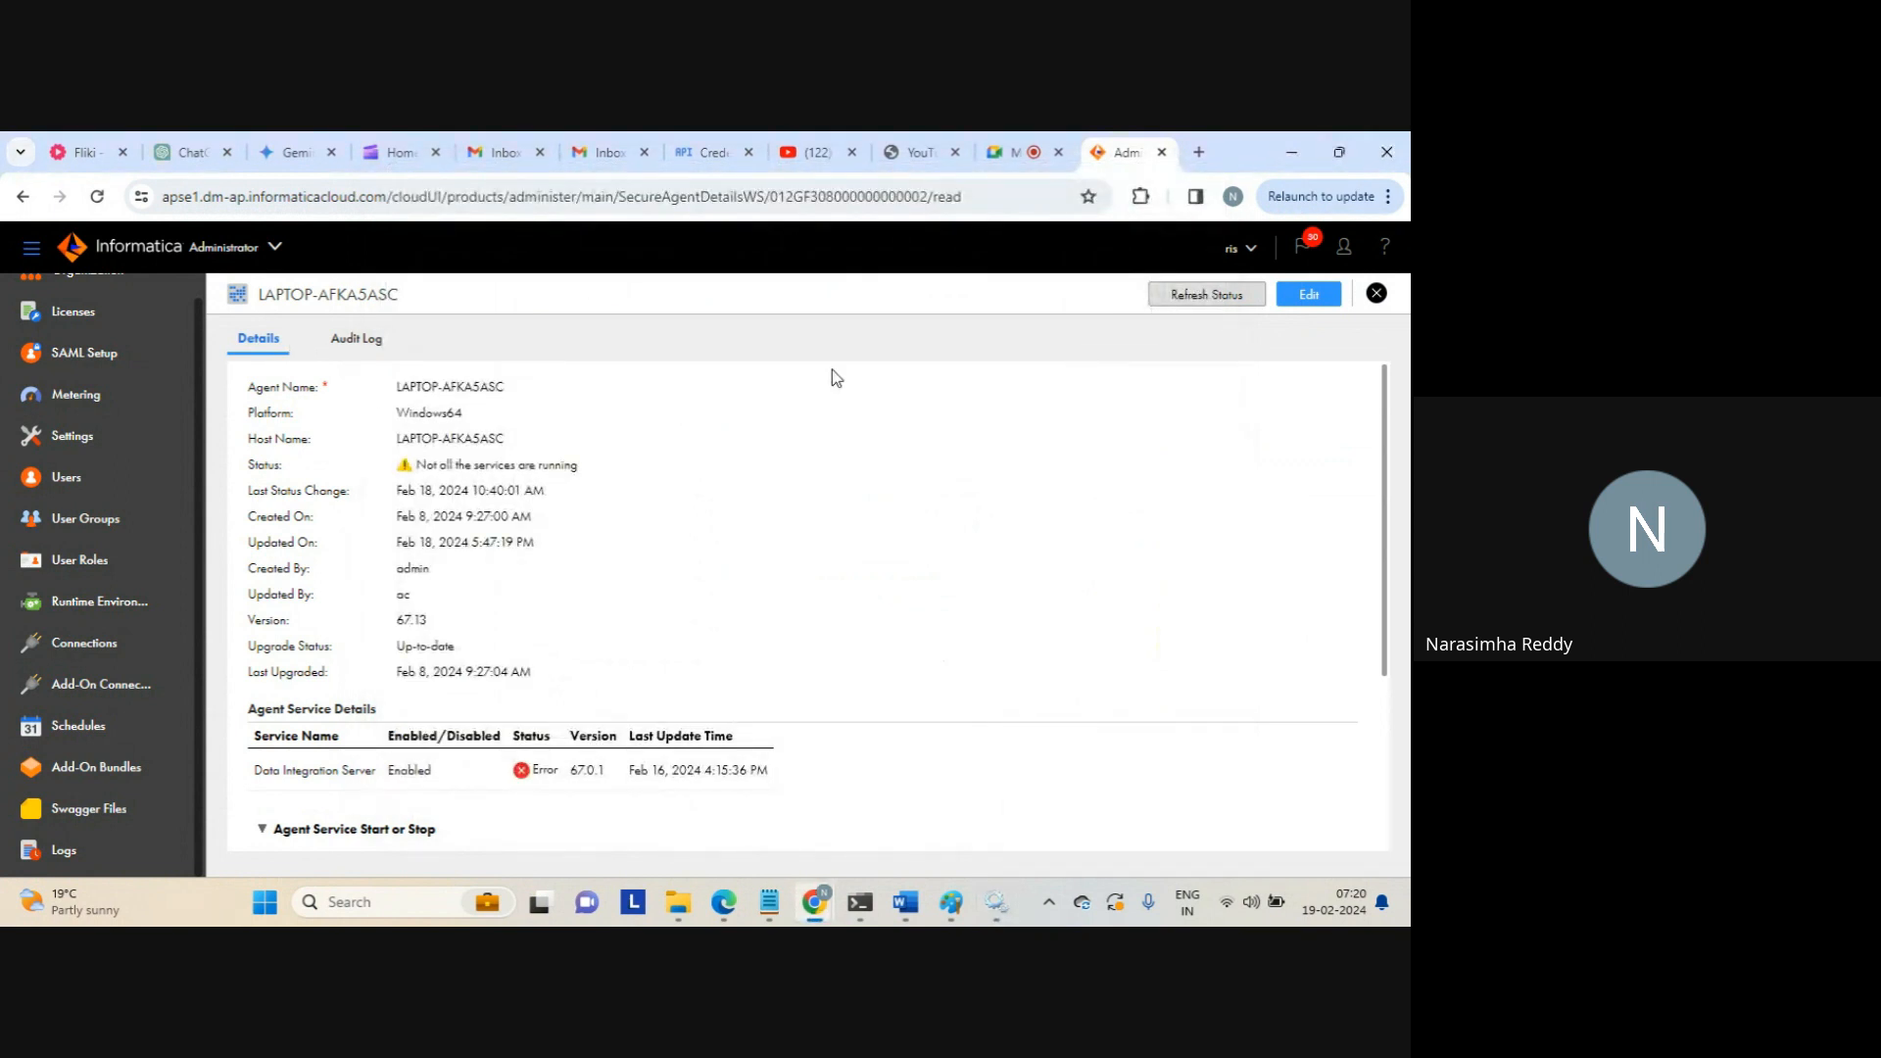
Visit SAML Setup, then switch to Metering to see the empty License Metrics table
click(110, 361)
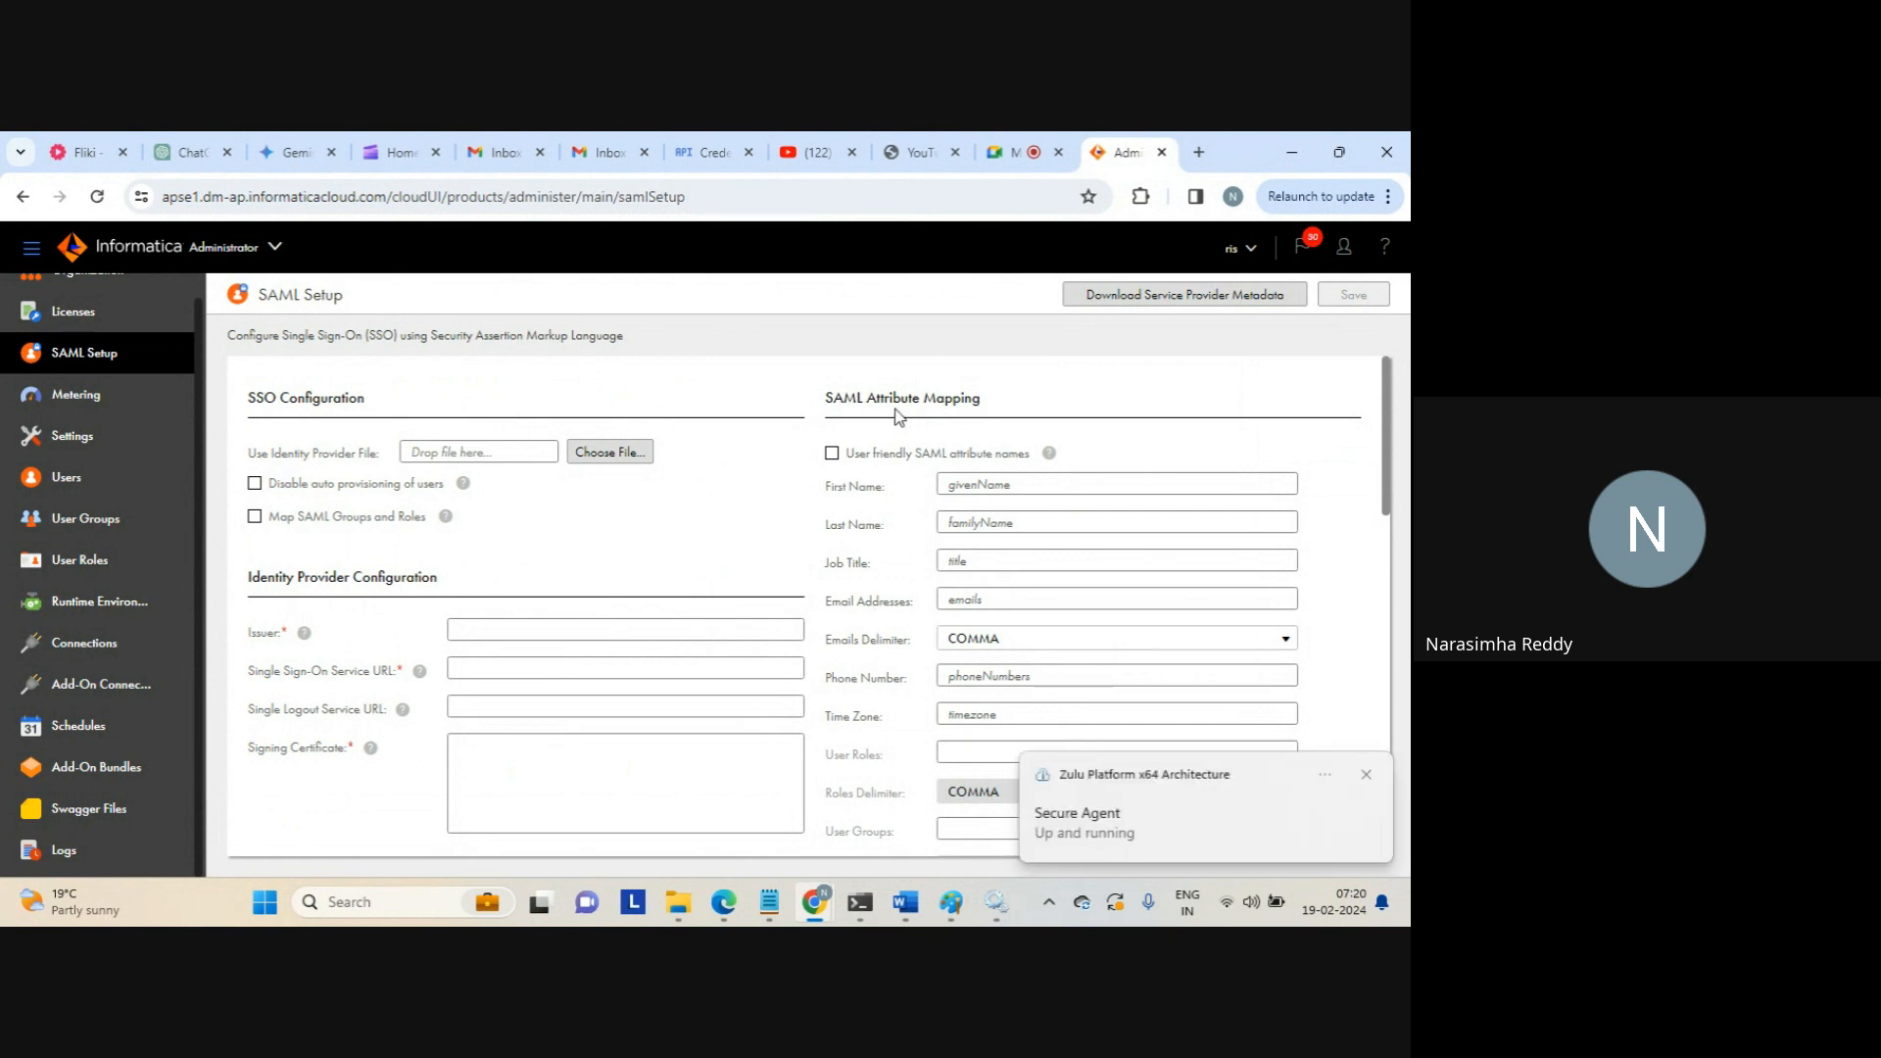
click(79, 402)
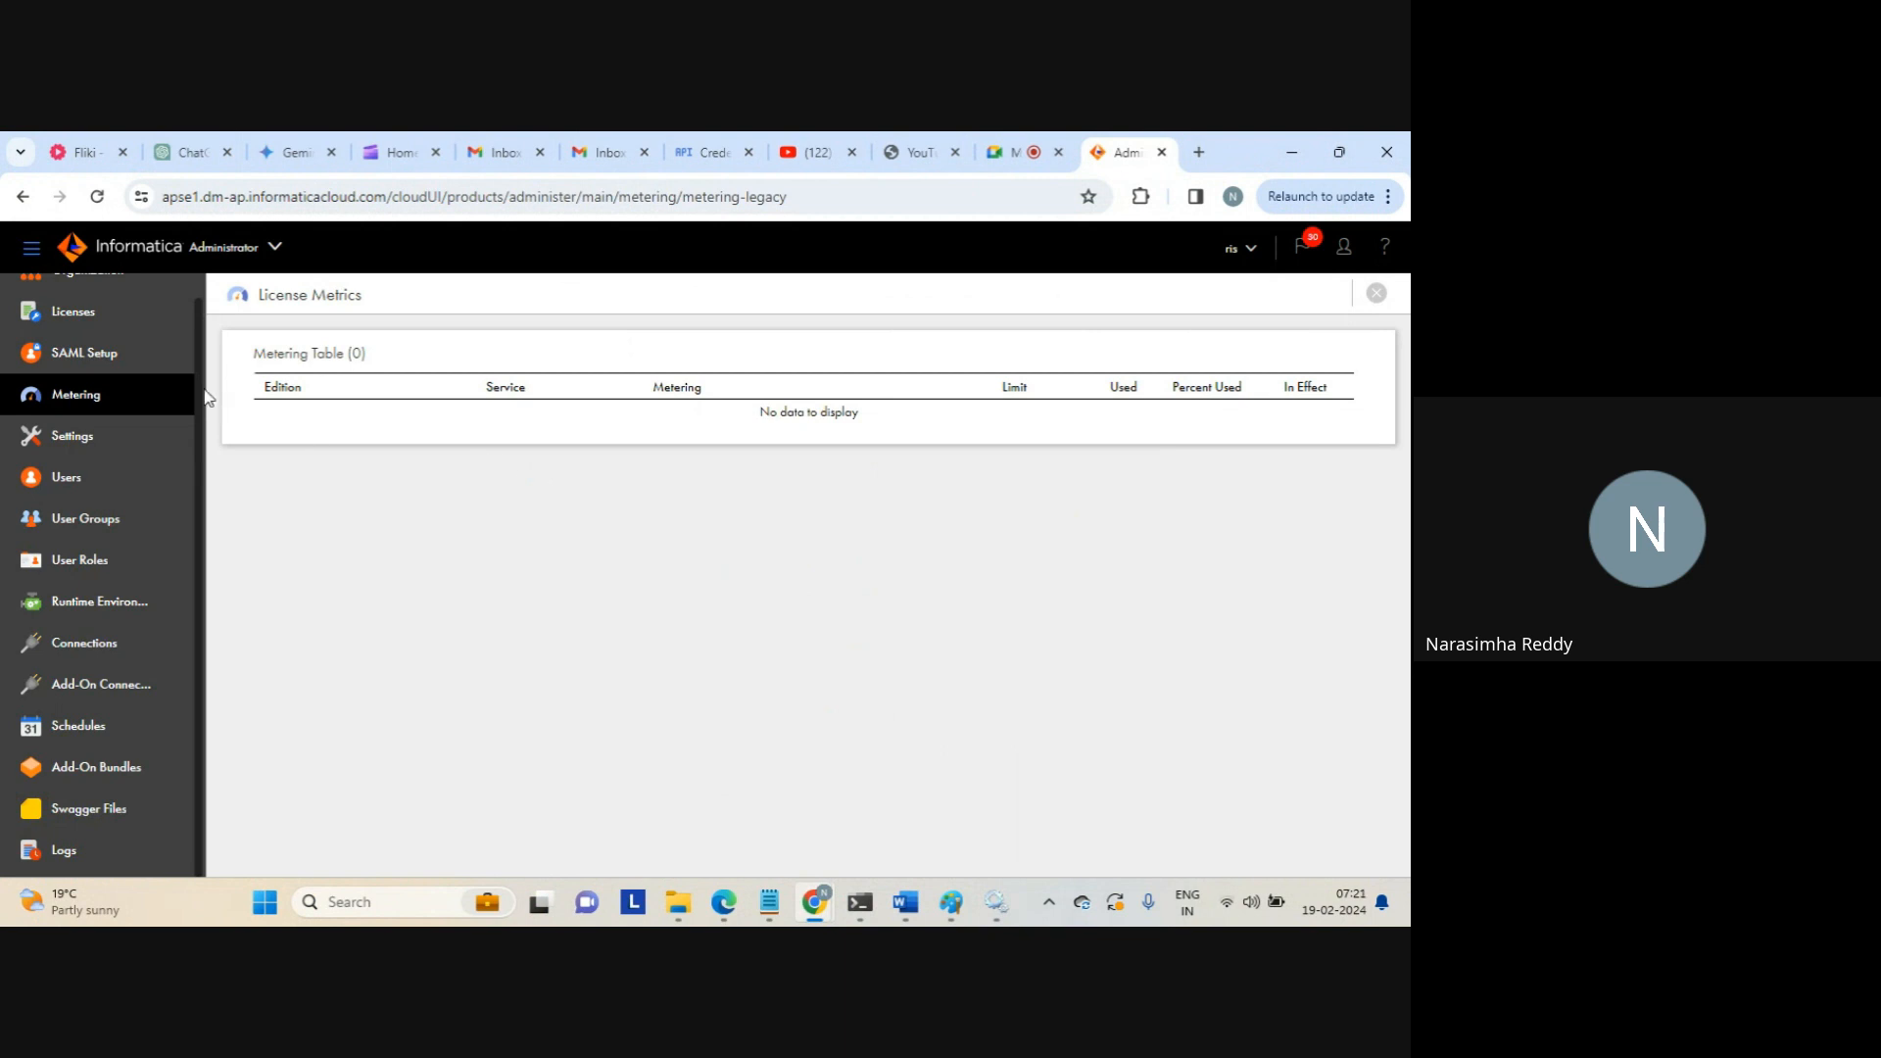
Reload Metering, check the Services window, then go to the organization Settings page
click(84, 395)
click(999, 909)
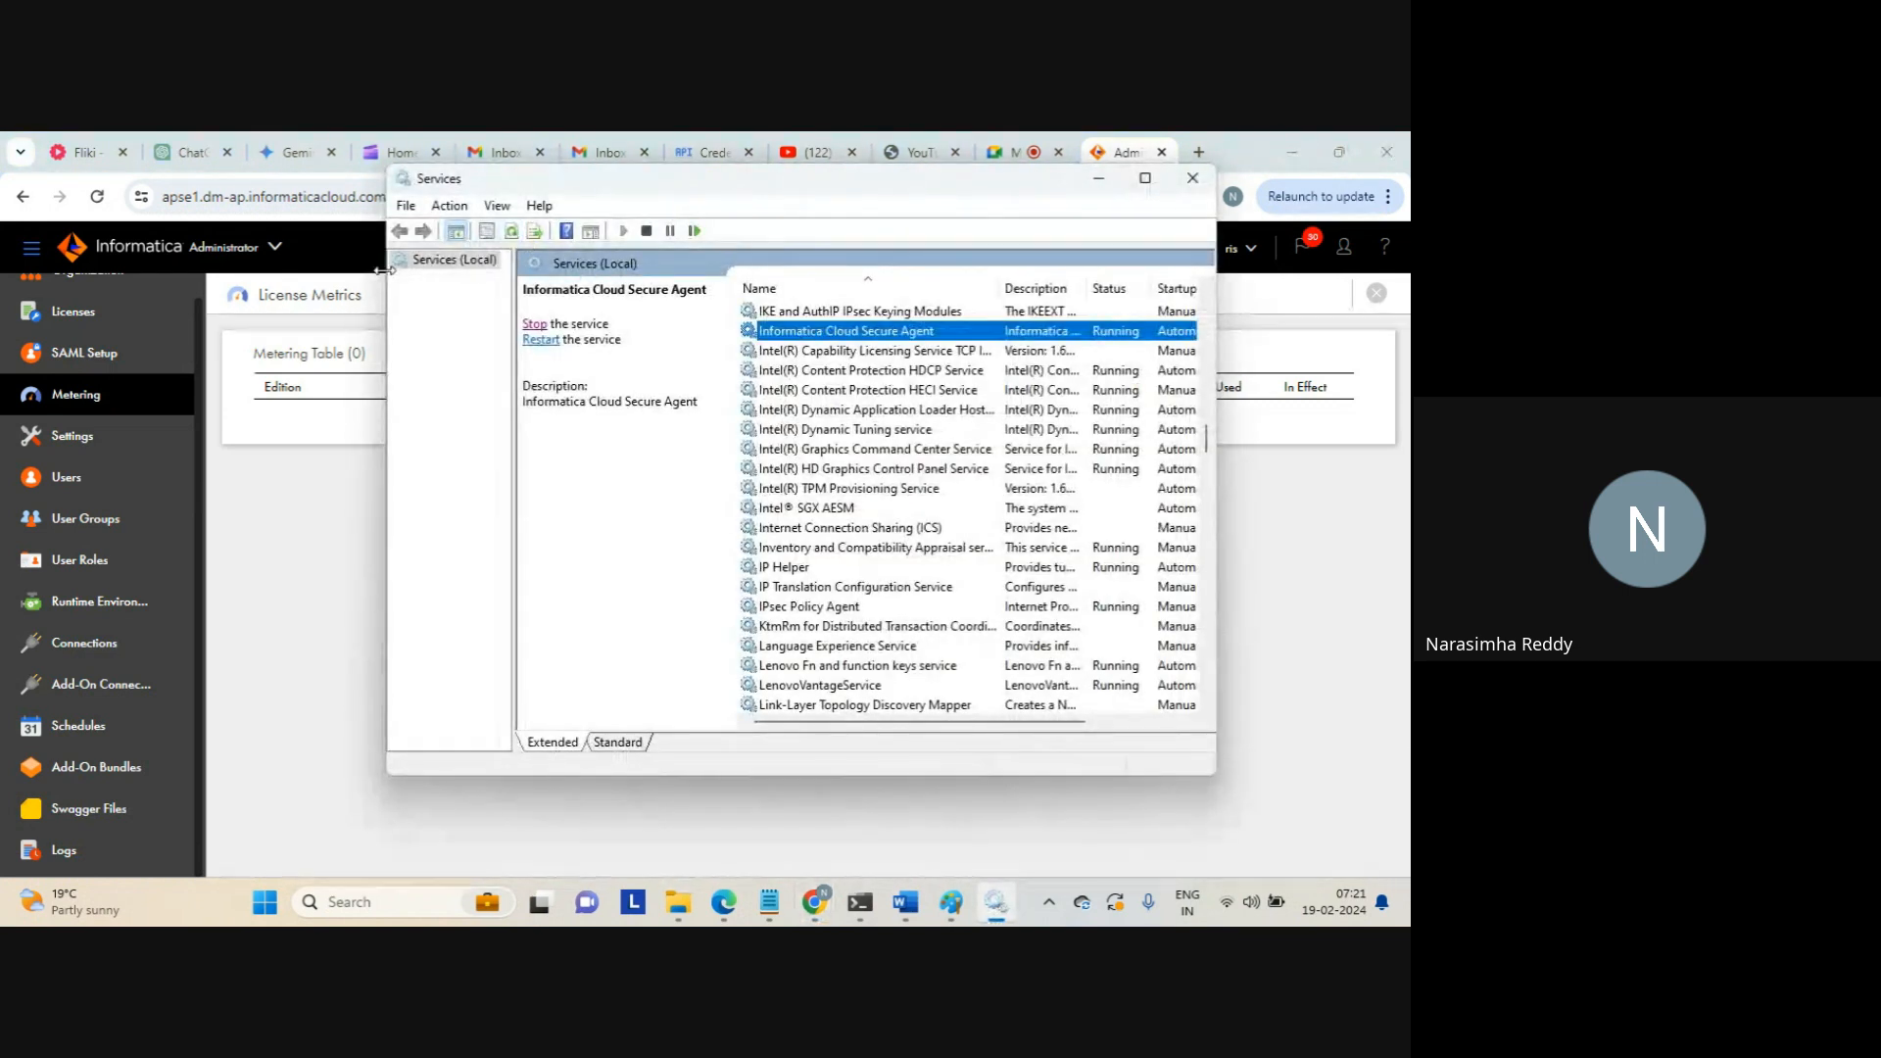
click(324, 290)
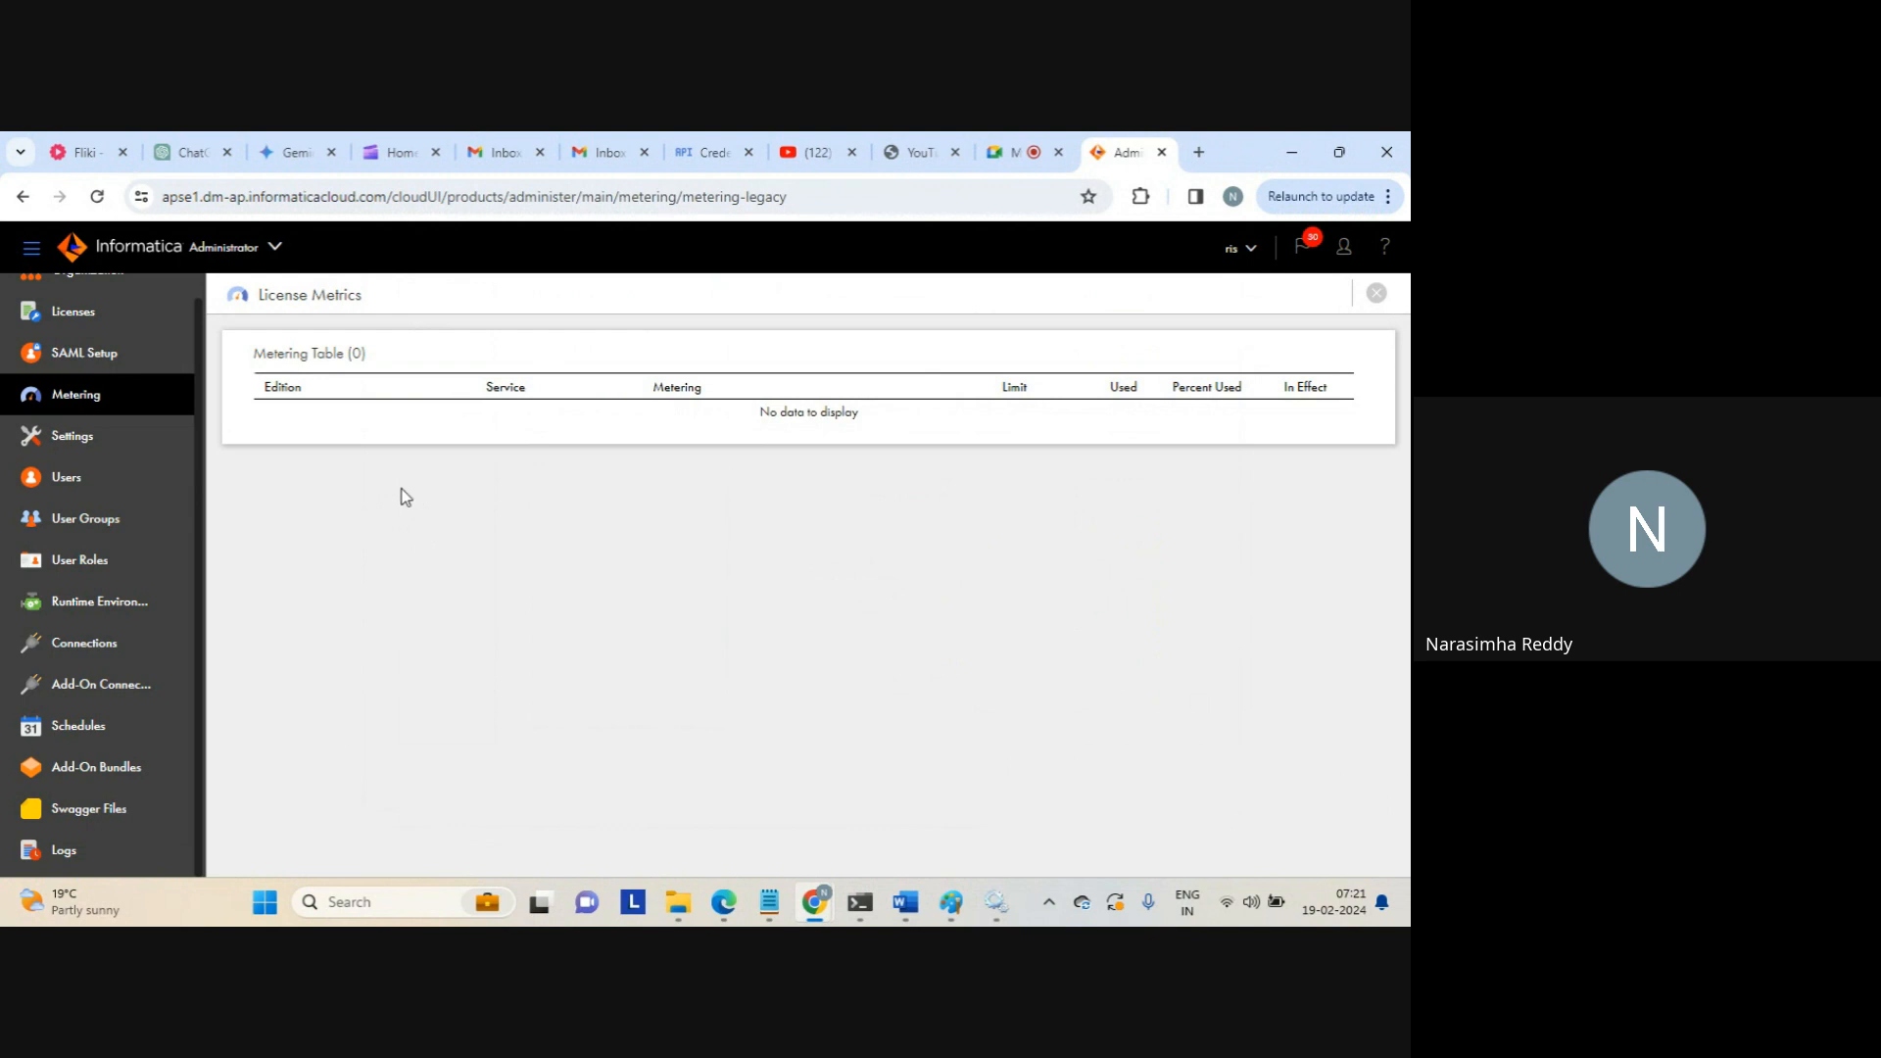
click(67, 442)
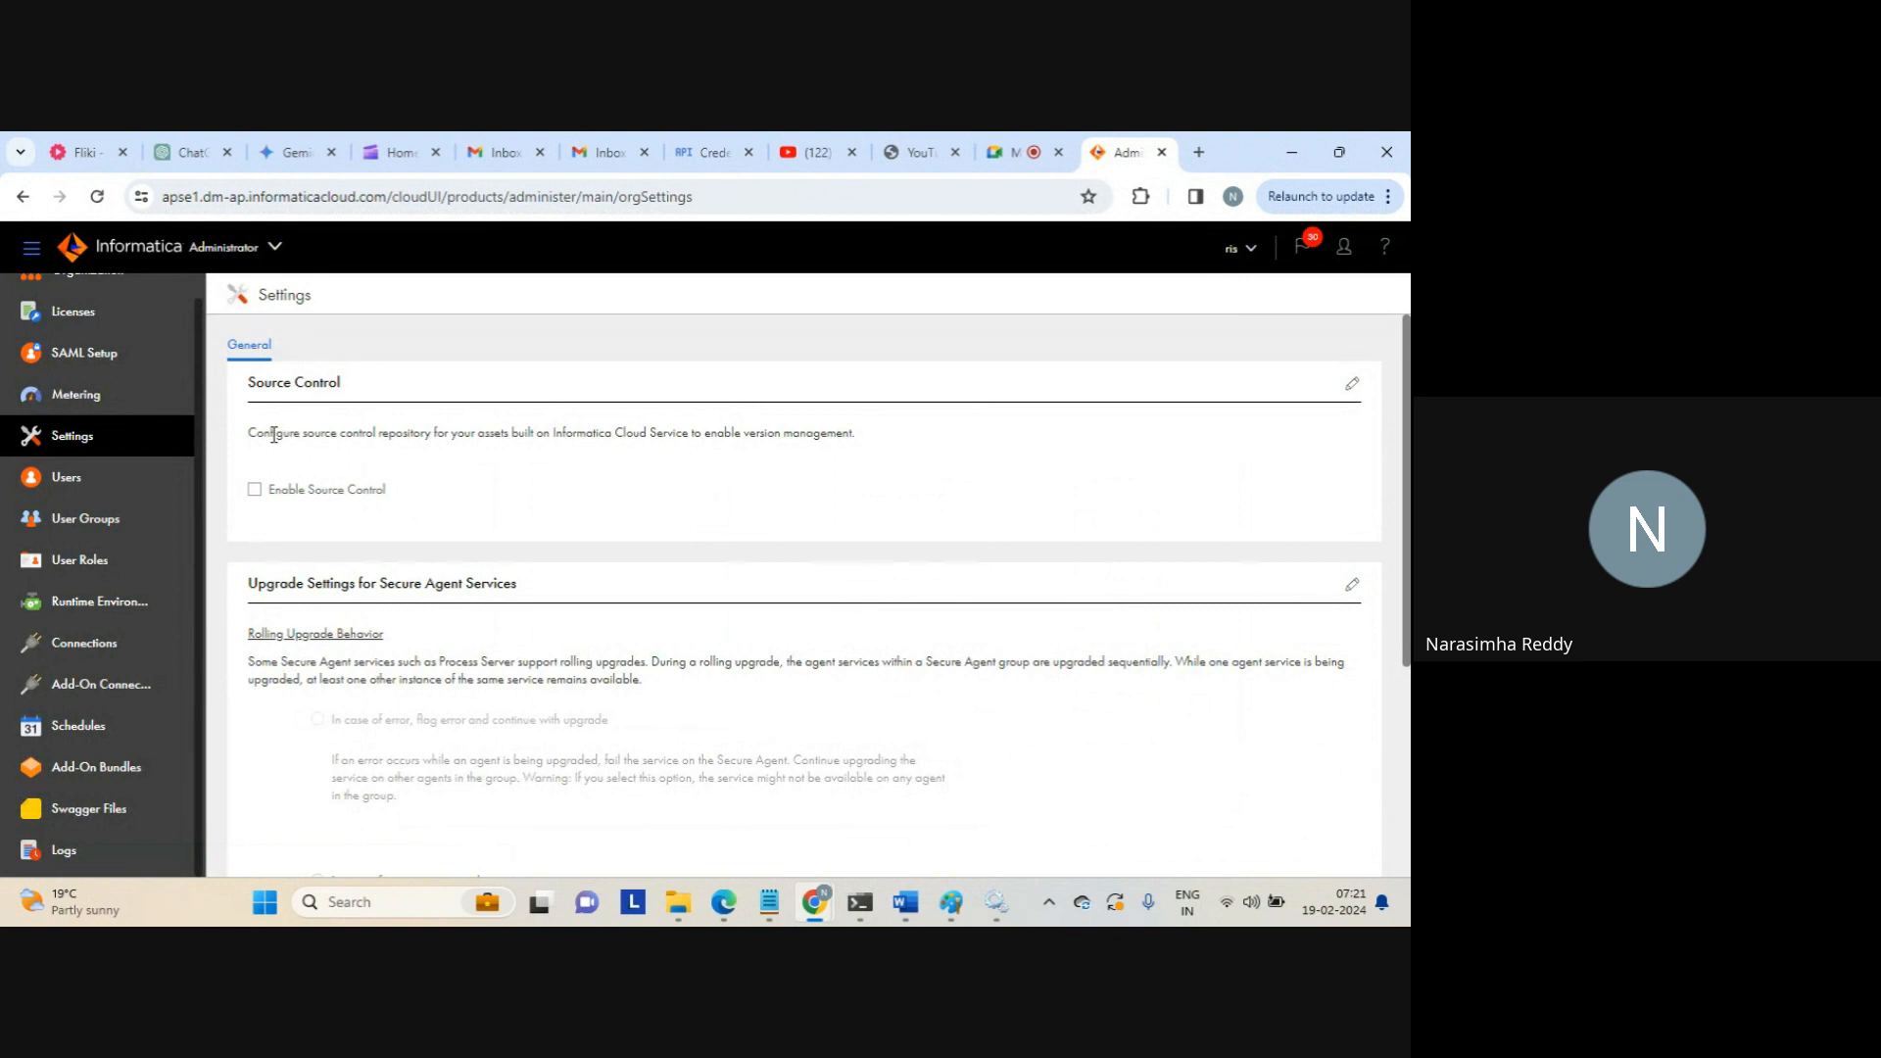
Read through the Source Control description and Secure Agent upgrade settings text
drag(273, 434, 890, 437)
click(821, 424)
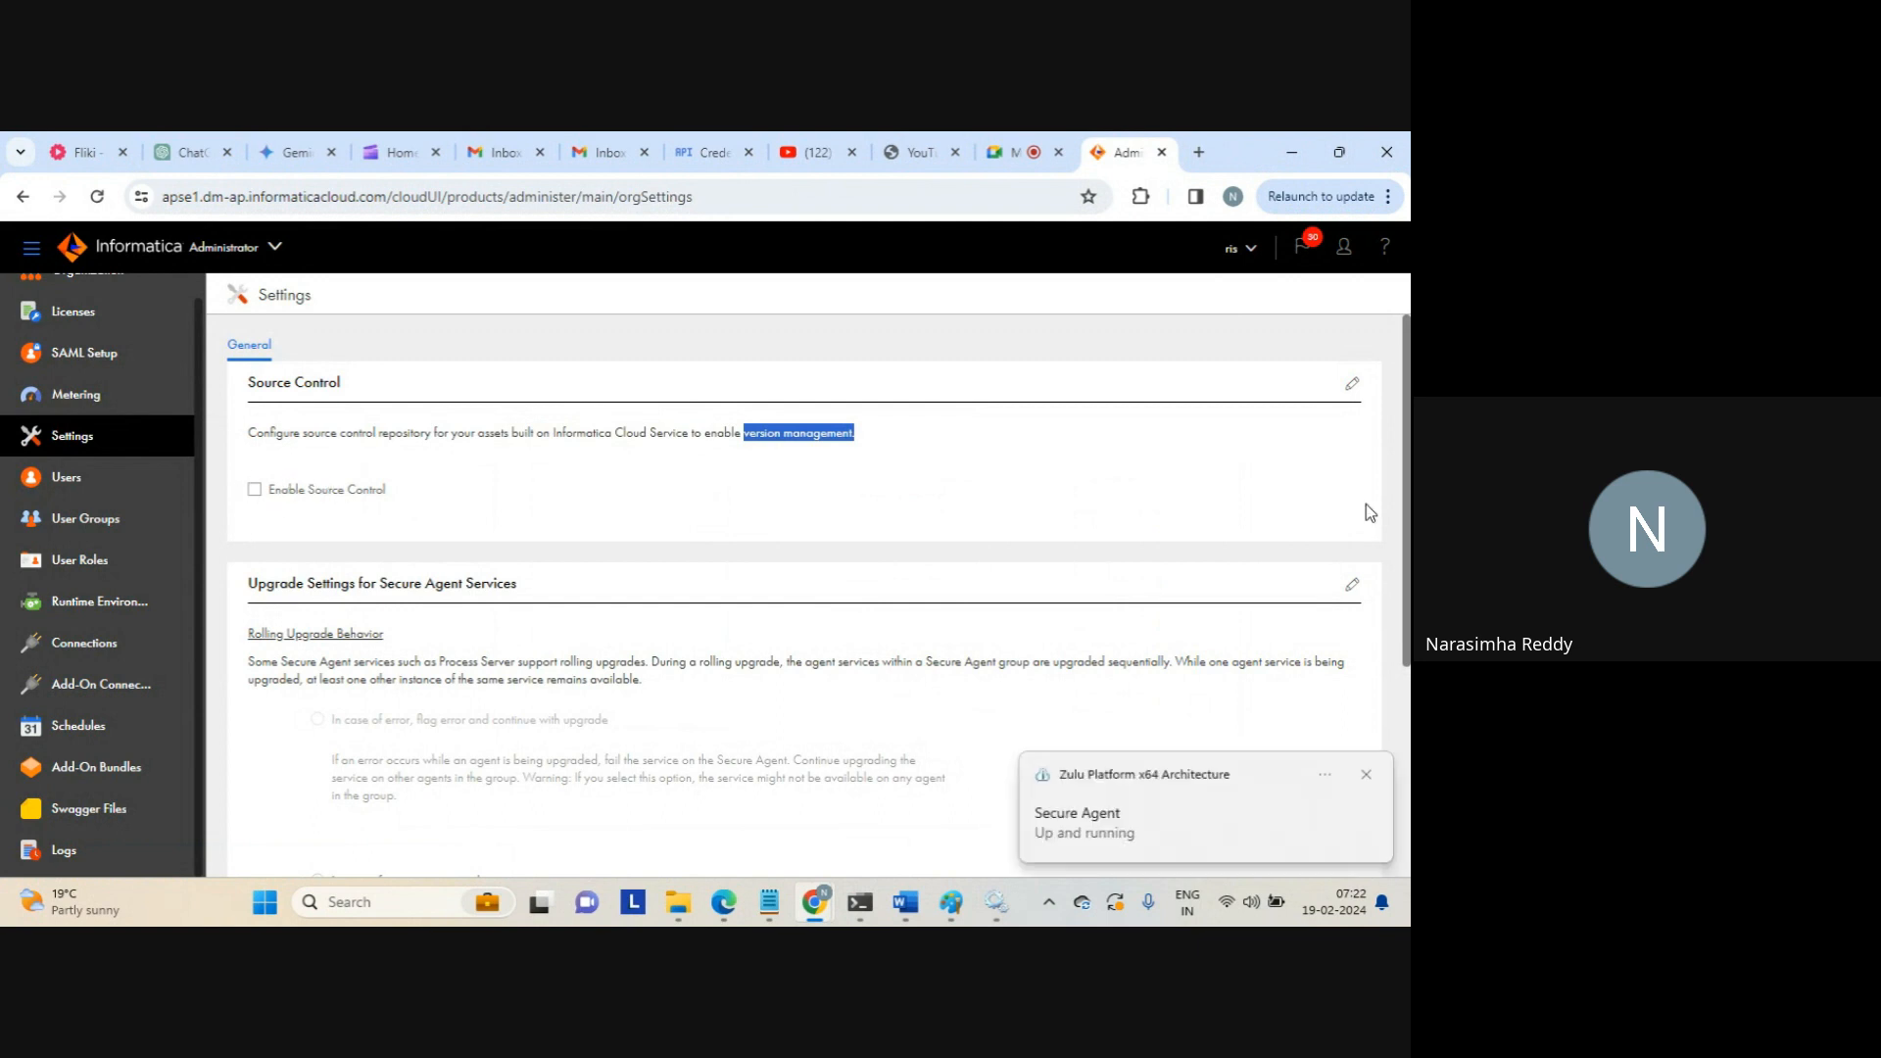
drag(1400, 506, 1371, 568)
click(1255, 545)
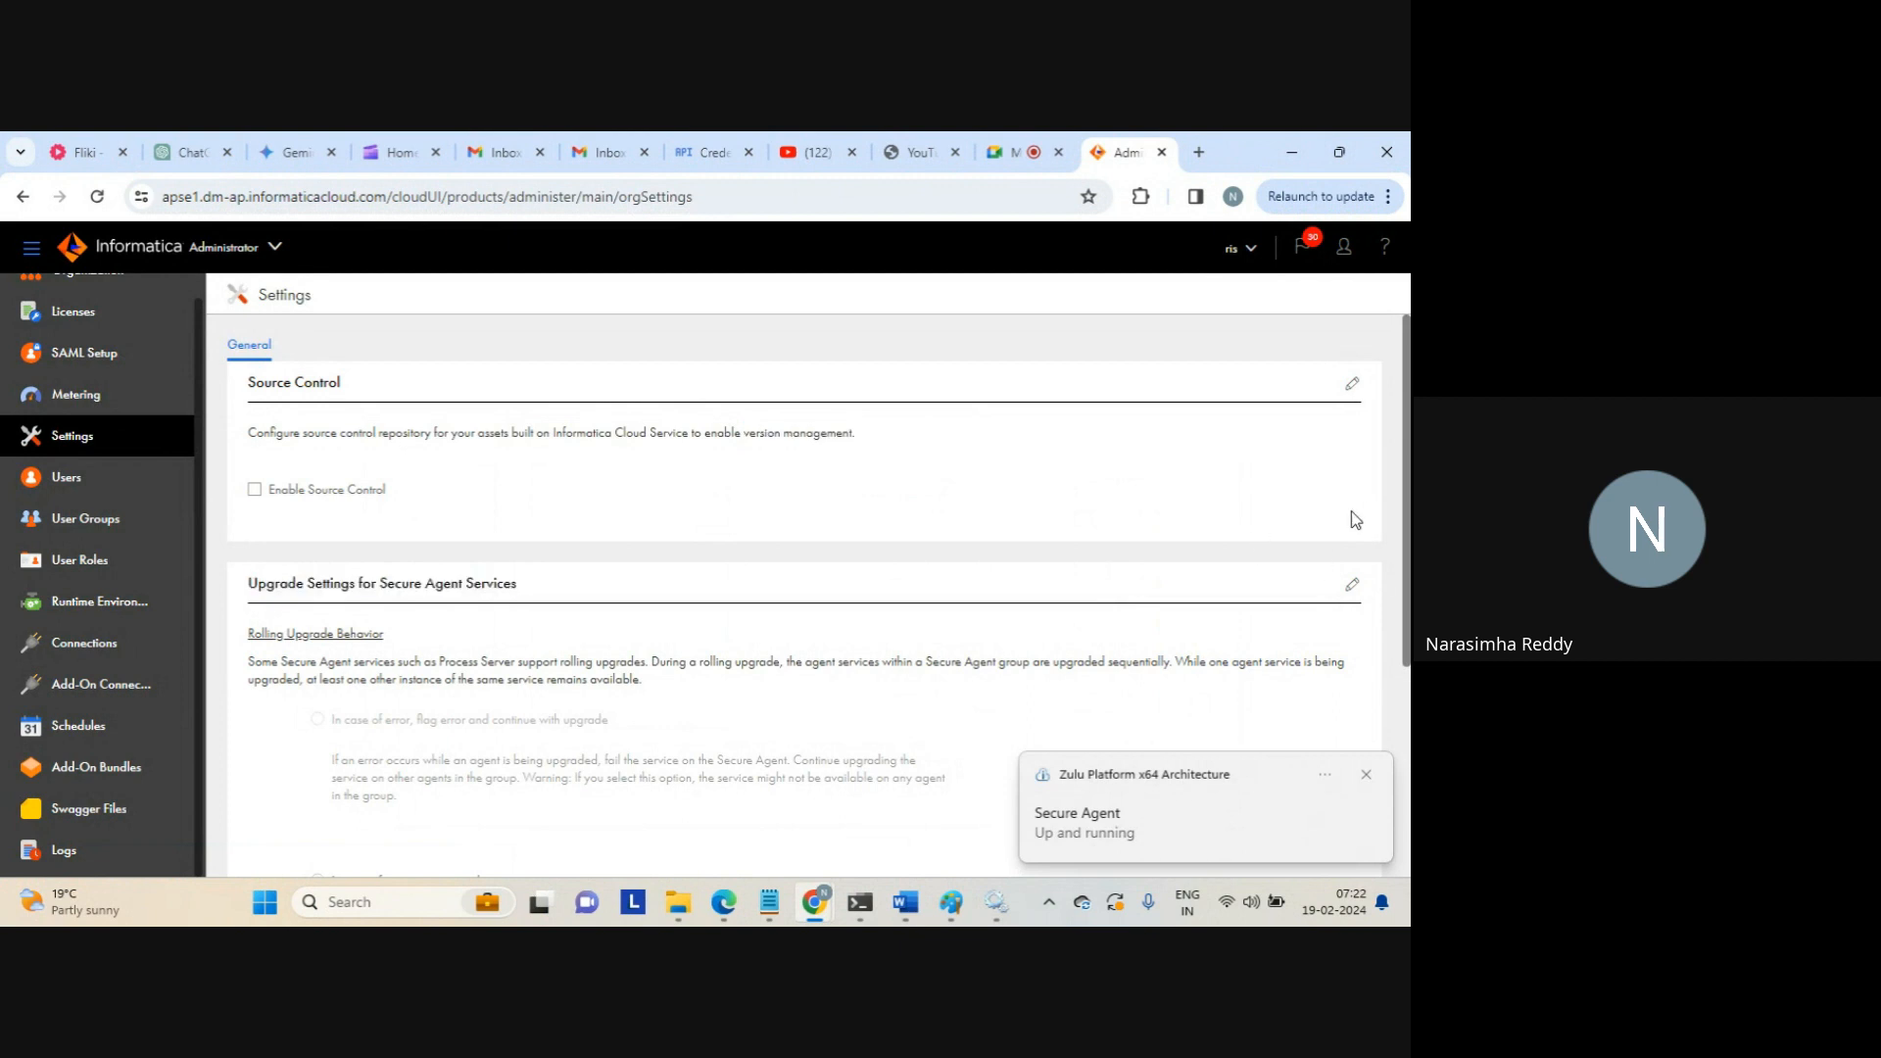
drag(1409, 519, 1409, 652)
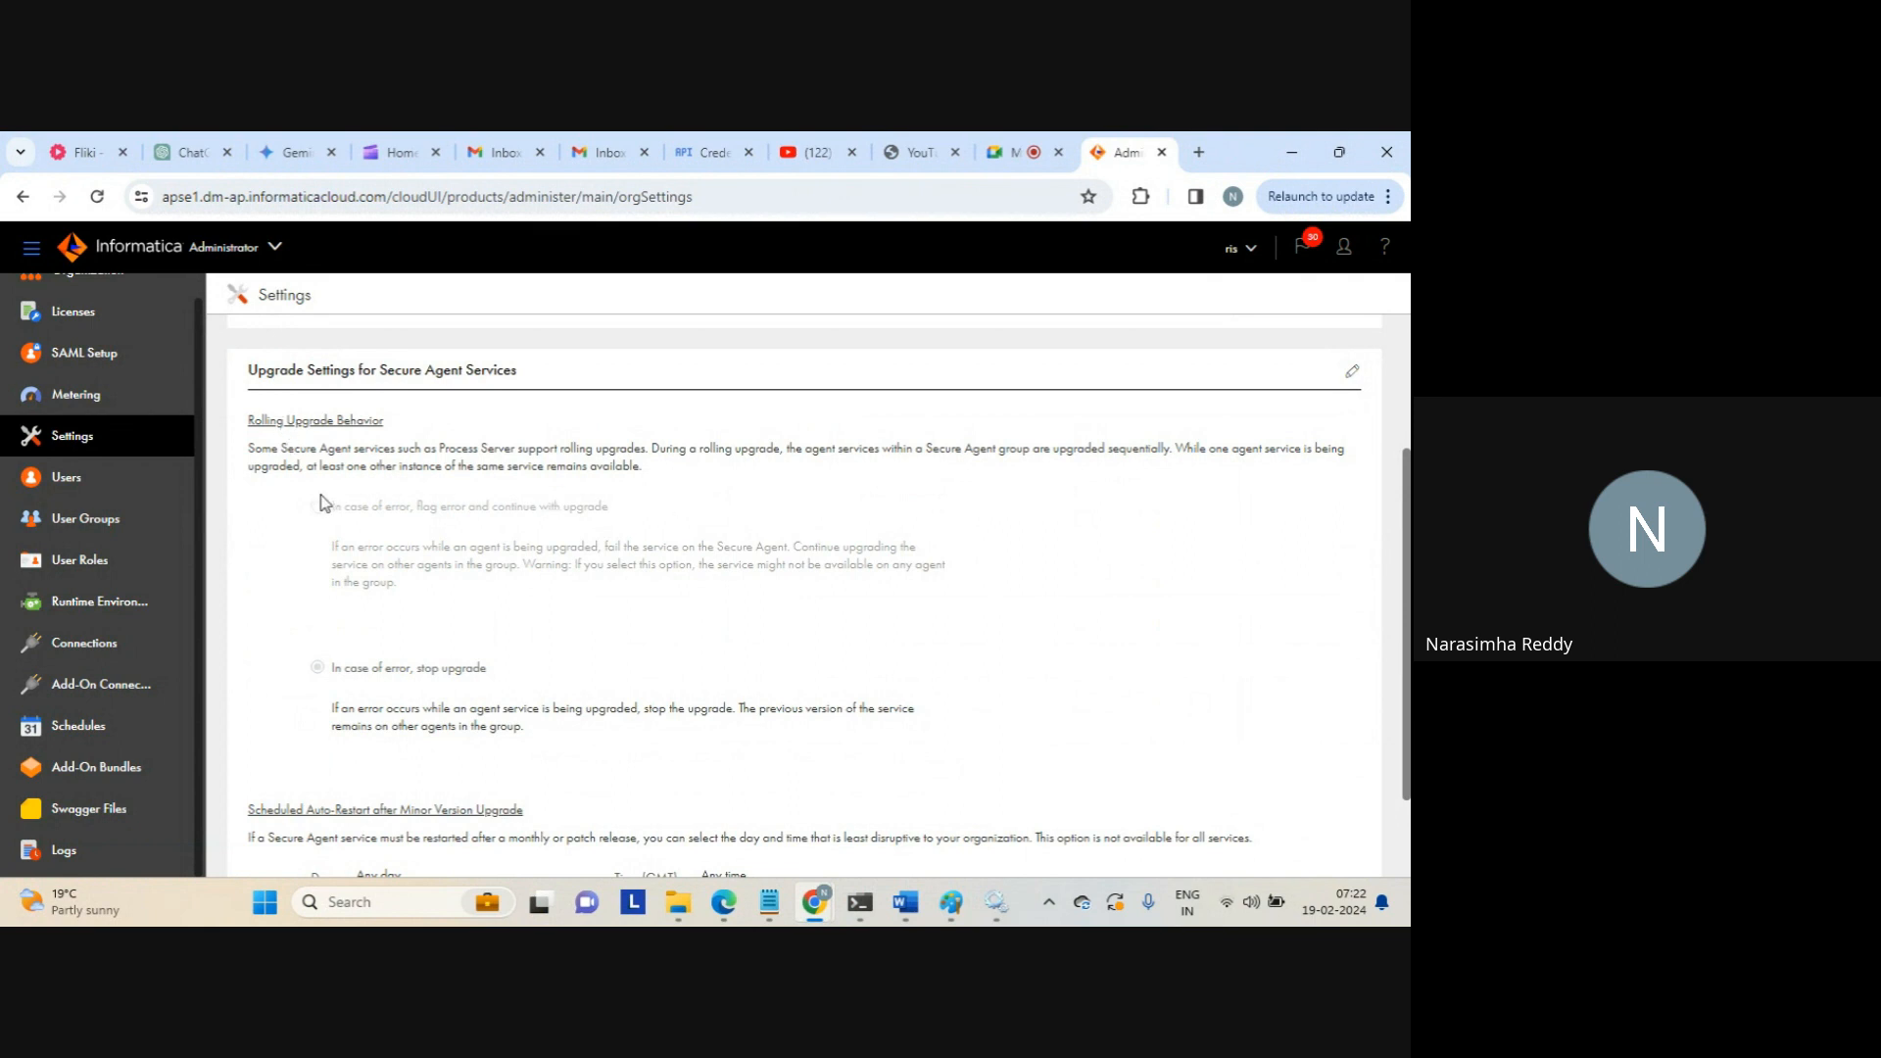
drag(381, 421, 487, 387)
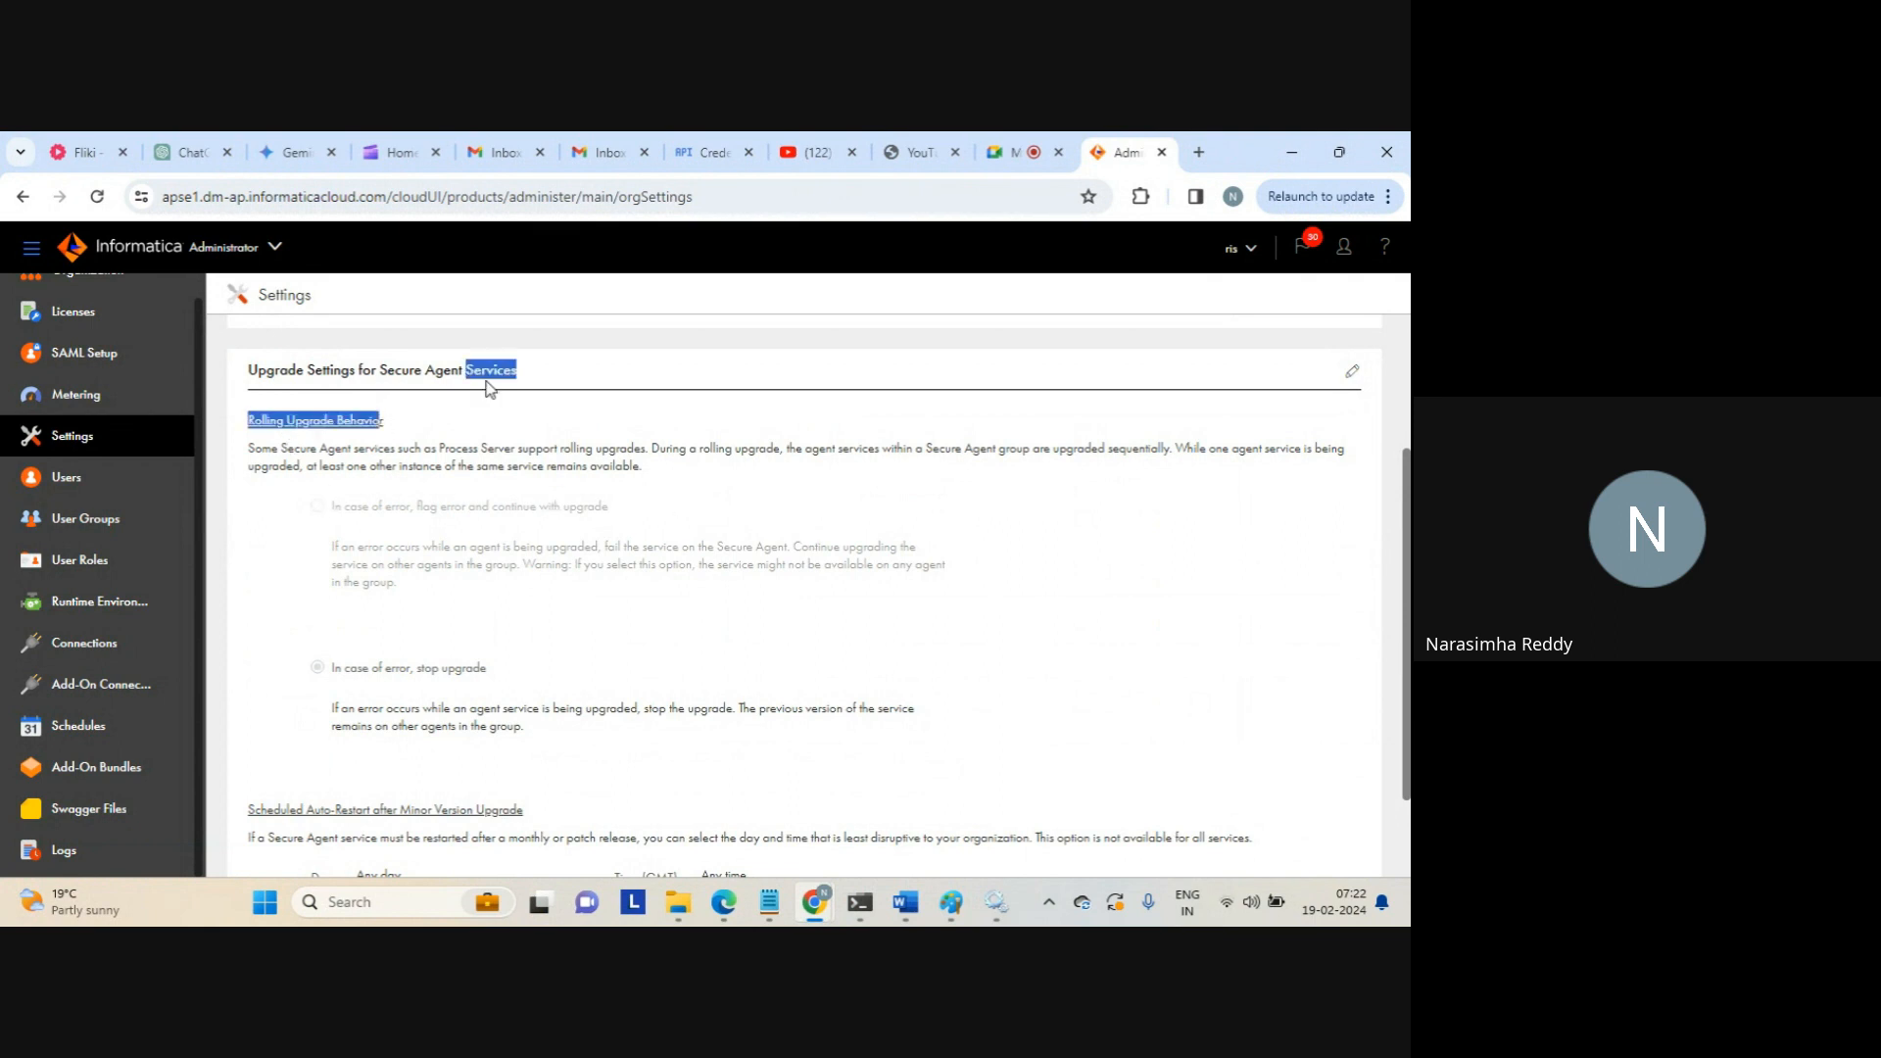
click(709, 525)
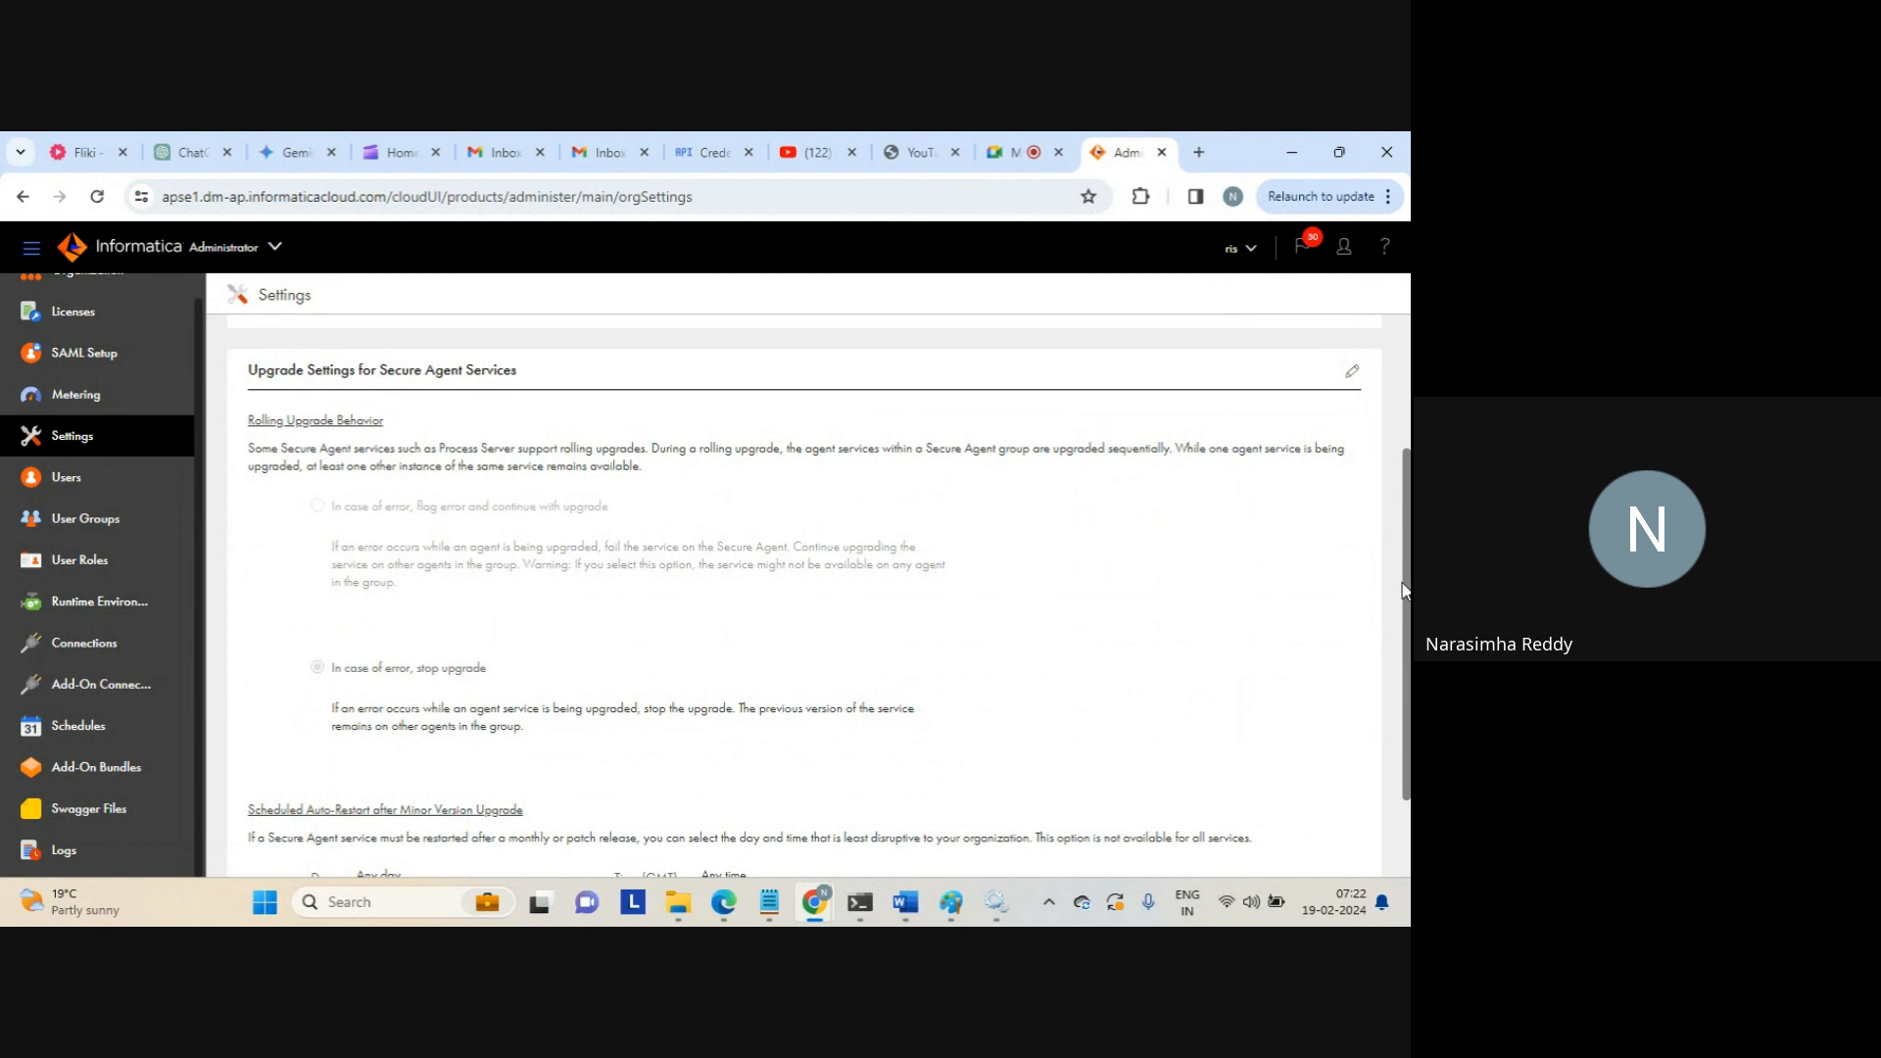
Return to the Source Control panel at the top and open it for editing
scroll(1253, 666, down, 2)
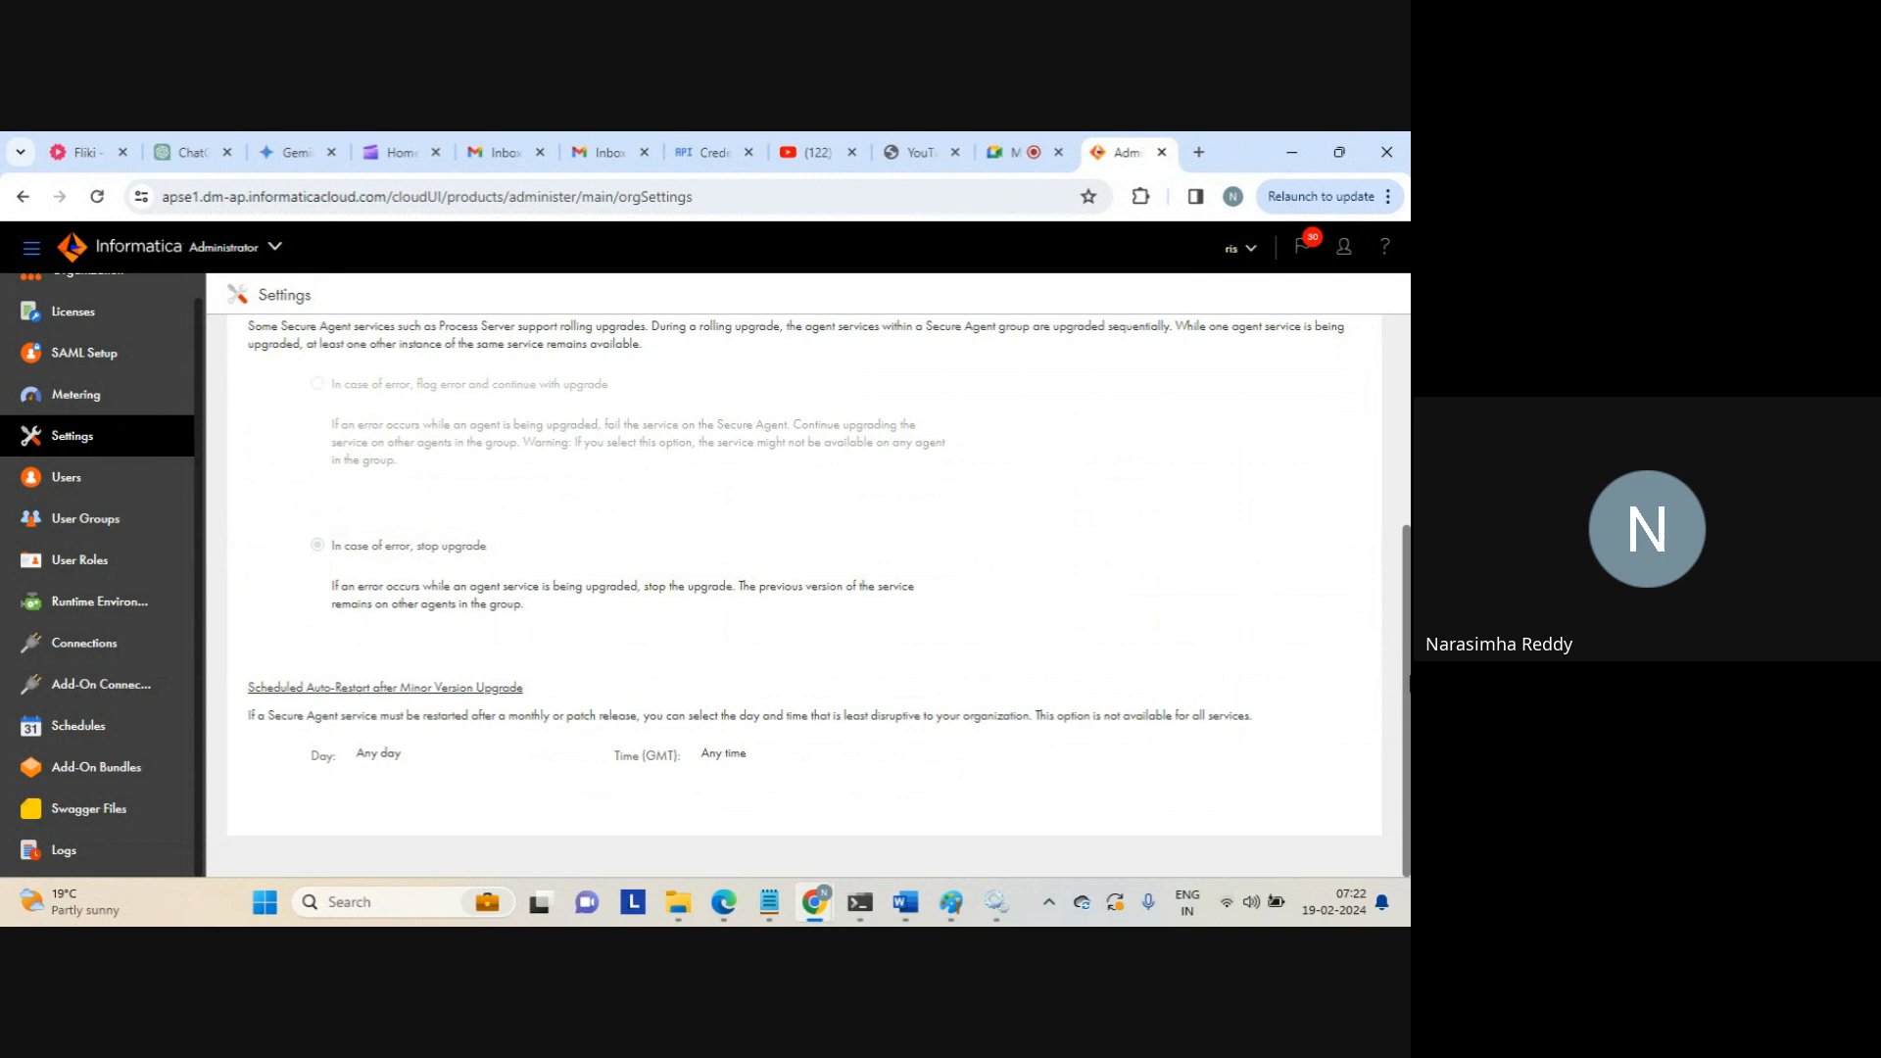
scroll(1363, 429, up, 3)
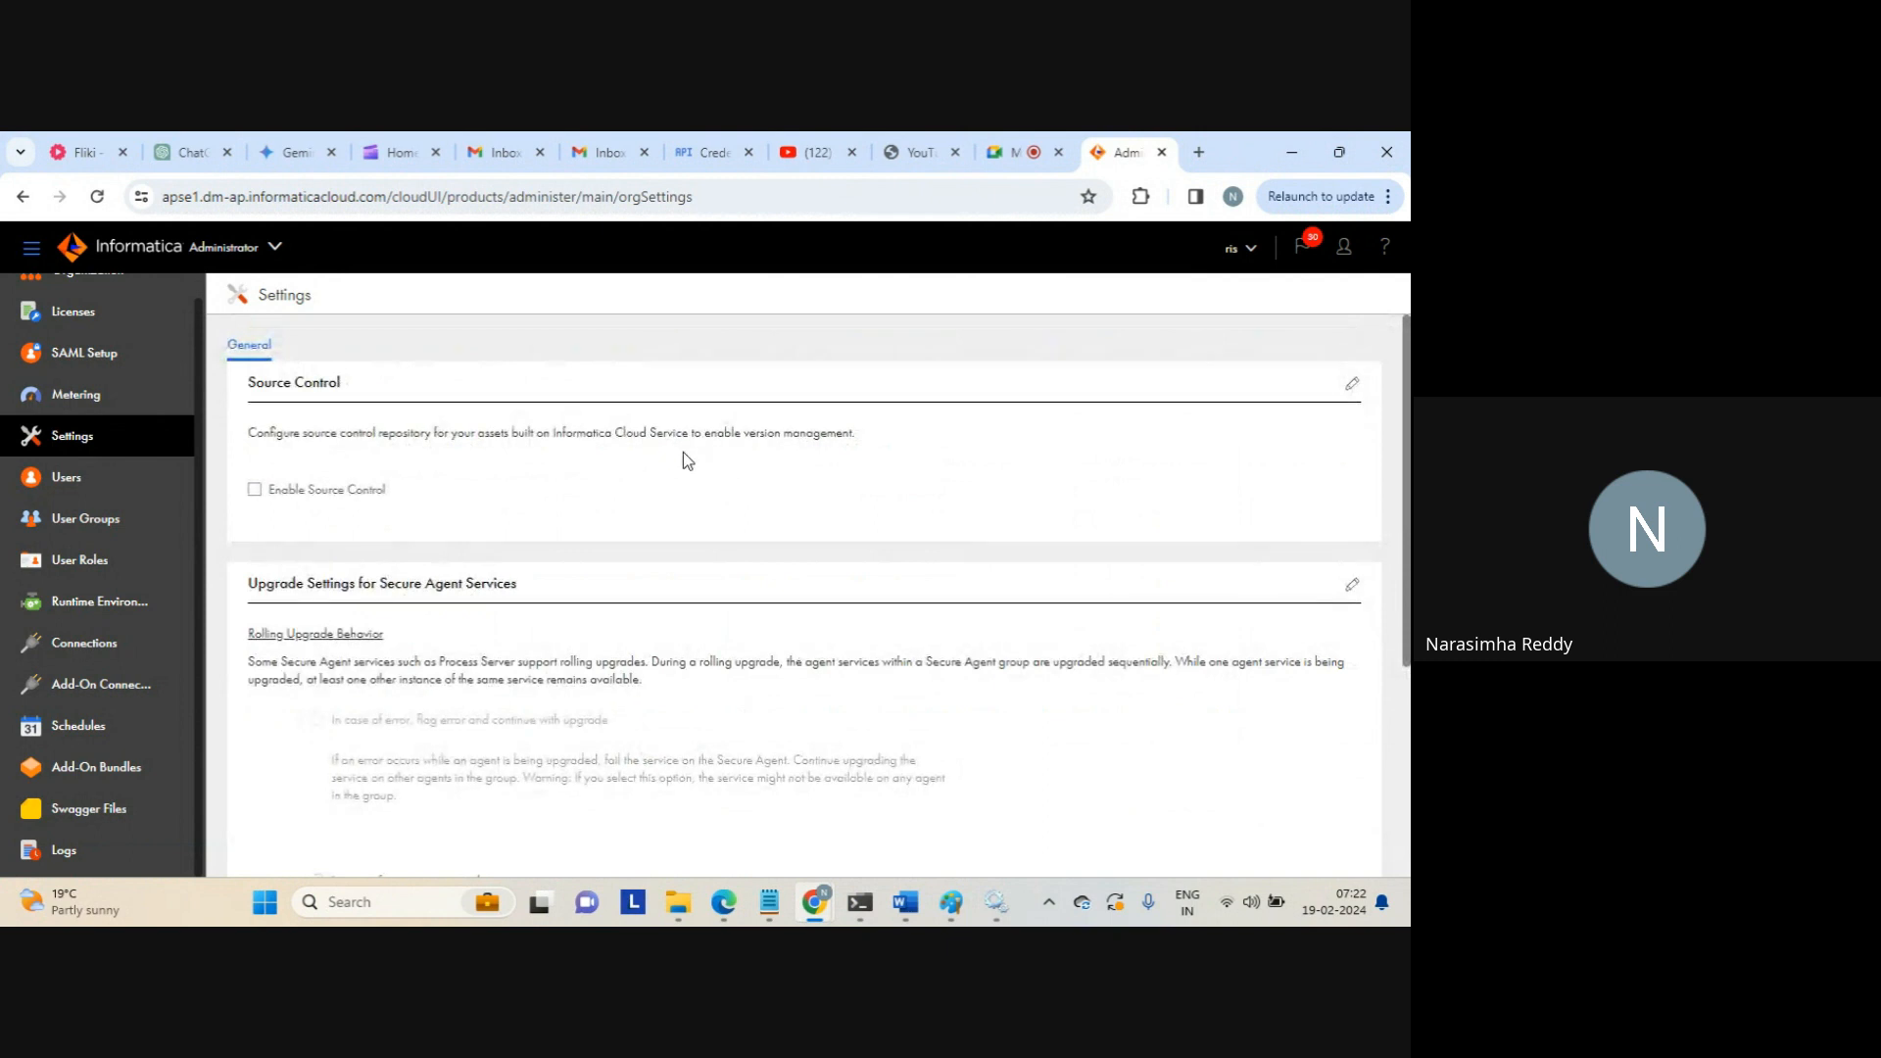
triple_click(627, 432)
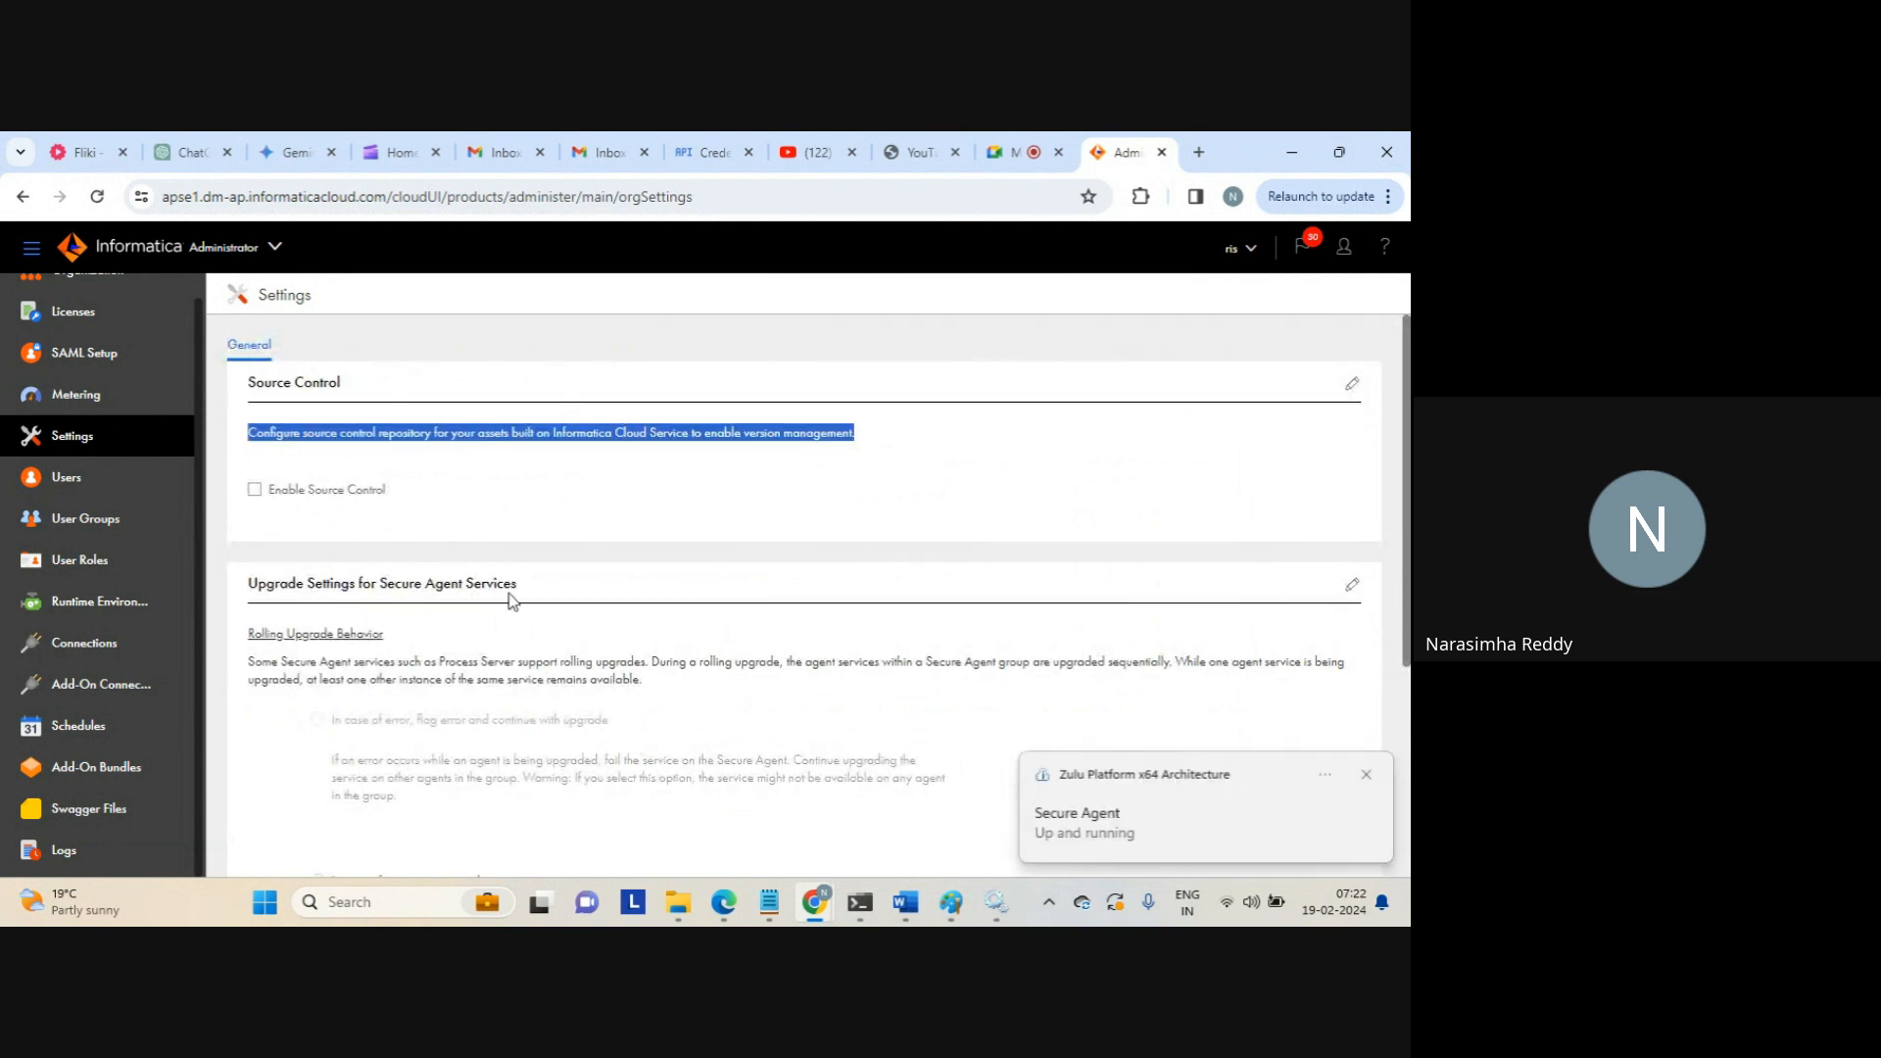
click(549, 482)
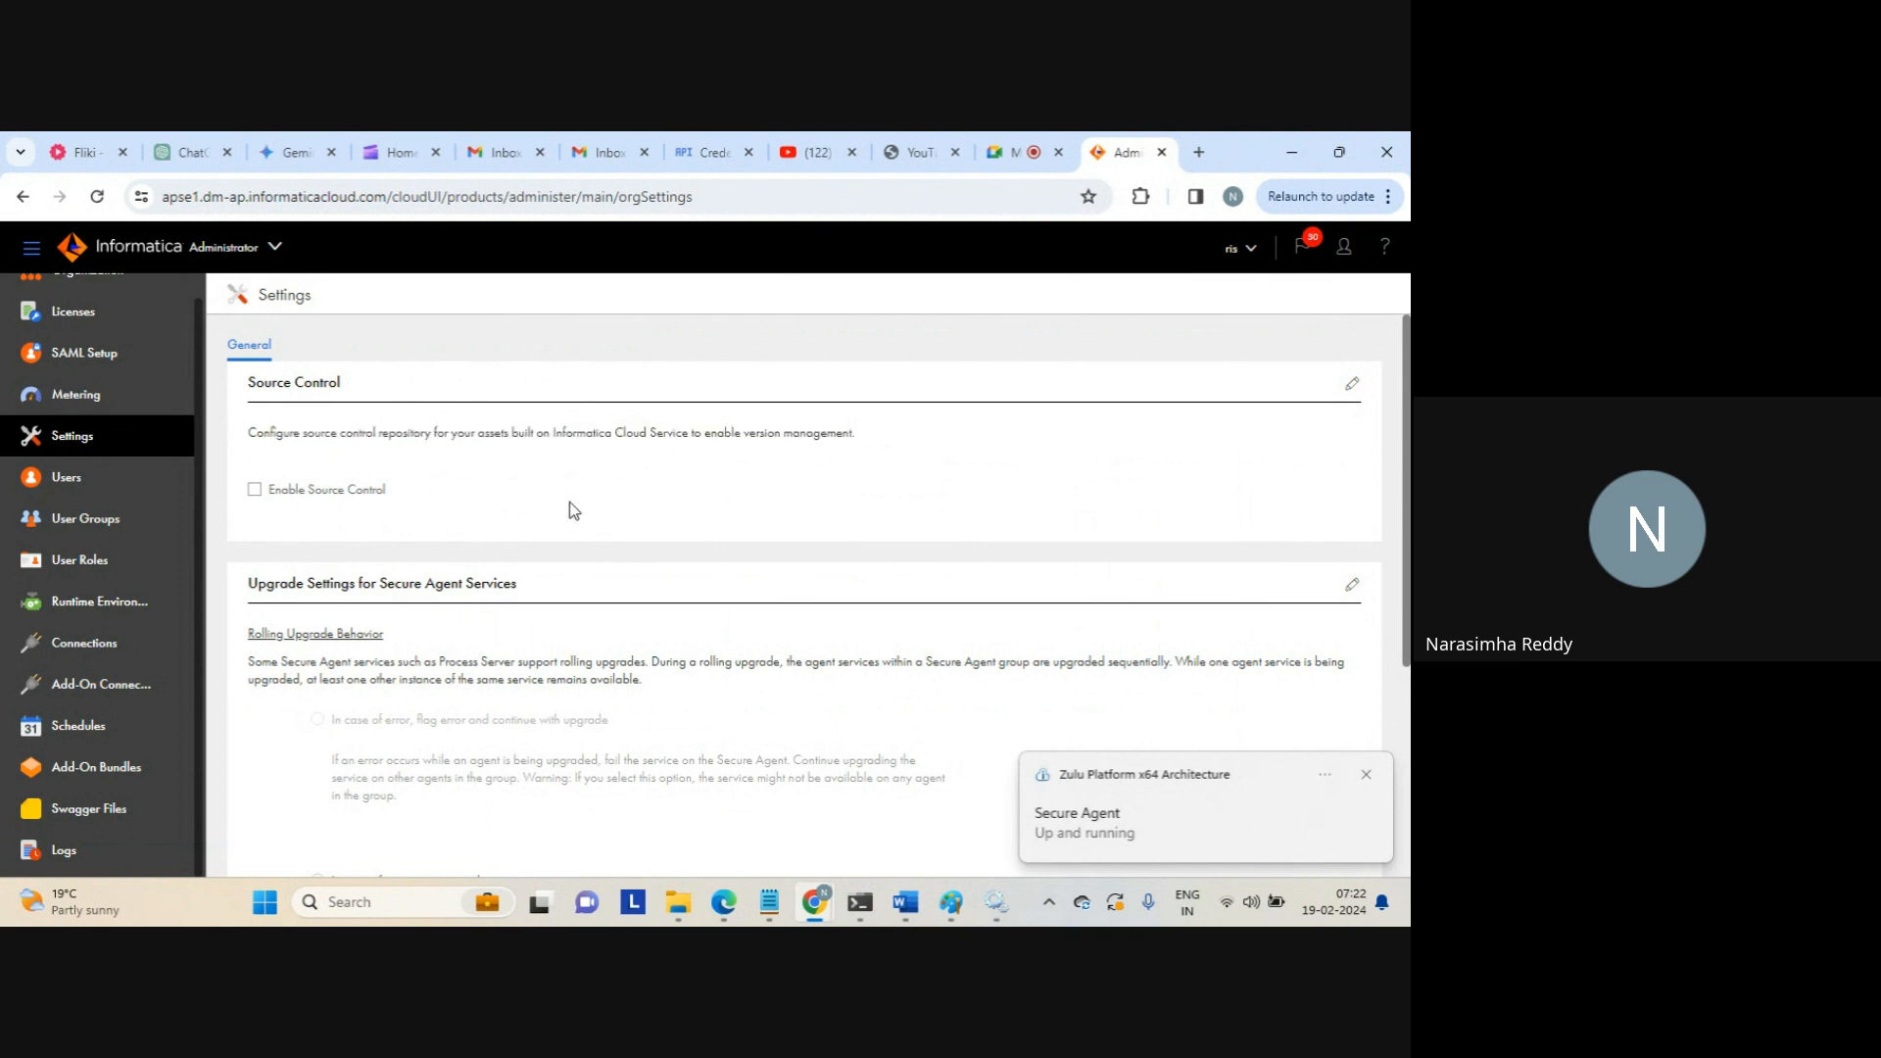
click(1352, 385)
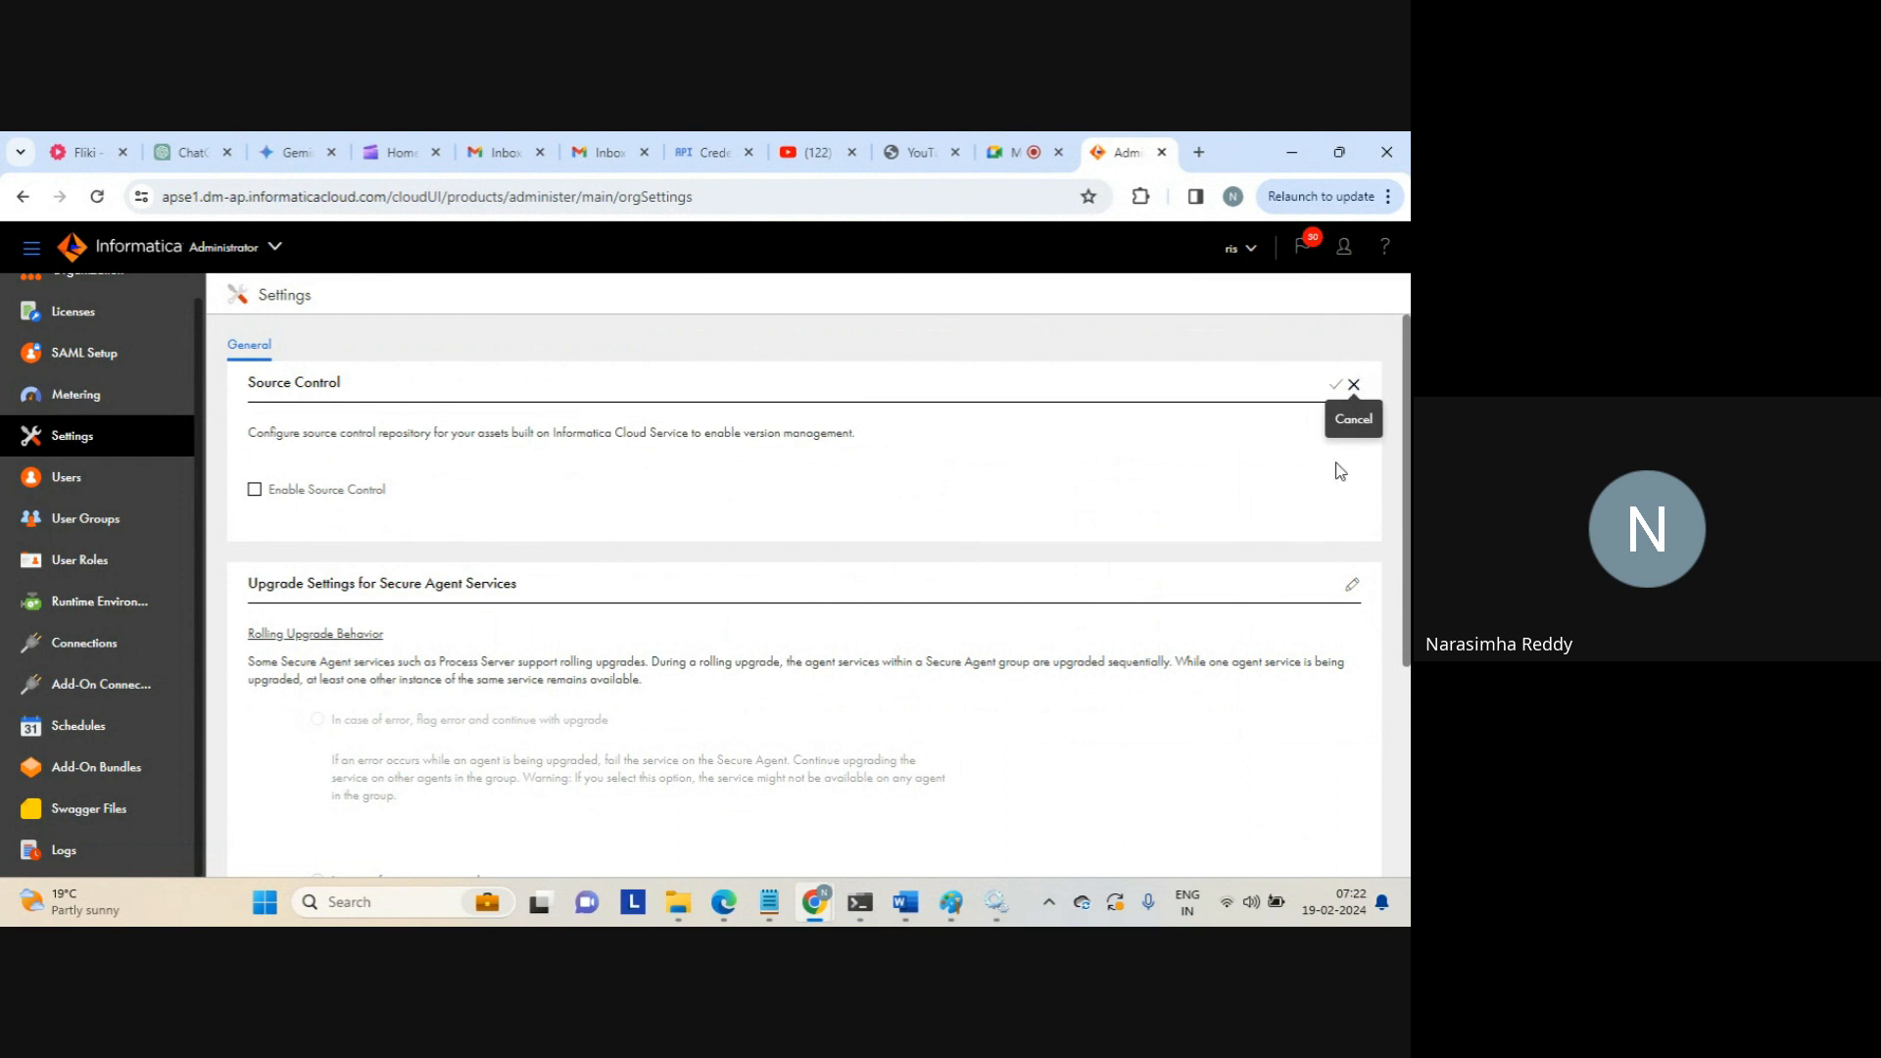
Enable source control with Platform set to Cloud and Repository Type set to Github
click(1353, 587)
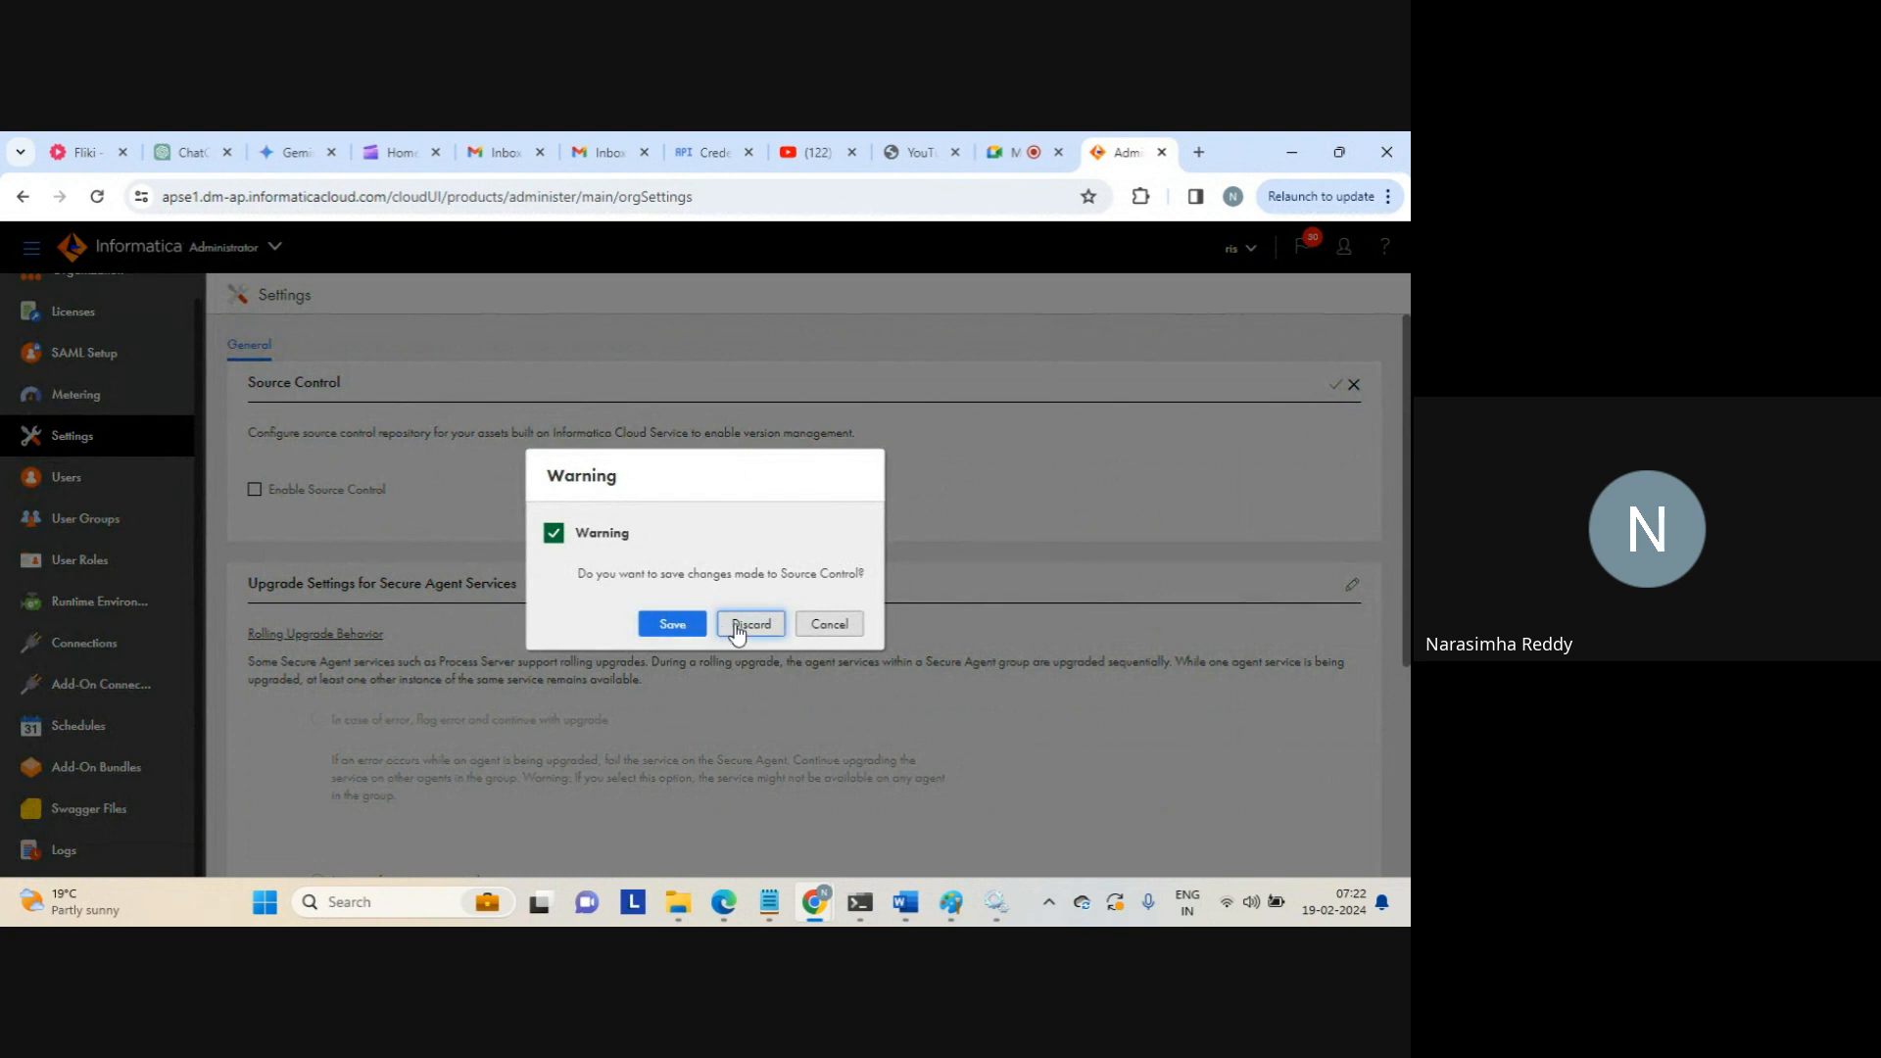
click(831, 625)
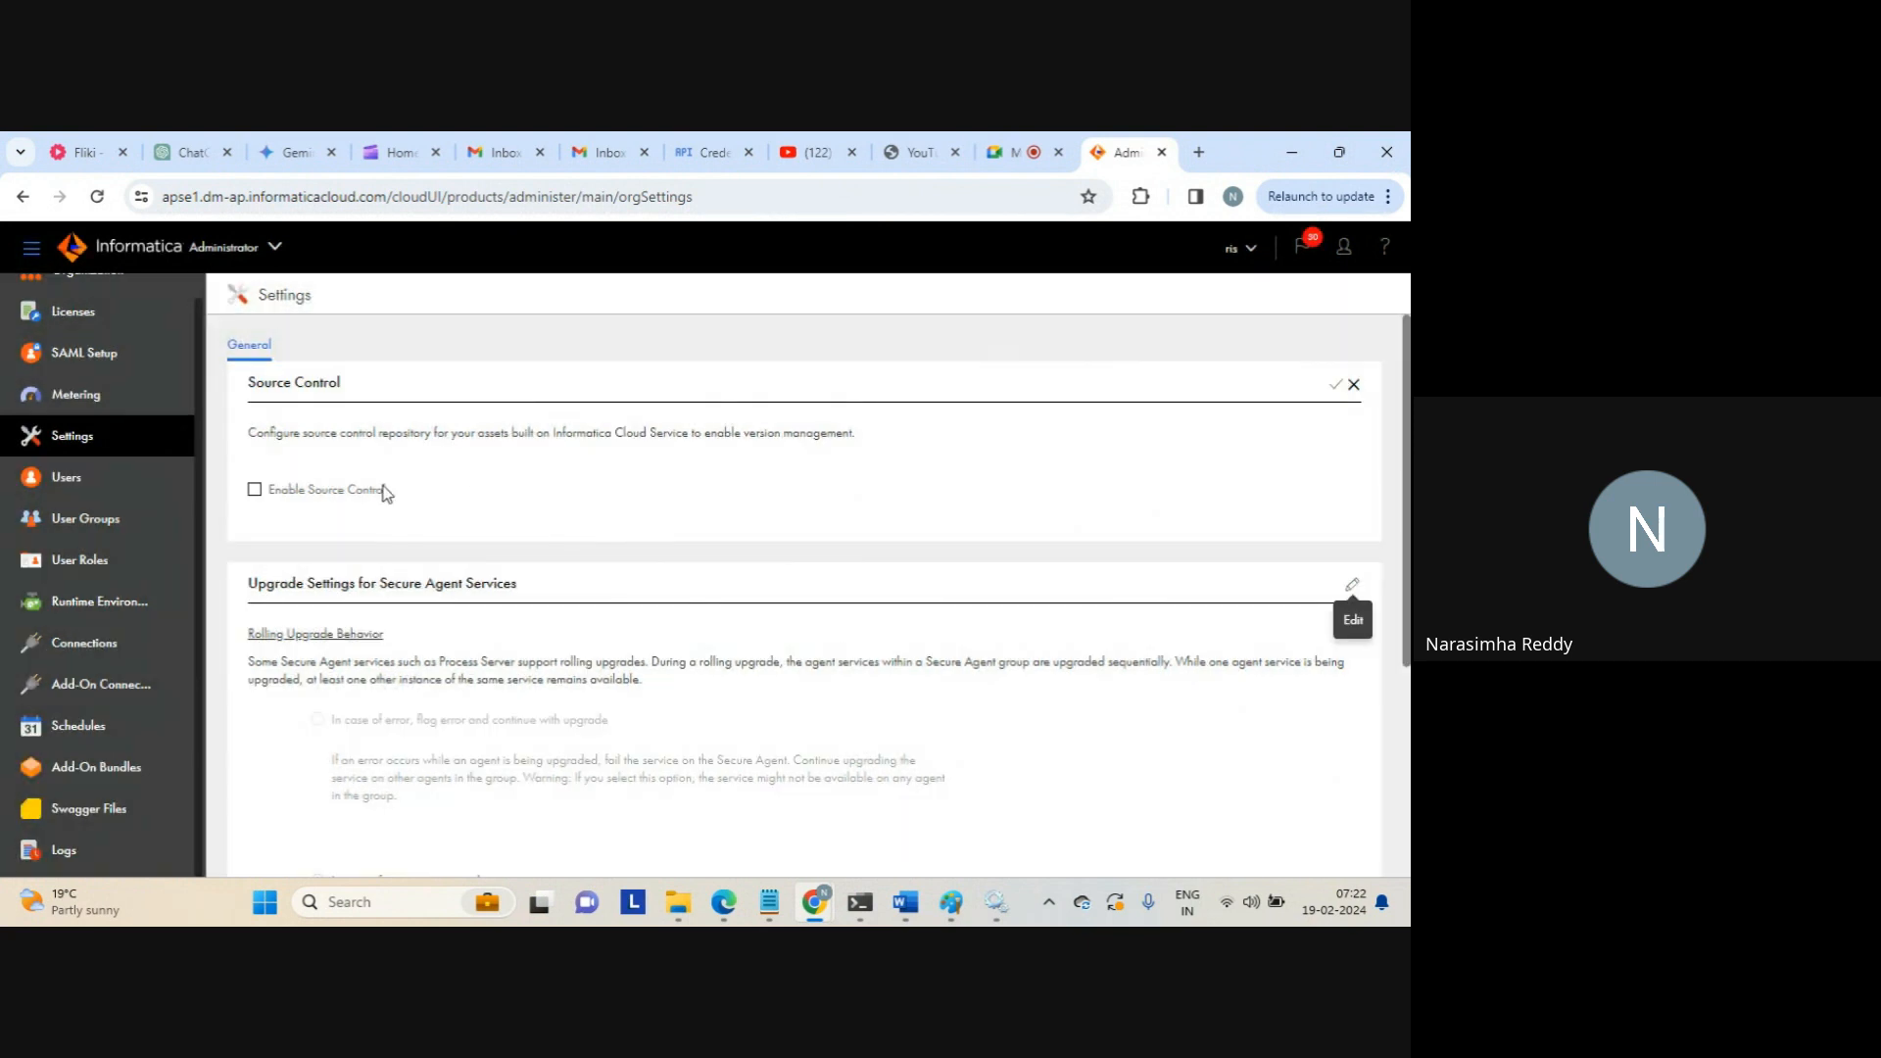
click(255, 490)
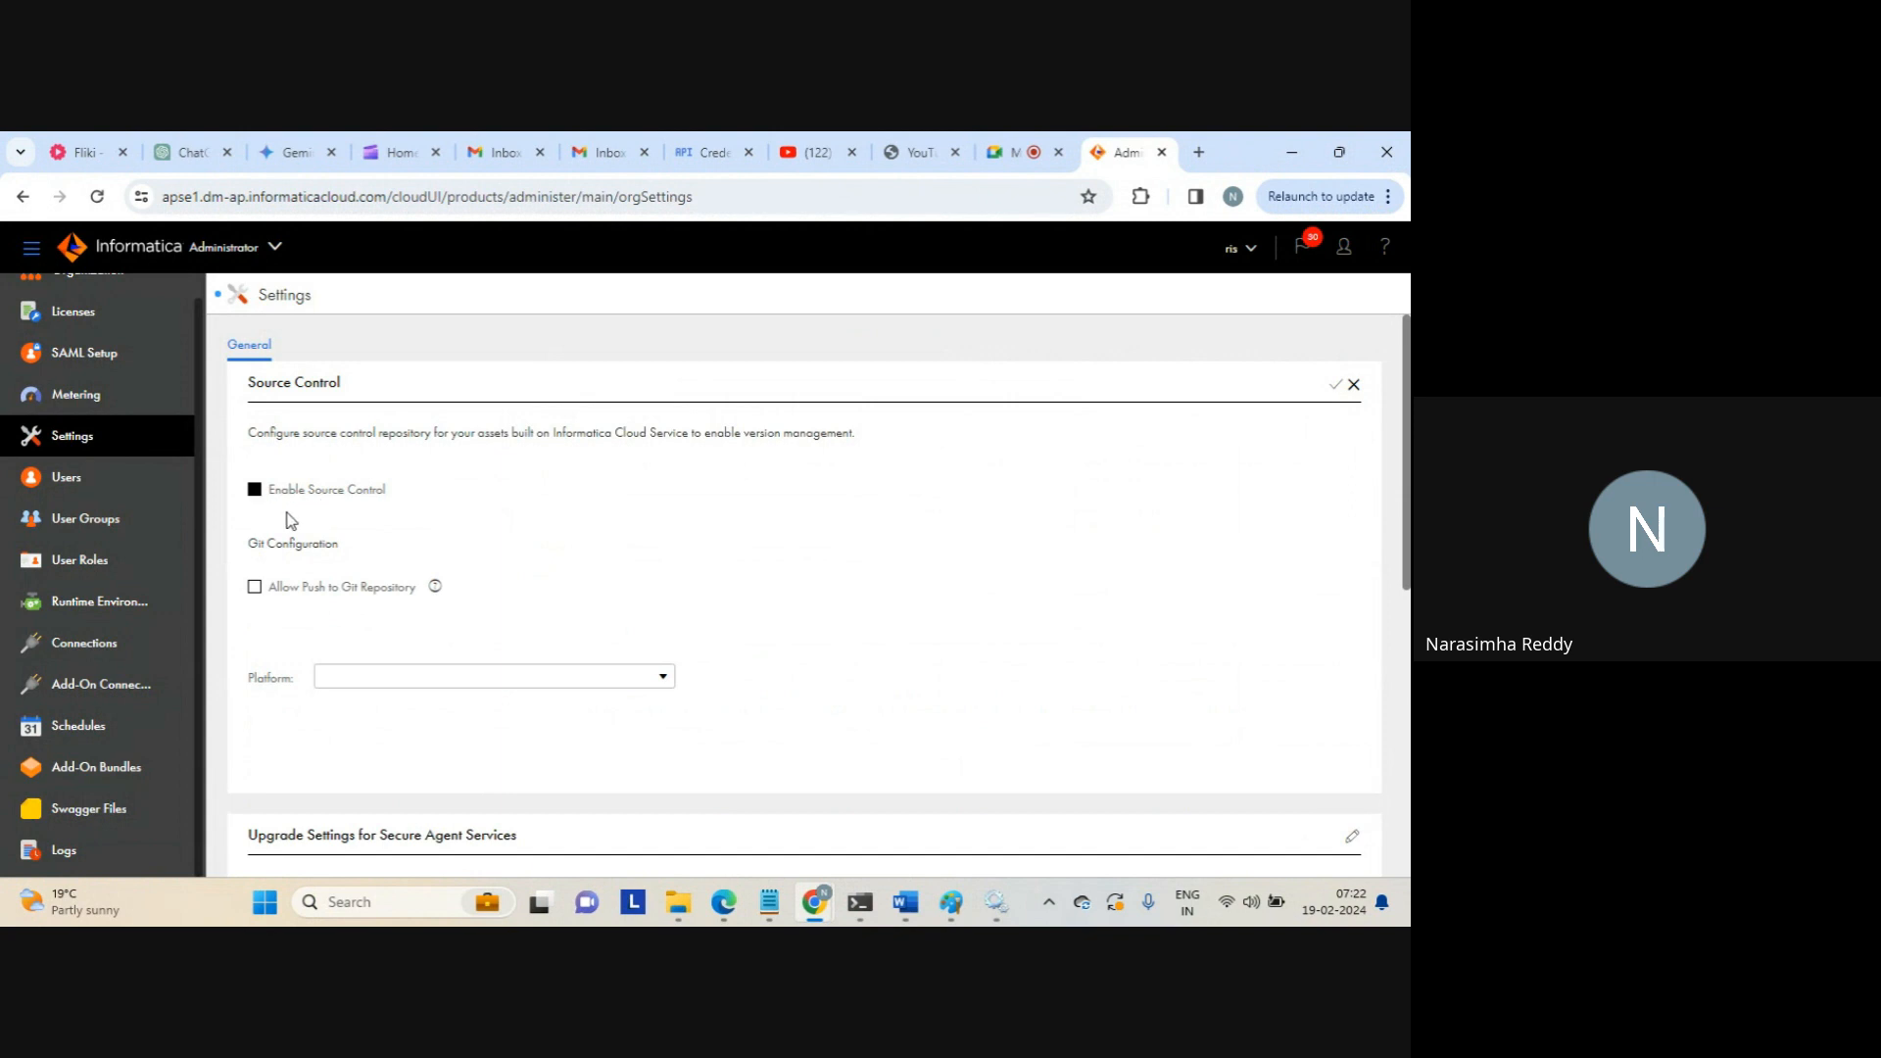
click(658, 684)
click(355, 720)
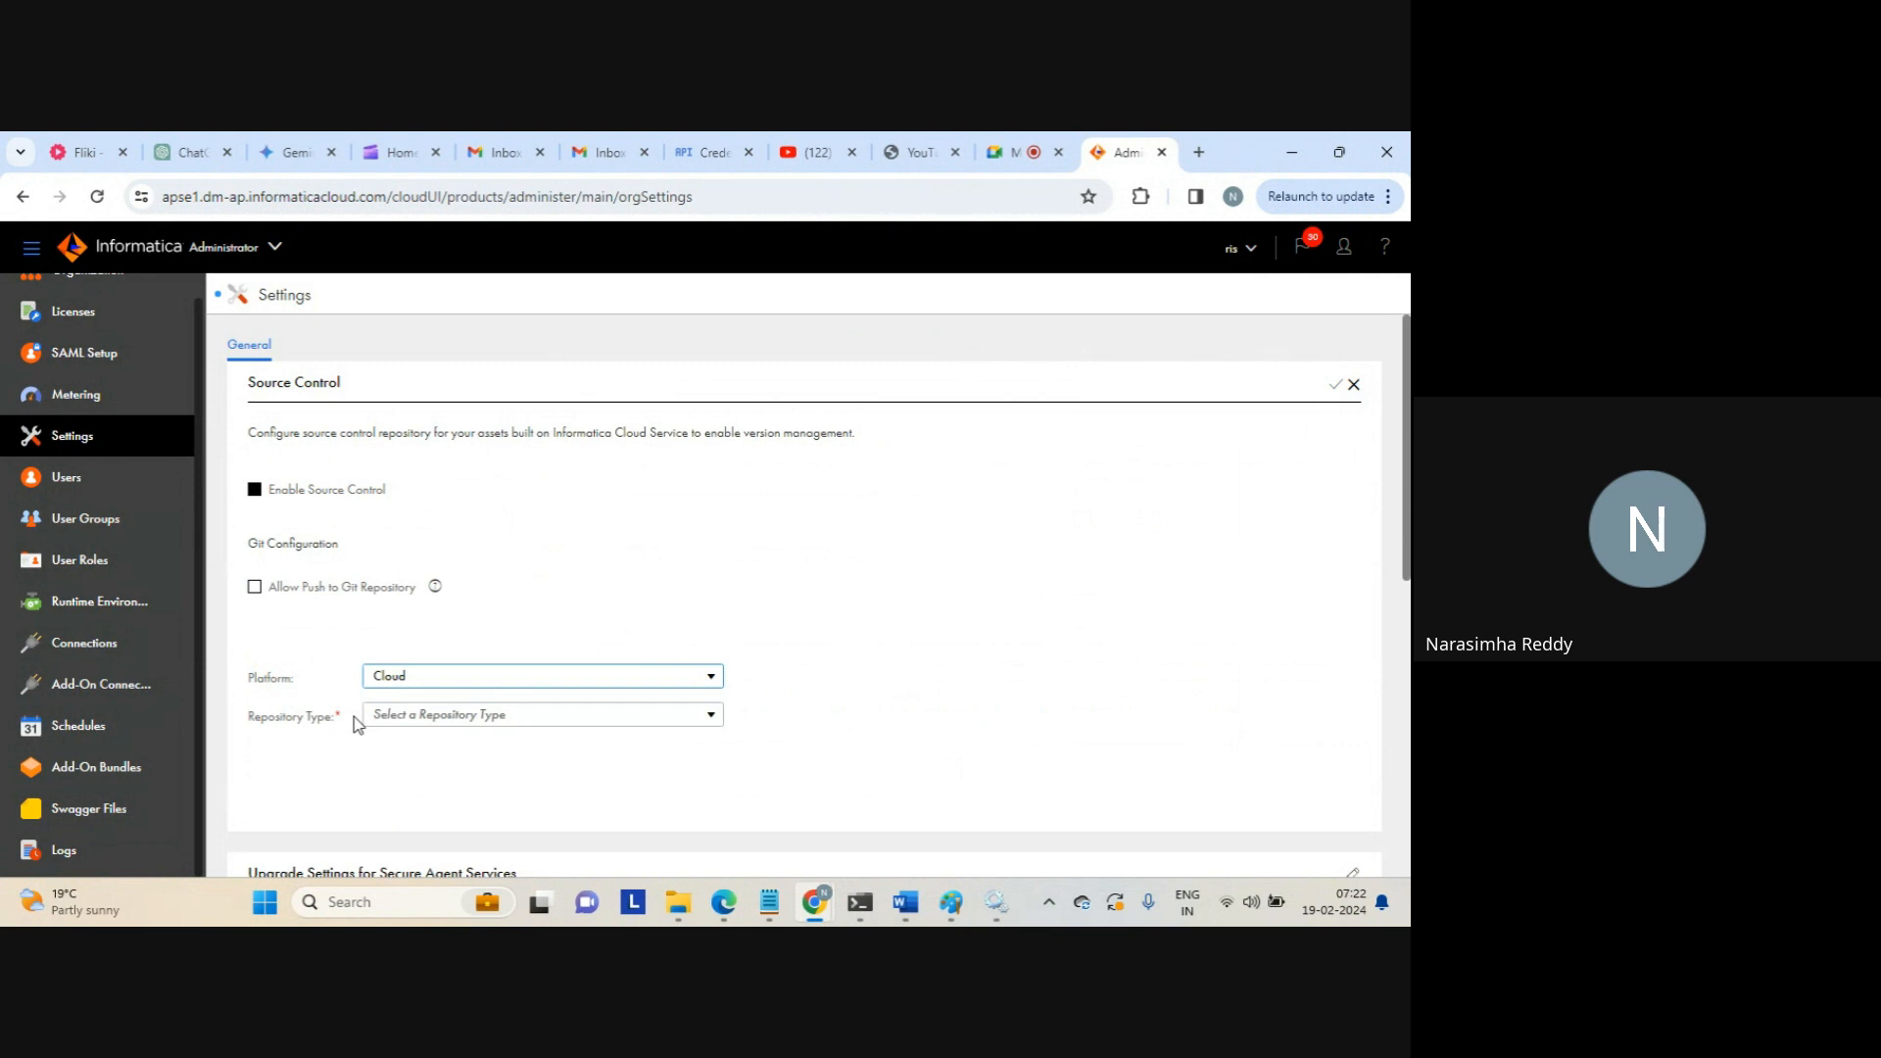
click(712, 716)
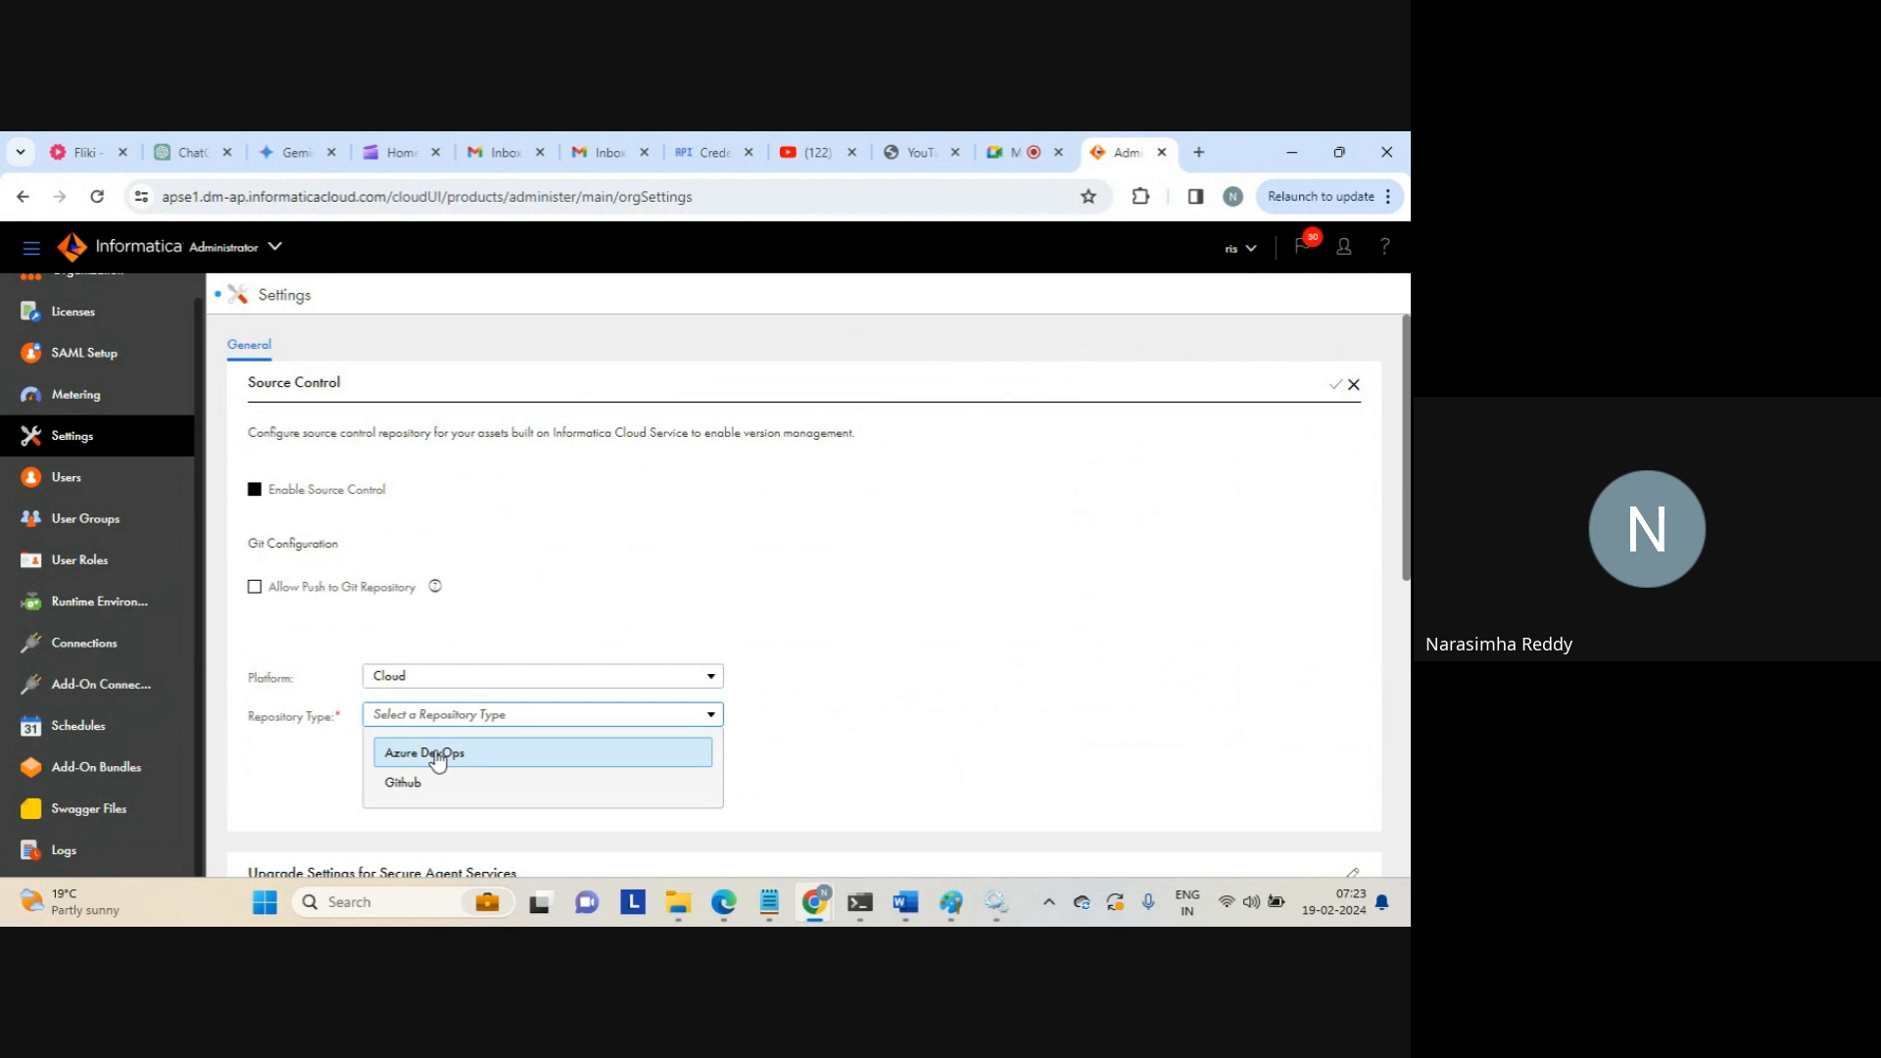
click(413, 783)
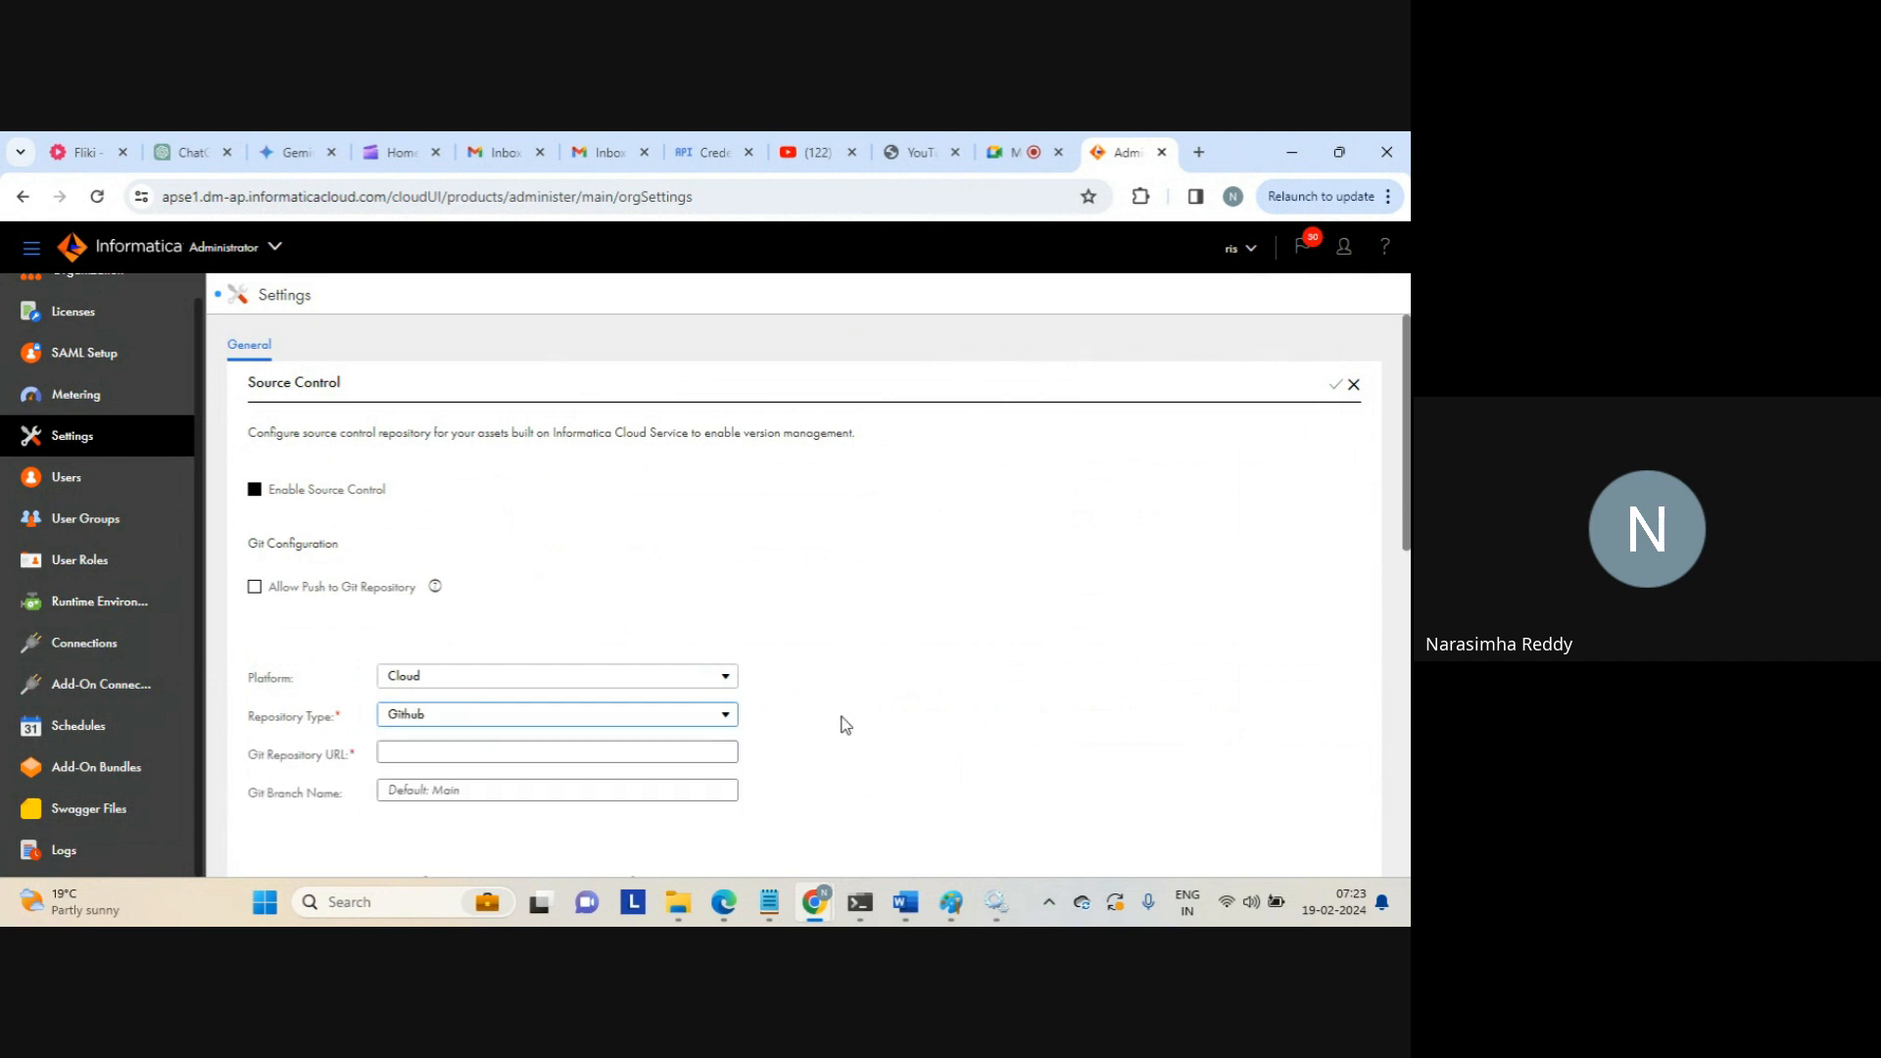
click(722, 718)
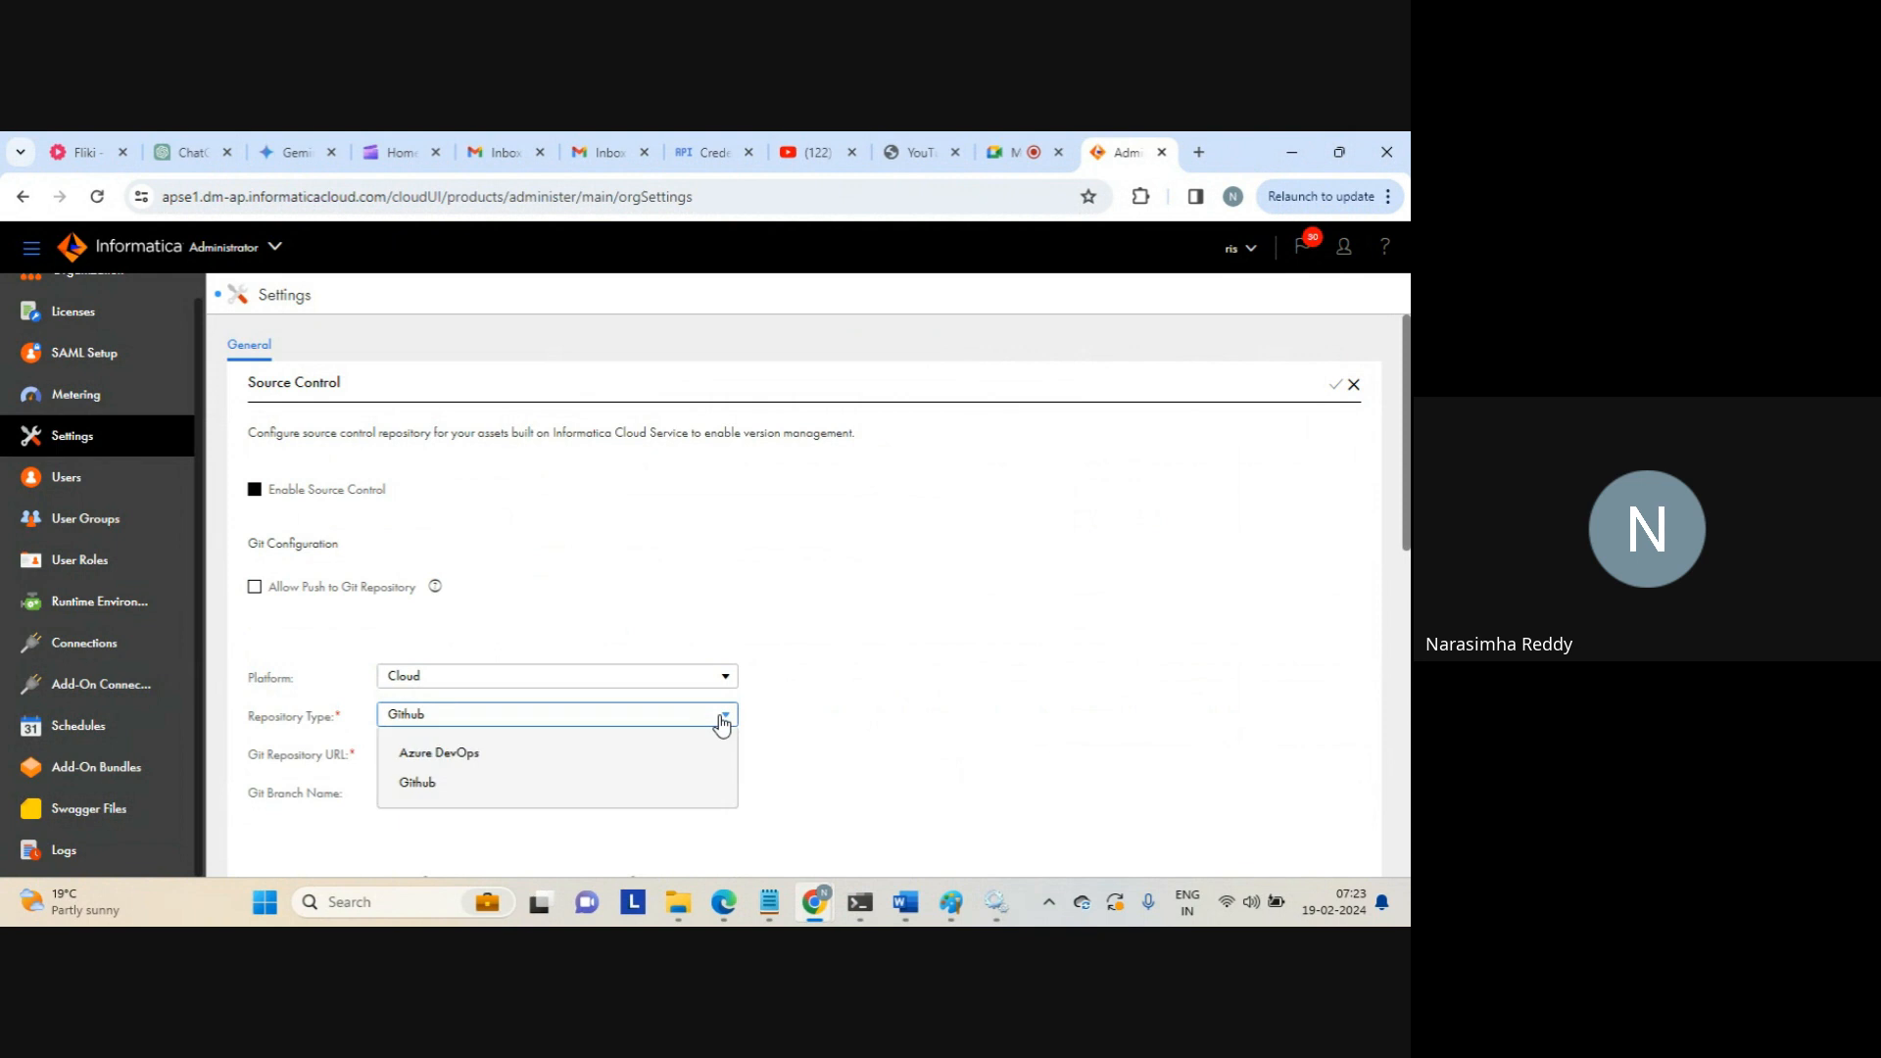
click(722, 722)
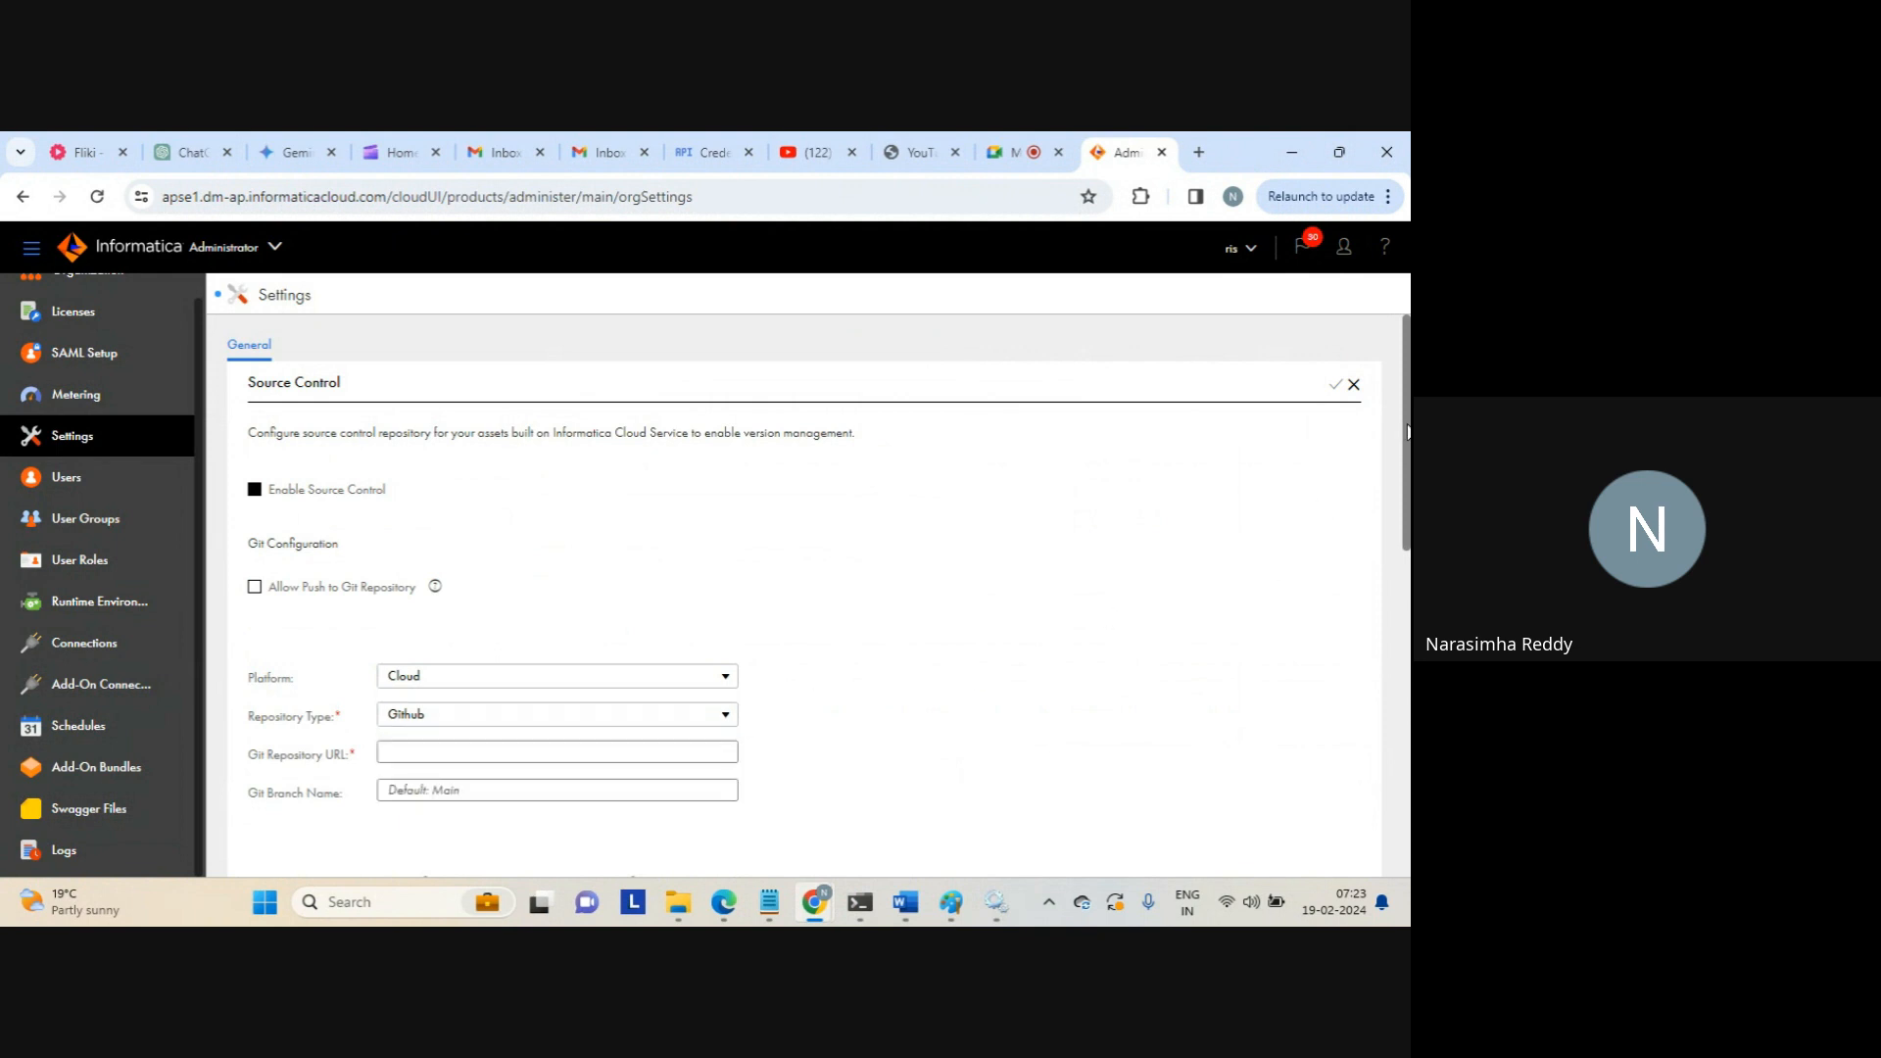
drag(1405, 432, 1406, 562)
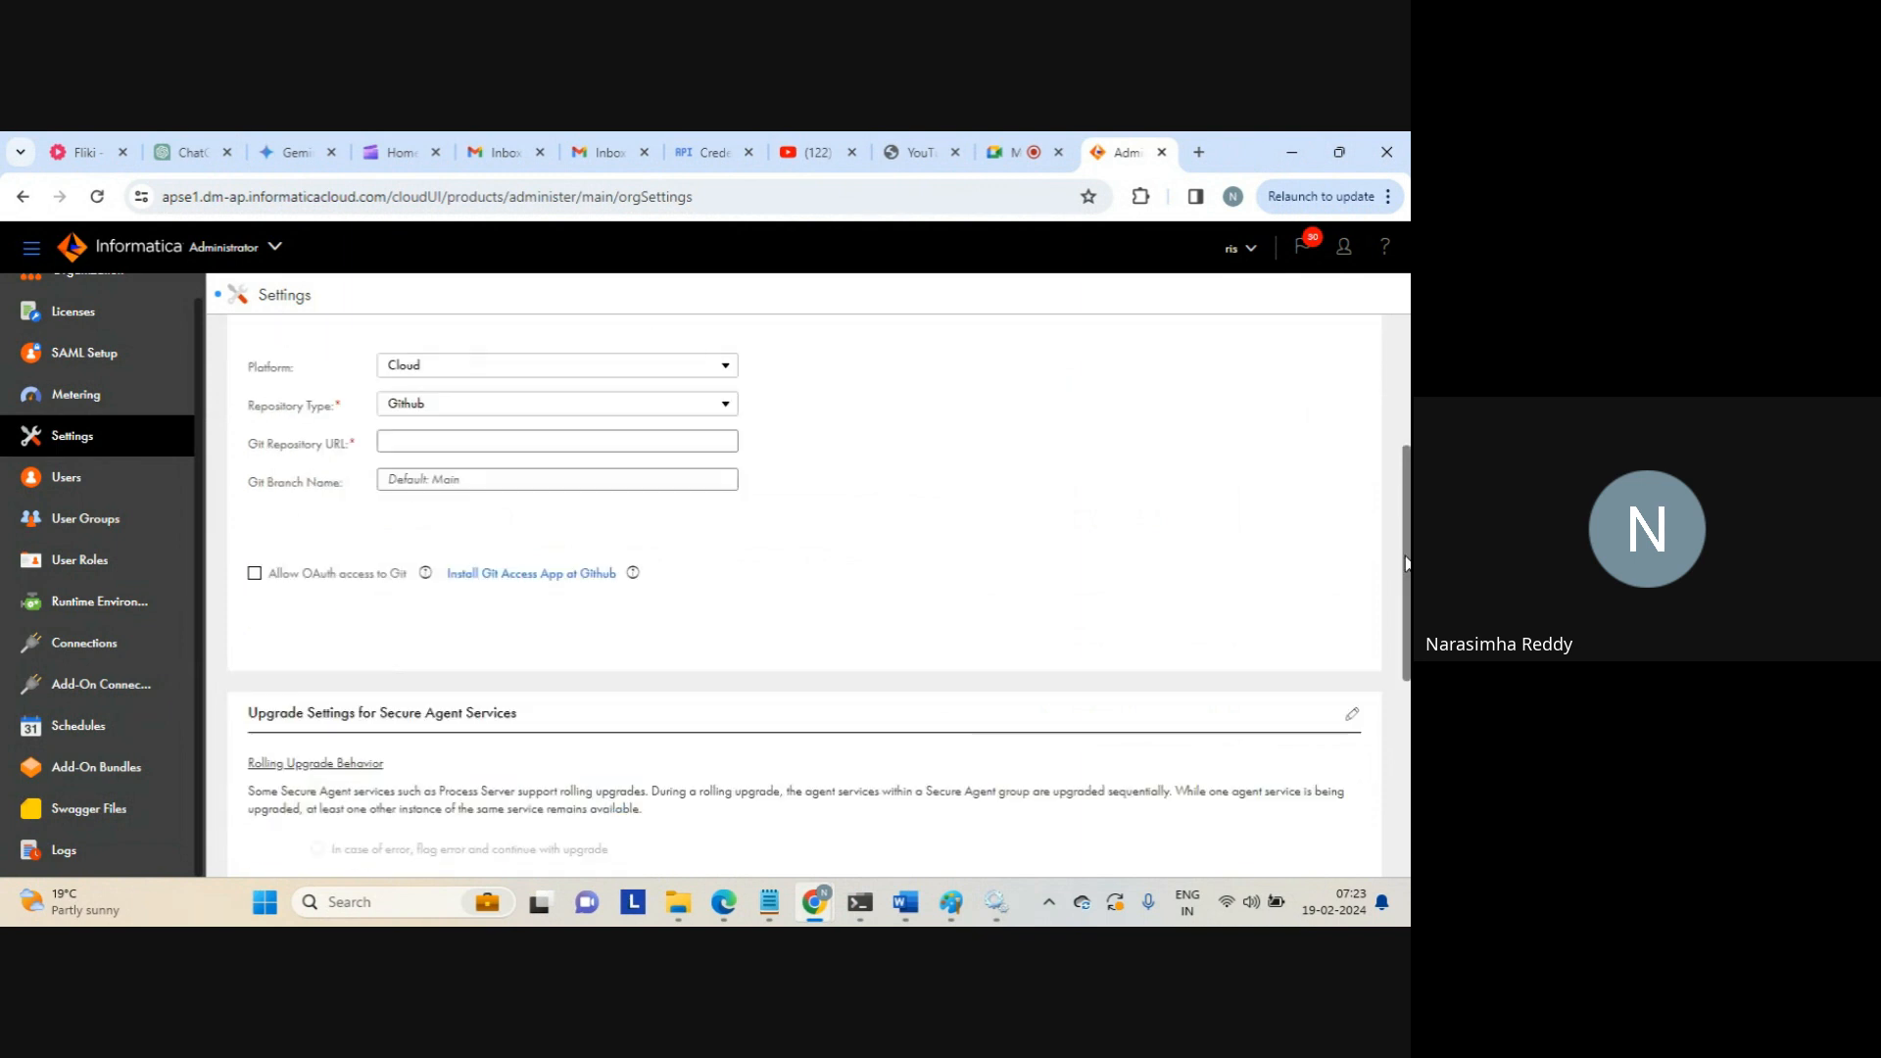
scroll(1407, 565, down, 2)
scroll(1365, 529, up, 5)
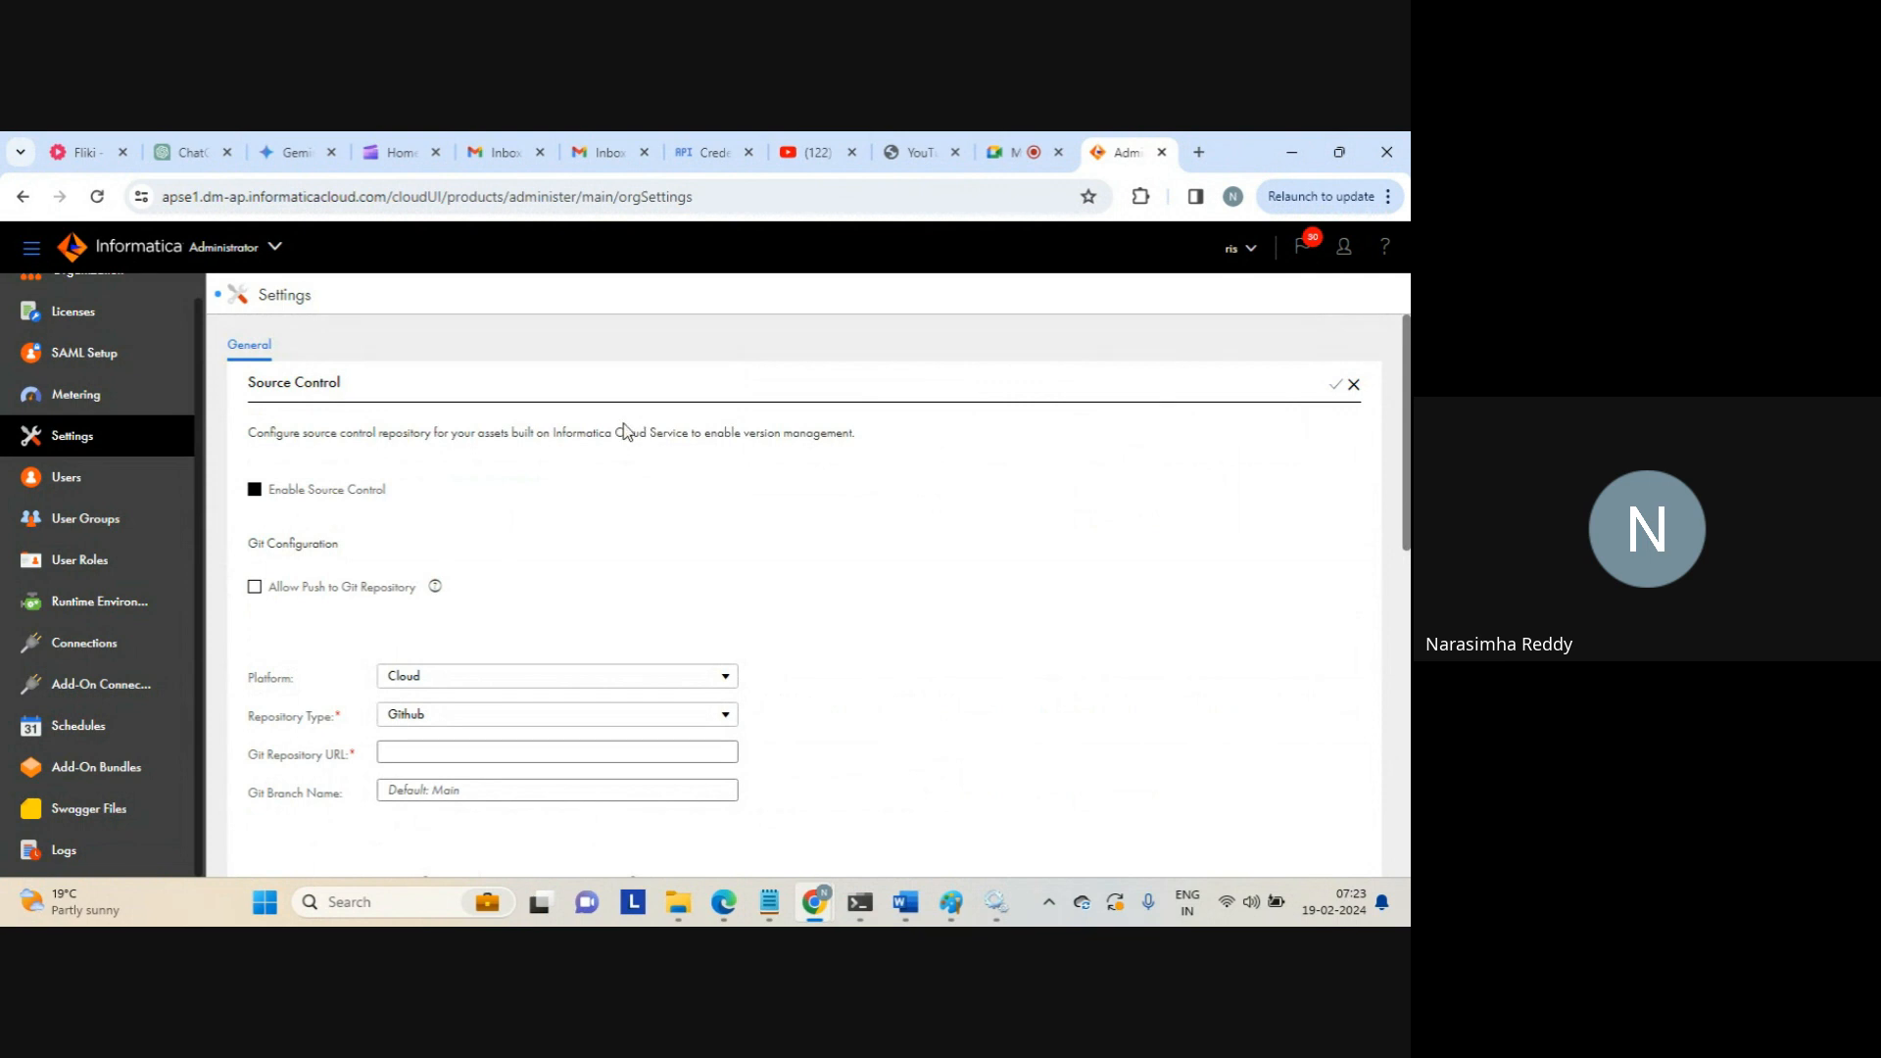
Discard the unsaved source control changes and go to Users, which lists one enabled user
click(64, 476)
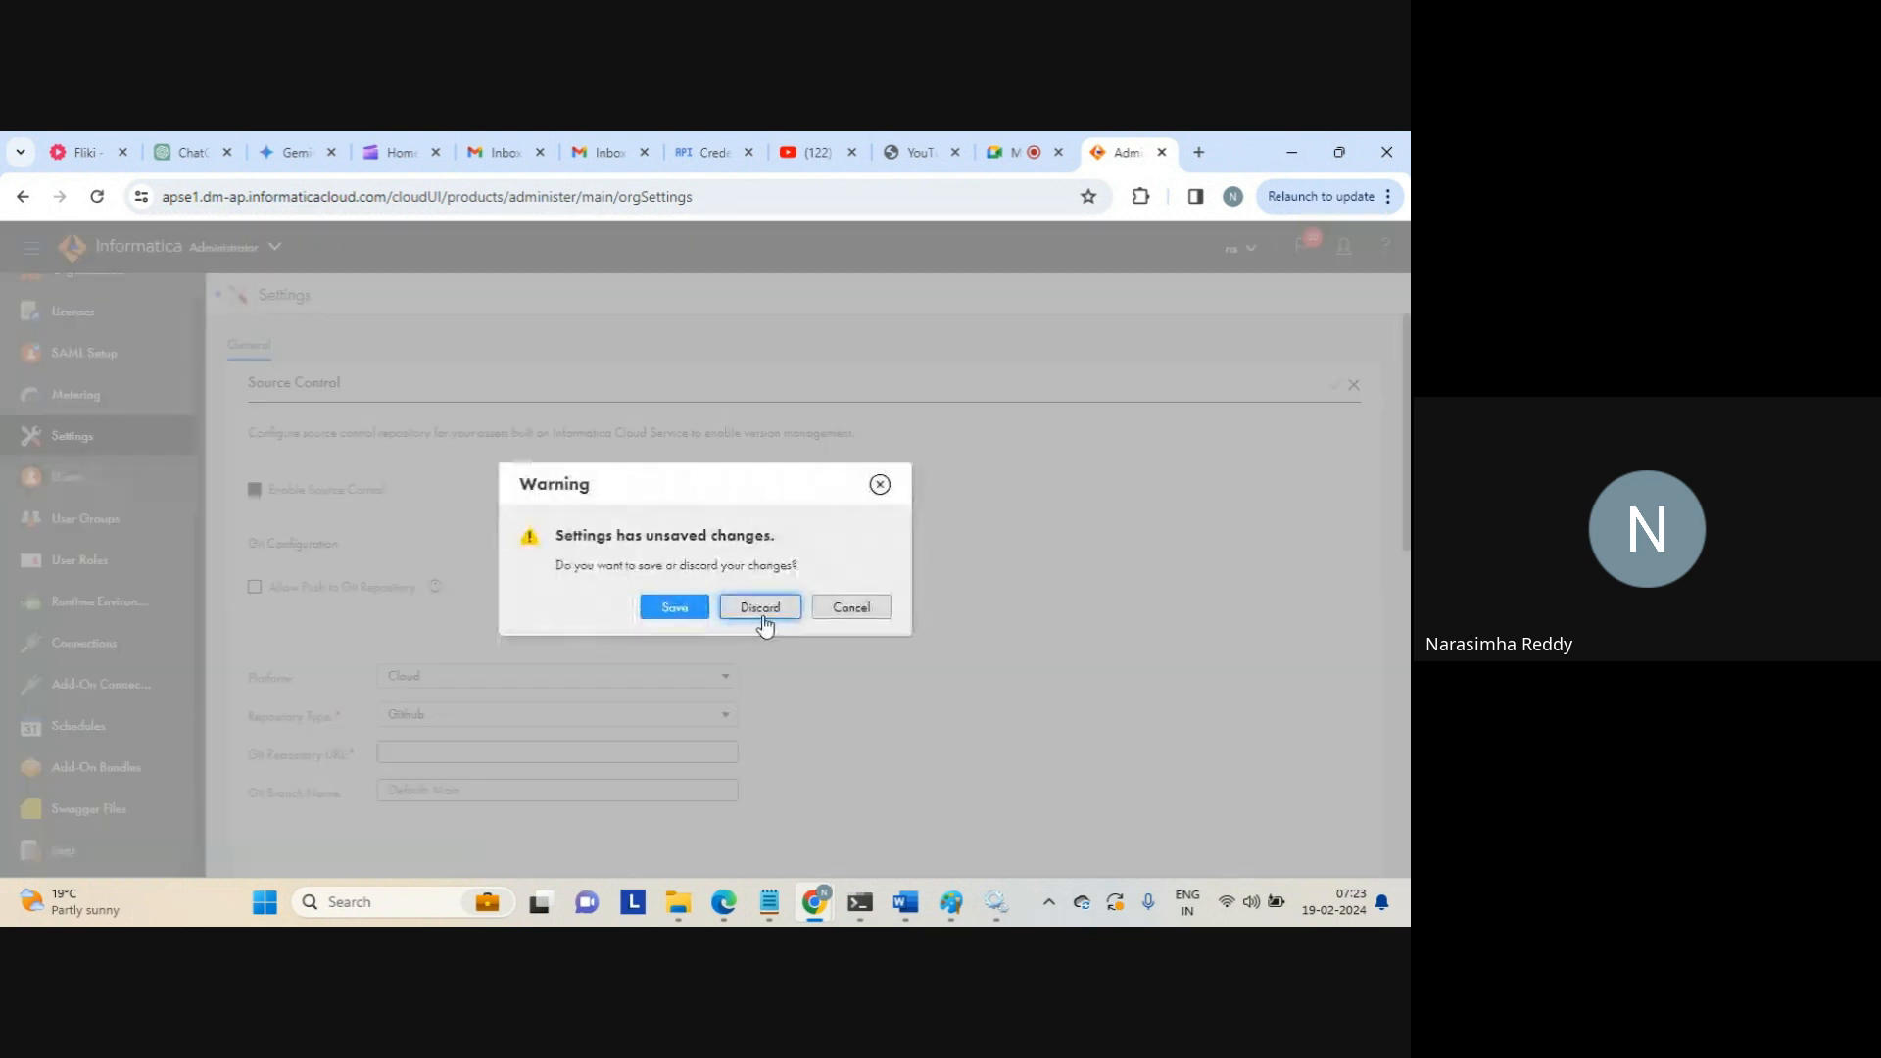
click(762, 615)
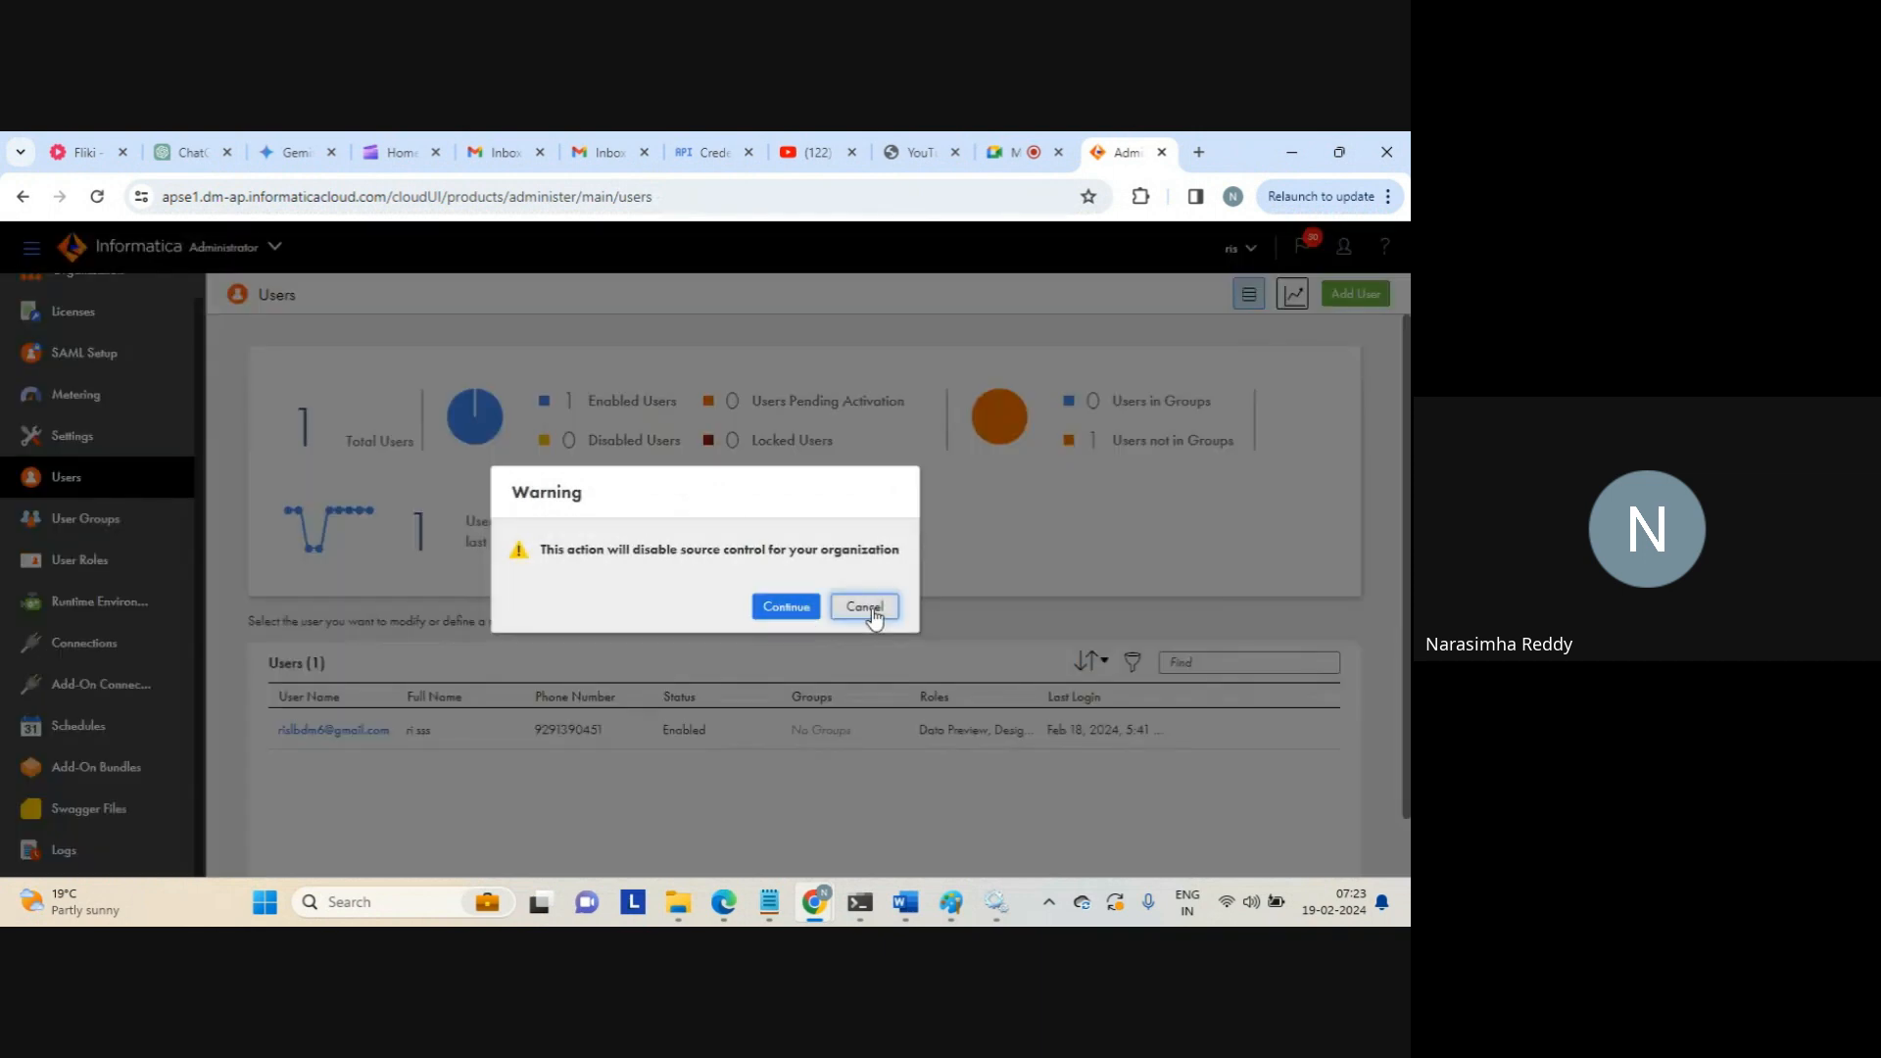
click(866, 607)
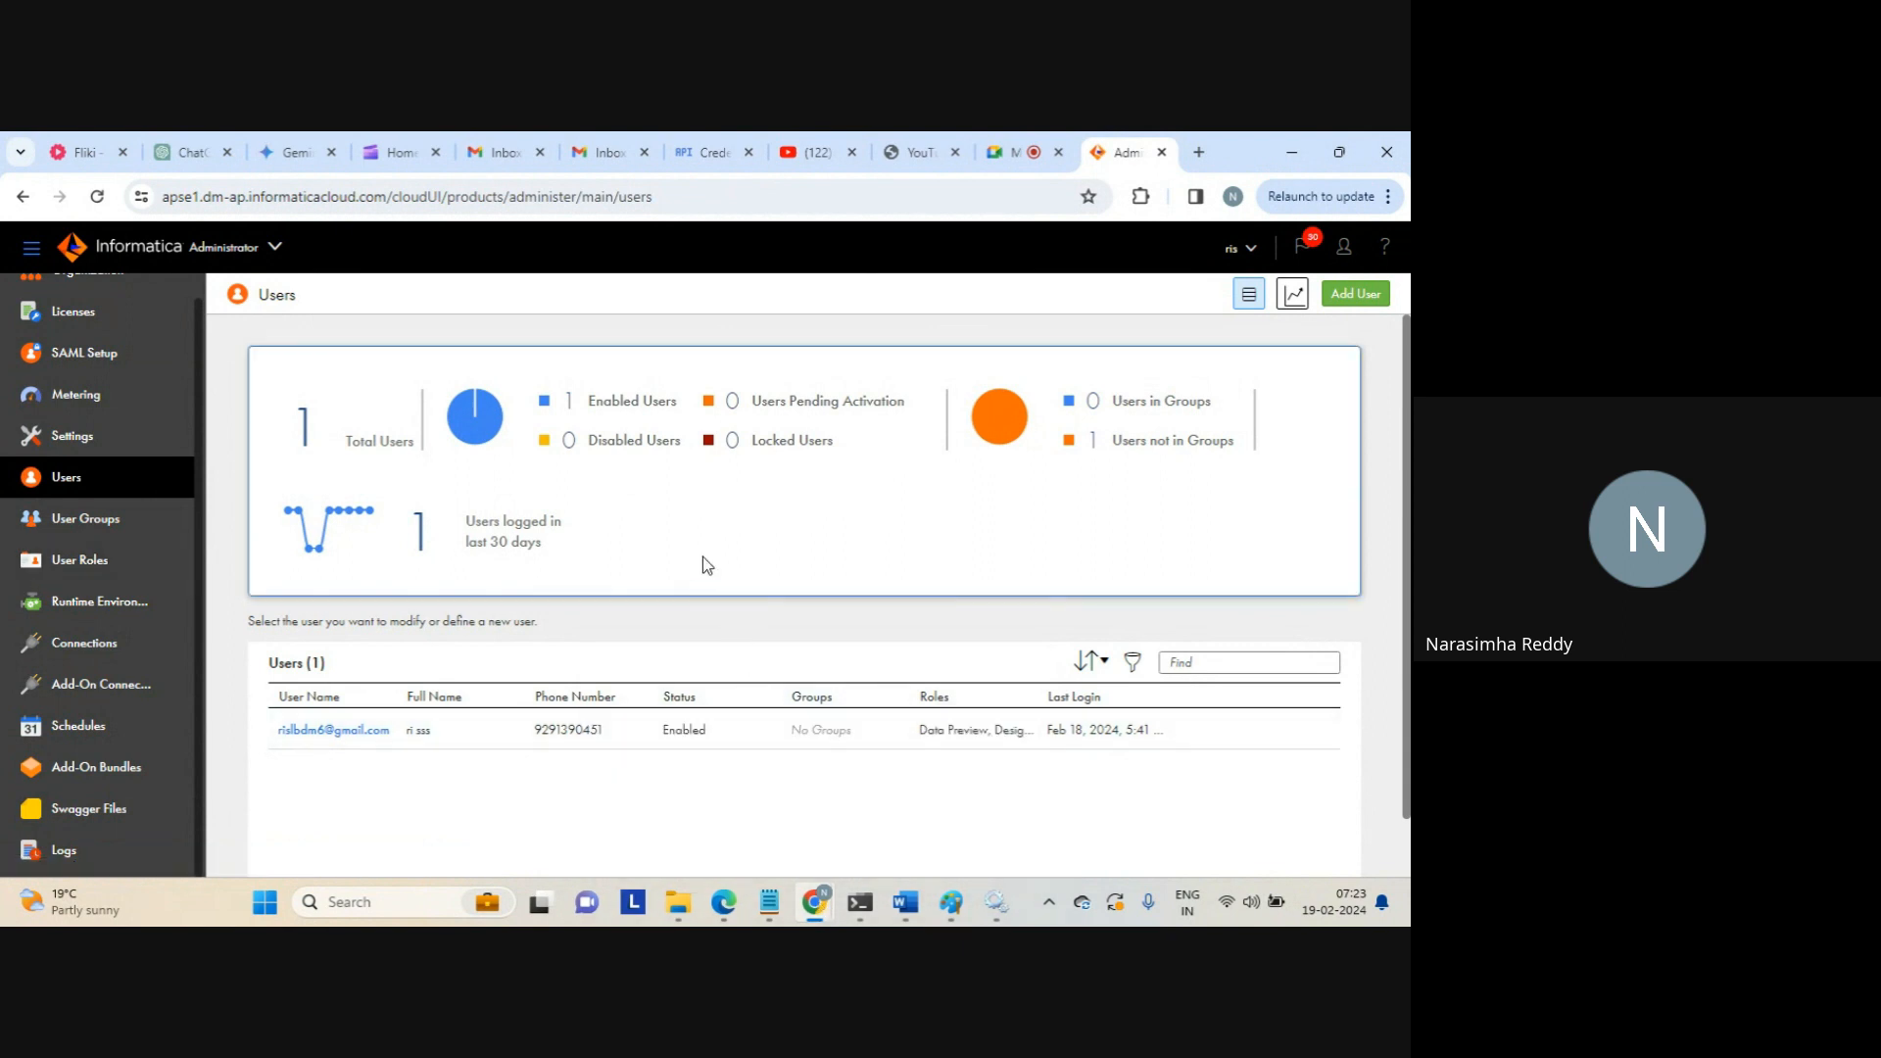
Start a new user and fill in the name, e-mail, job title and phone number
click(1354, 294)
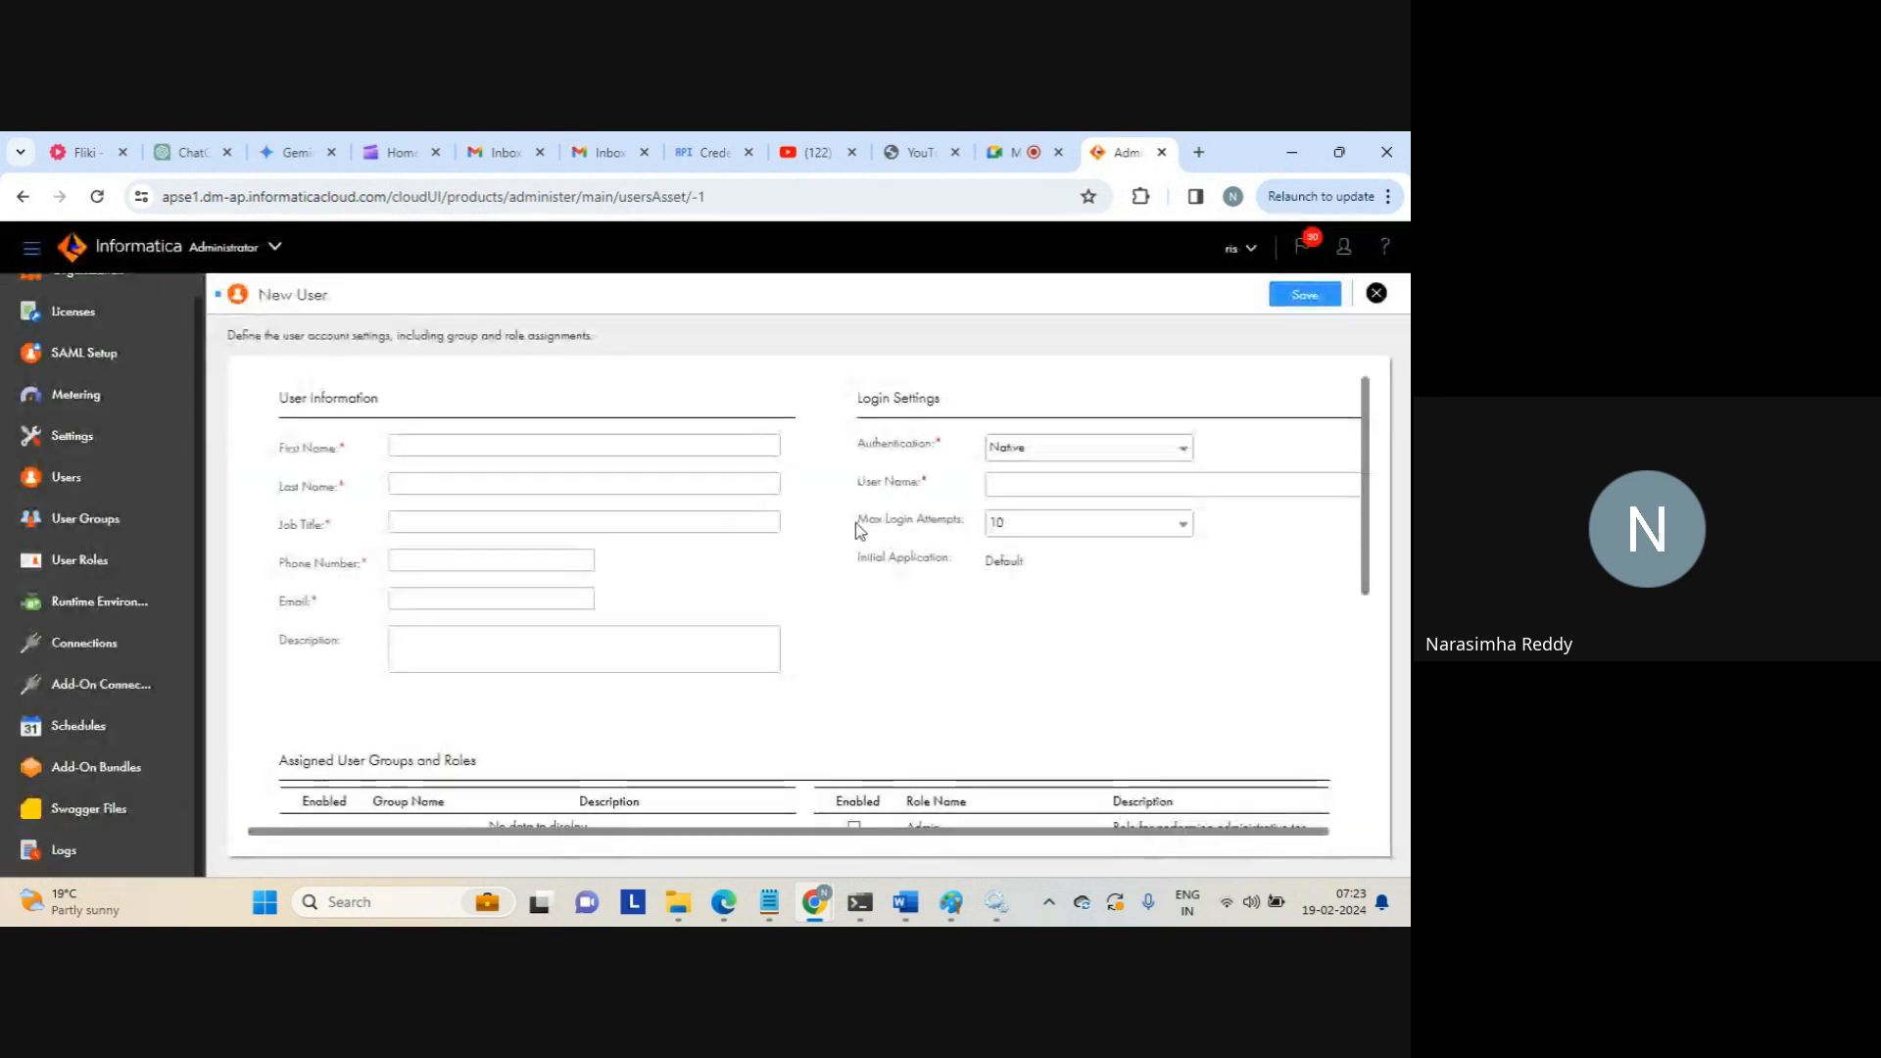
click(533, 448)
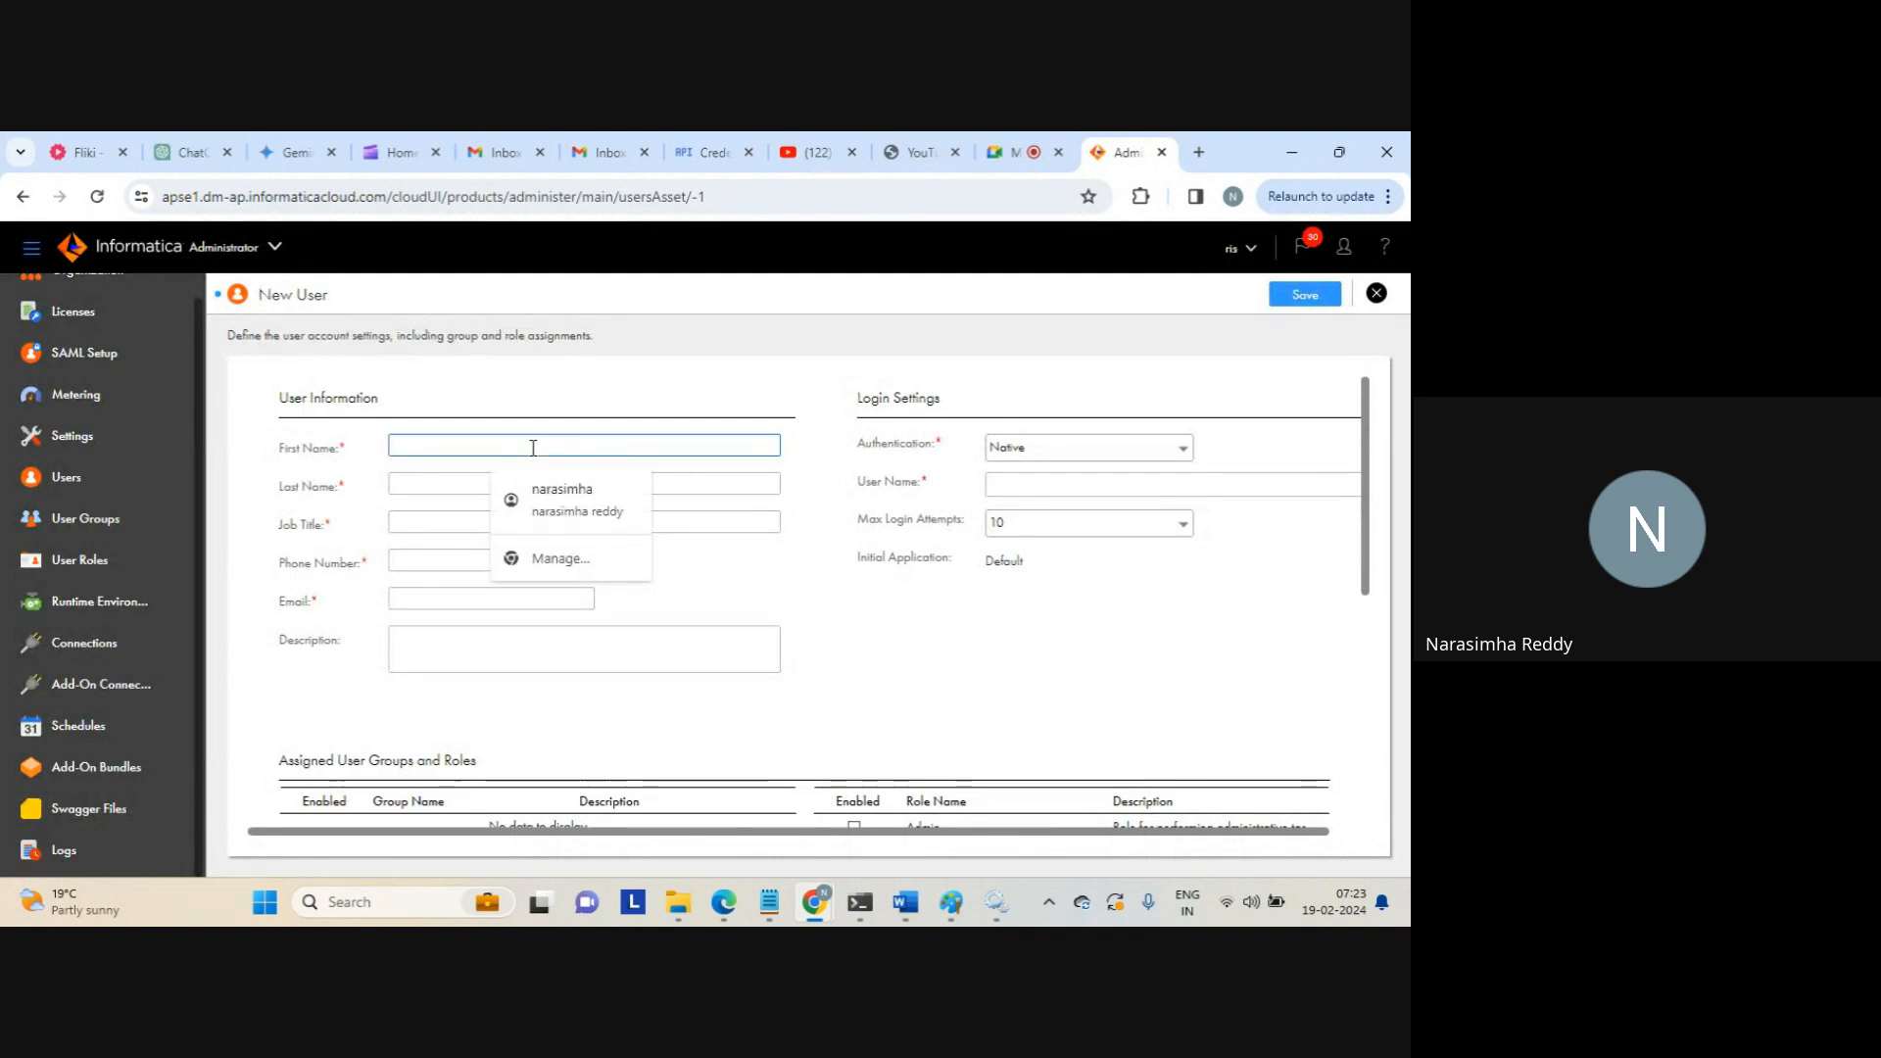
click(566, 490)
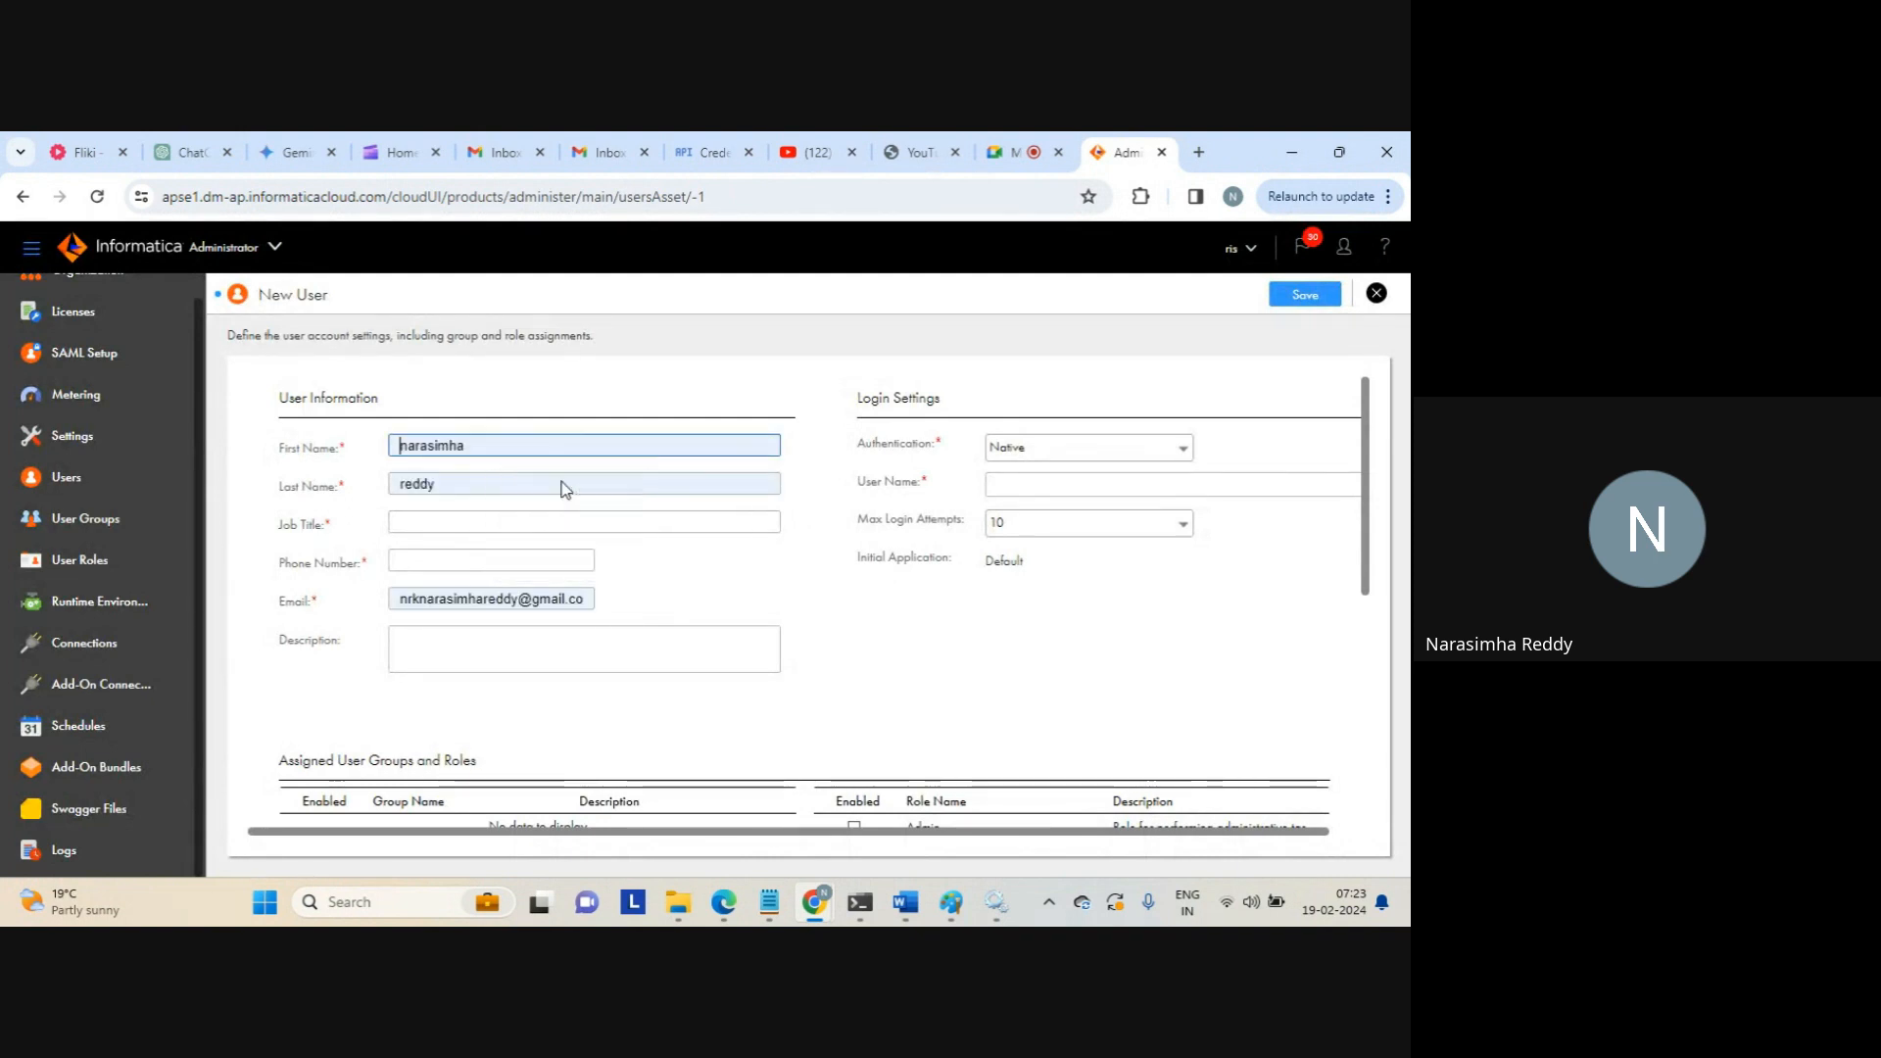
click(450, 529)
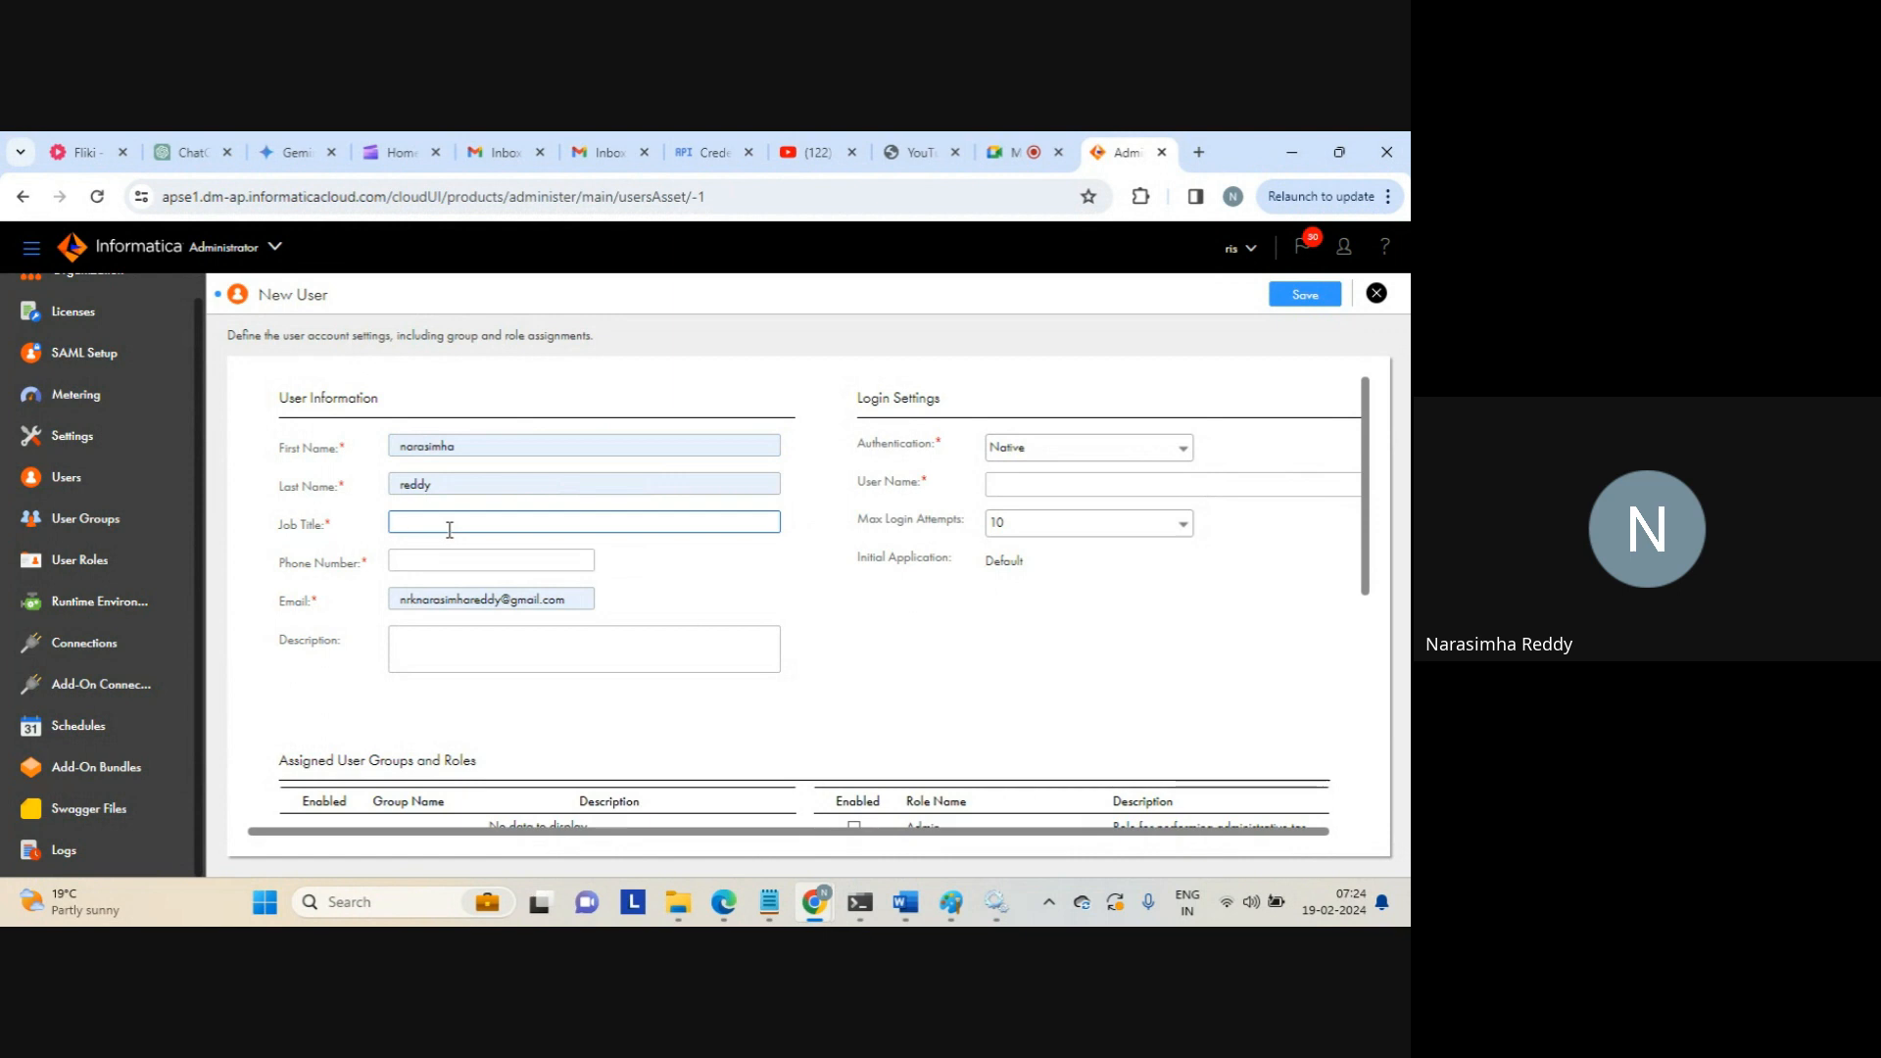
text(nara)
click(505, 561)
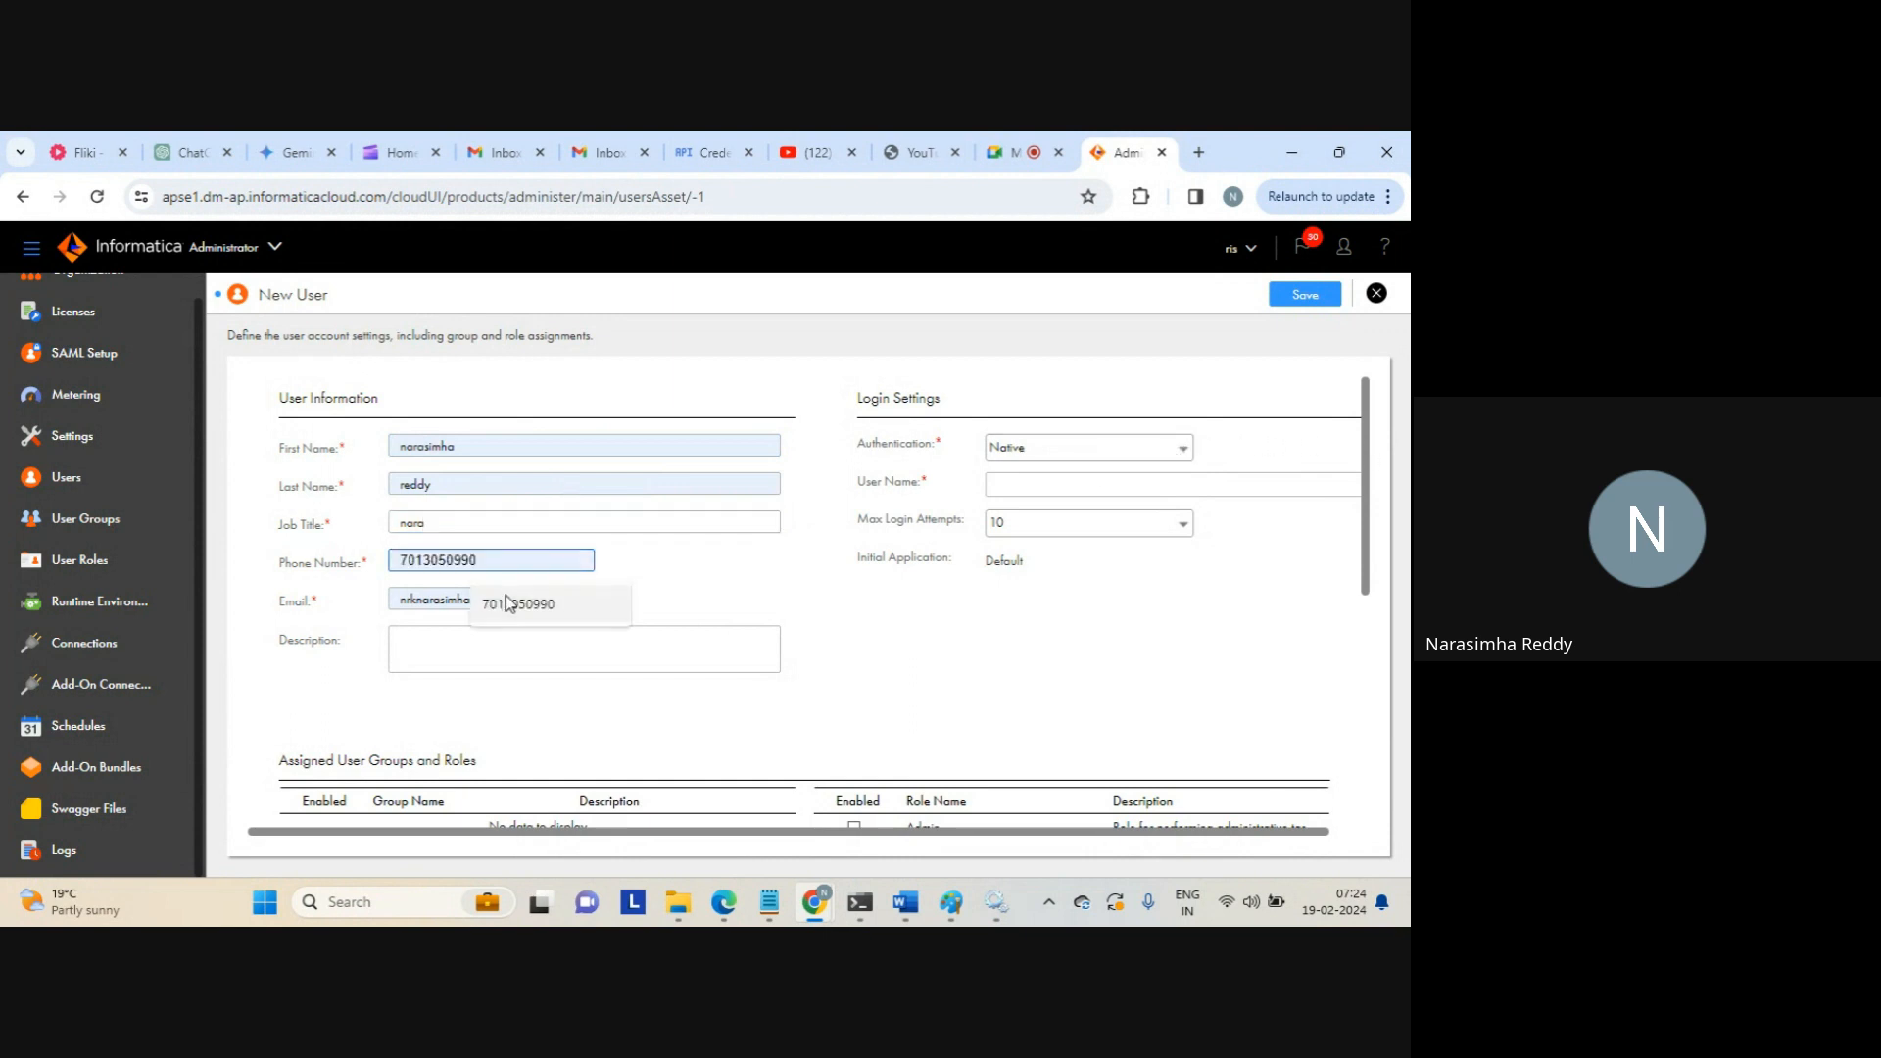
click(505, 601)
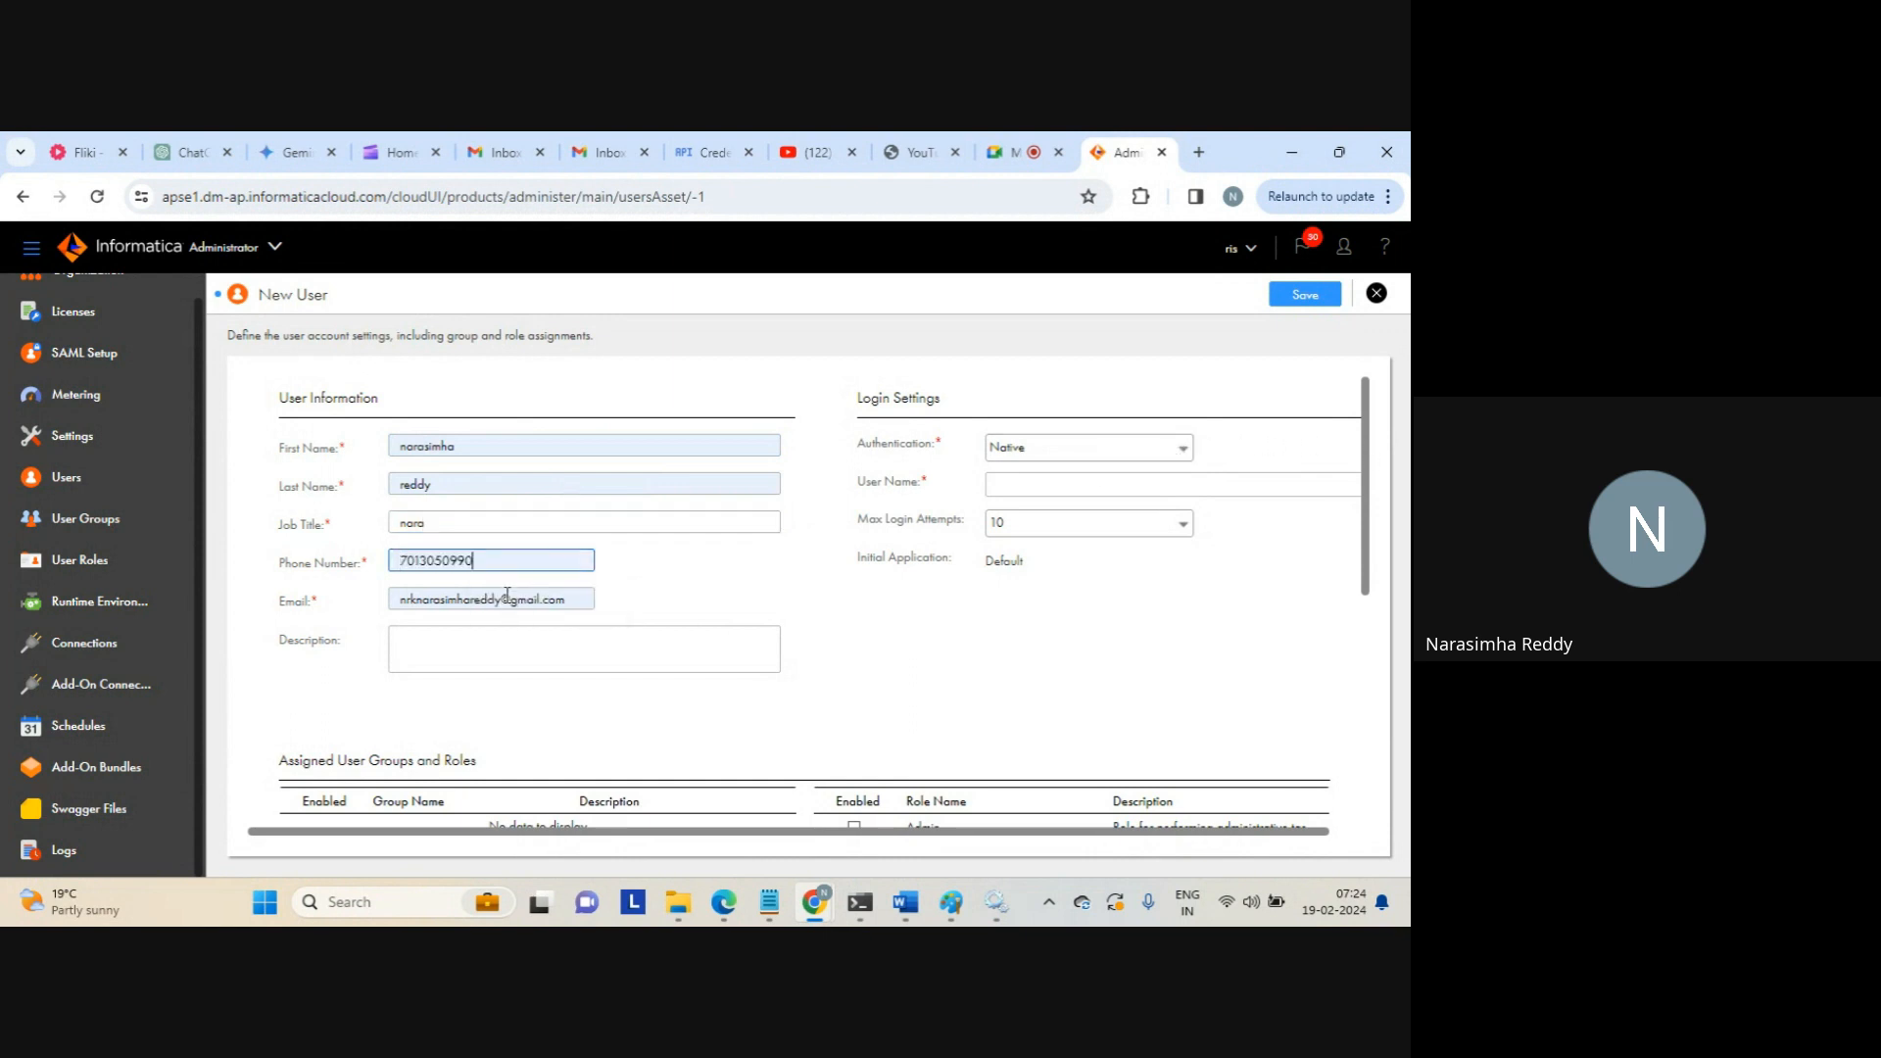
Keep Native authentication and enter the new user's user name
click(1067, 453)
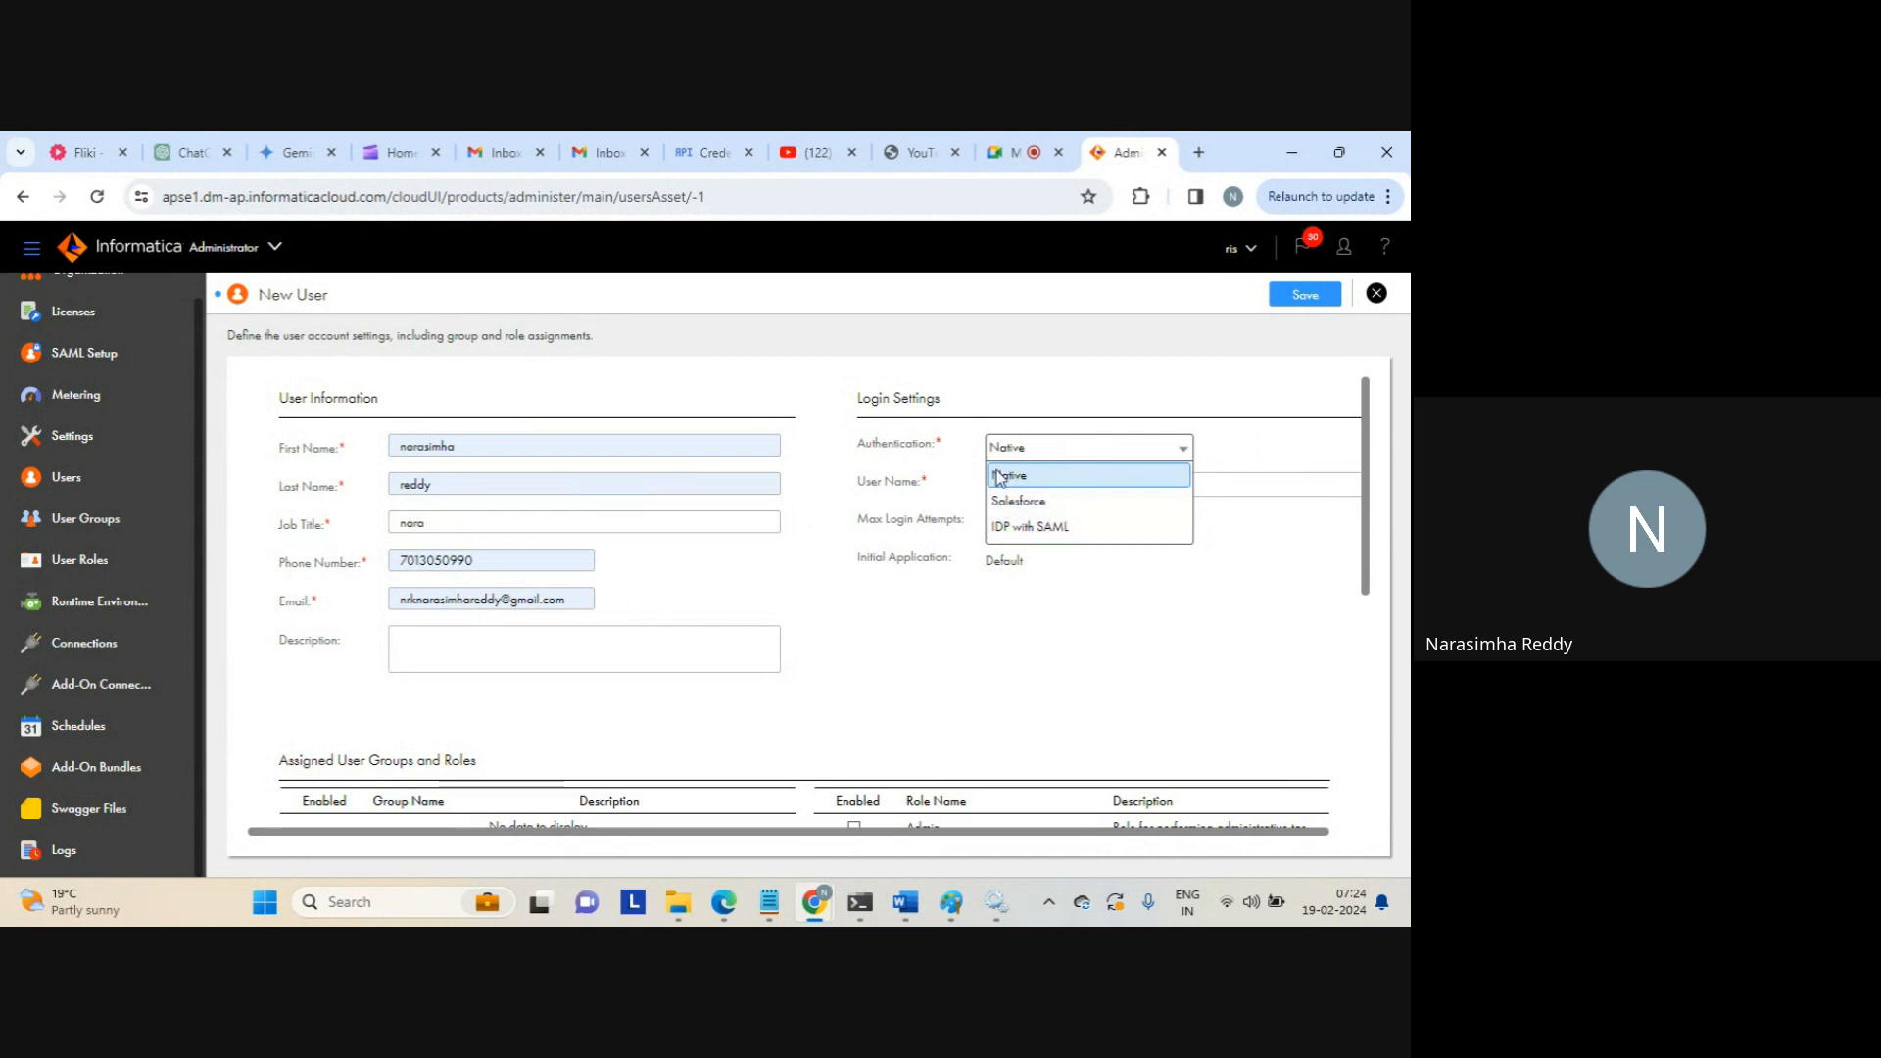
click(1149, 591)
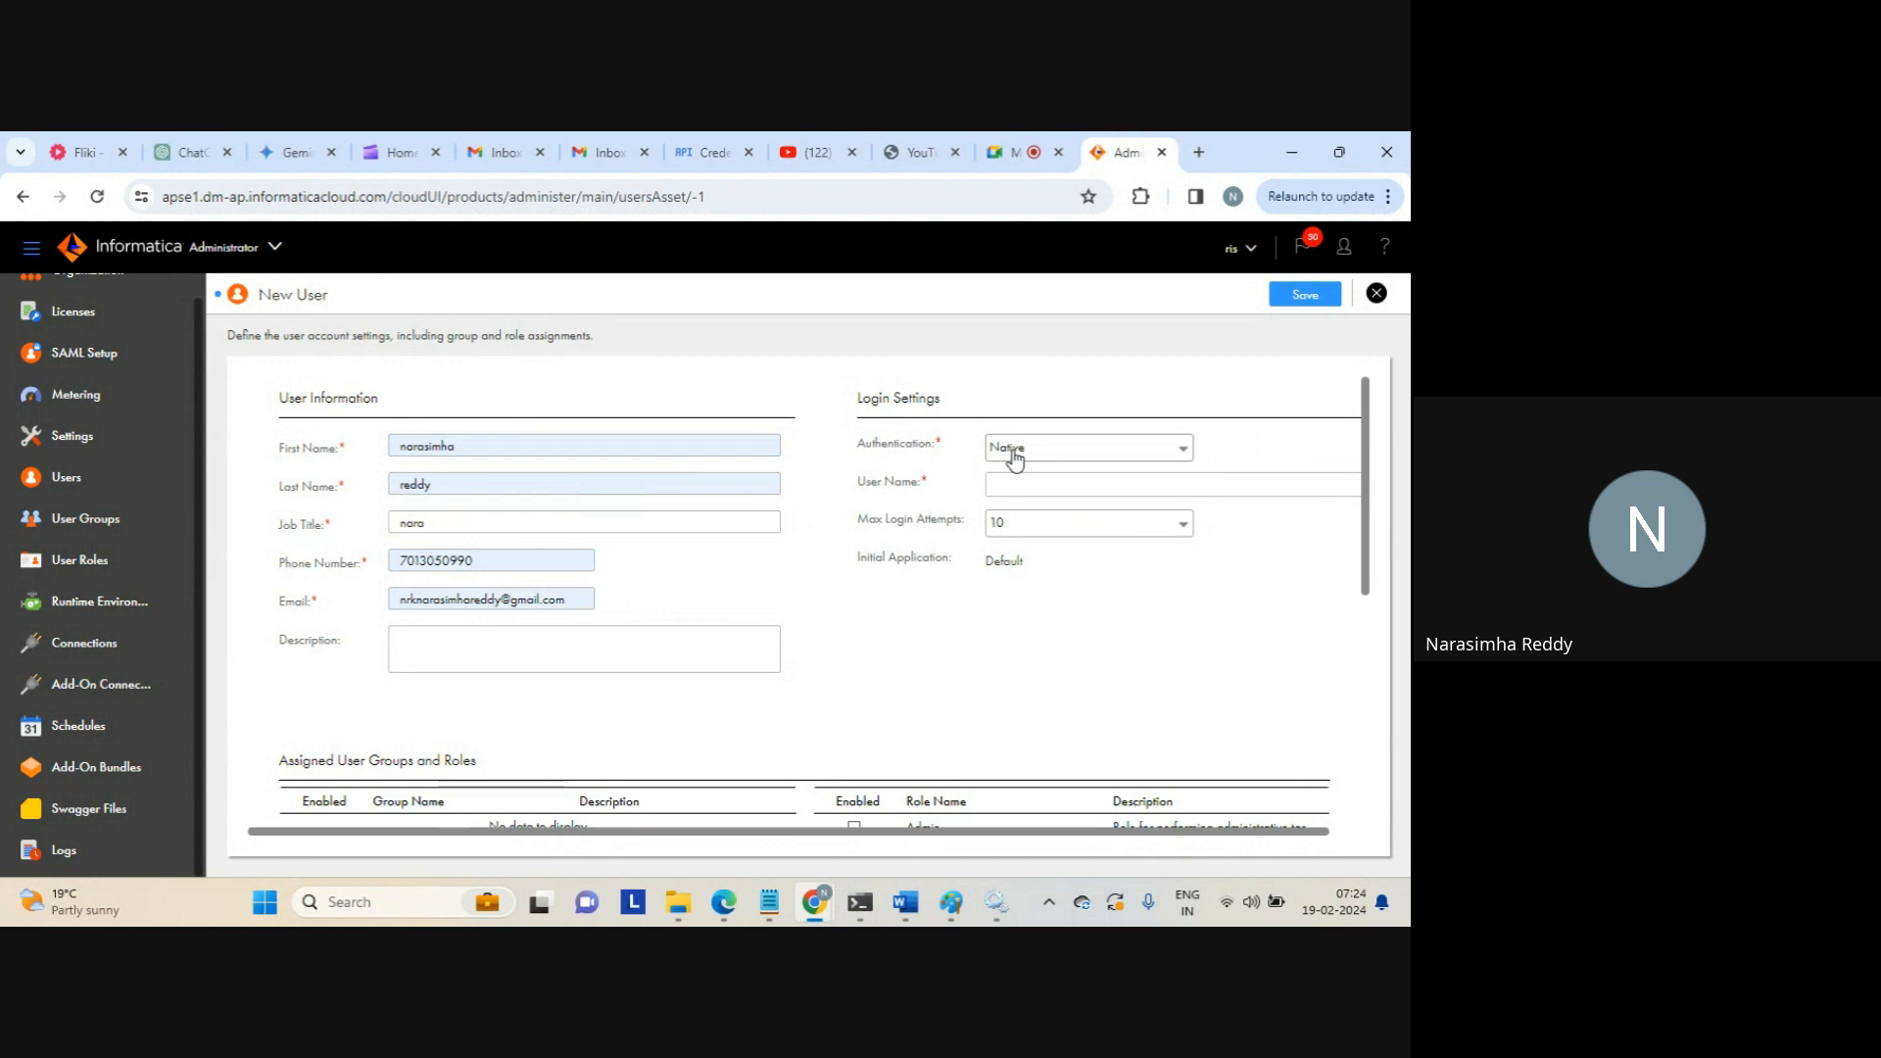
click(1012, 483)
text(nara)
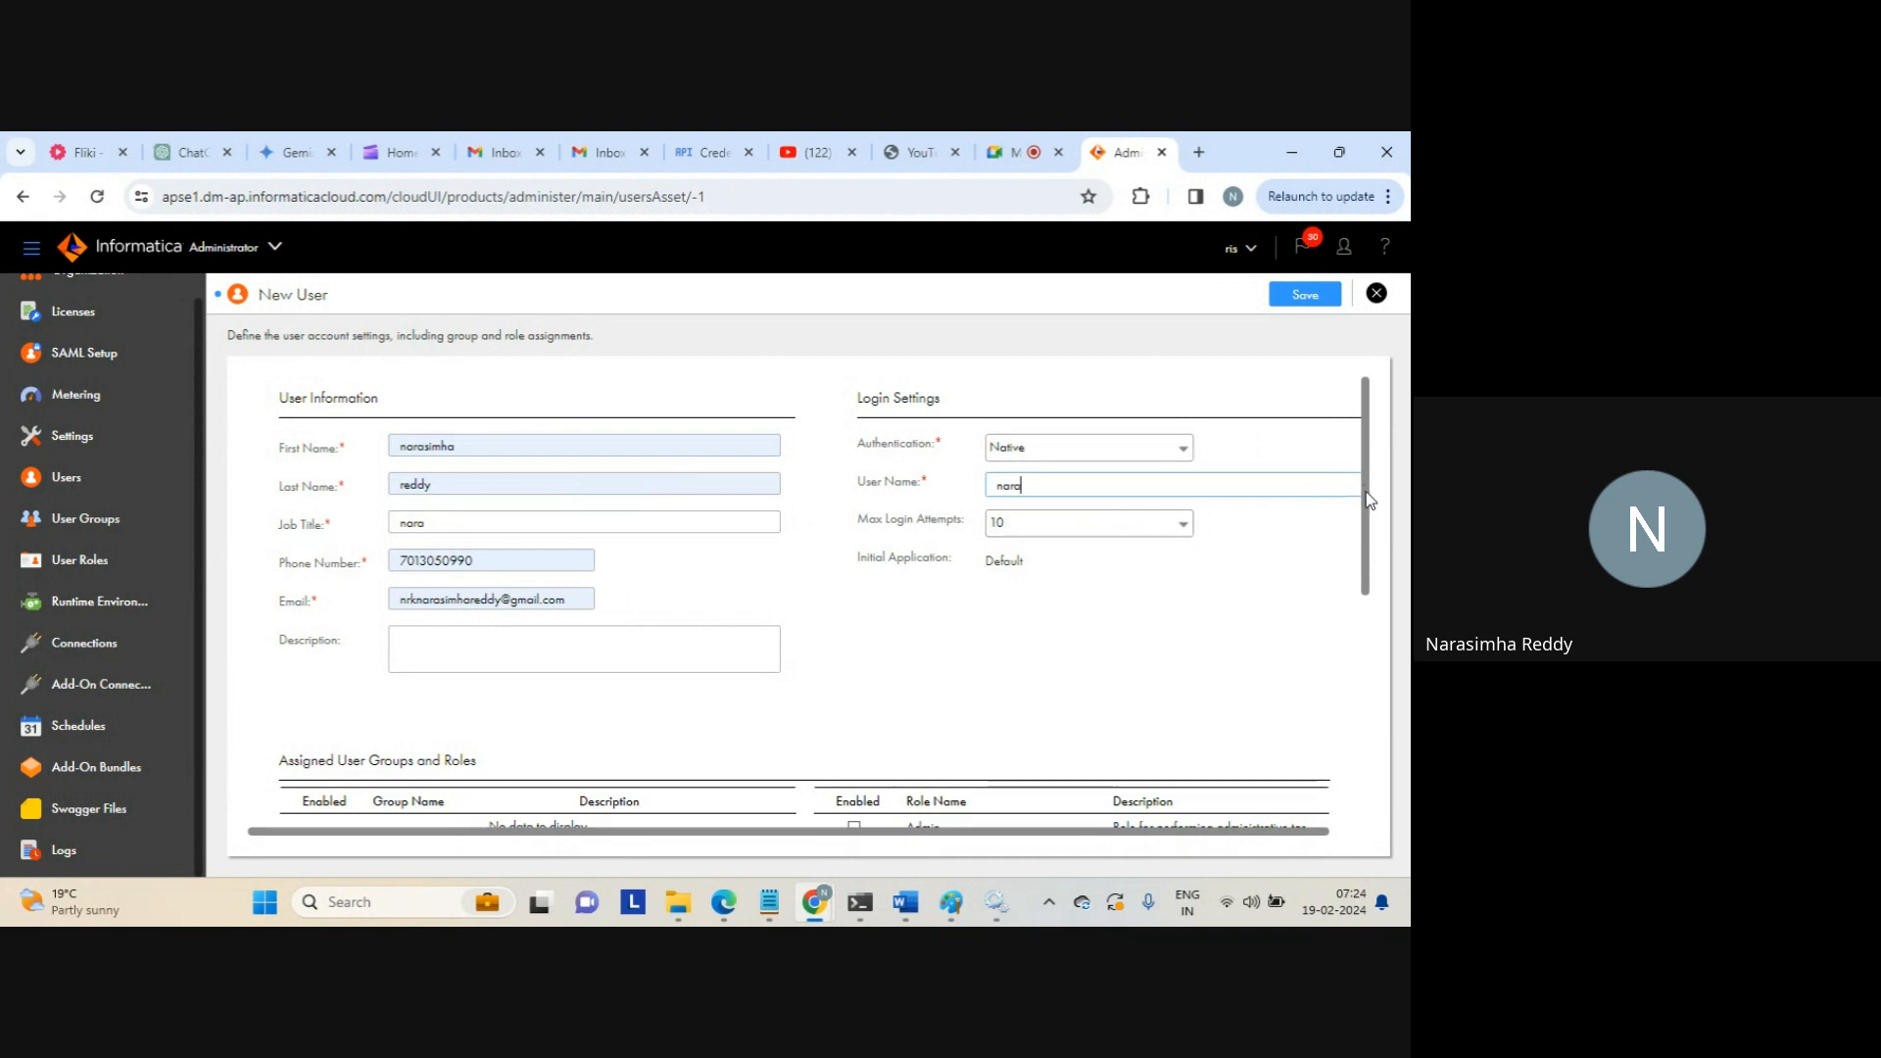
drag(1367, 498, 1369, 648)
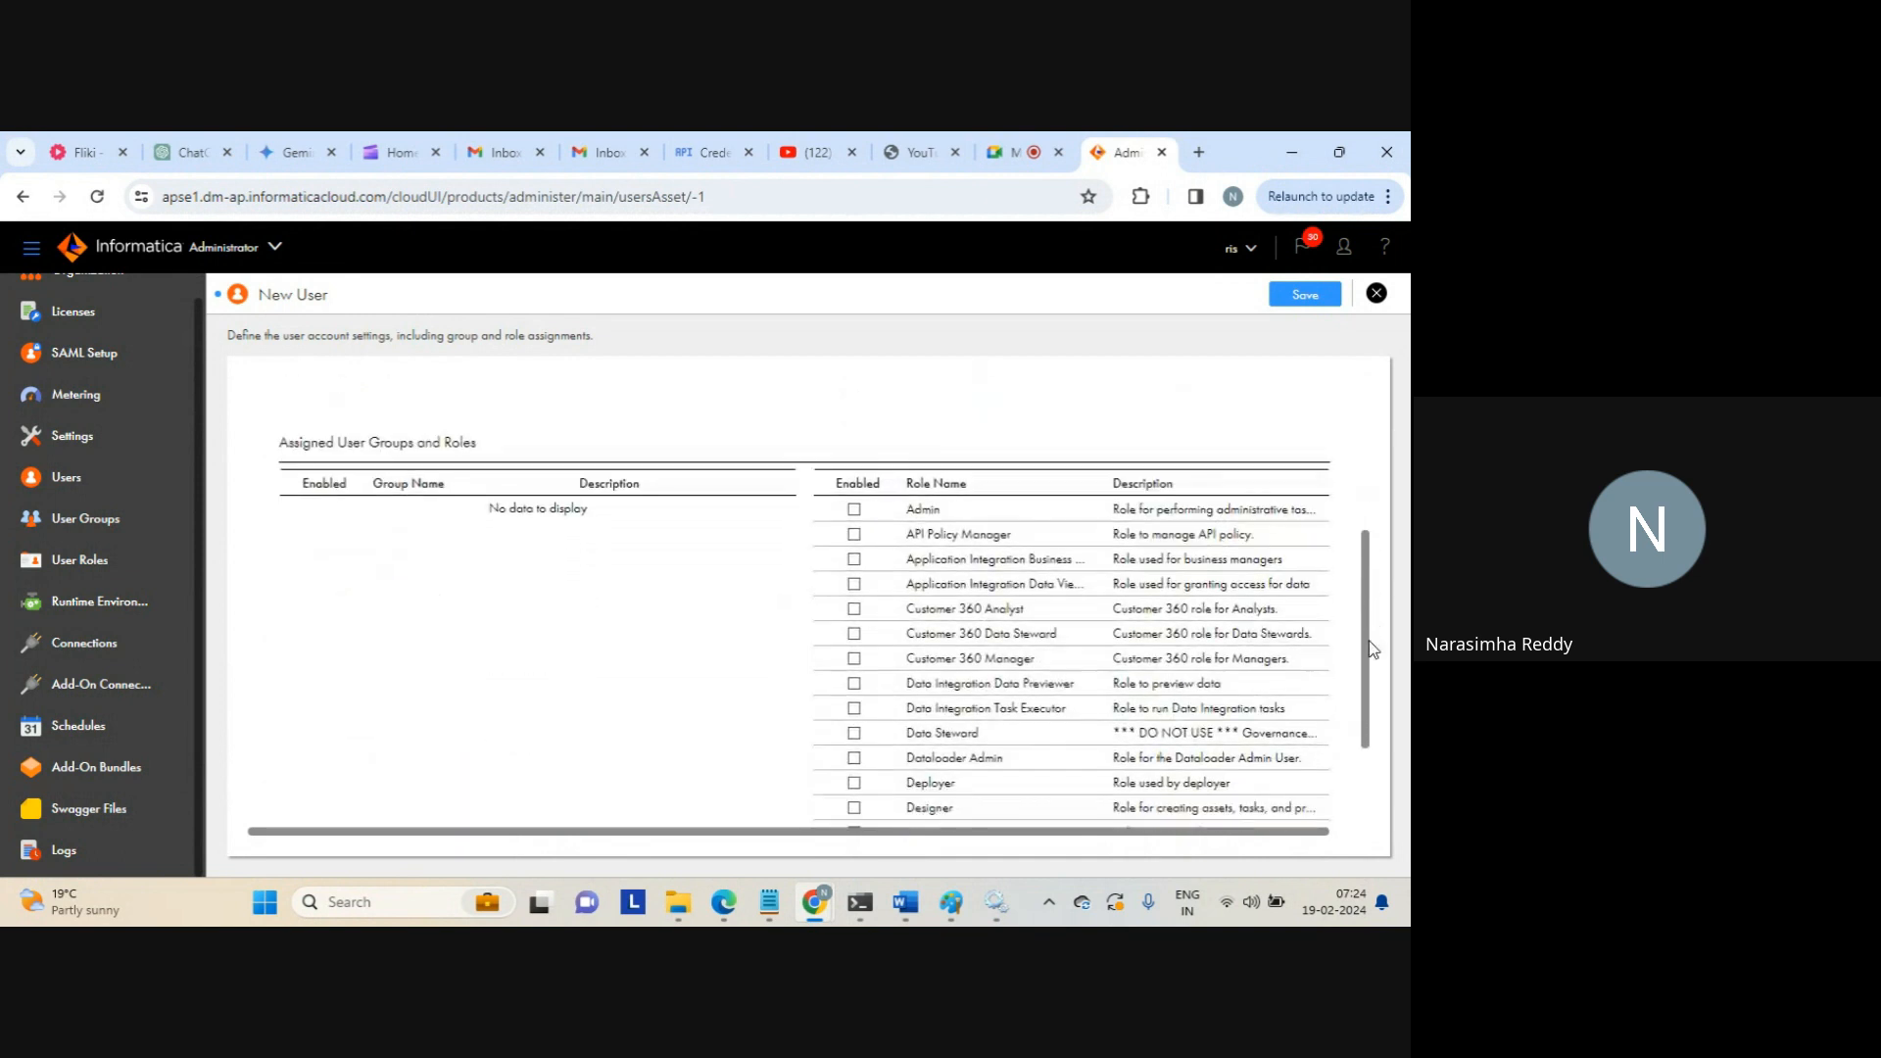
Give the user Admin, Data Previewer, Service Consumer, Monitor and Designer roles, then save and close
click(854, 511)
drag(1369, 610, 1362, 705)
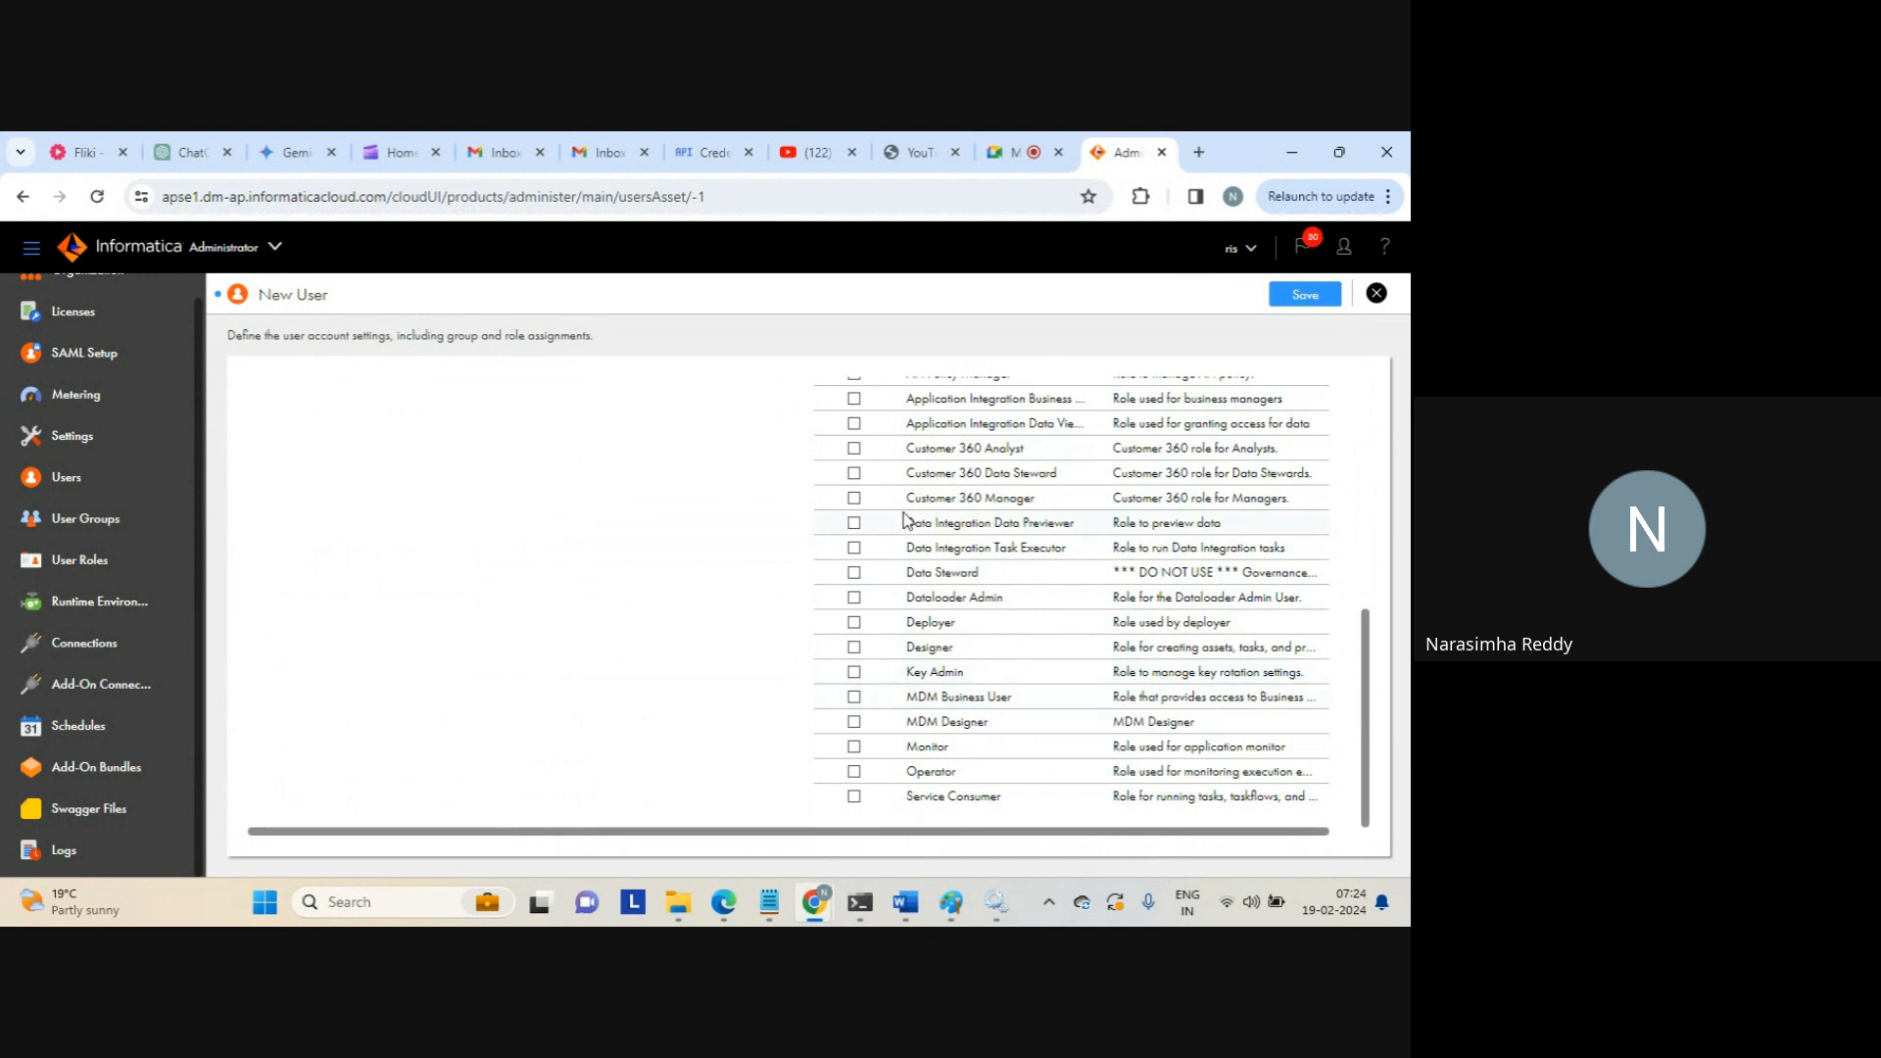
click(853, 522)
click(854, 797)
click(853, 747)
click(854, 647)
drag(1363, 664, 1353, 549)
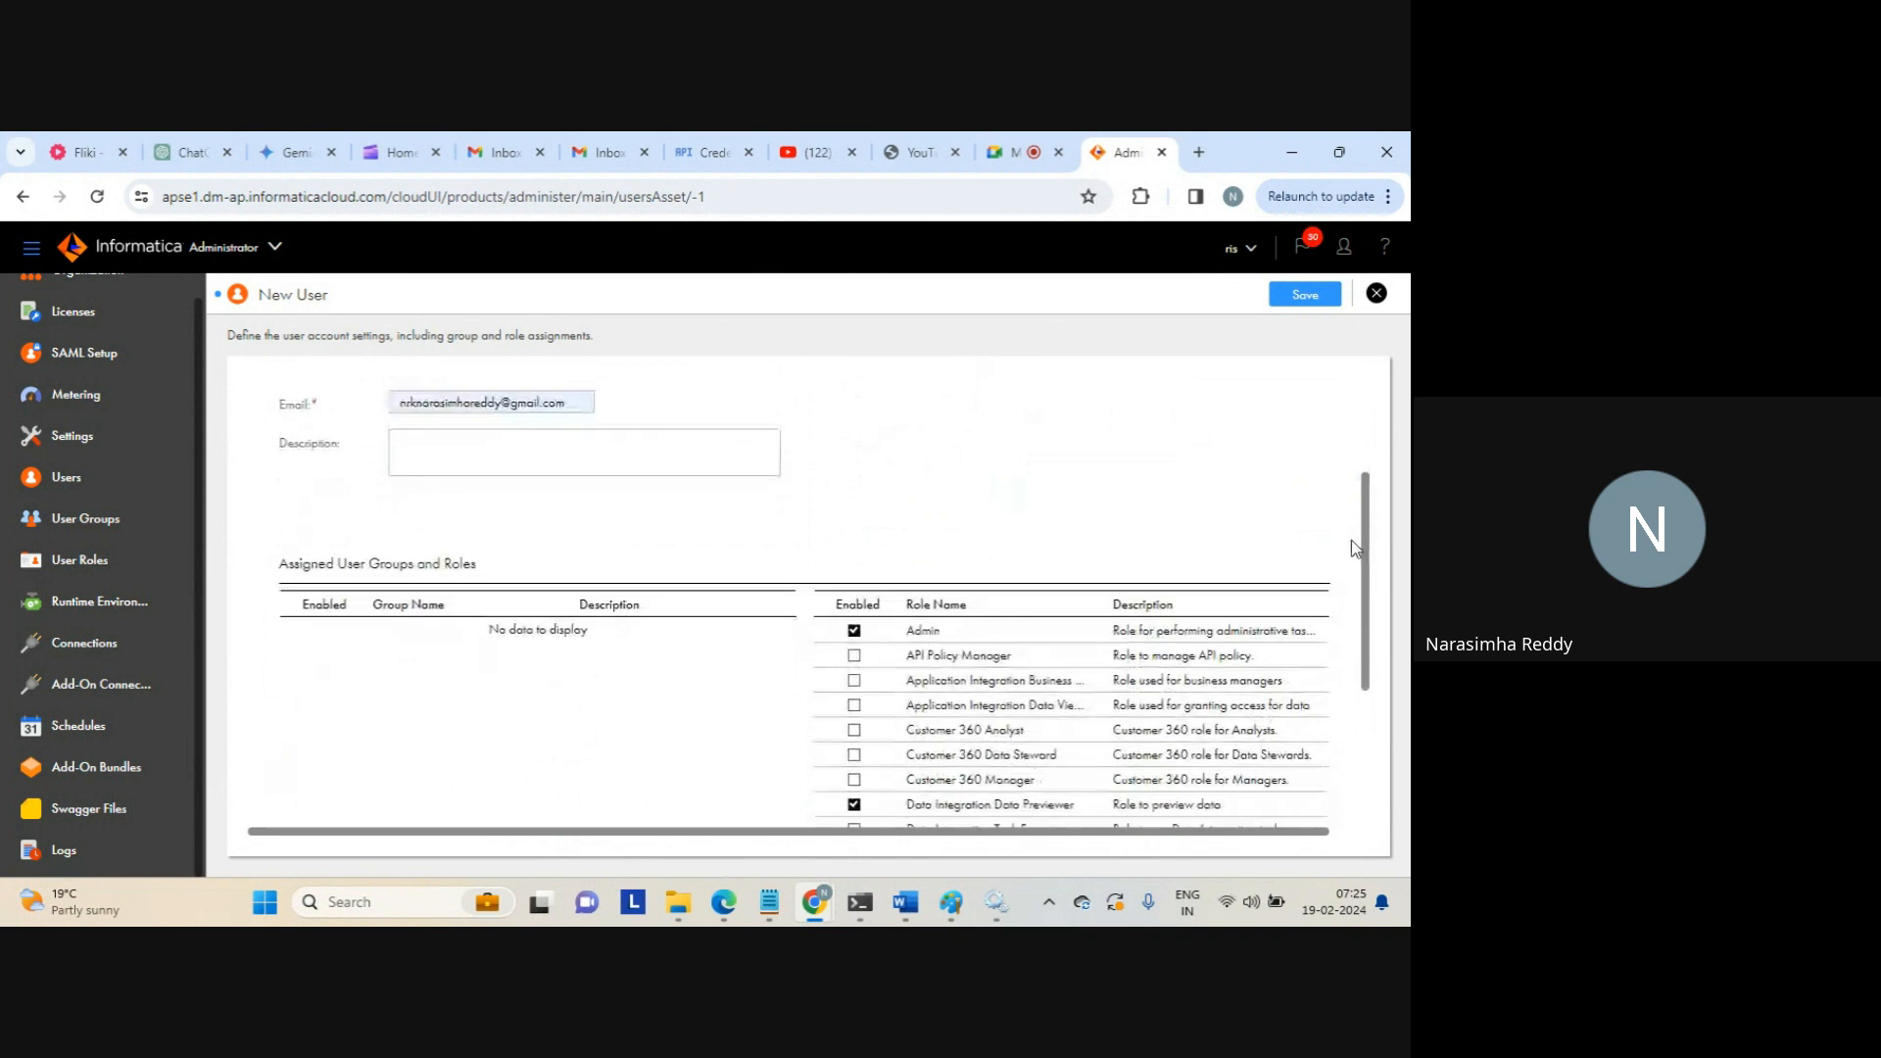
click(1313, 299)
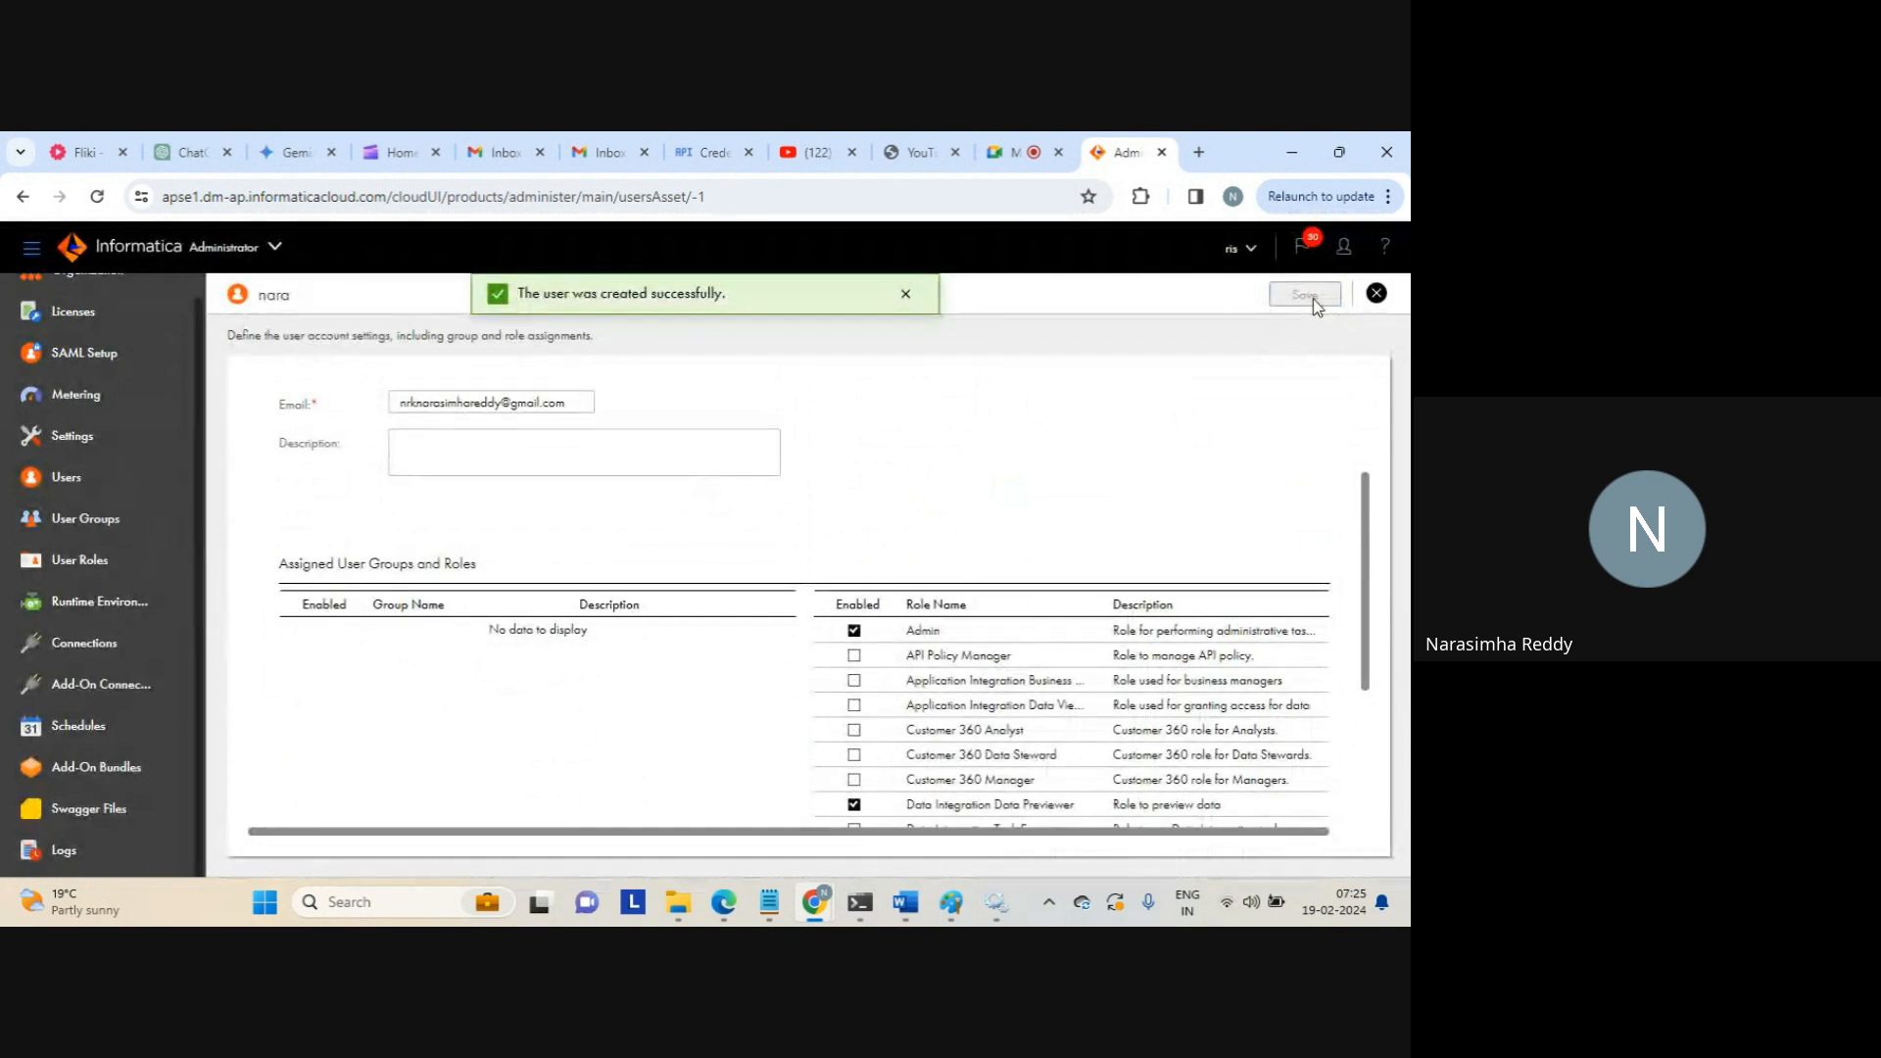
click(1372, 300)
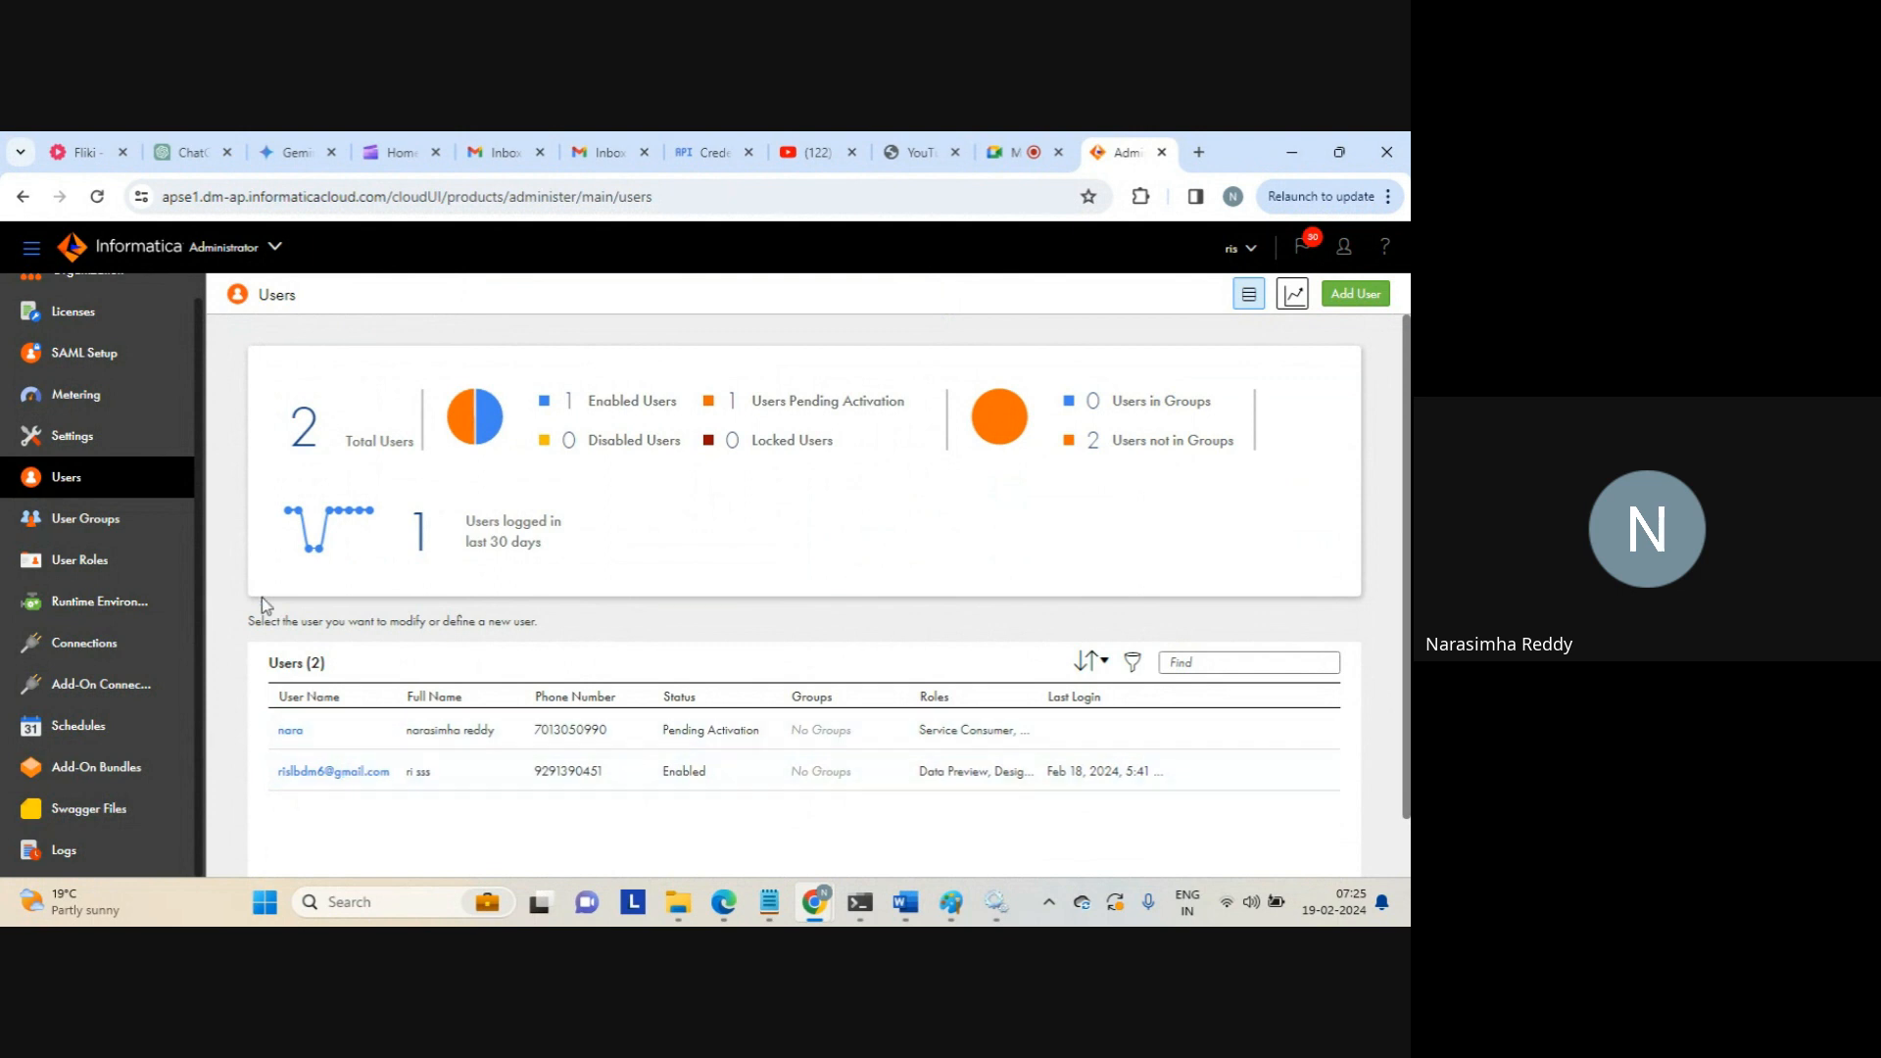
Go to User Groups, which currently lists zero groups
click(98, 522)
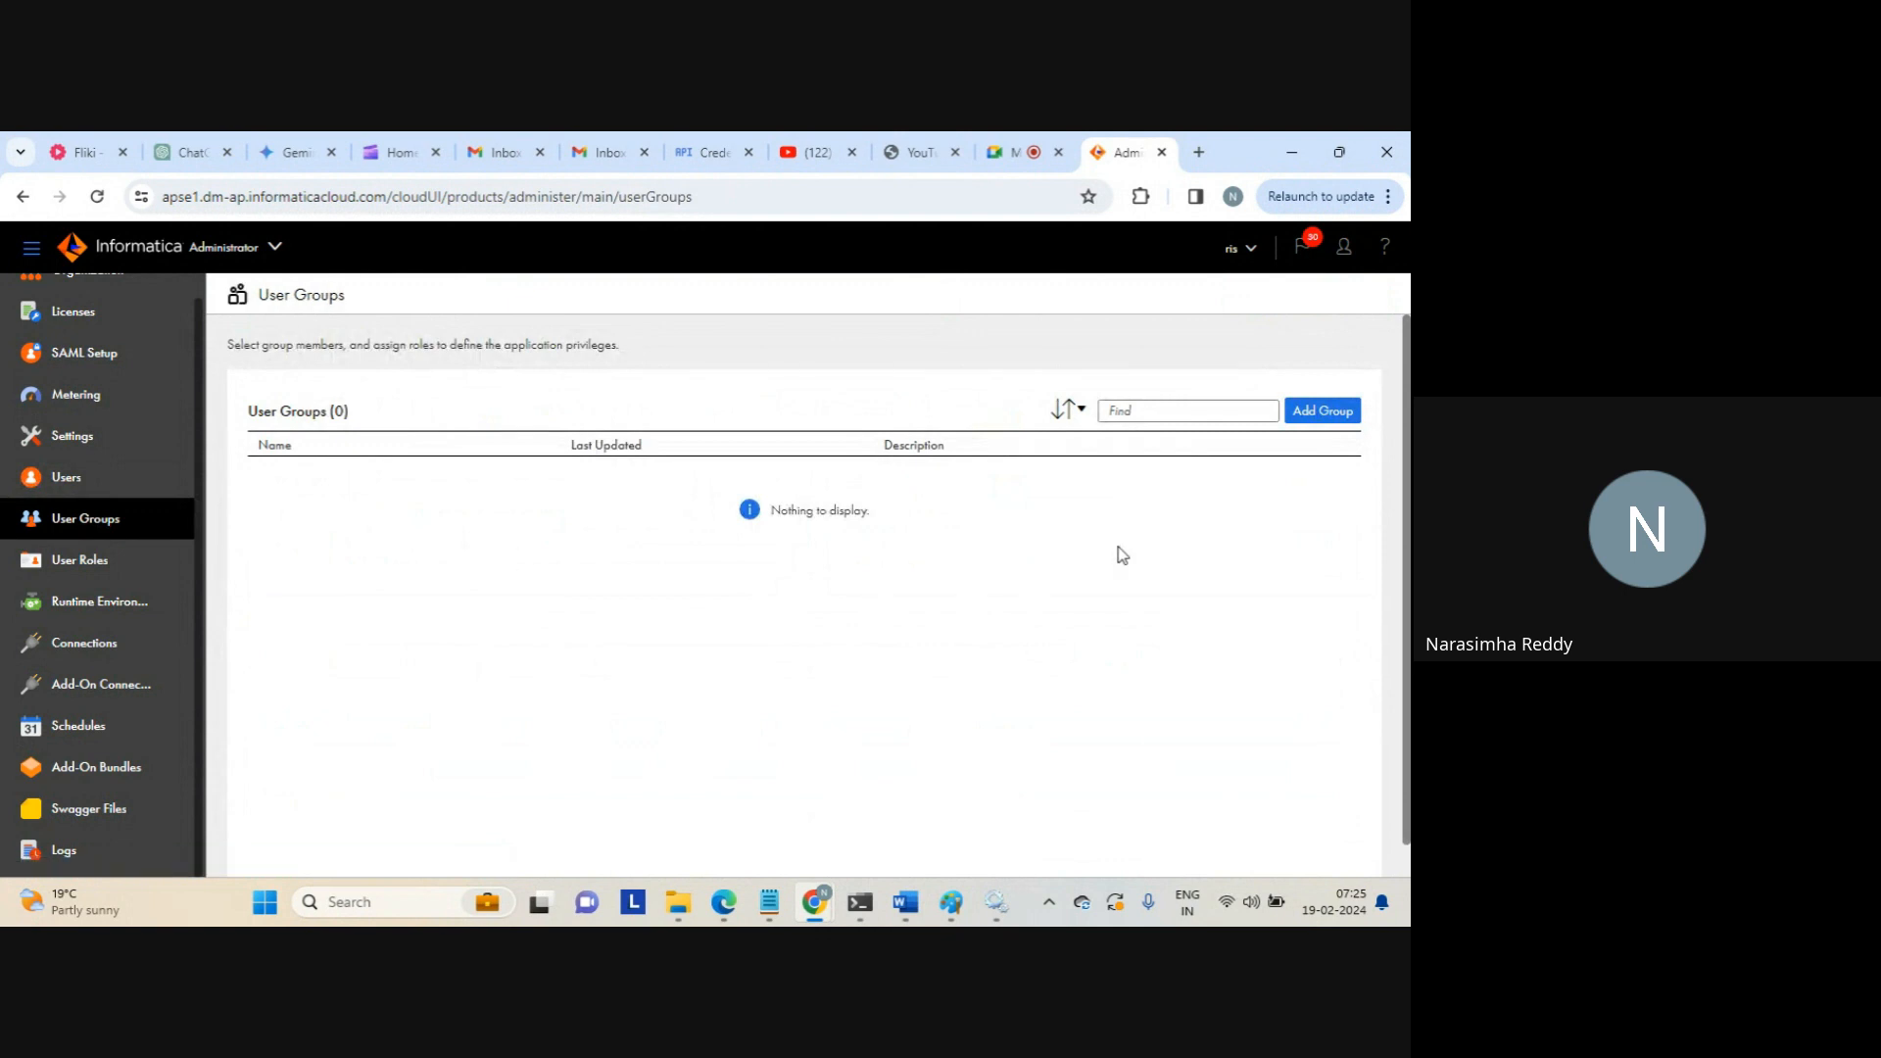
Start a new user group named dev_grp
click(1324, 412)
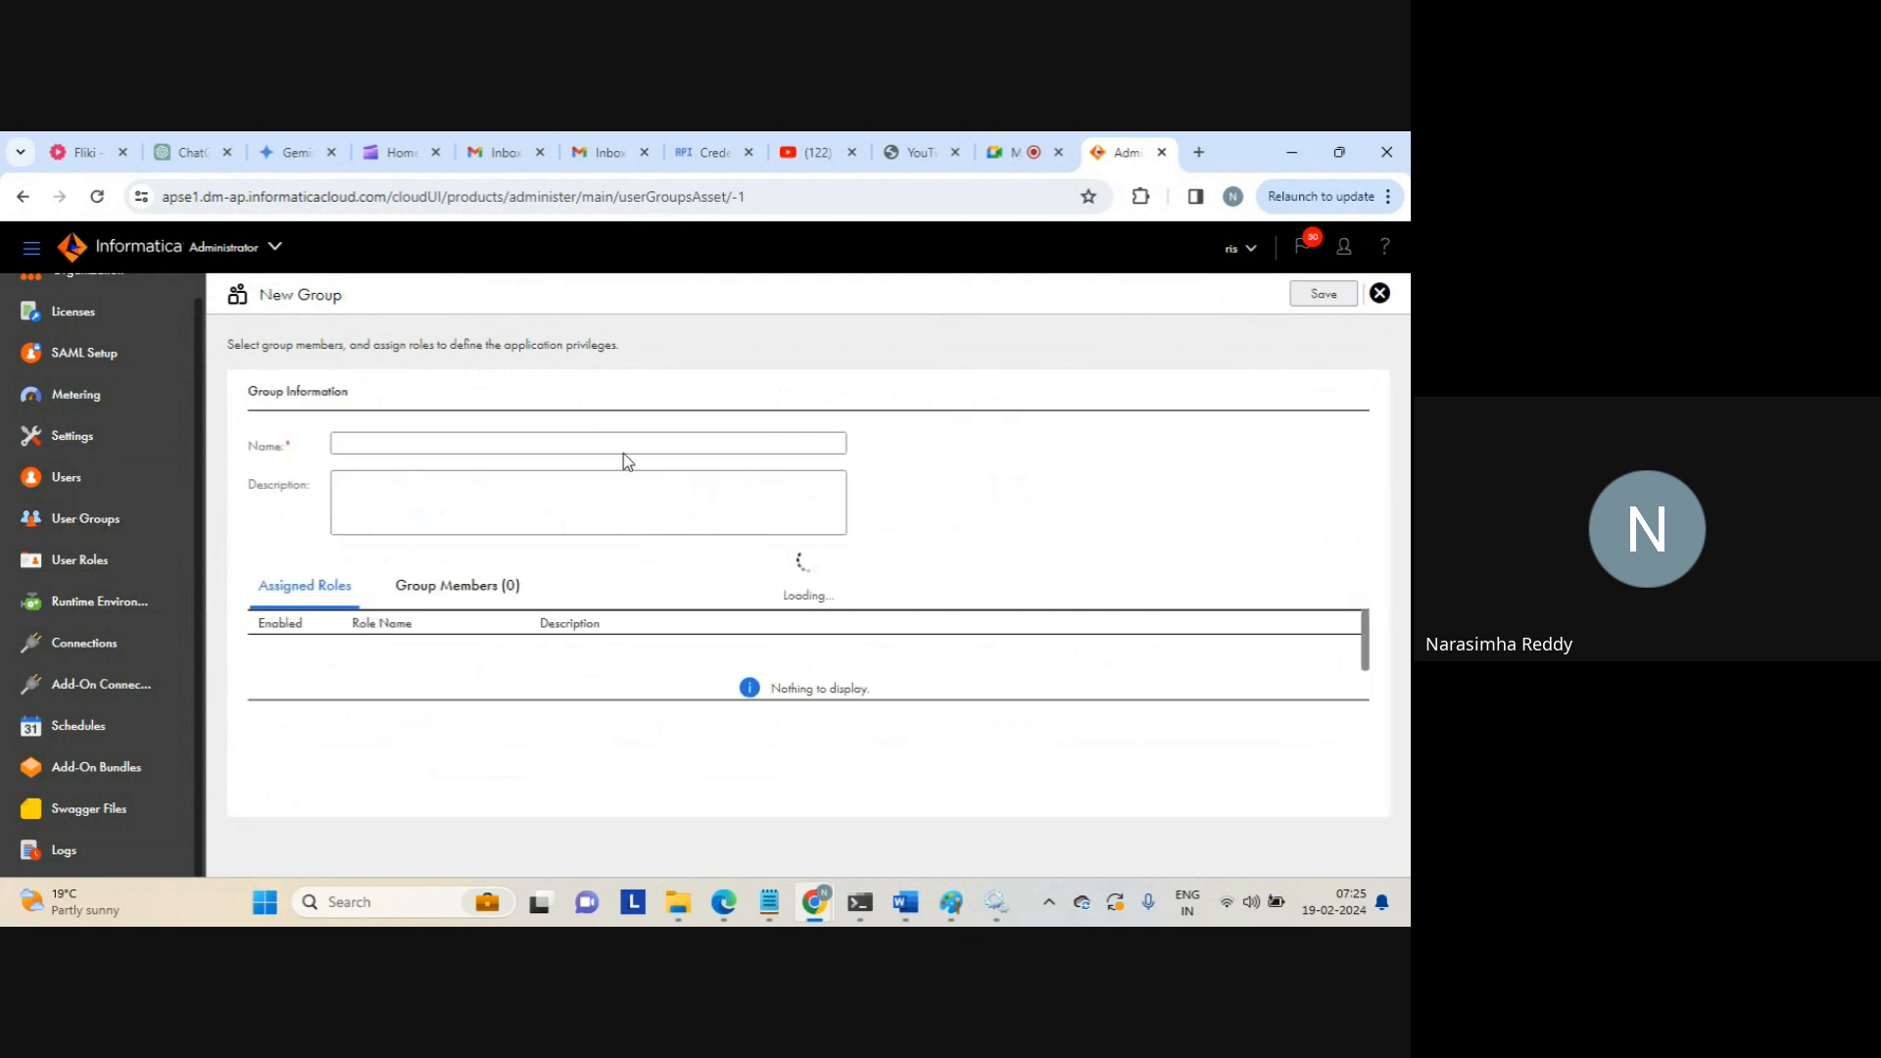
click(556, 443)
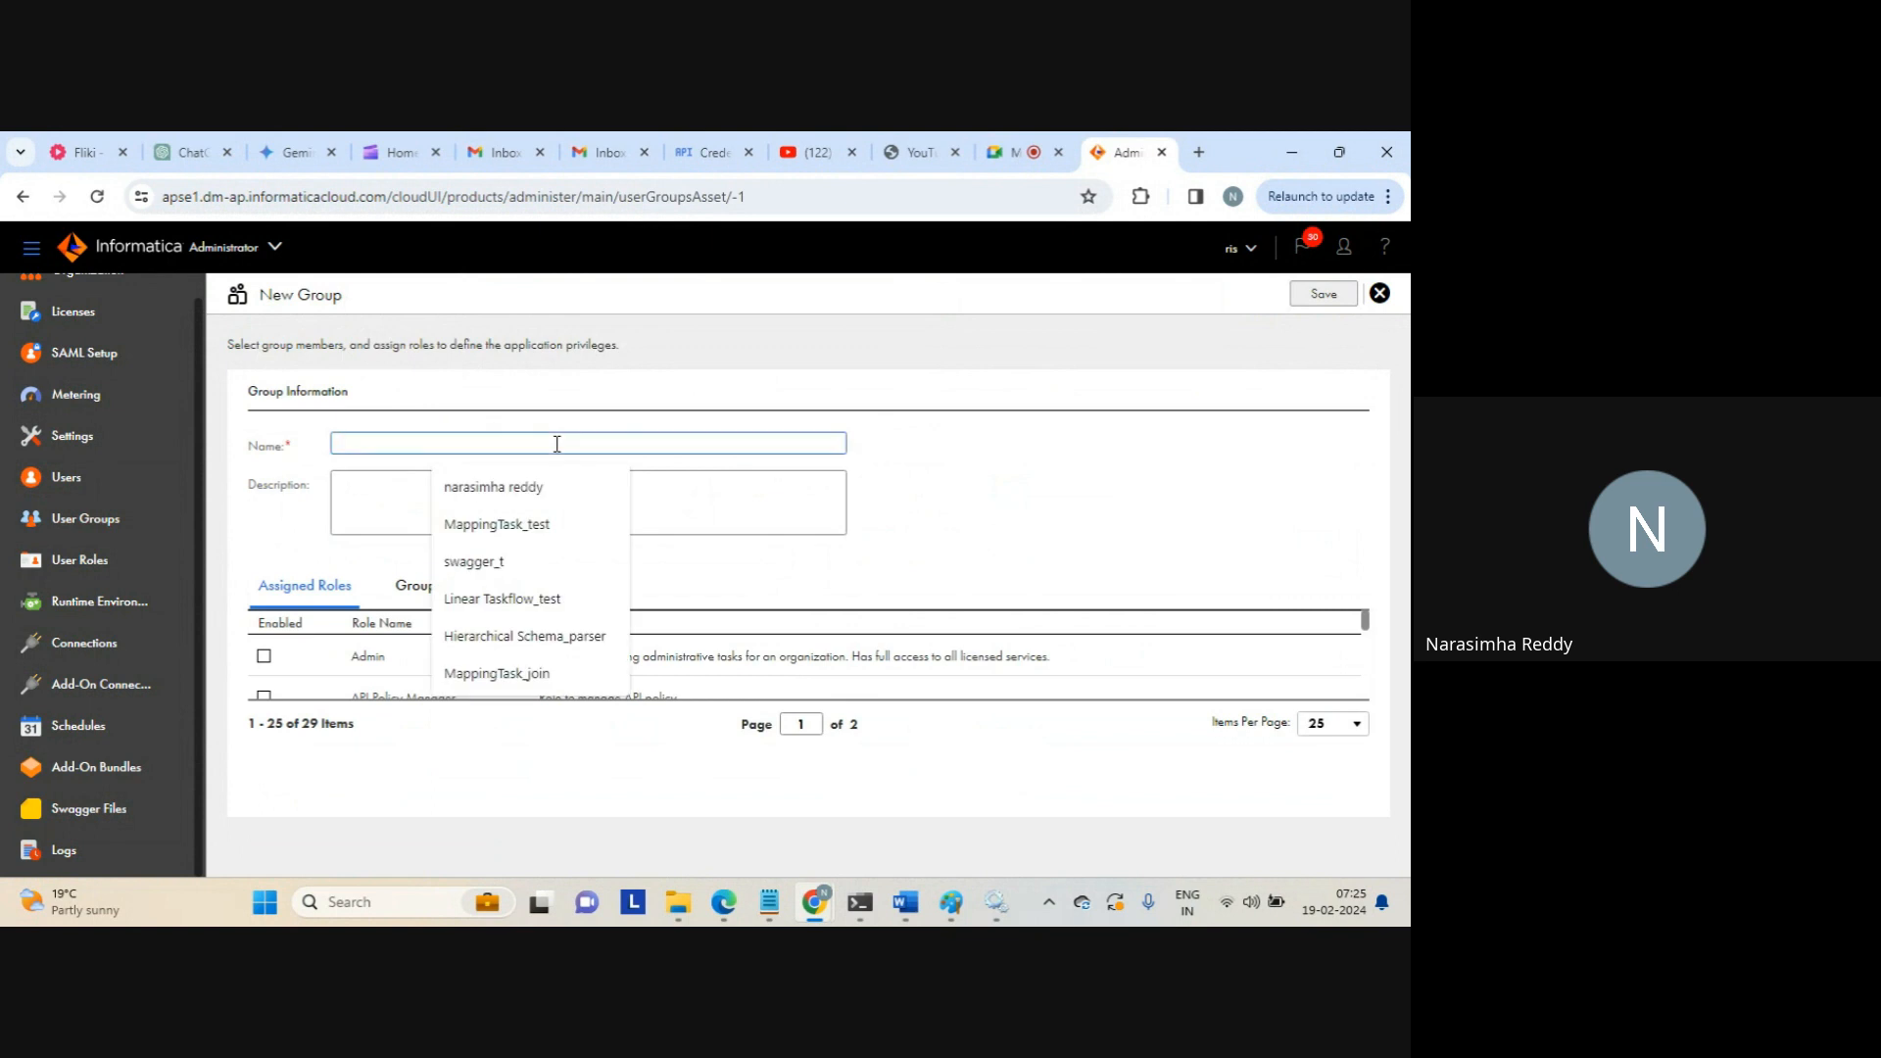
text(dev_)
text(grp)
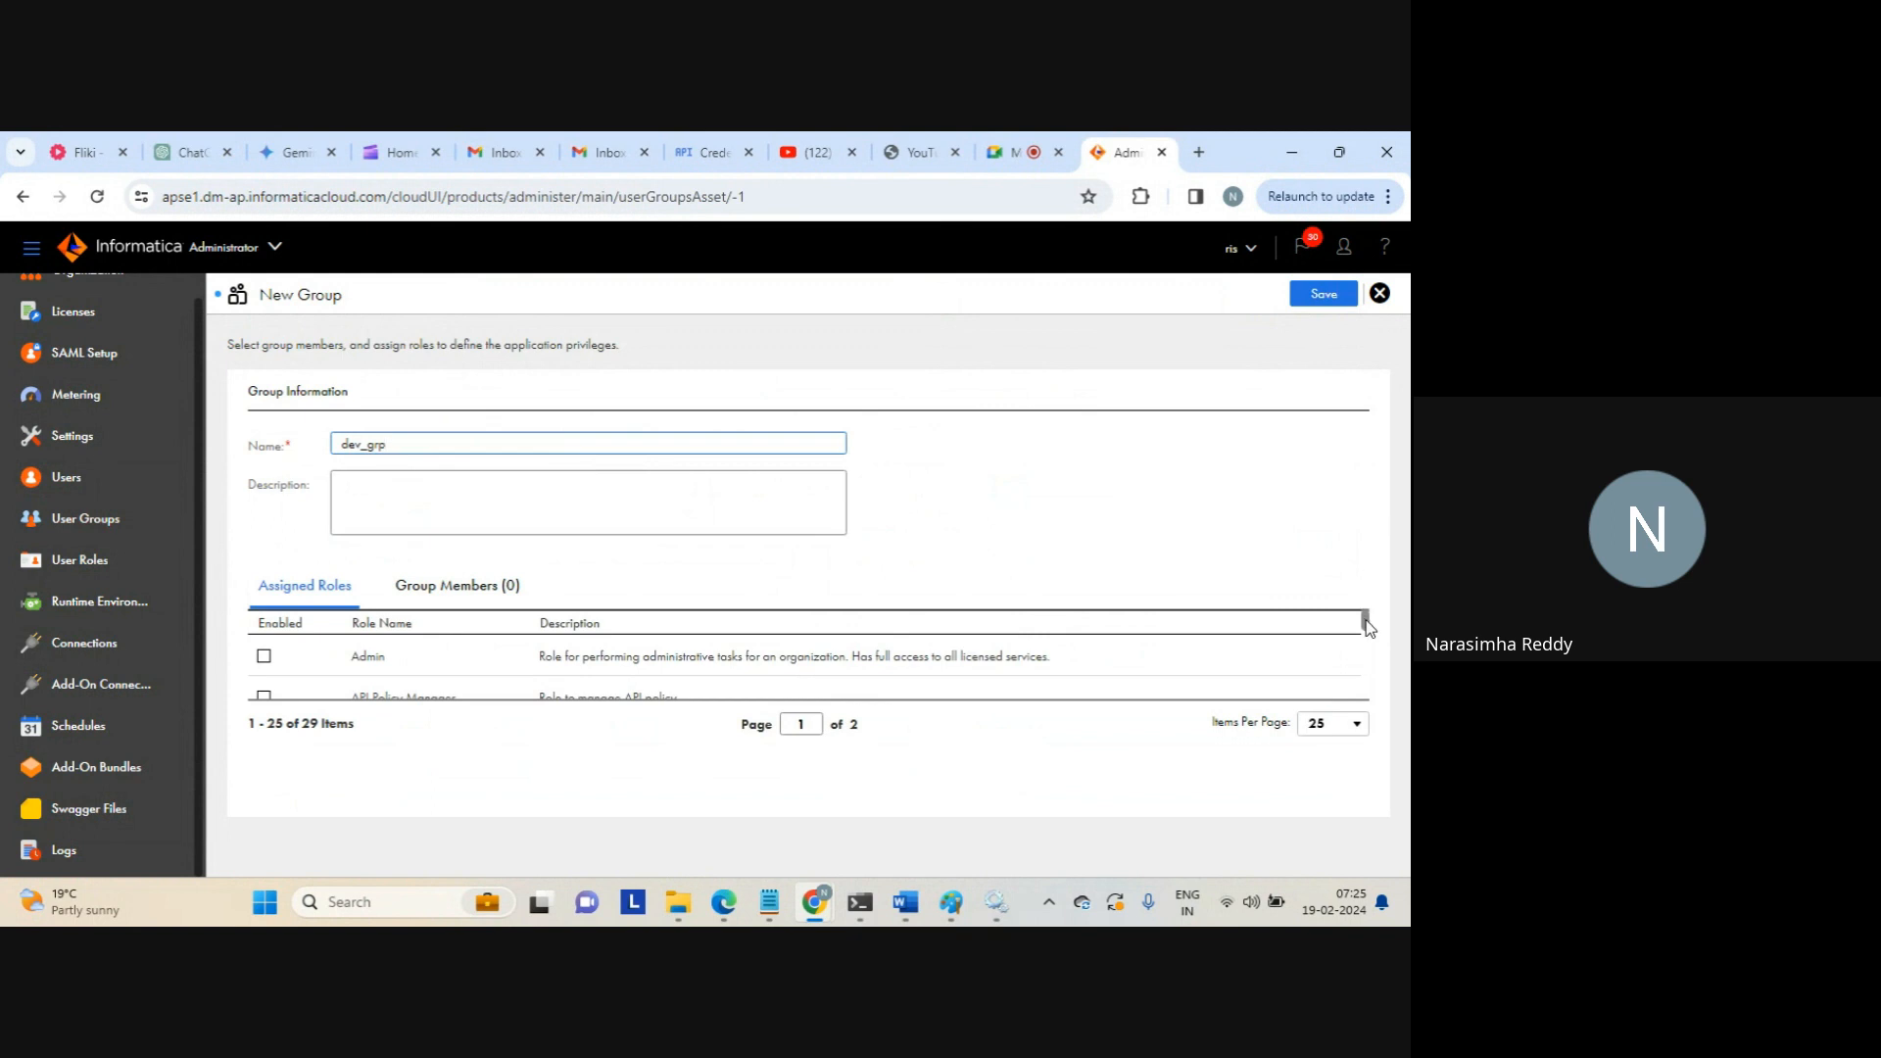
drag(1366, 623, 1365, 617)
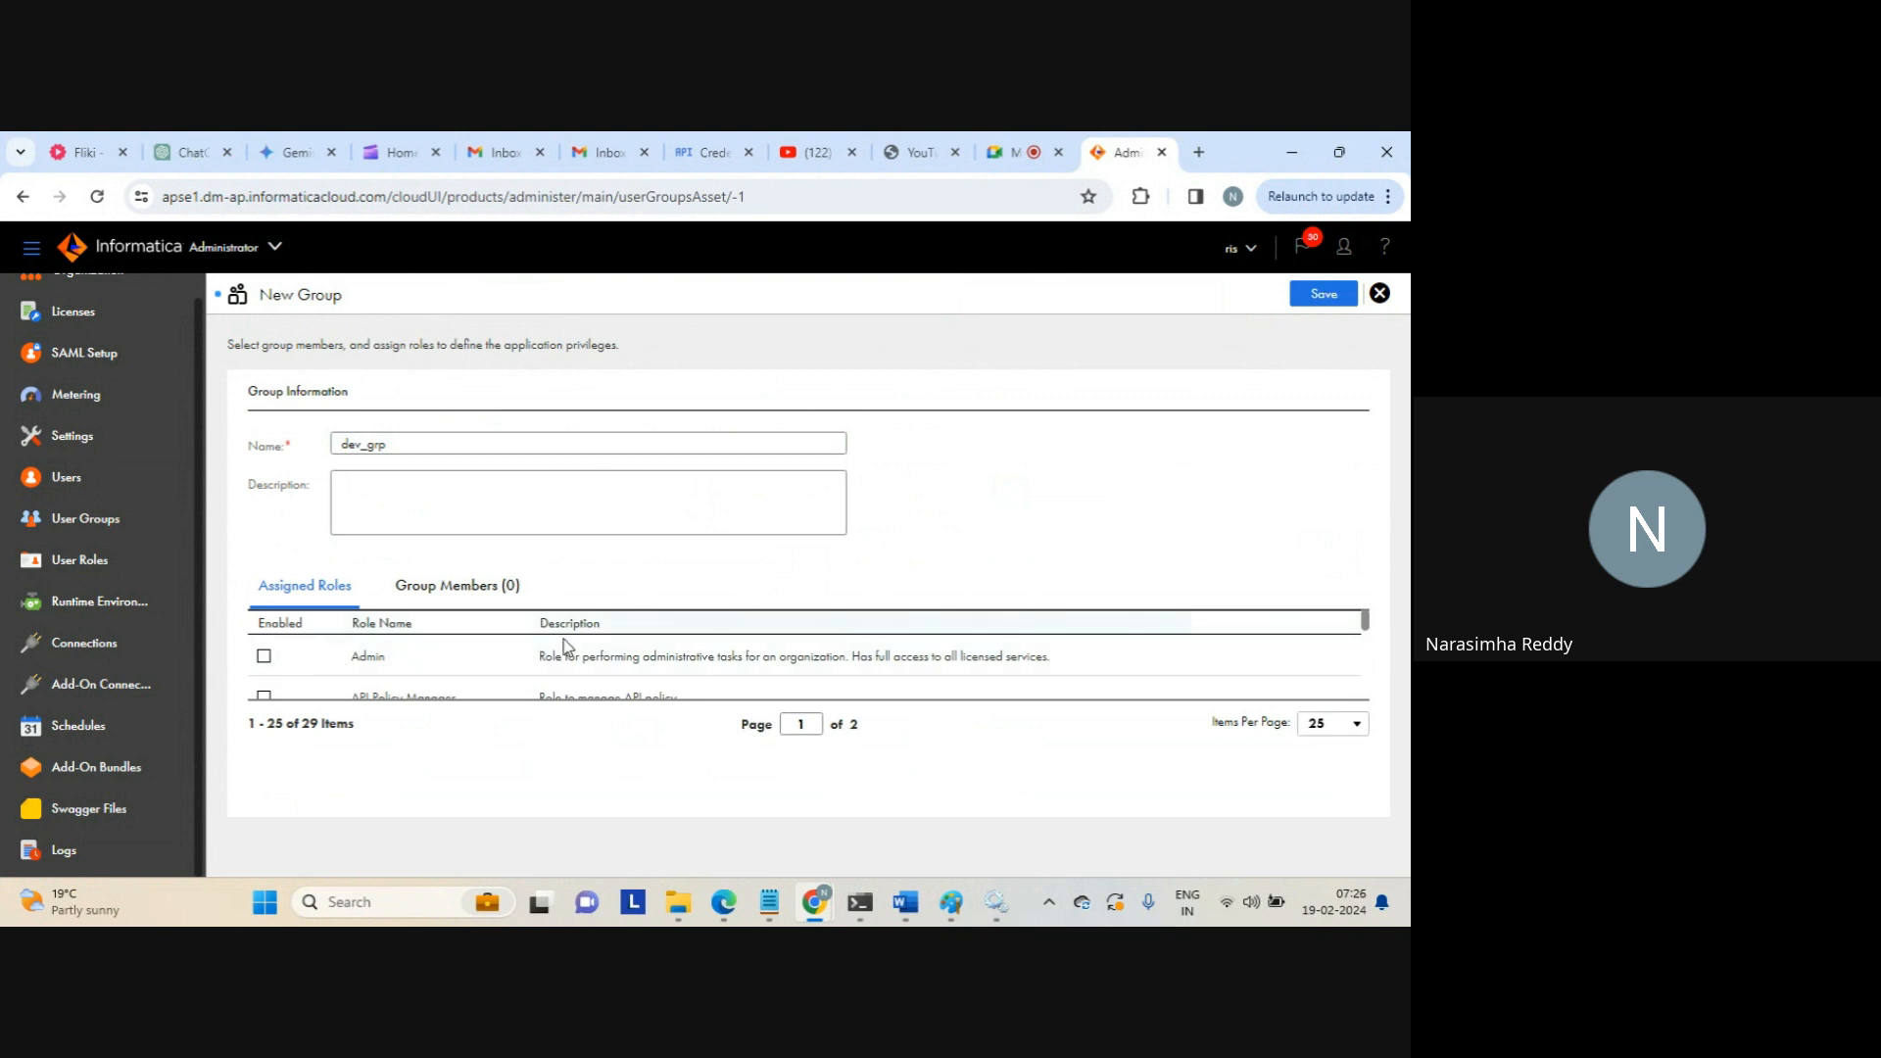
Enable the Admin, Data Integration Task Executor, Data Preview, Data Steward and Designer roles
click(263, 657)
drag(1367, 618, 1363, 632)
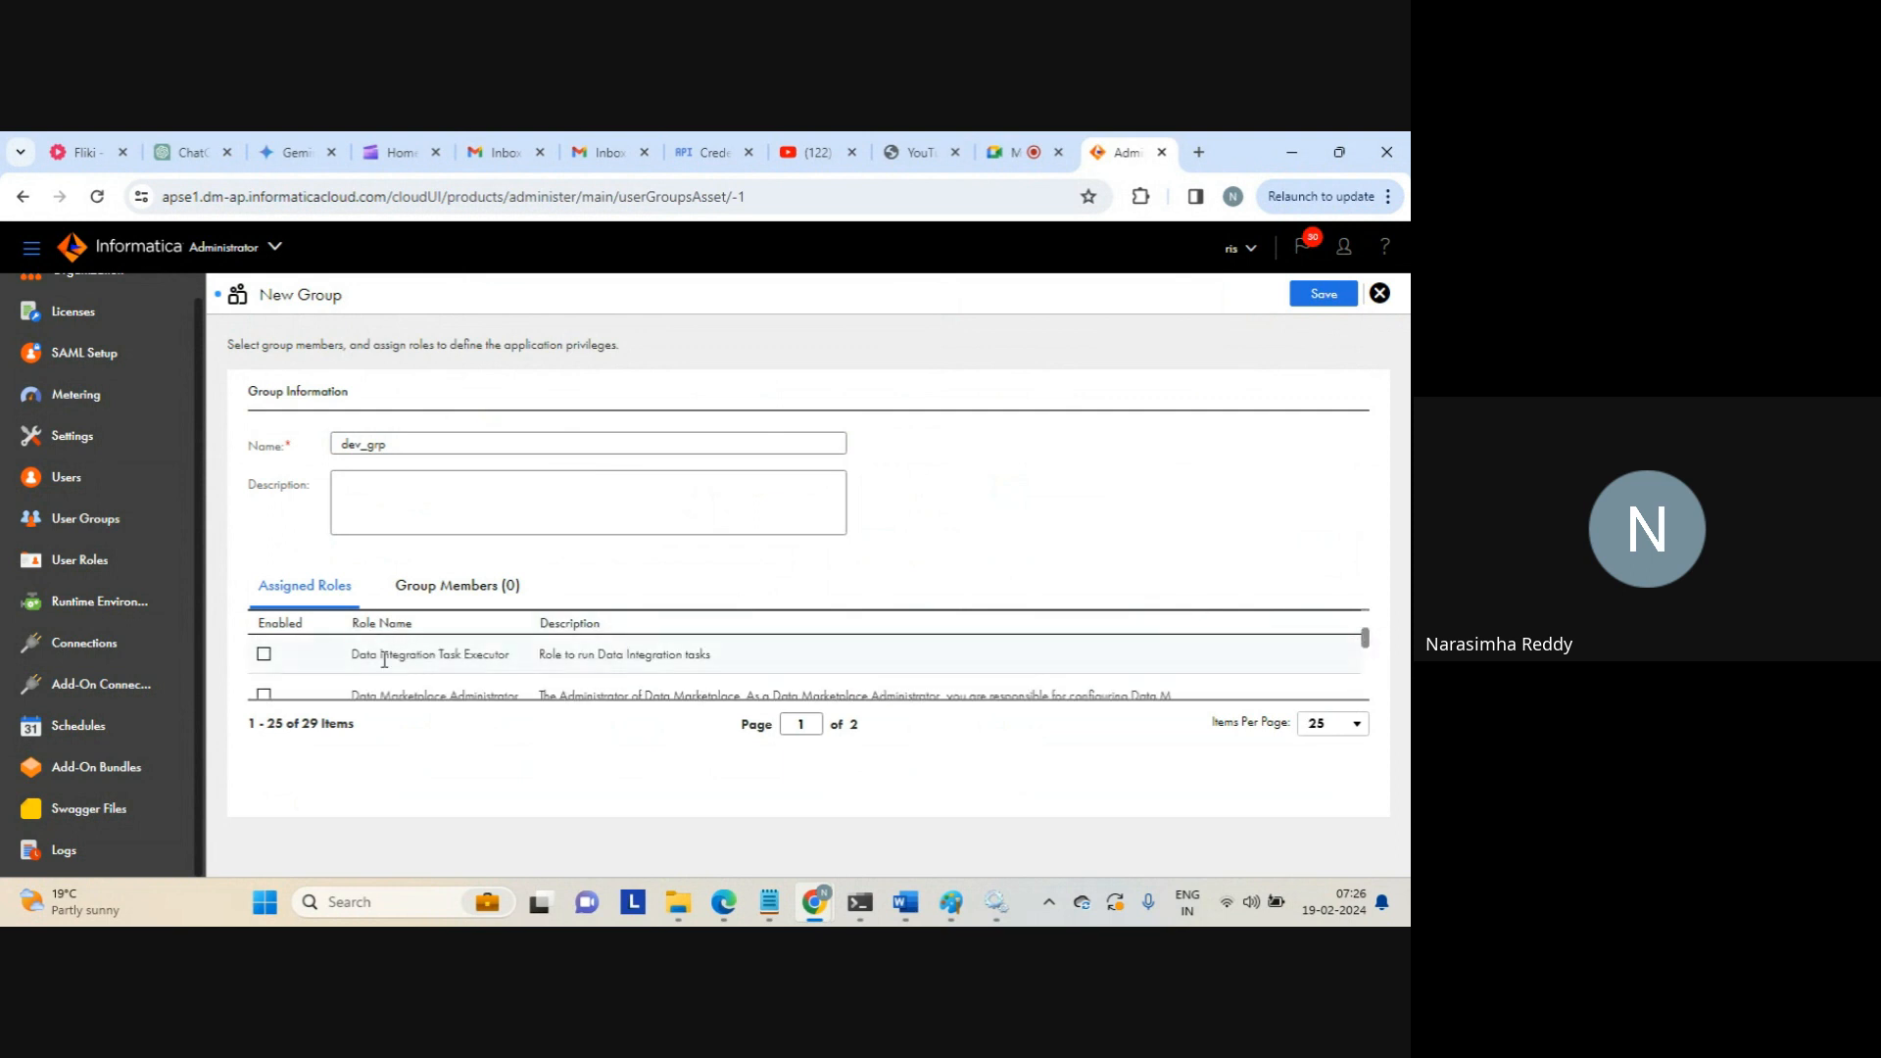
click(264, 655)
drag(1368, 644, 1365, 666)
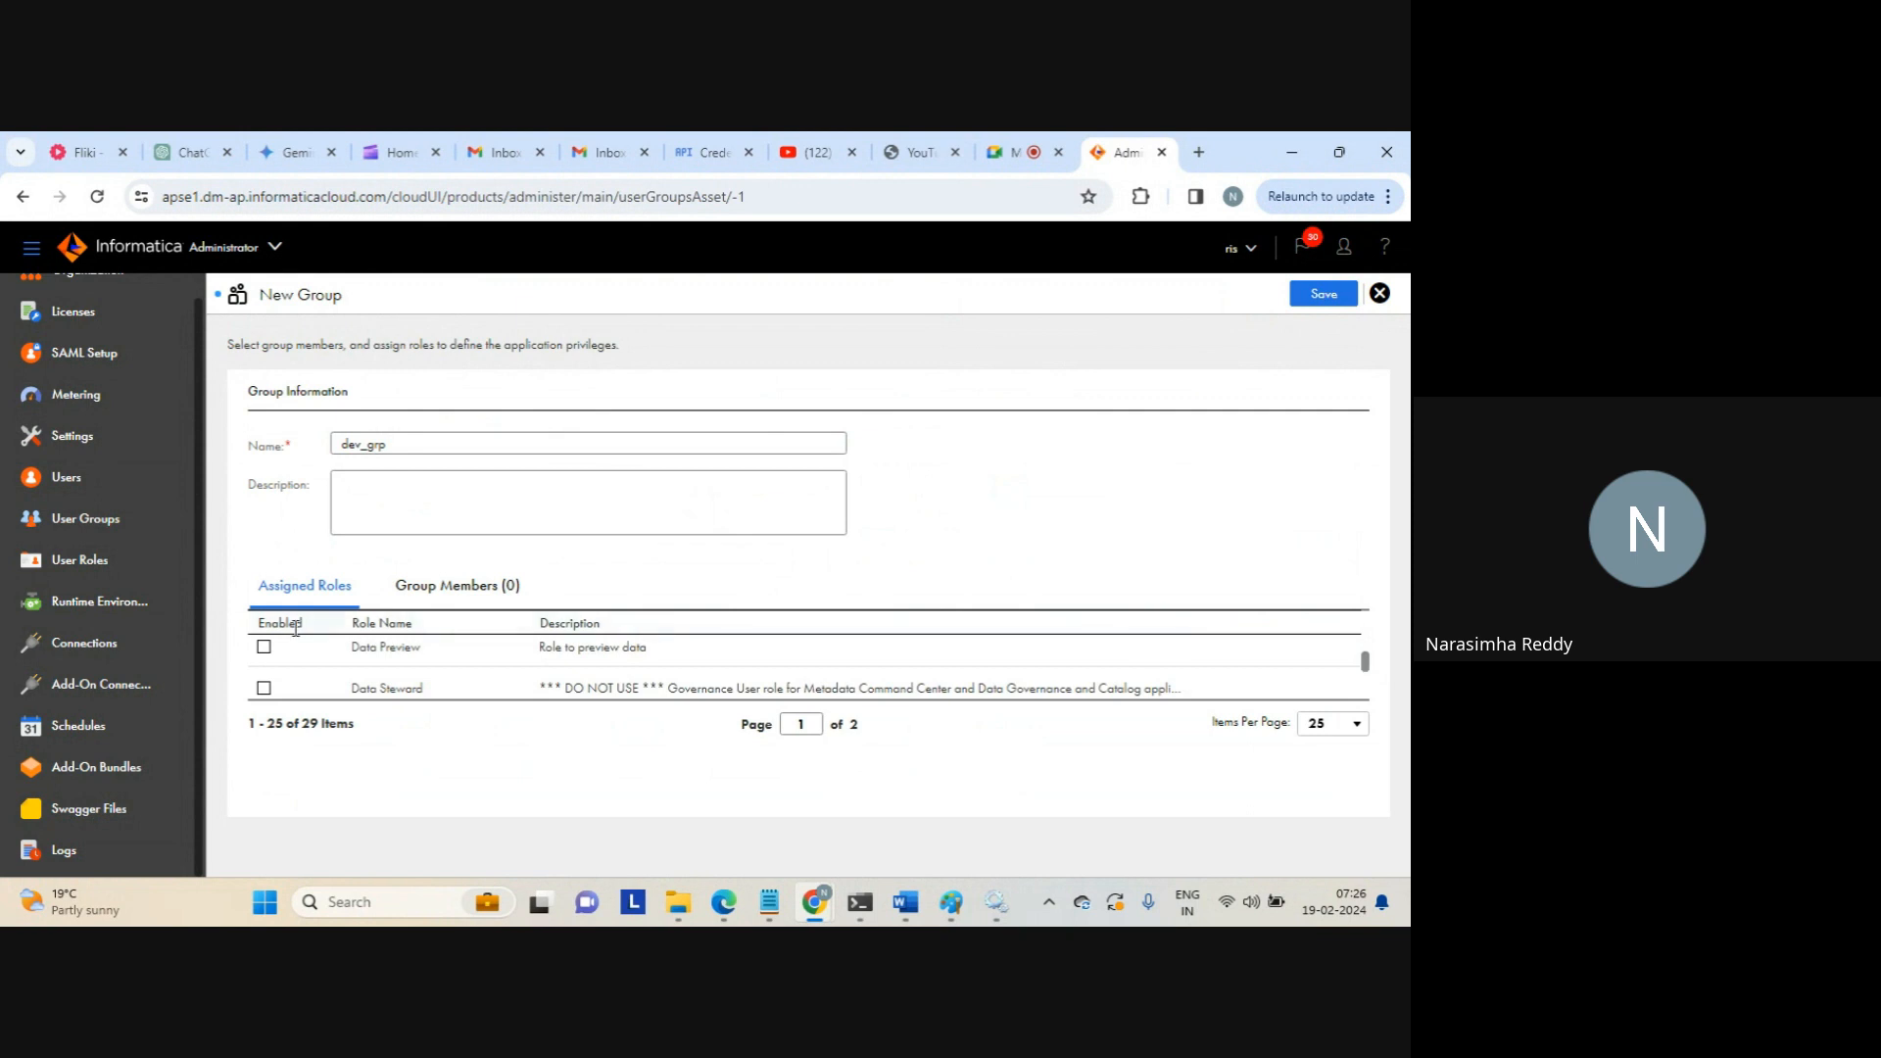
click(266, 648)
click(265, 688)
scroll(1367, 669, down, 1)
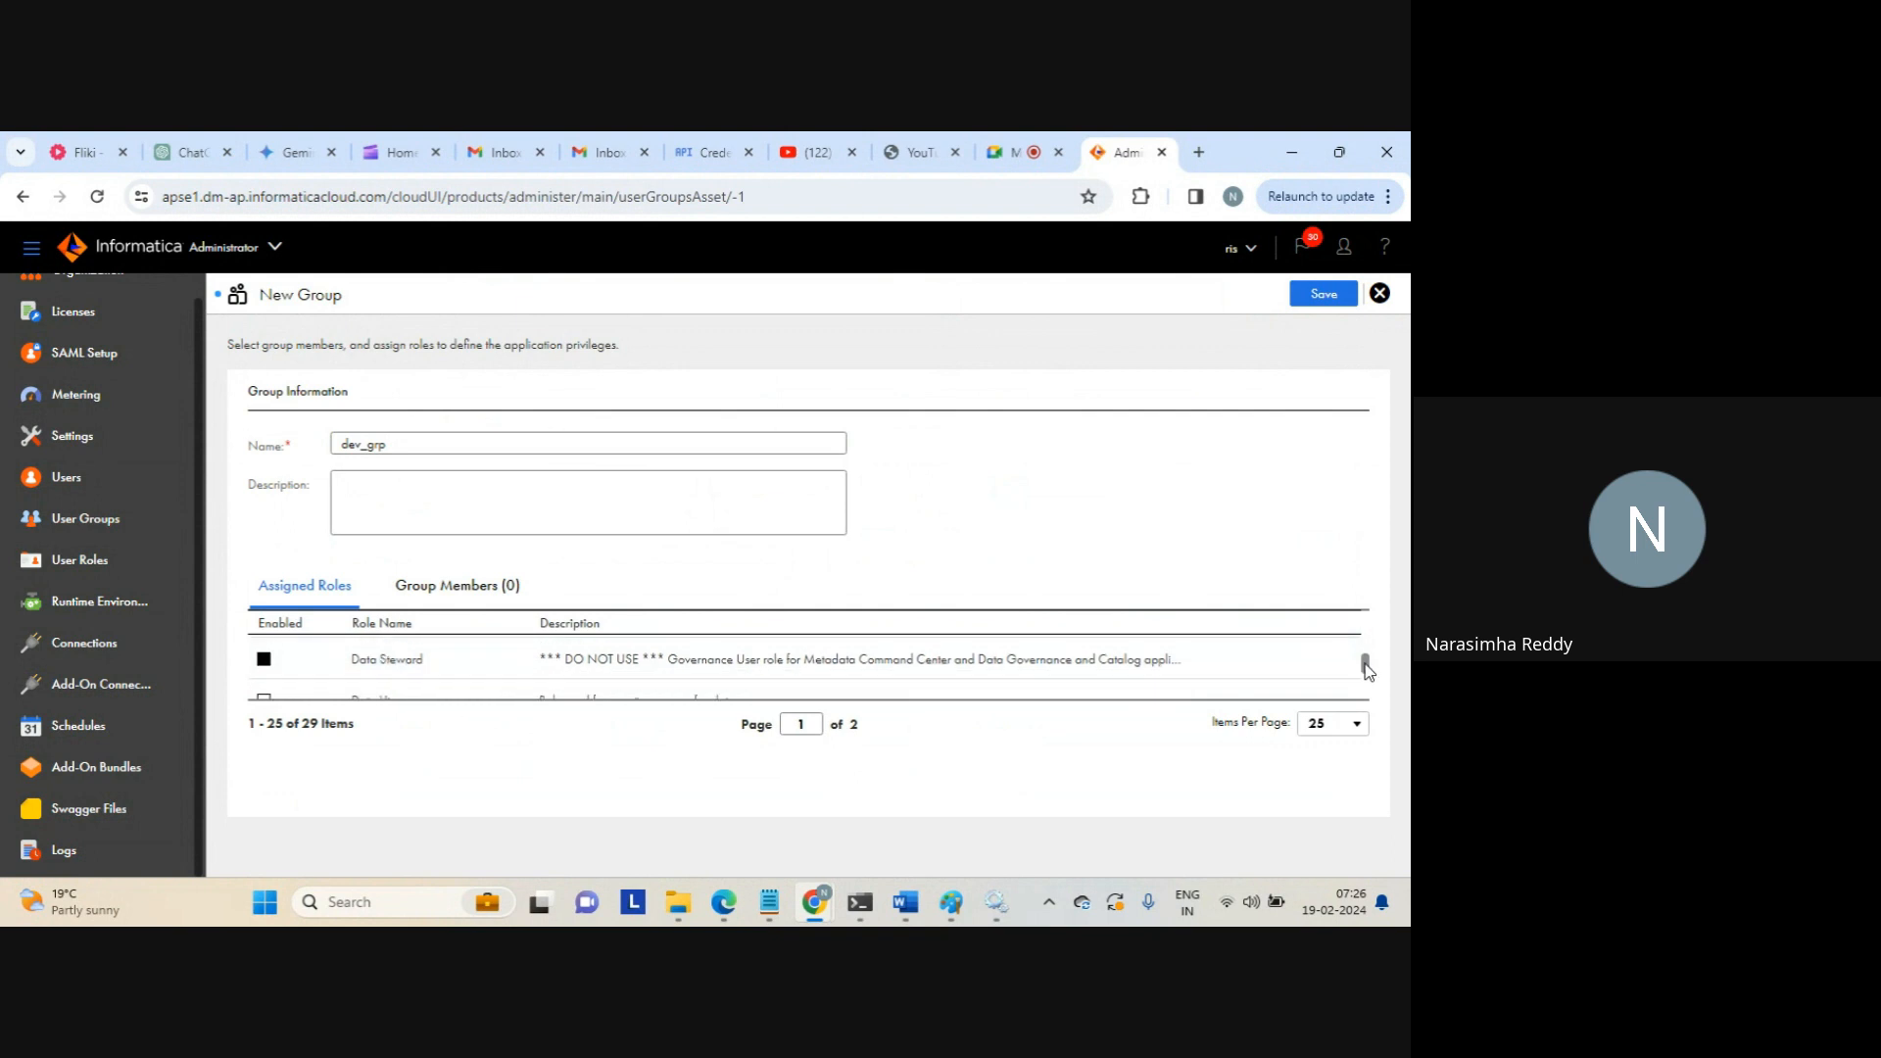
scroll(1367, 669, down, 2)
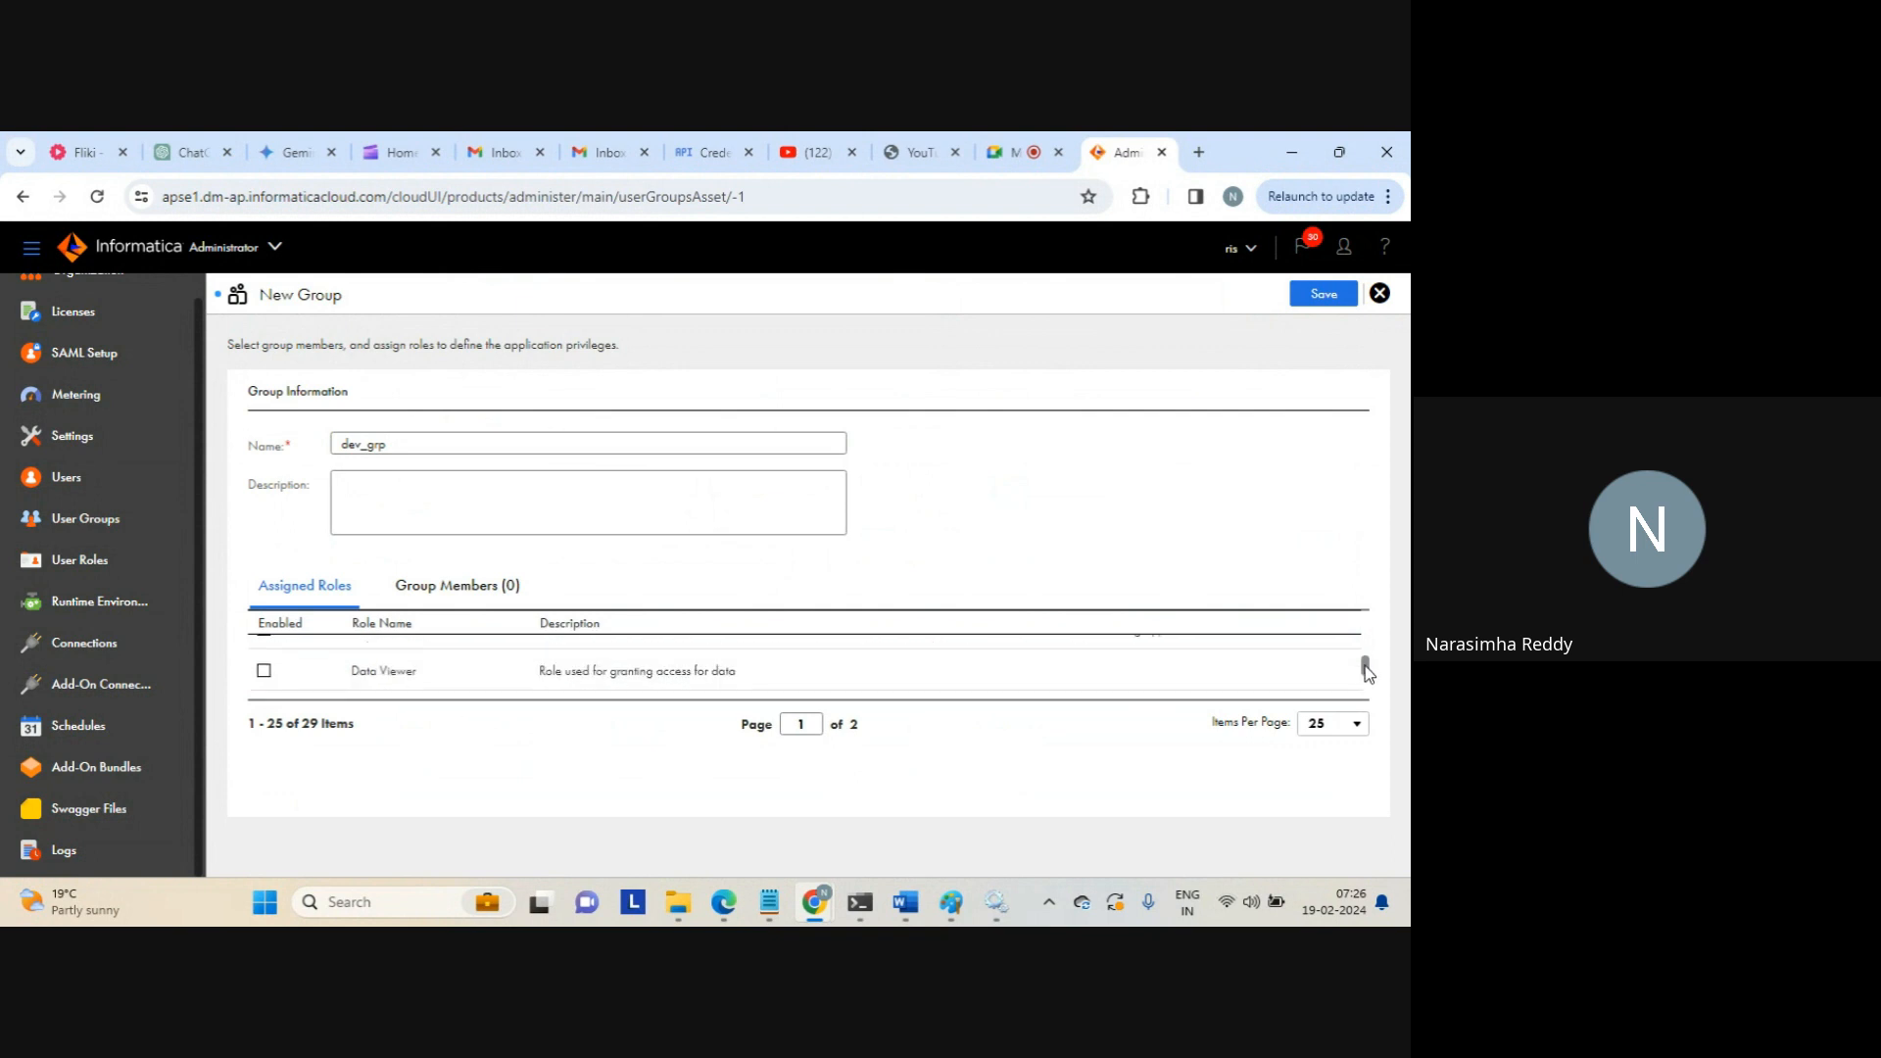
scroll(1365, 674, down, 3)
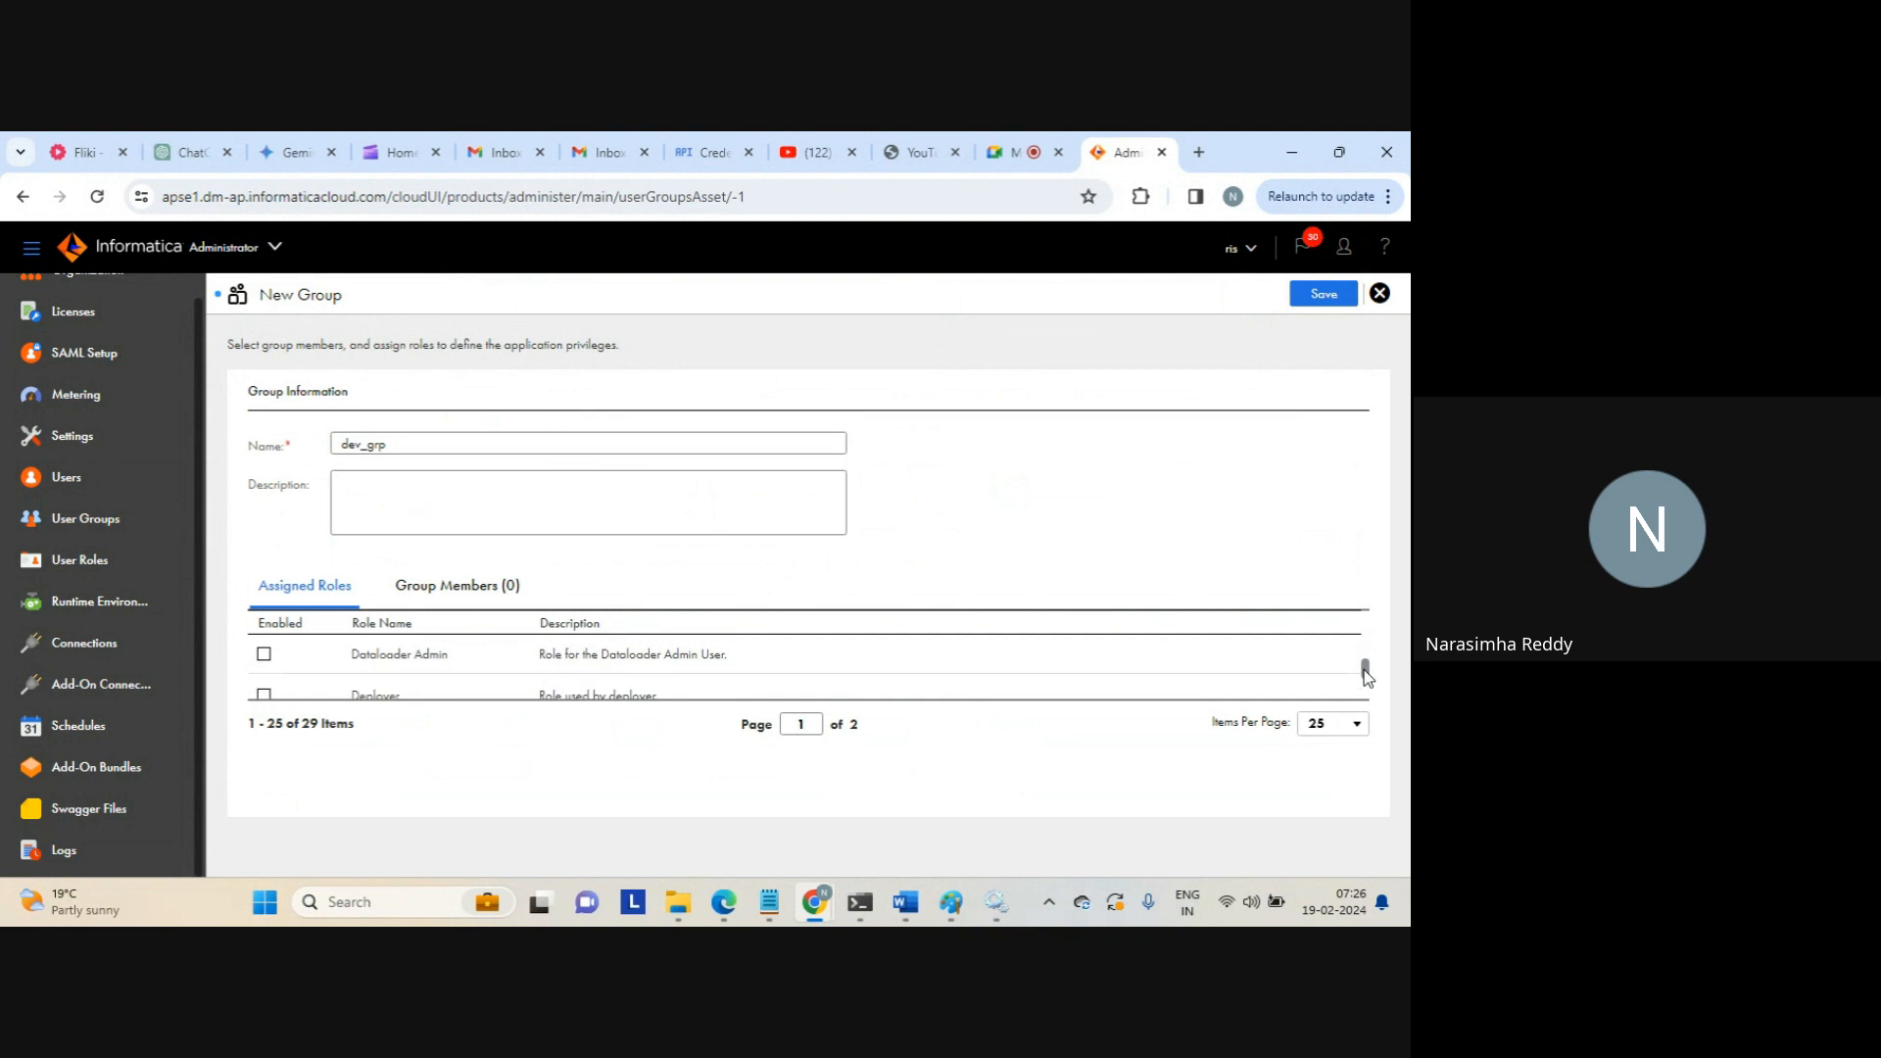
scroll(1362, 676, down, 1)
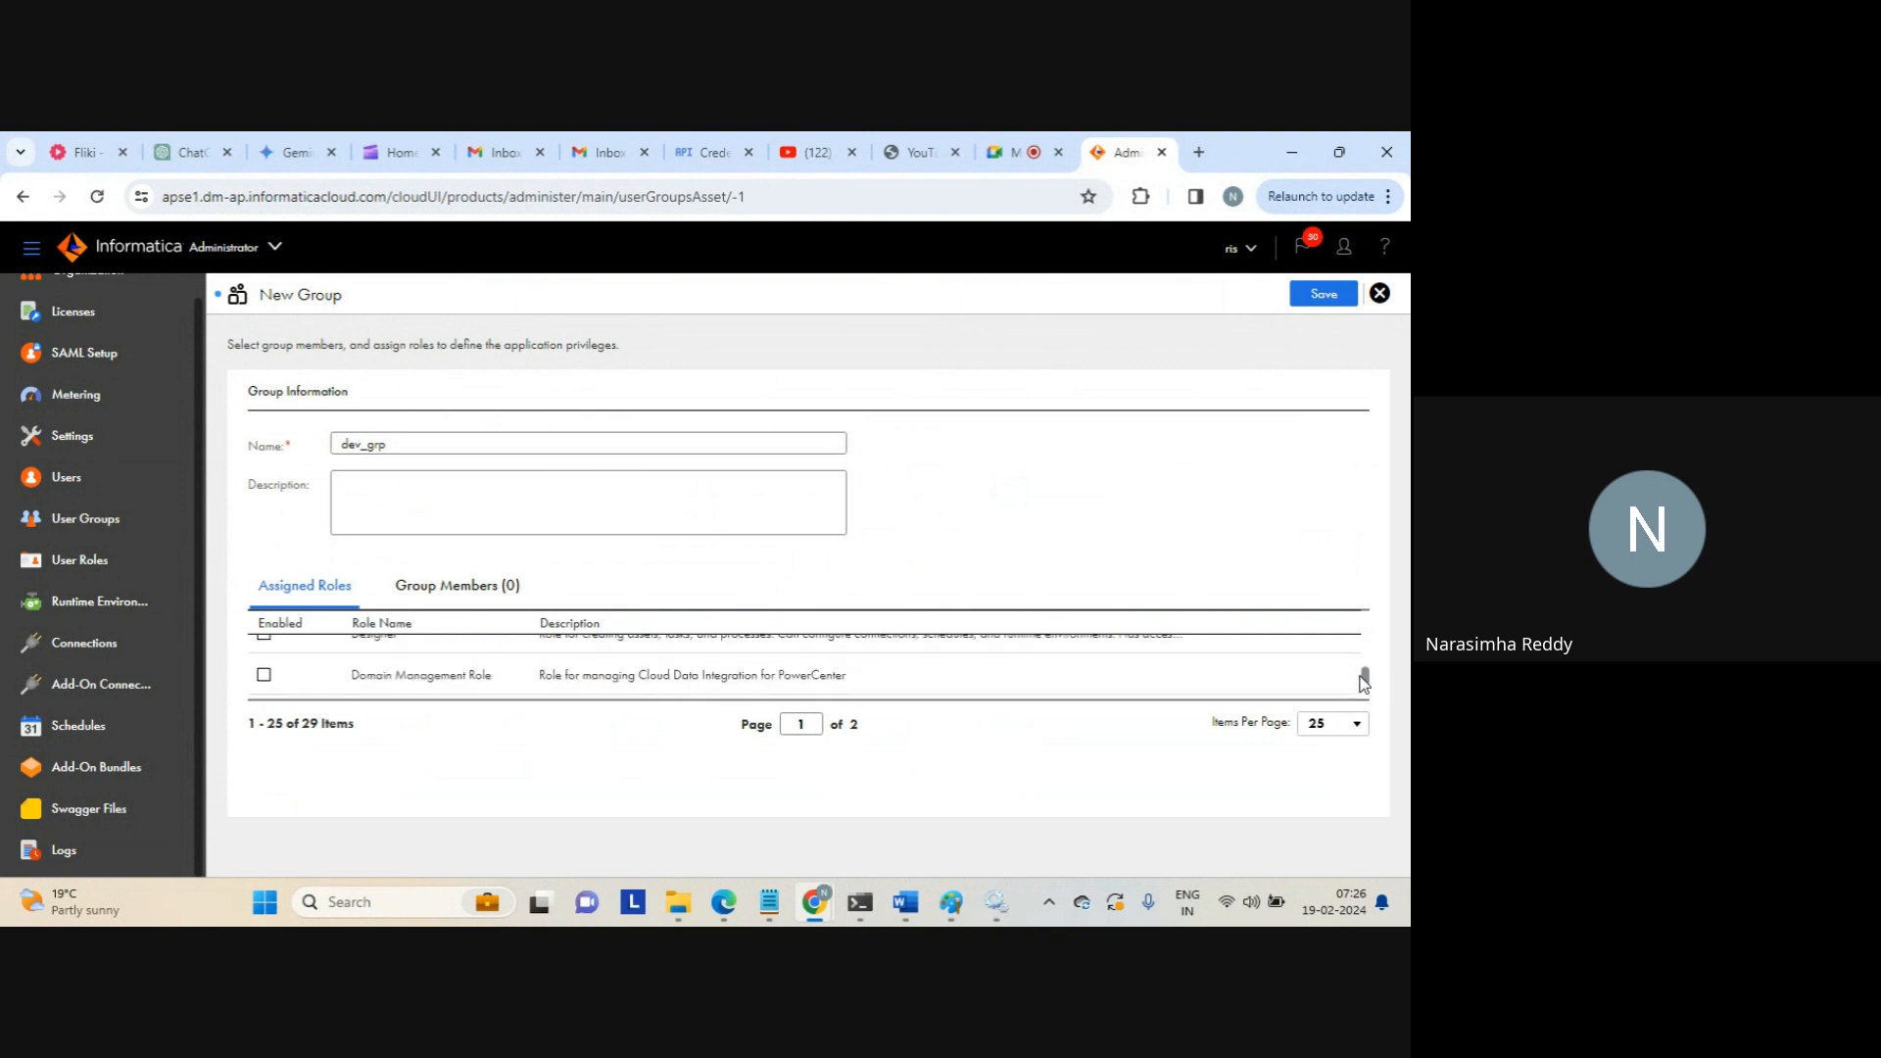
scroll(1357, 674, up, 1)
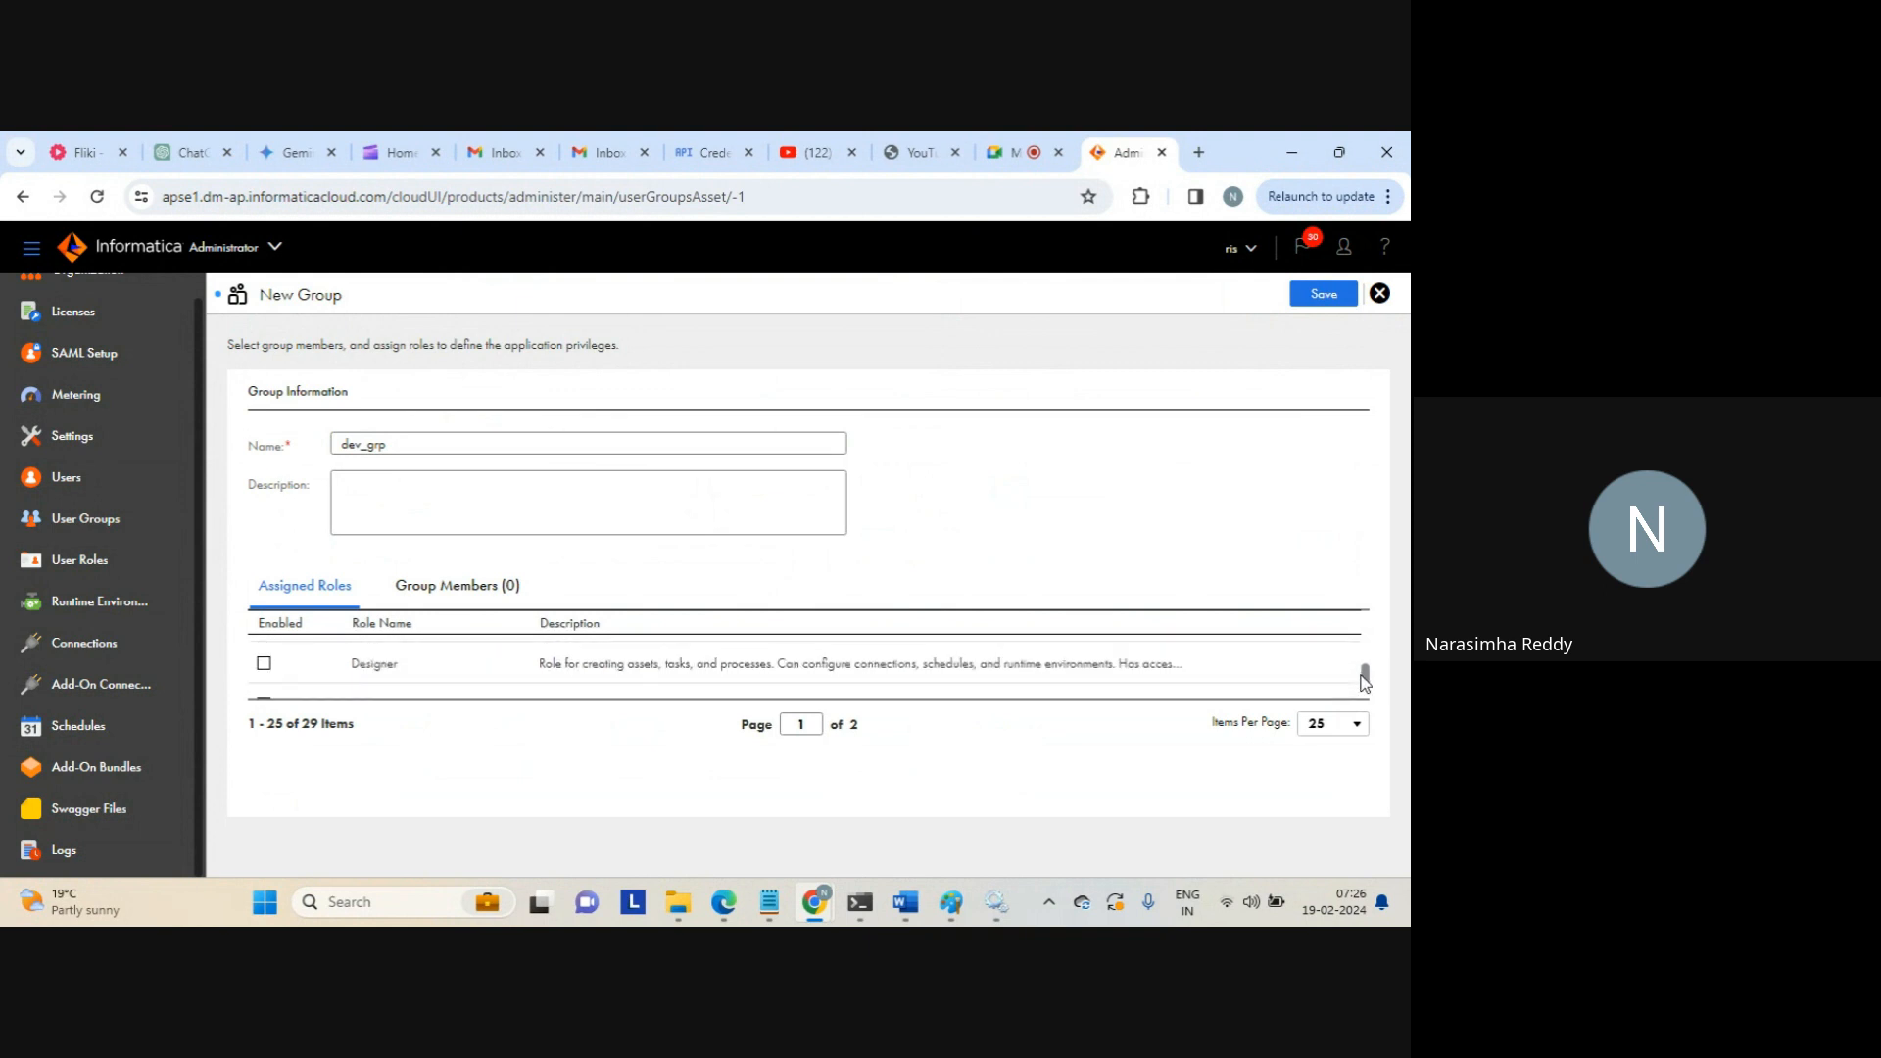
click(264, 663)
drag(1366, 672, 1367, 698)
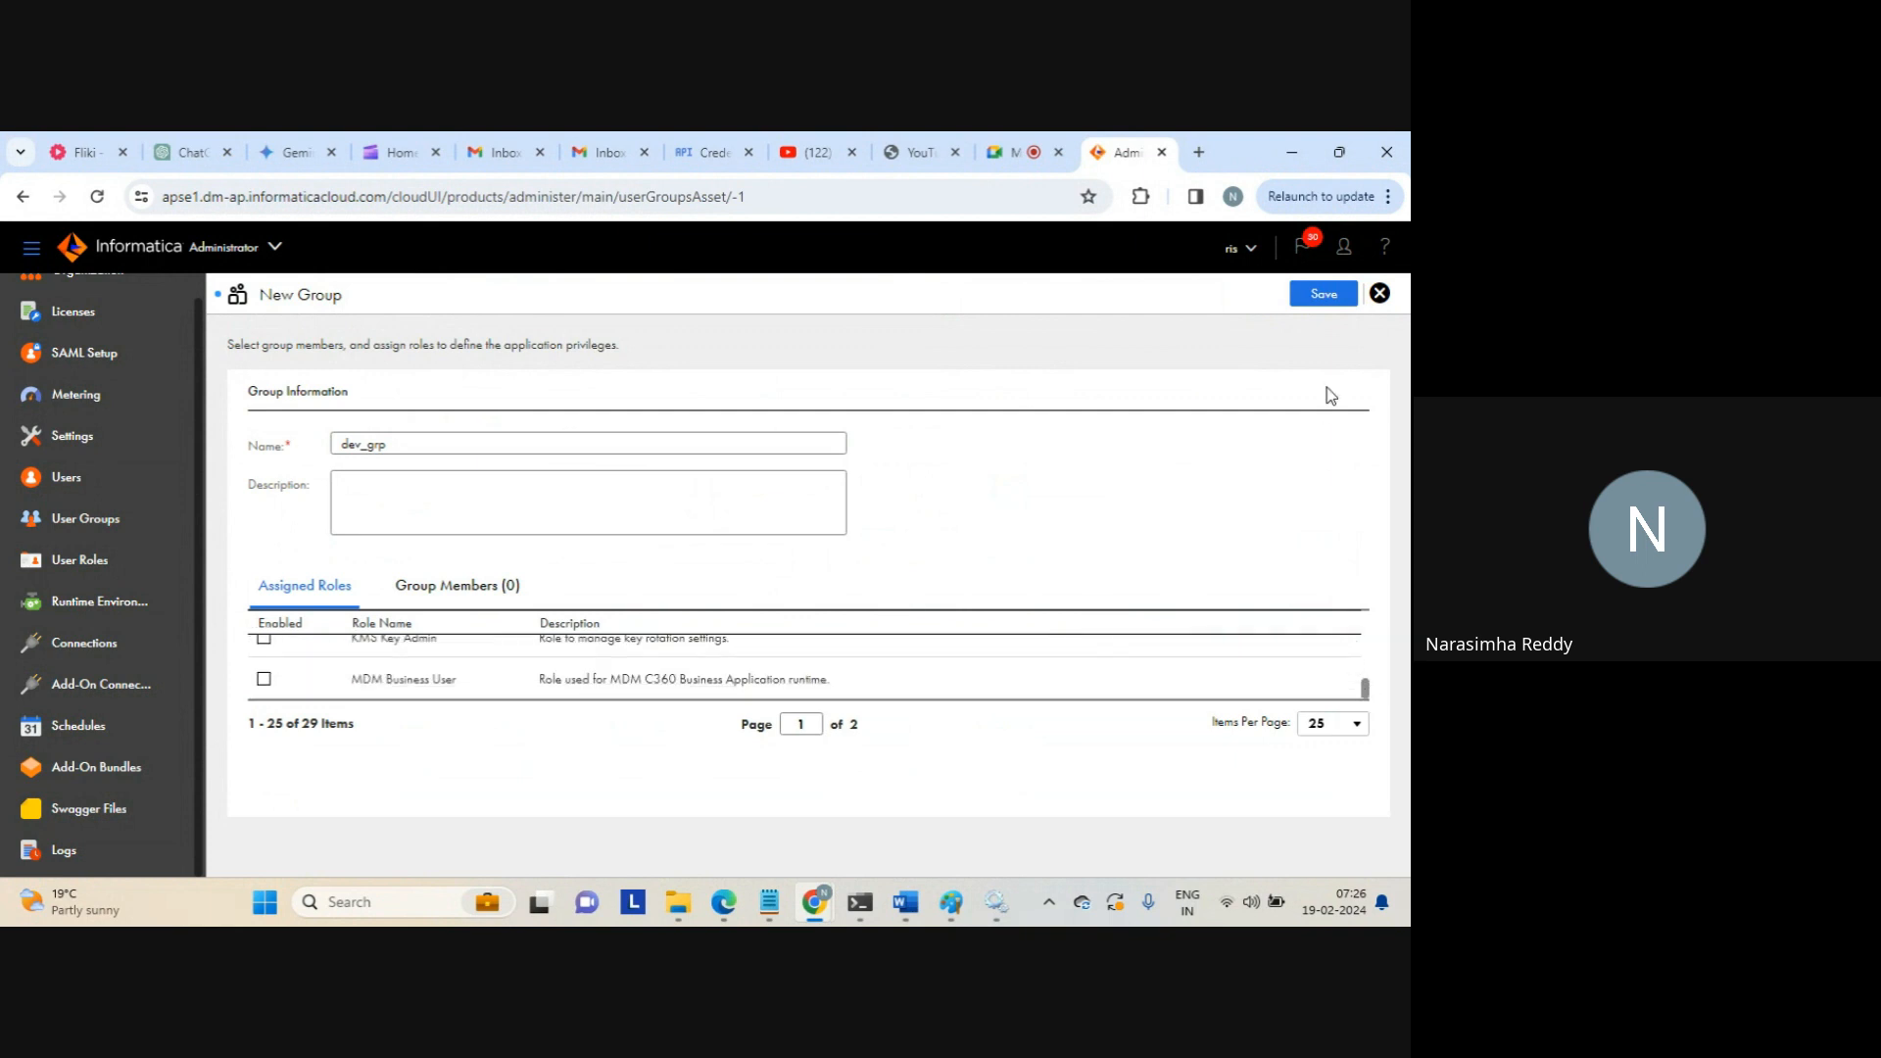
Save the dev_grp group and view its empty Group Members list
click(1315, 301)
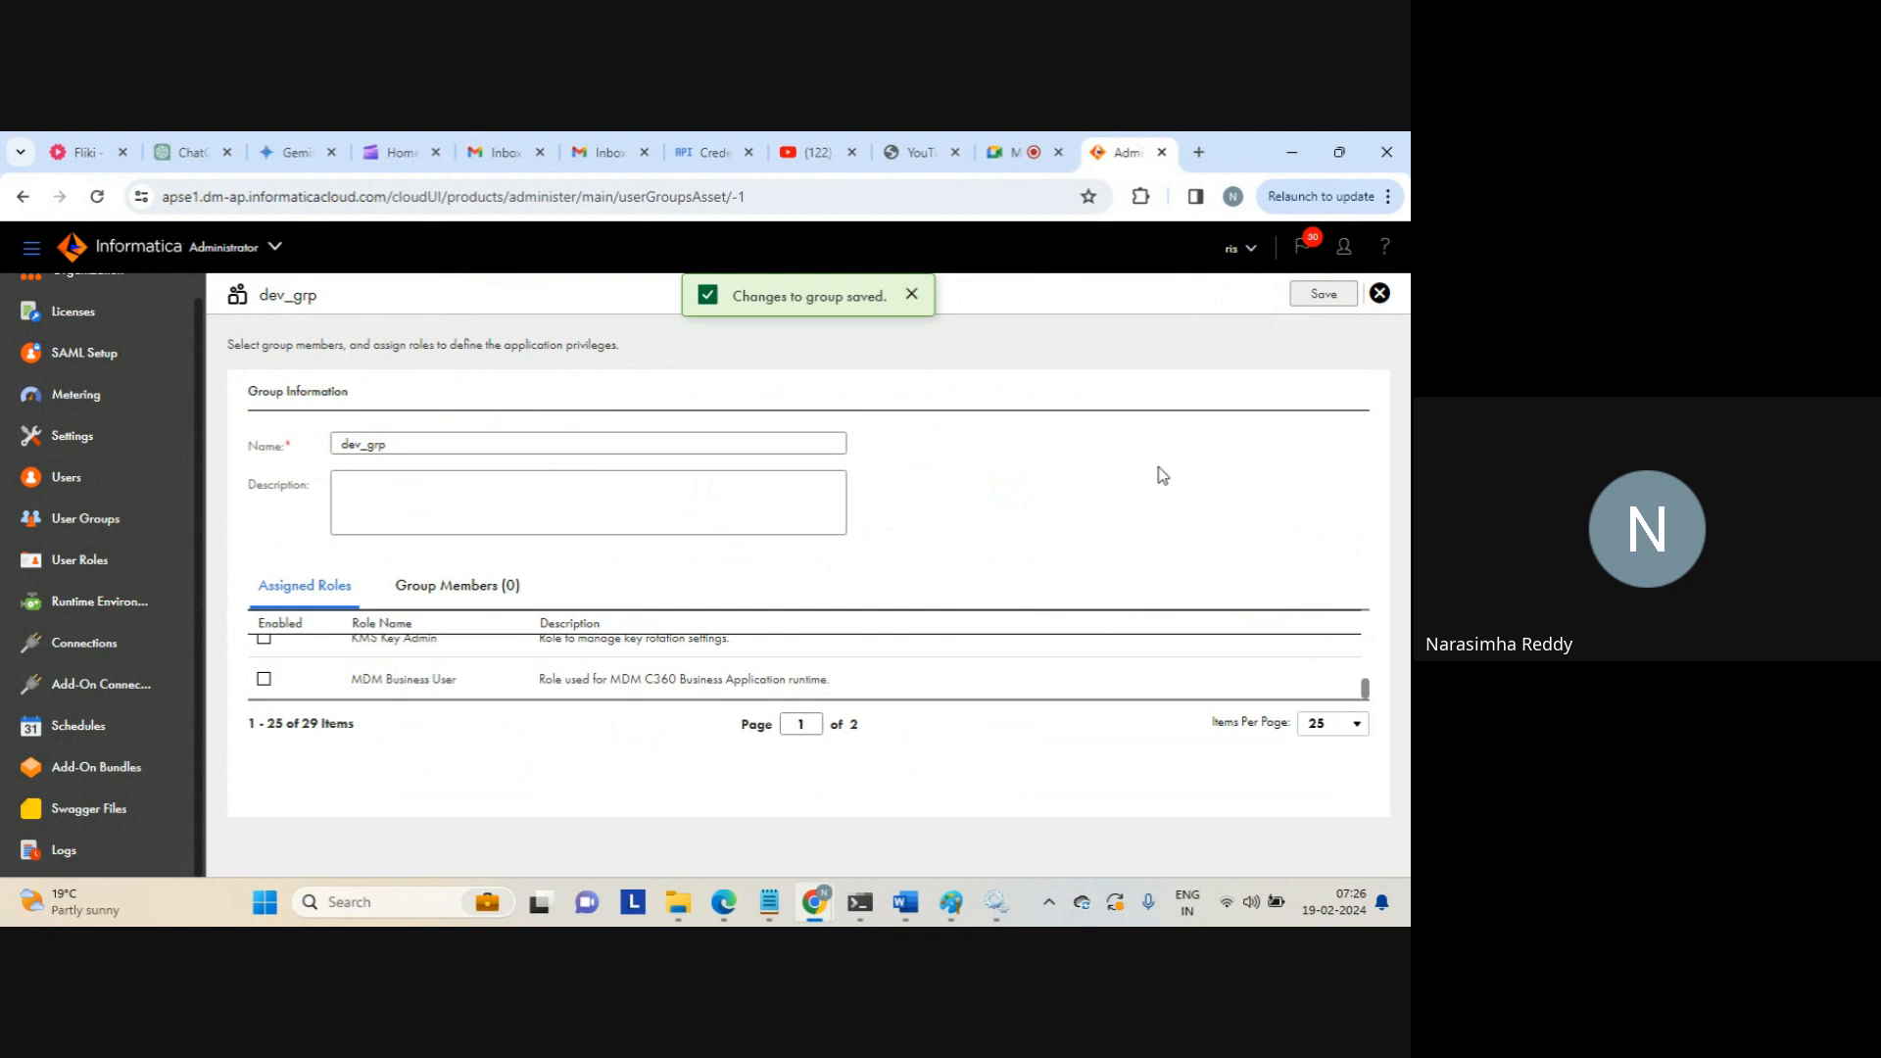
click(460, 592)
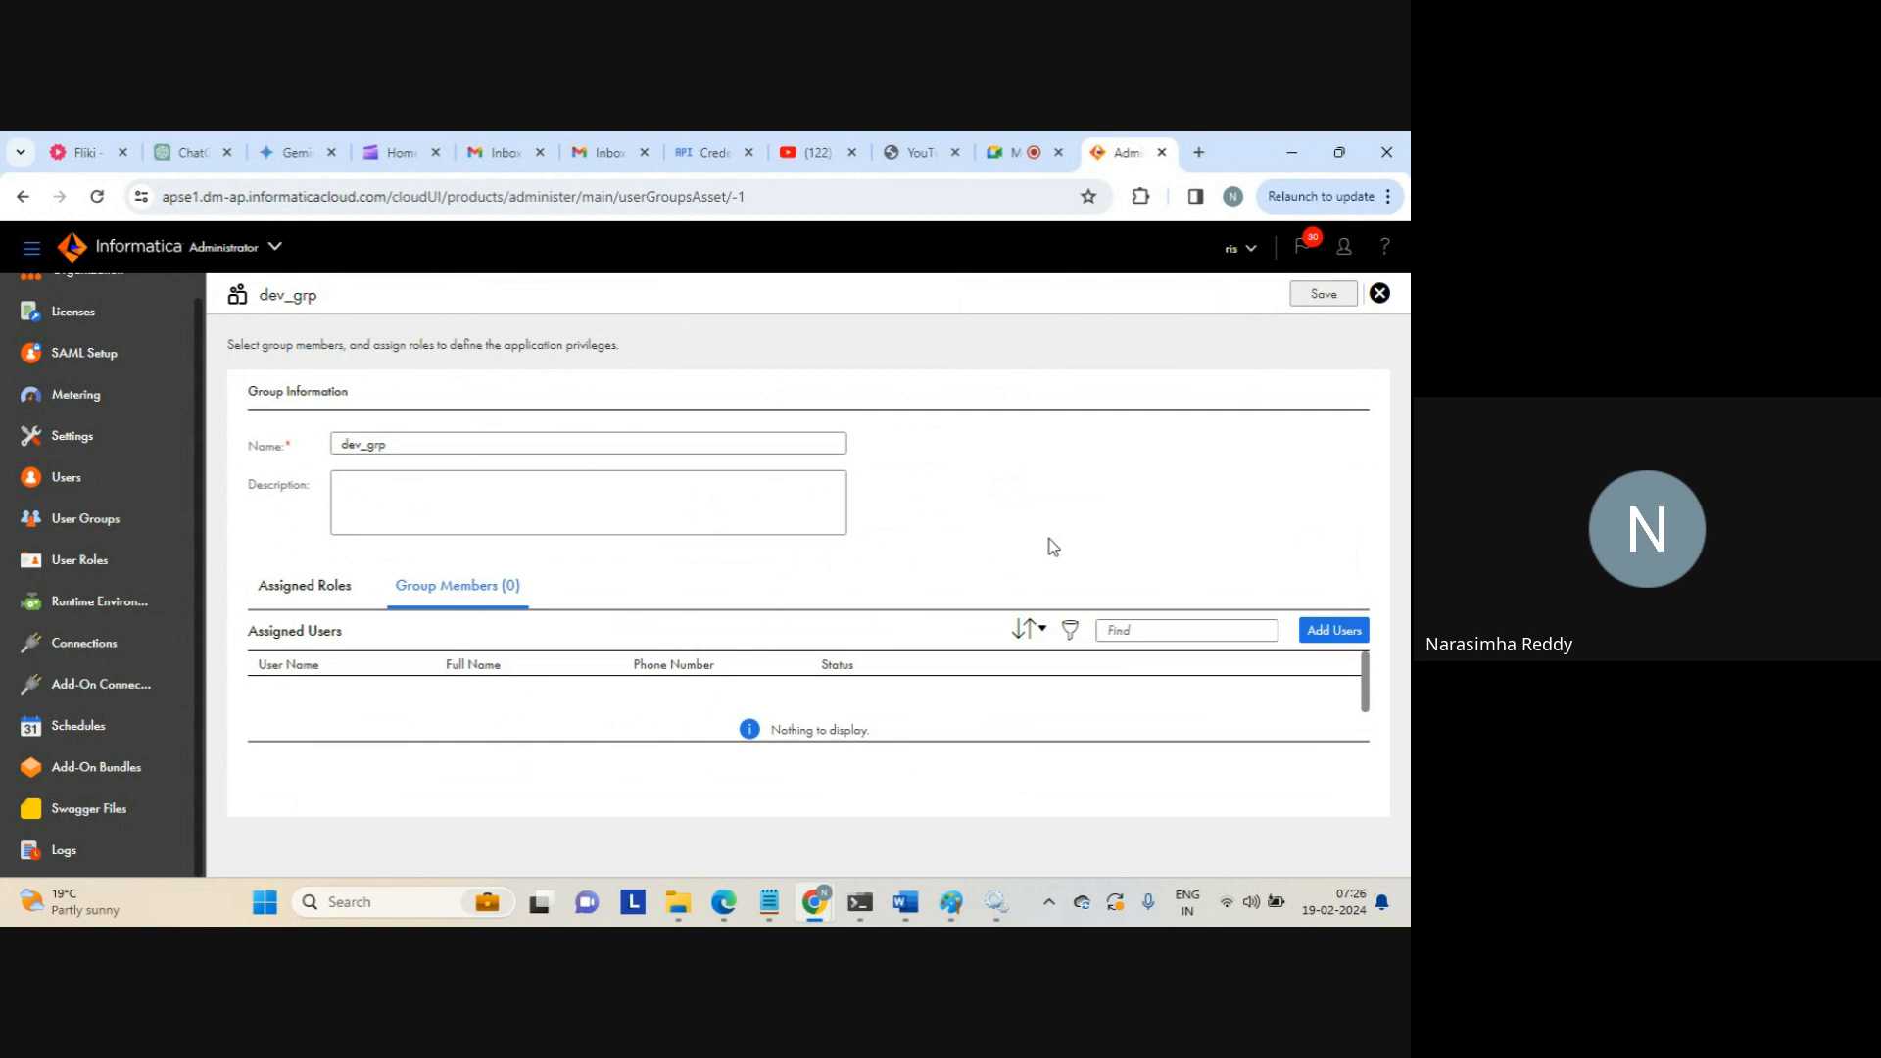
Add both existing users as members of dev_grp
double_click(437, 454)
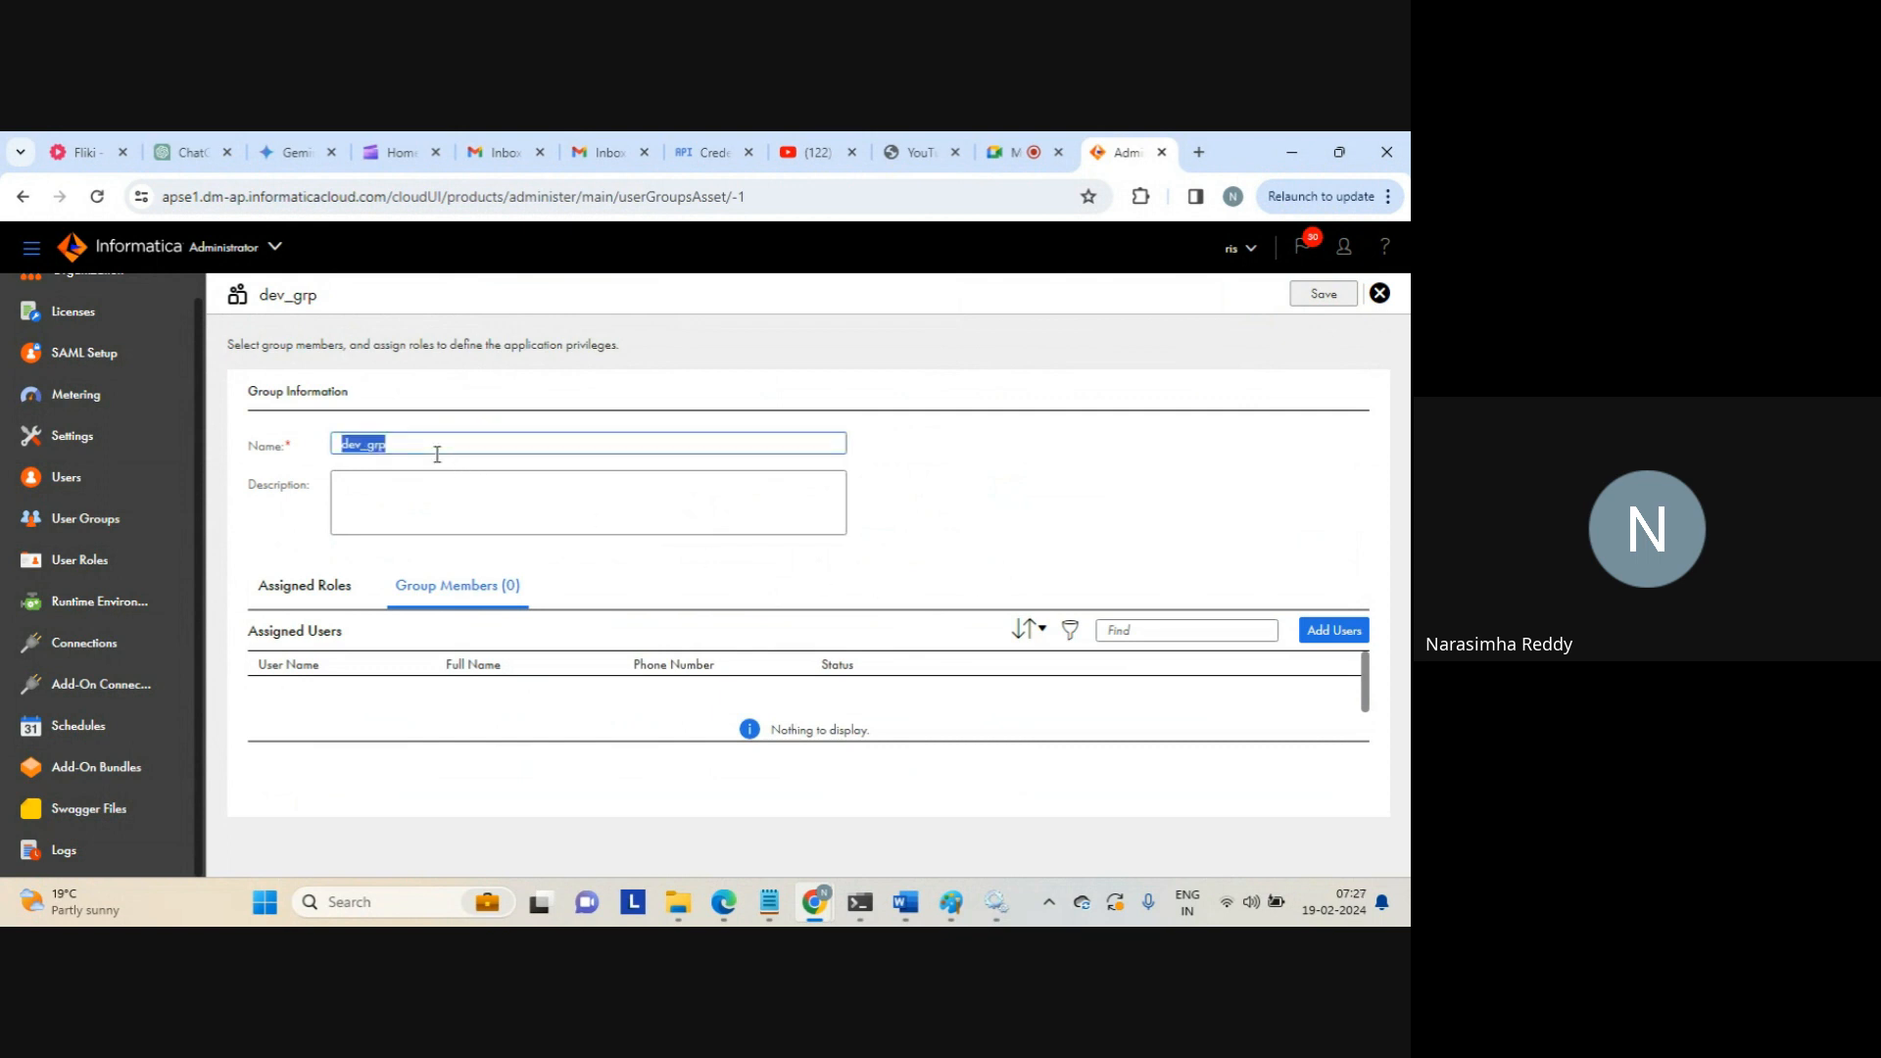
click(1330, 630)
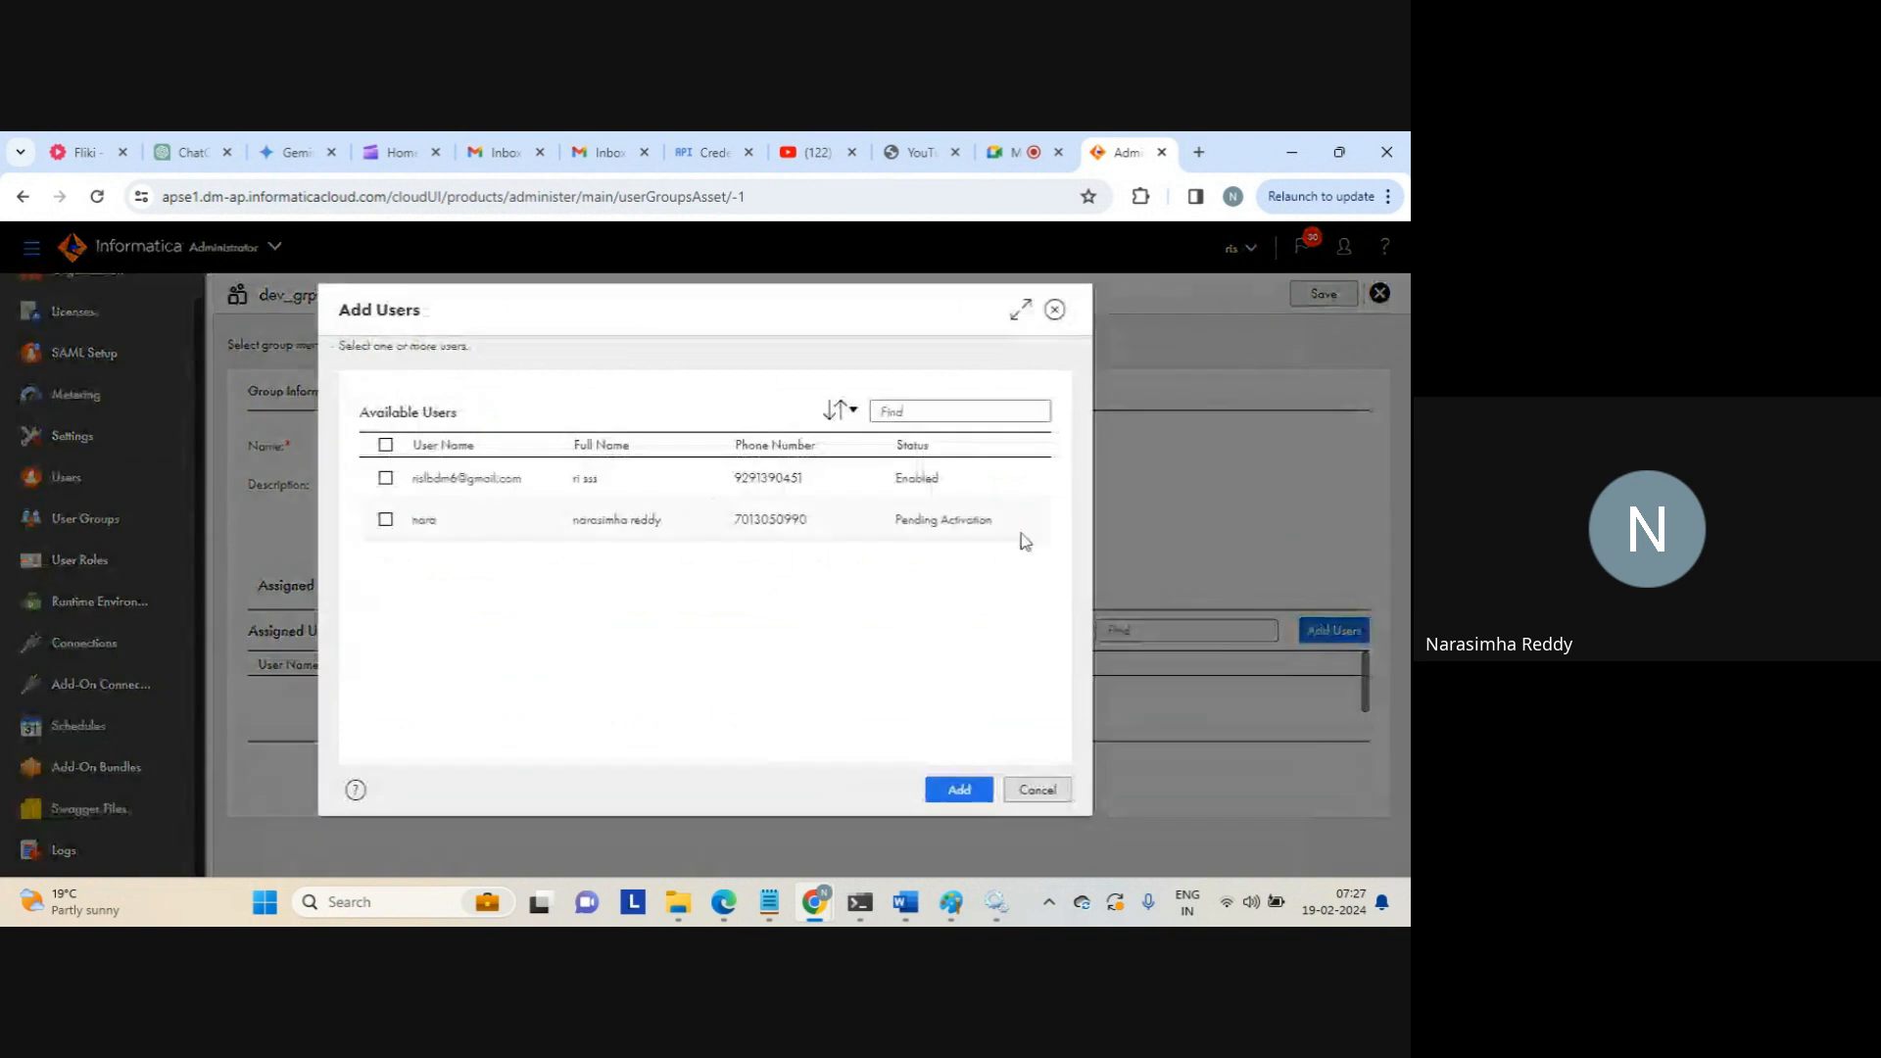
click(386, 478)
click(386, 519)
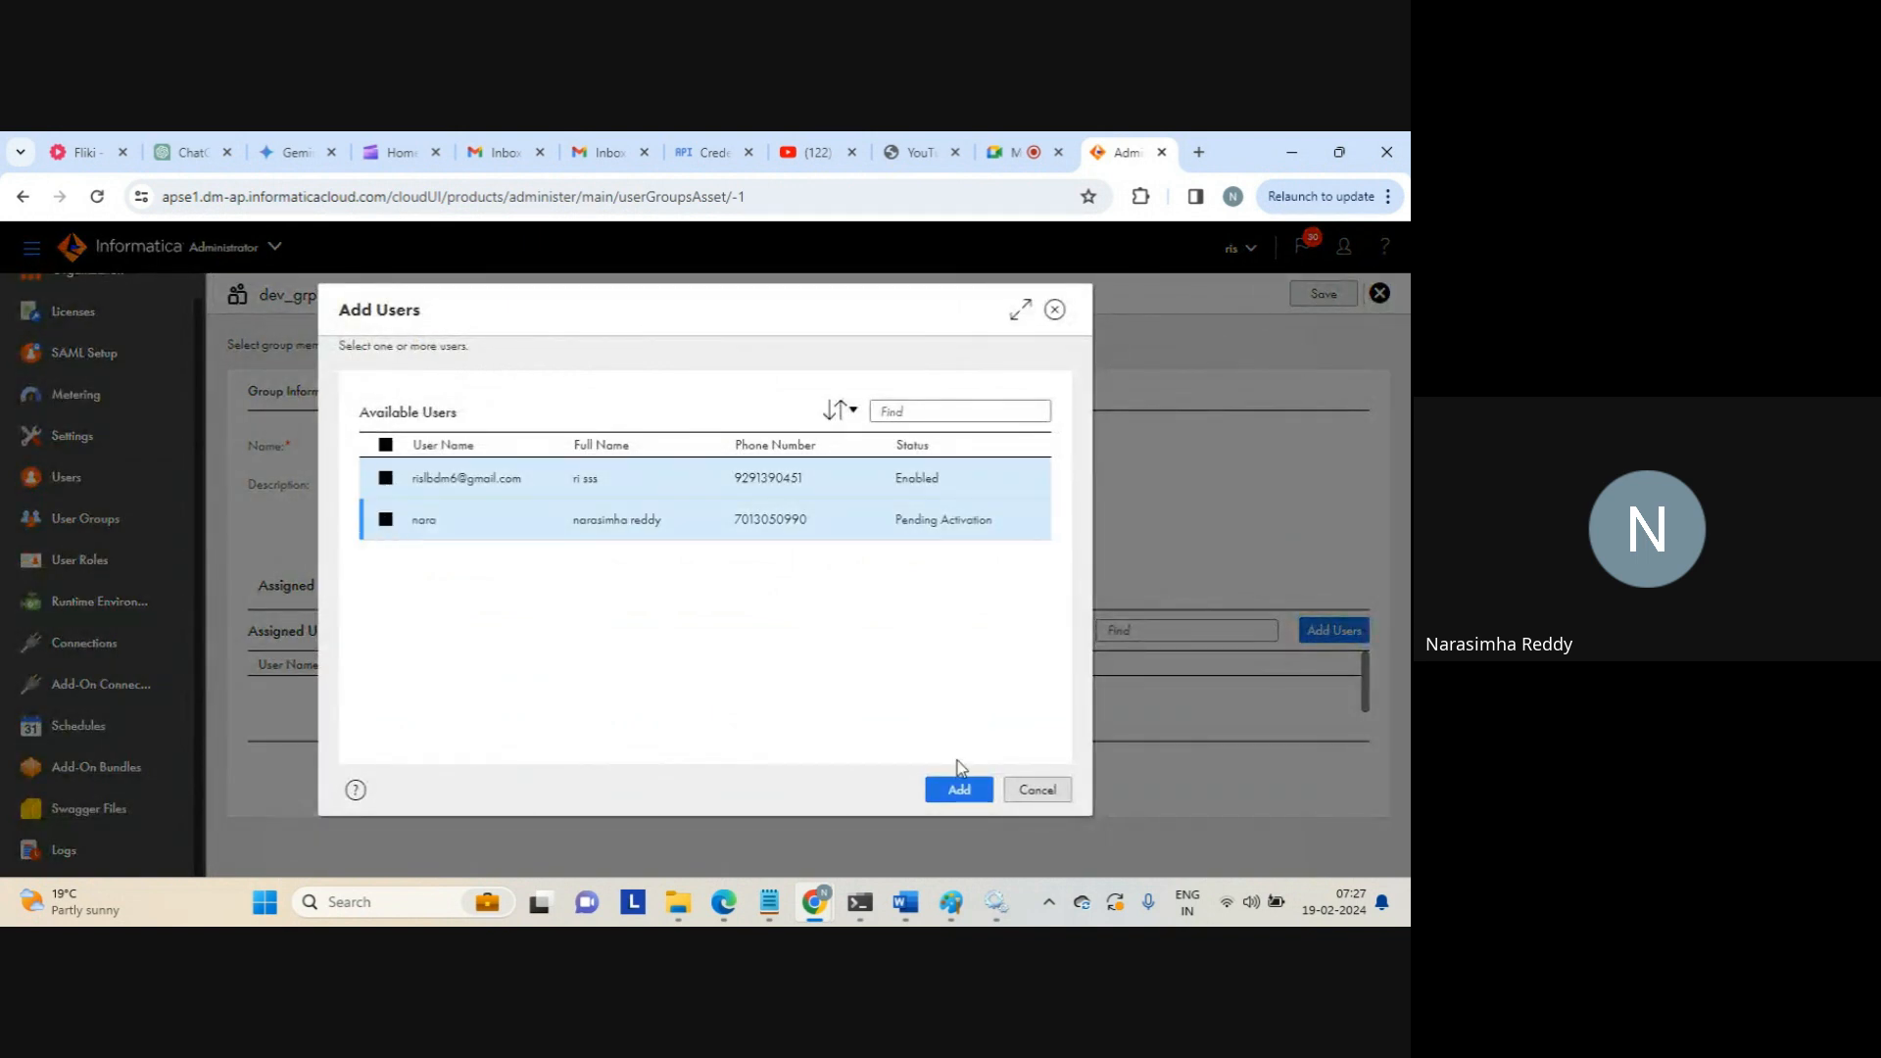
click(959, 789)
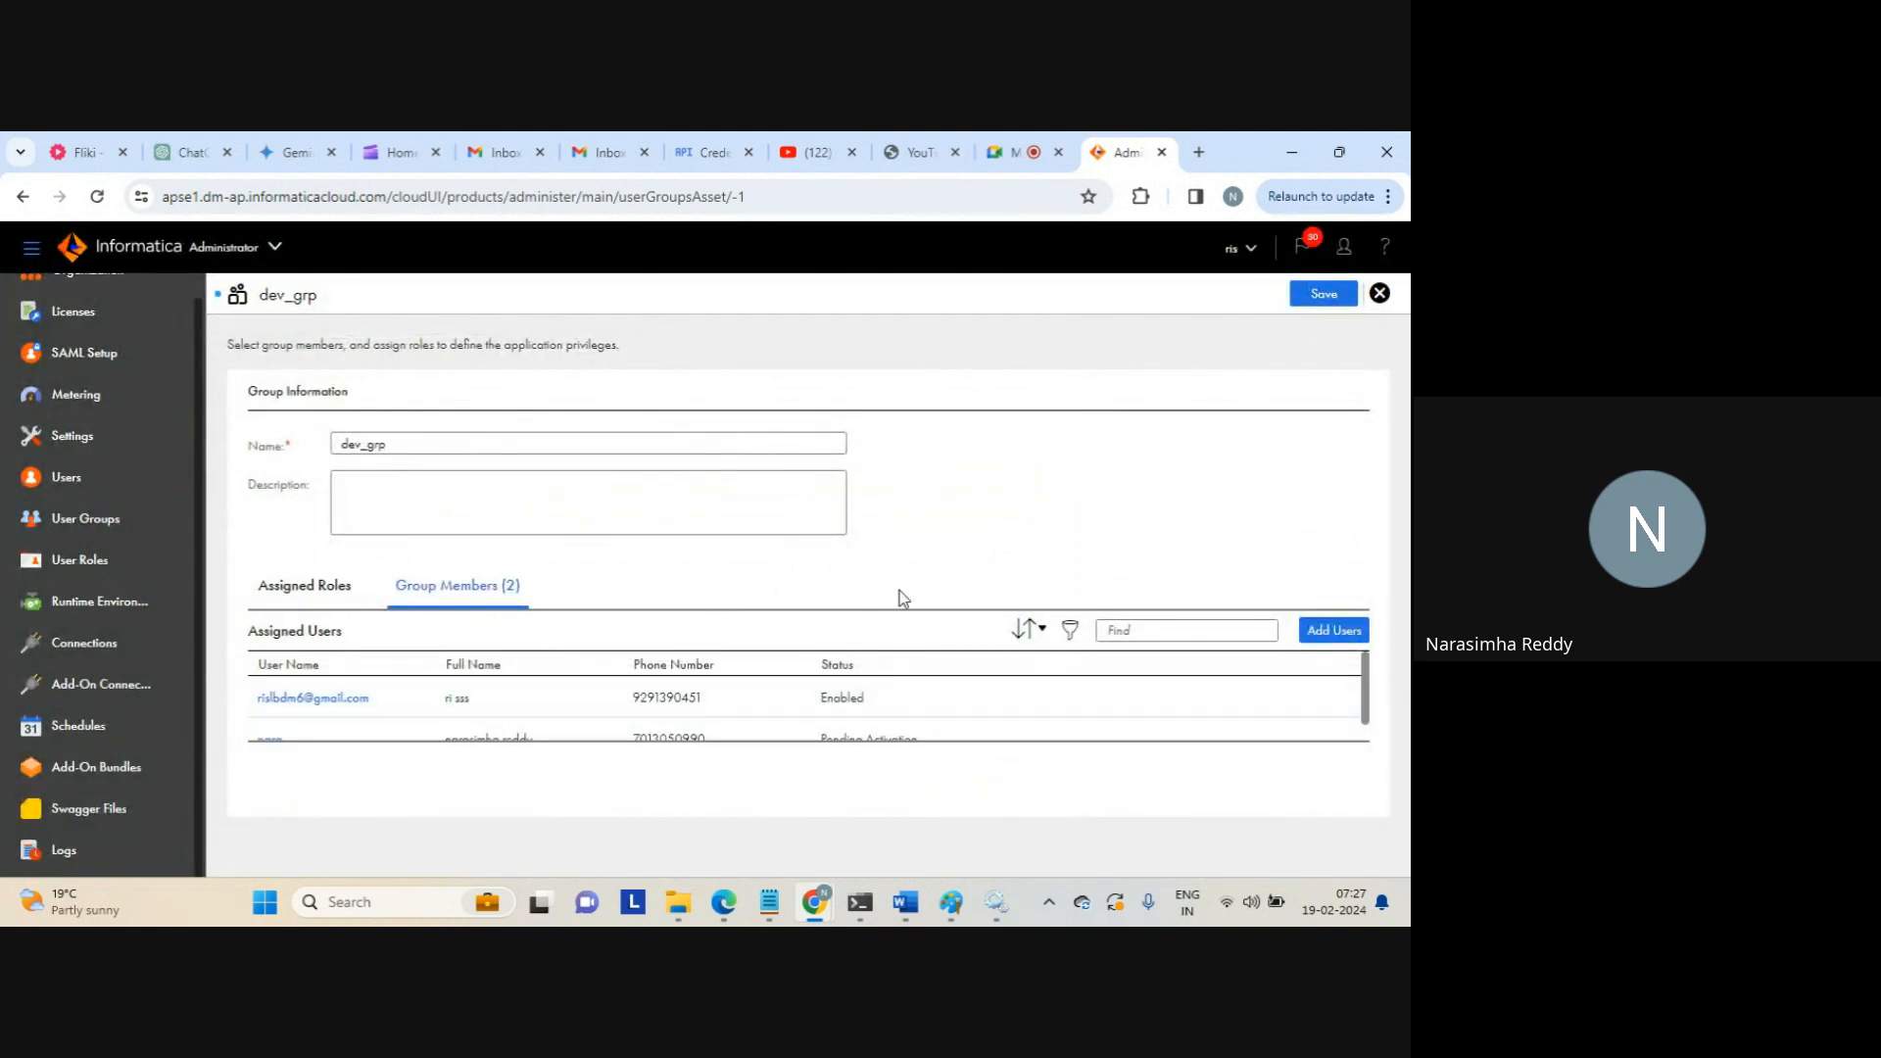
Review the group's roles and members, then save dev_grp and close its editor
click(360, 589)
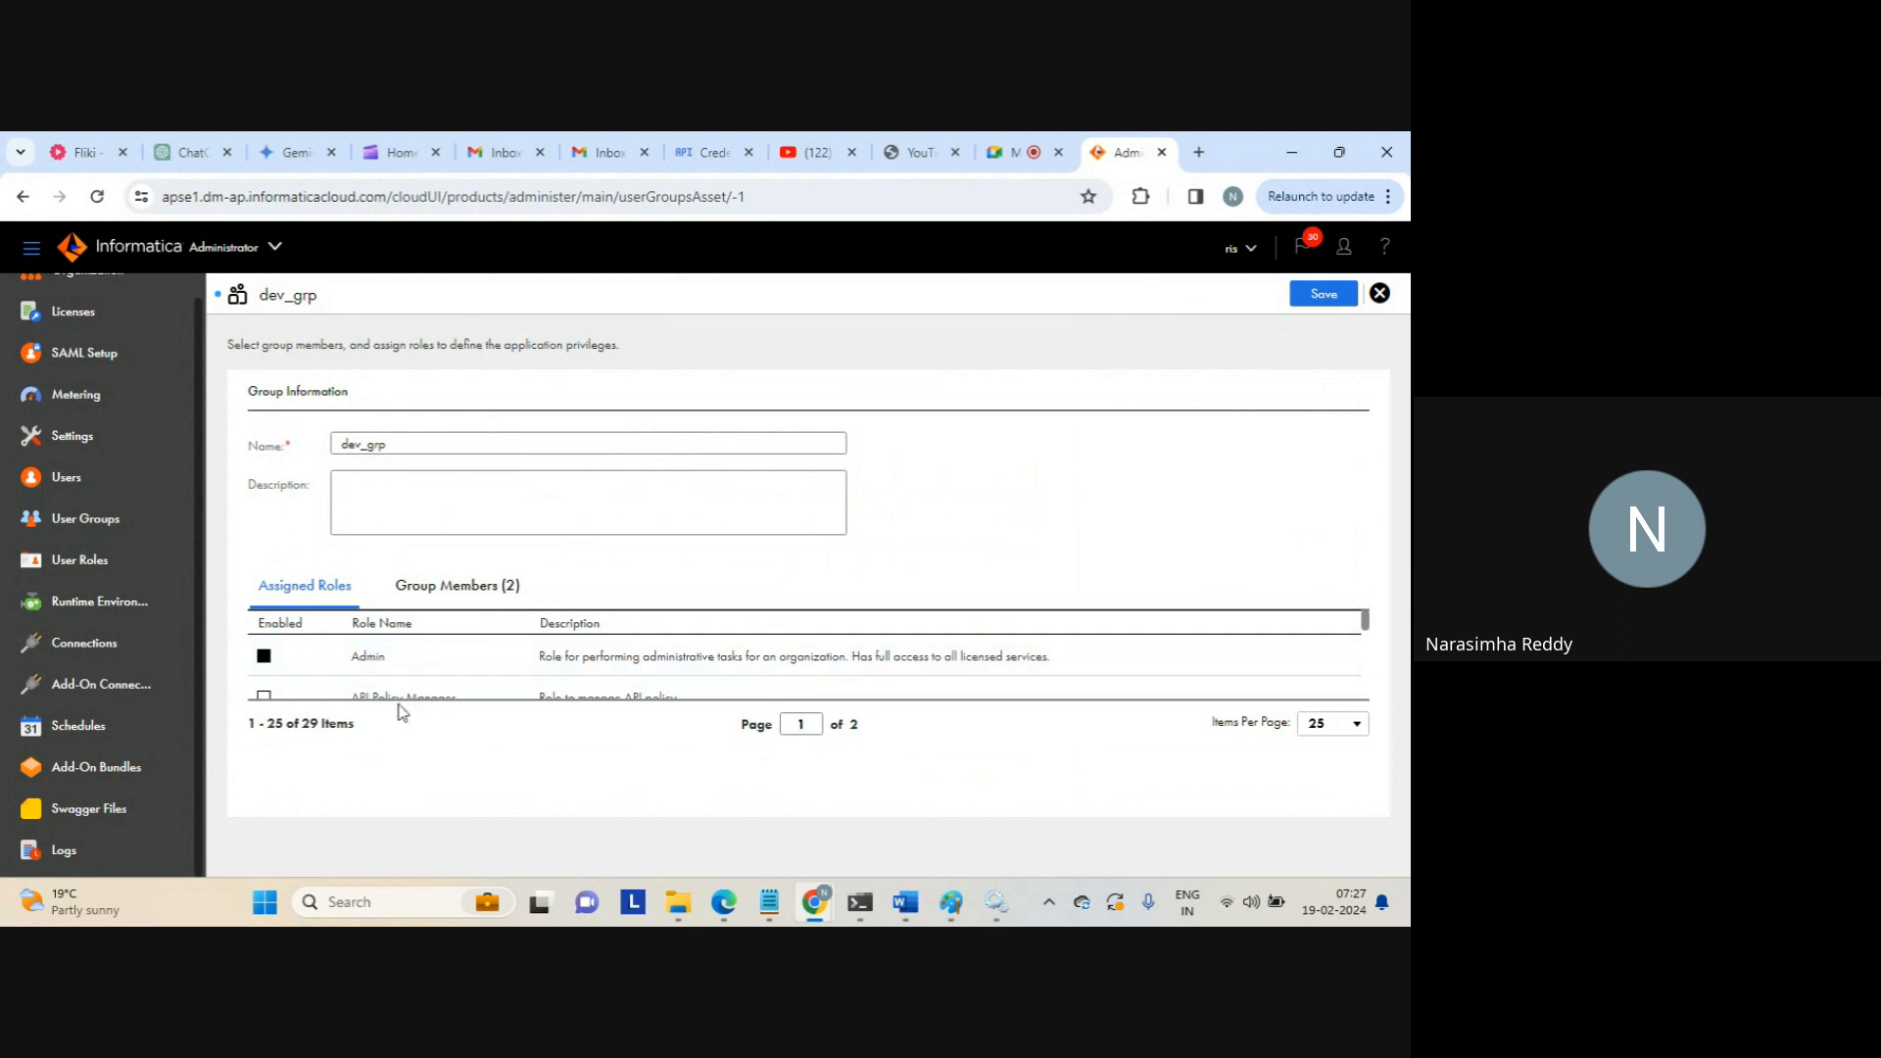
click(467, 595)
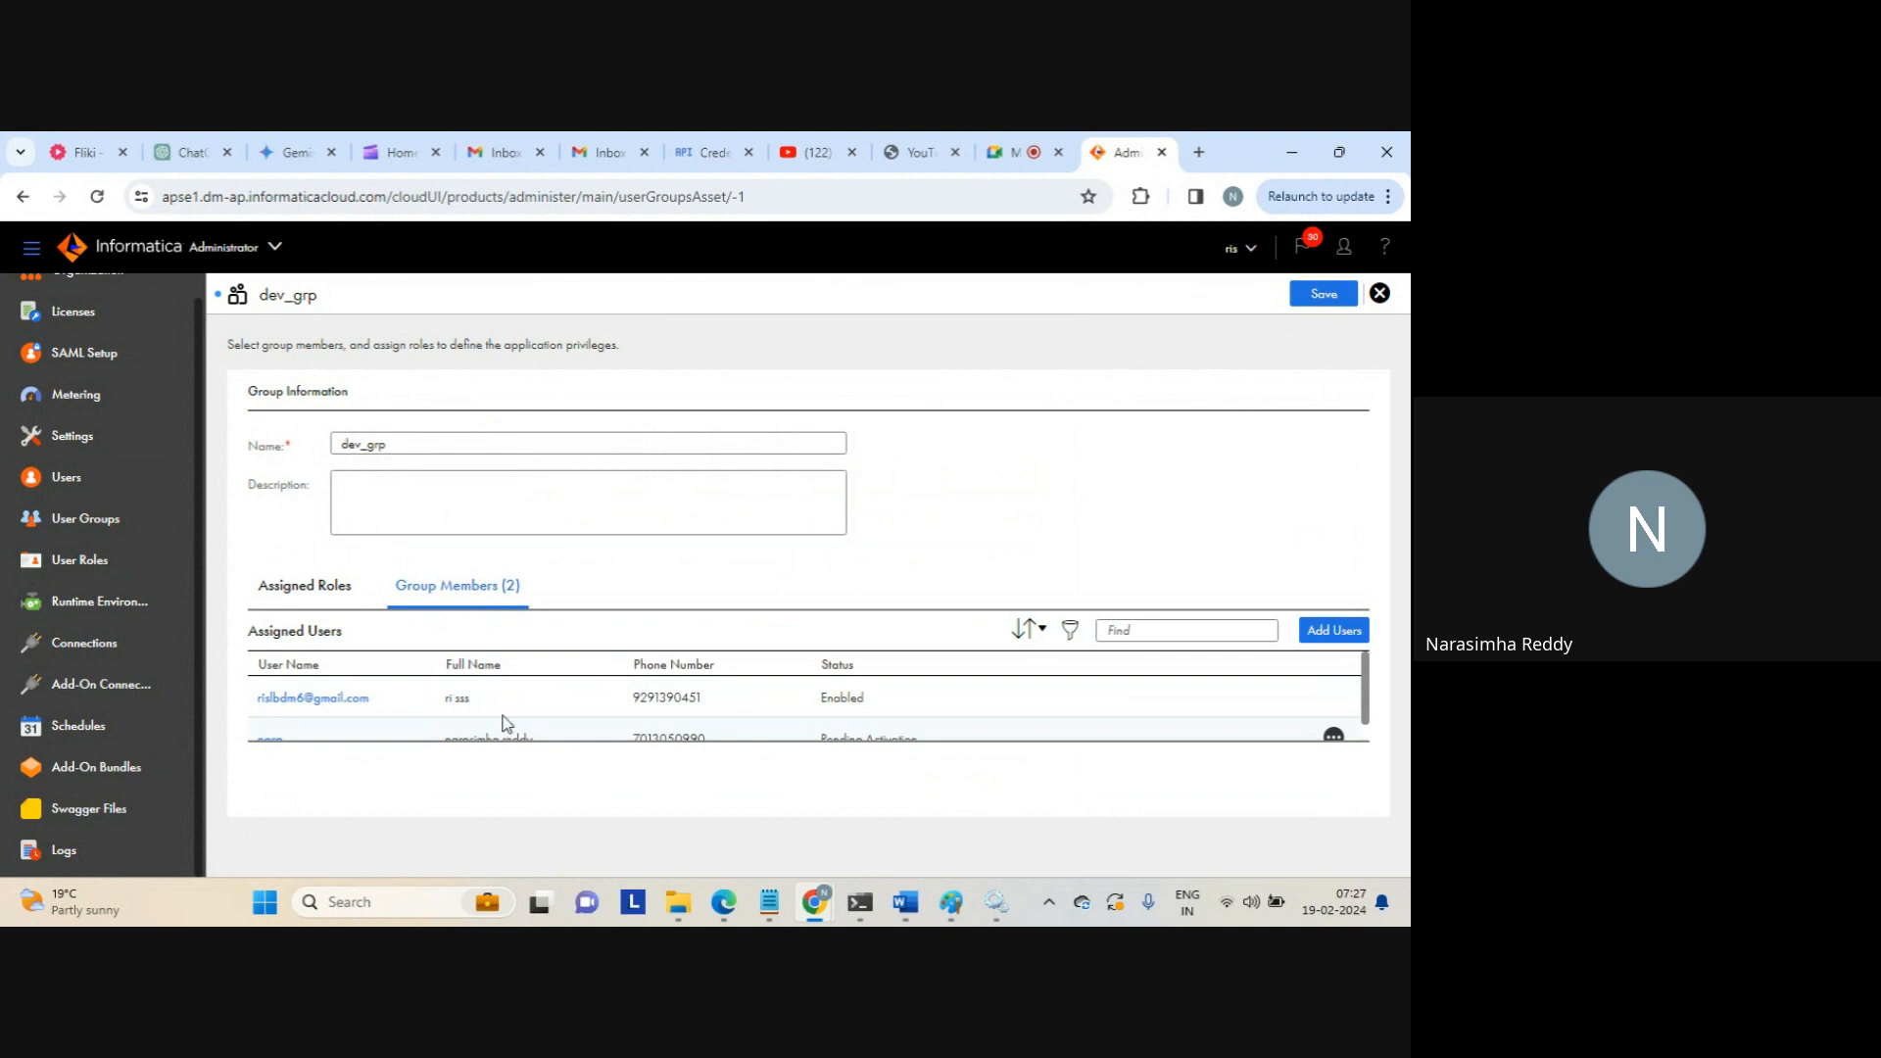
double_click(377, 444)
click(922, 503)
click(1328, 299)
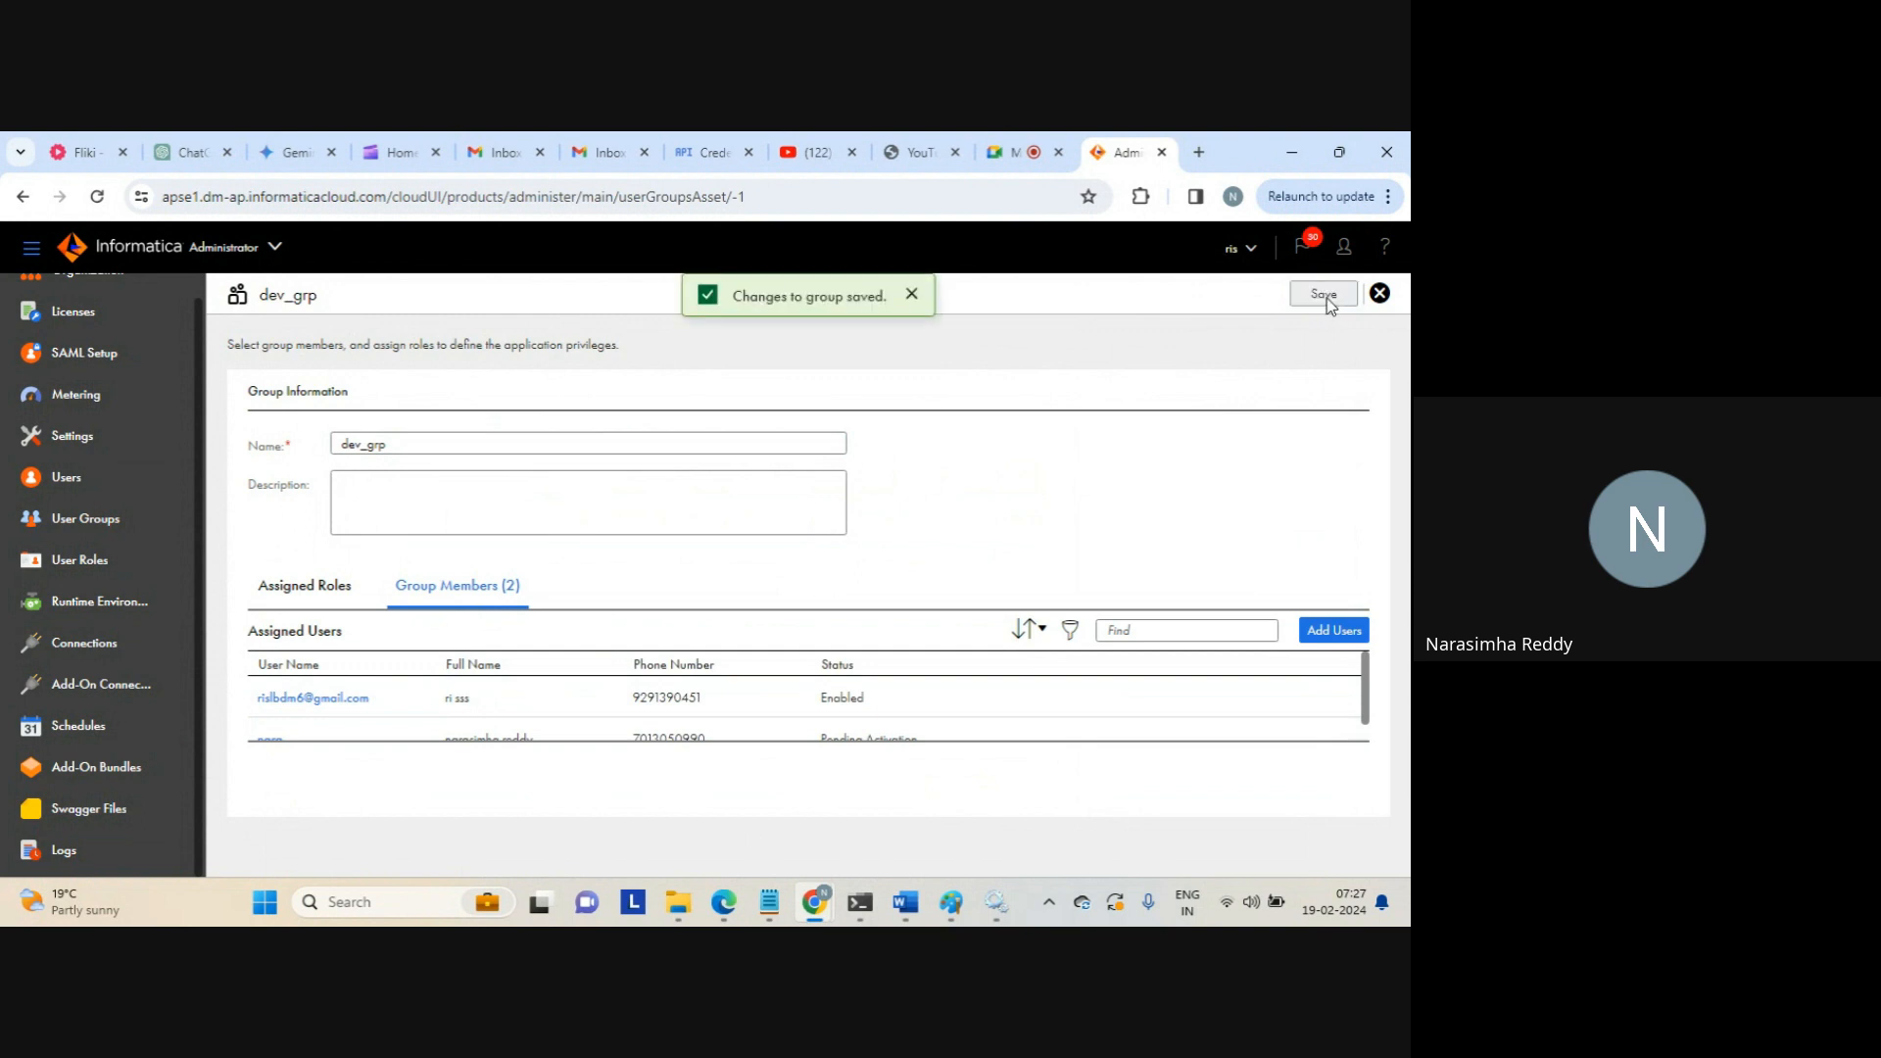
click(1379, 294)
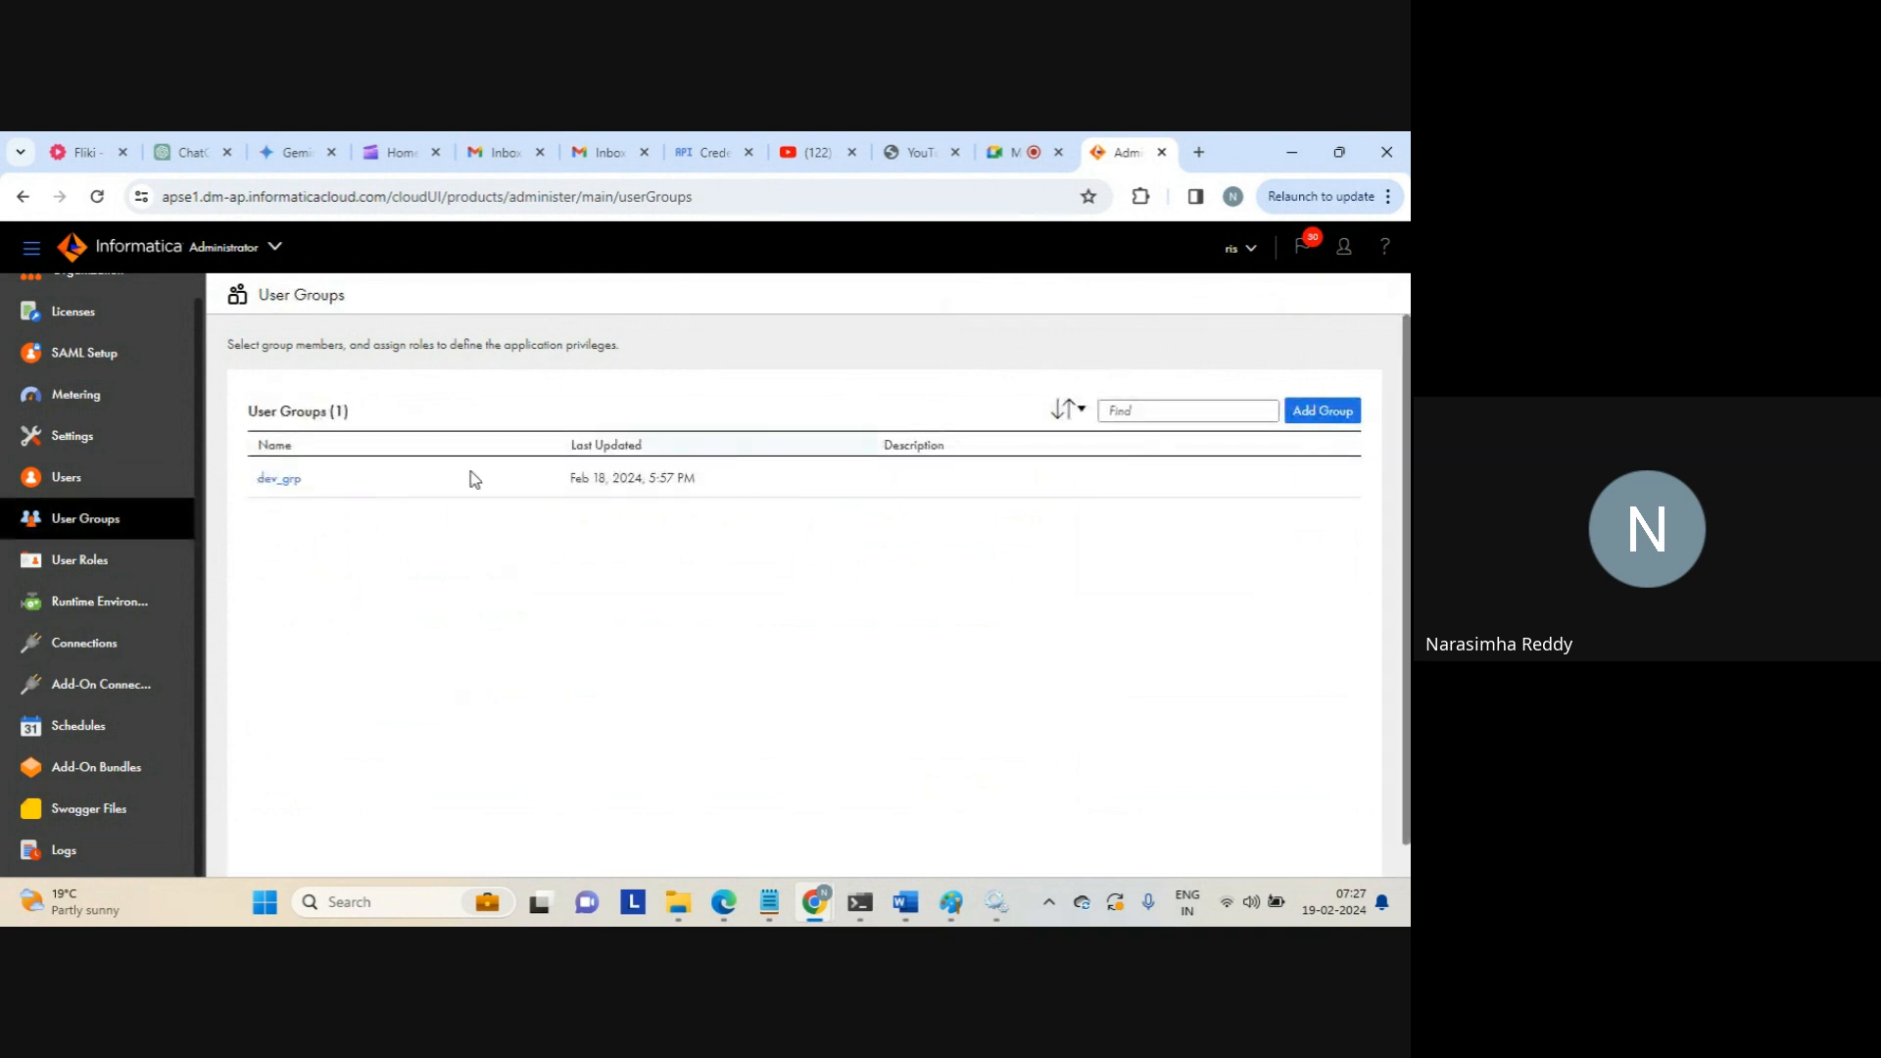
Show the User Roles page, briefly visiting the meeting tab before returning
click(98, 558)
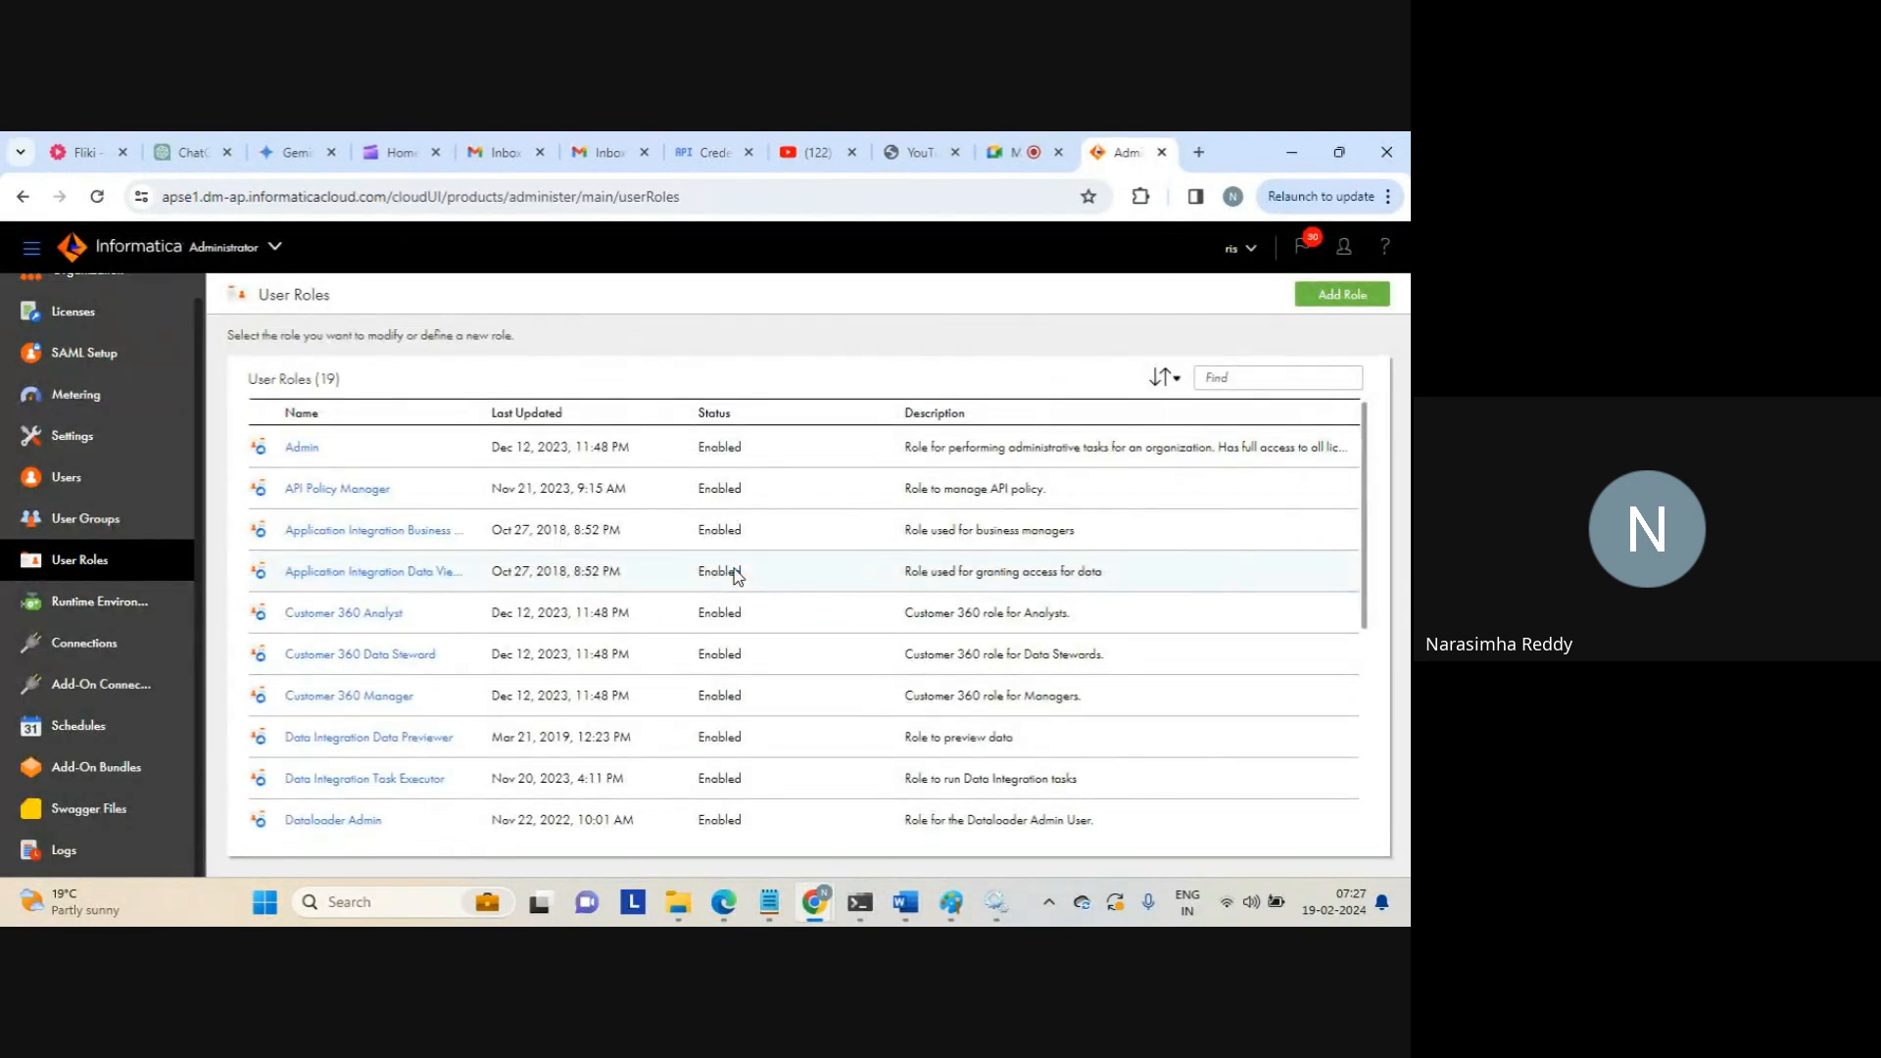
click(999, 162)
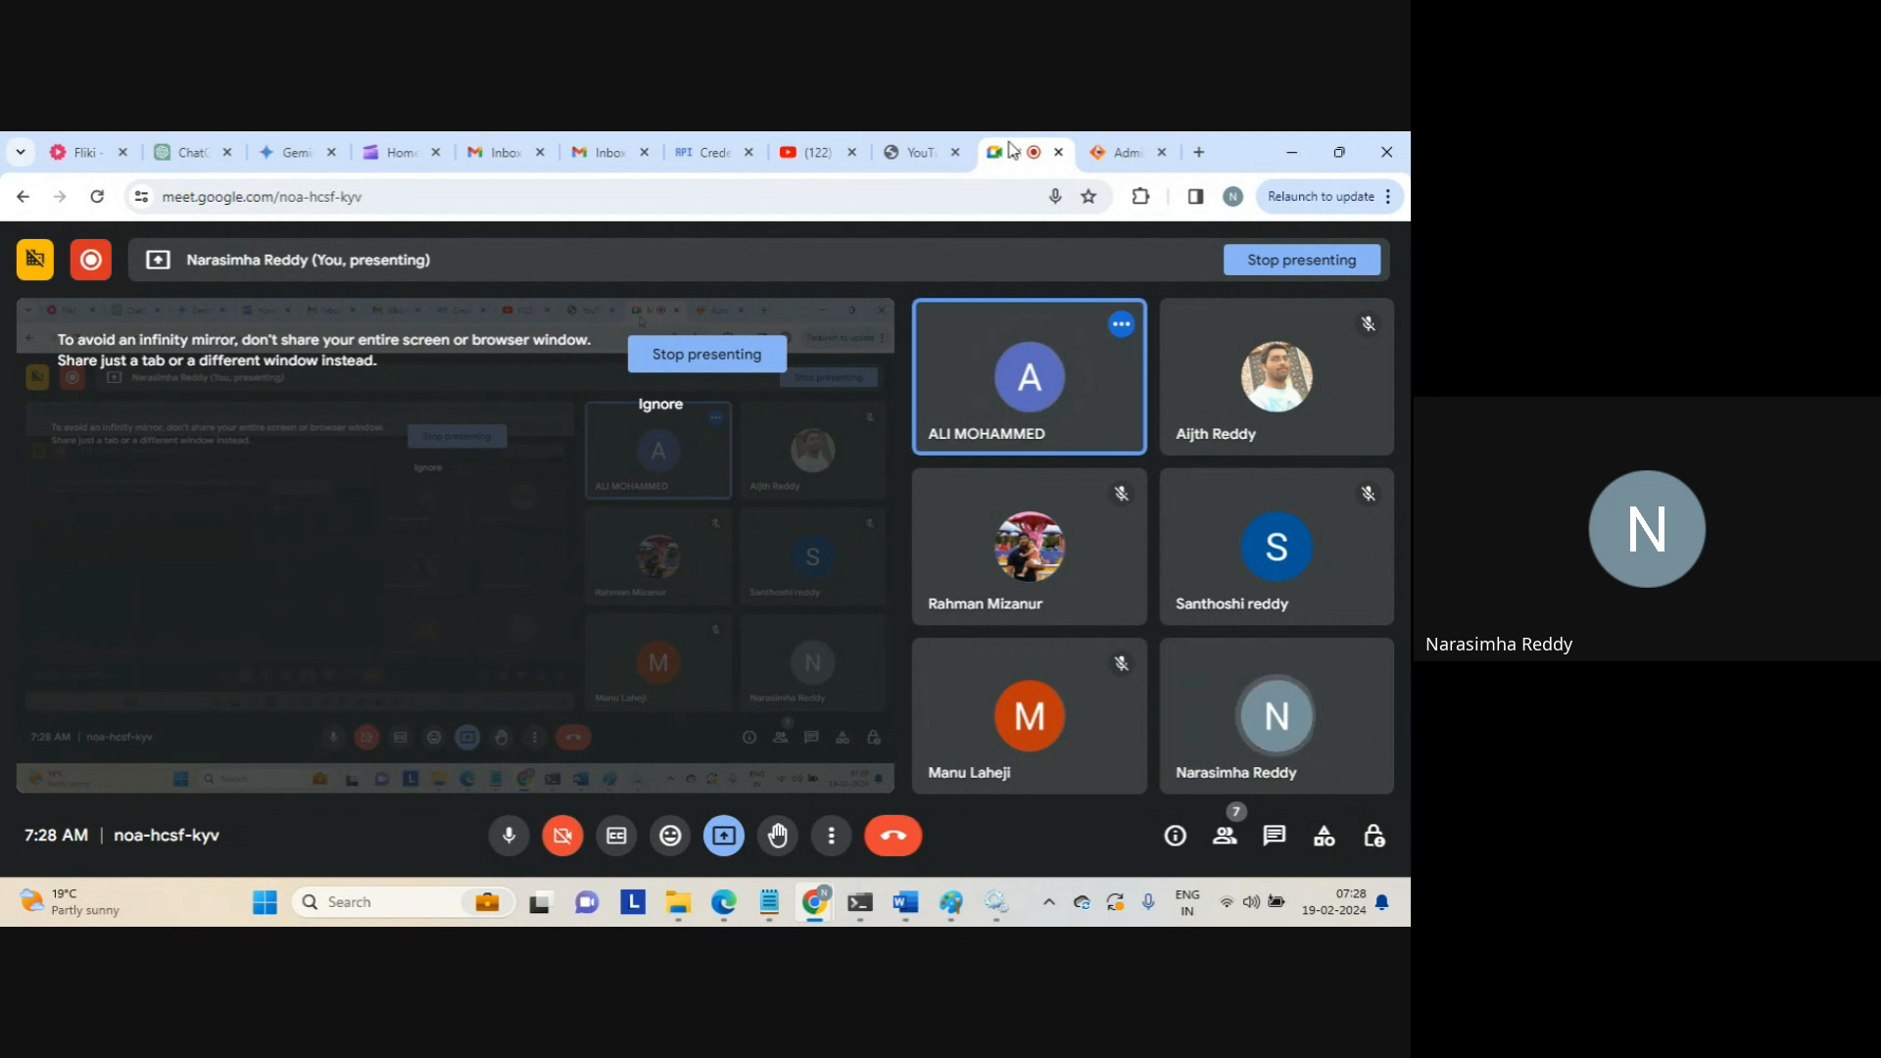
click(1106, 154)
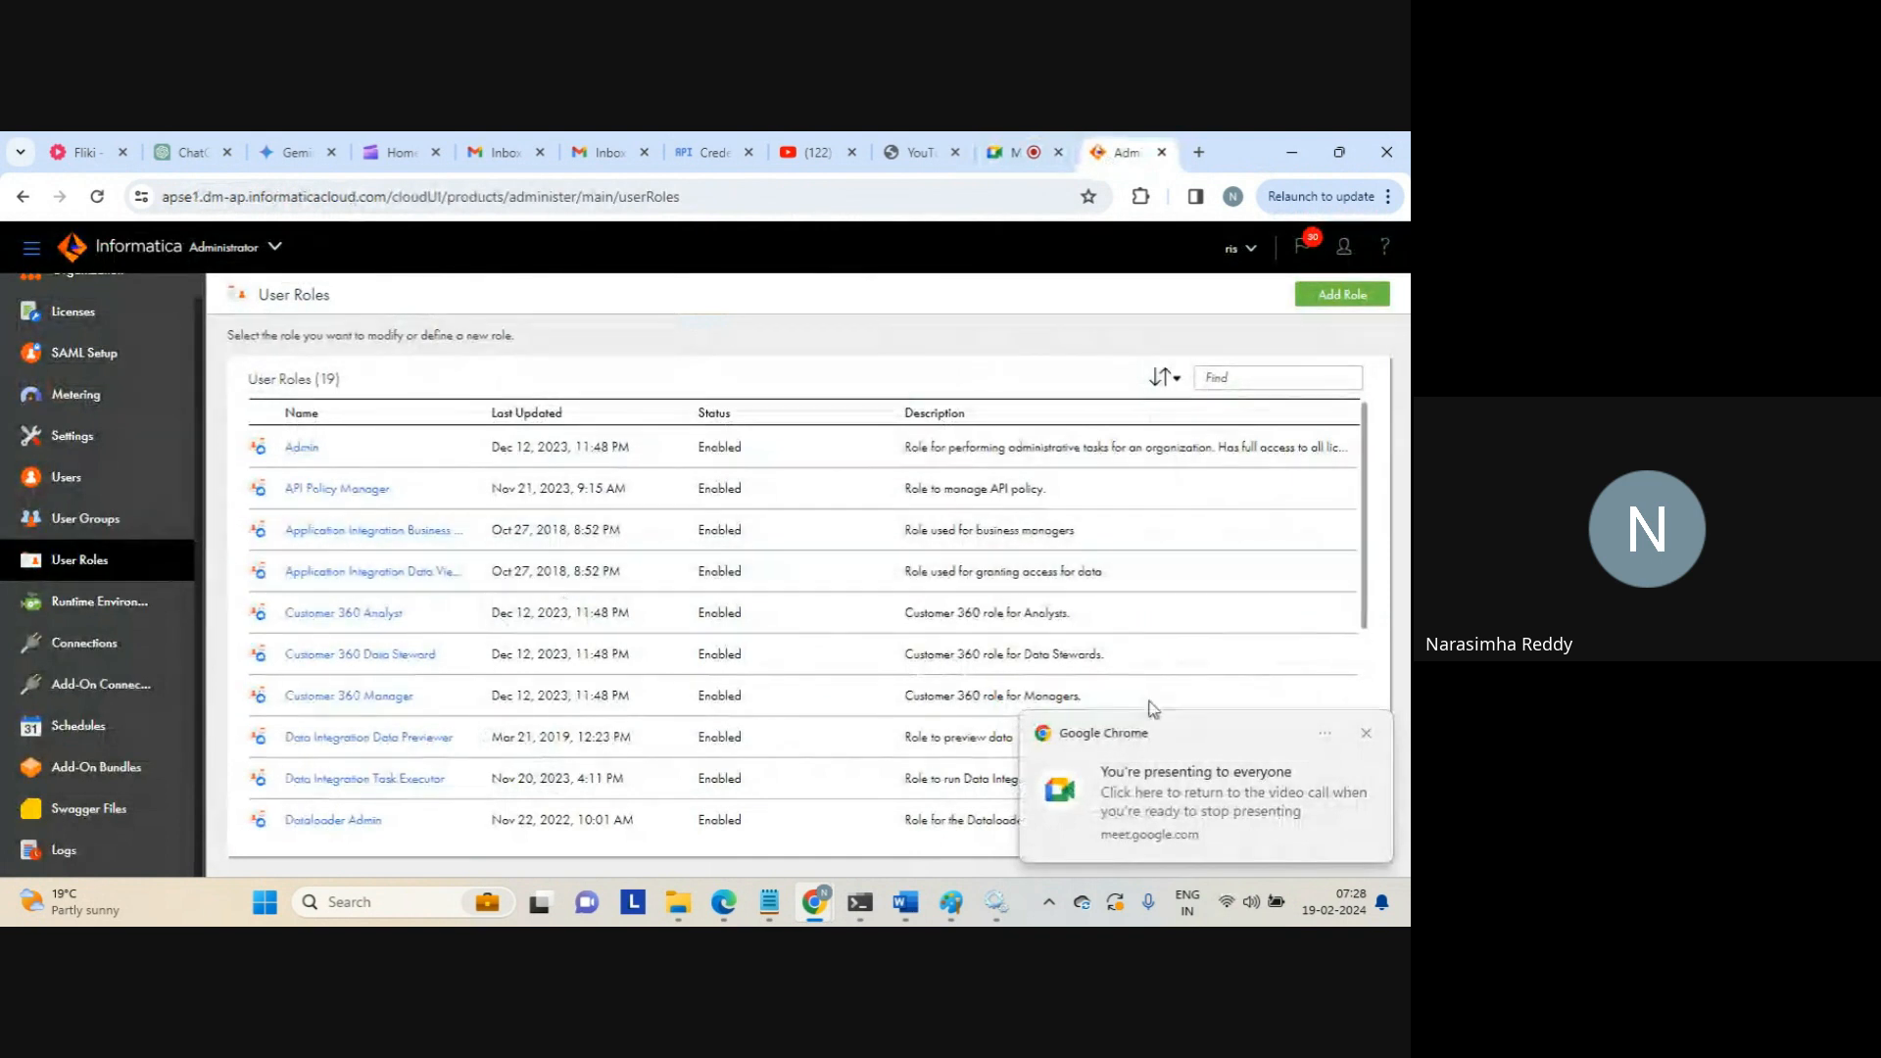
Dismiss the screen-sharing notice and open a blank New Role form
click(1365, 734)
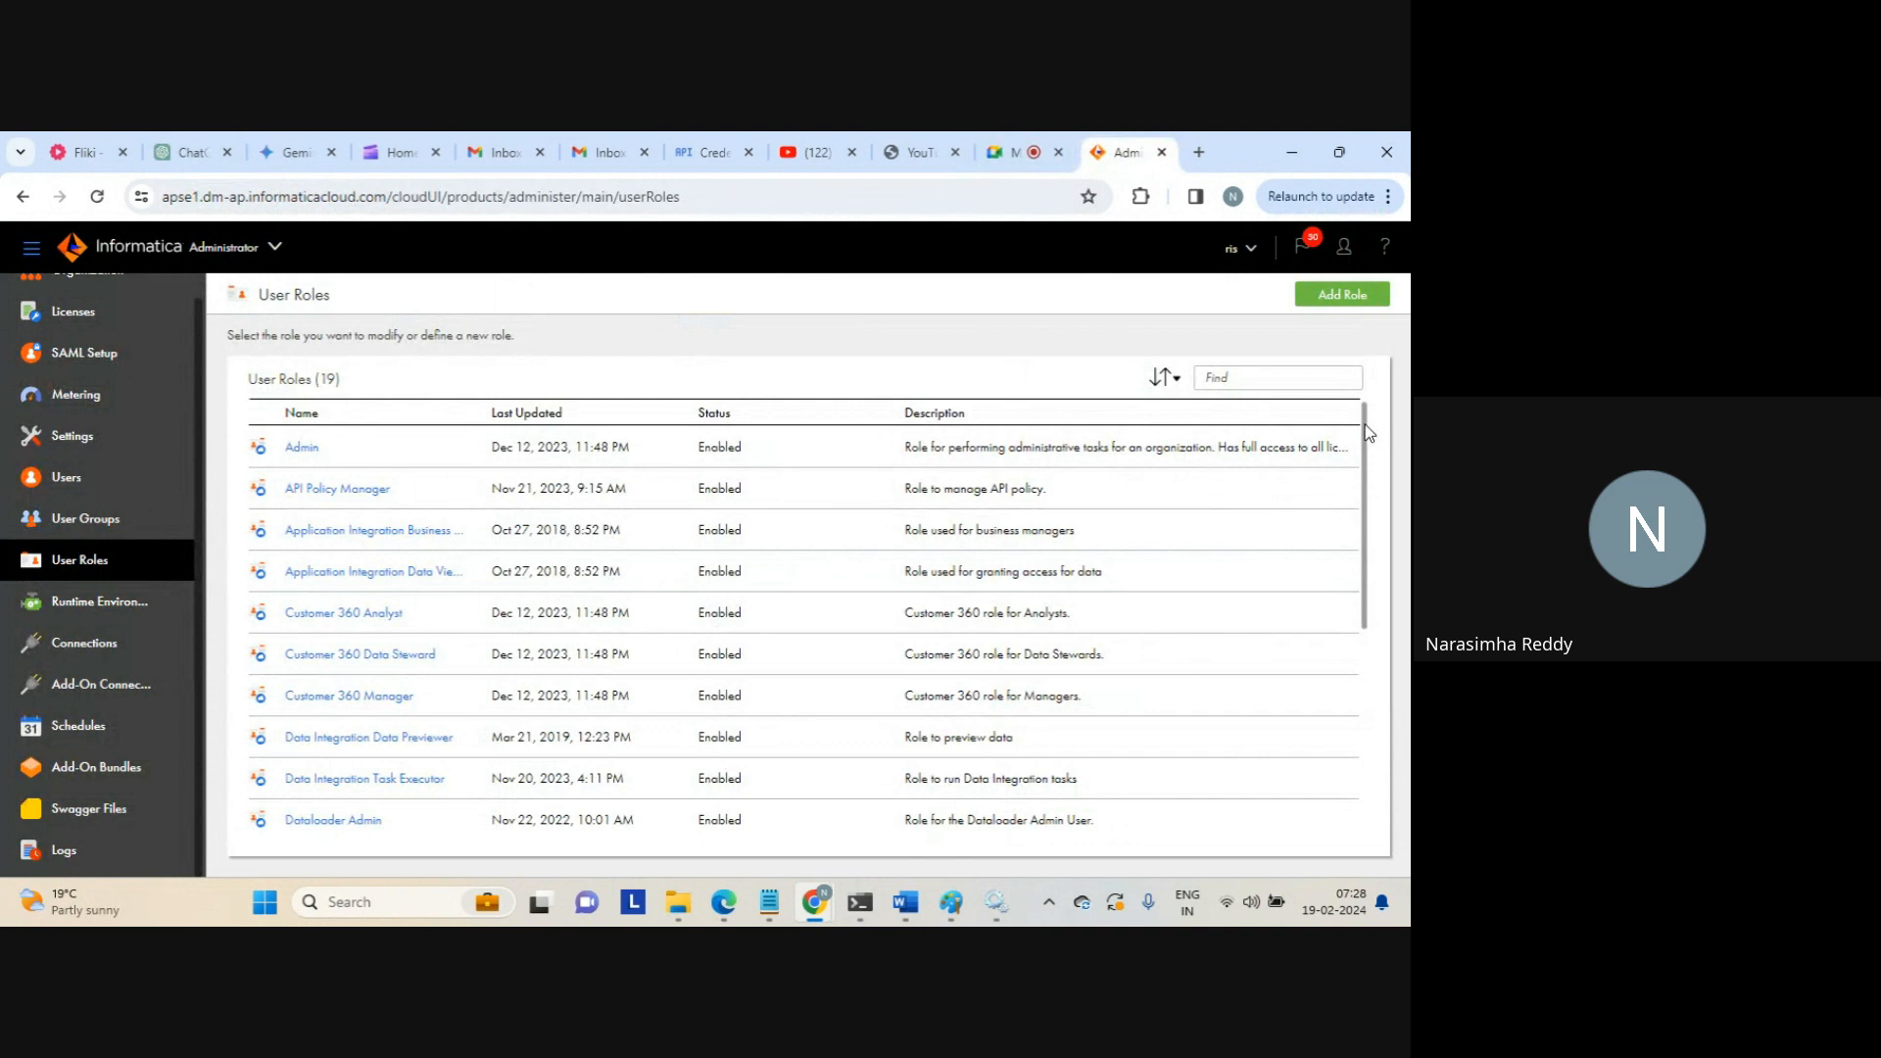
drag(1364, 421, 1401, 690)
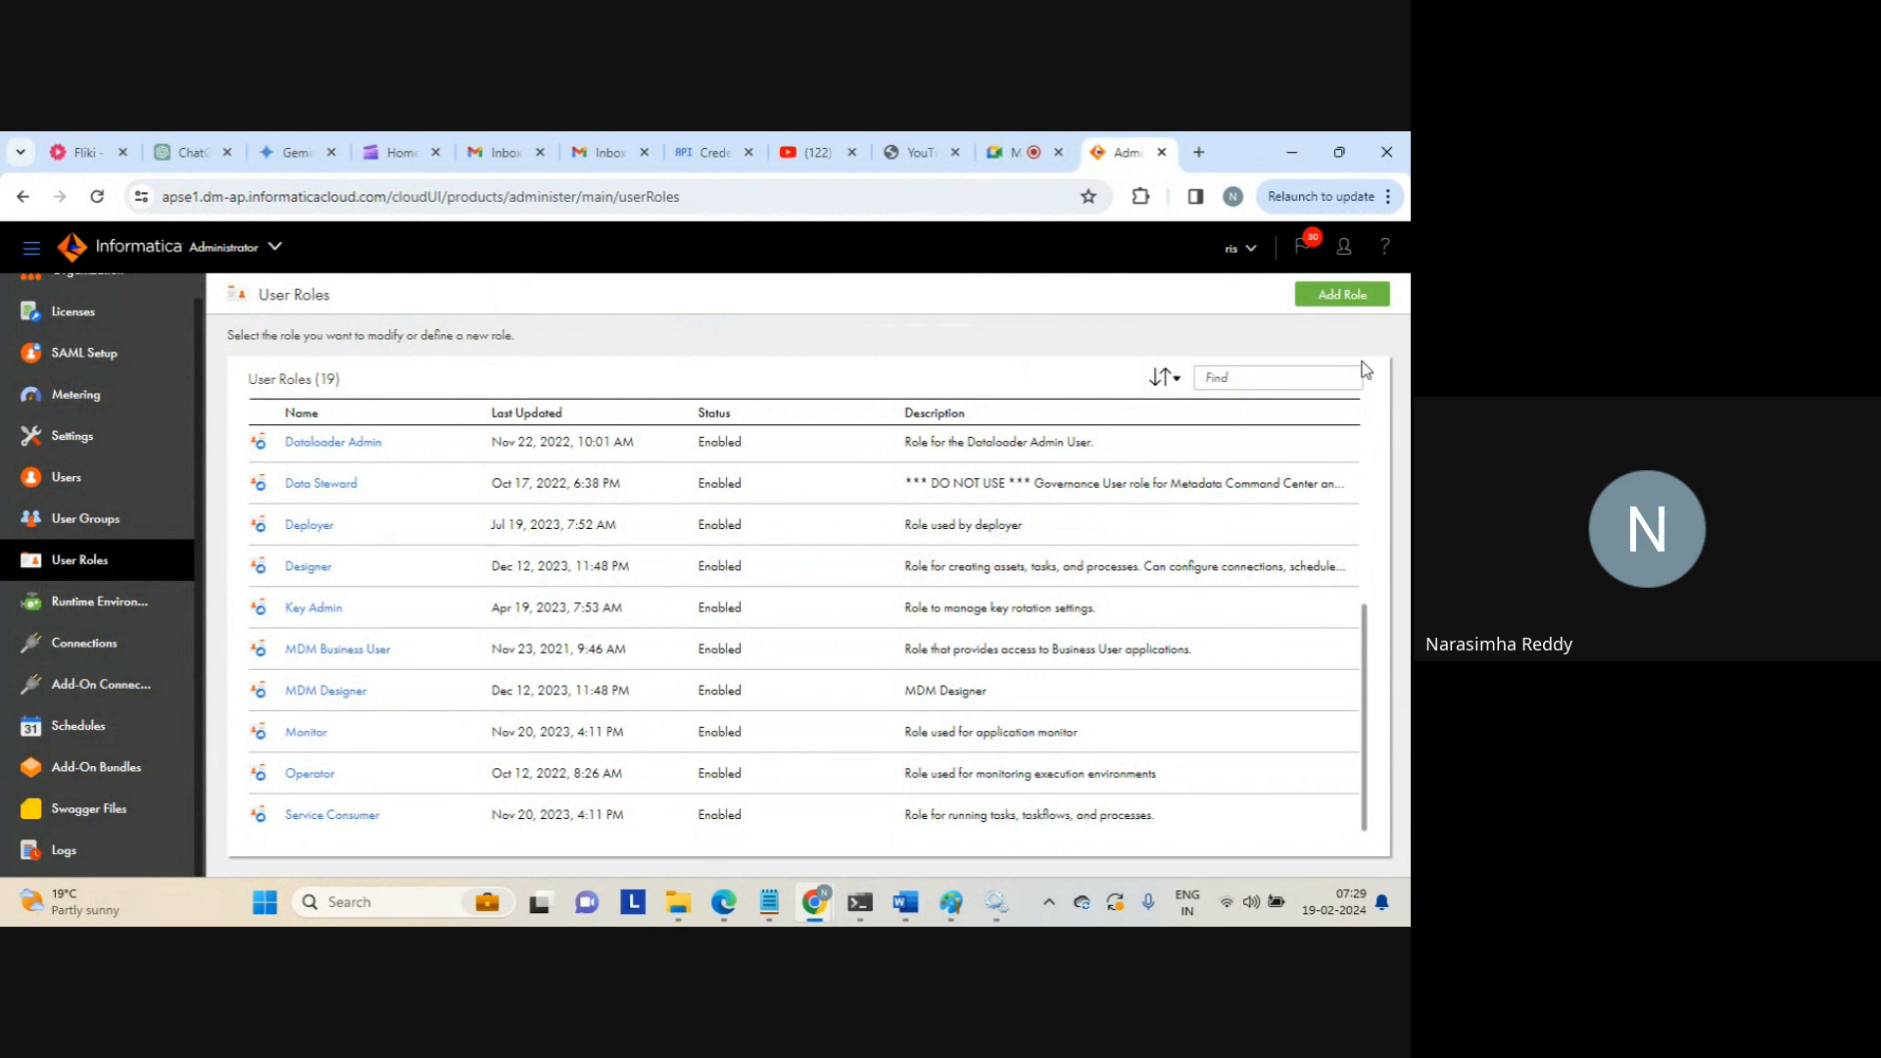
click(1338, 304)
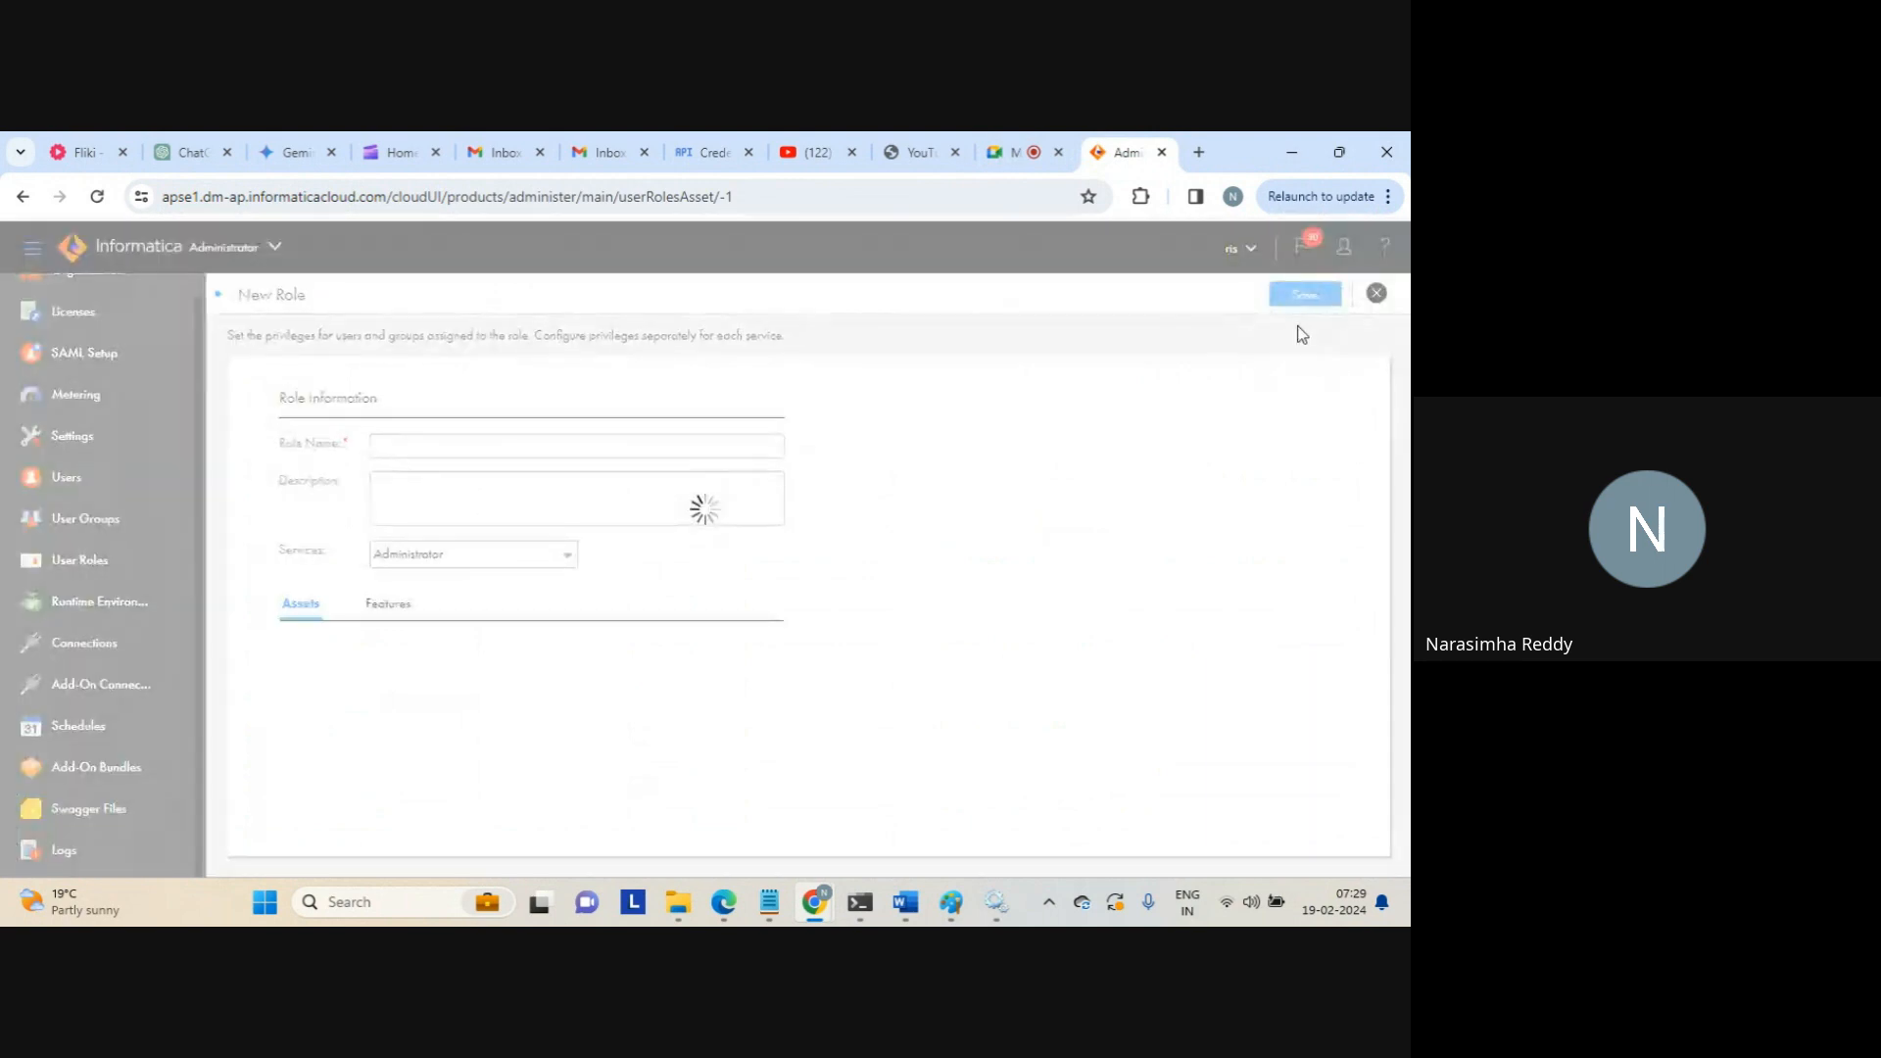
Name the role dev_role and enable the Asset export and import features
click(543, 438)
text(dev_role)
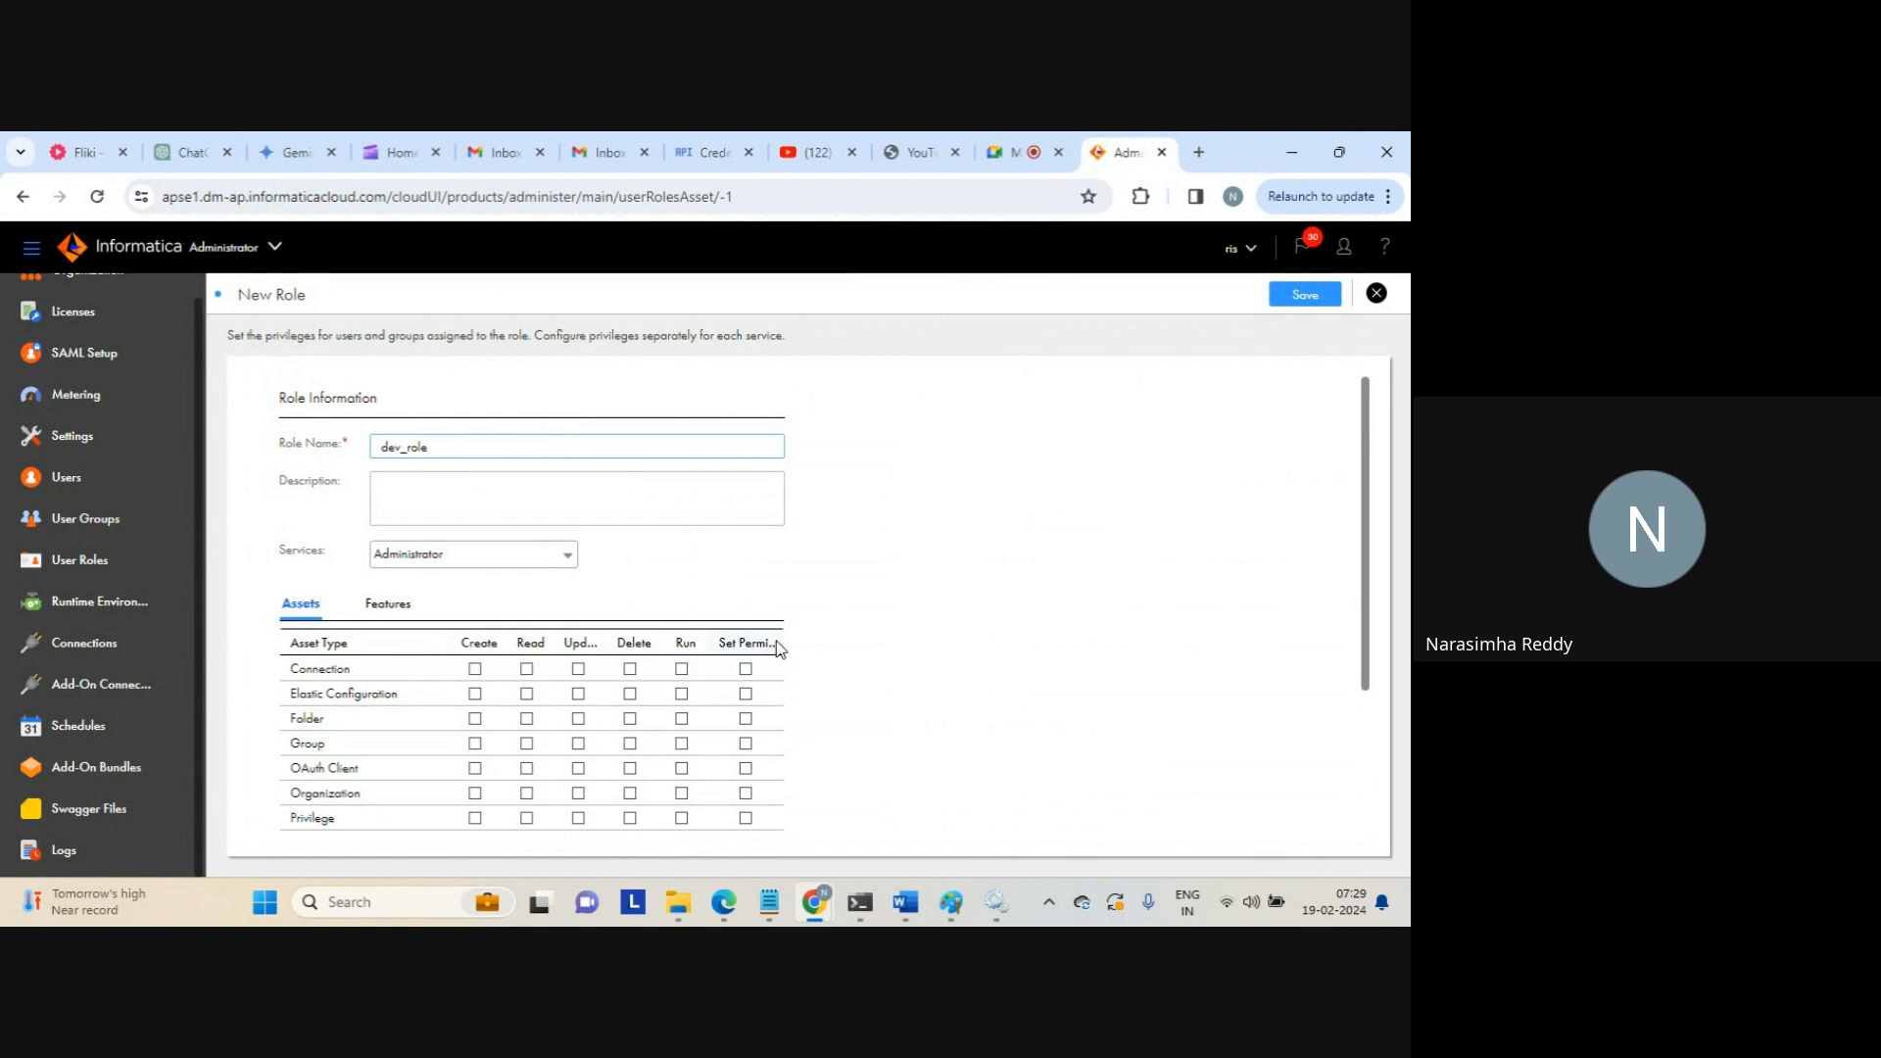
click(408, 609)
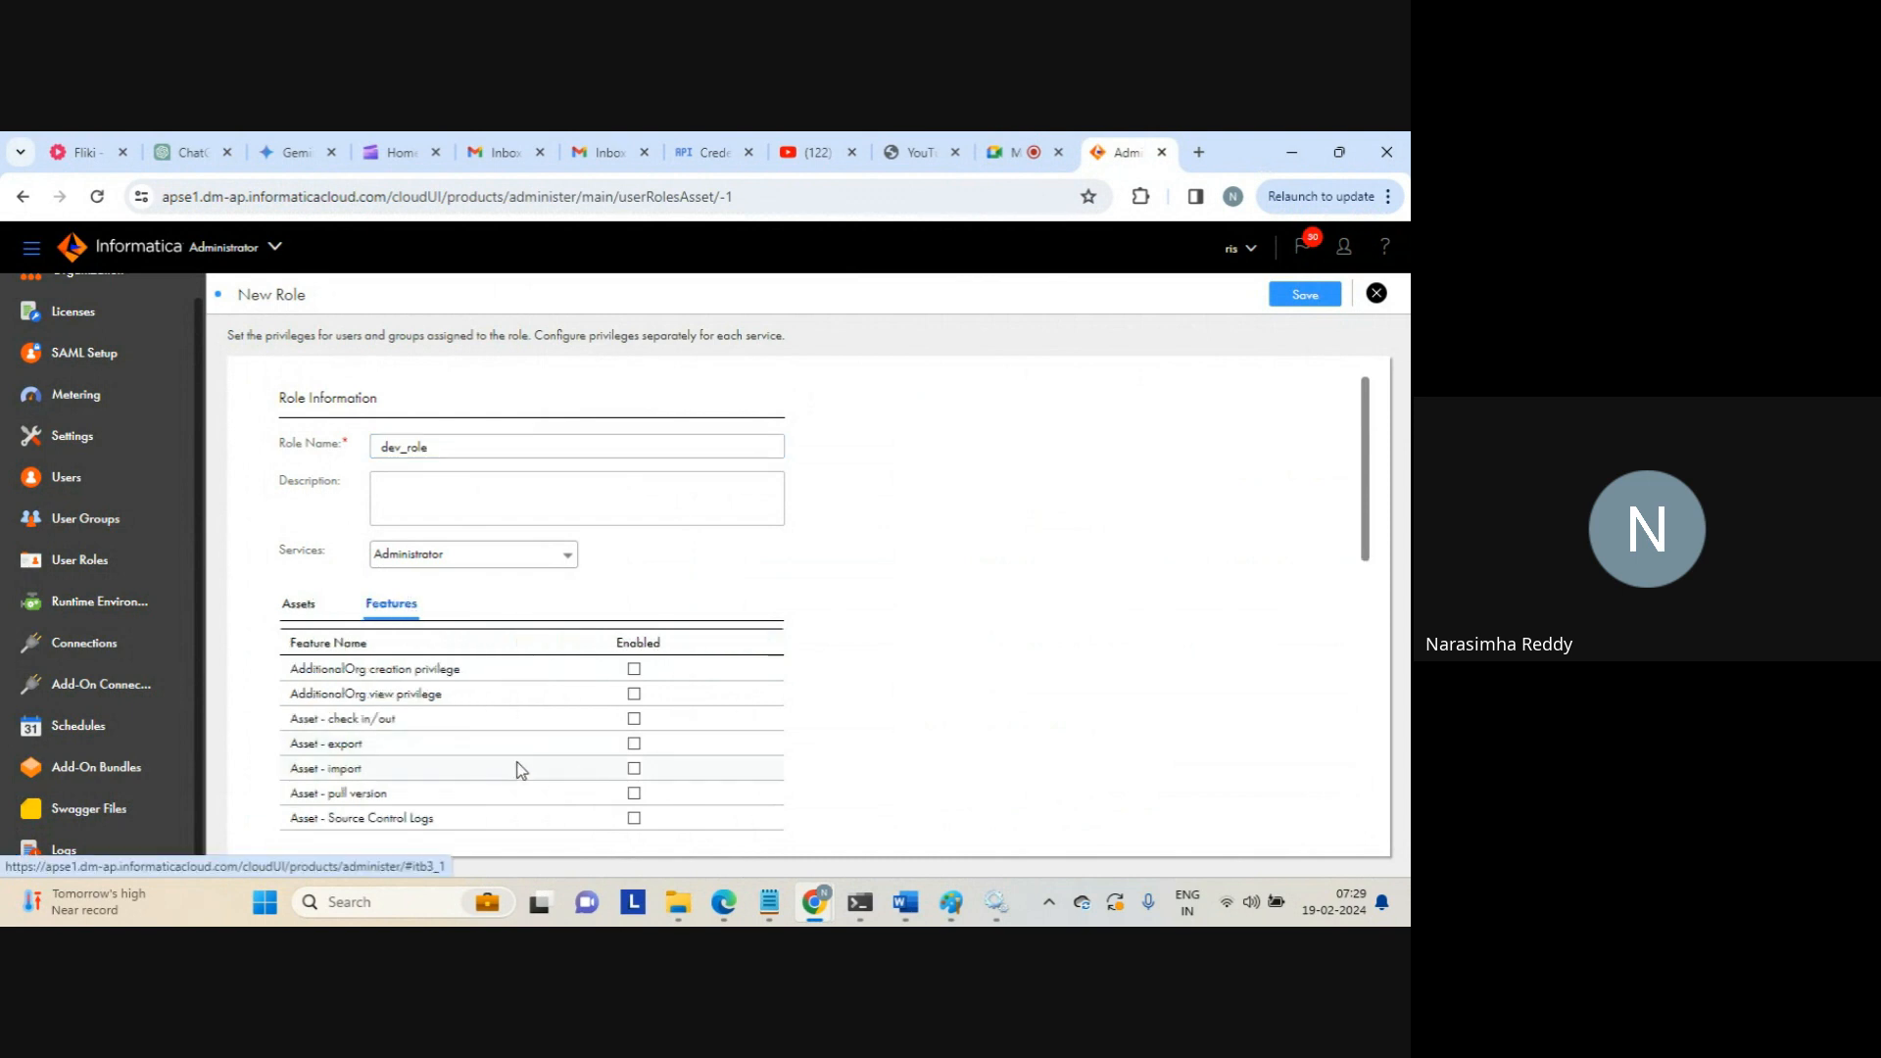
click(634, 743)
click(634, 768)
Enable Bundle create, Bundle delete, Configure Source Control and Suborg create features
drag(1368, 527, 1371, 662)
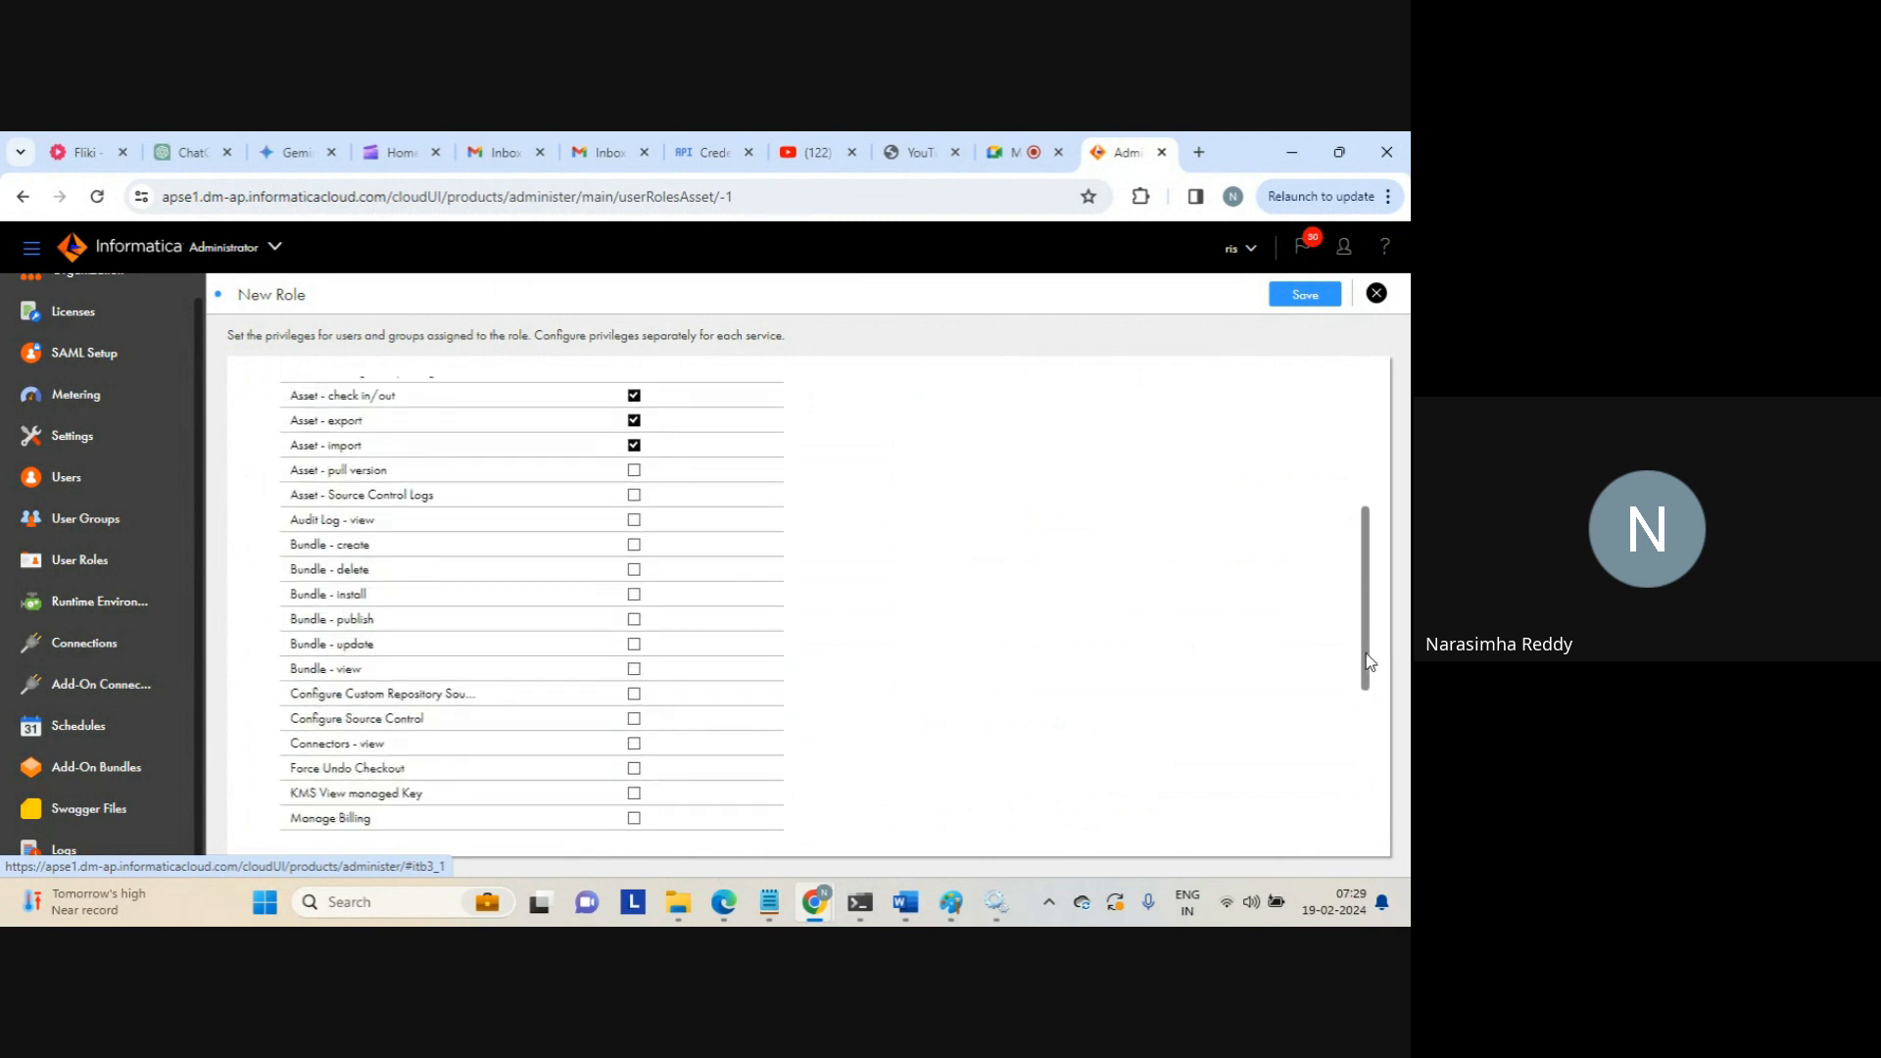
click(634, 537)
click(634, 563)
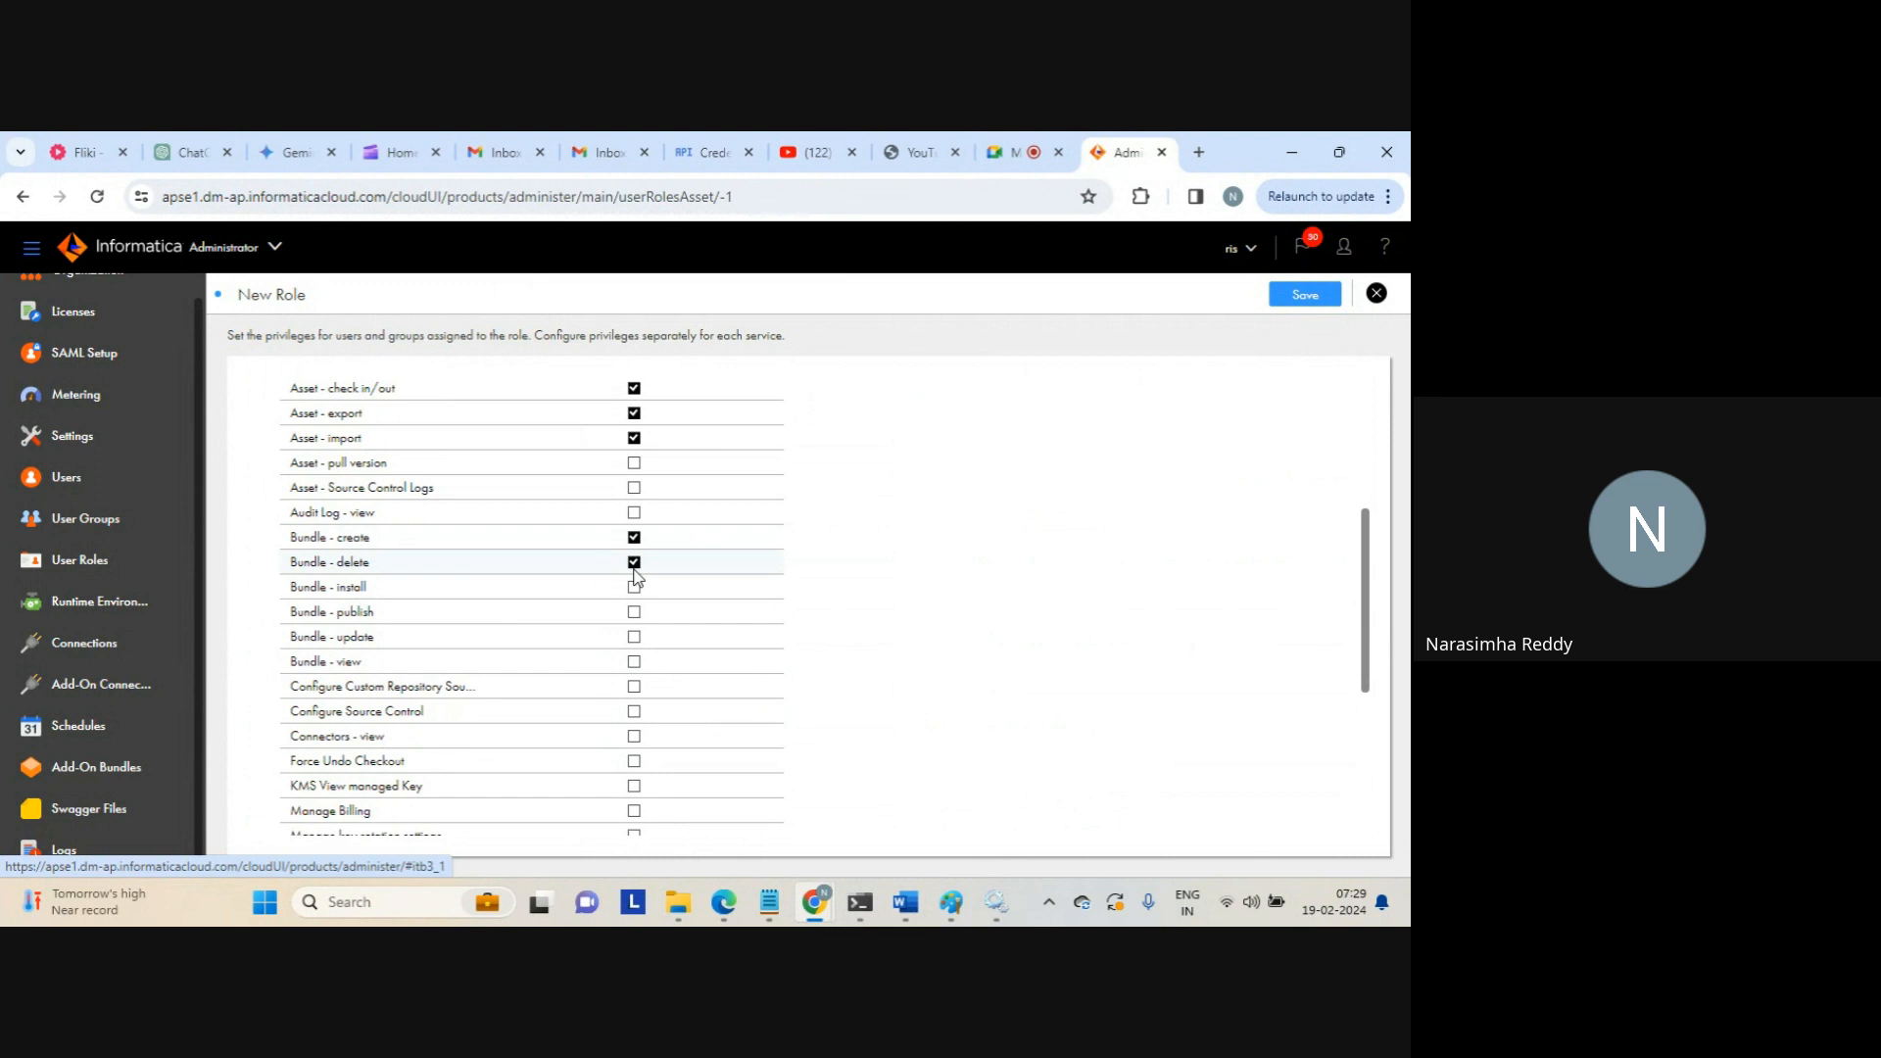
click(634, 712)
scroll(1368, 600, down, 4)
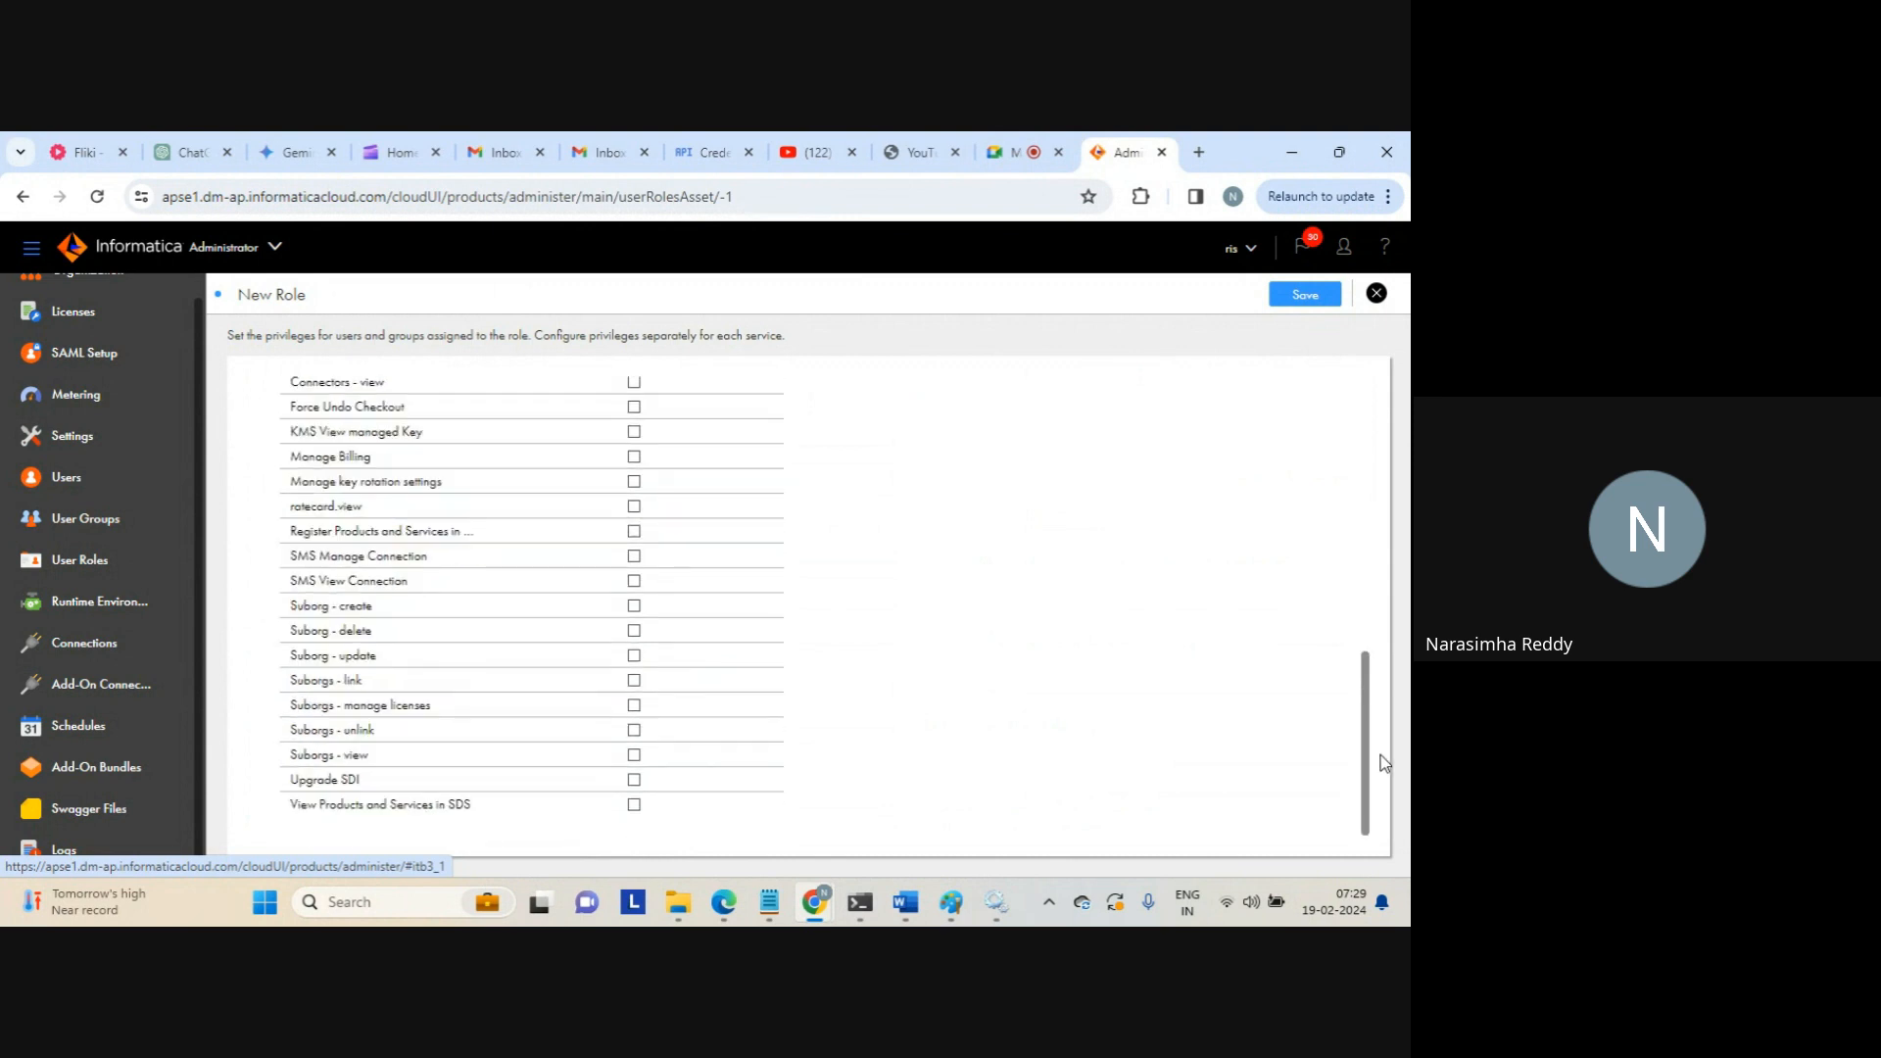
click(633, 611)
drag(1375, 689, 1306, 477)
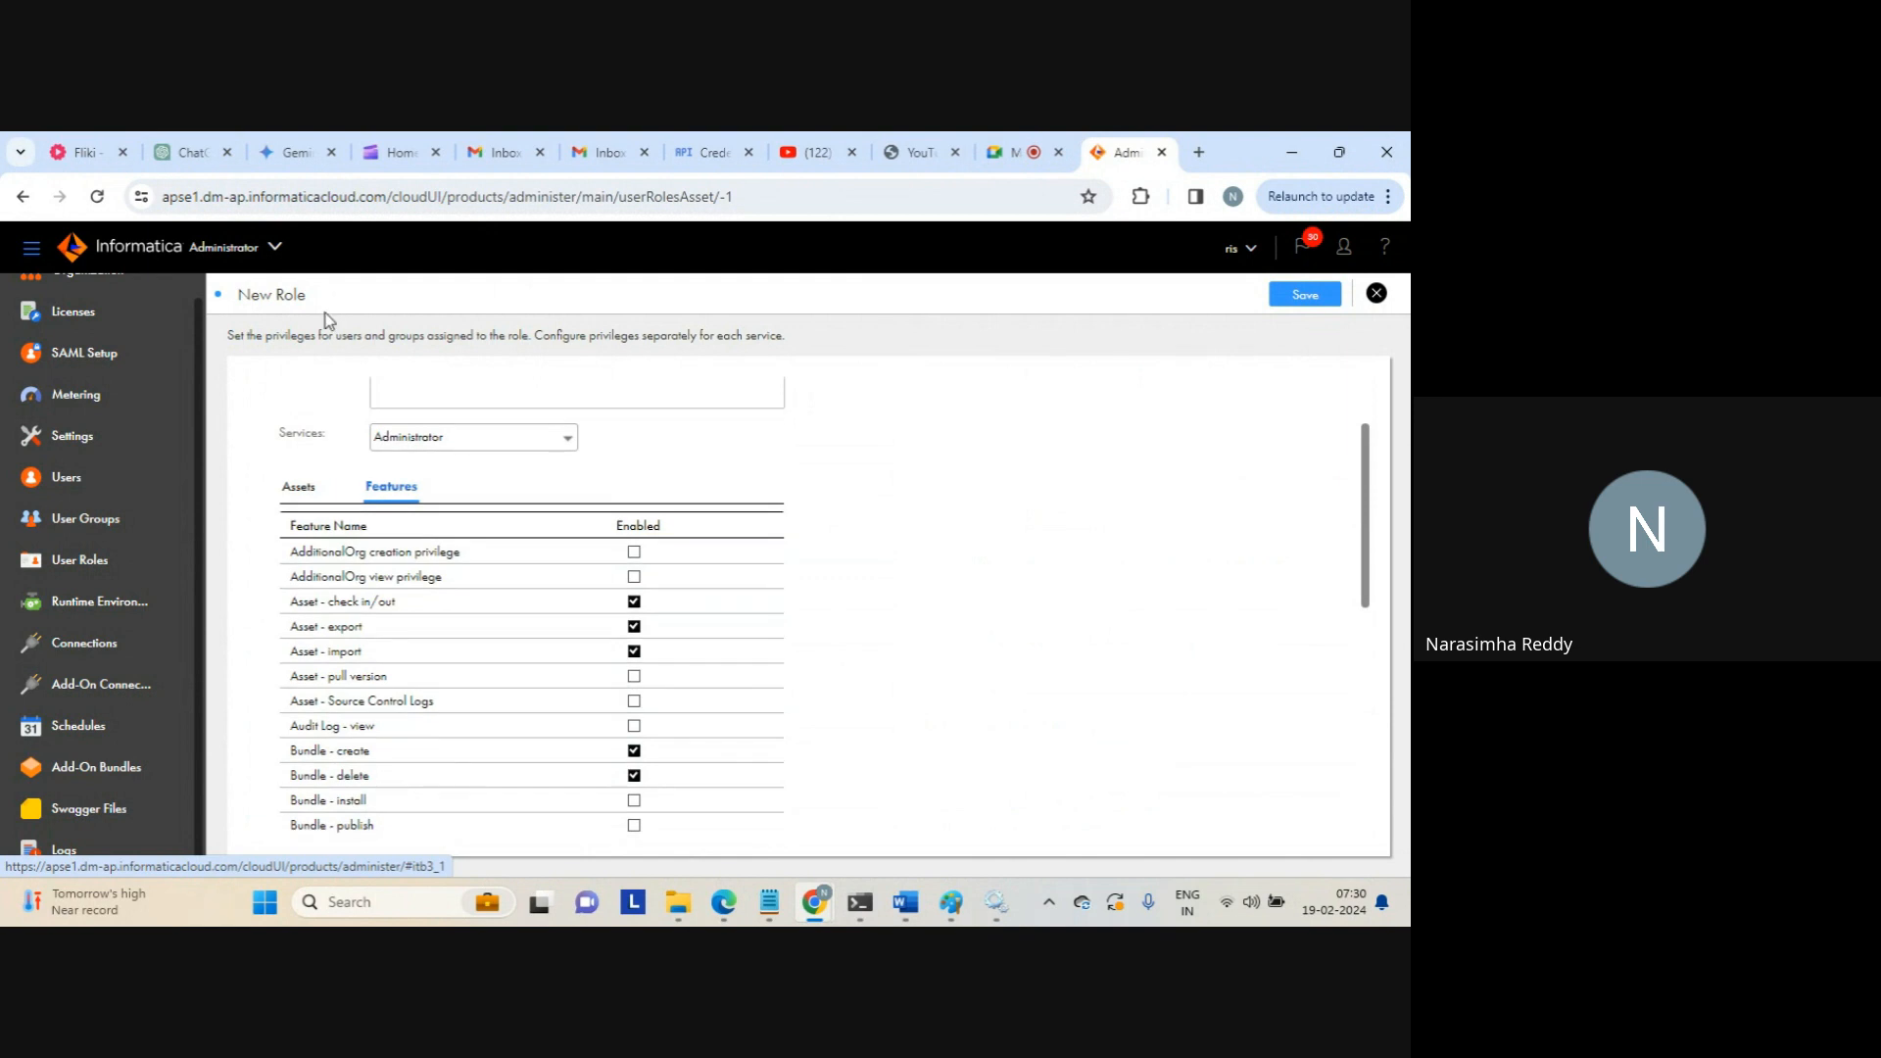
Grant create, read, update and delete on Project, Connection, Folder and Group assets
click(298, 487)
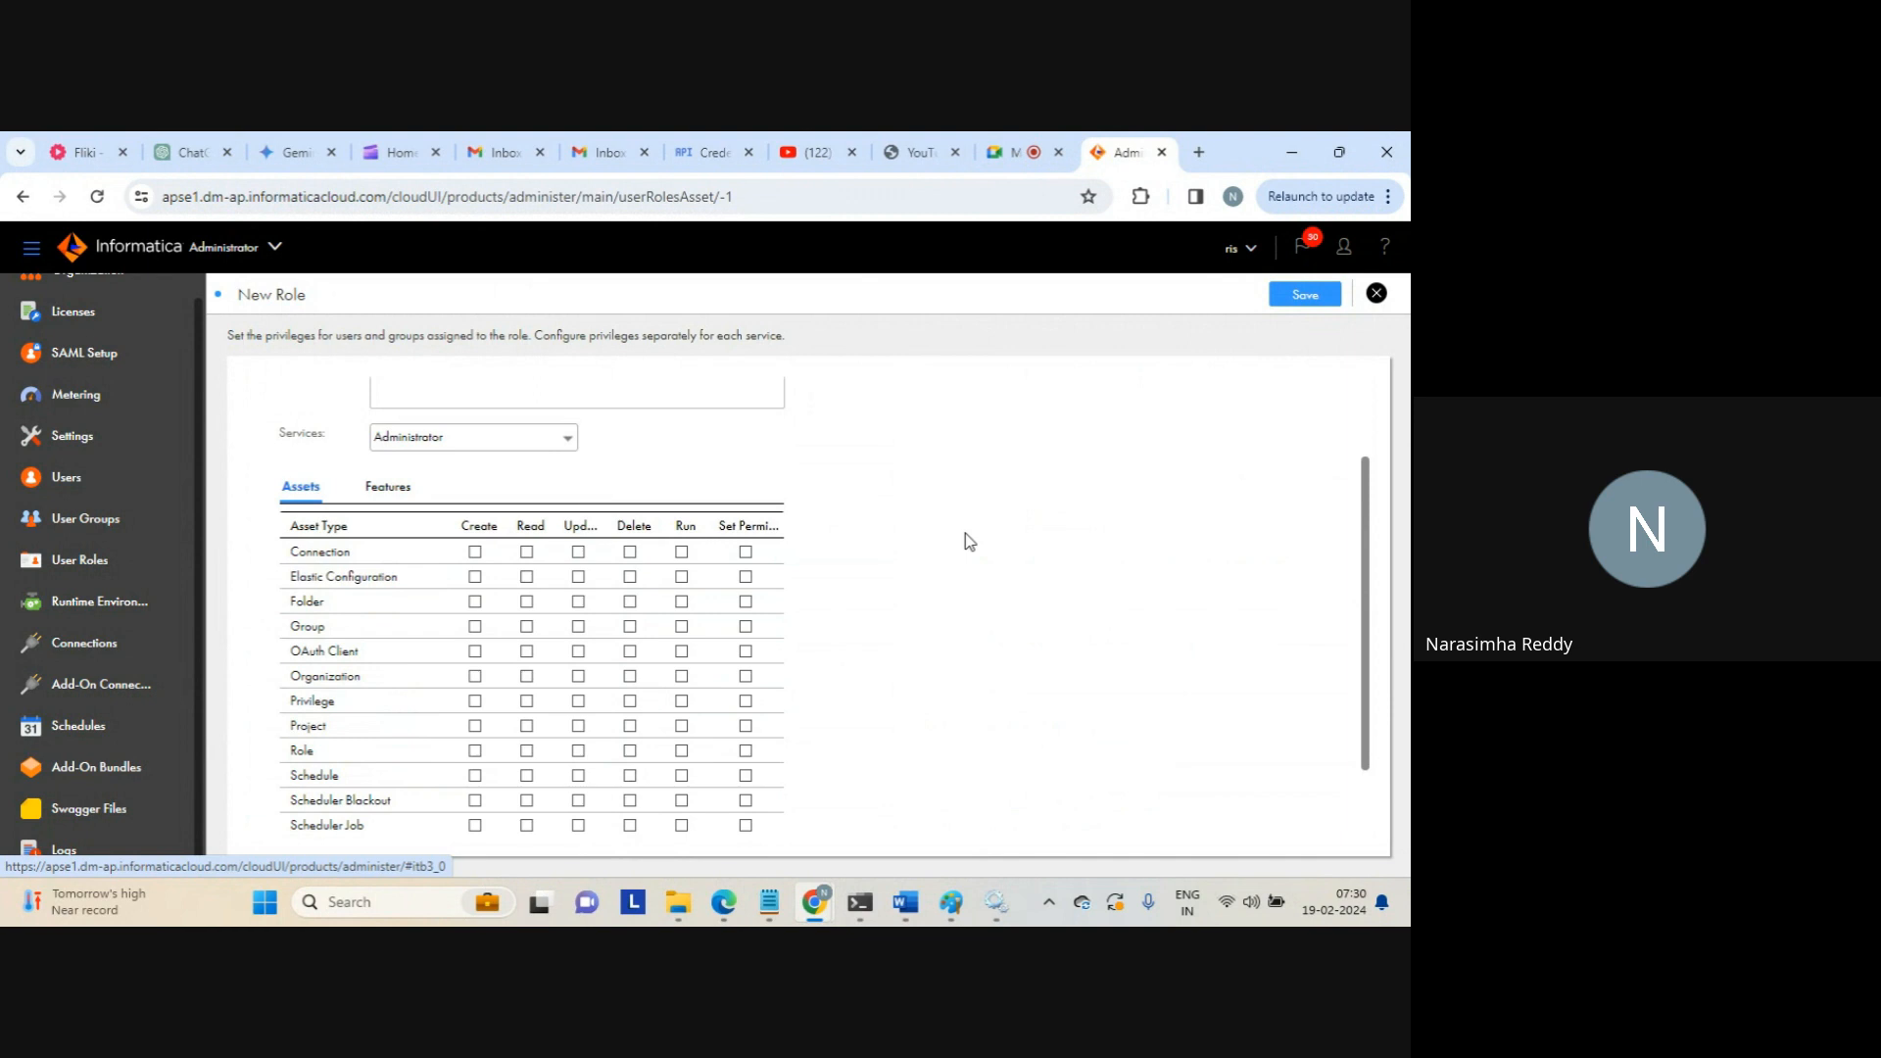
click(475, 726)
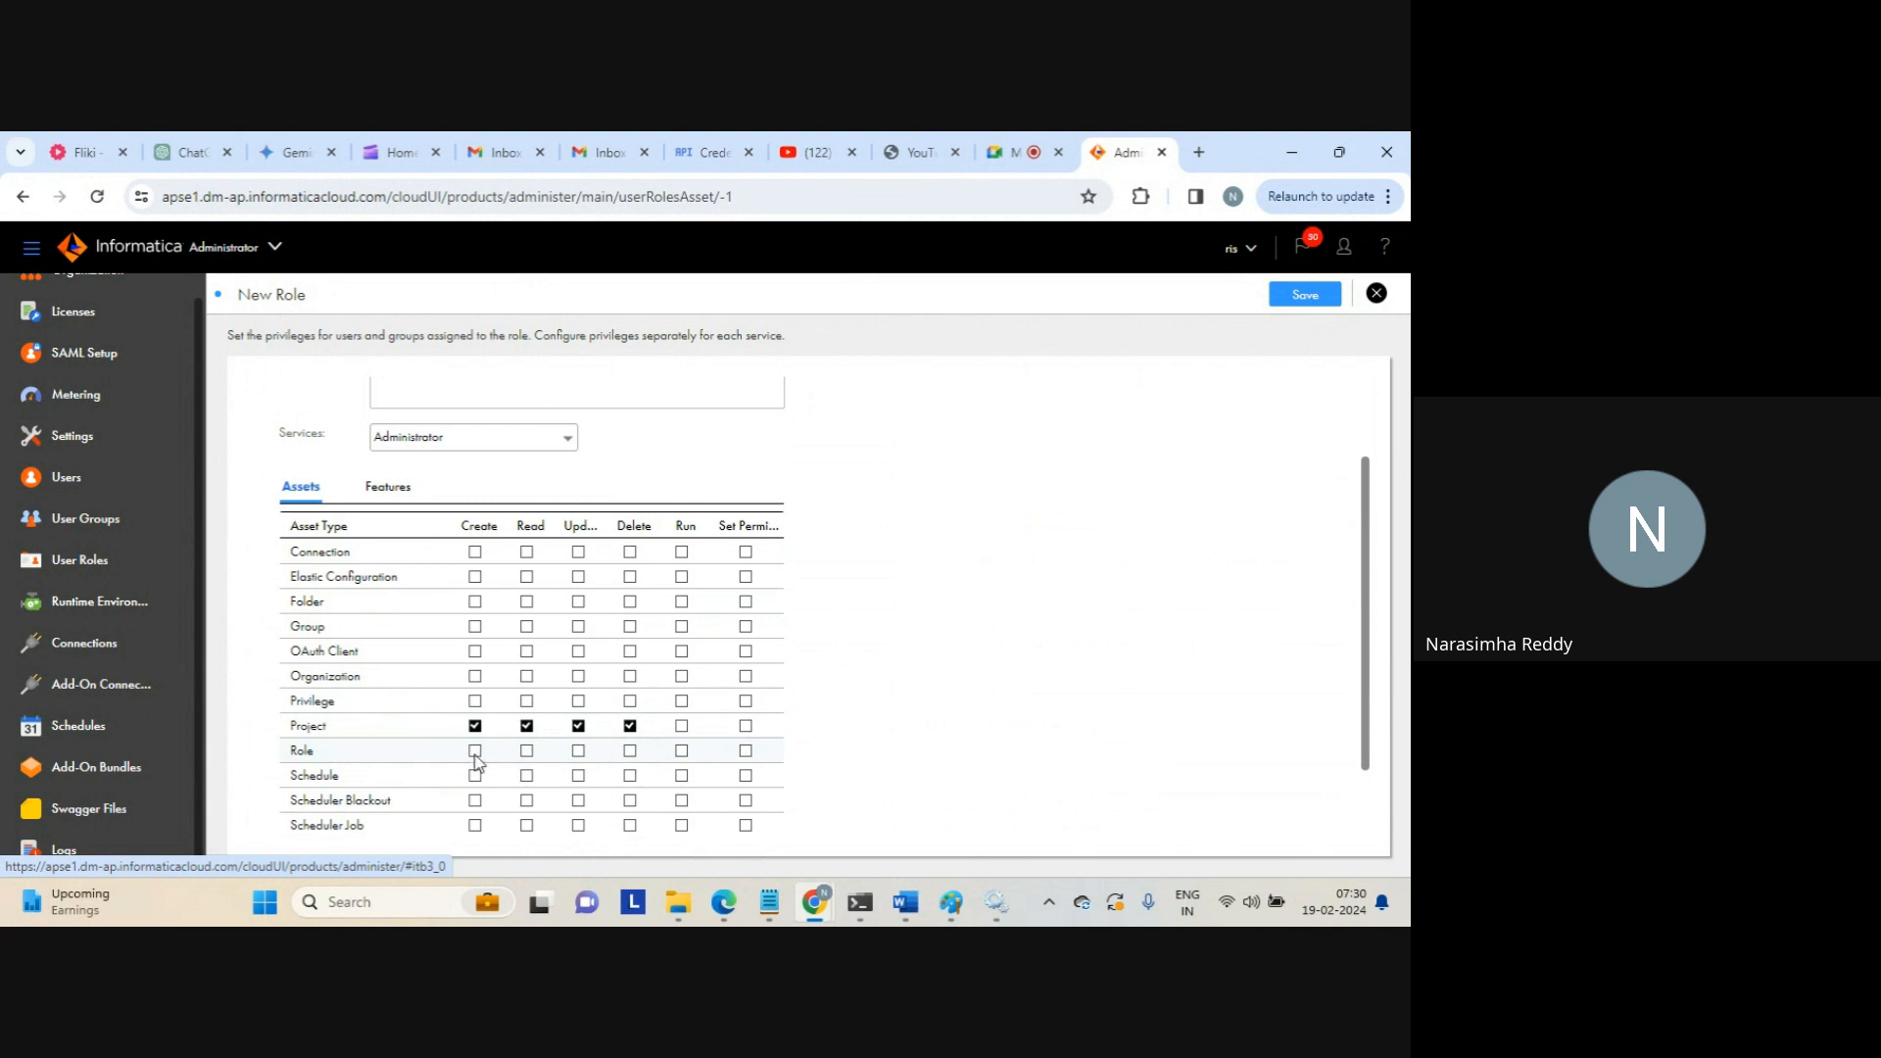
click(476, 554)
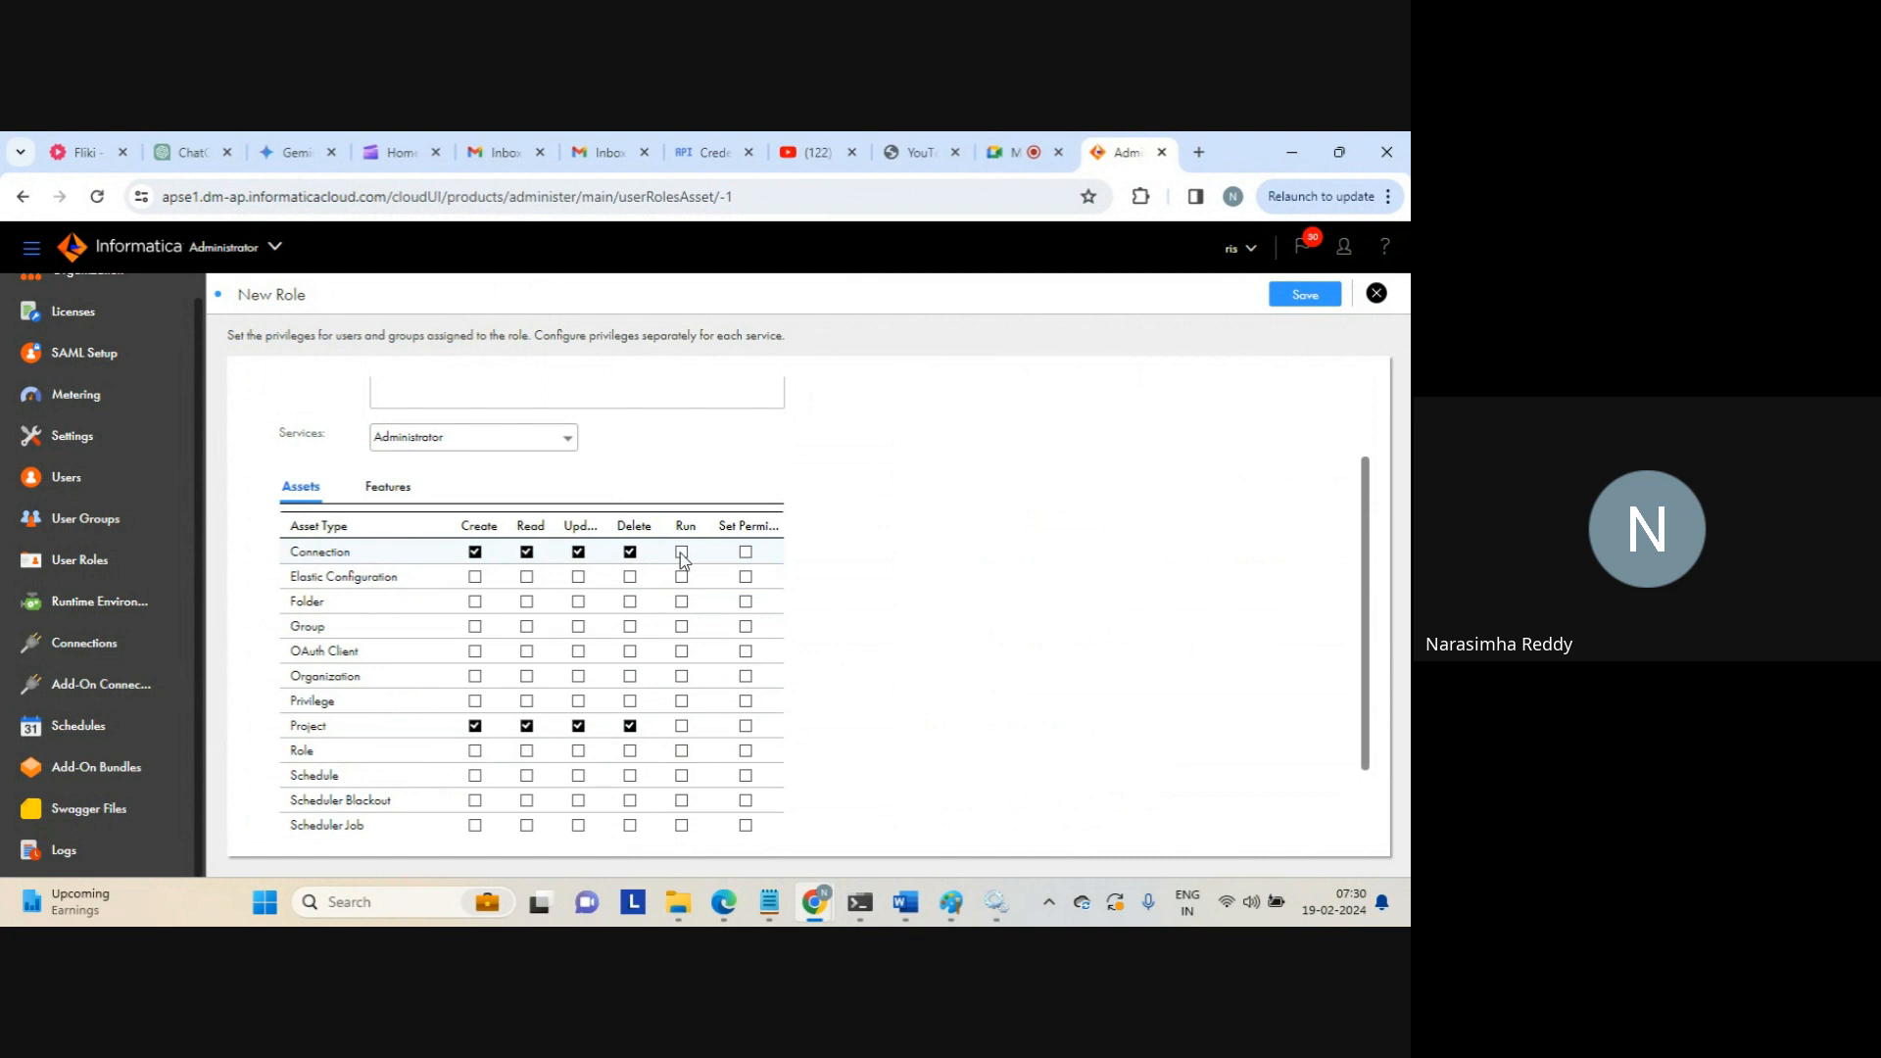
click(476, 607)
click(476, 604)
click(527, 602)
click(578, 601)
click(632, 602)
click(475, 632)
Grant full permissions on Secure Agent, Secure Agent Group, User and Scheduler Job
scroll(1371, 541, down, 2)
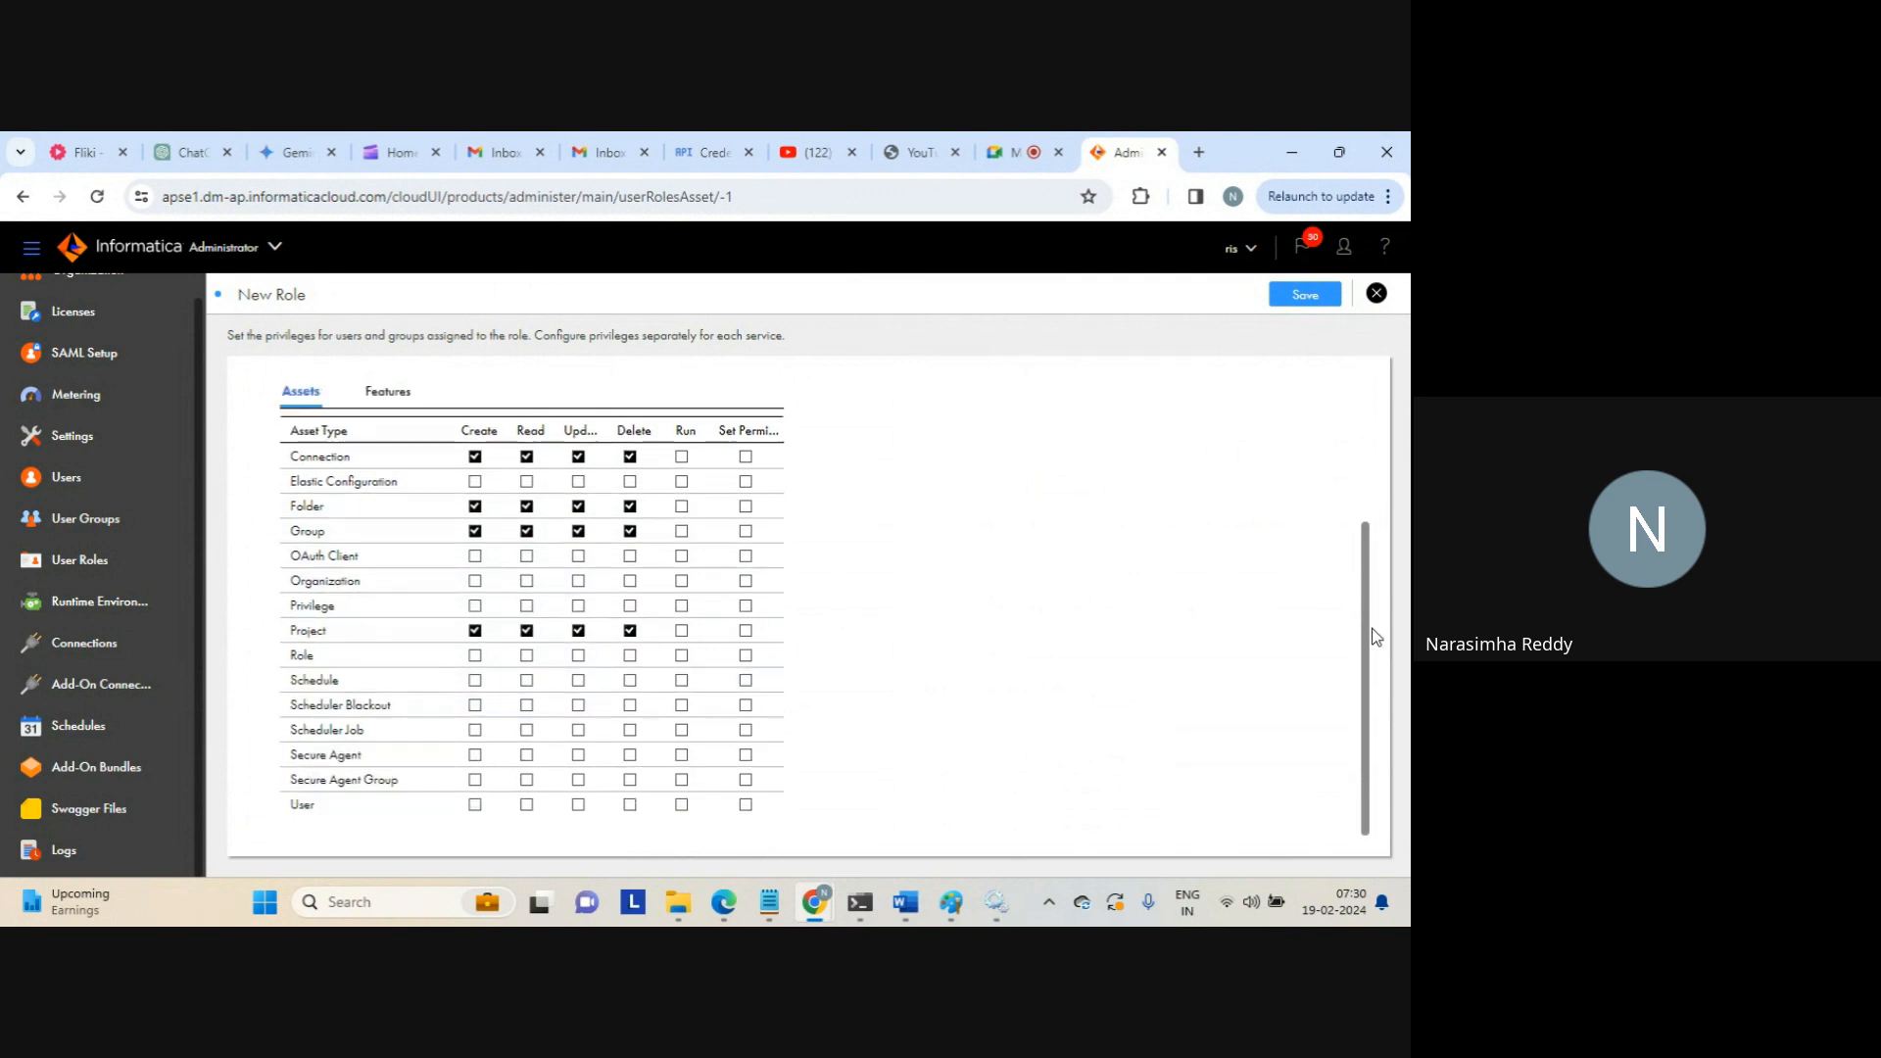
click(477, 756)
click(631, 758)
click(476, 781)
click(632, 783)
click(475, 805)
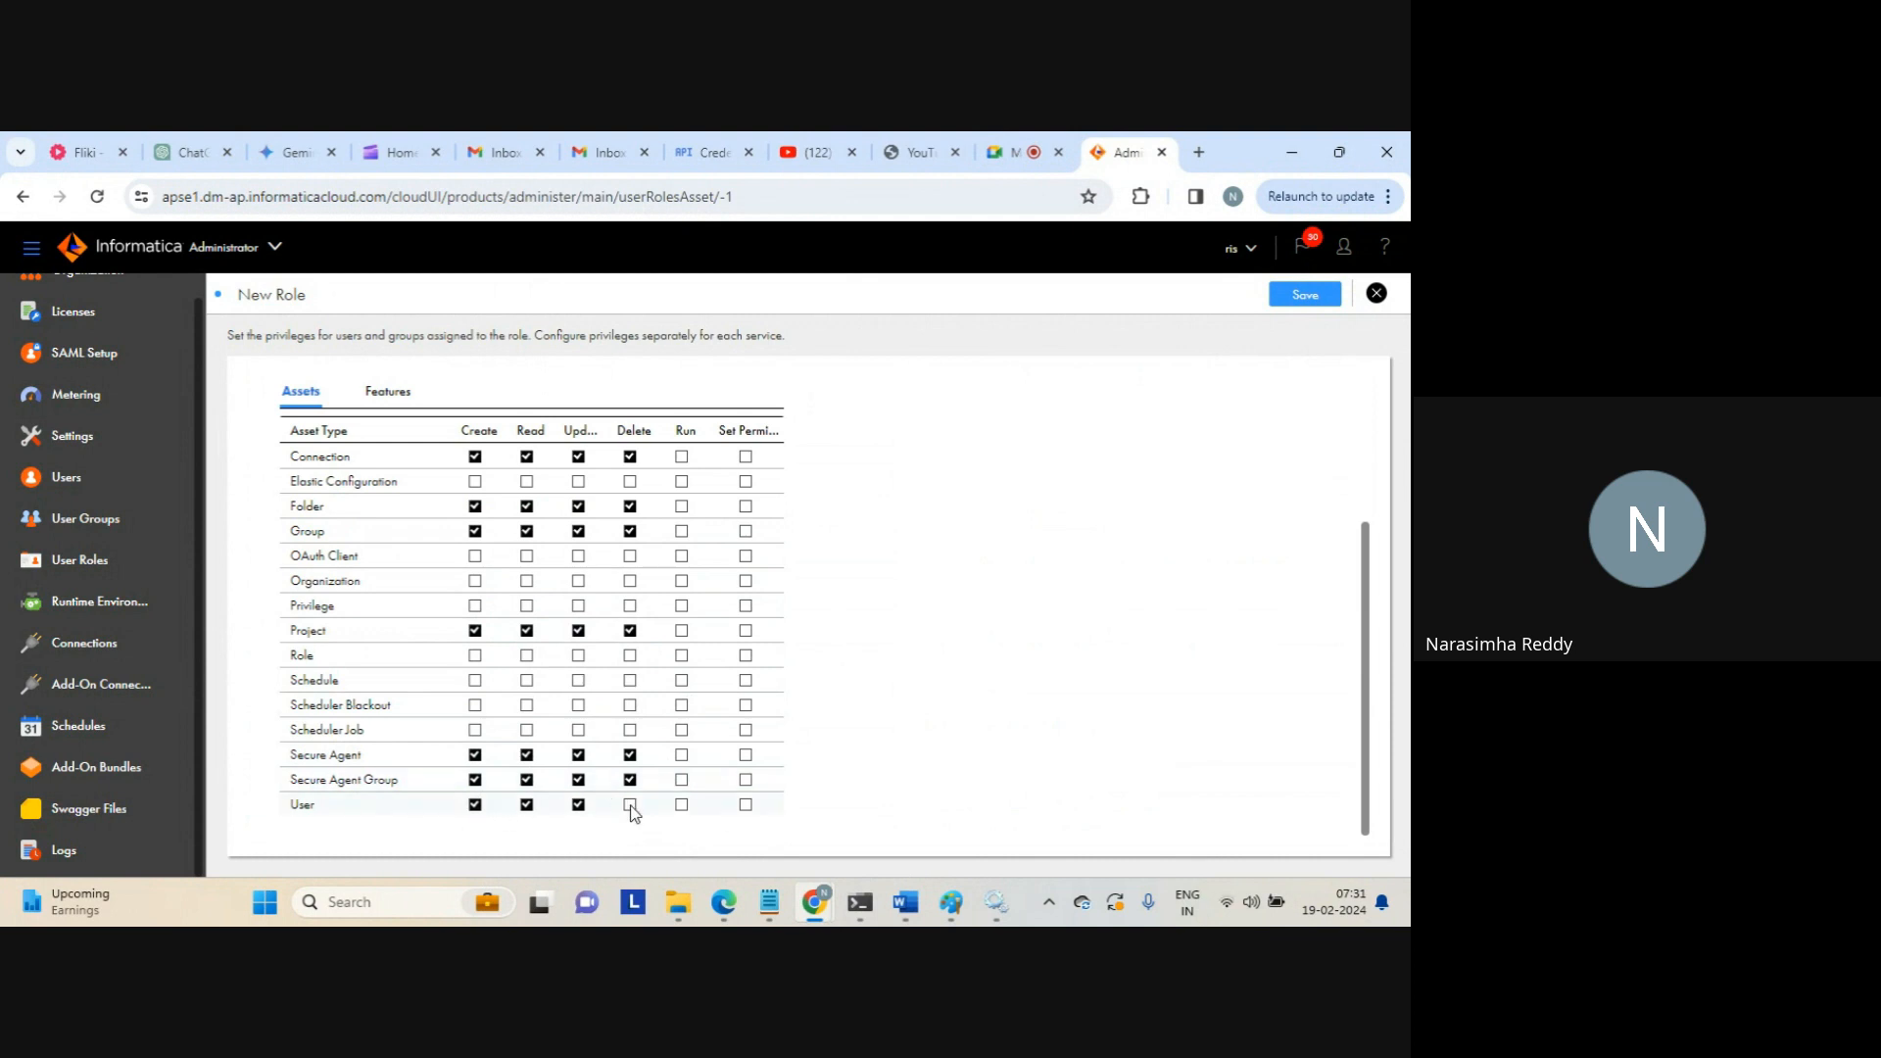
click(475, 731)
click(630, 731)
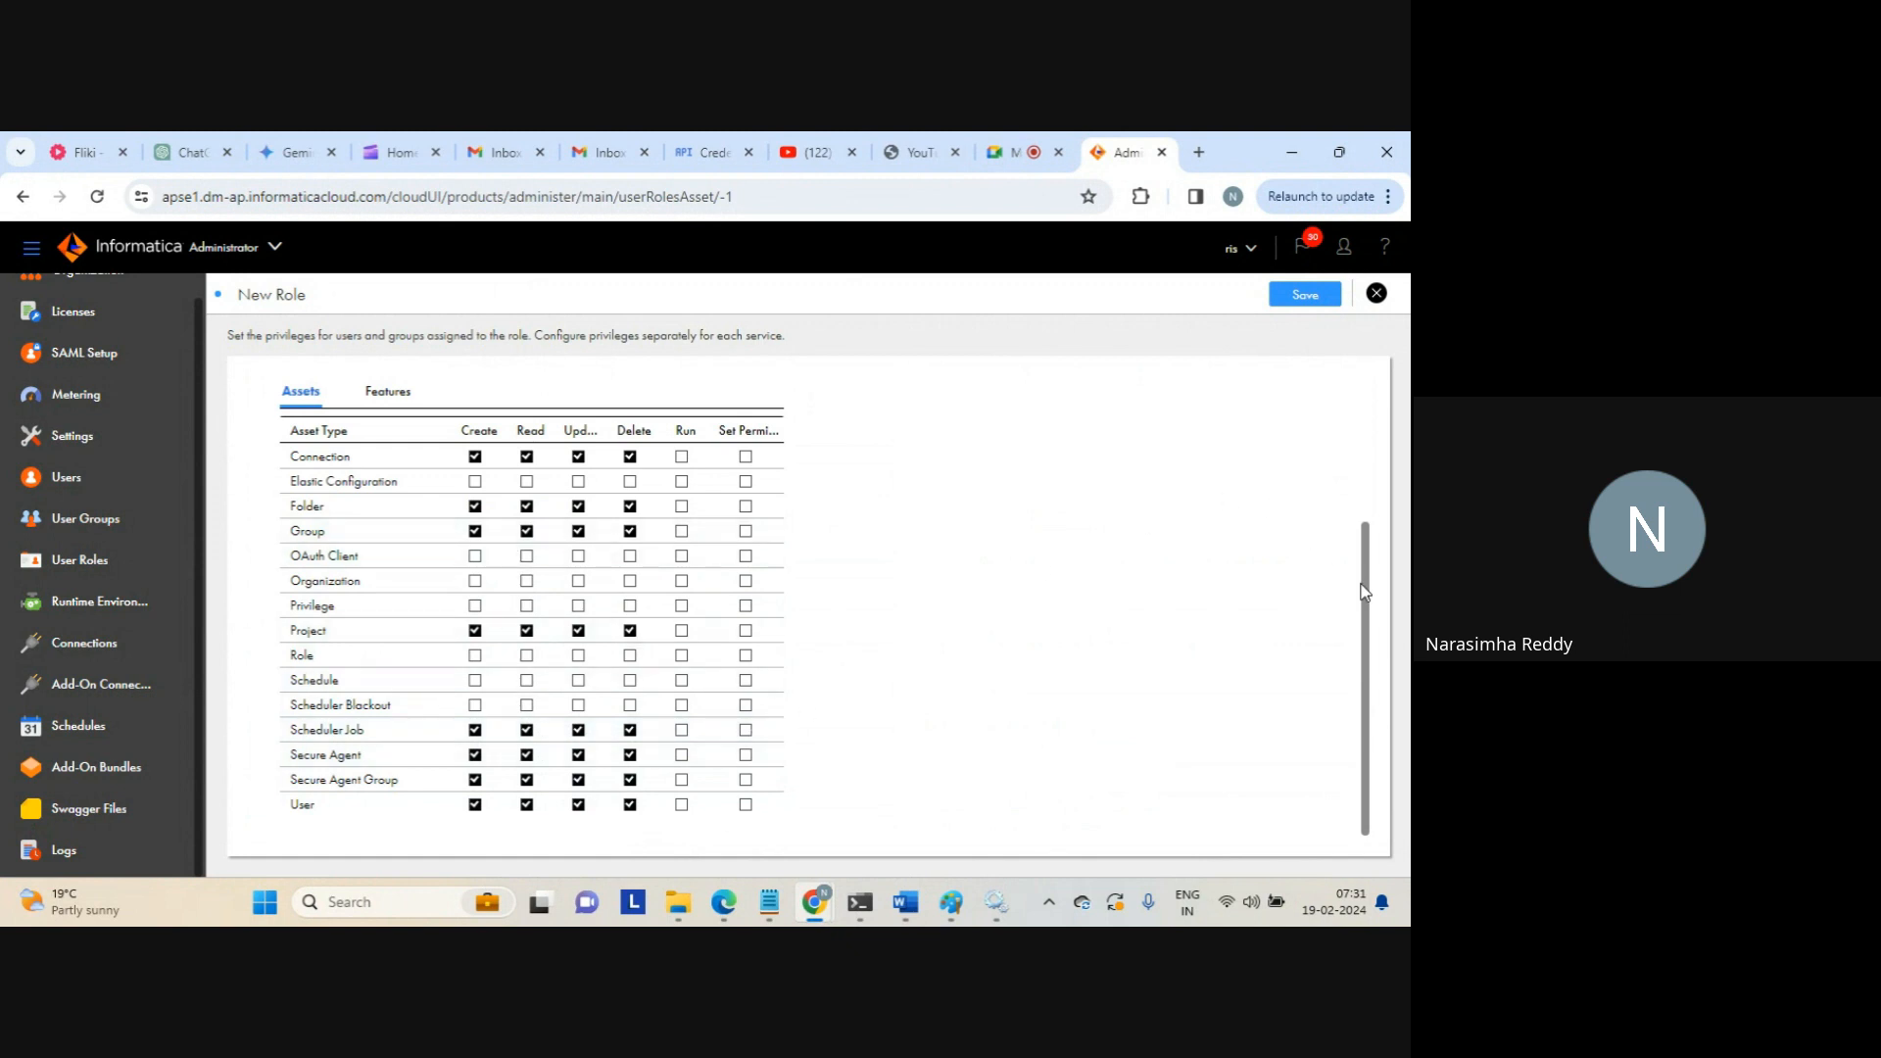
drag(1367, 596, 1340, 454)
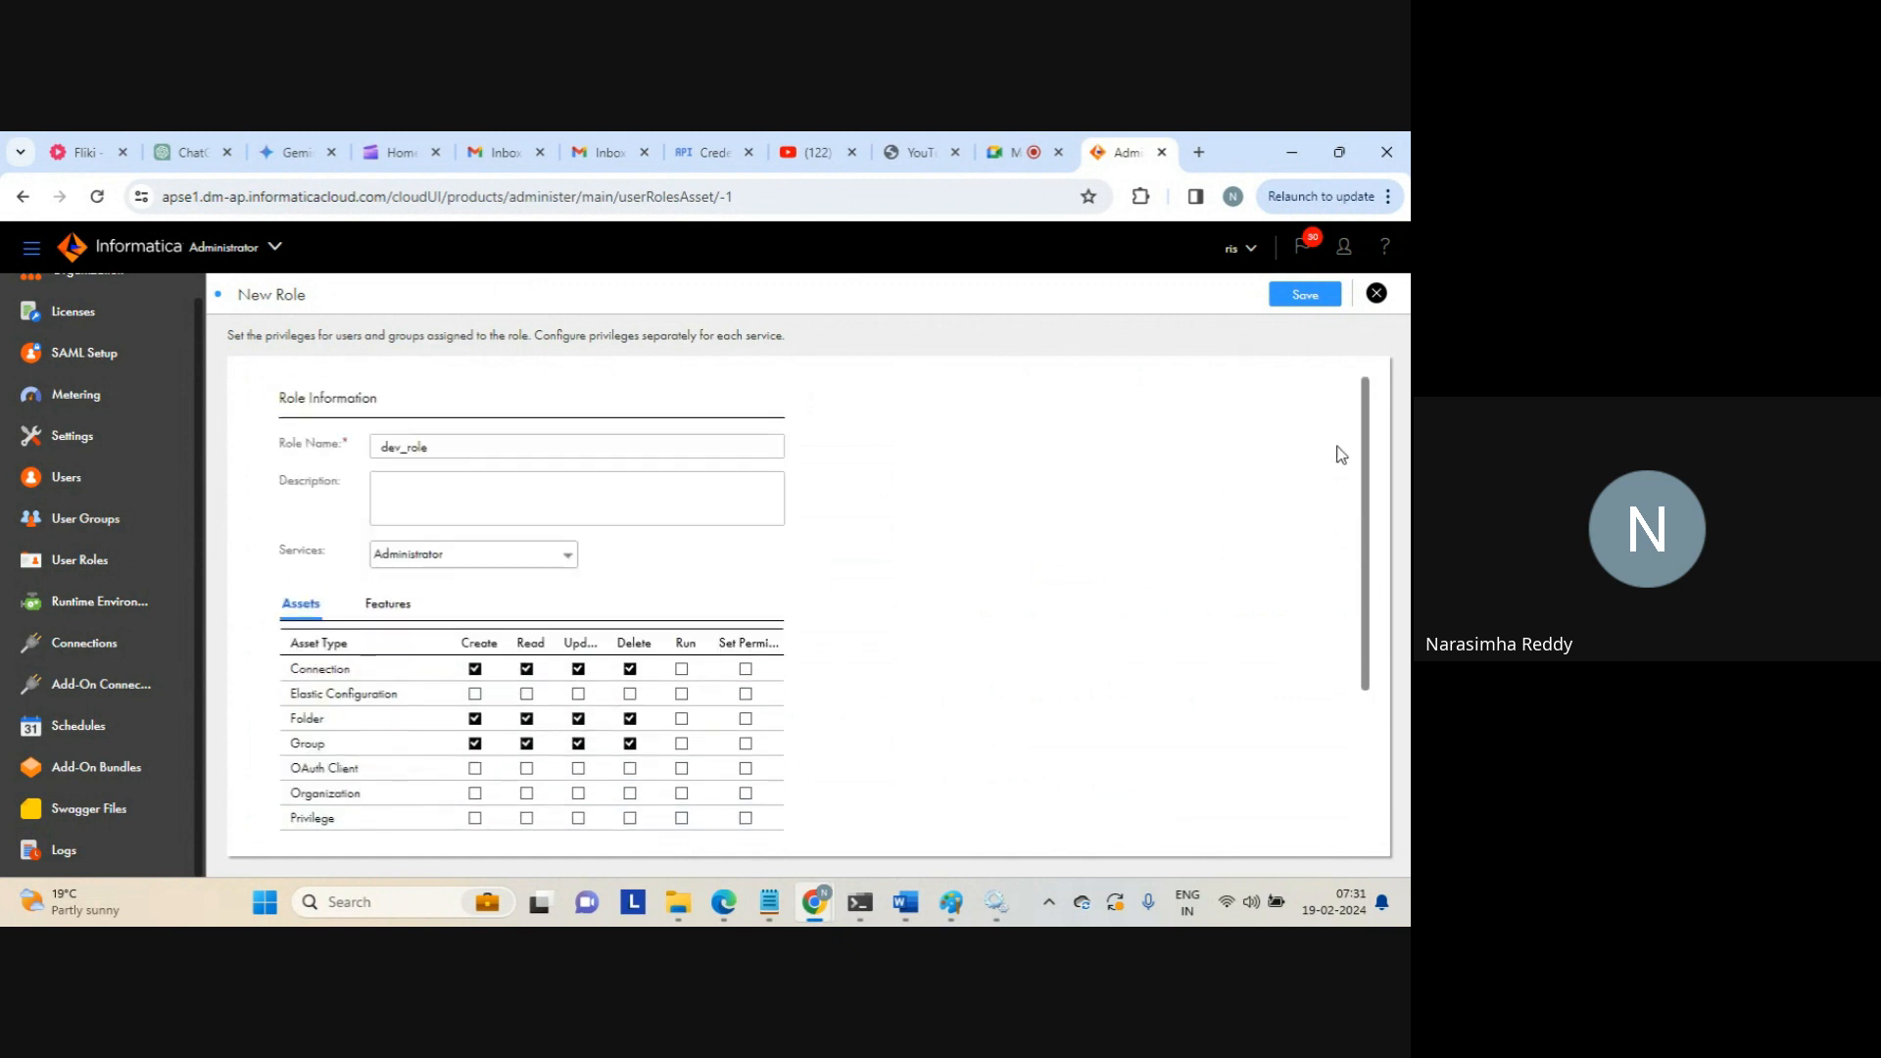
Save dev_role, then open dev_grp's details from the User Groups list
click(1295, 296)
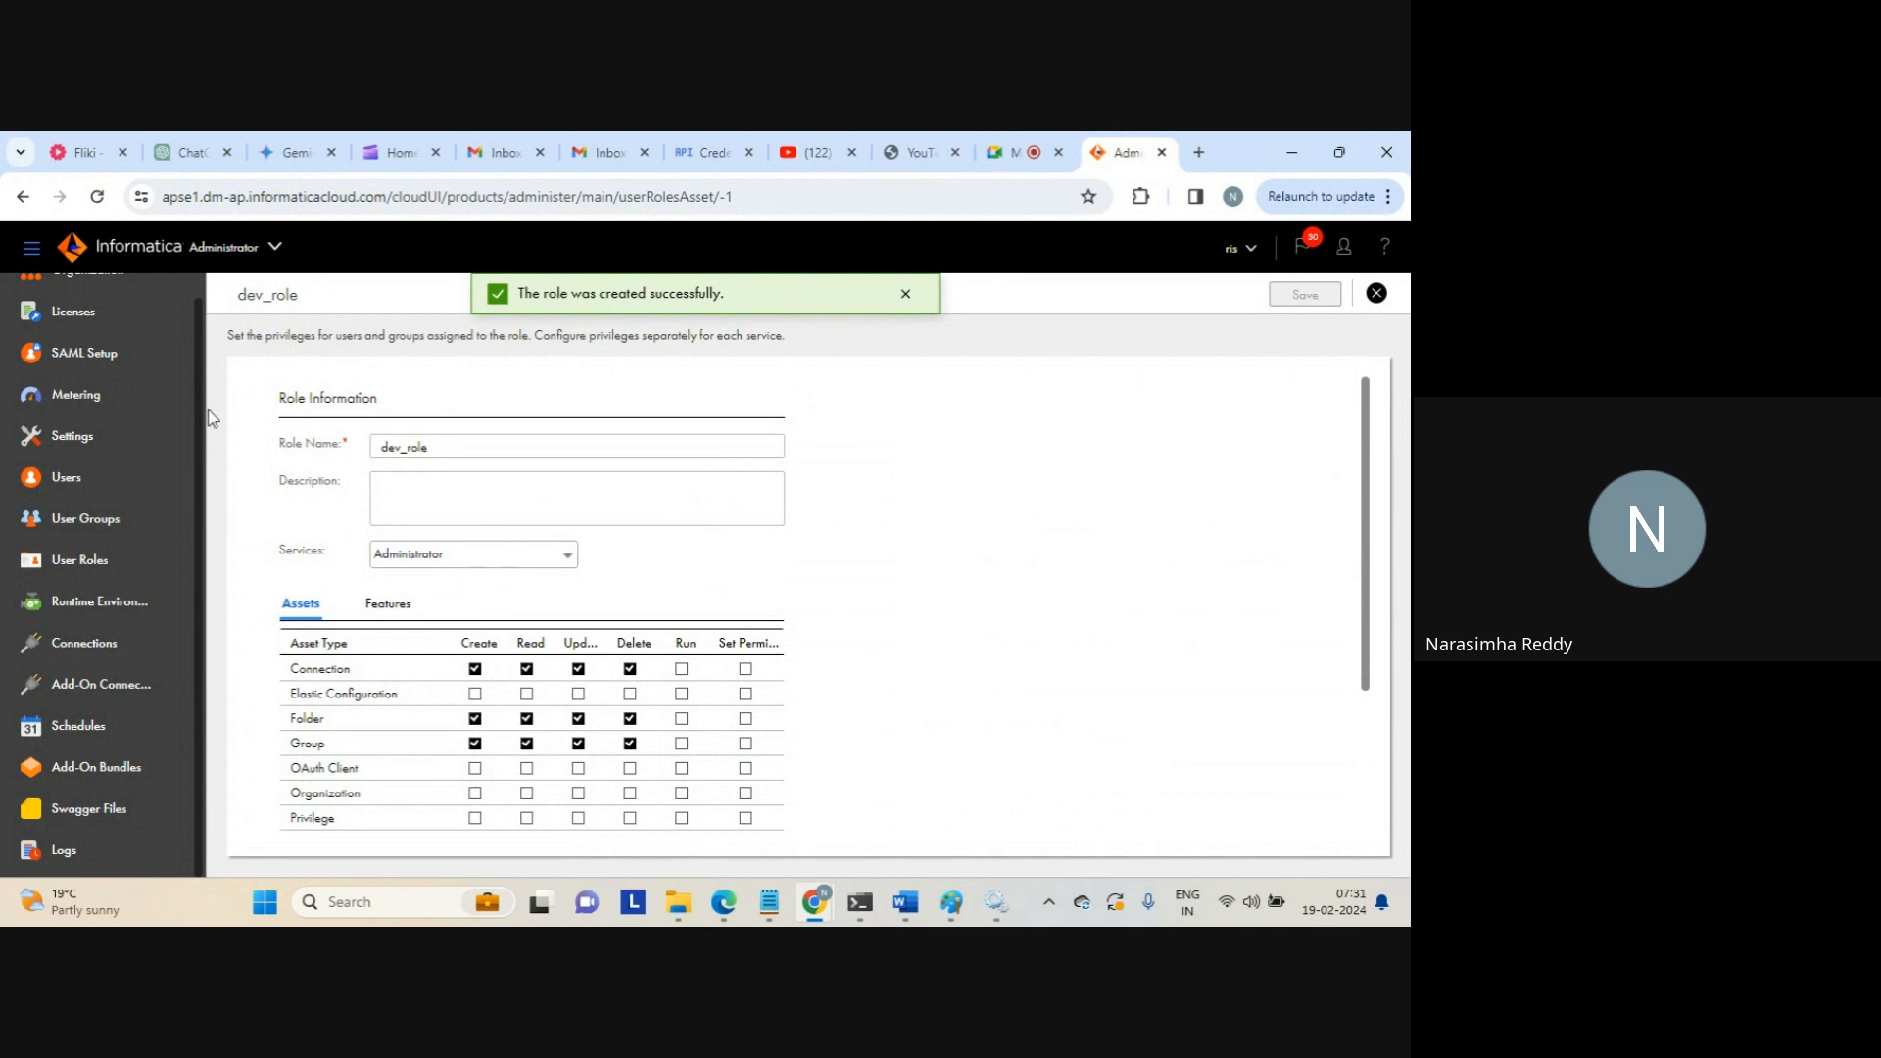
click(72, 527)
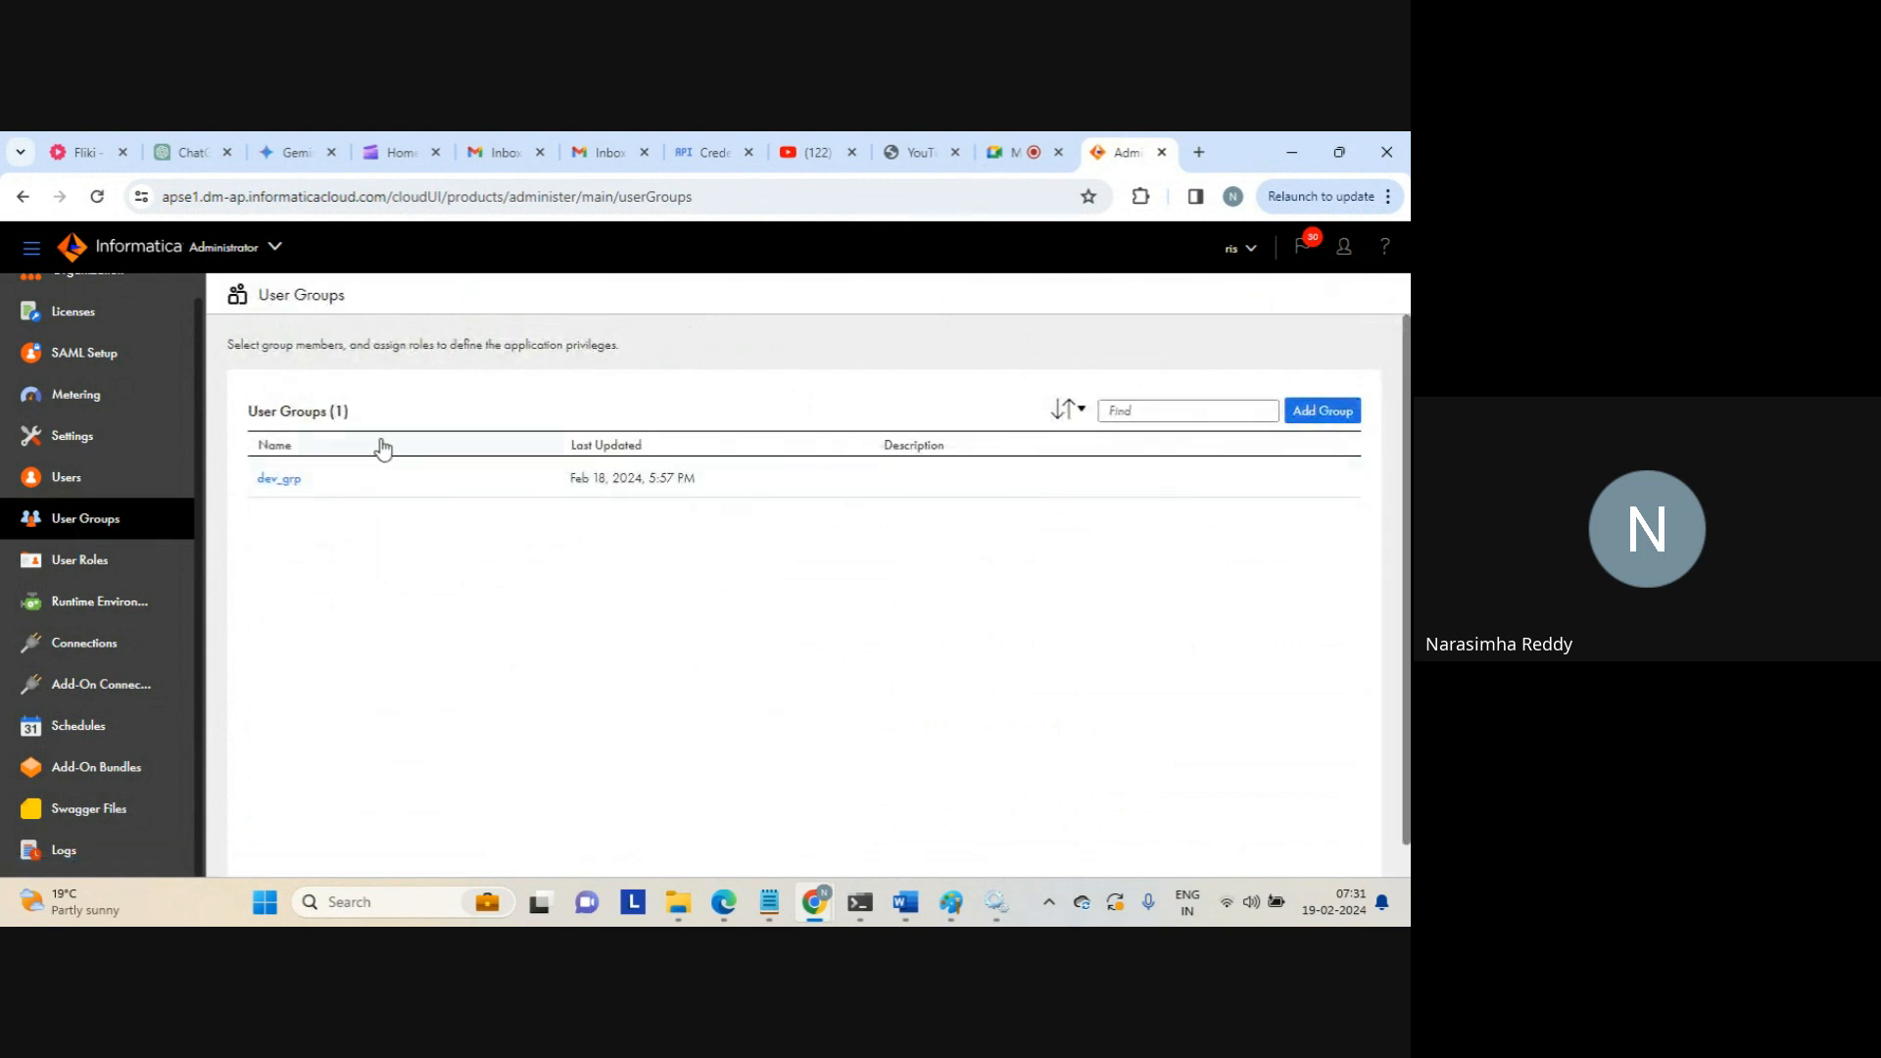
click(1334, 479)
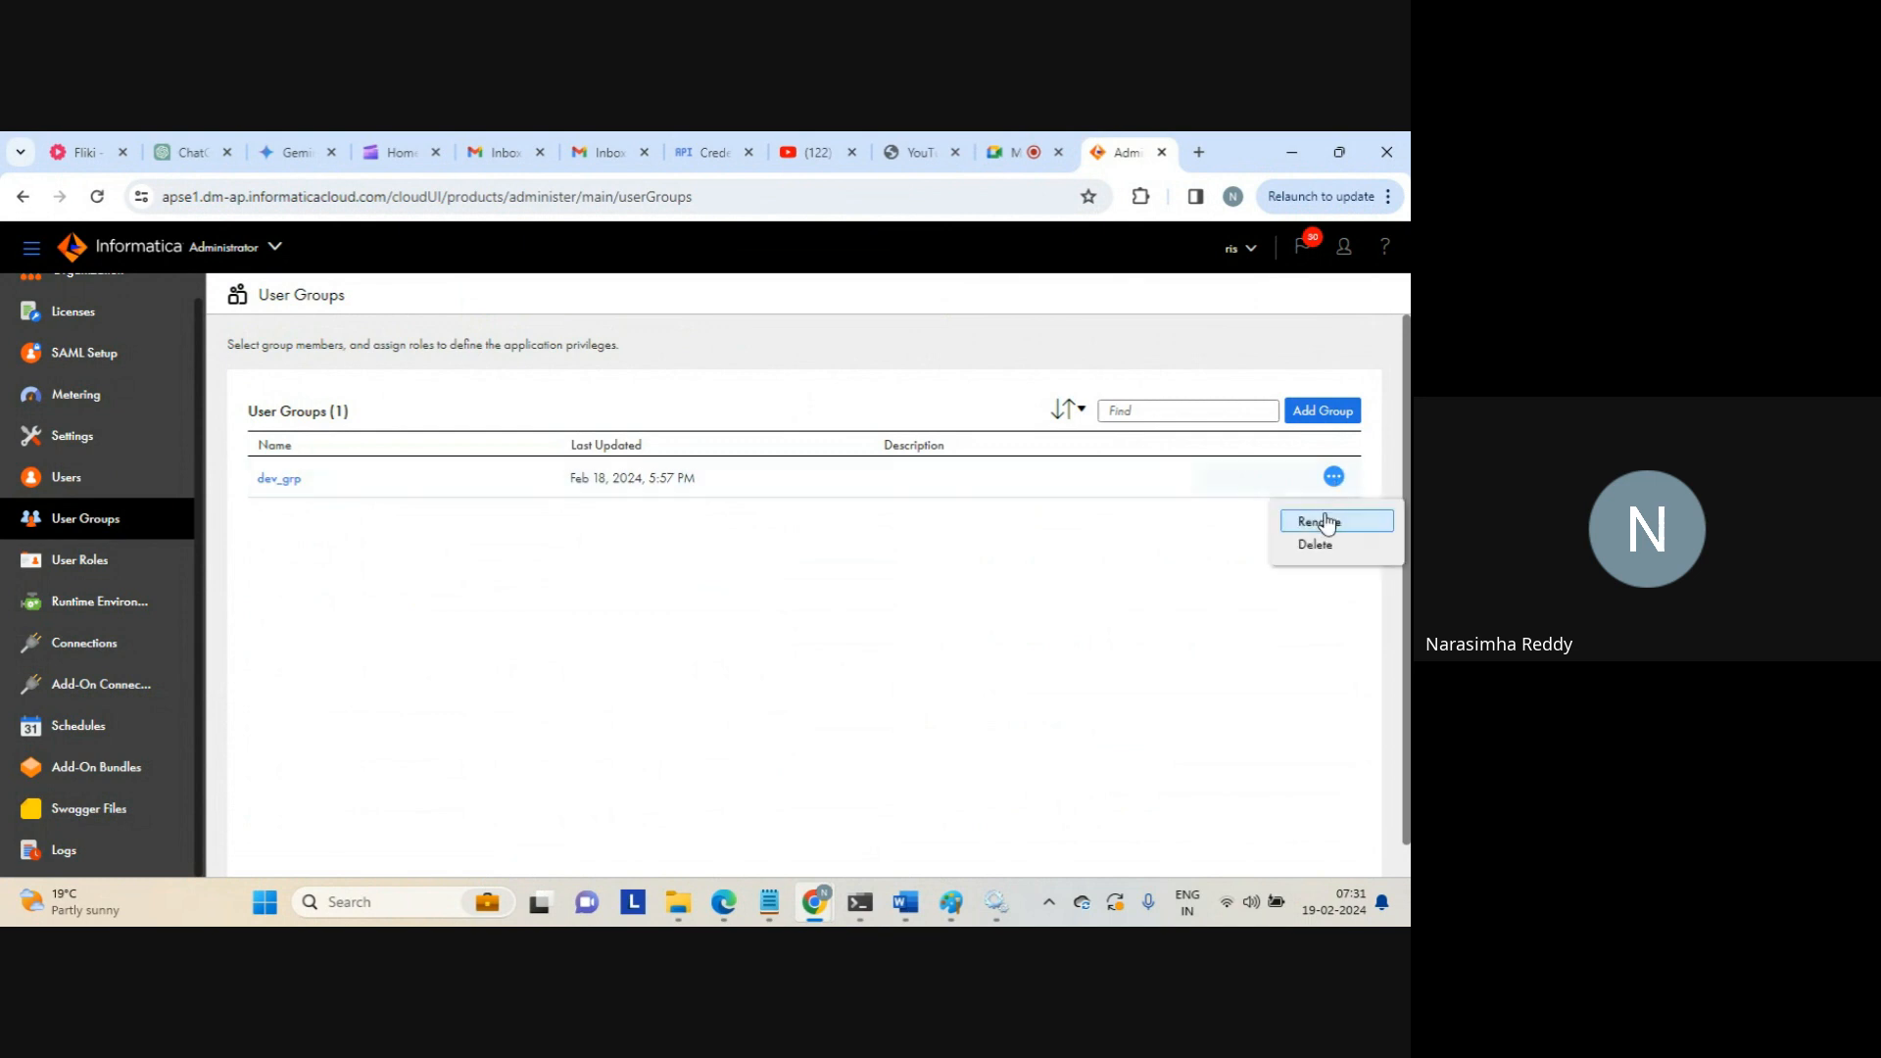
click(737, 578)
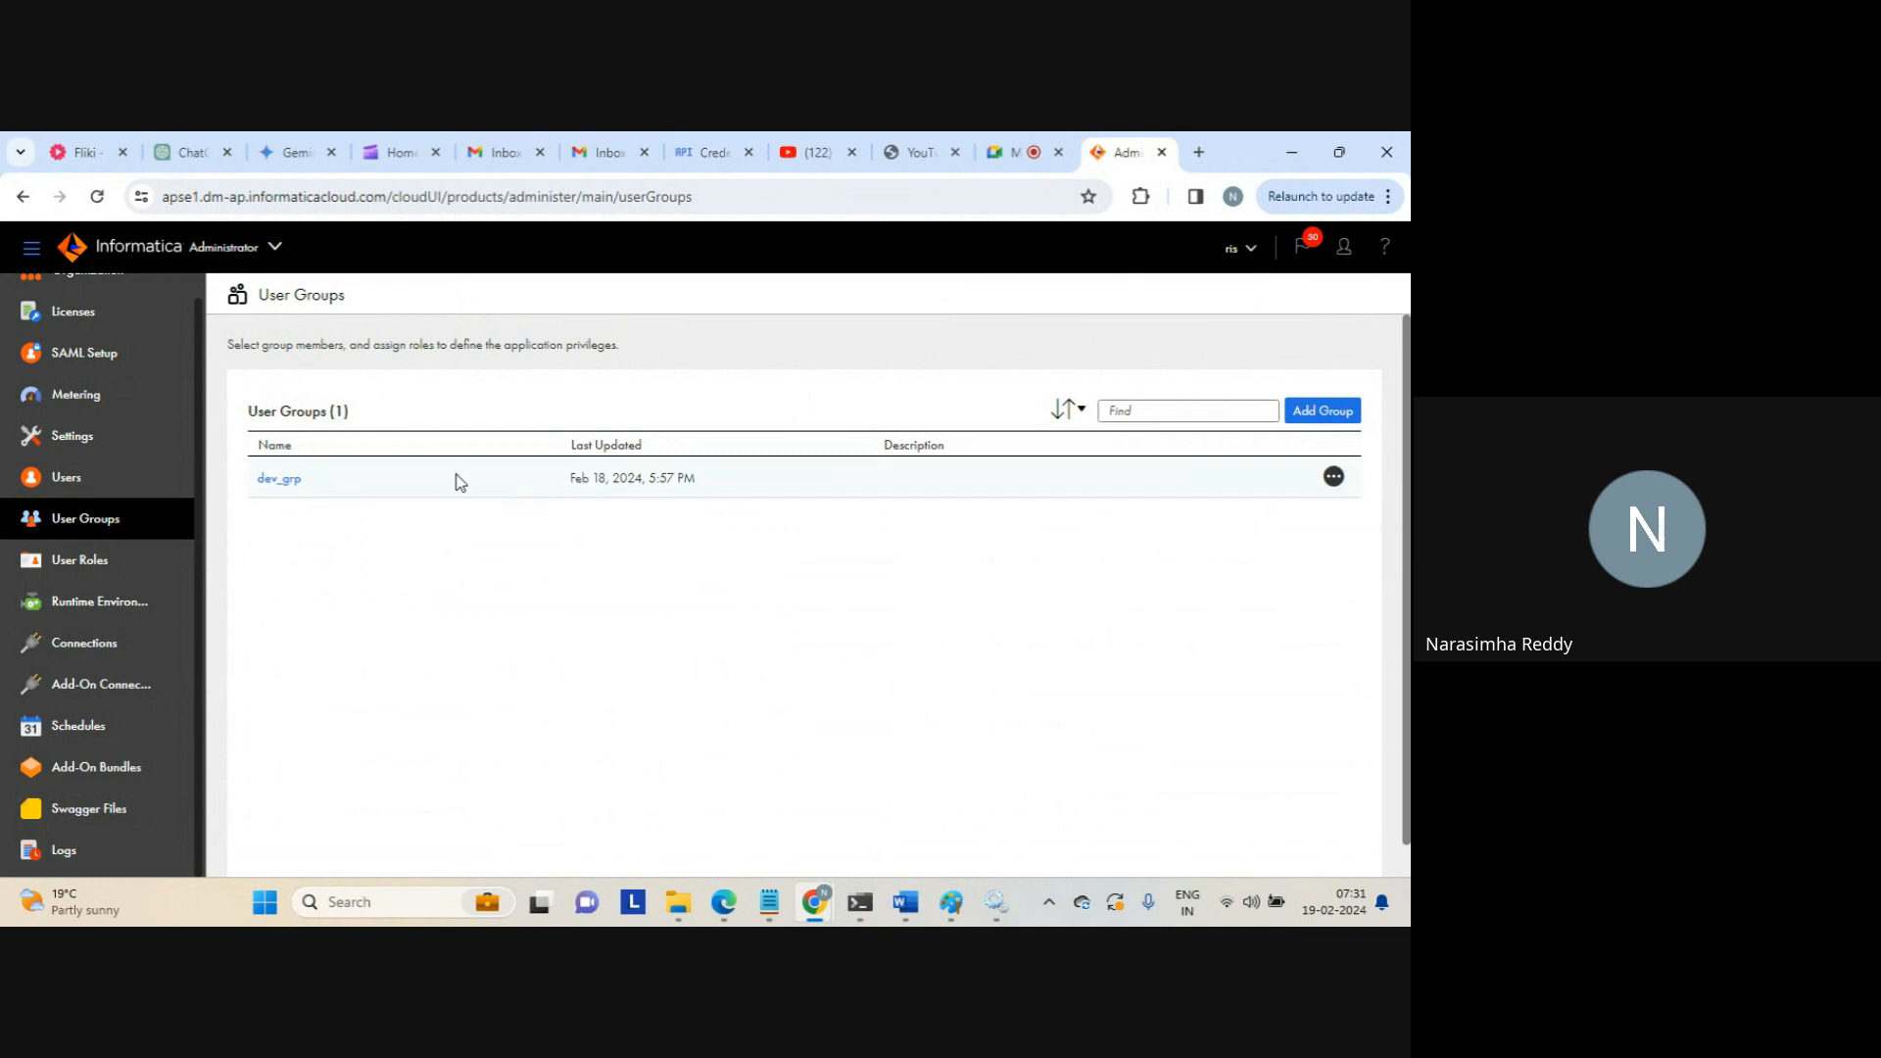
click(284, 479)
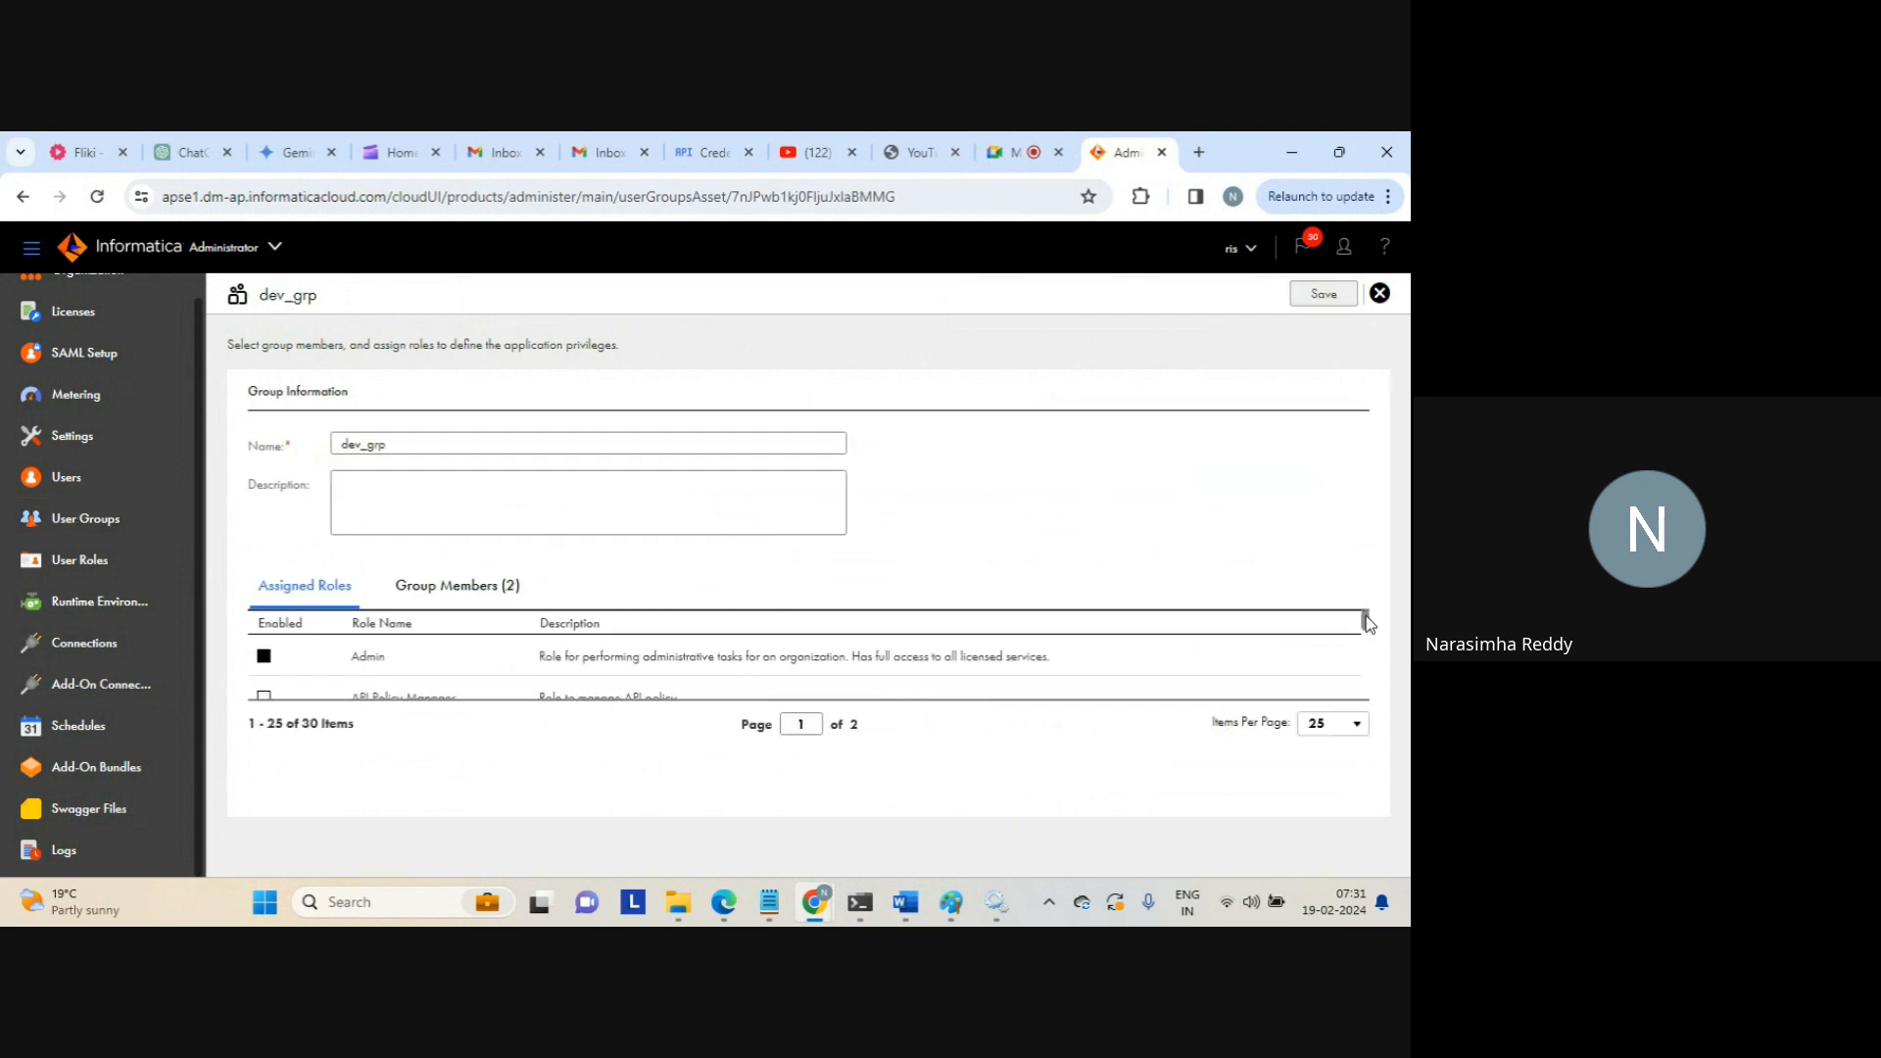
drag(1365, 614, 1372, 705)
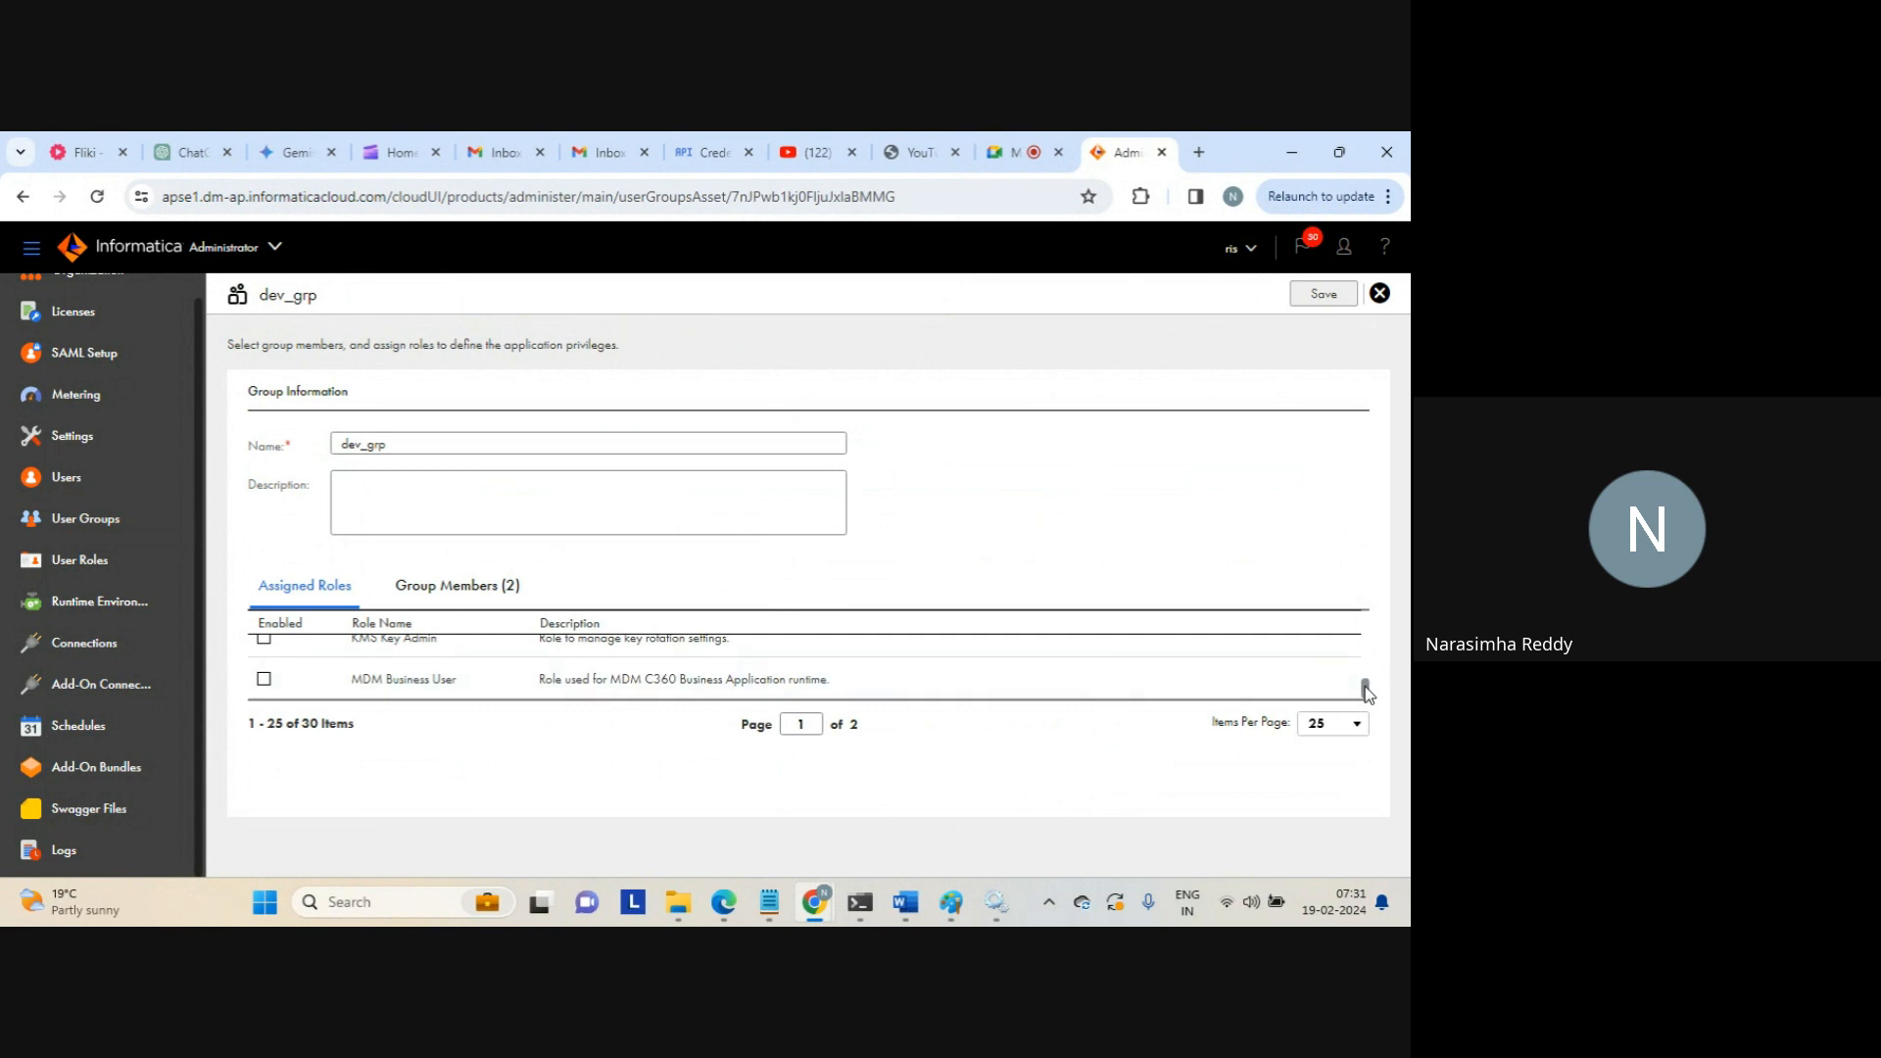
mouse_move(1366, 690)
mouse_down()
mouse_move(1330, 619)
mouse_move(1337, 691)
mouse_up()
click(440, 588)
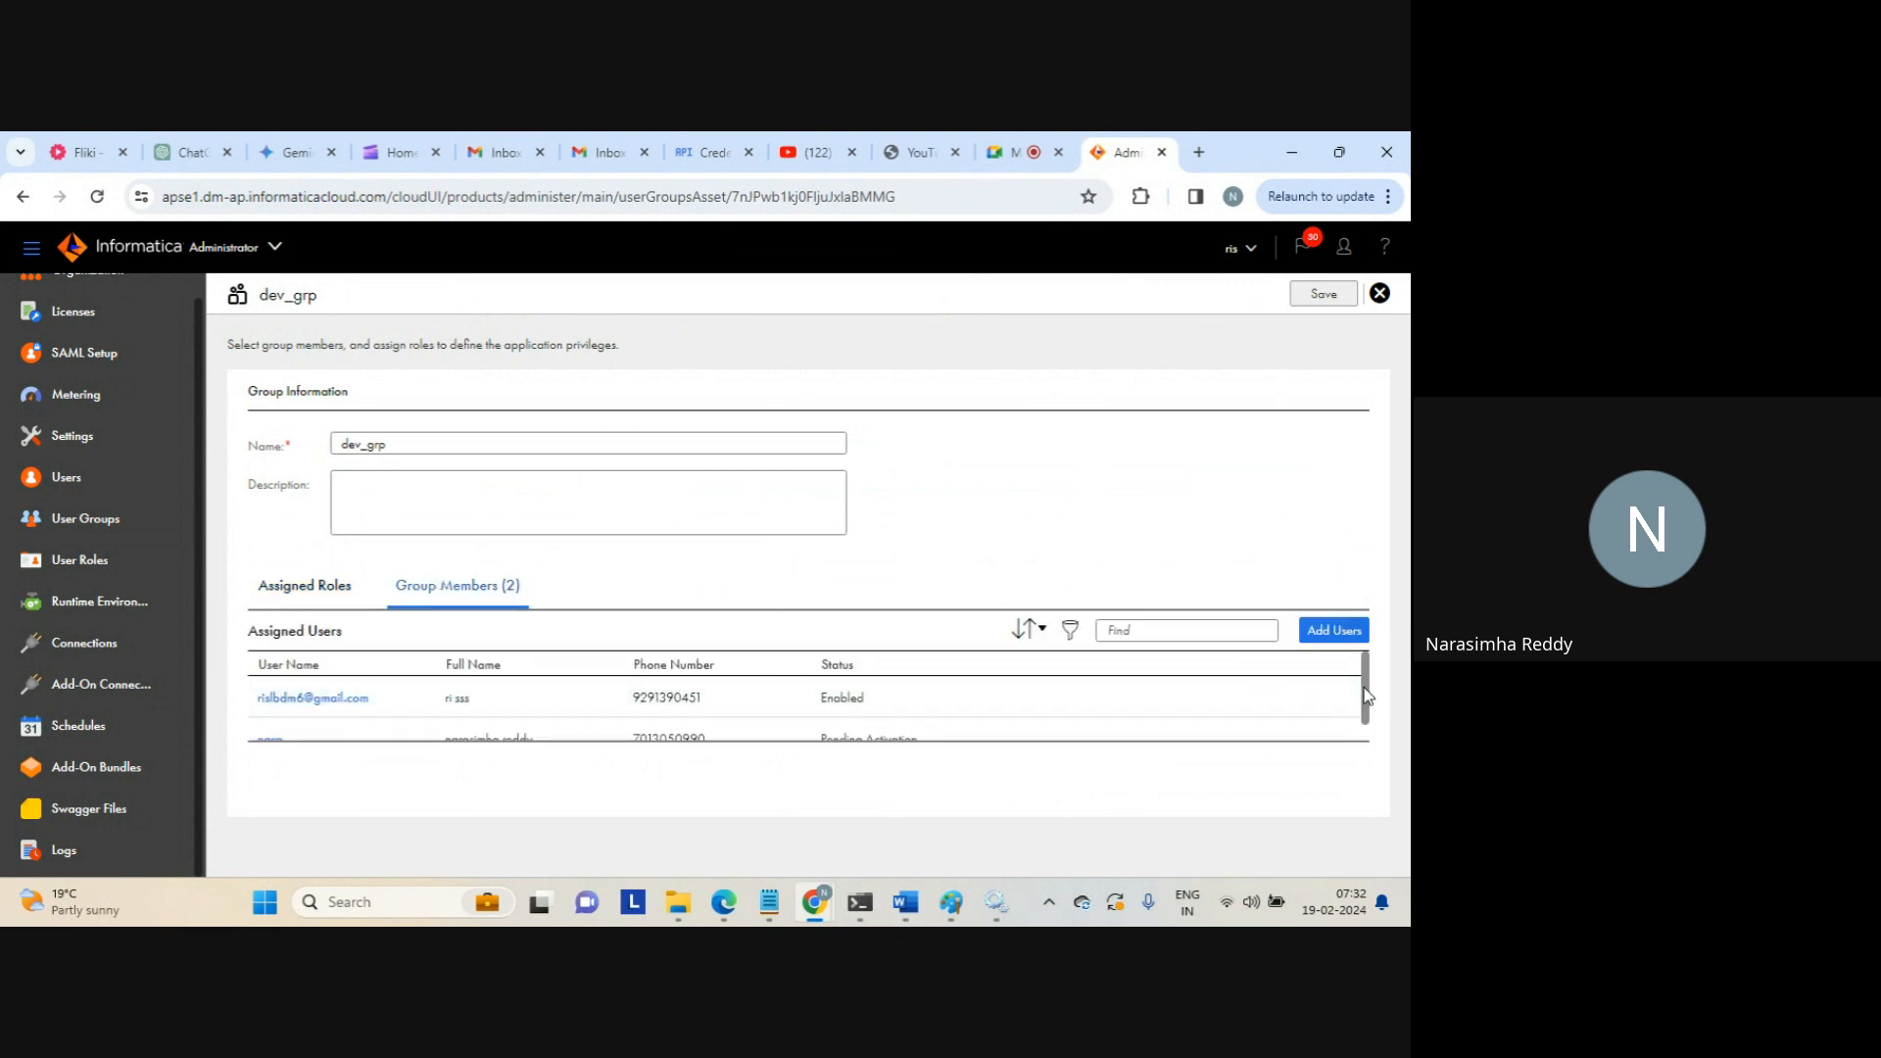
drag(1364, 692, 1372, 748)
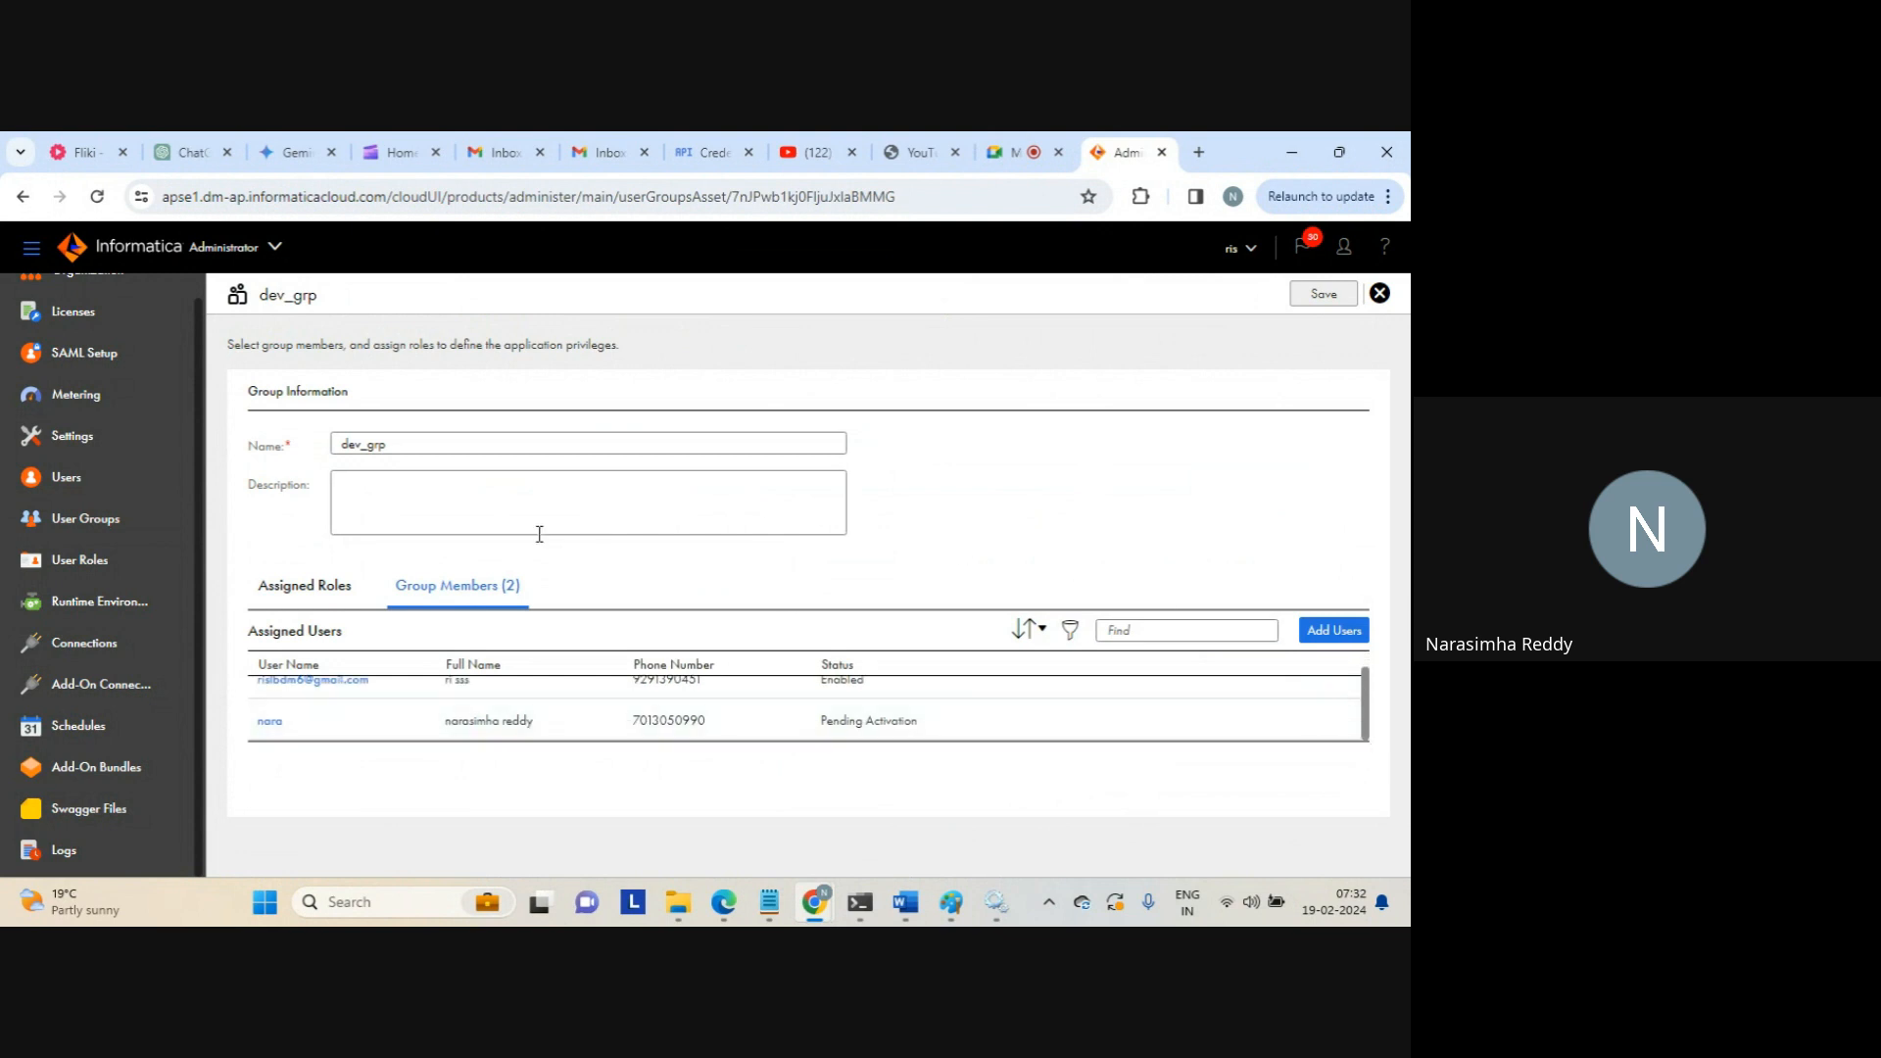
click(312, 590)
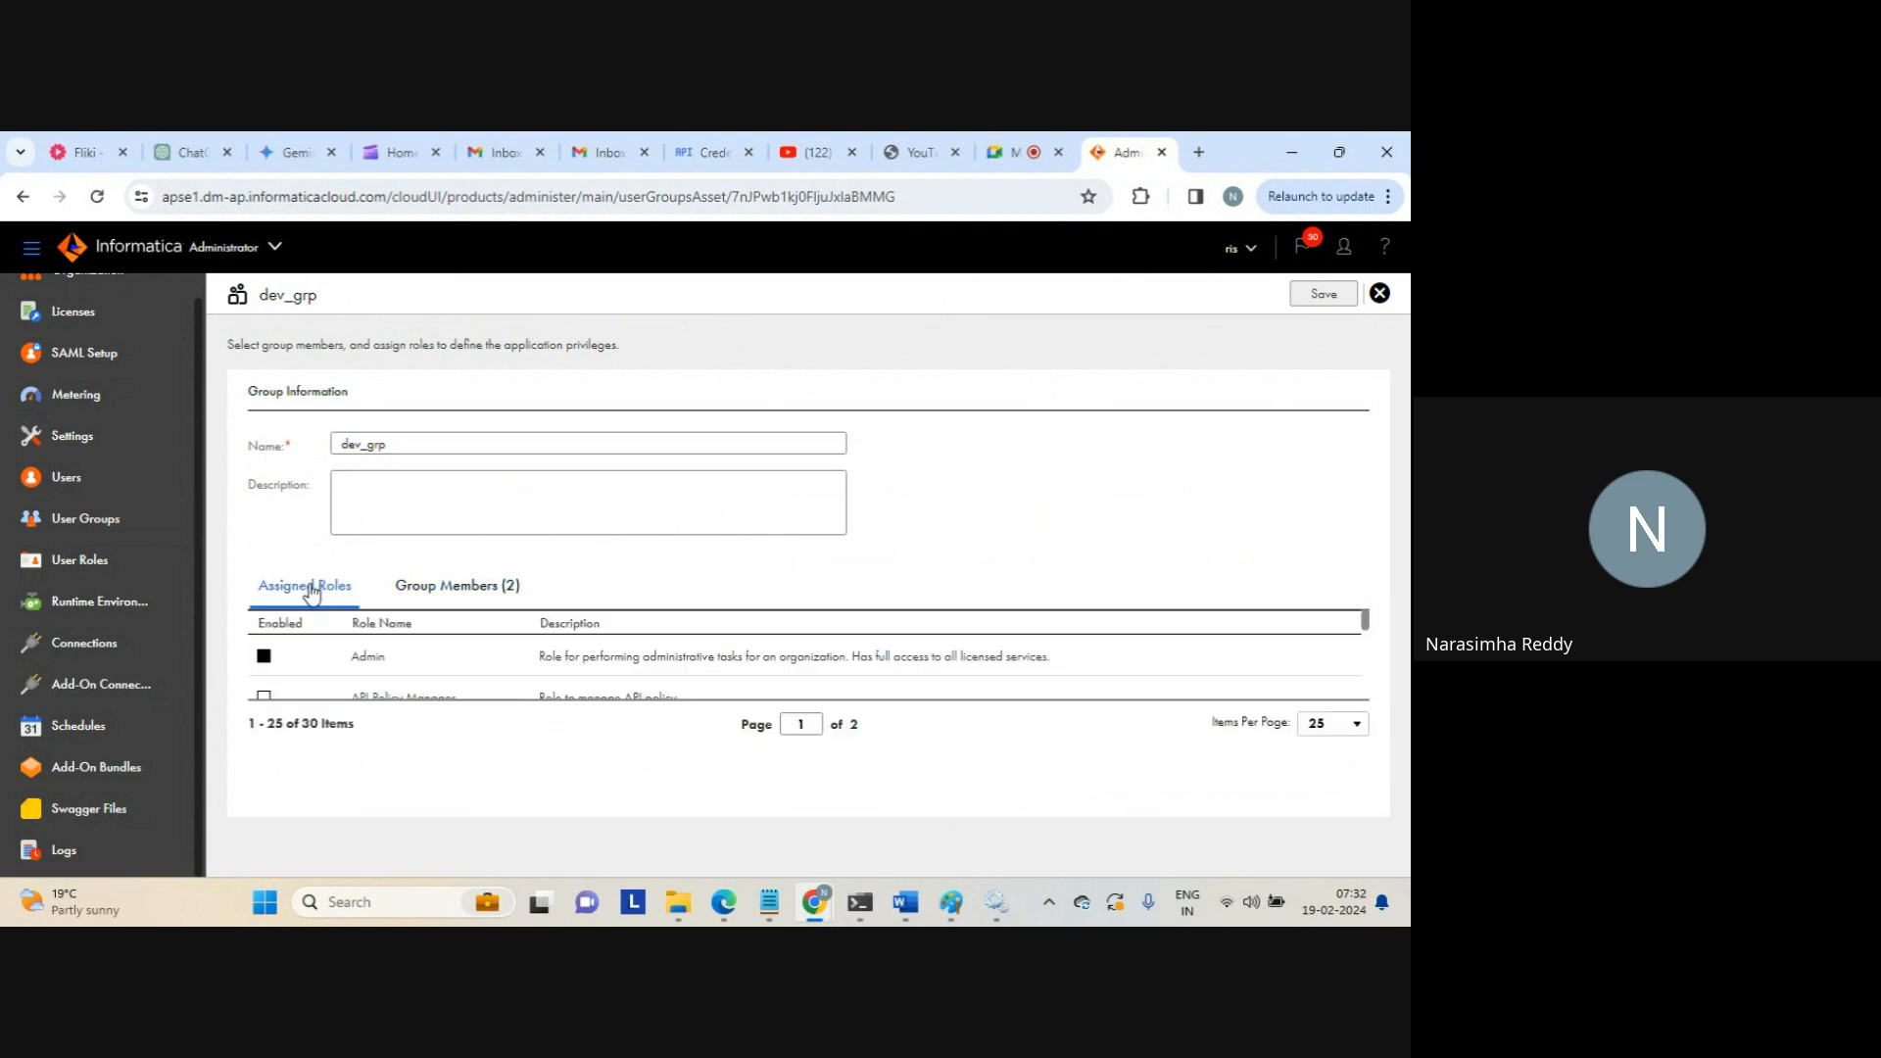
Open the pending-activation user's details from the Users list
click(147, 559)
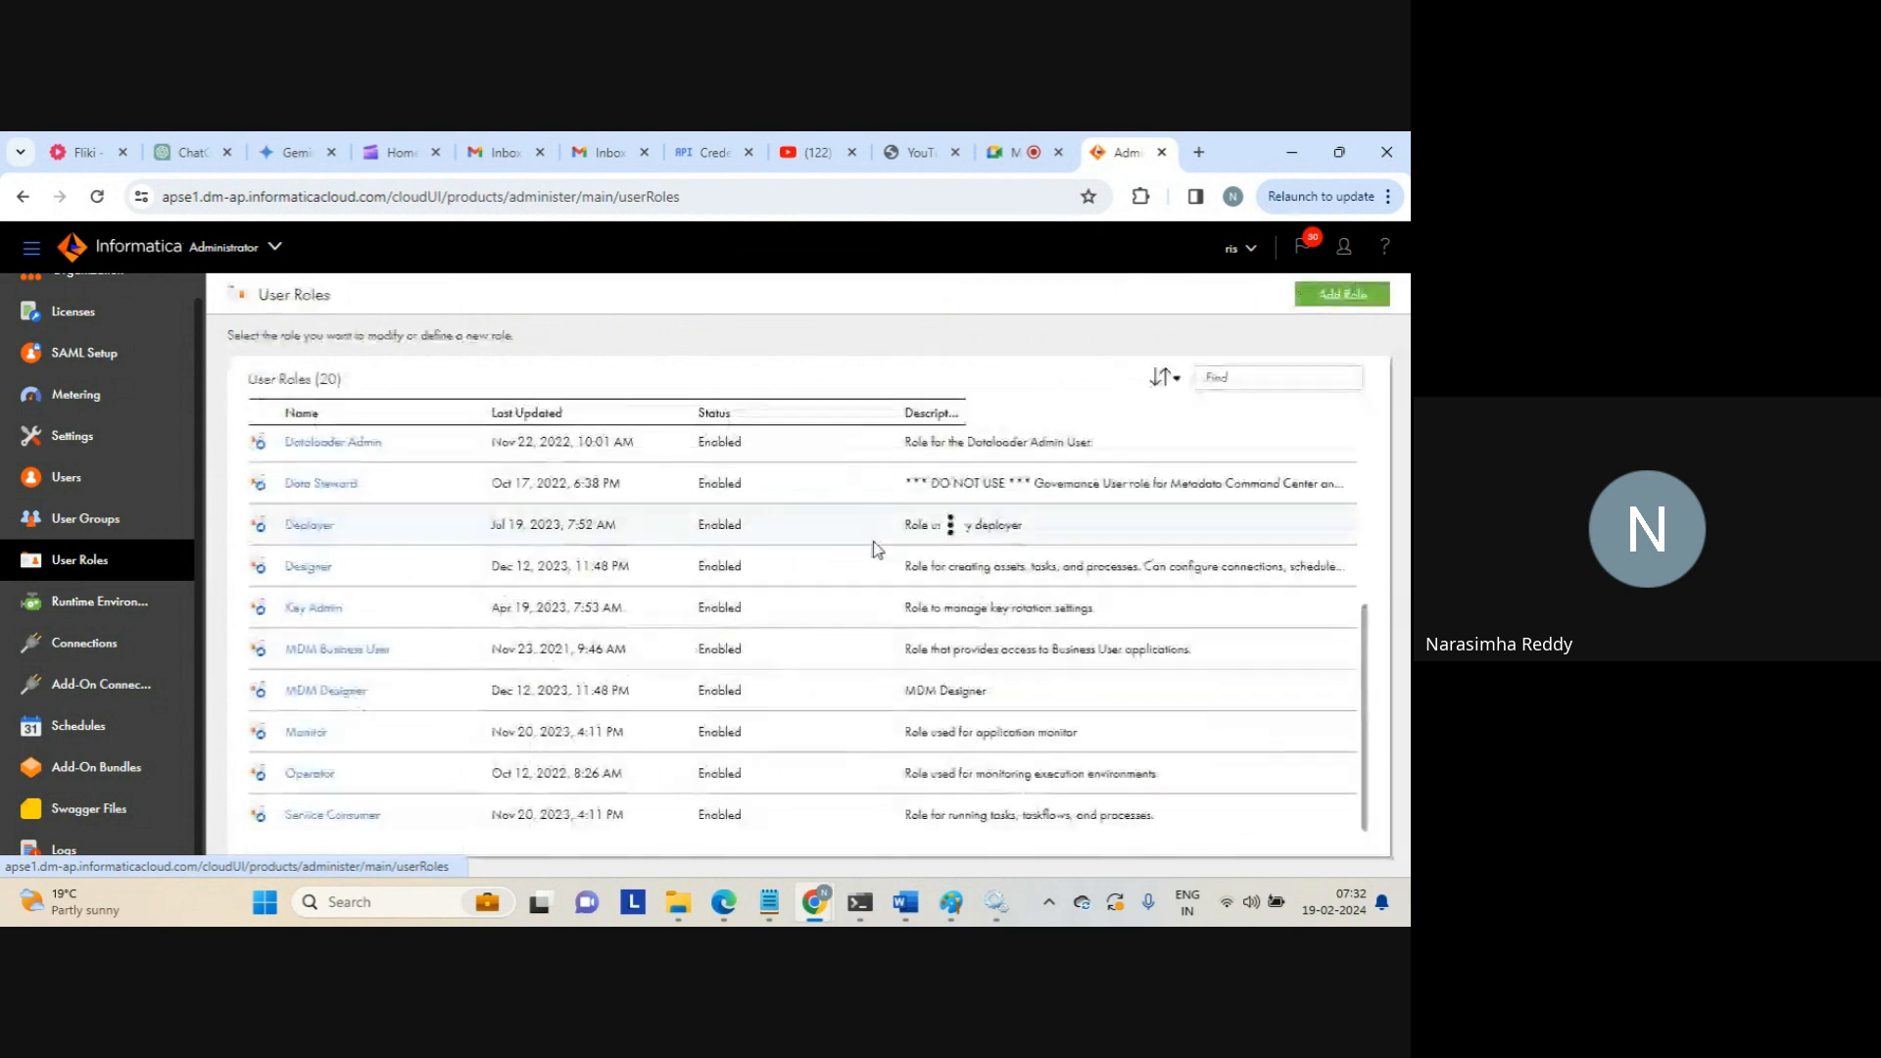
click(61, 479)
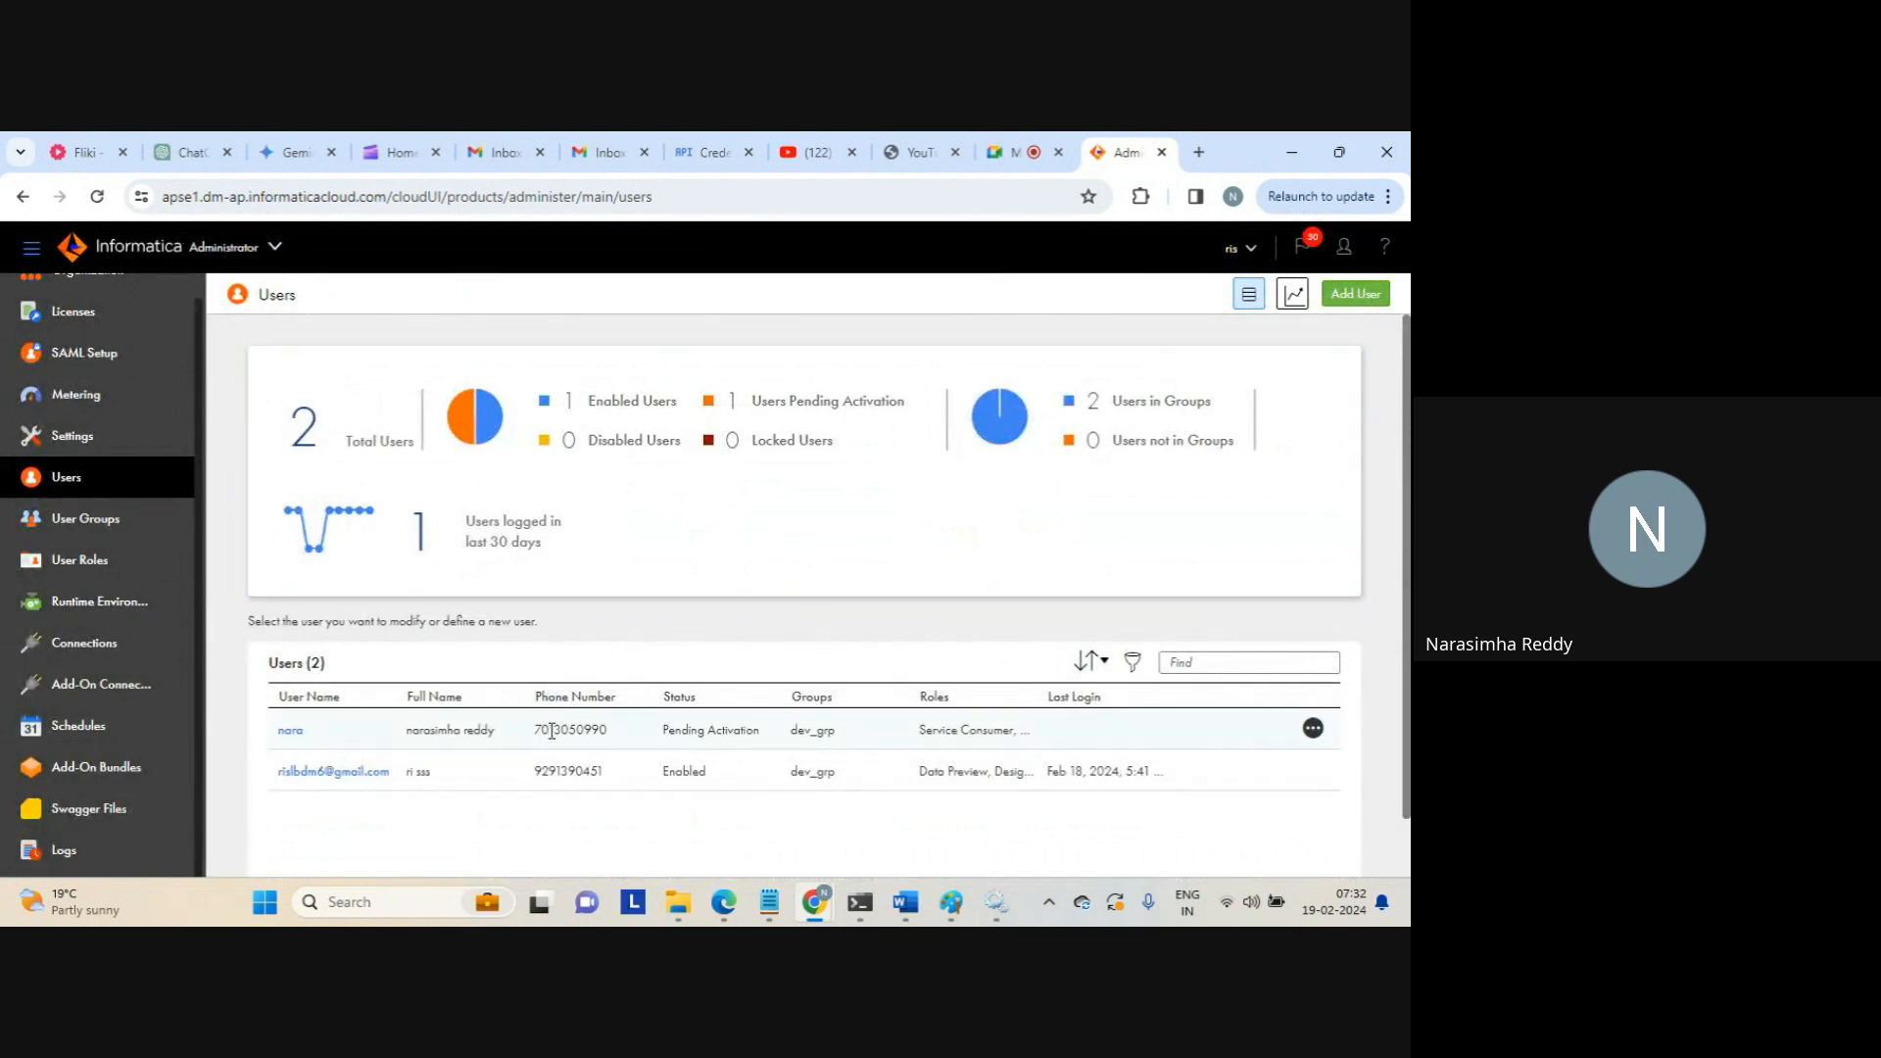
click(289, 731)
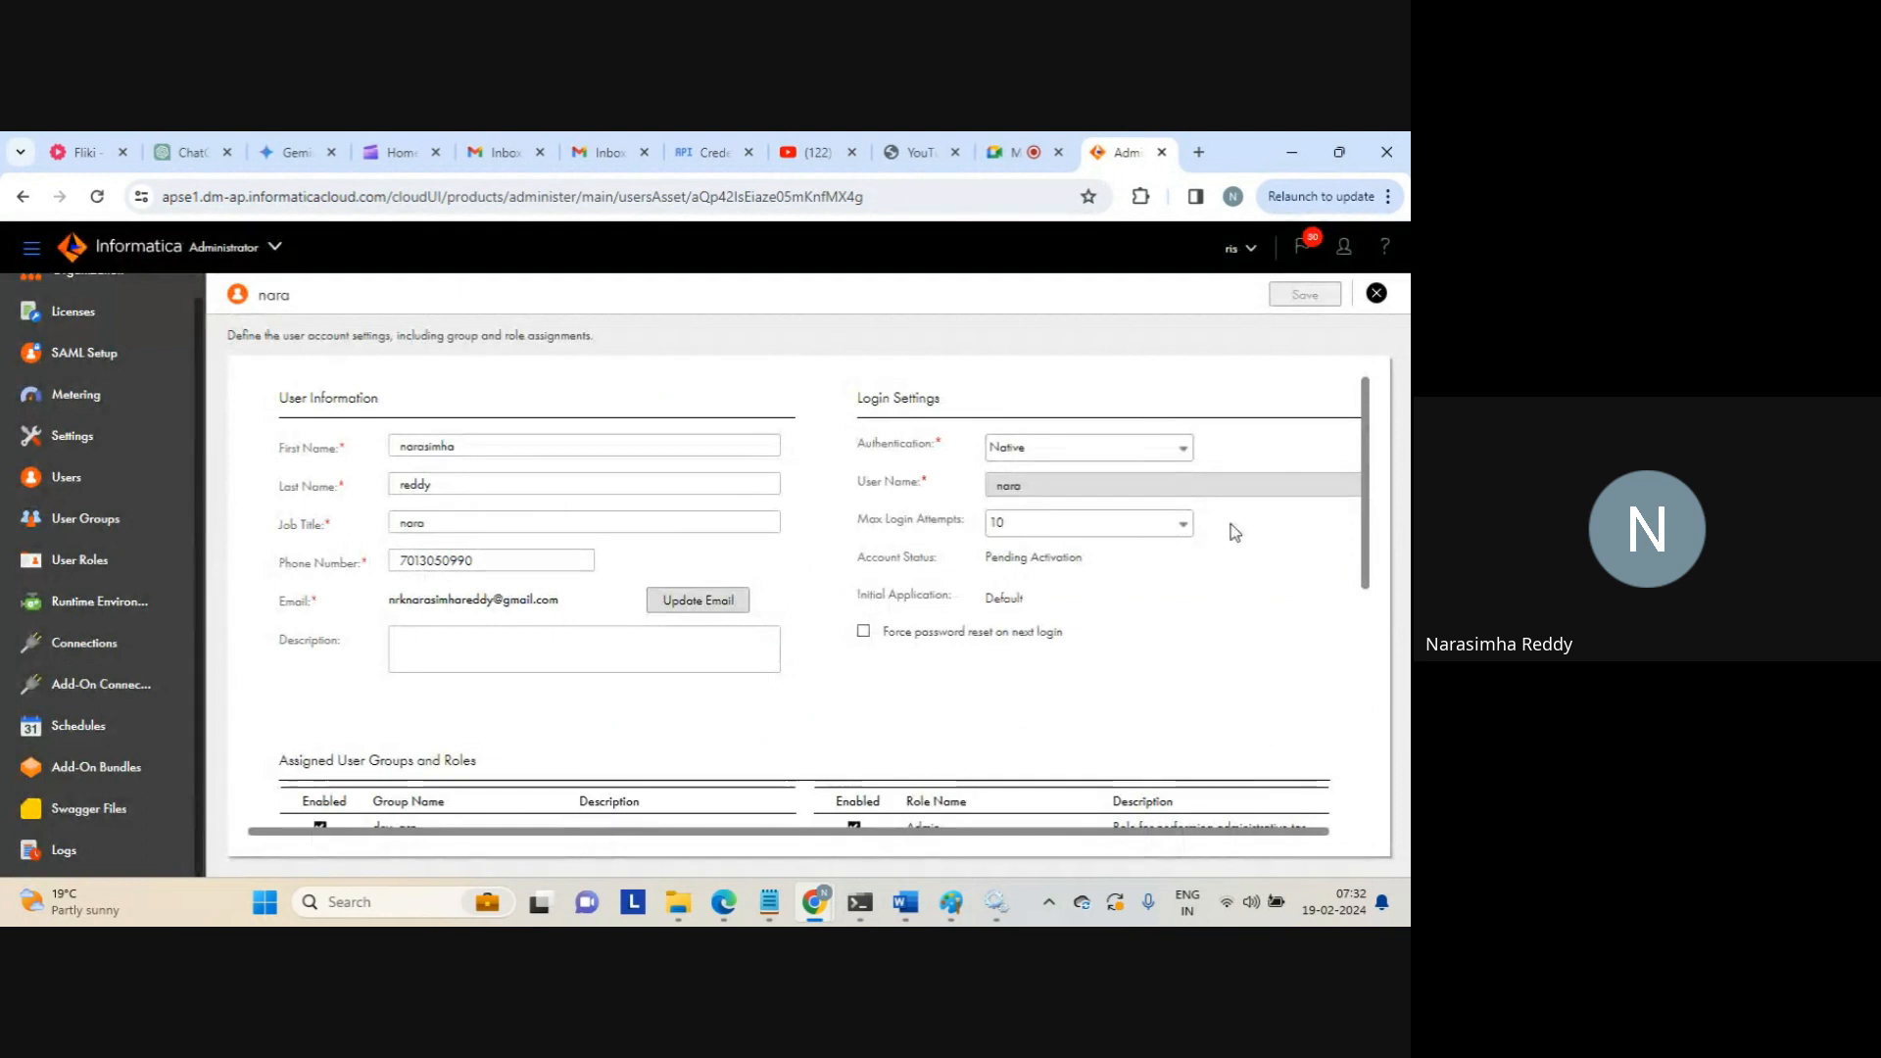
Assign dev_role to the user and leave for Users, raising the unsaved-changes warning
drag(1368, 556, 1368, 681)
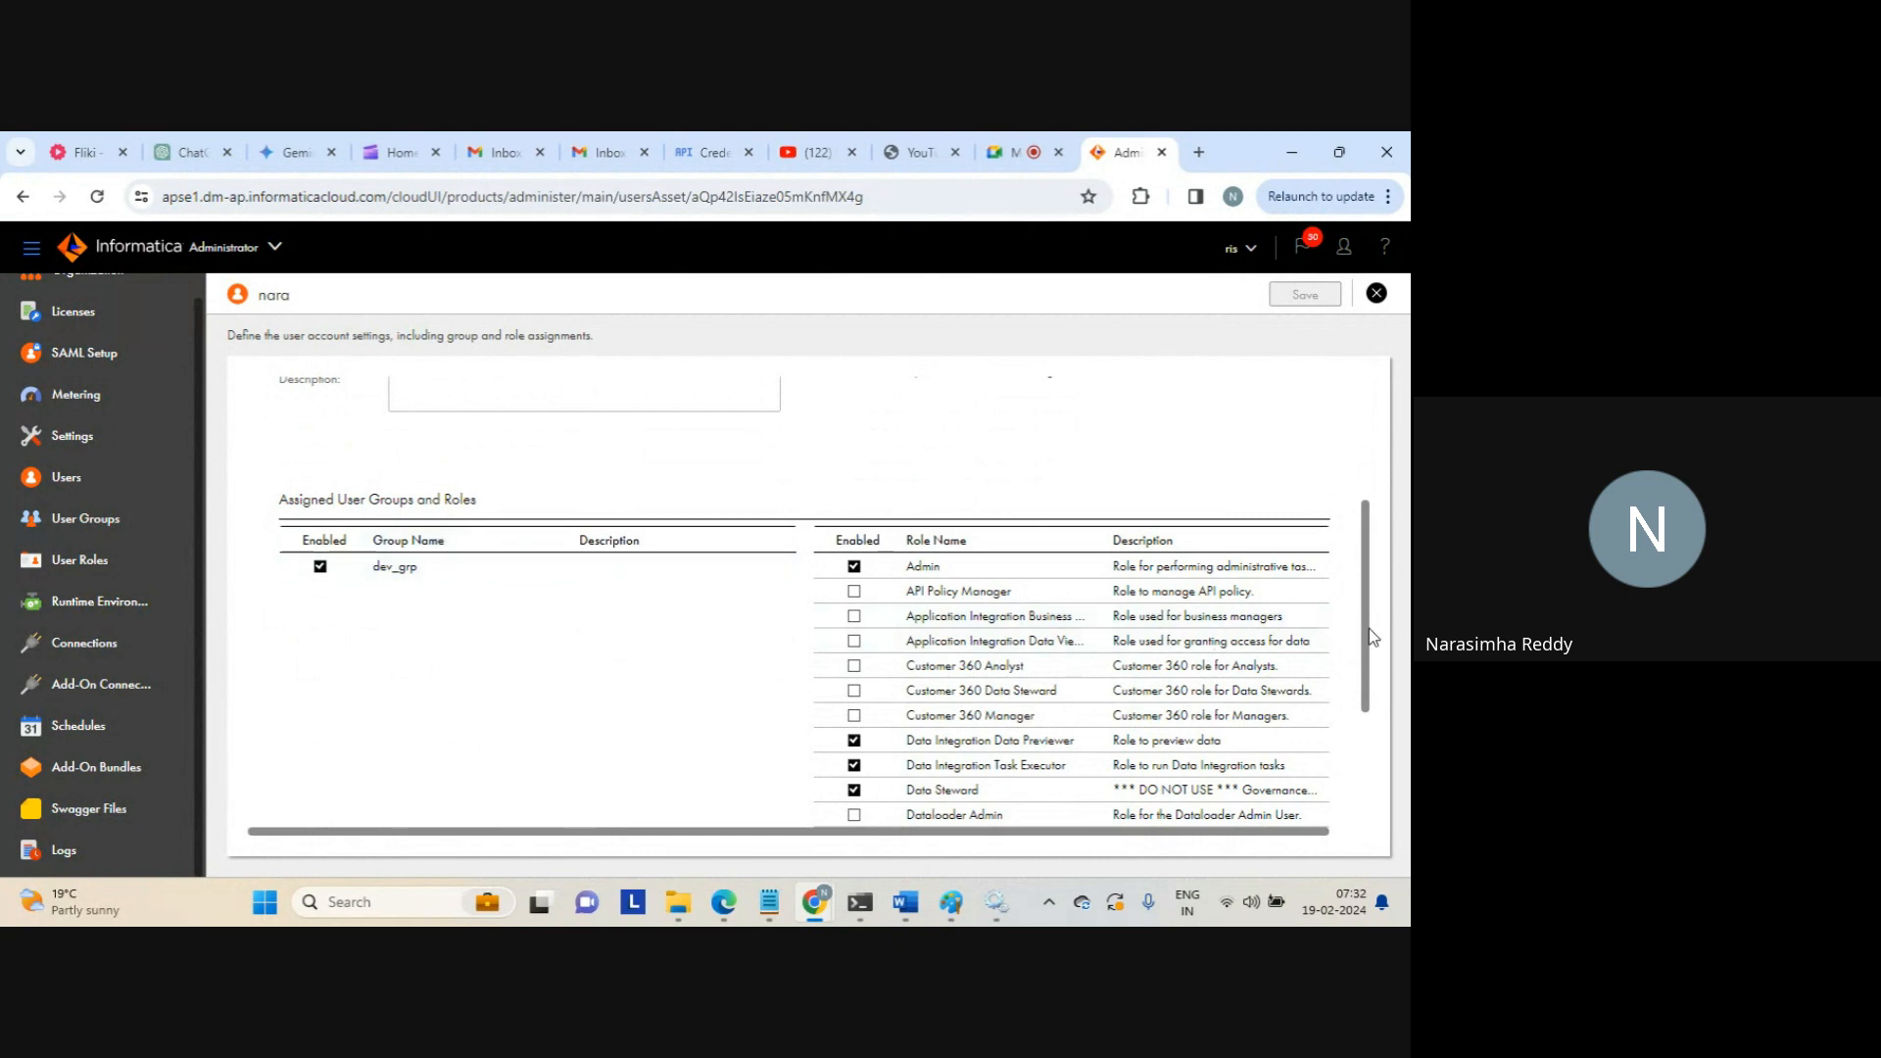
drag(1370, 635, 1380, 786)
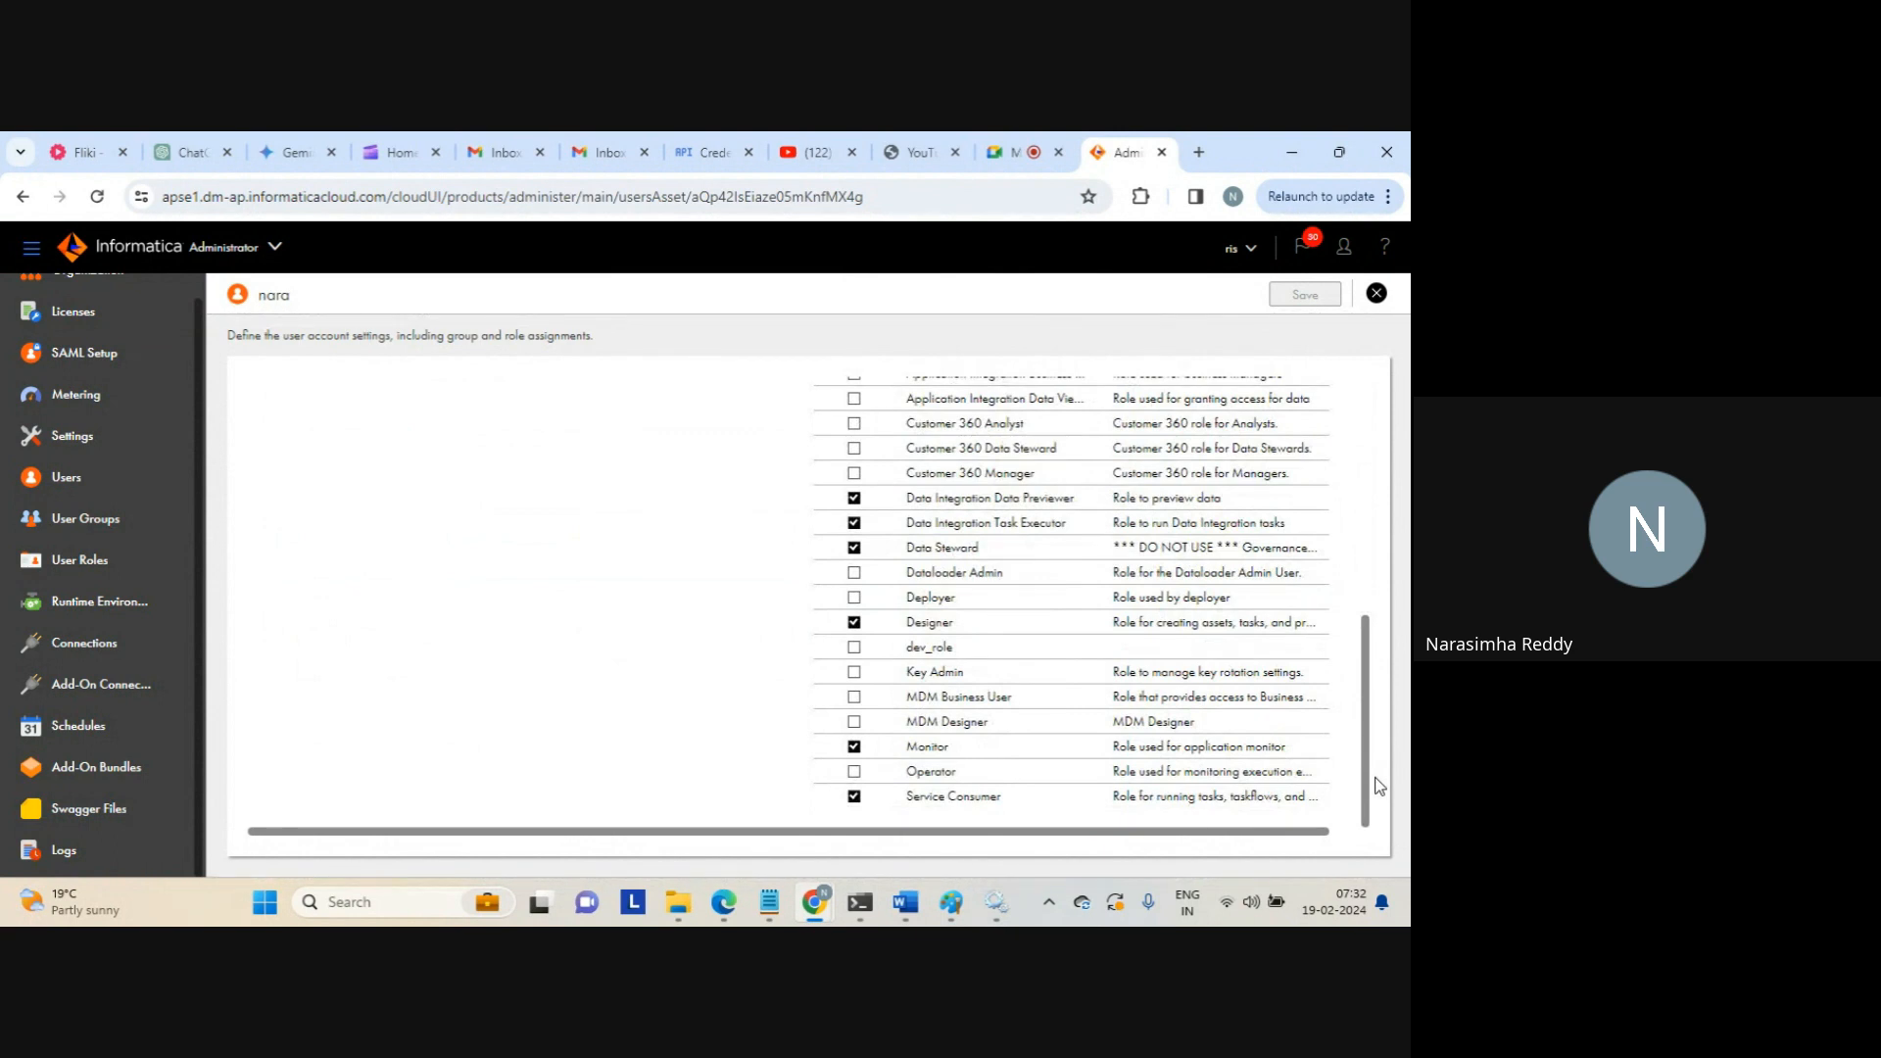
scroll(1376, 774, up, 5)
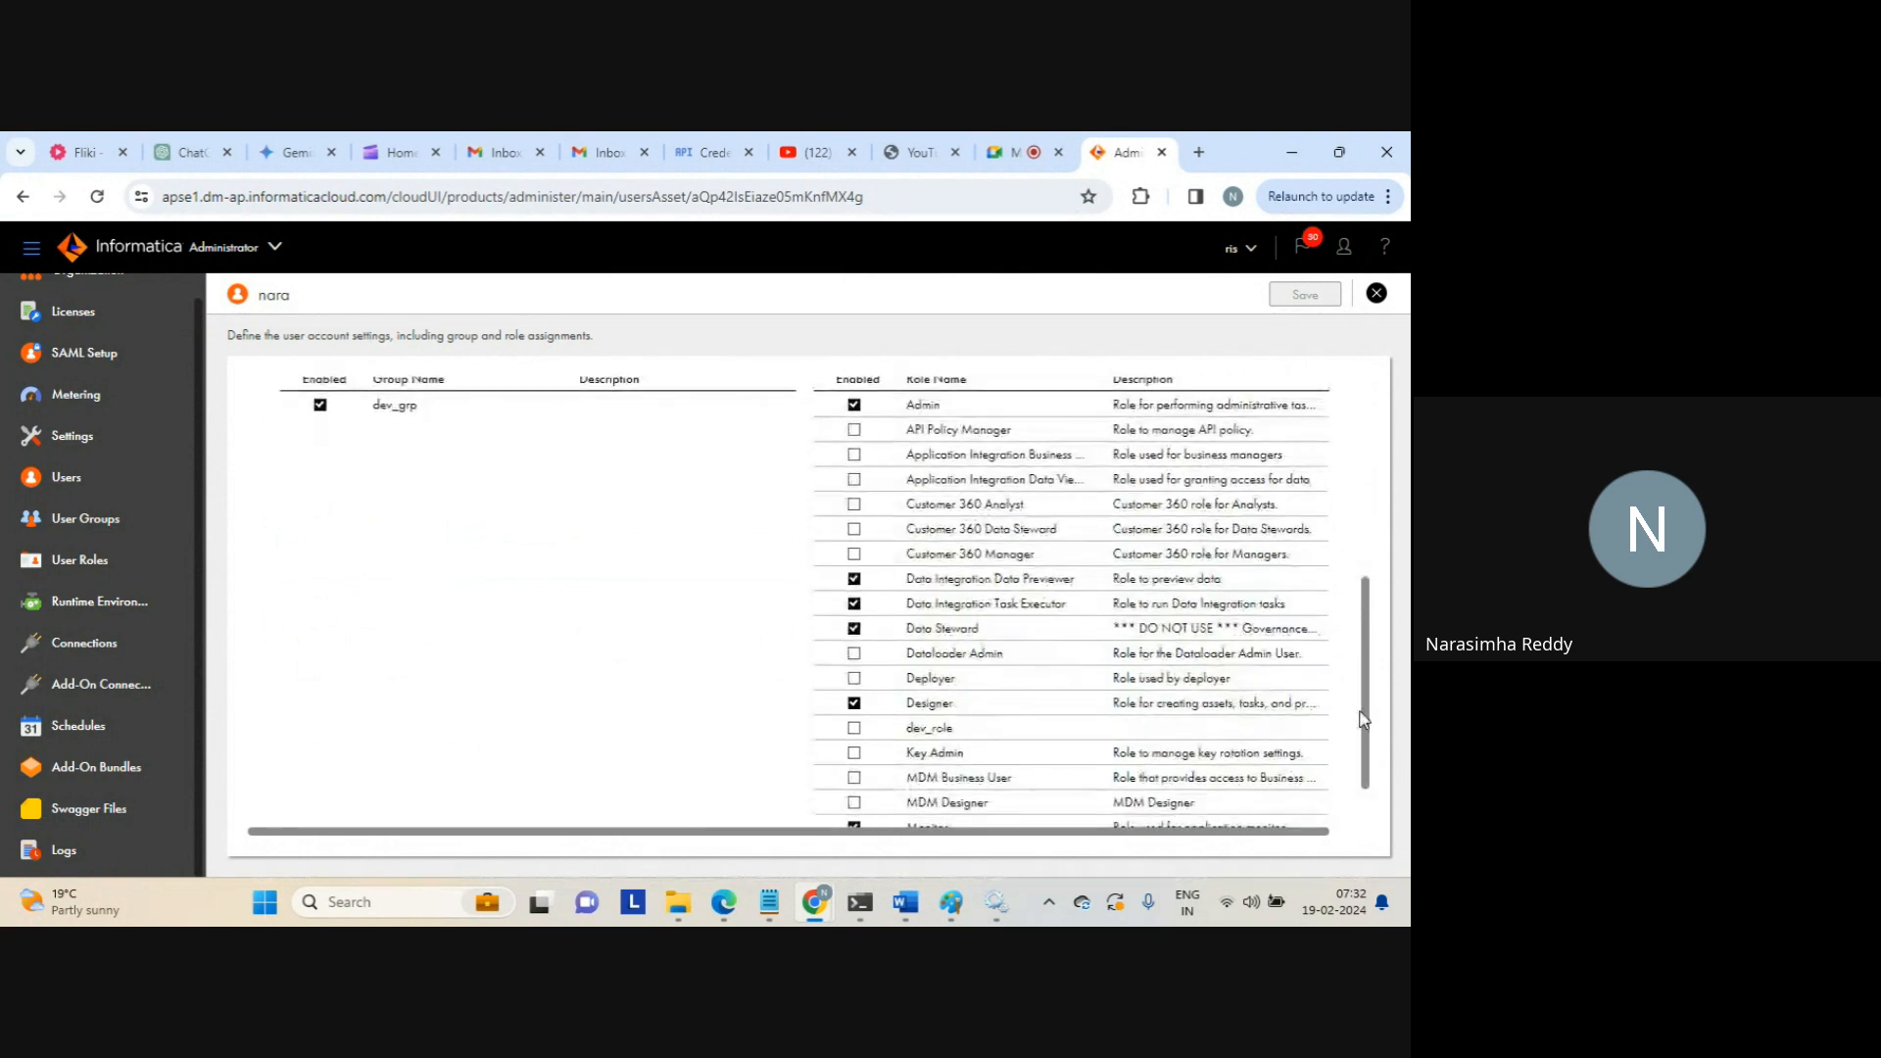
scroll(1364, 719, down, 2)
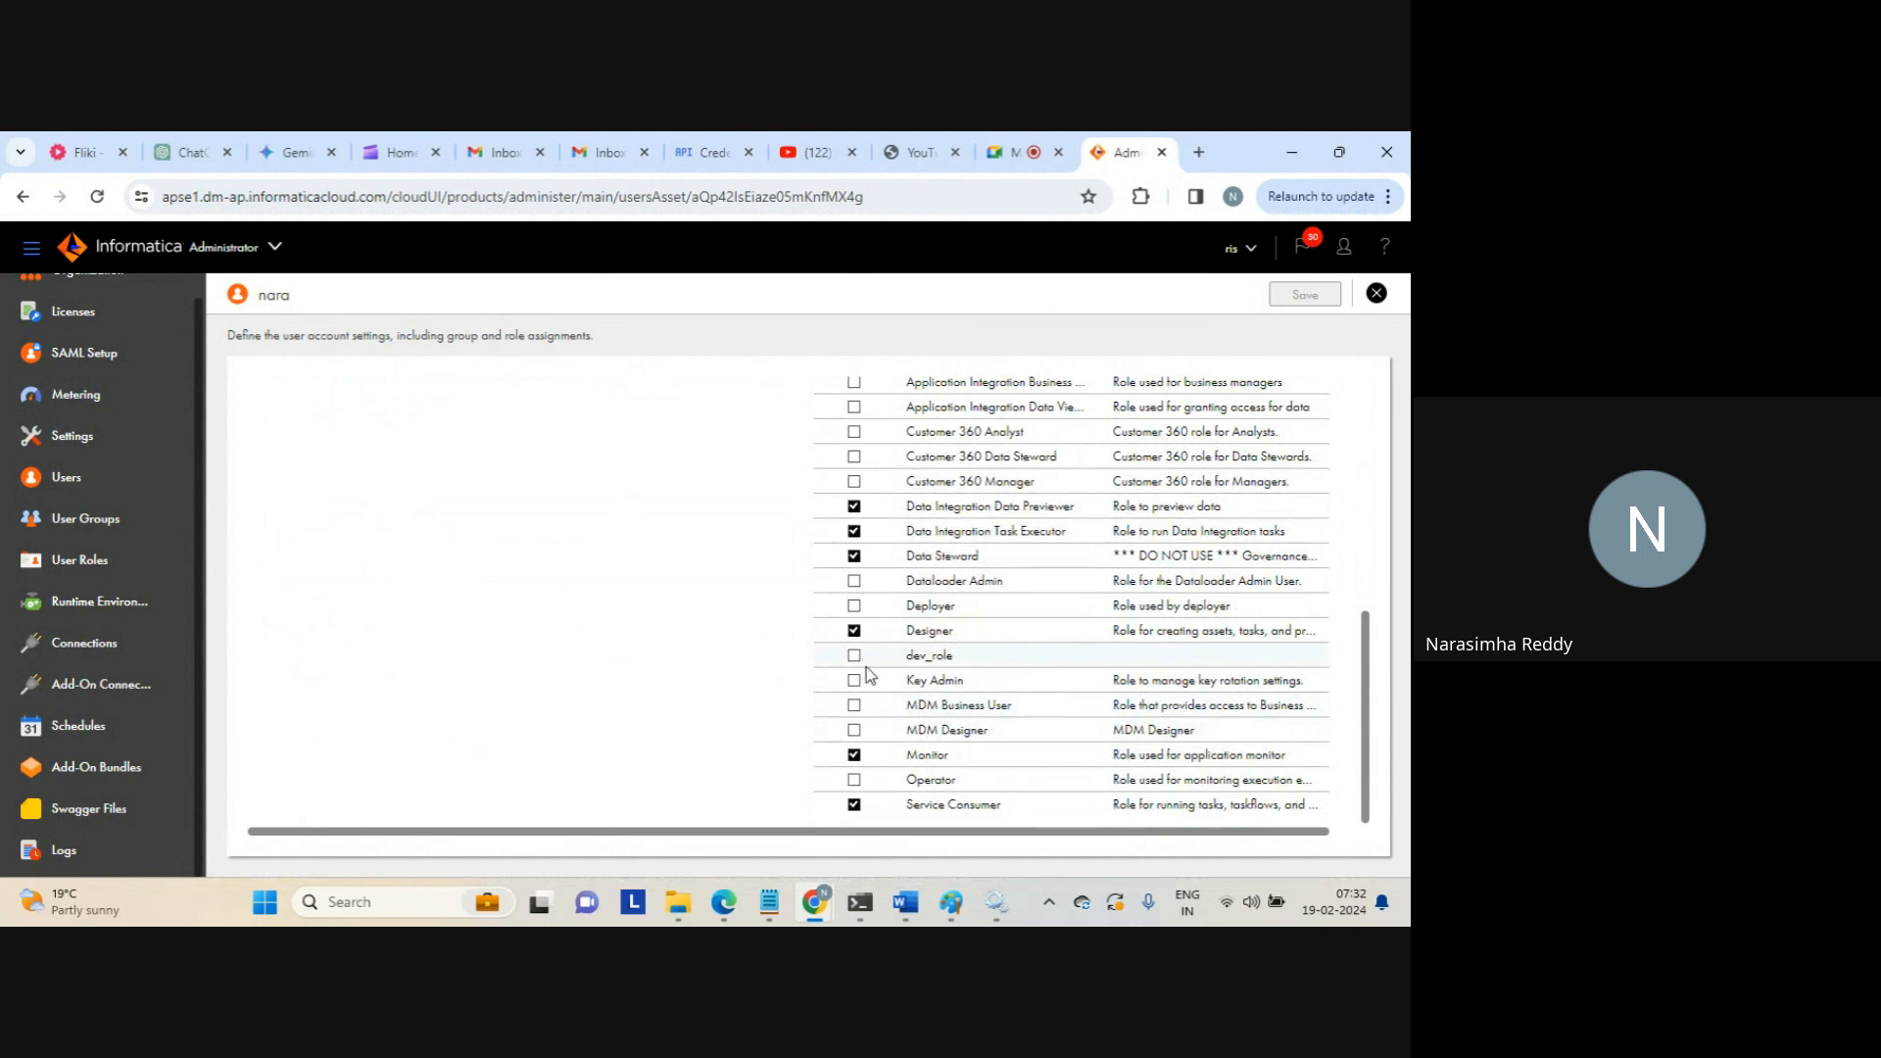
click(854, 656)
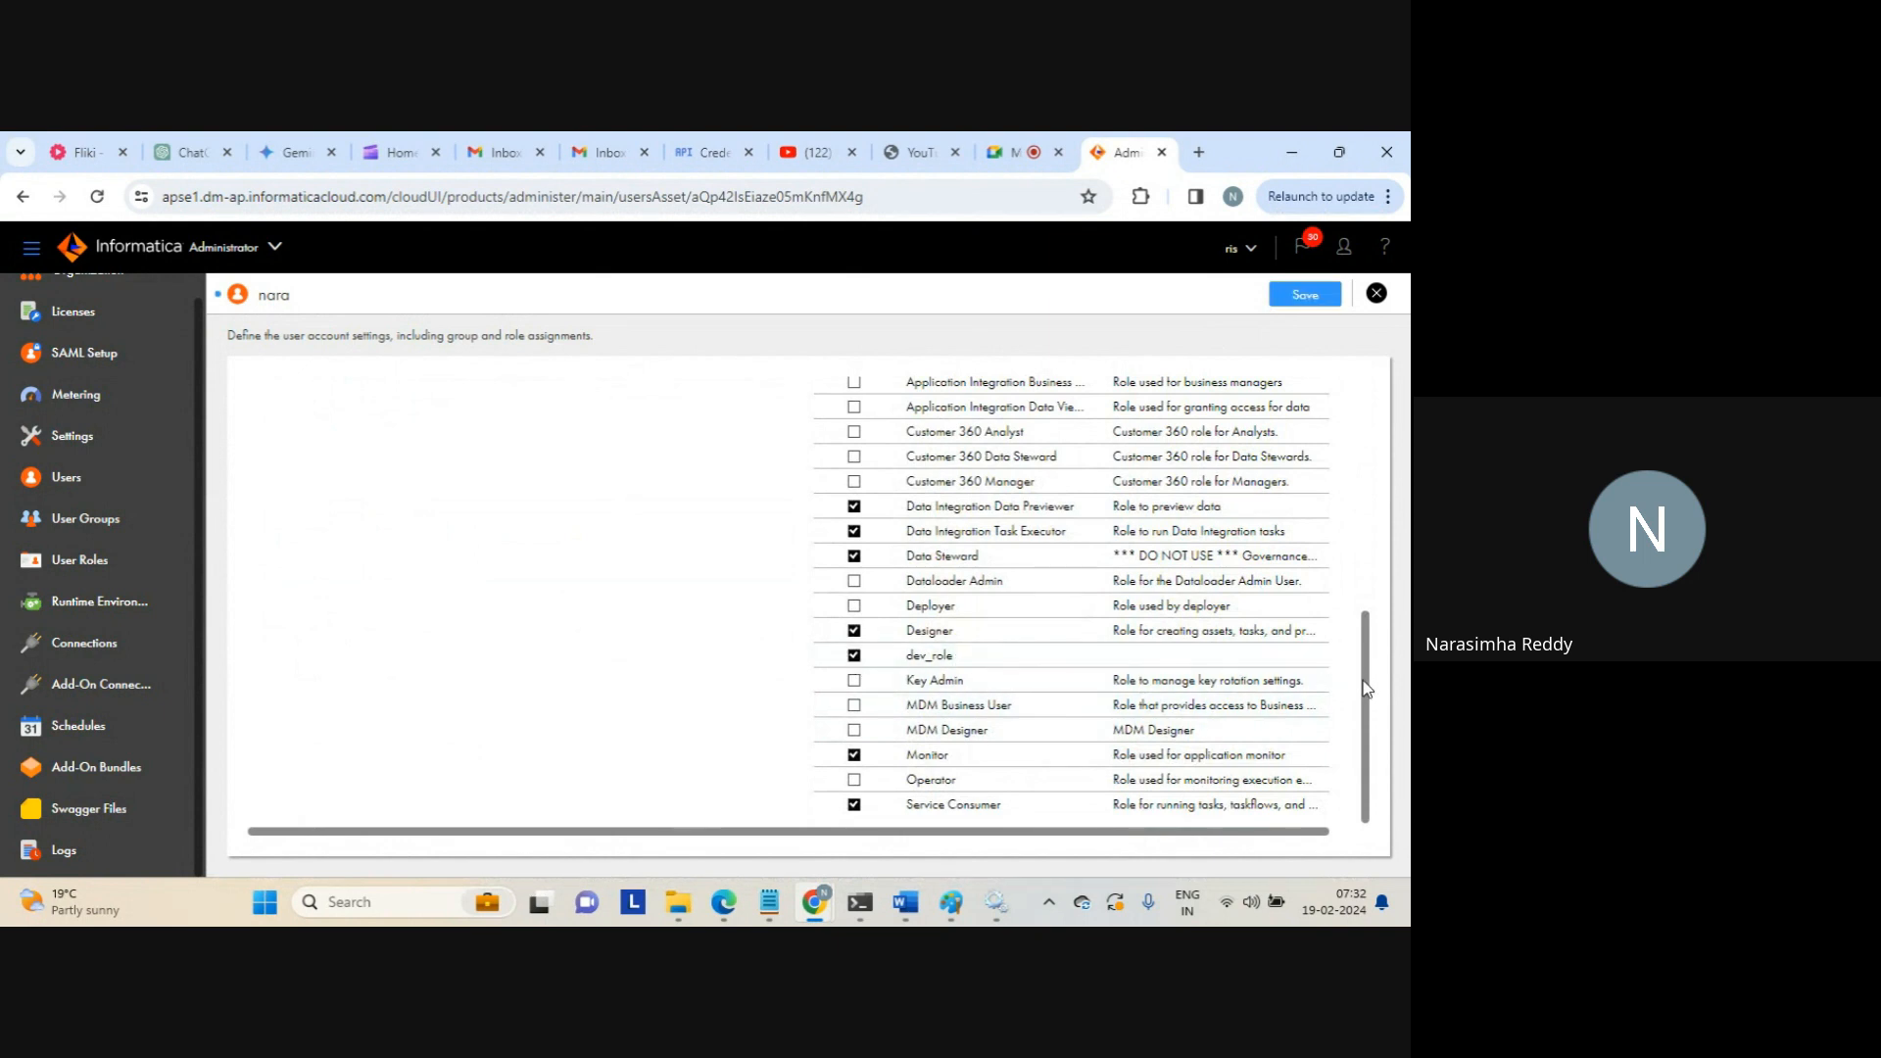
scroll(1367, 670, up, 3)
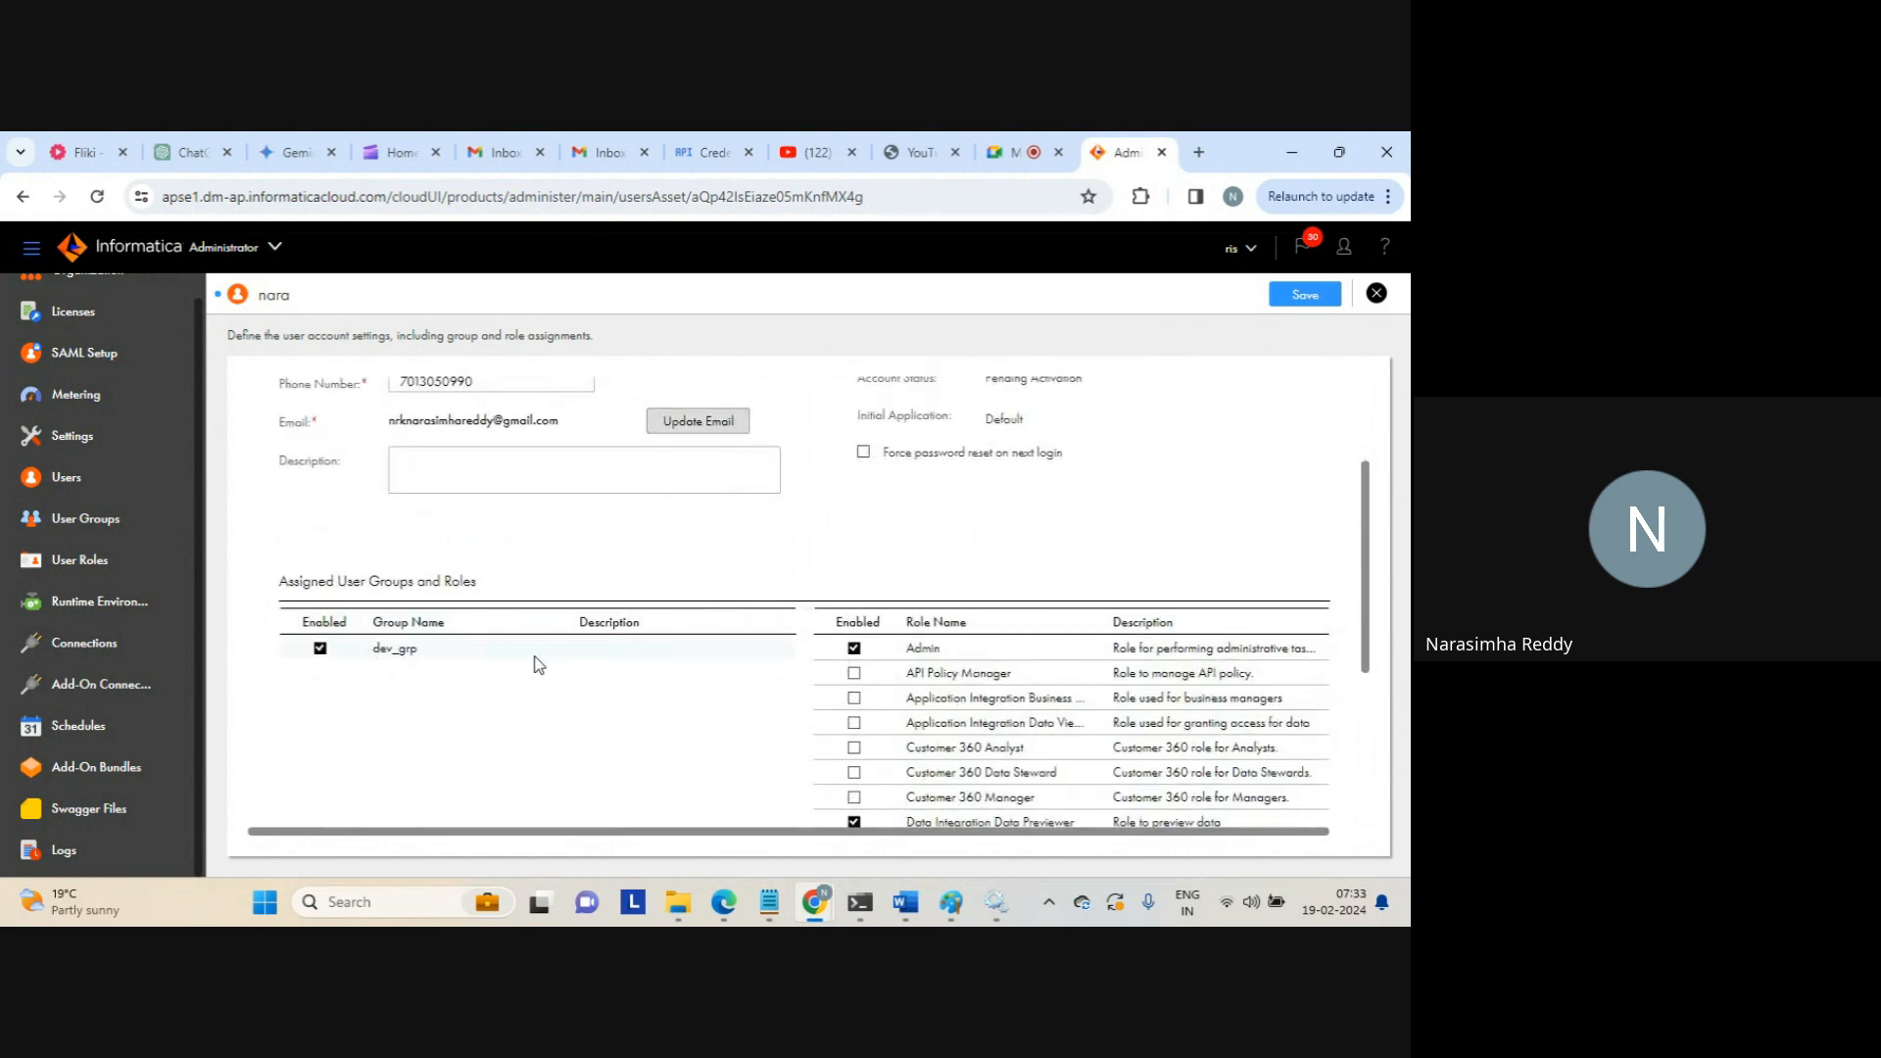
drag(1367, 578, 1371, 720)
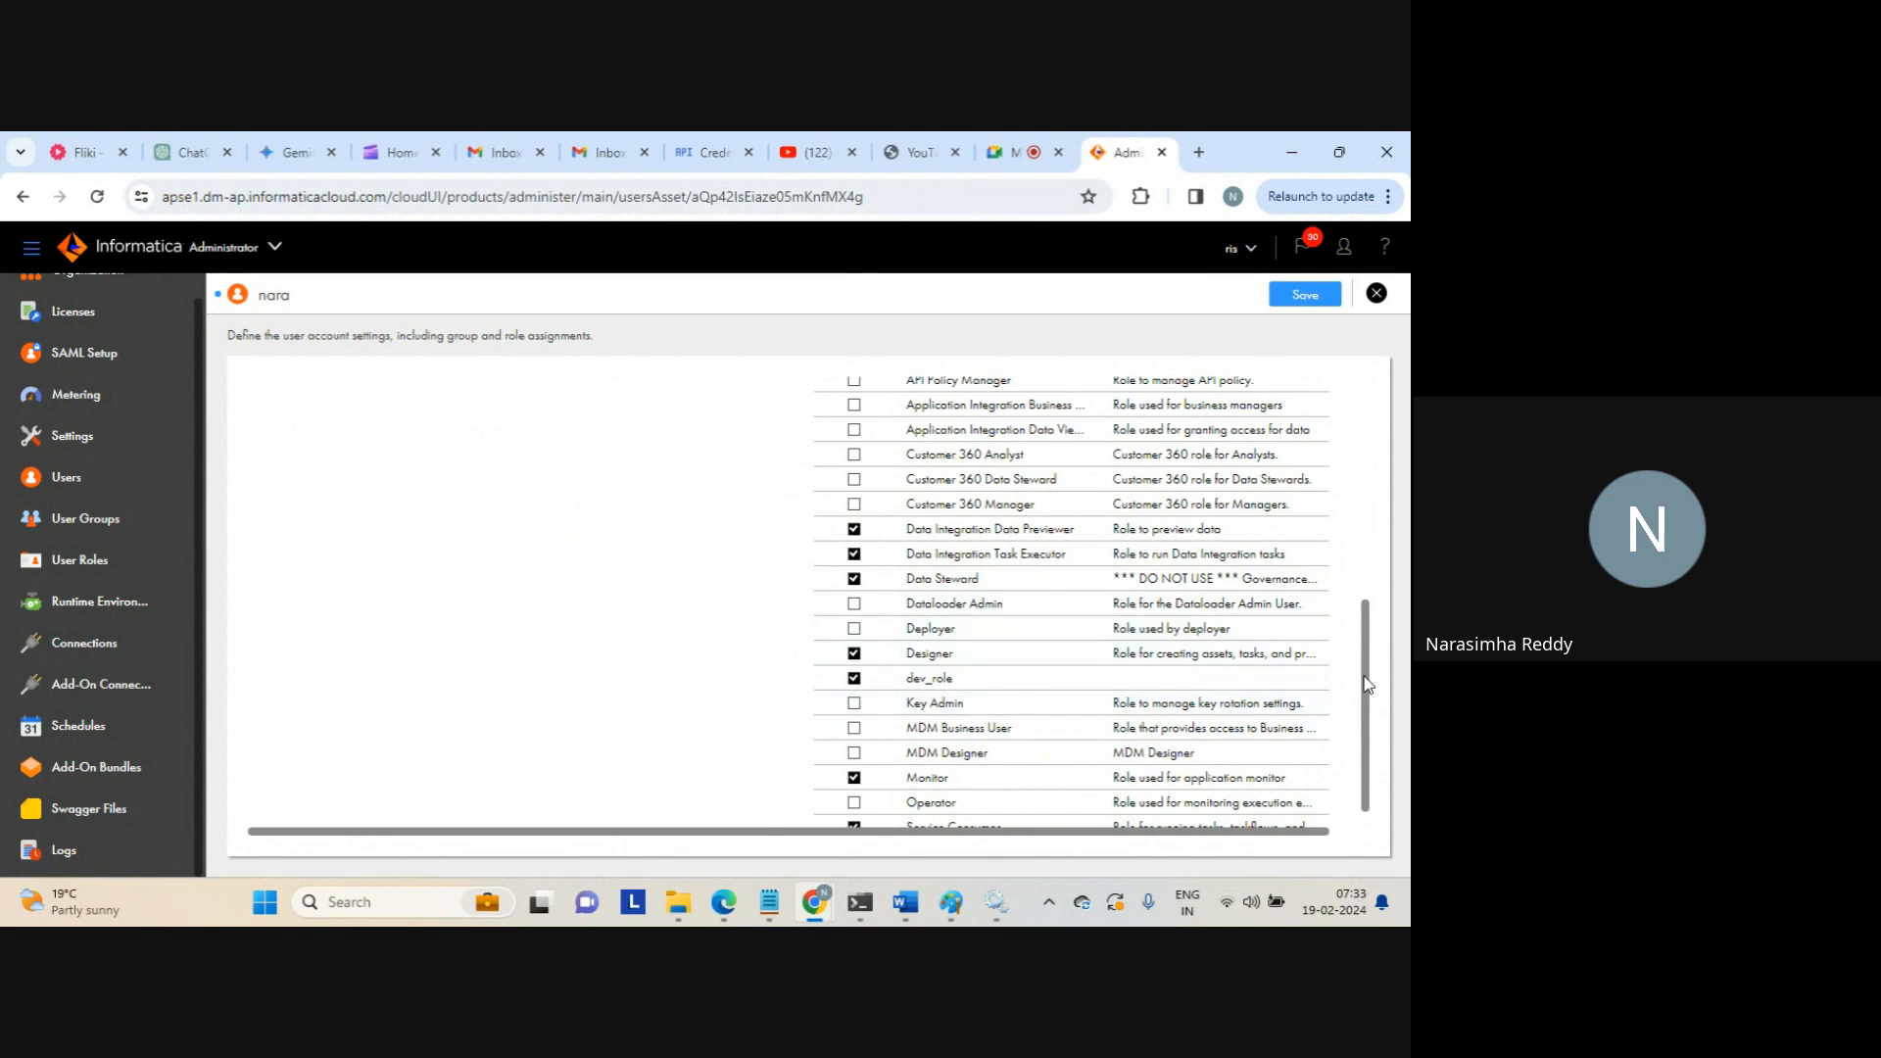
scroll(1366, 684, up, 4)
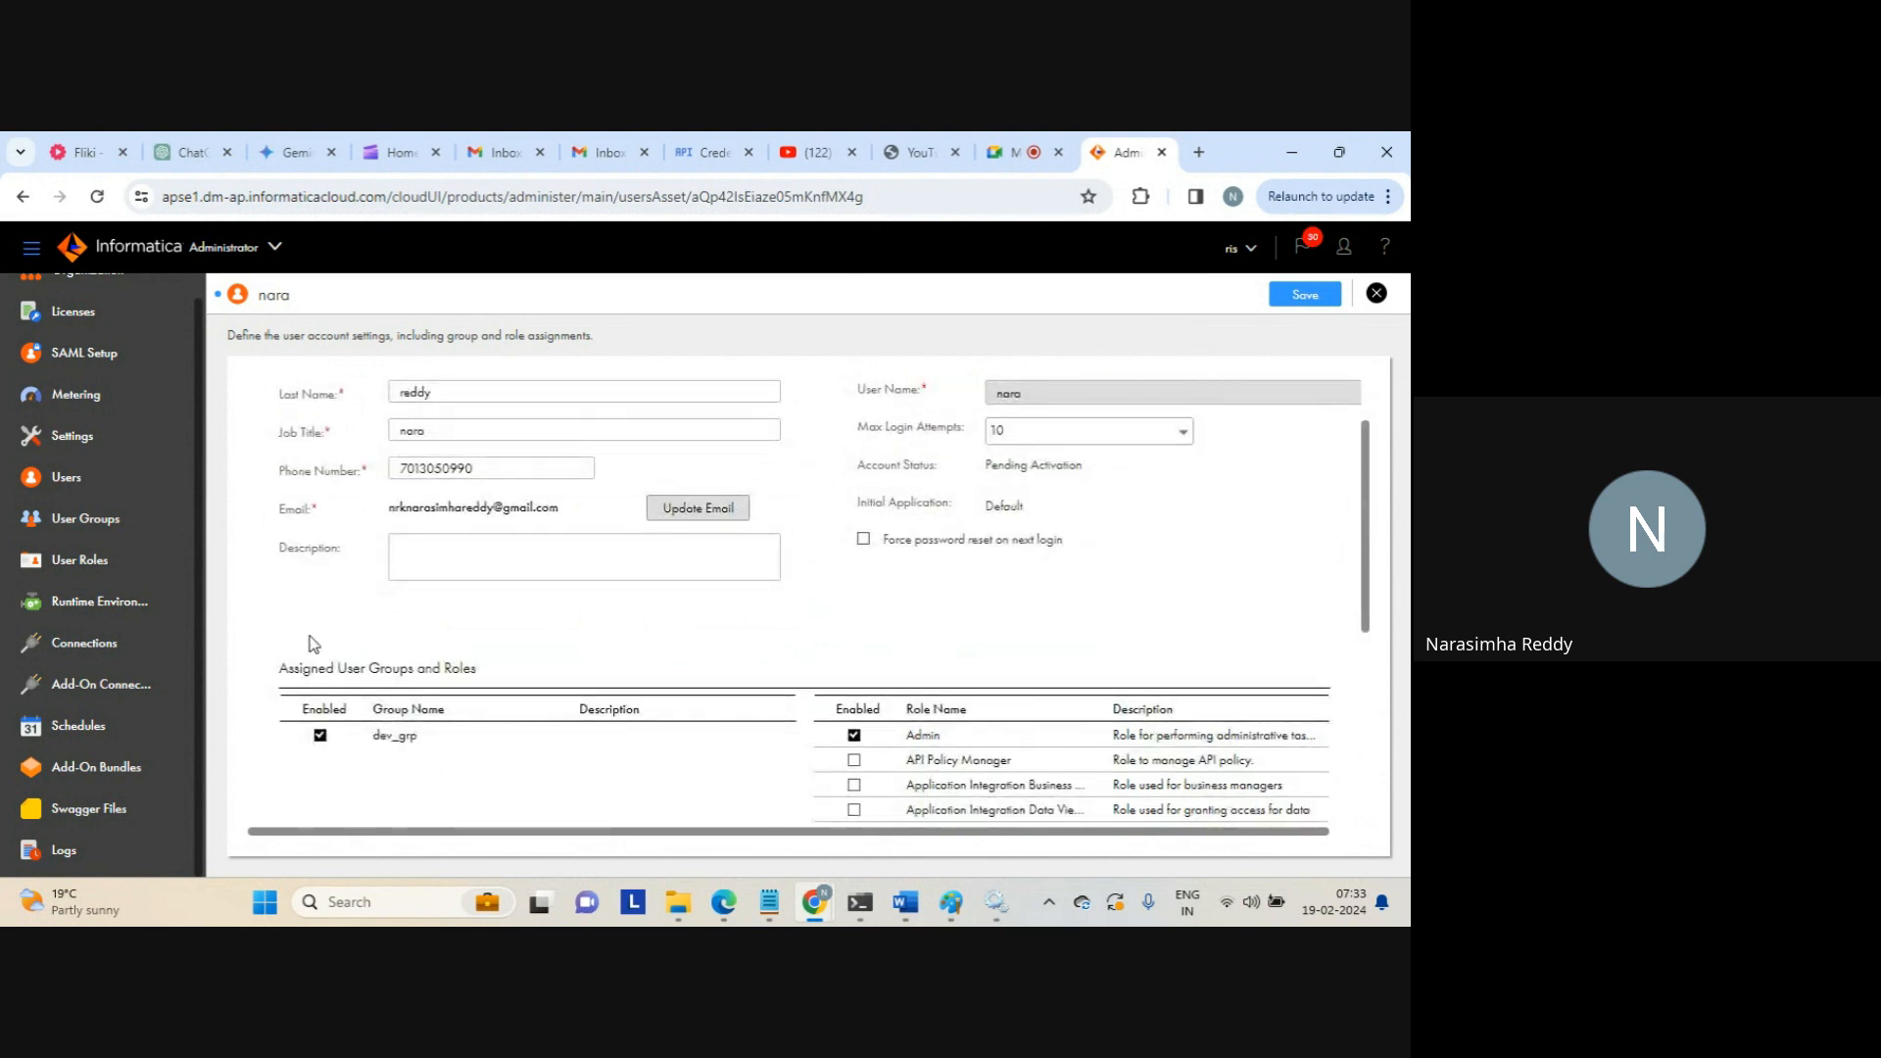
click(61, 480)
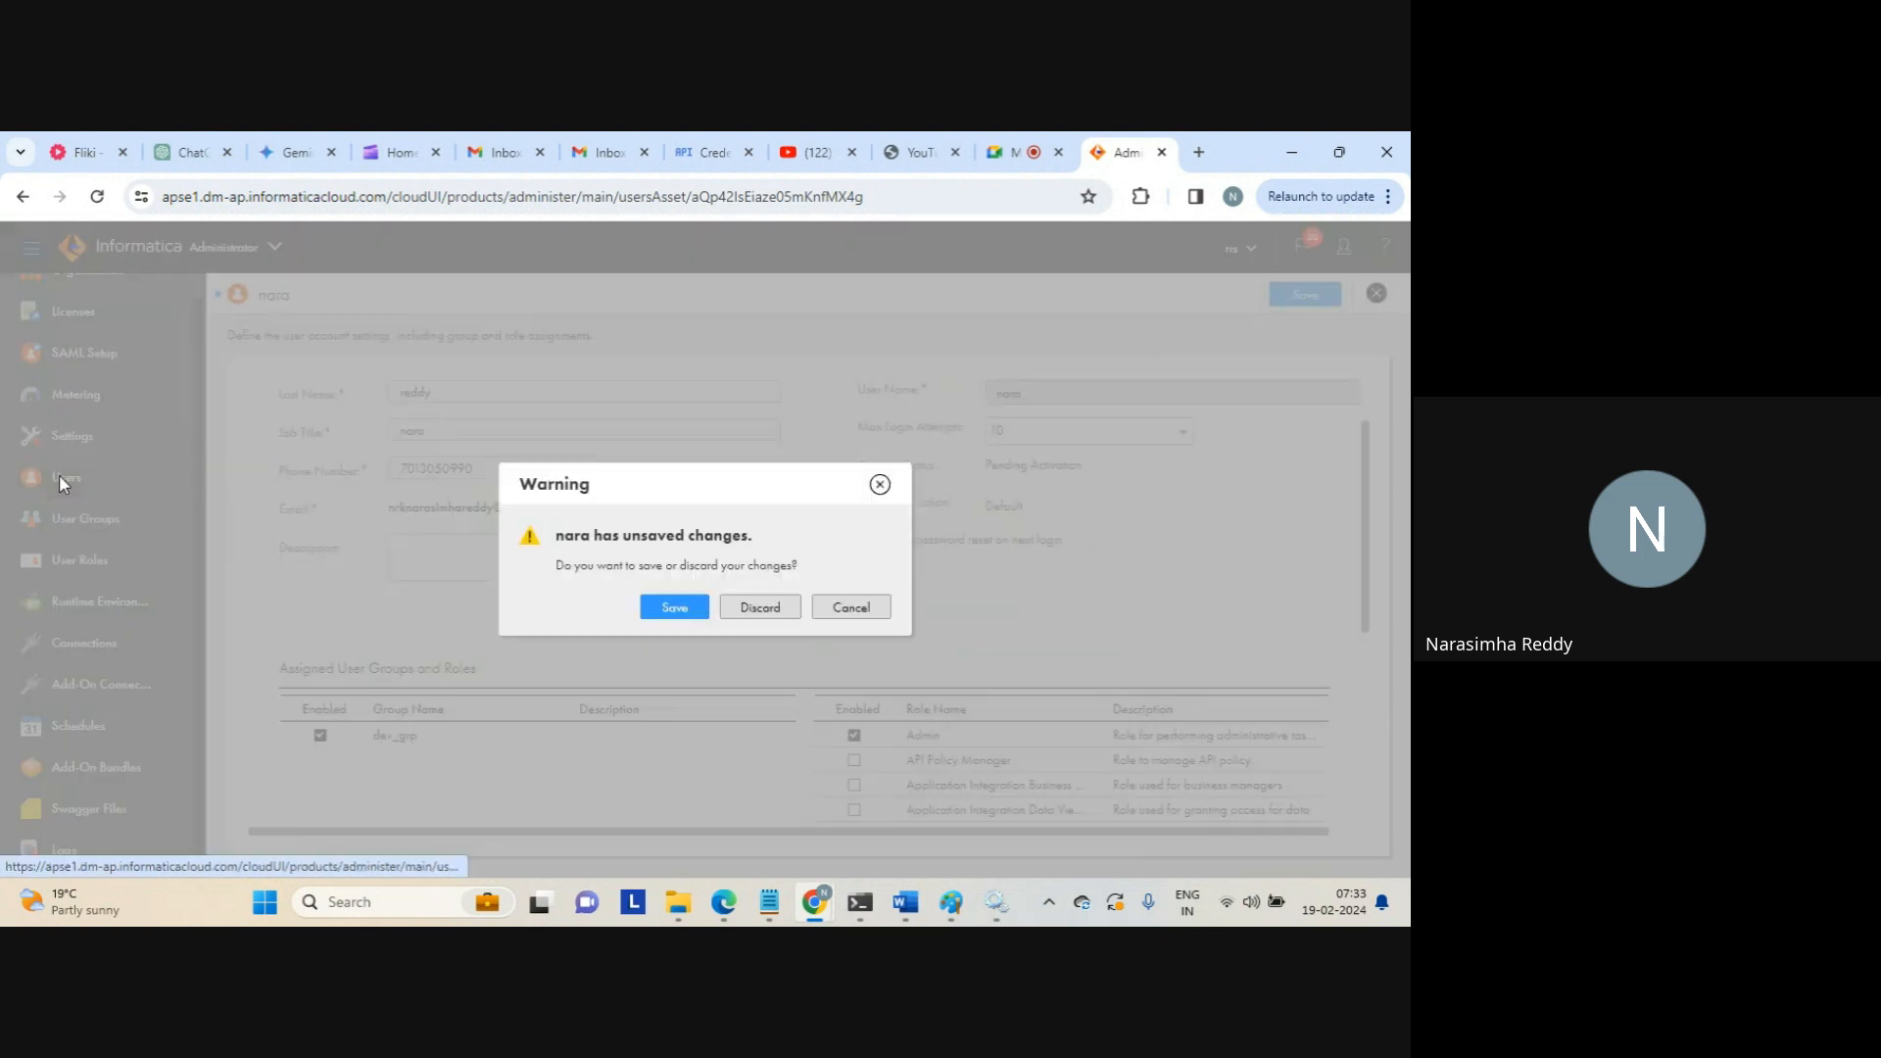
Save the user's role change, then go to the Runtime Environments page
click(655, 610)
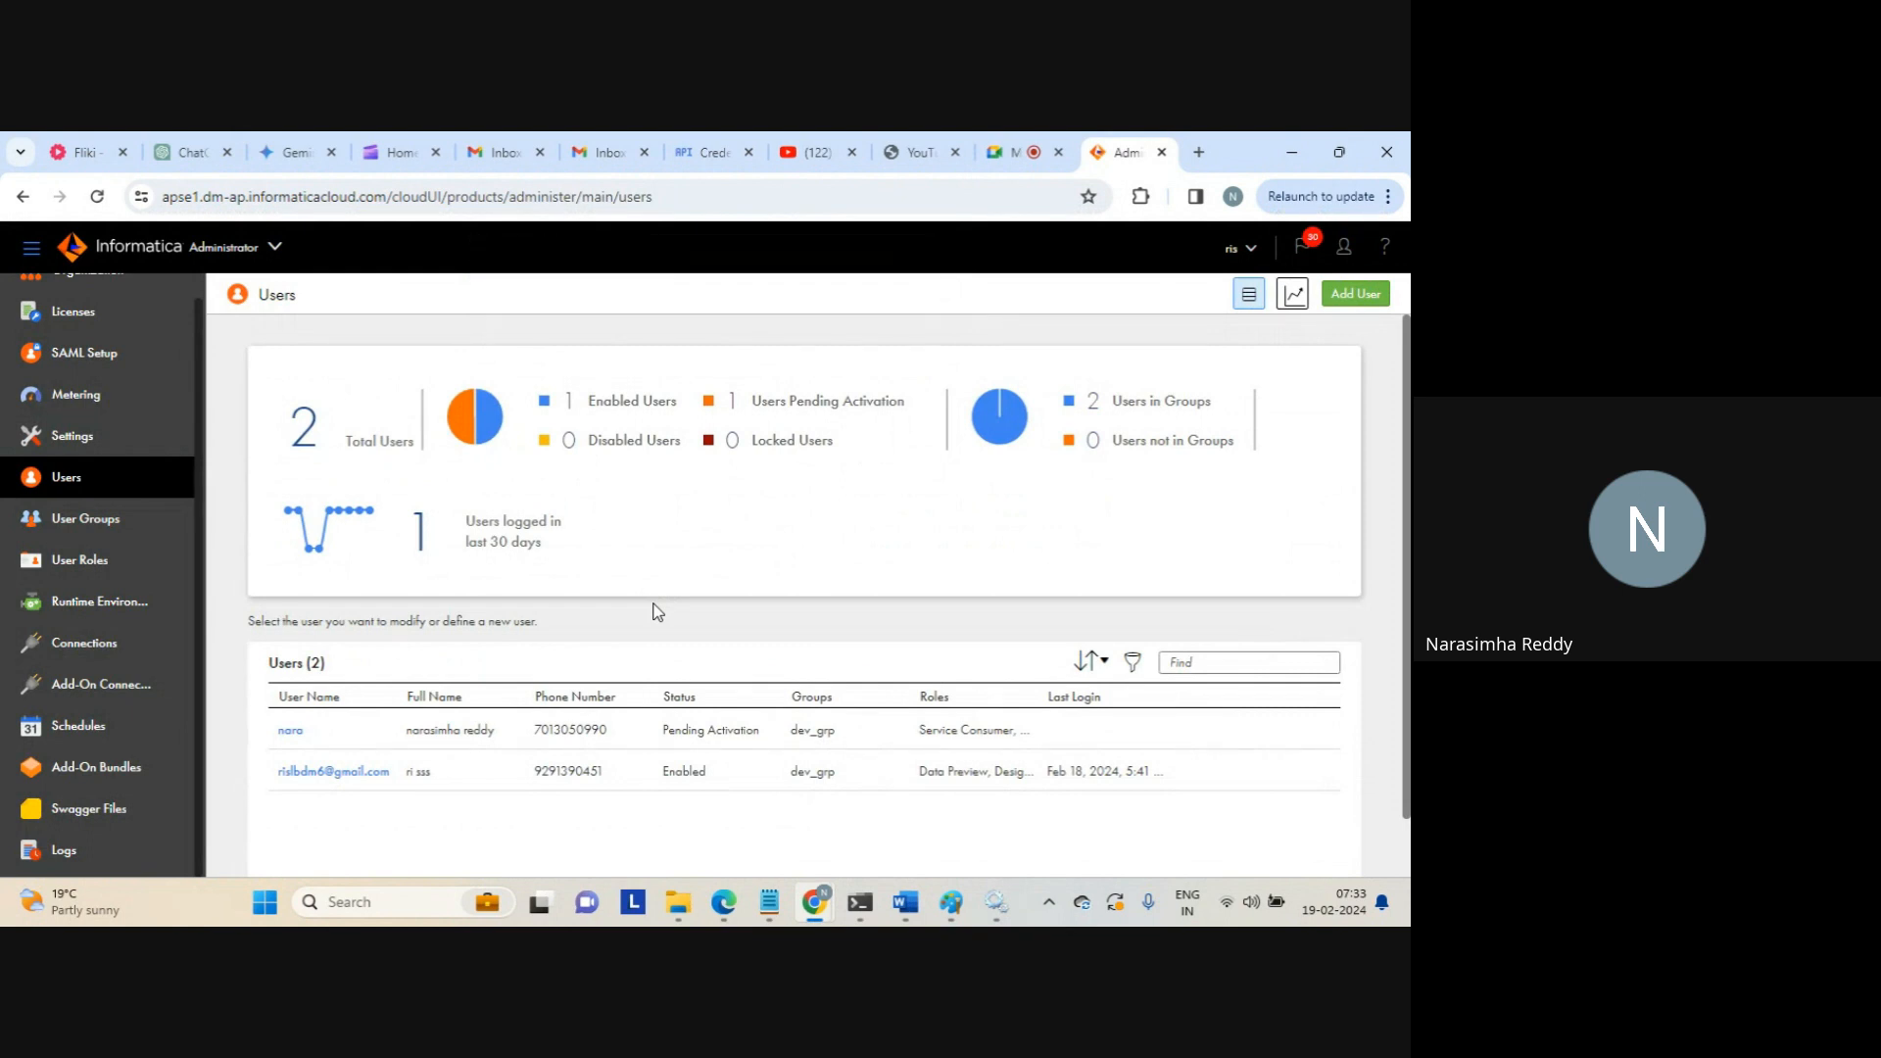
click(89, 522)
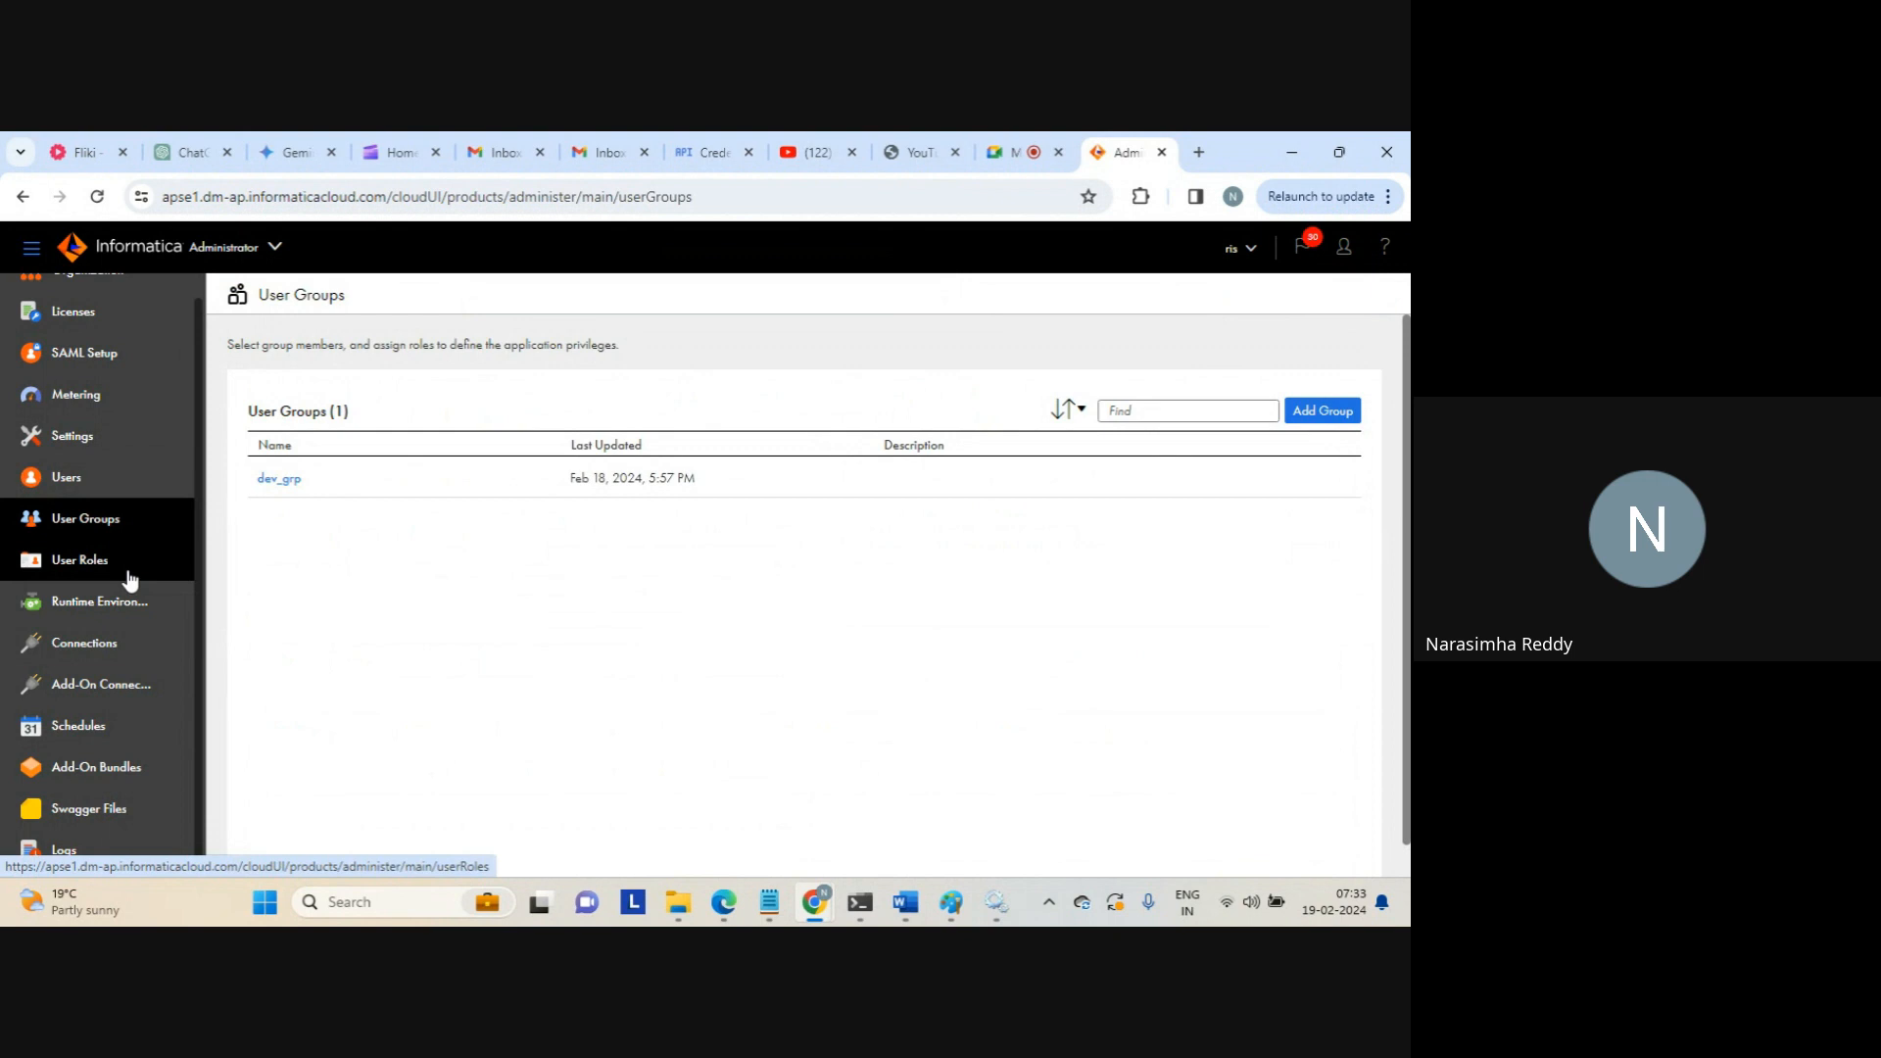
click(94, 607)
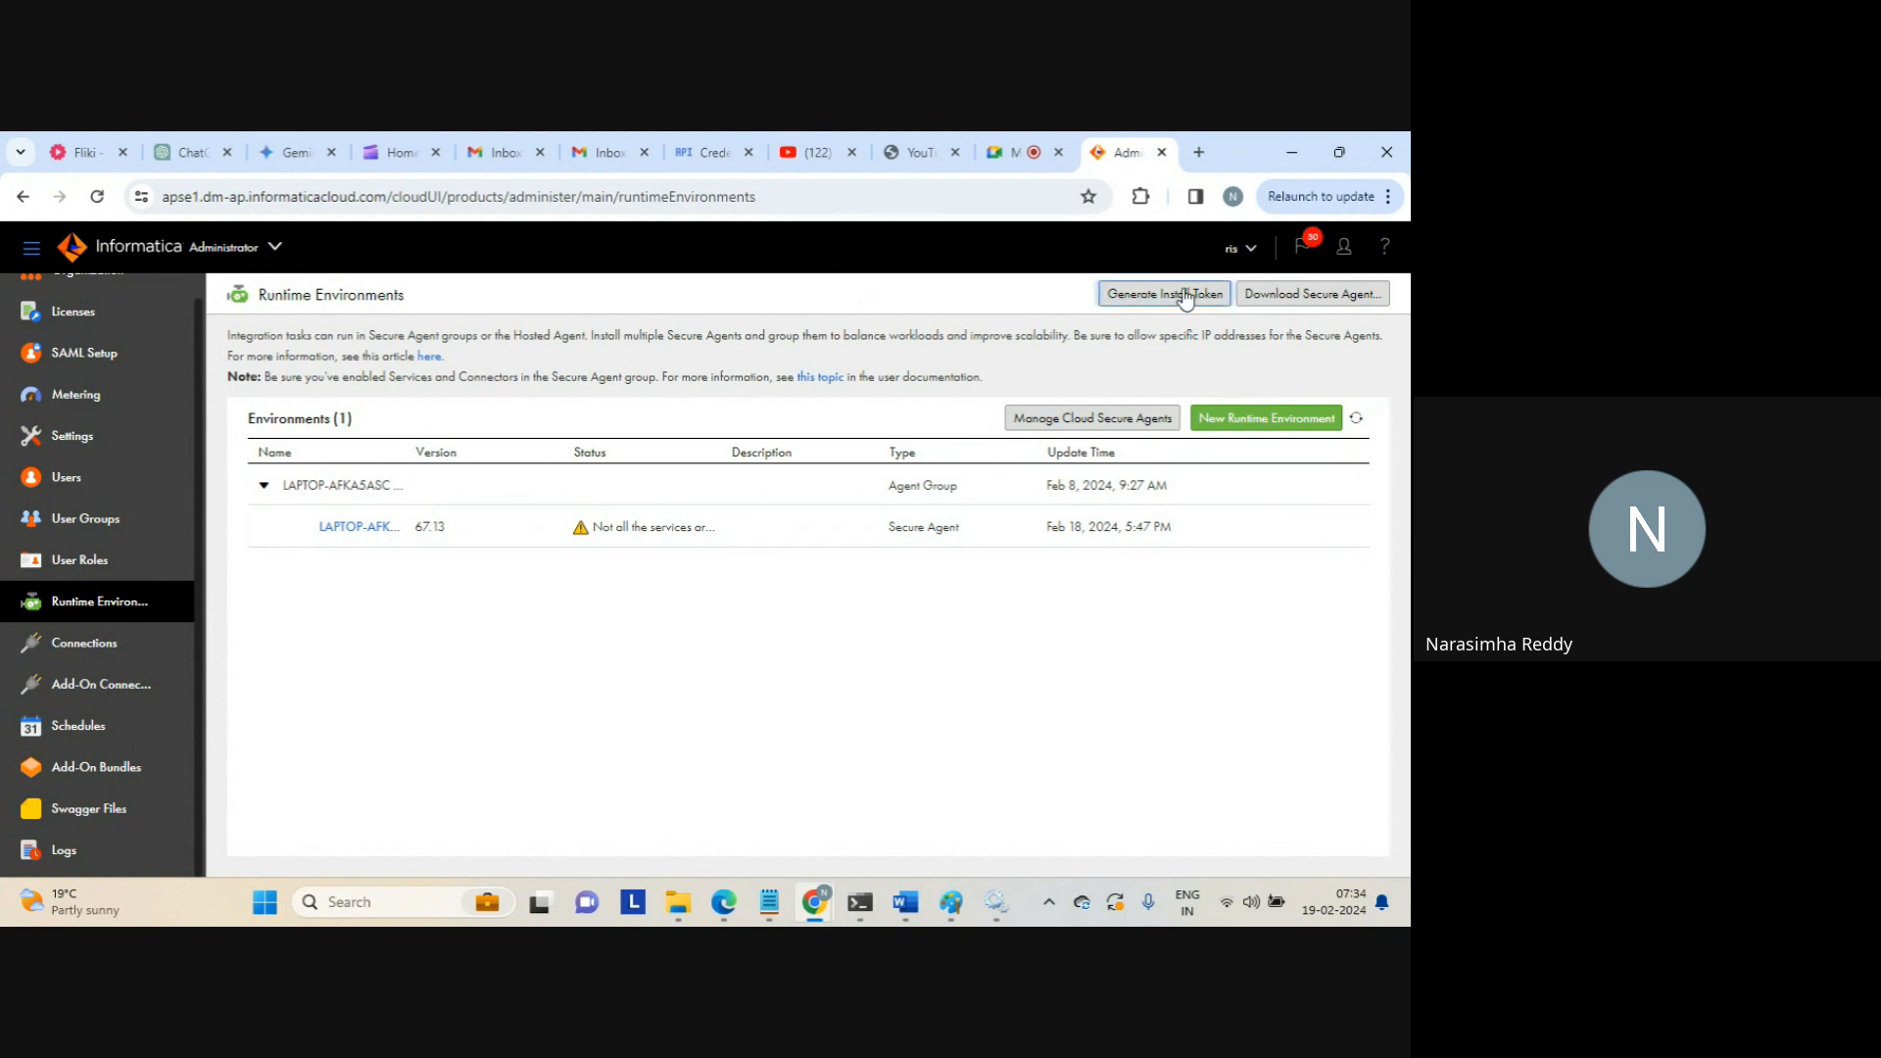
click(1024, 151)
mouse_move(1123, 166)
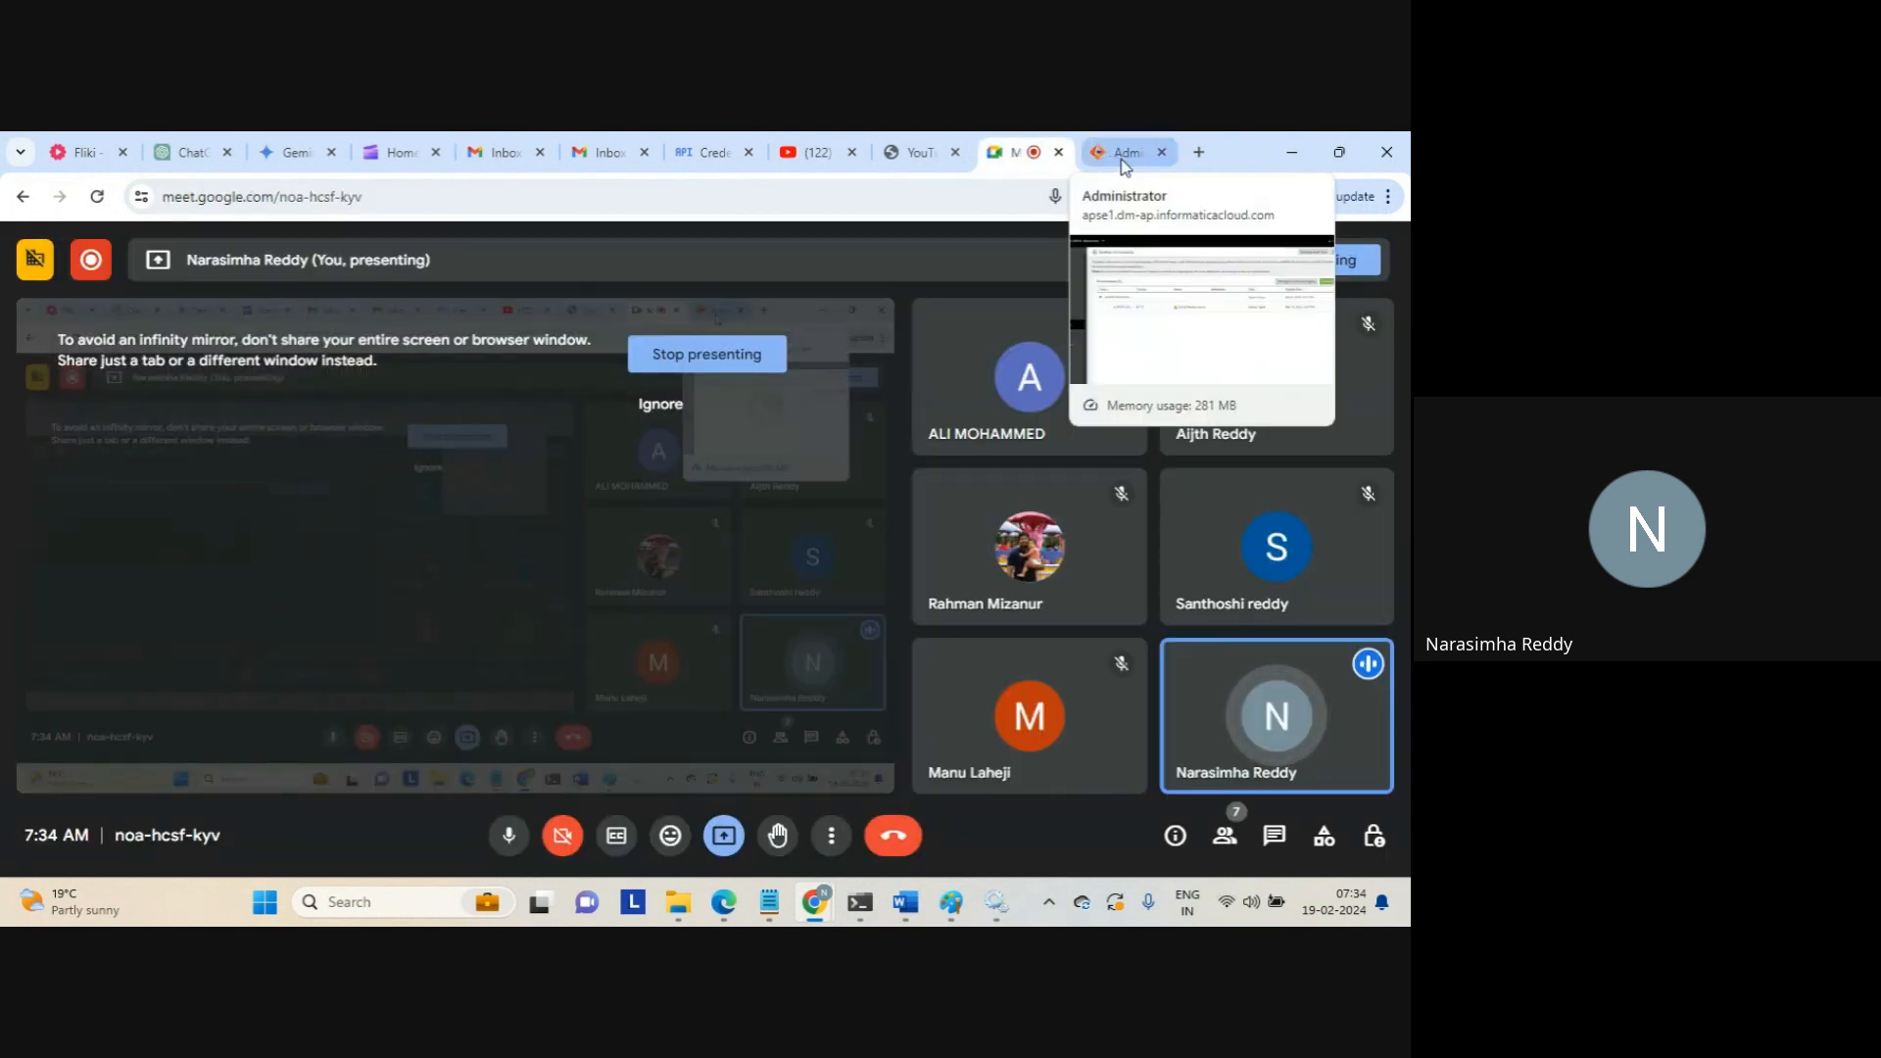
click(1124, 165)
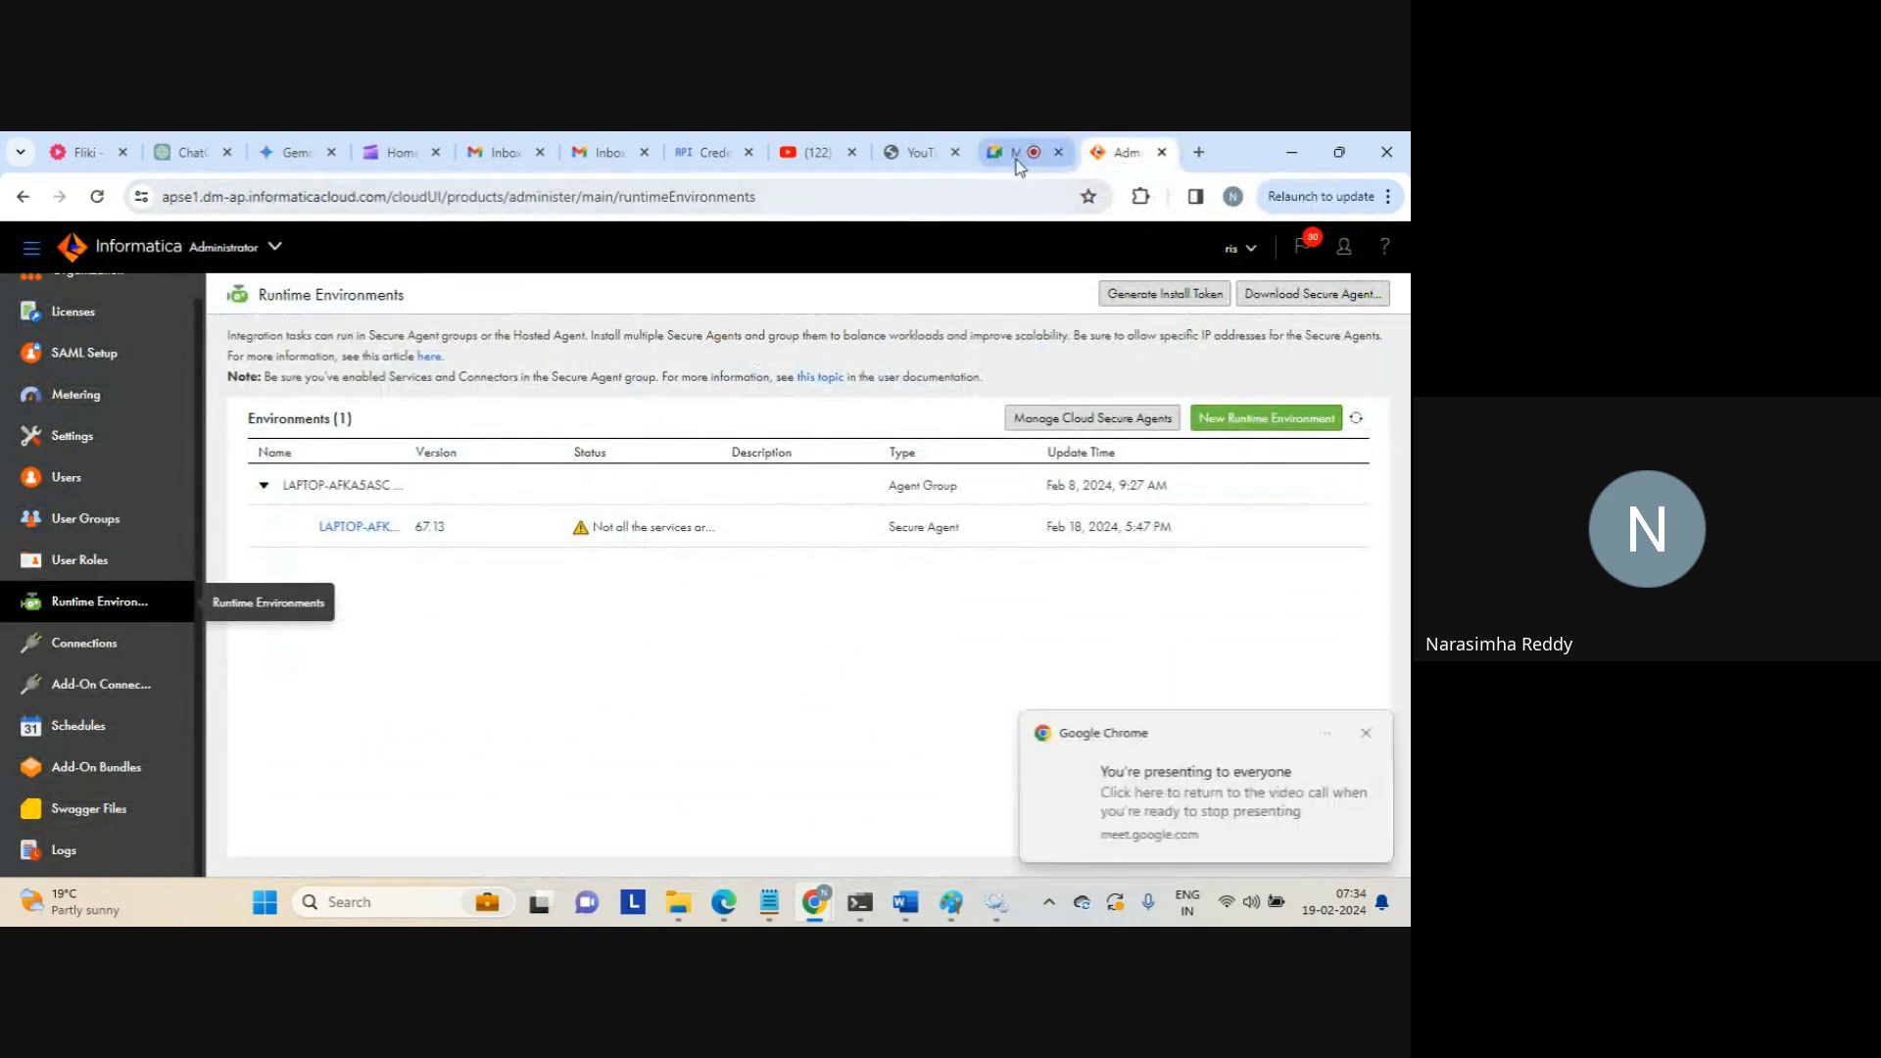
click(1016, 156)
click(1113, 162)
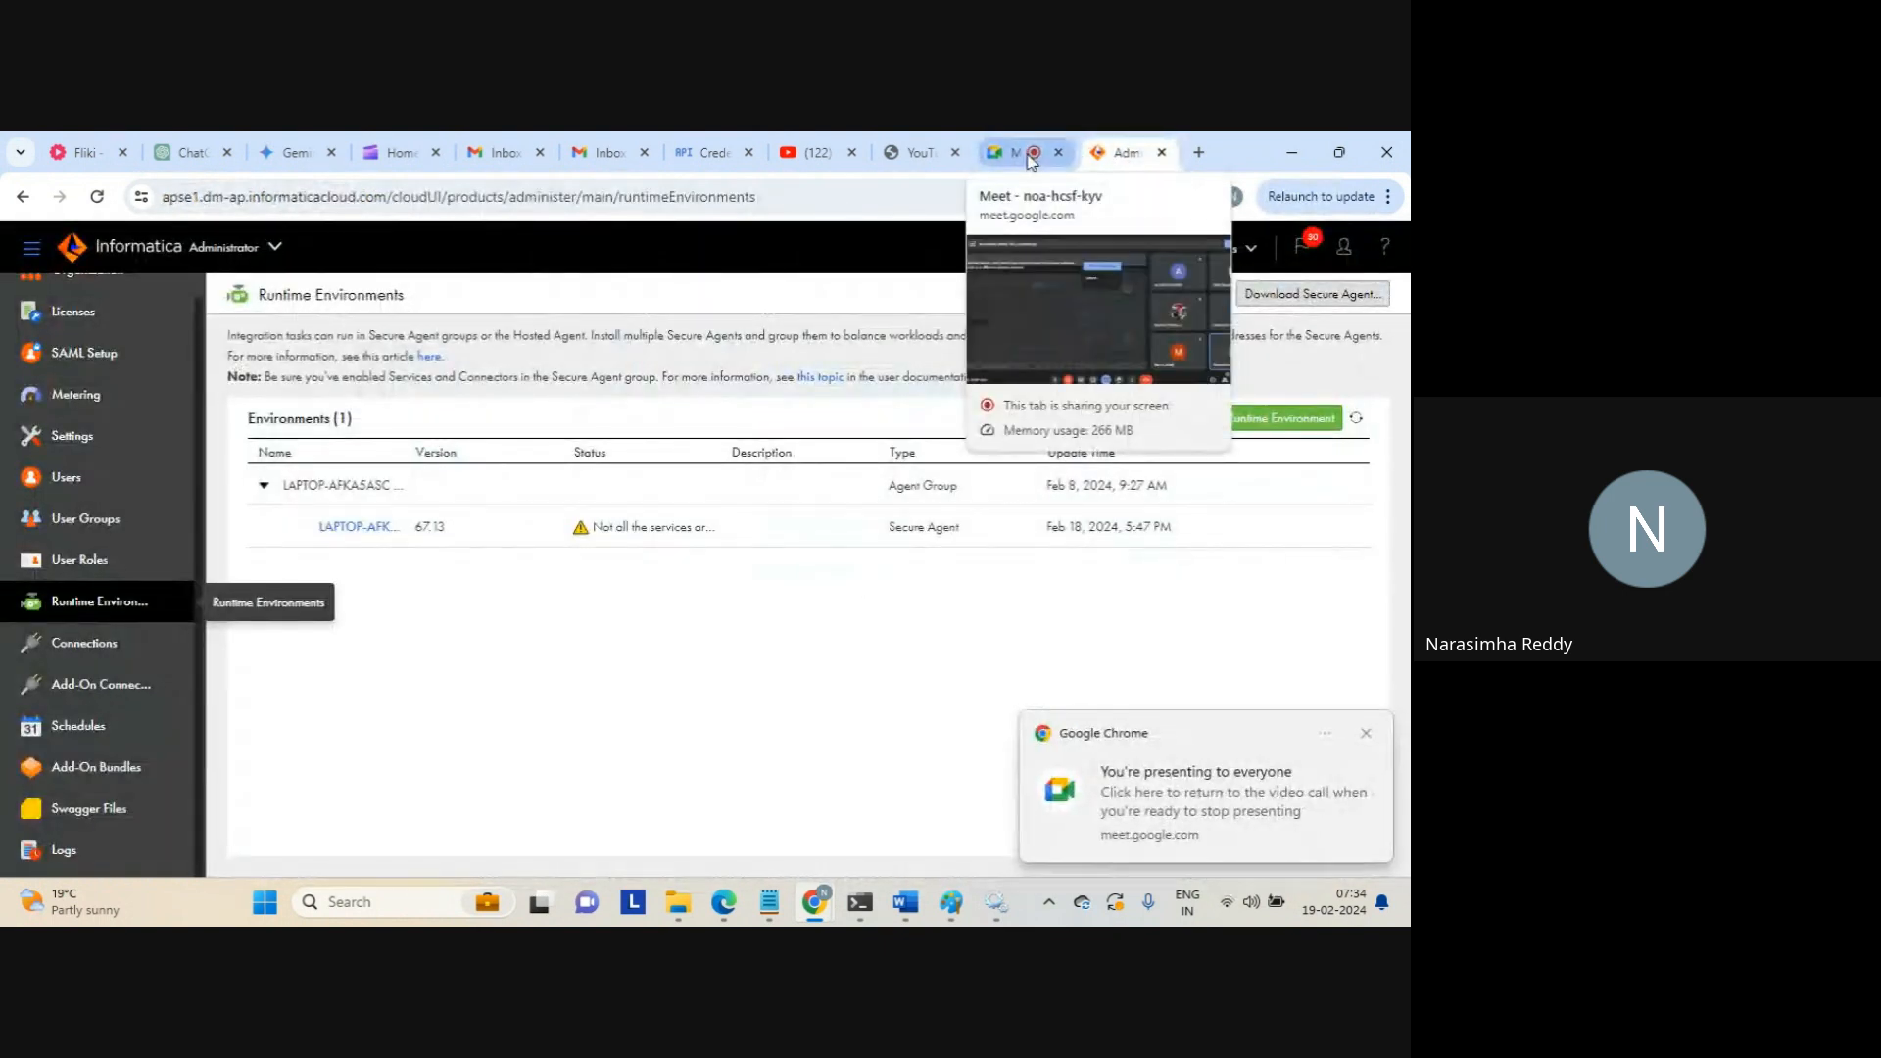
click(1031, 160)
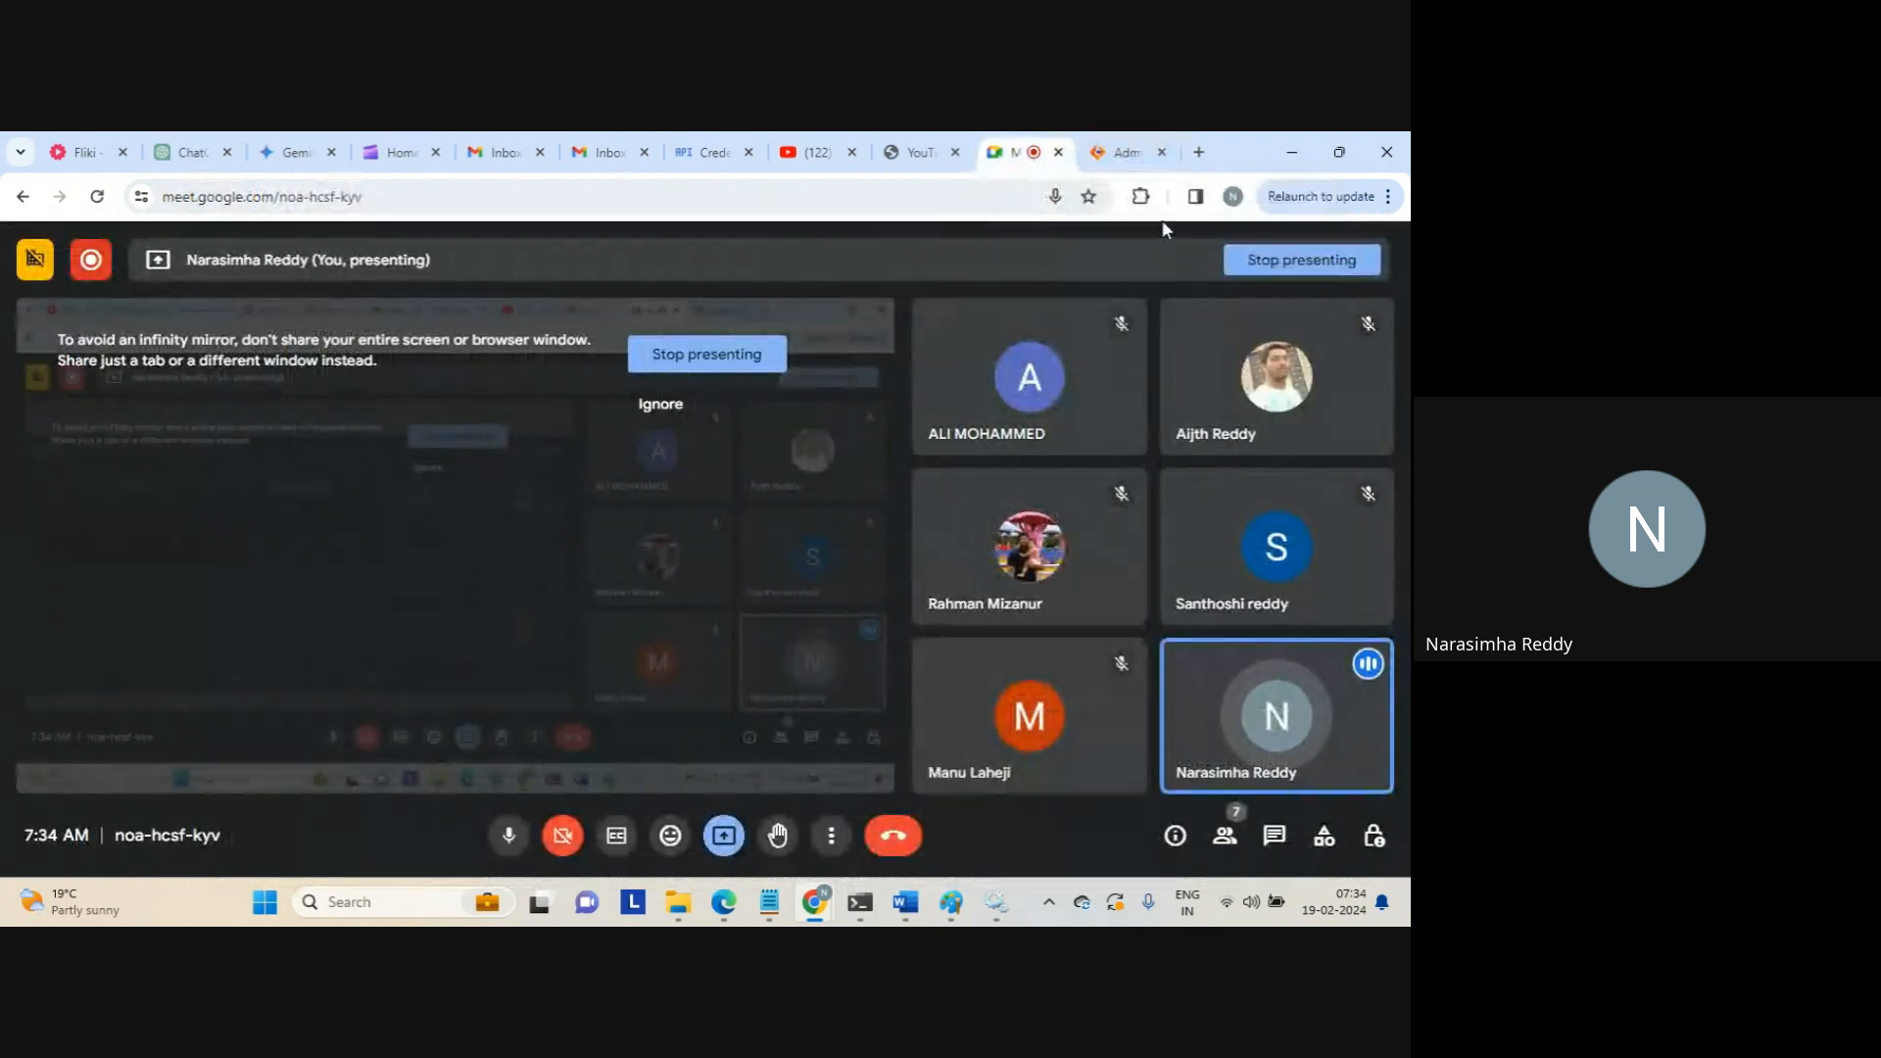
click(1126, 153)
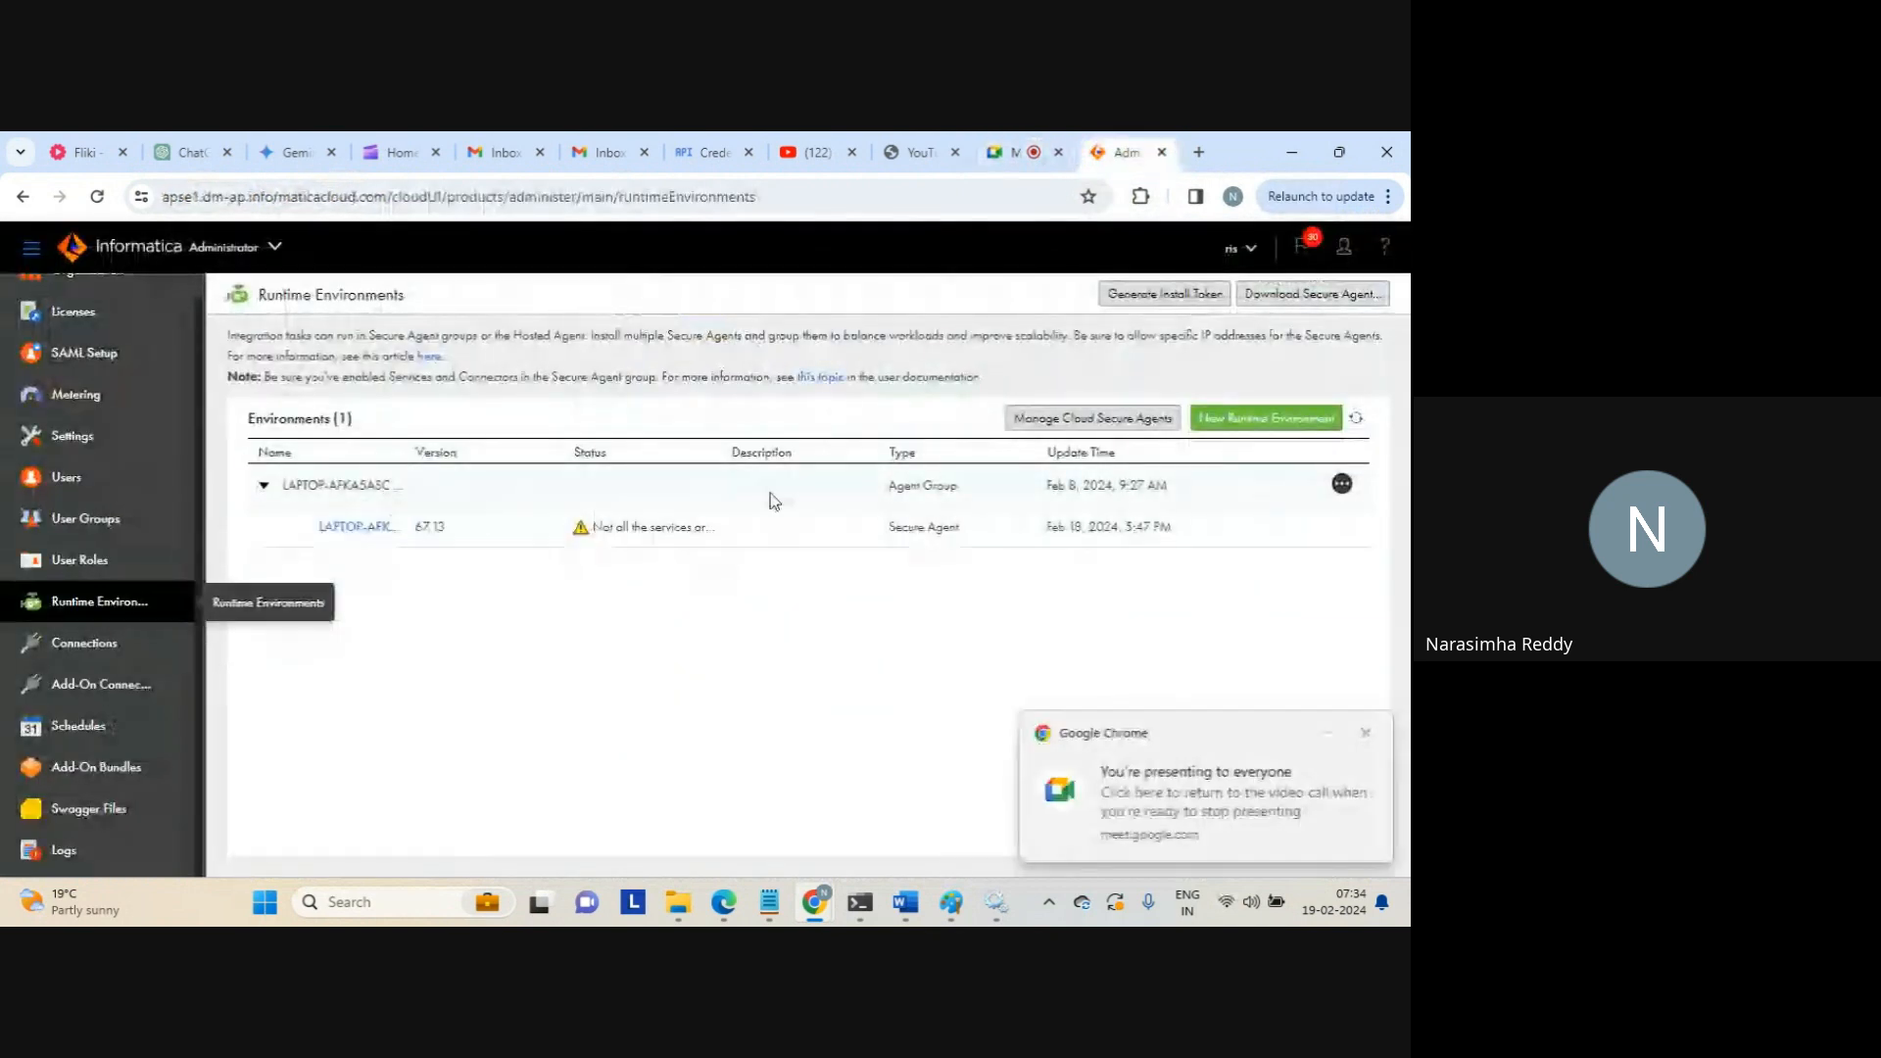
click(1341, 486)
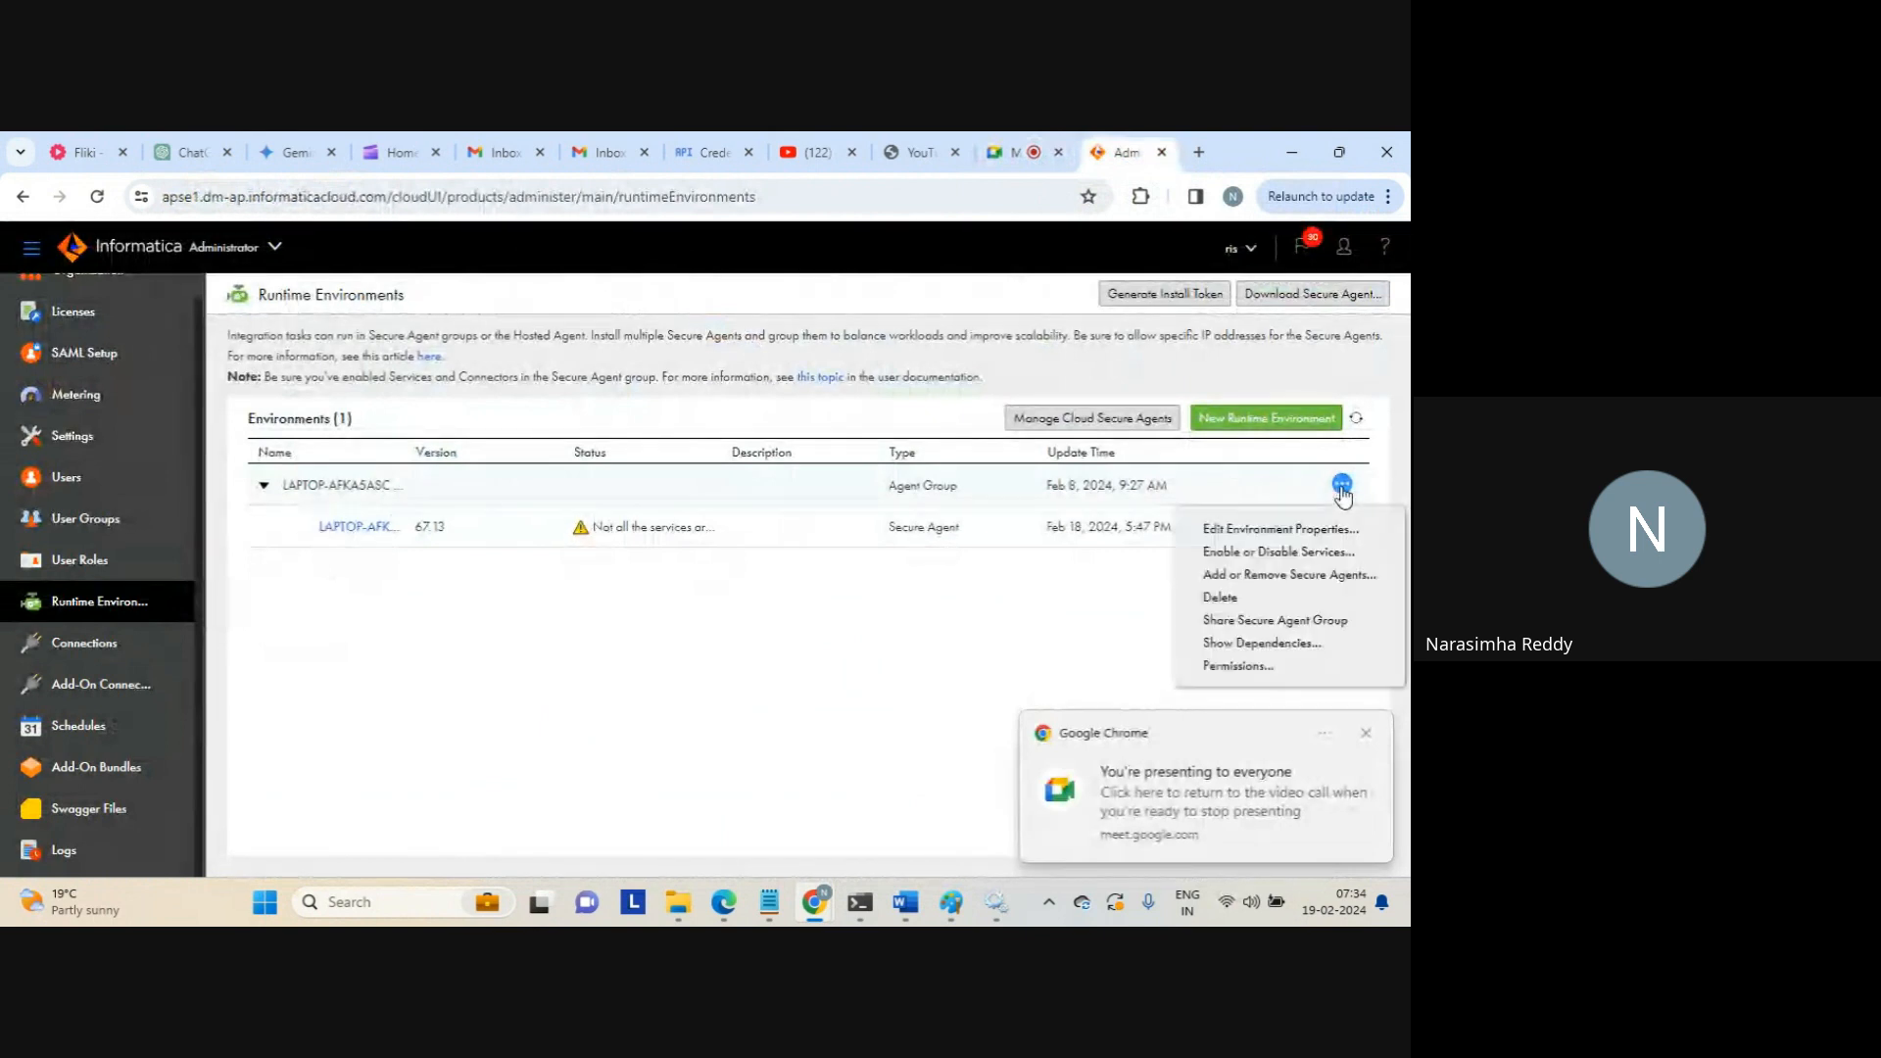
click(1254, 532)
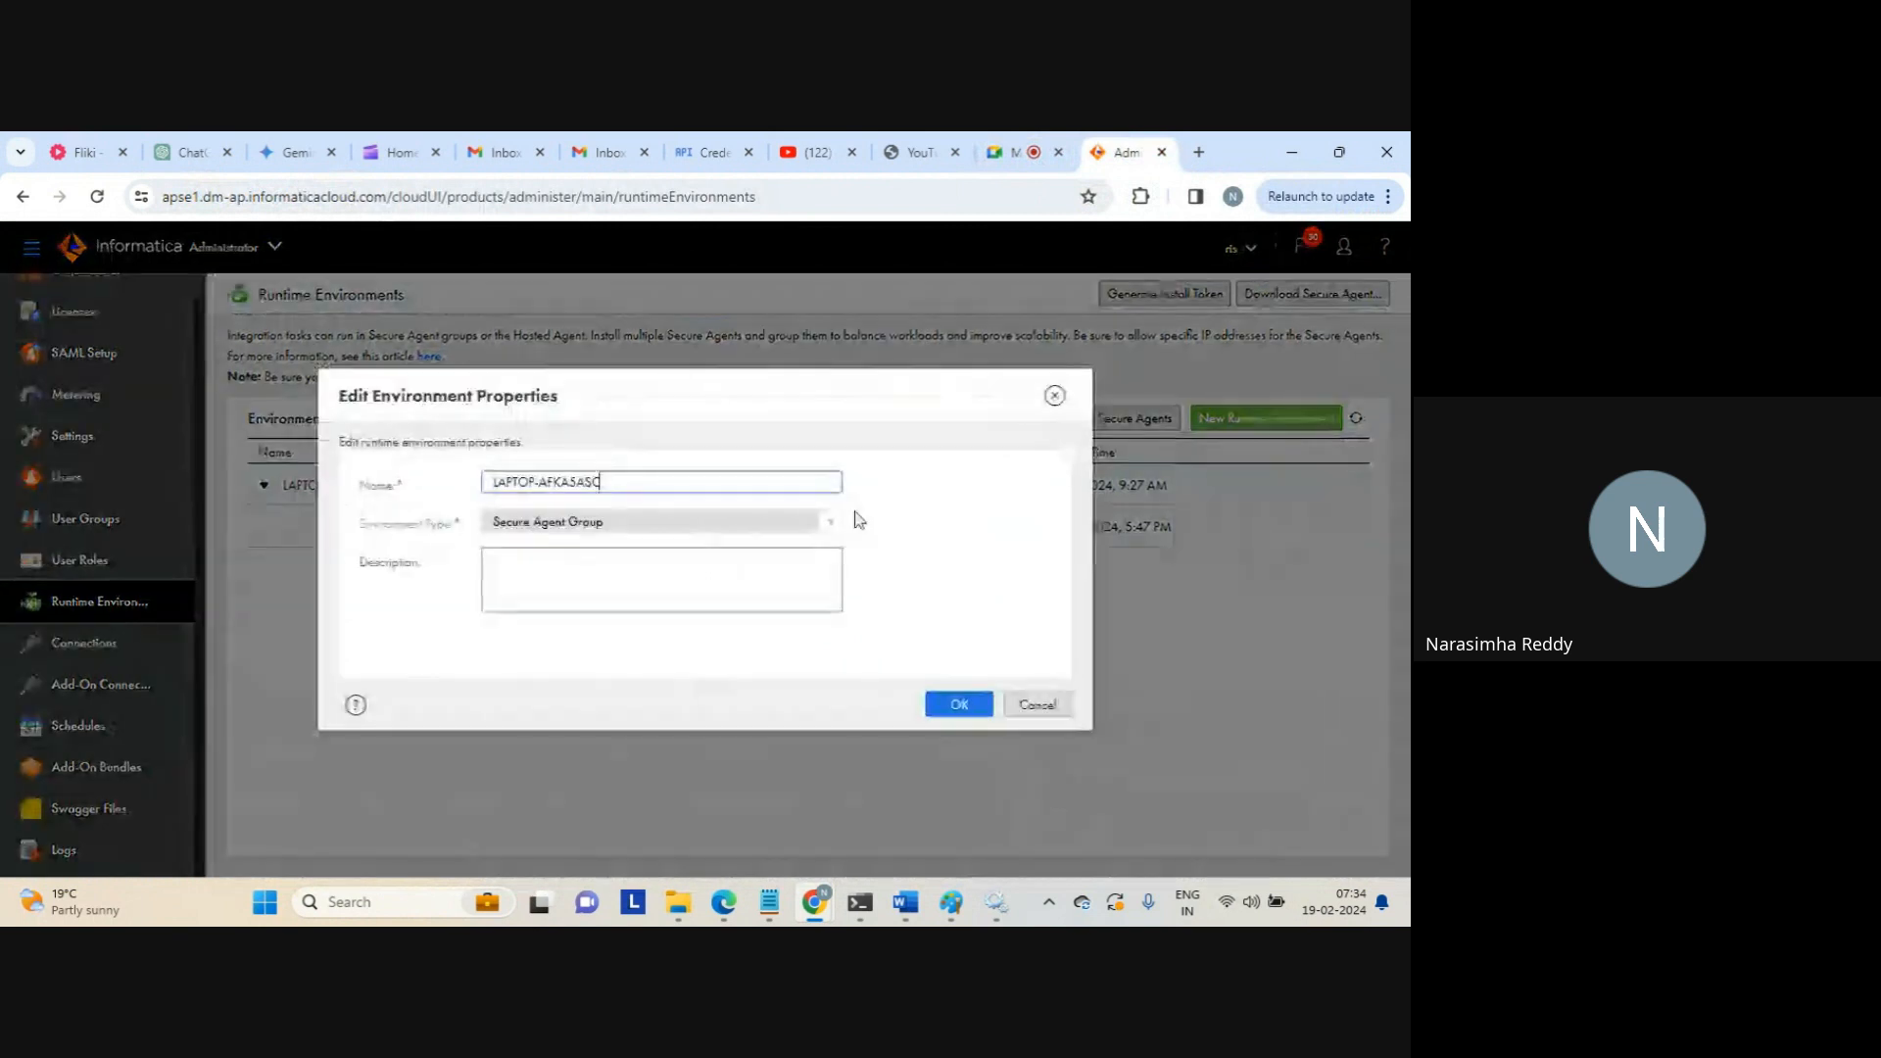
click(660, 576)
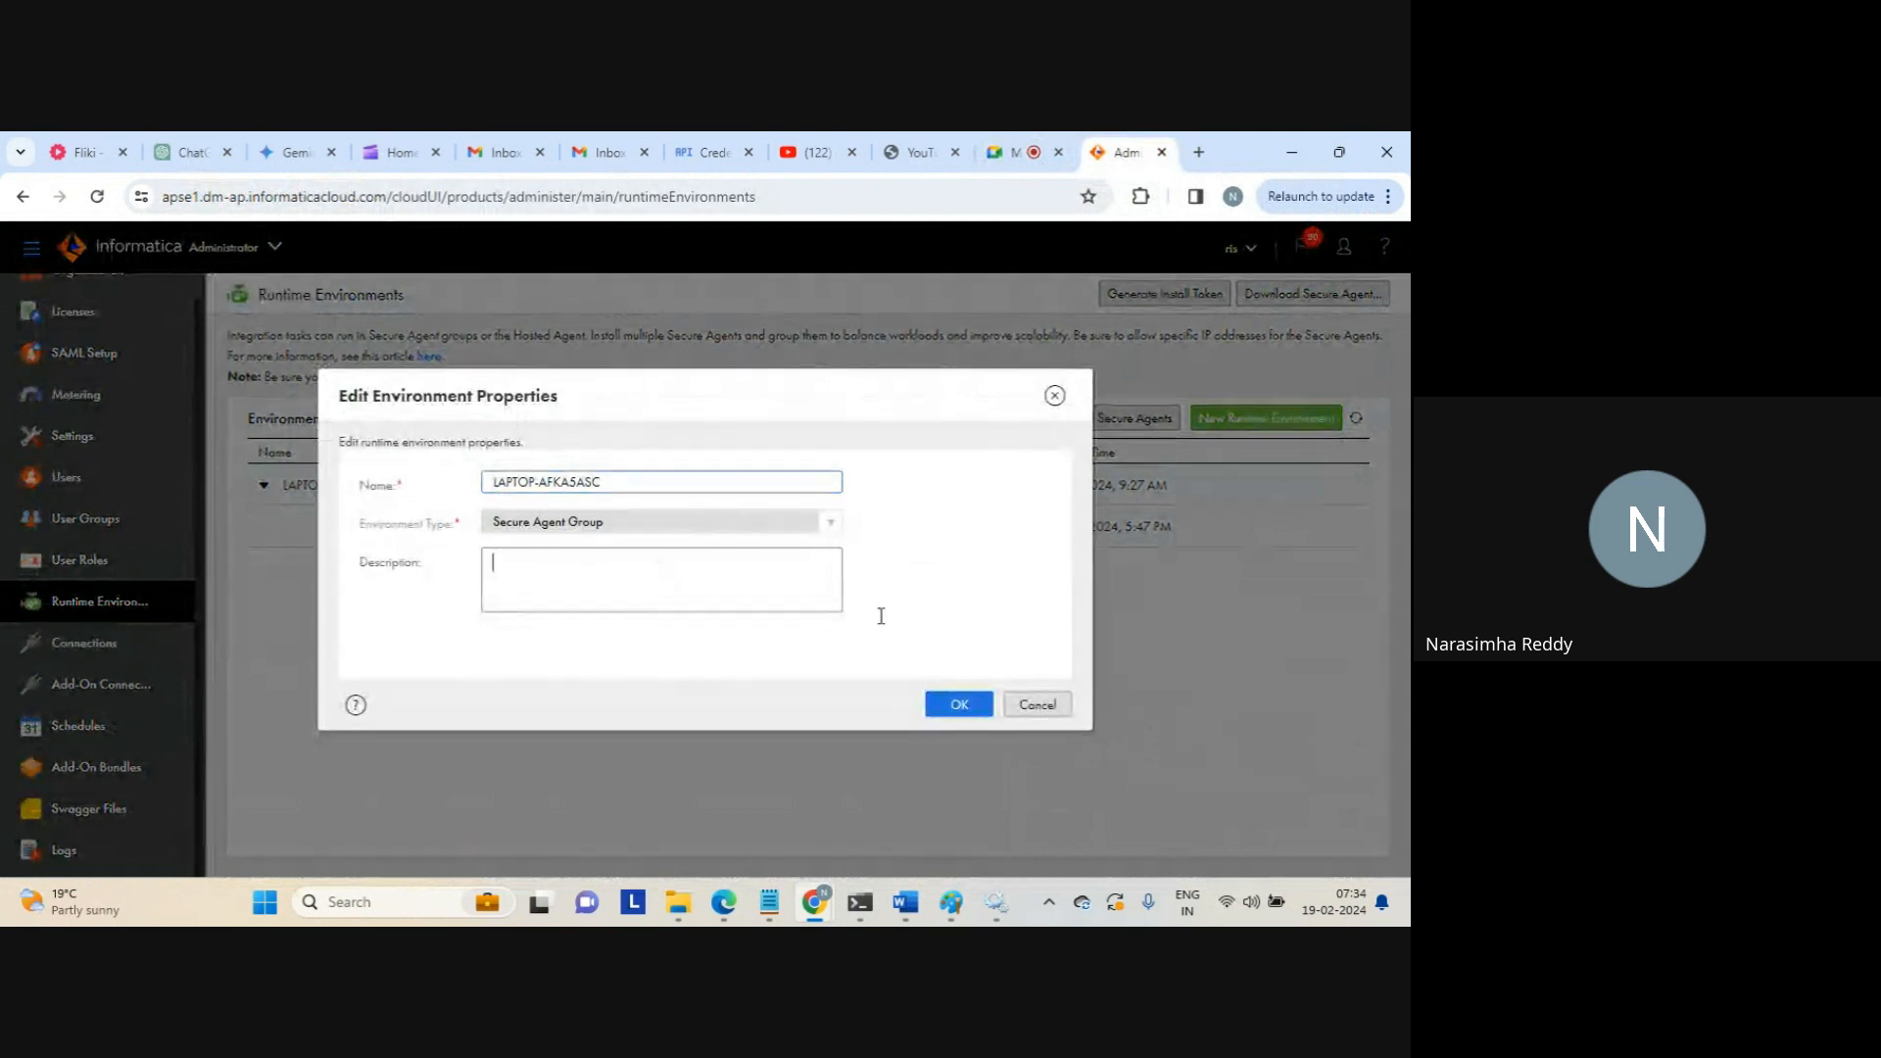
click(1040, 703)
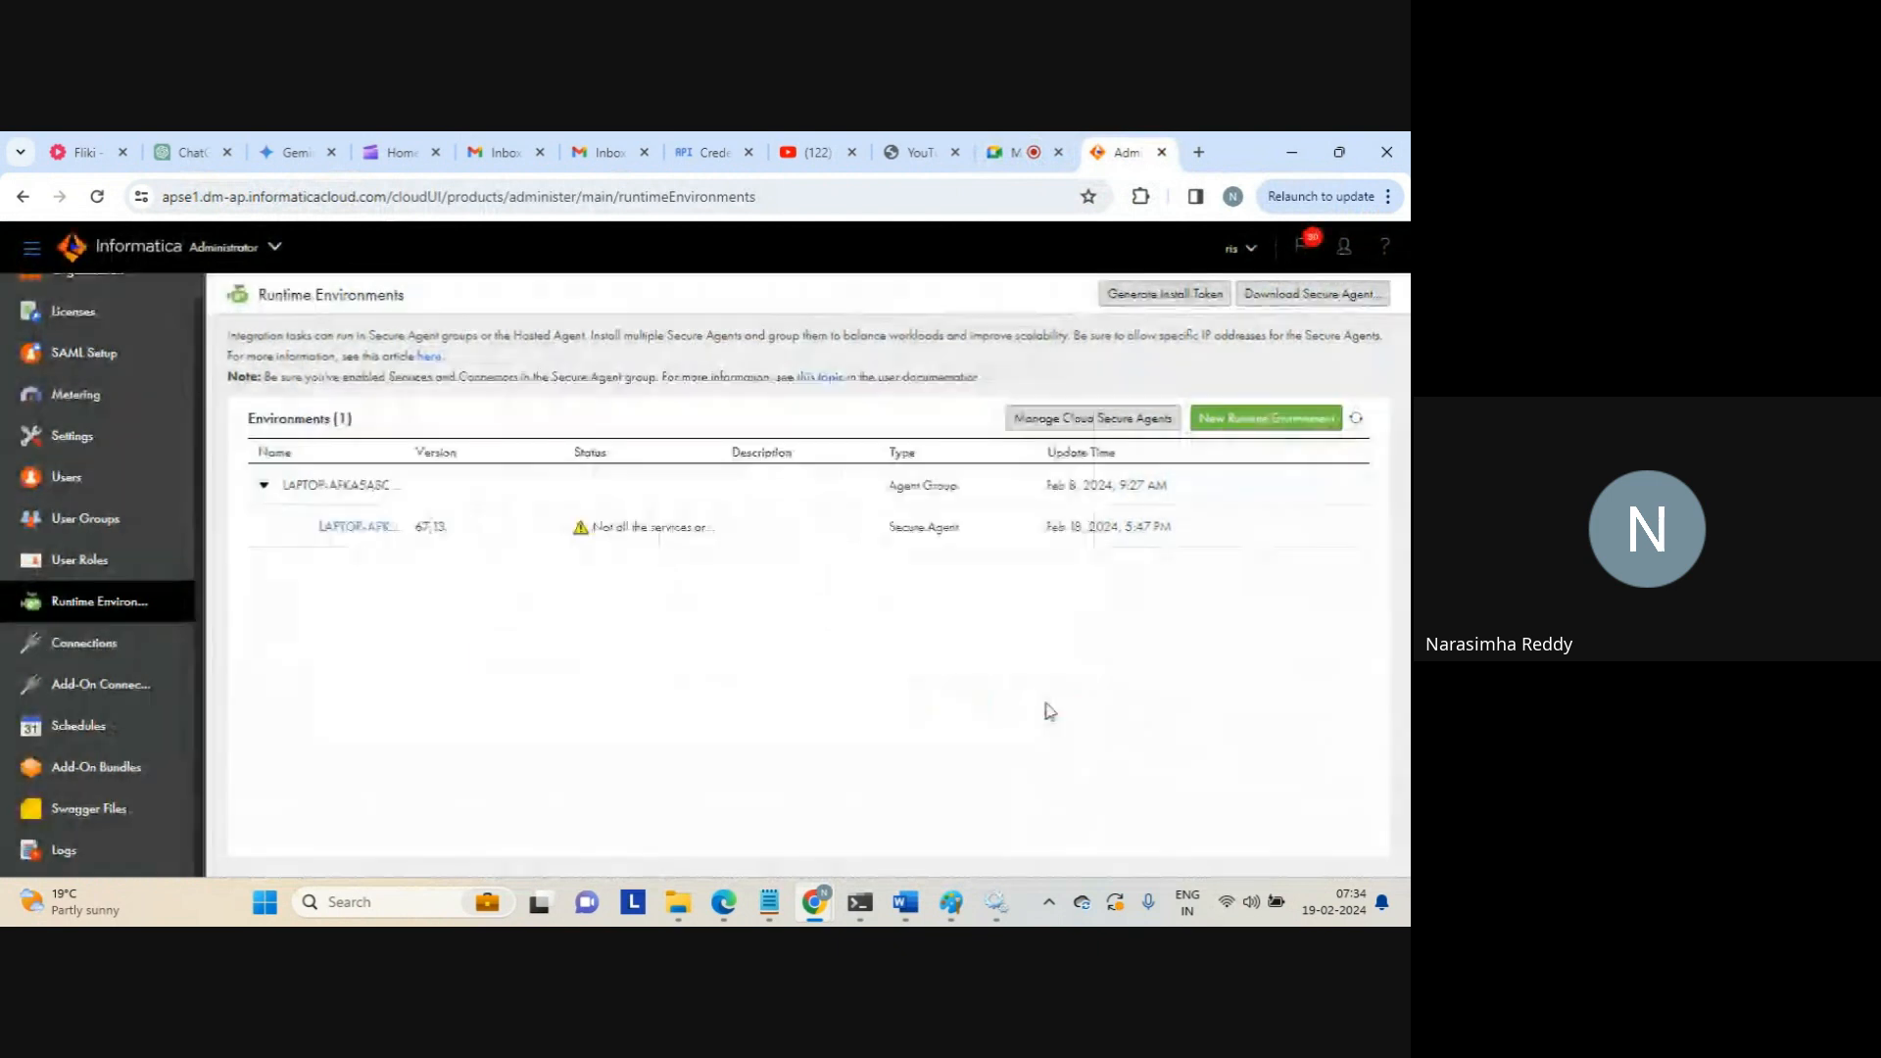
click(1341, 485)
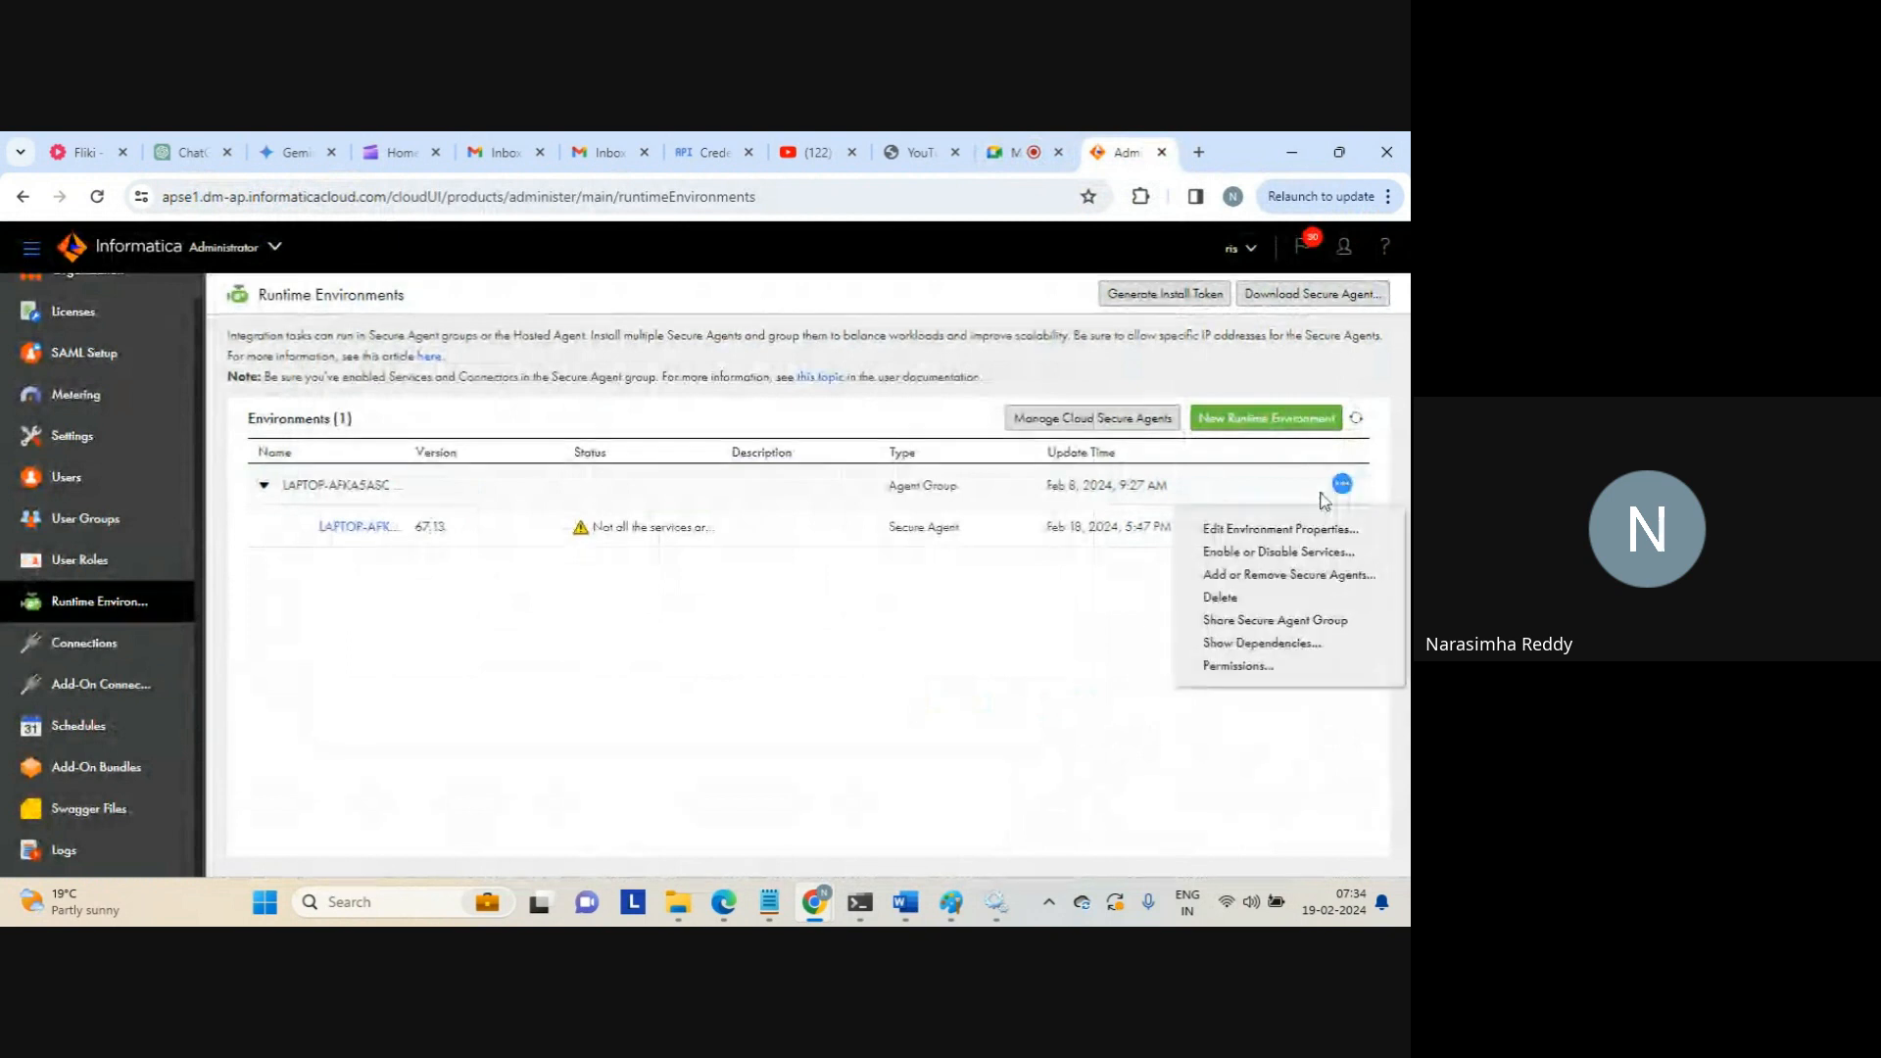
click(1243, 553)
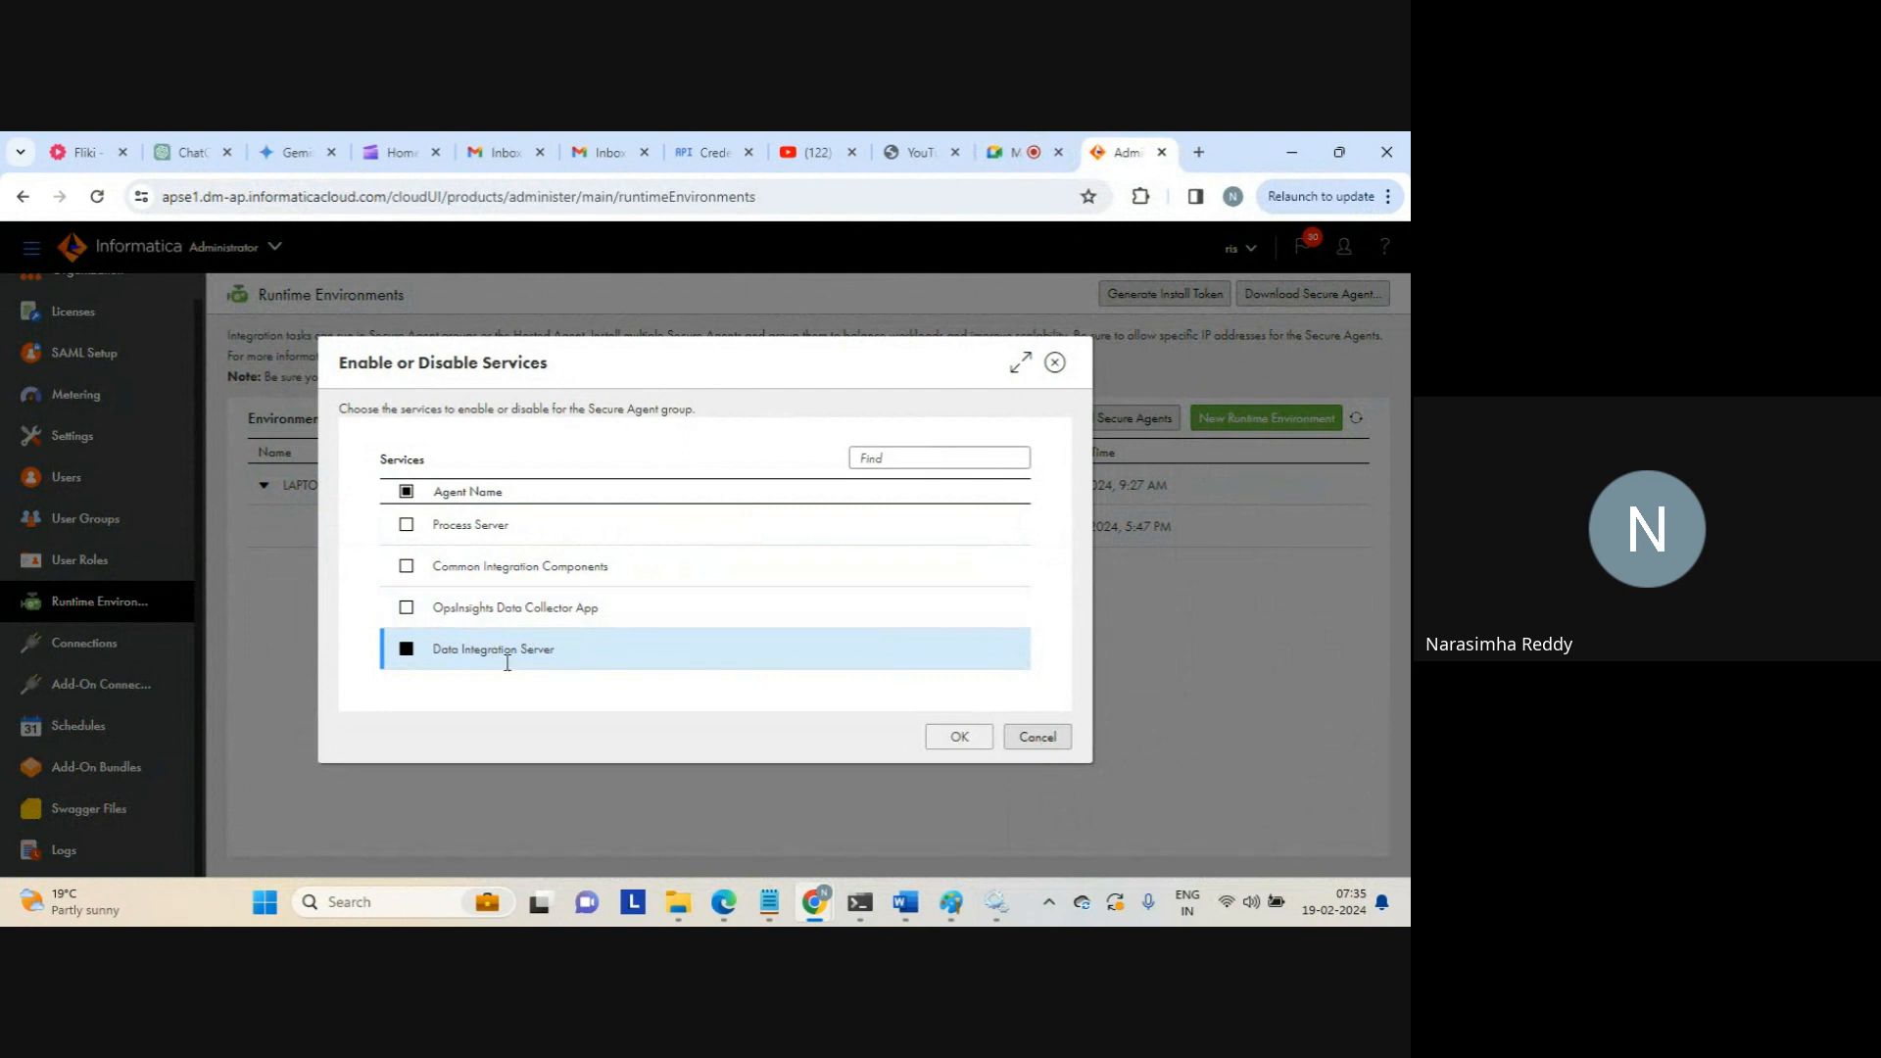
click(1041, 736)
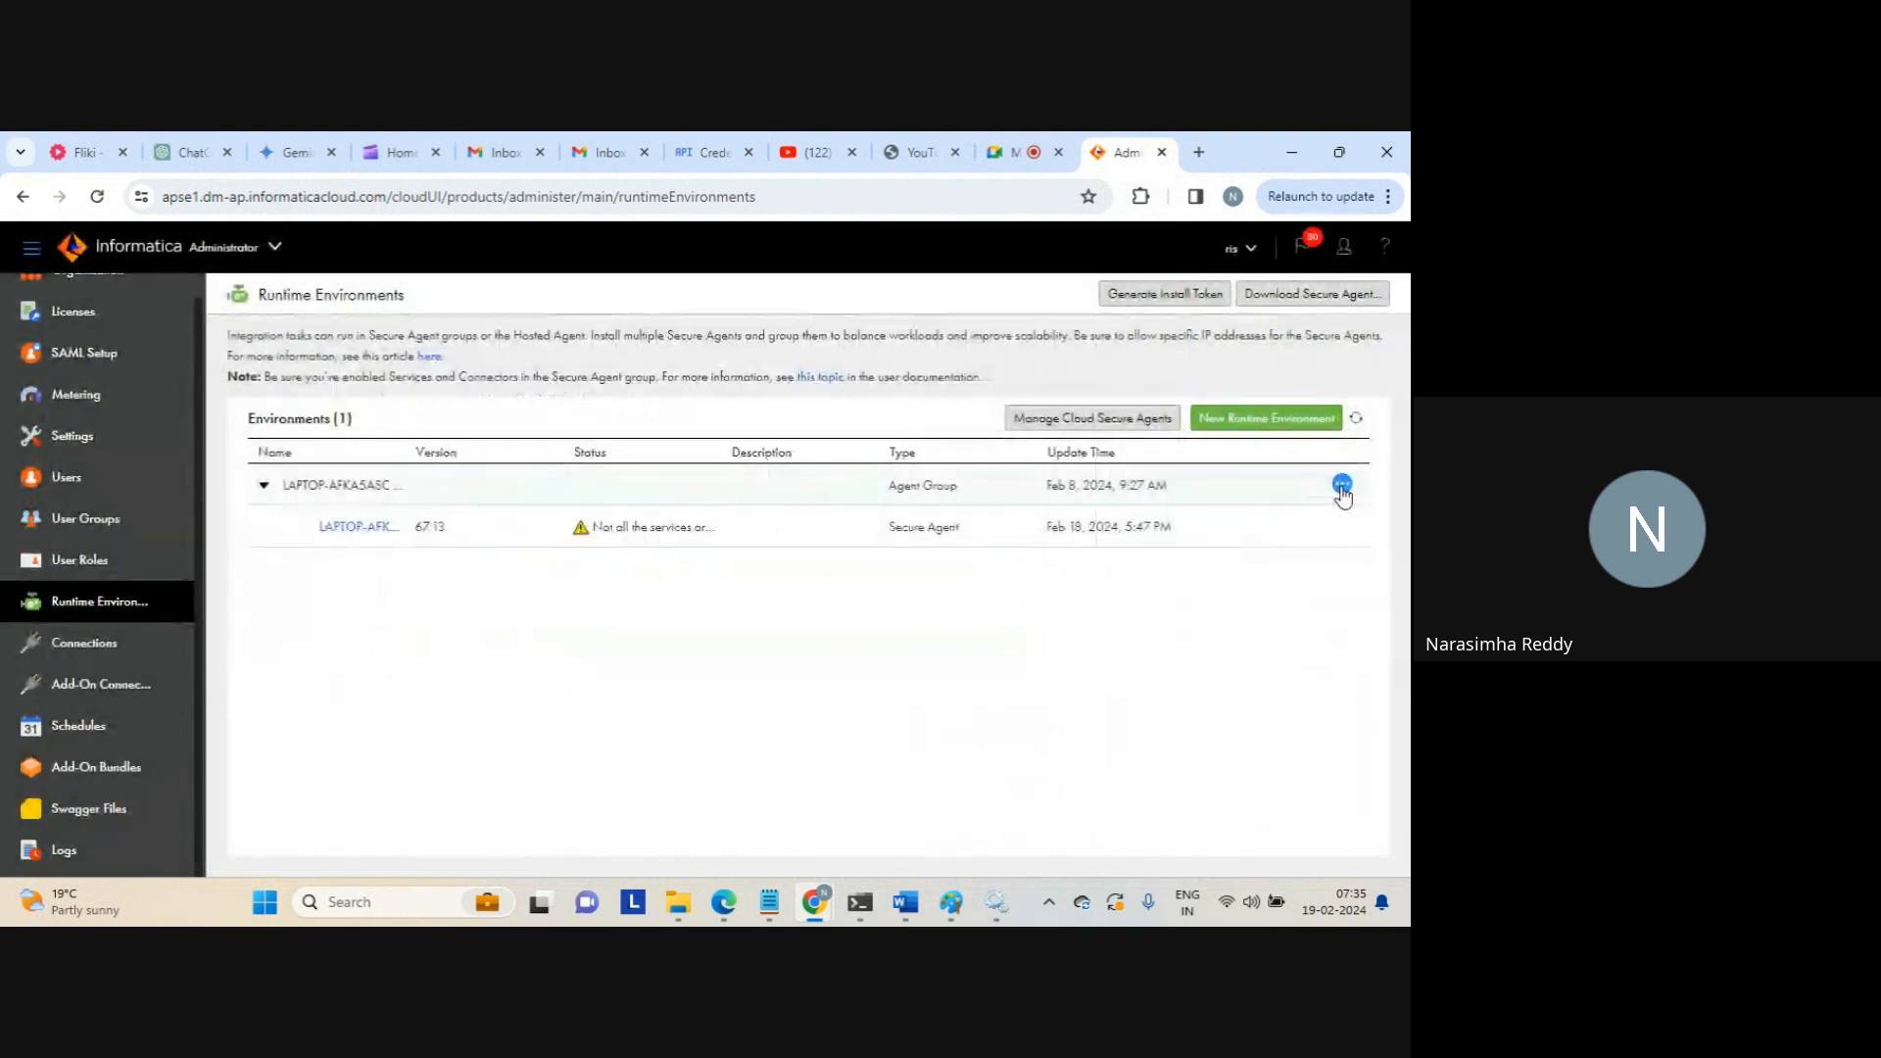
Review the LAPTOP-AFKA5ASC group's agent list without changes, then share the agent group
click(1341, 486)
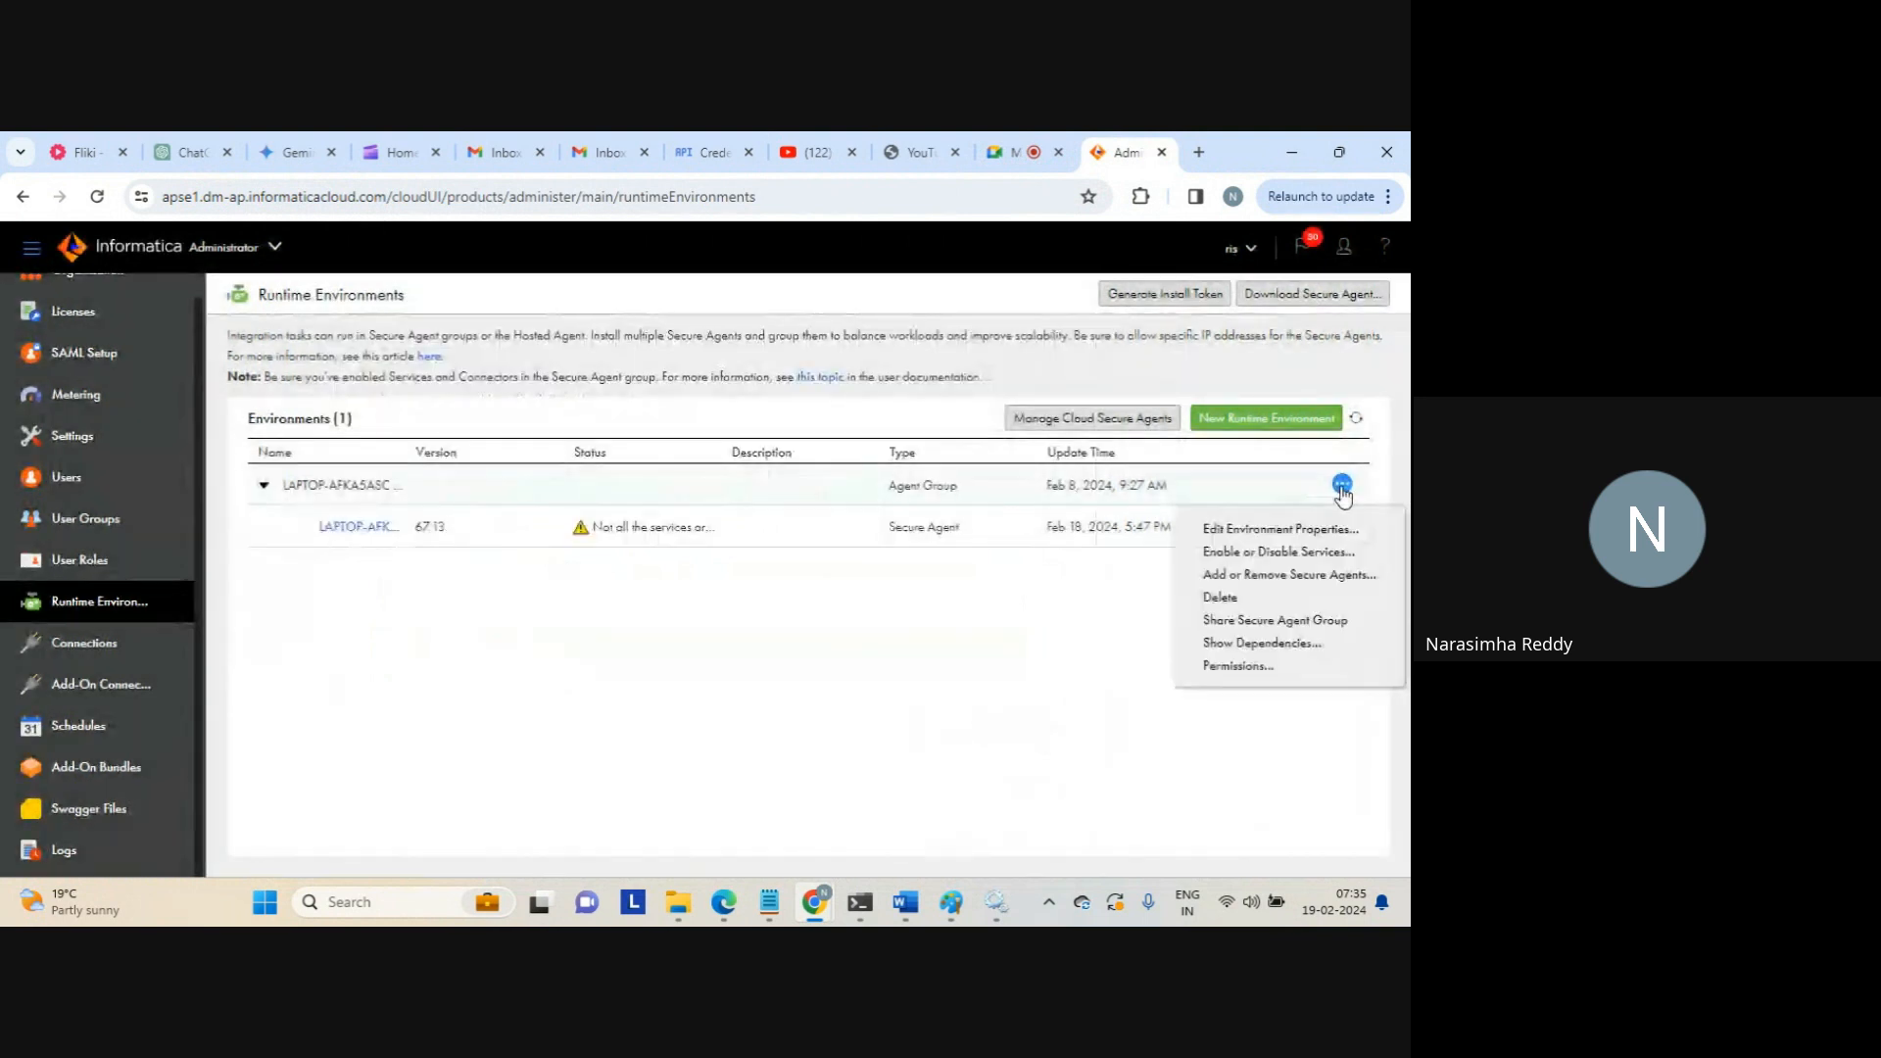
click(1274, 576)
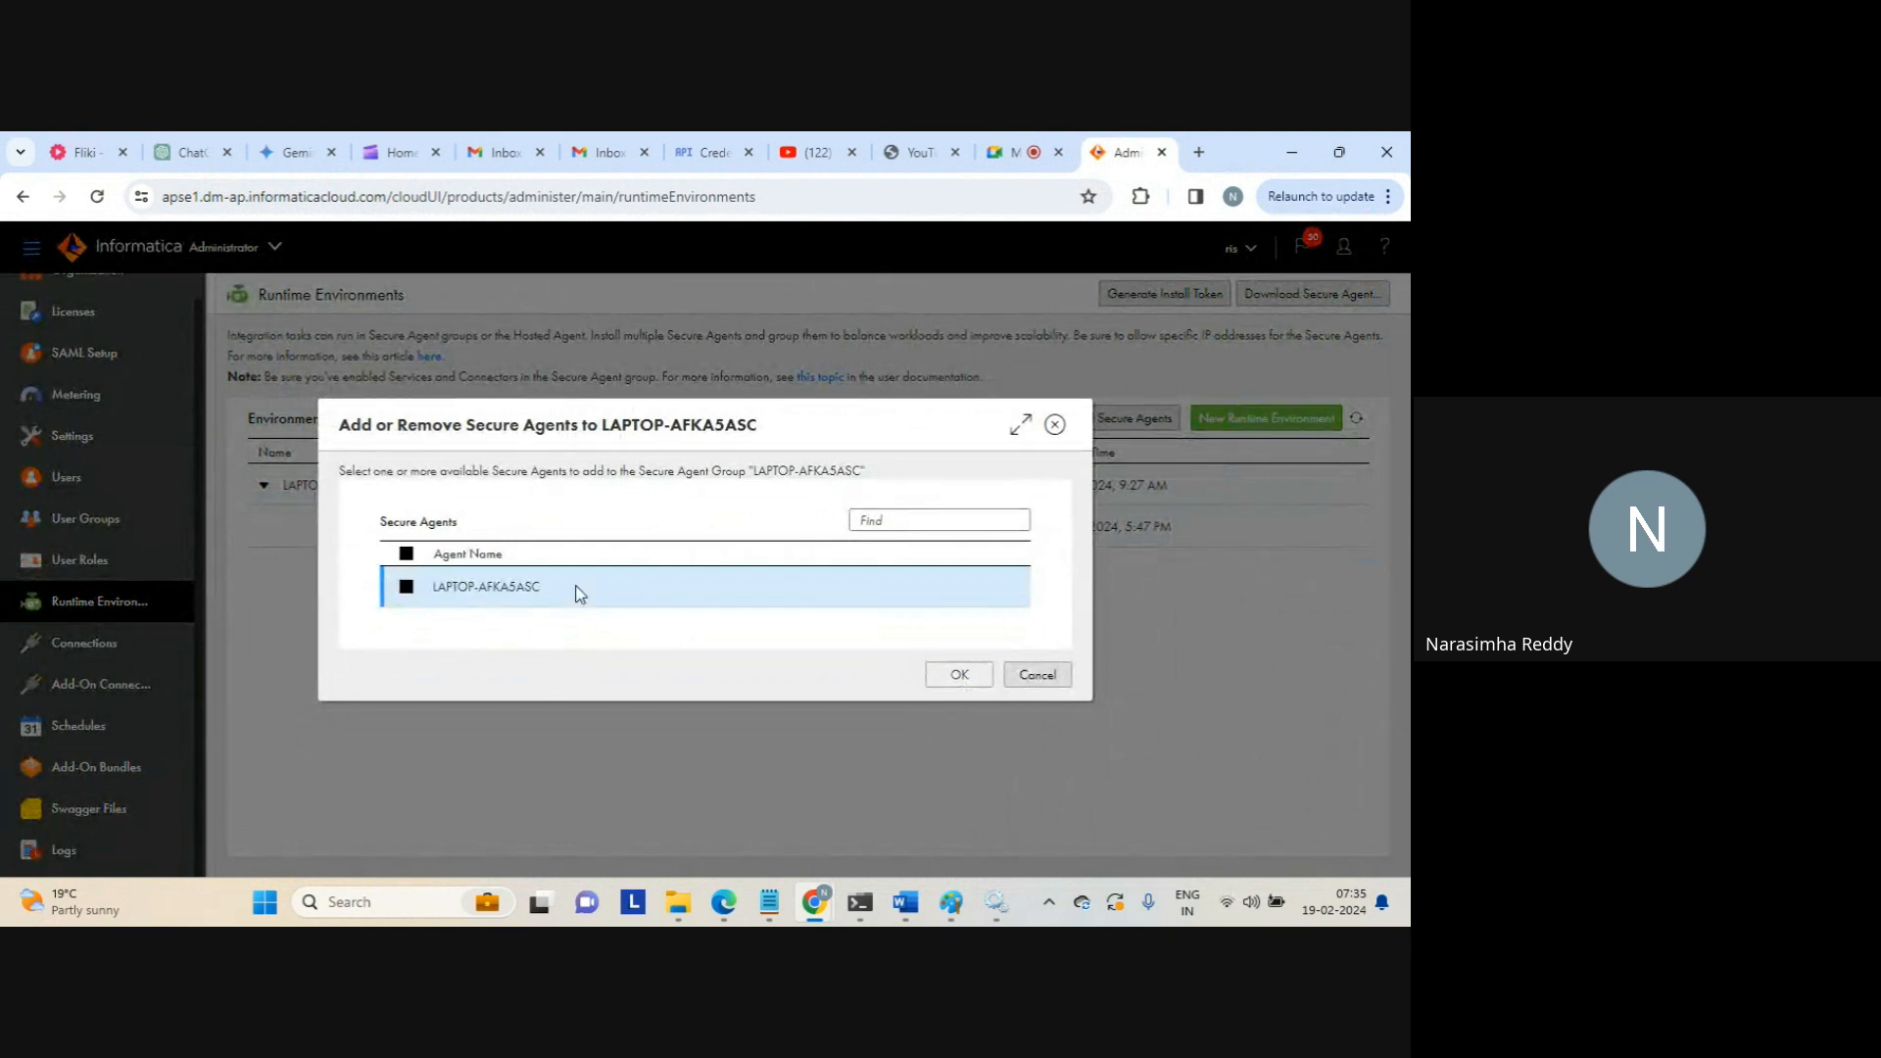
triple_click(783, 470)
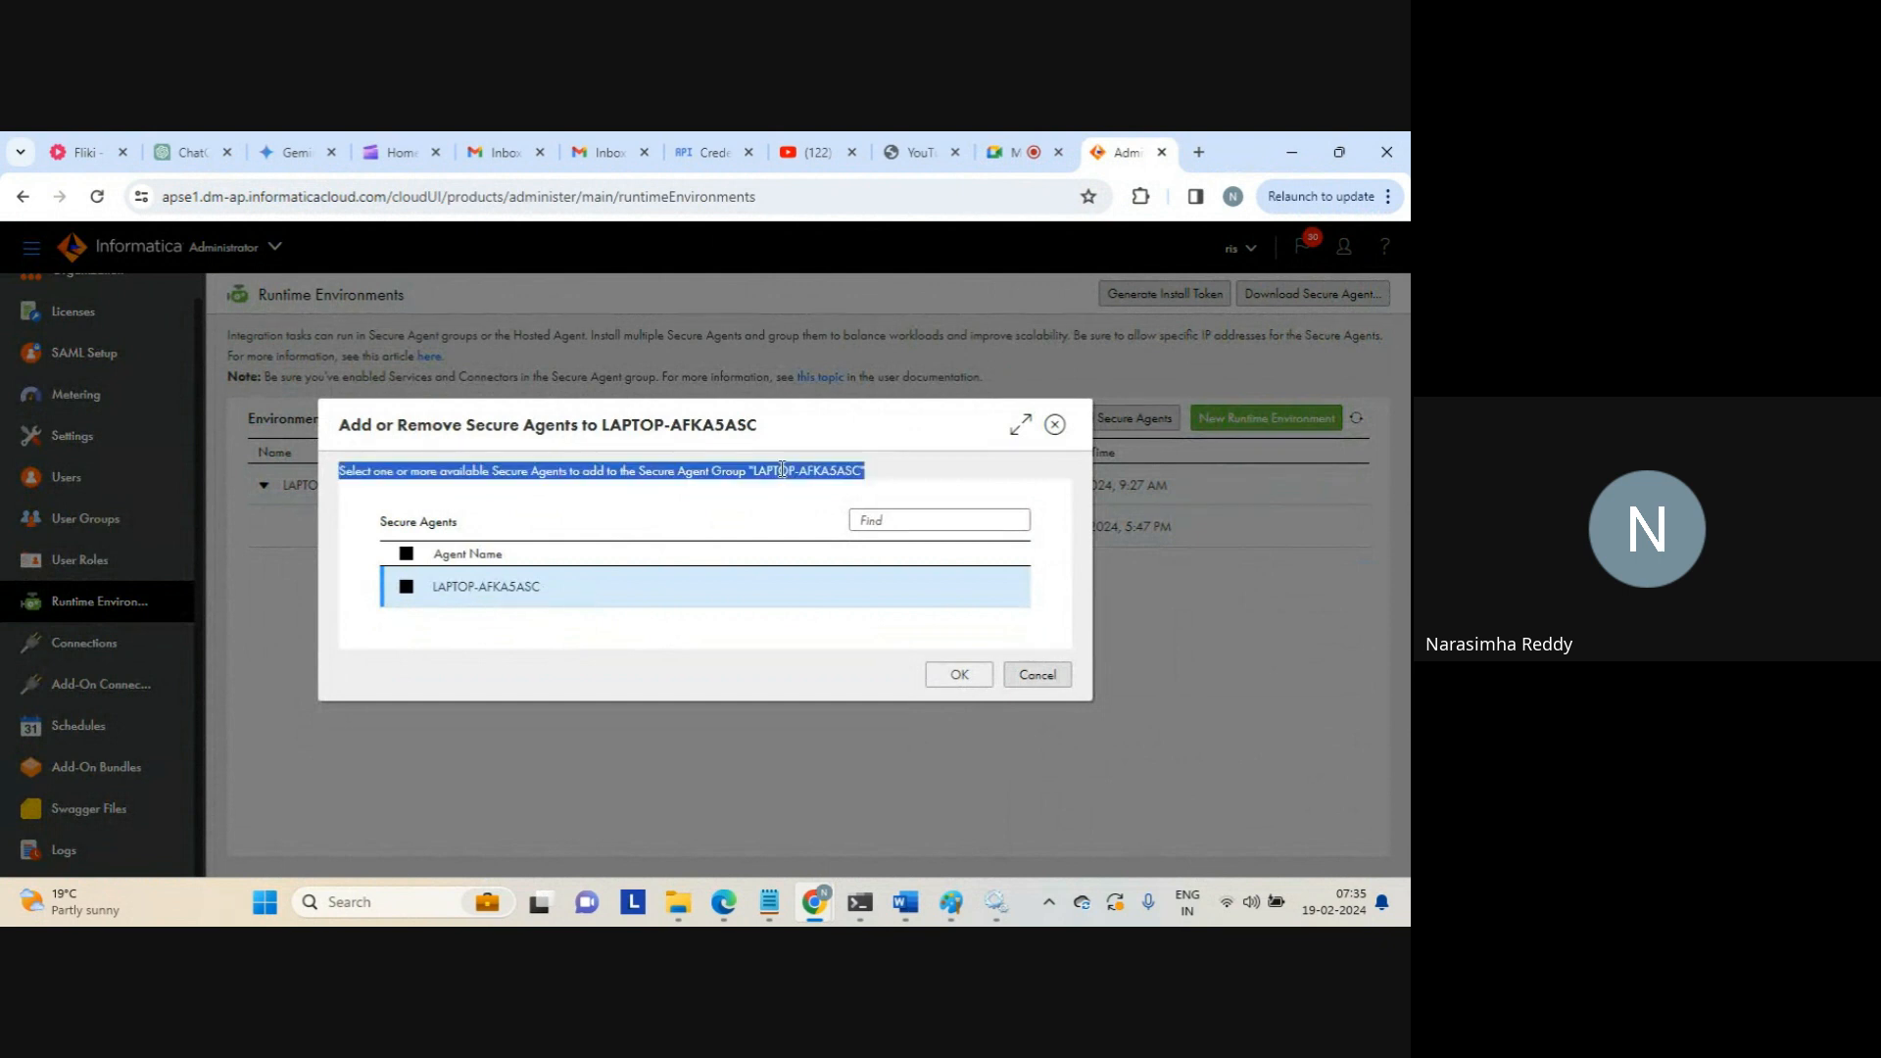
click(913, 514)
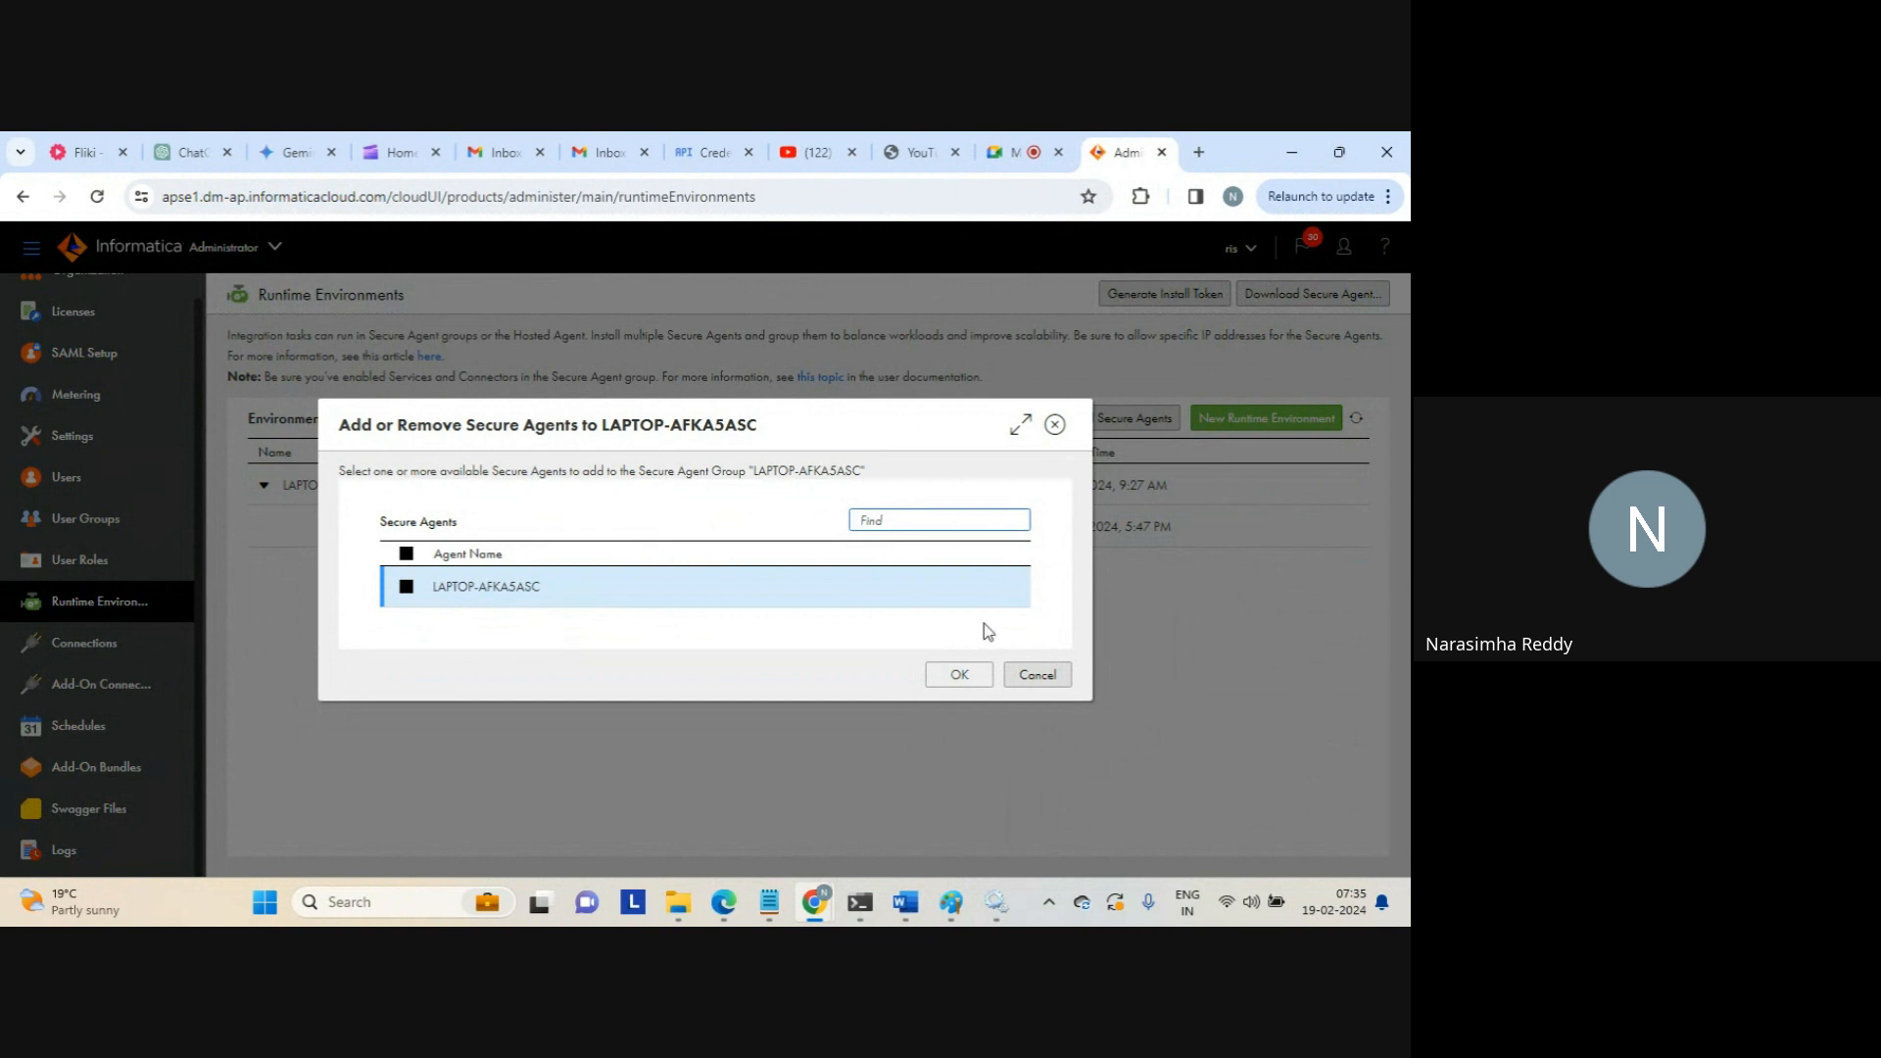
click(1026, 673)
click(1341, 484)
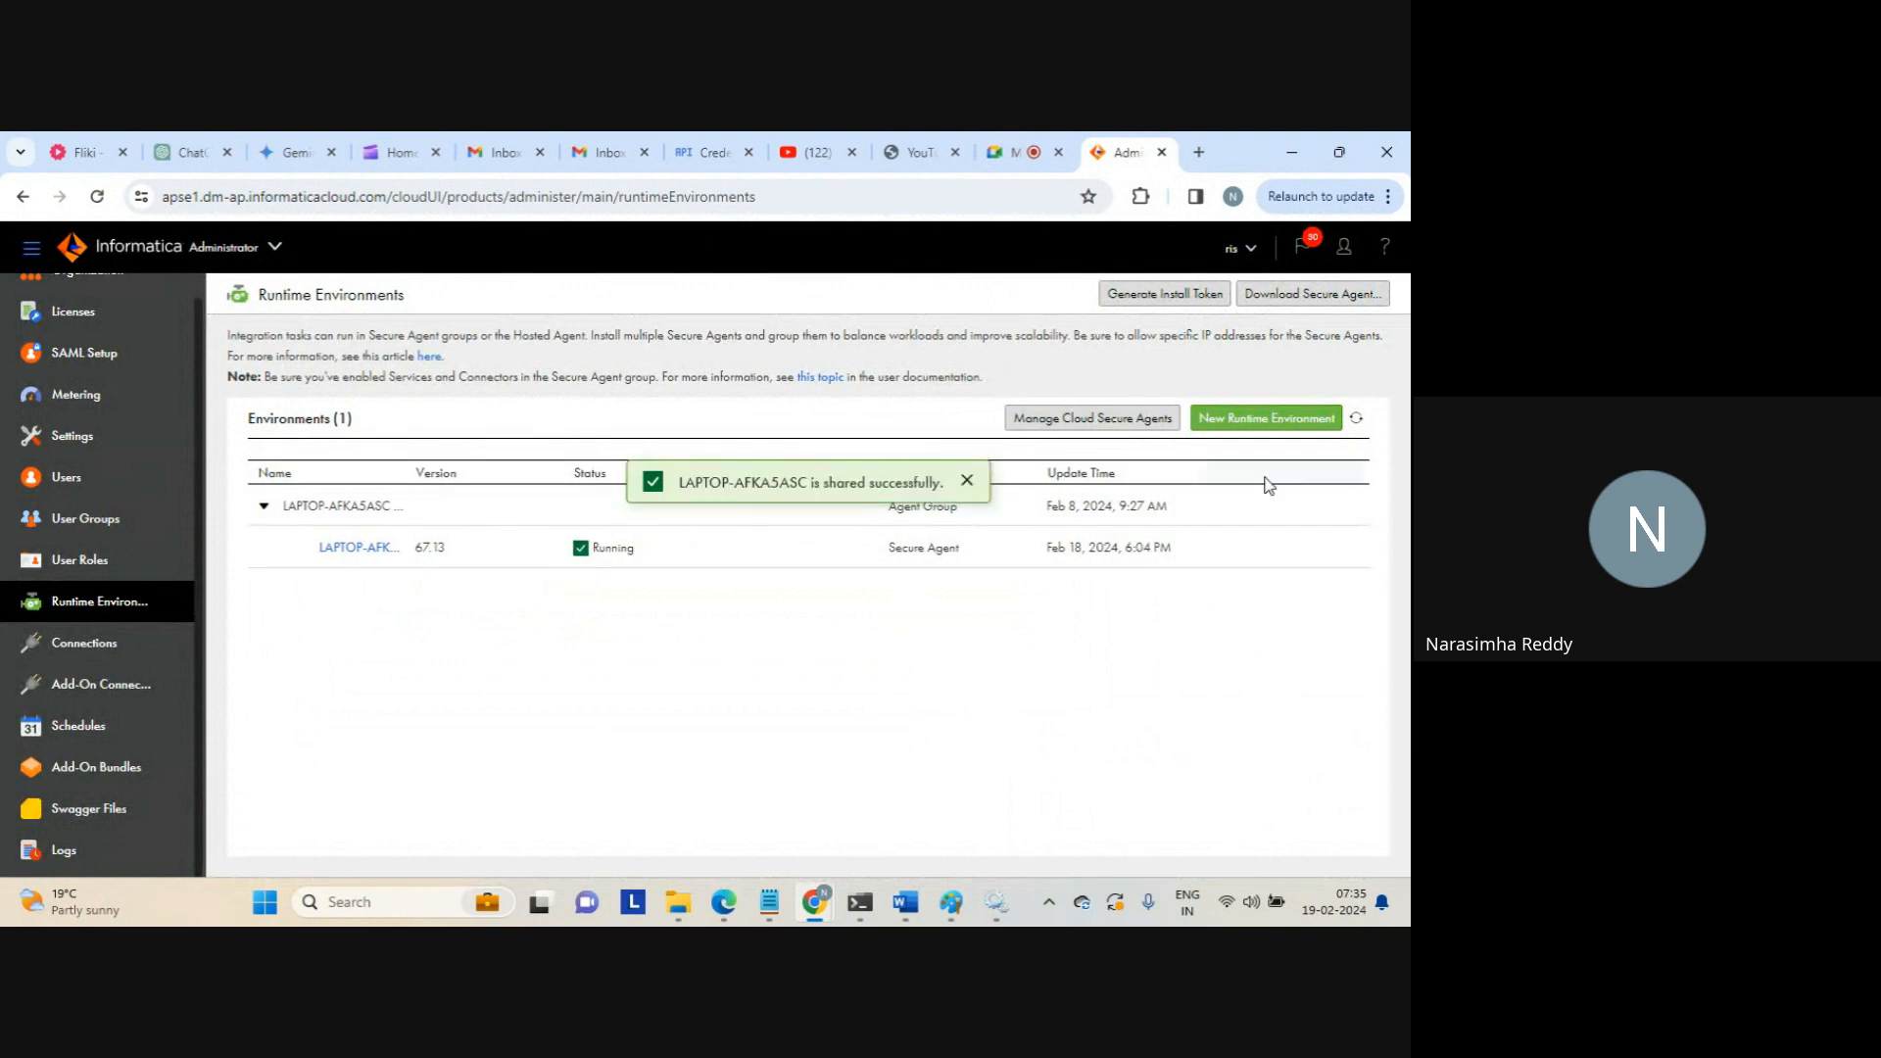
mouse_move(1342, 505)
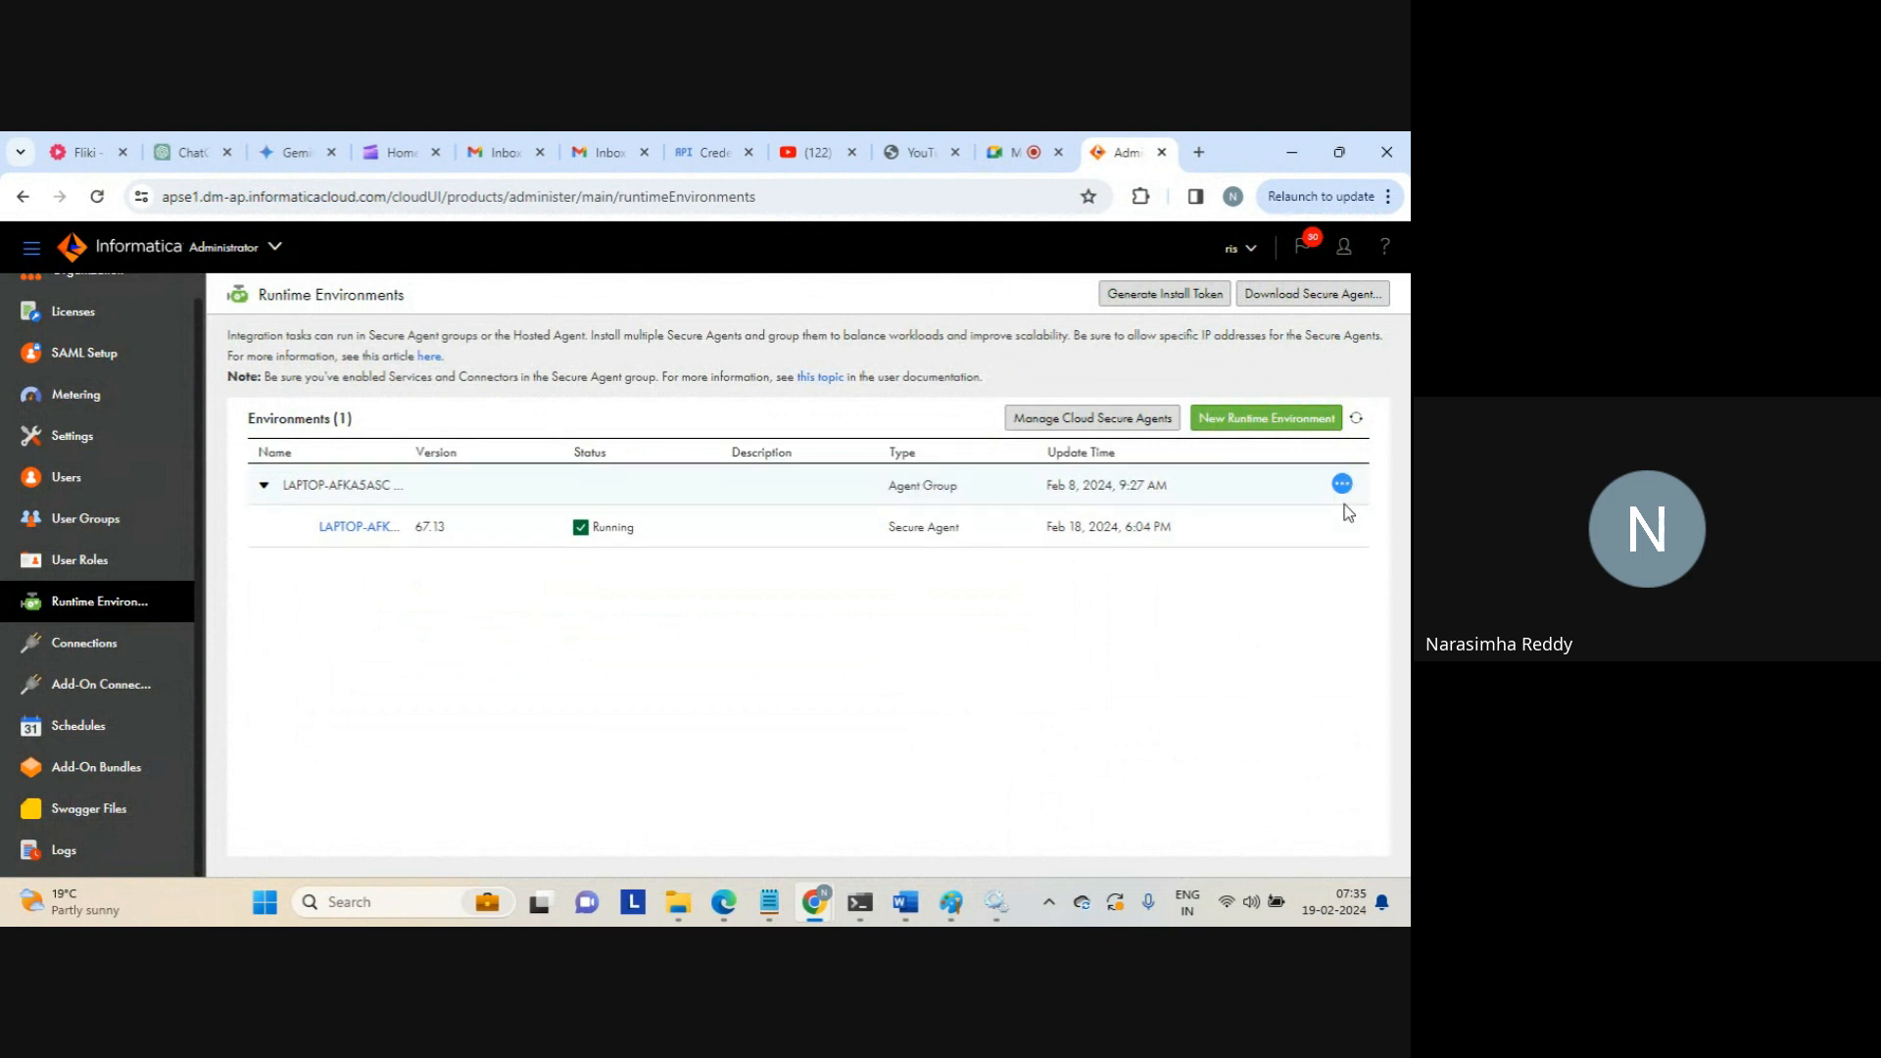
Open the agent group's Dependencies and browse the assets that use it
click(1342, 483)
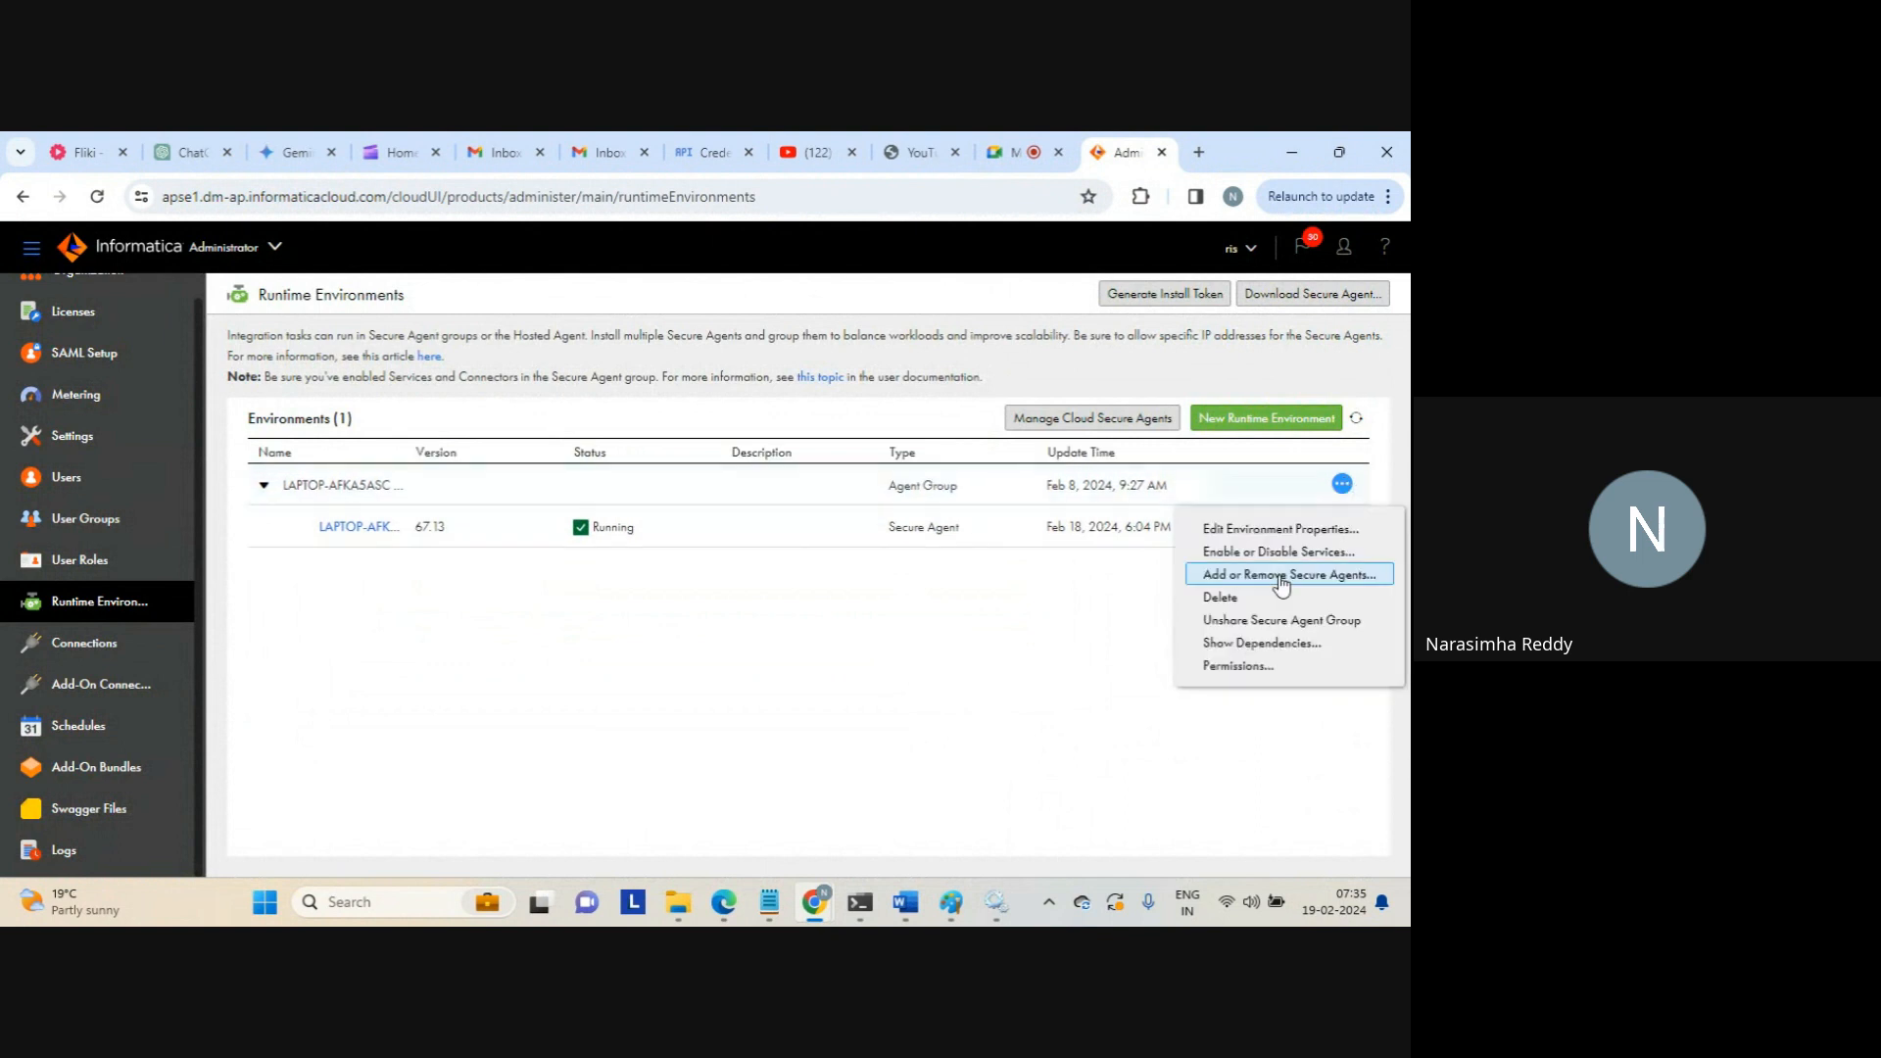
click(1253, 643)
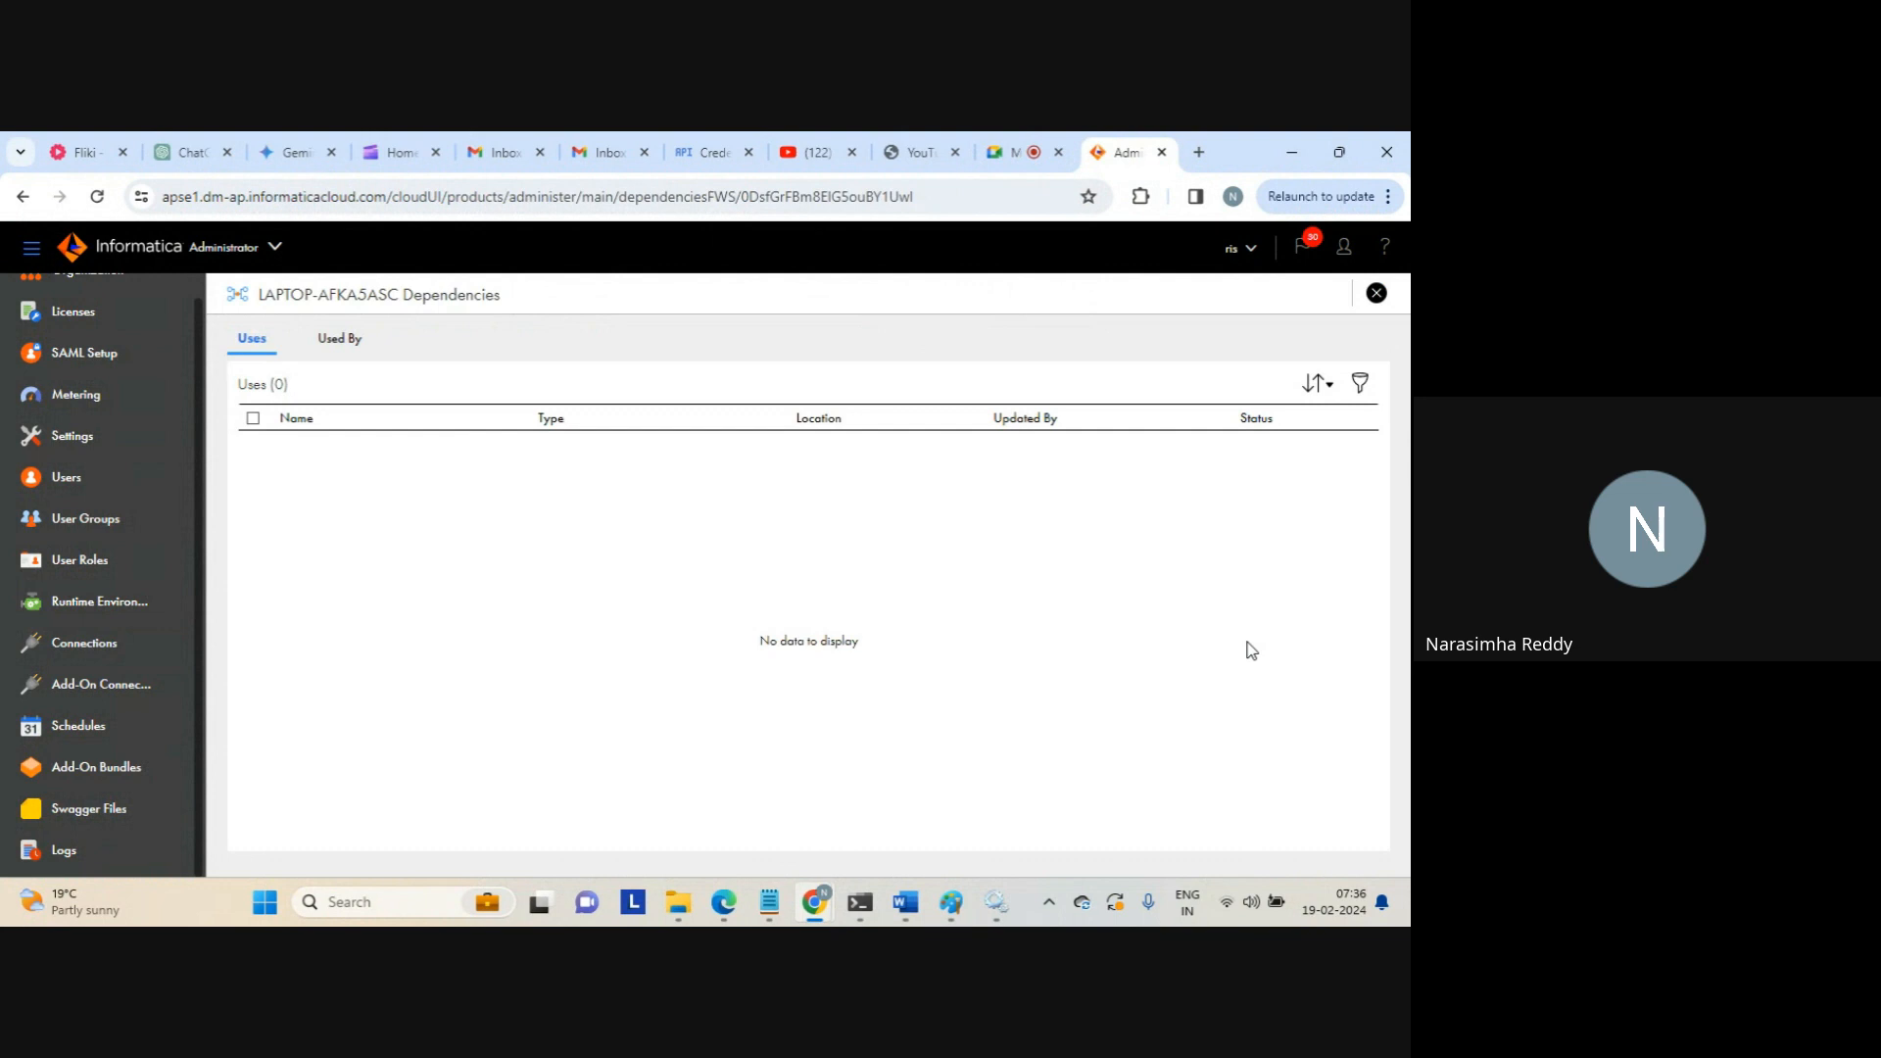
click(355, 343)
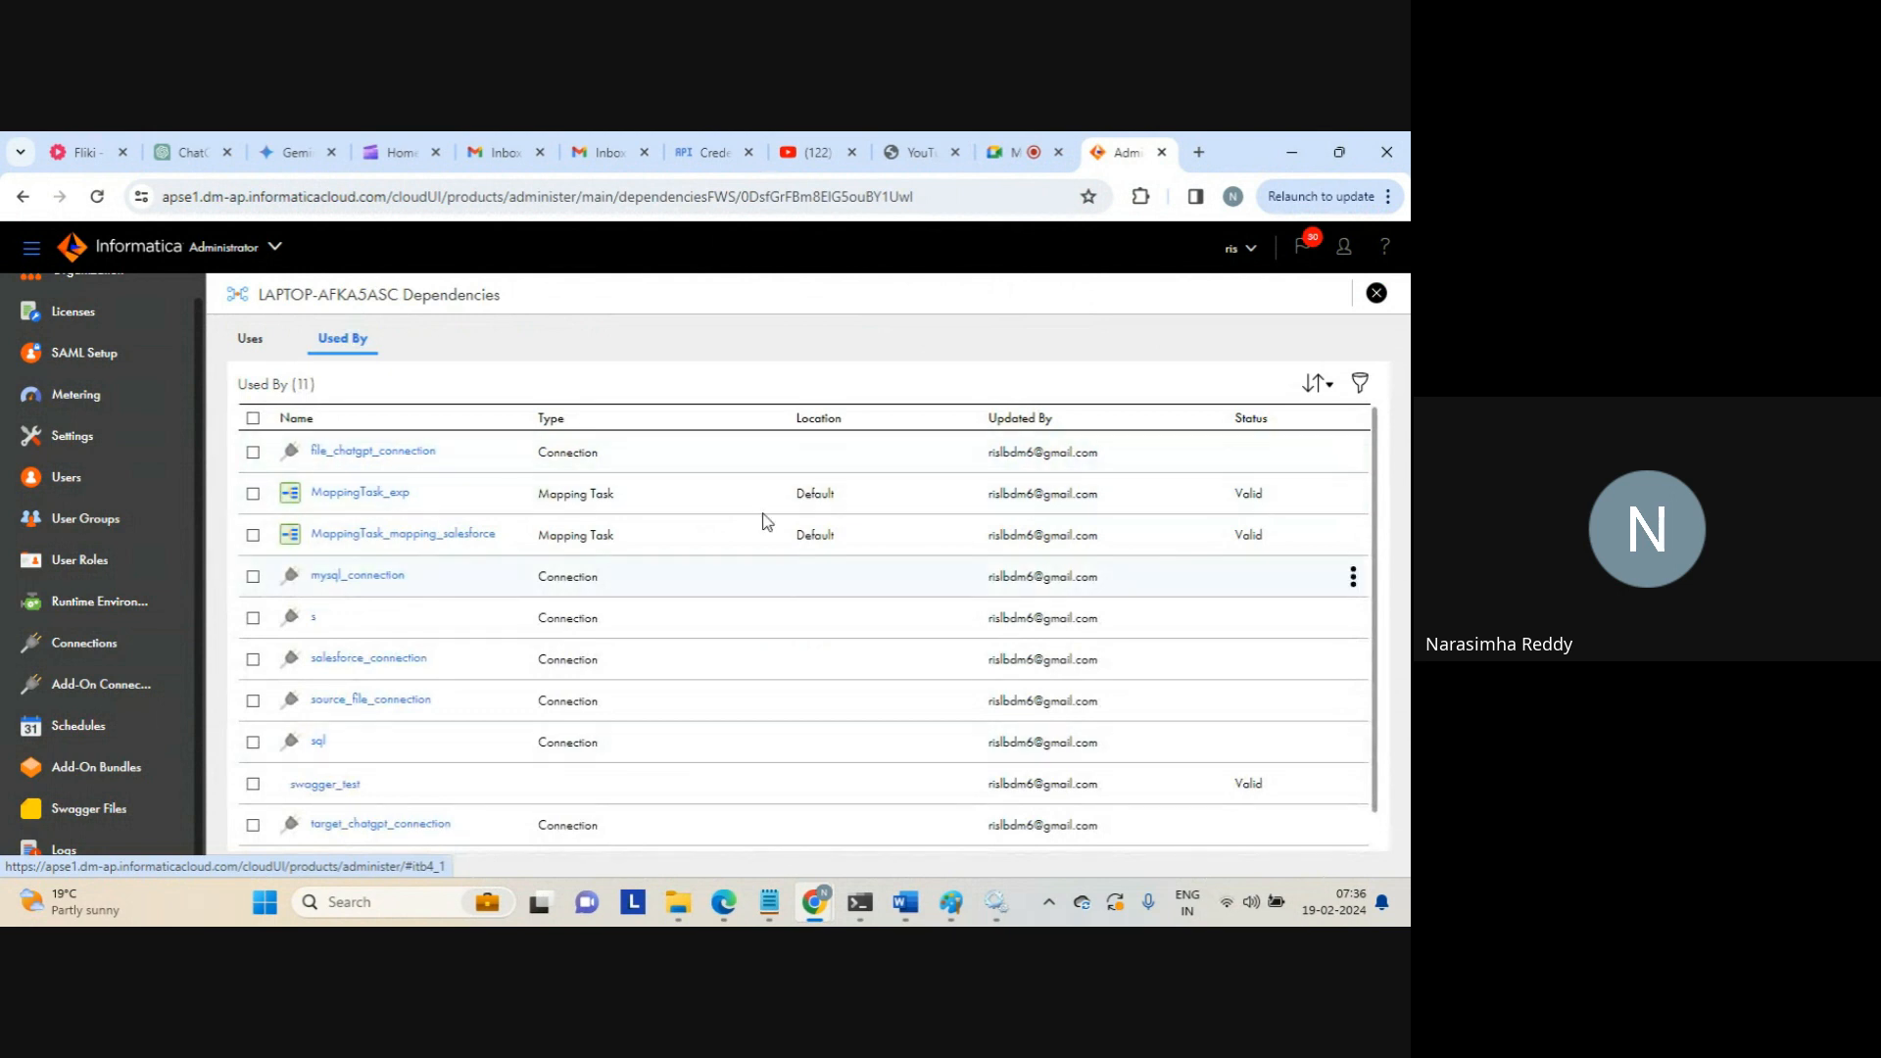
drag(1376, 476, 1378, 580)
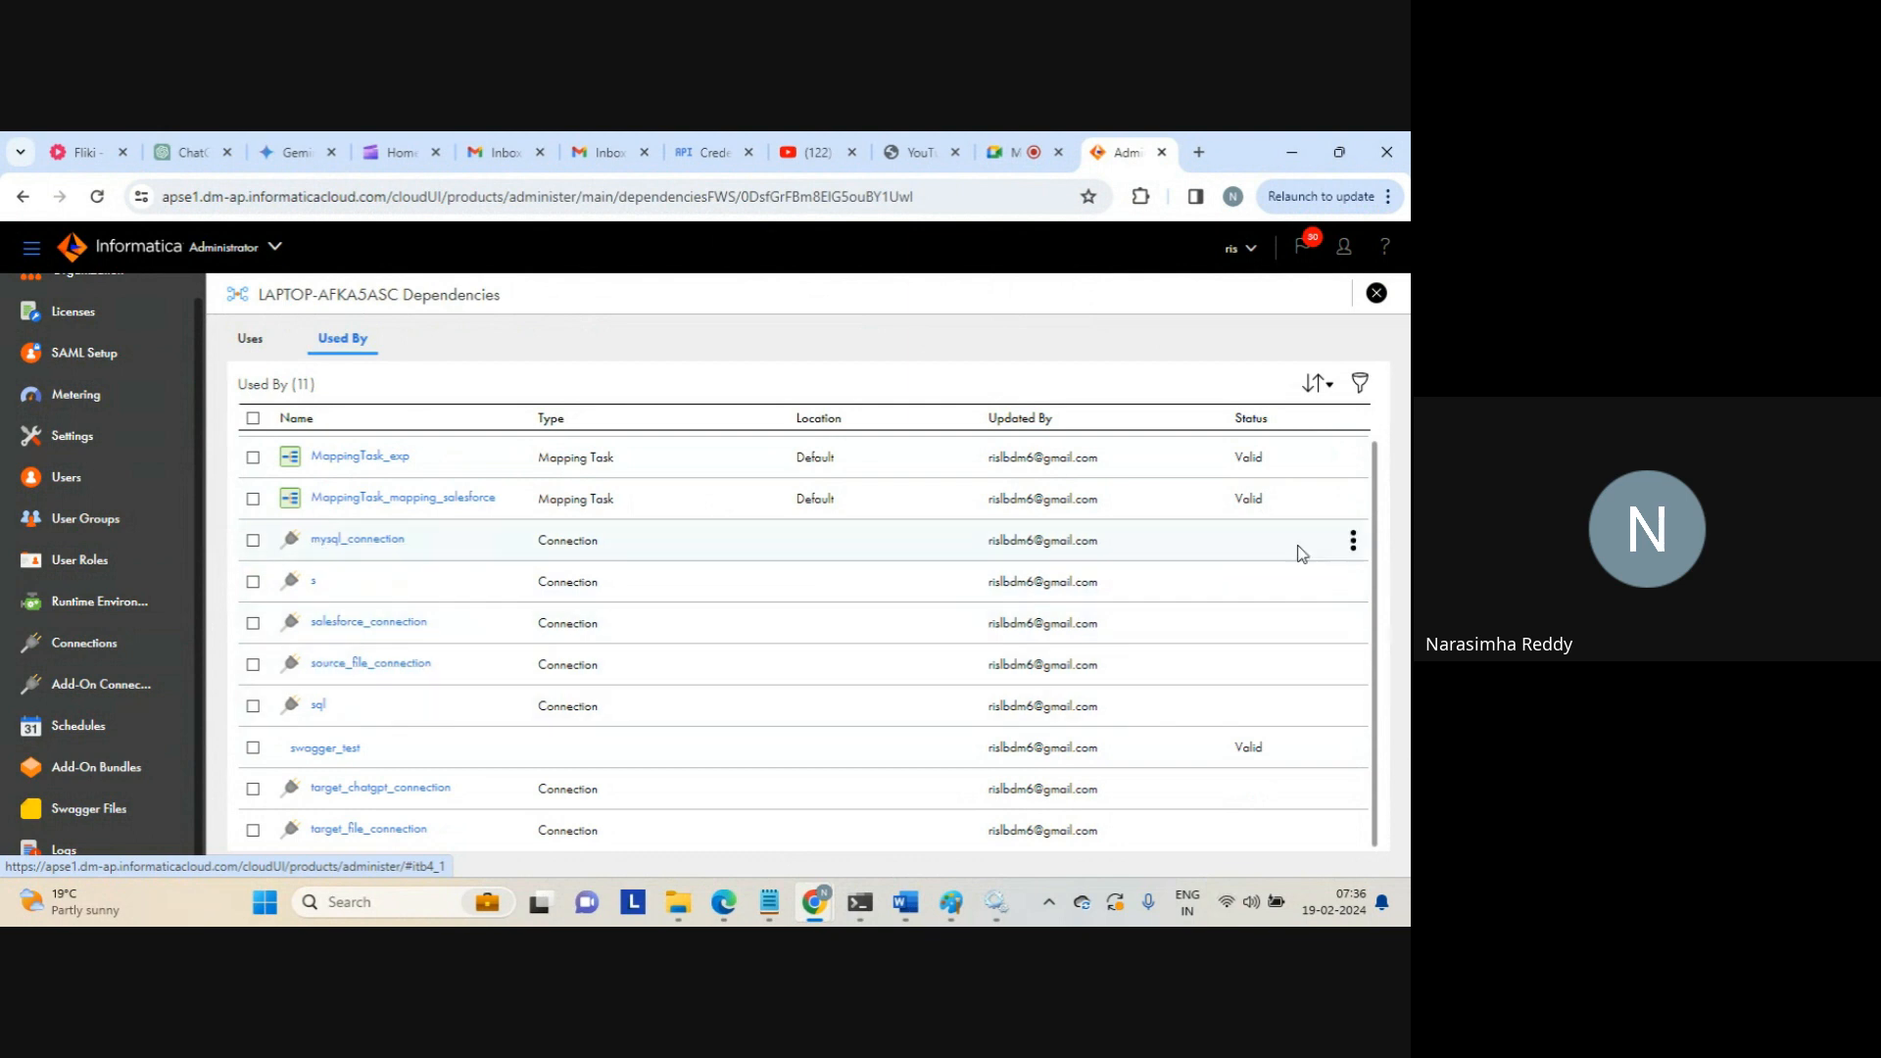
scroll(1371, 608, up, 1)
scroll(1369, 461, up, 1)
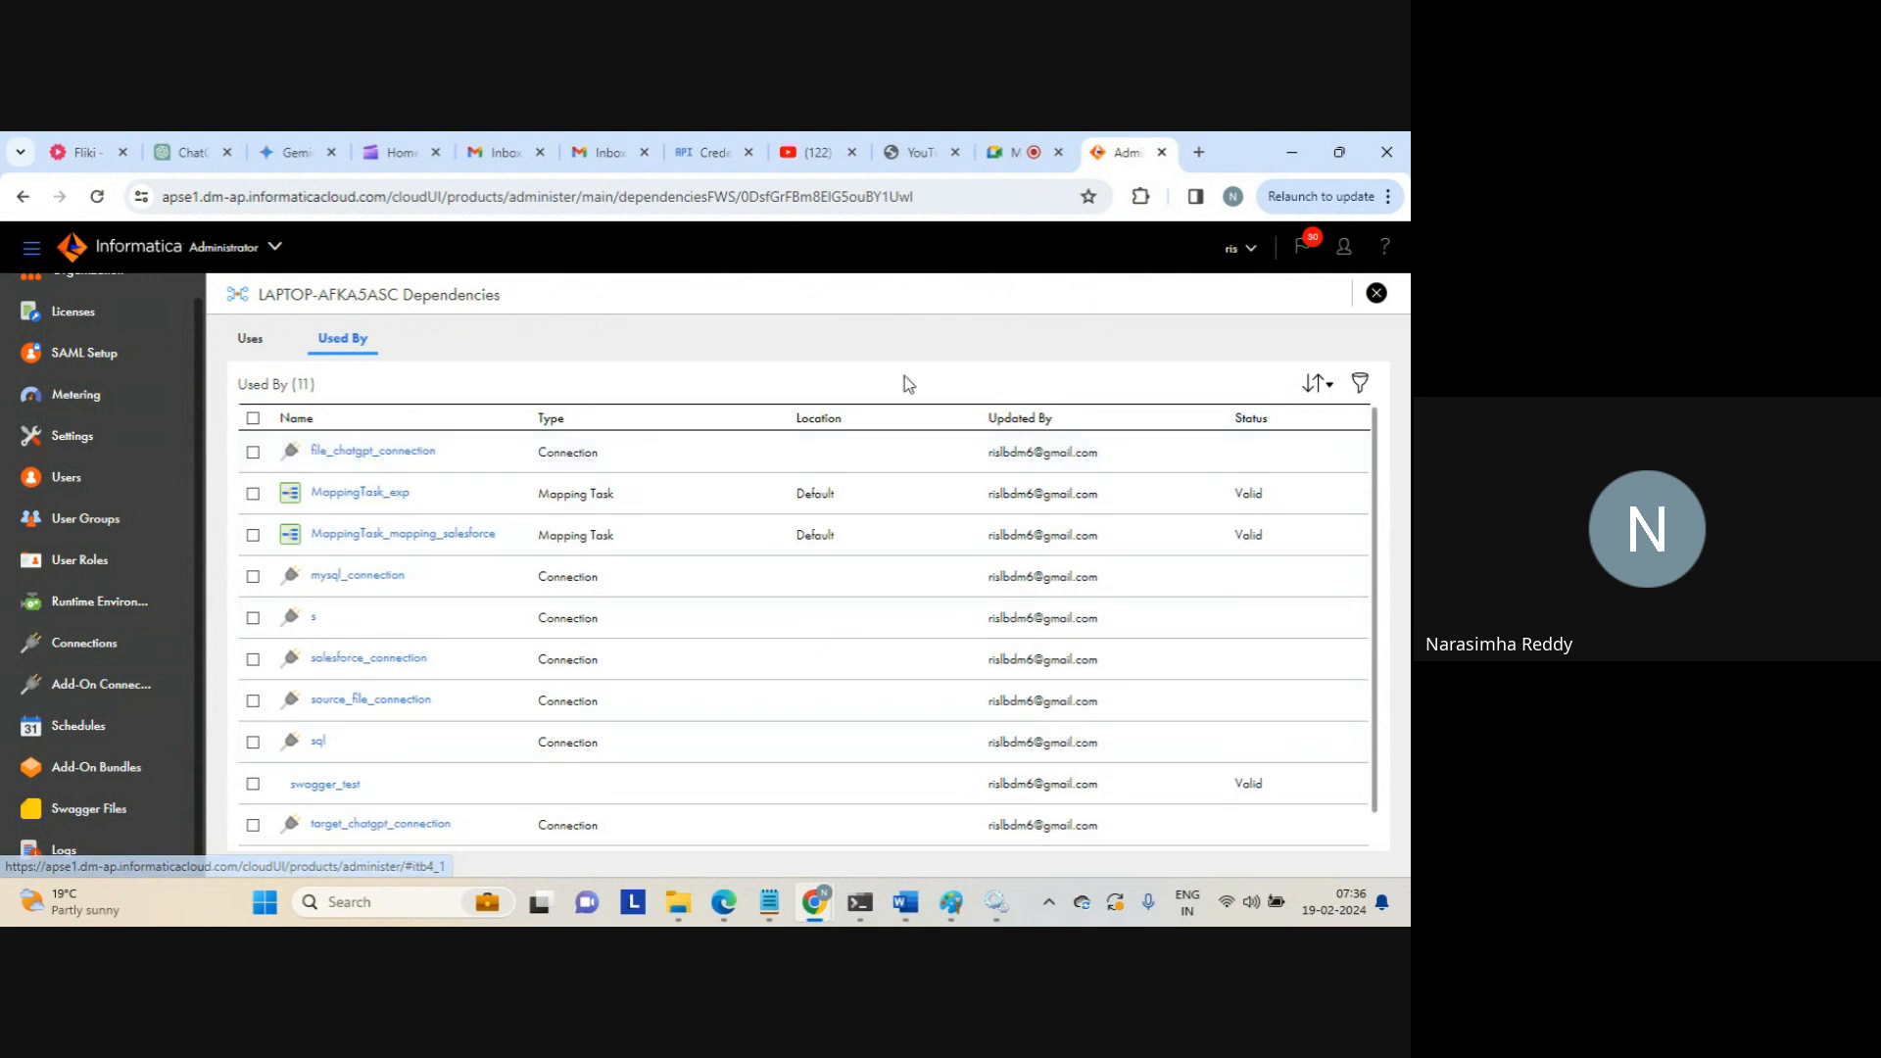
Compare the Uses and Used By lists, then go back to Runtime Environments
click(252, 340)
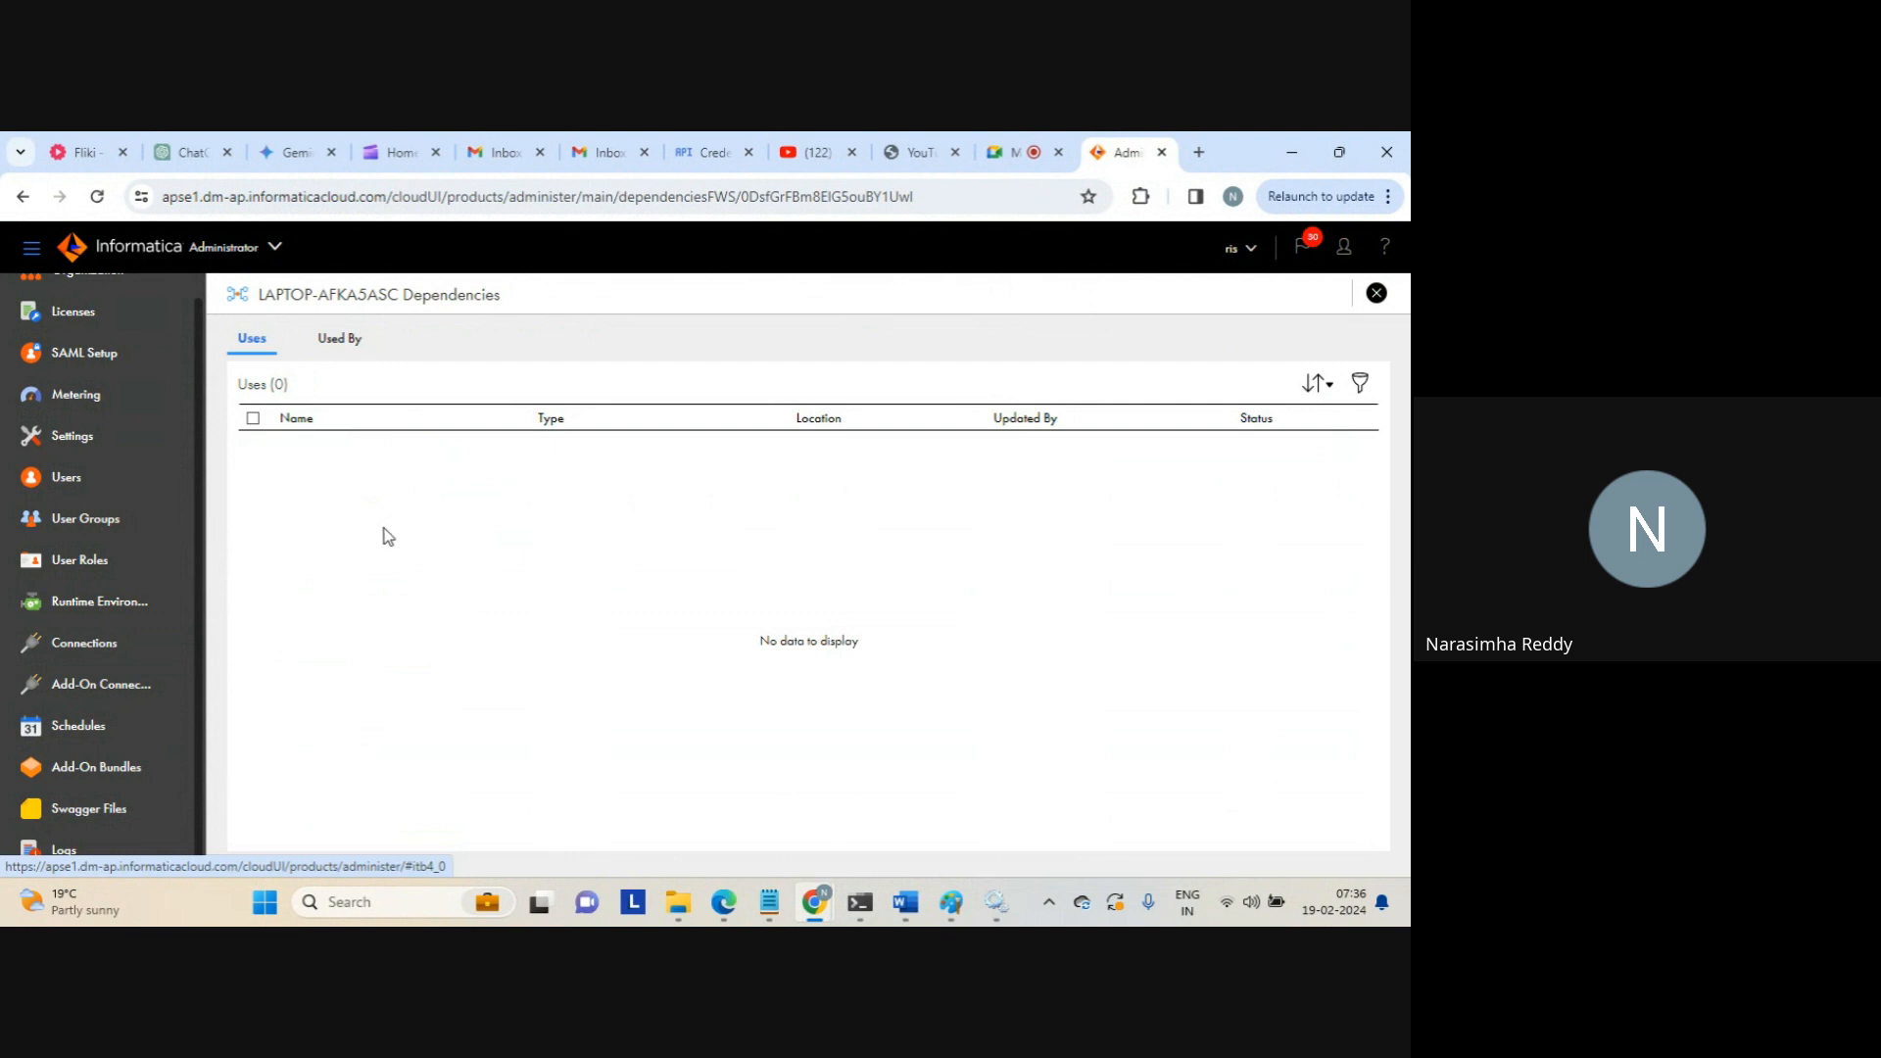
click(347, 340)
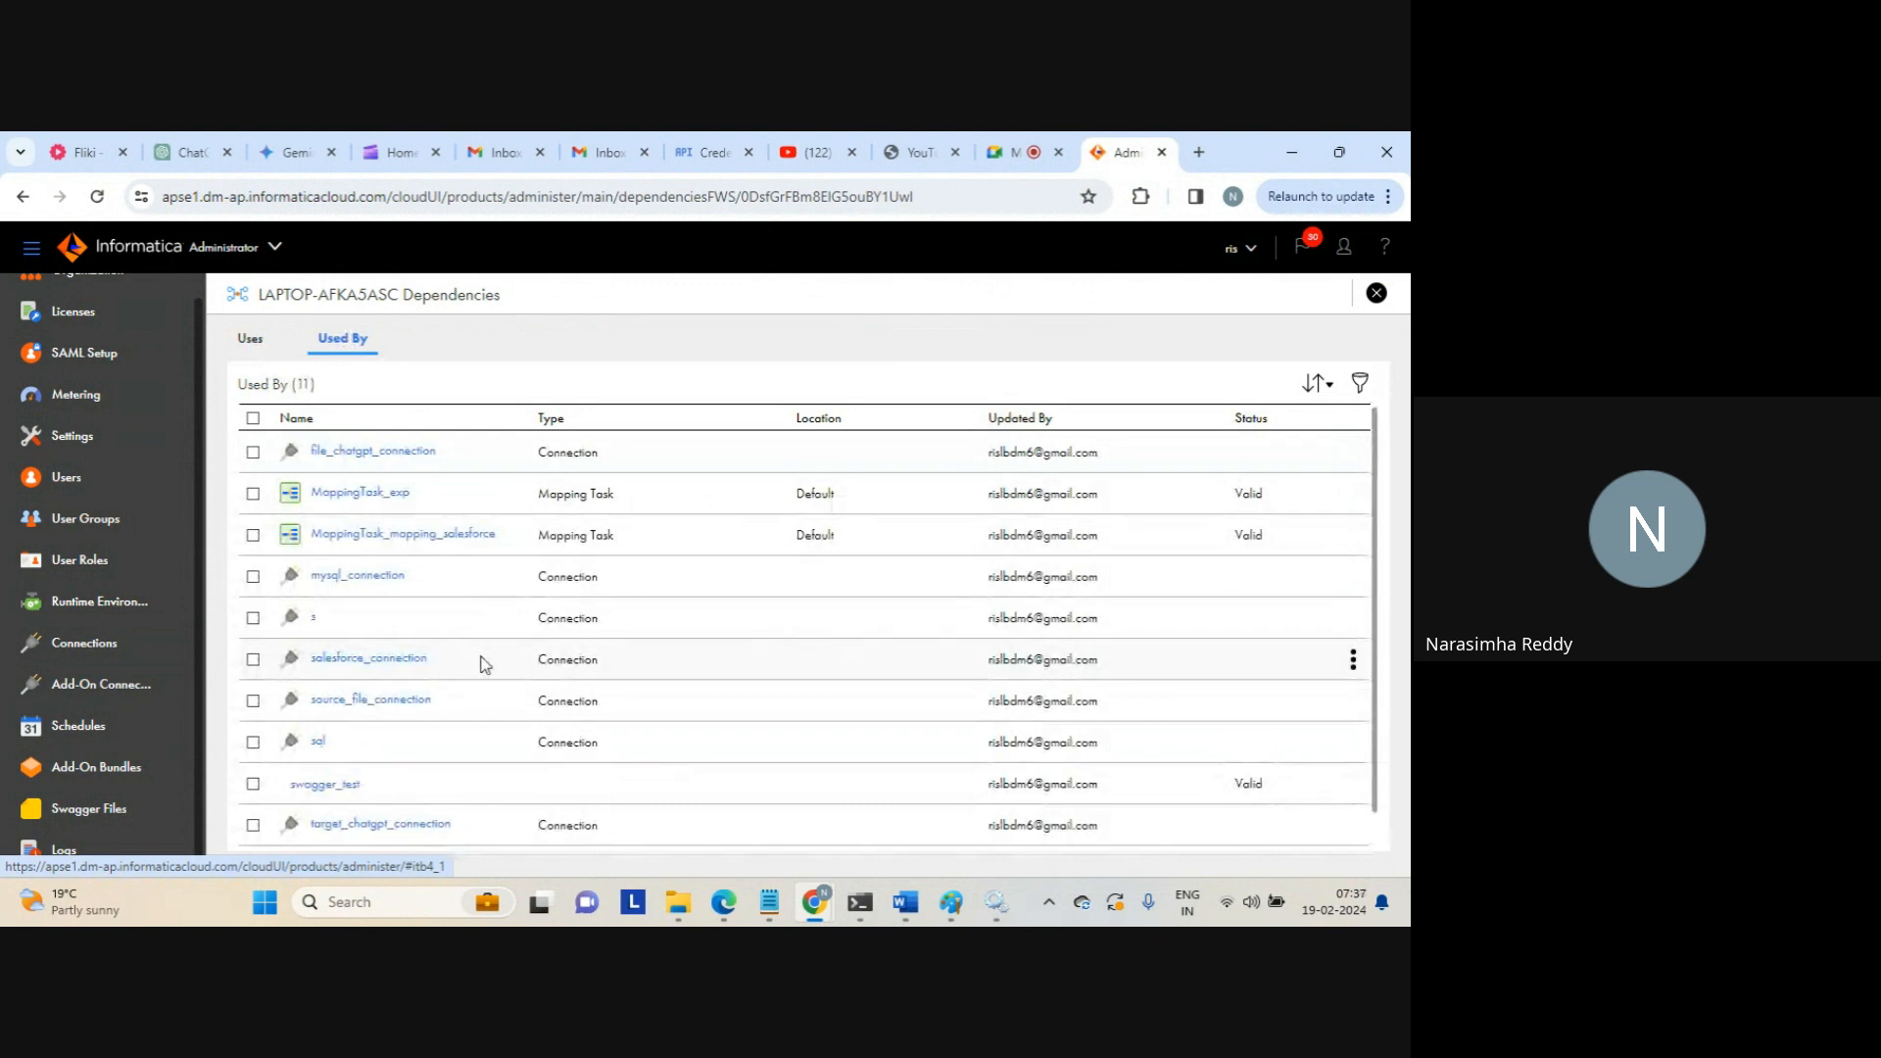
scroll(480, 664, down, 1)
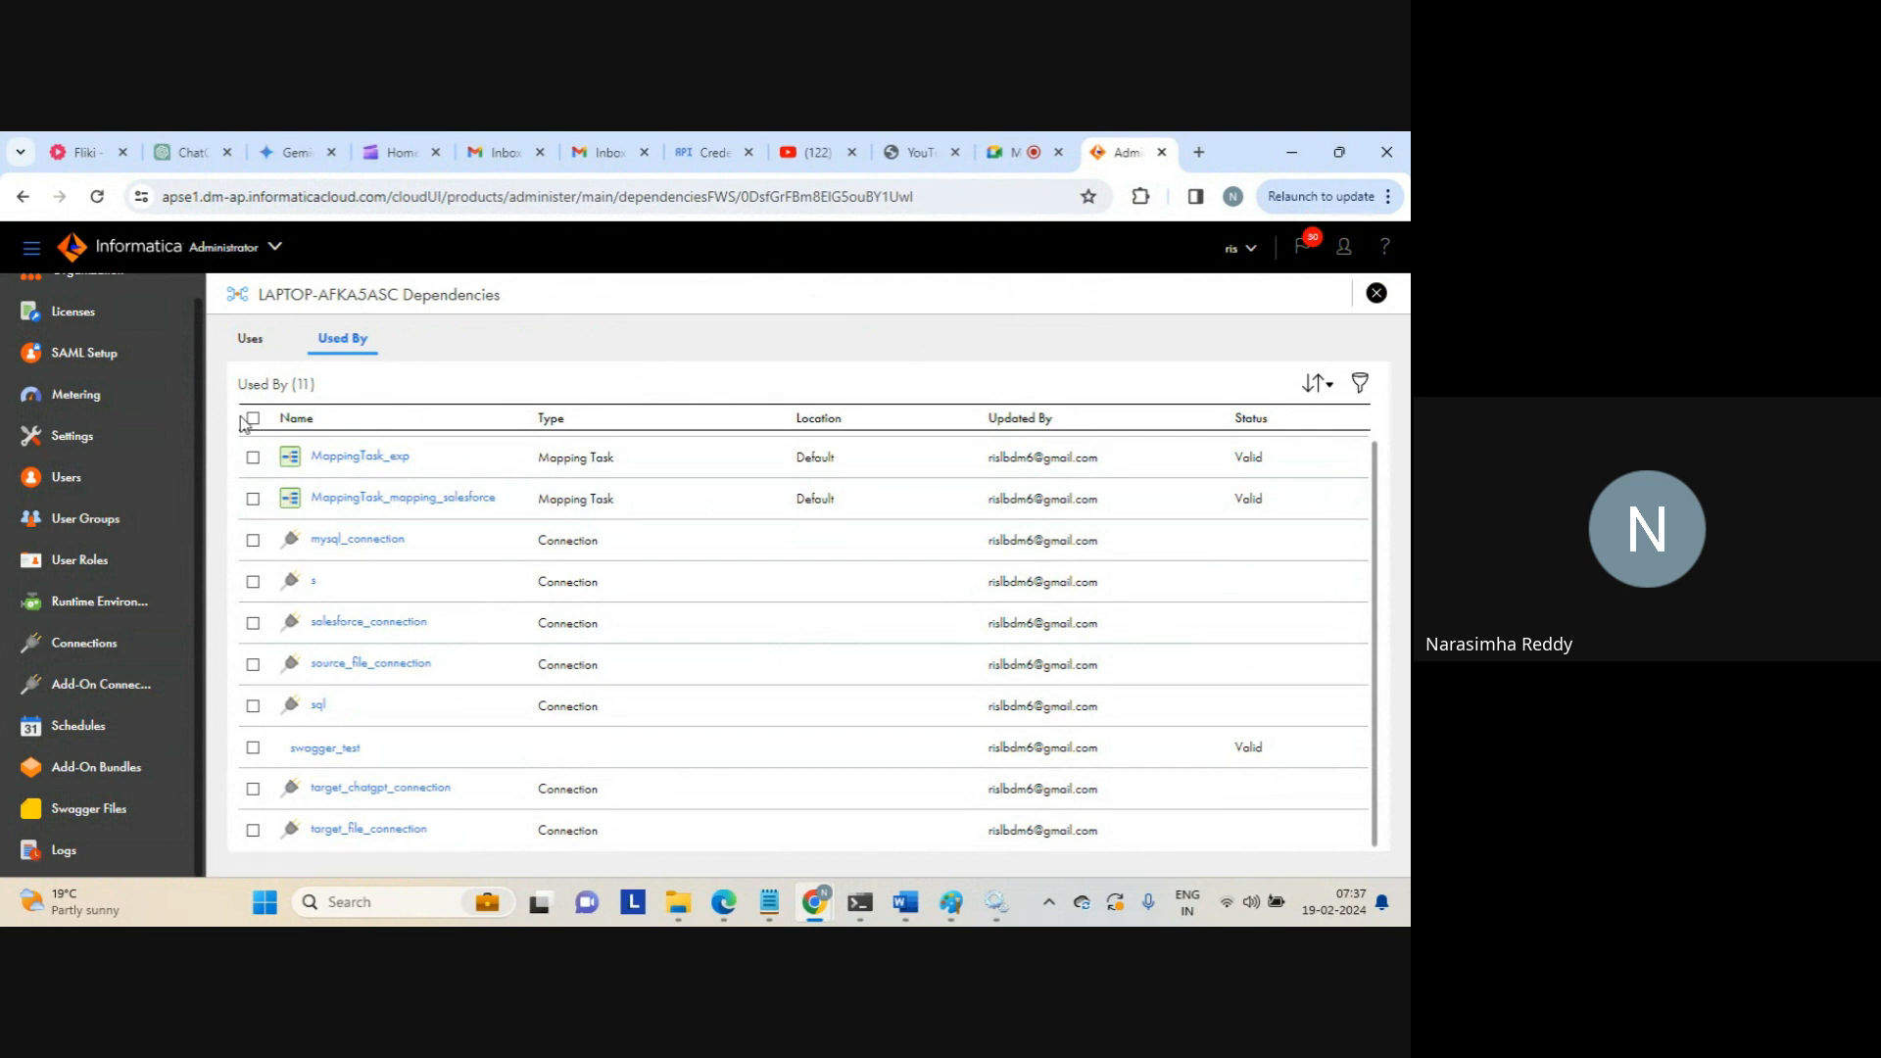
click(111, 605)
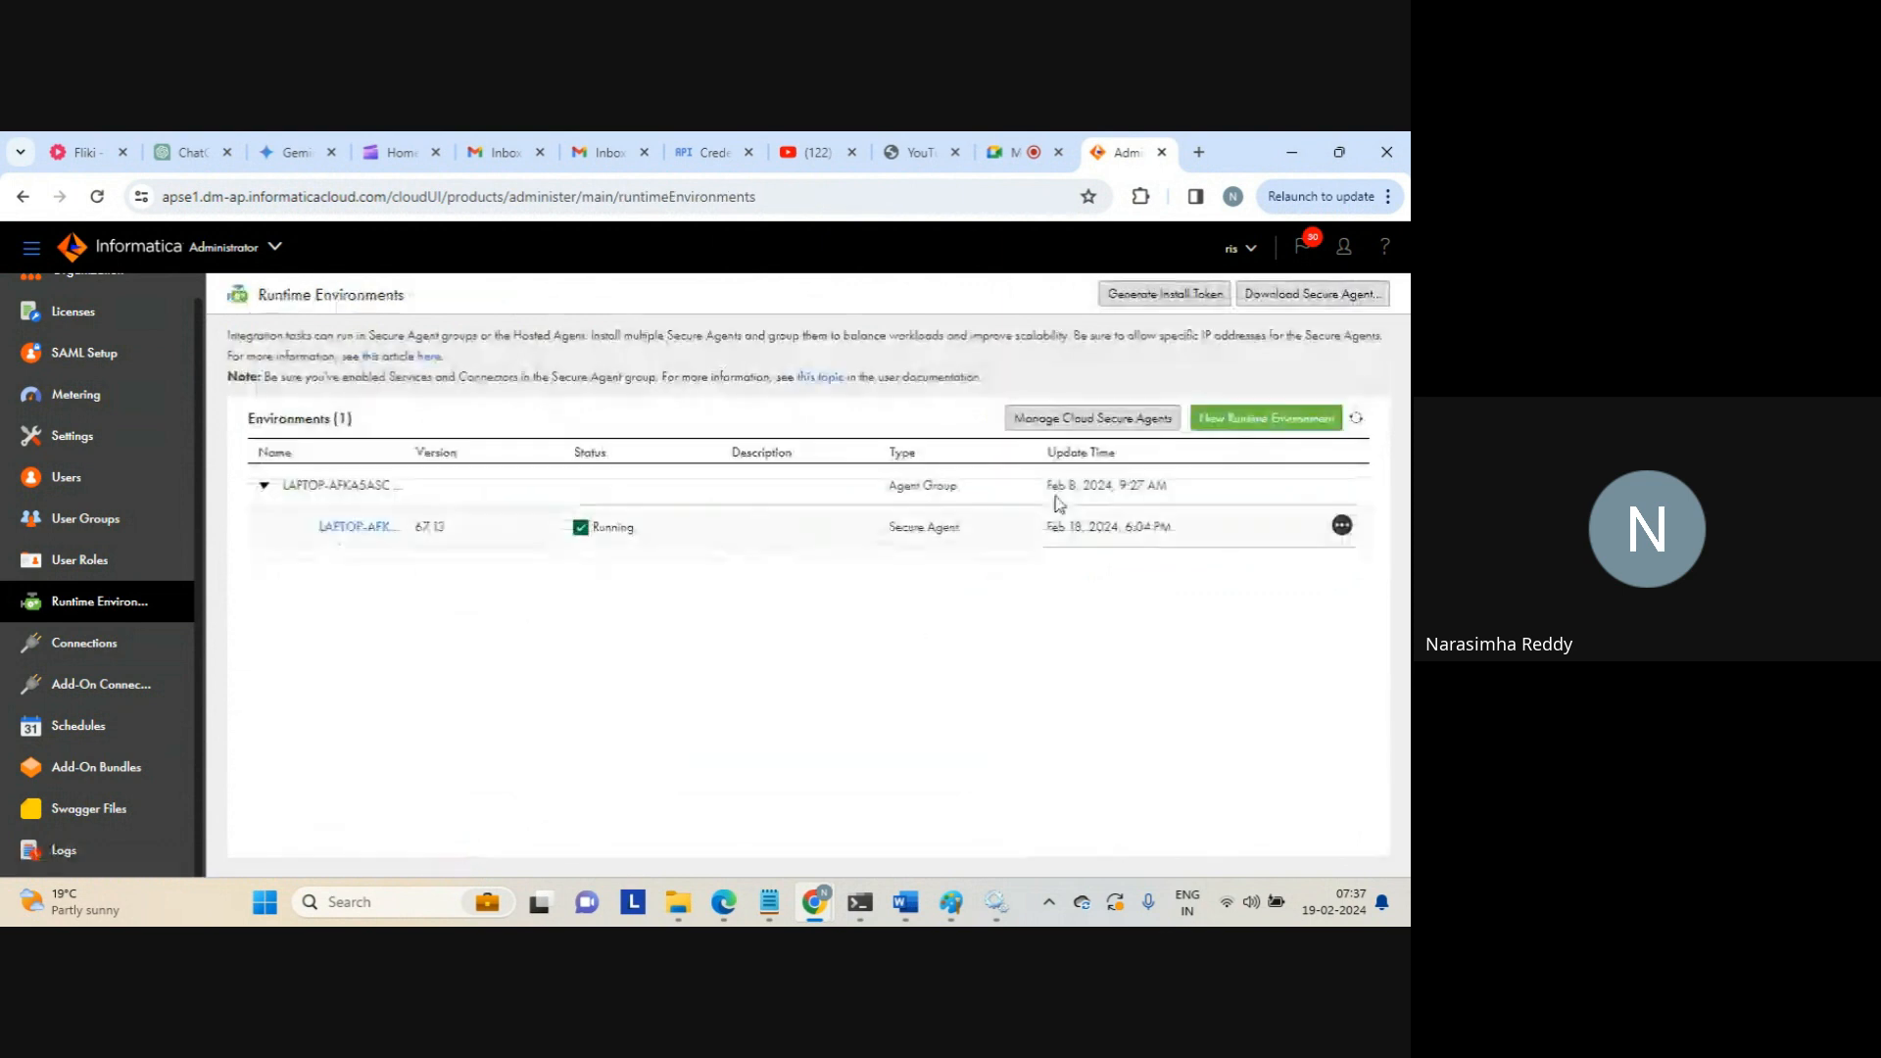
Open the LAPTOP-AFKA5ASC agent group's Permissions and check its Groups and Users tabs
click(1341, 485)
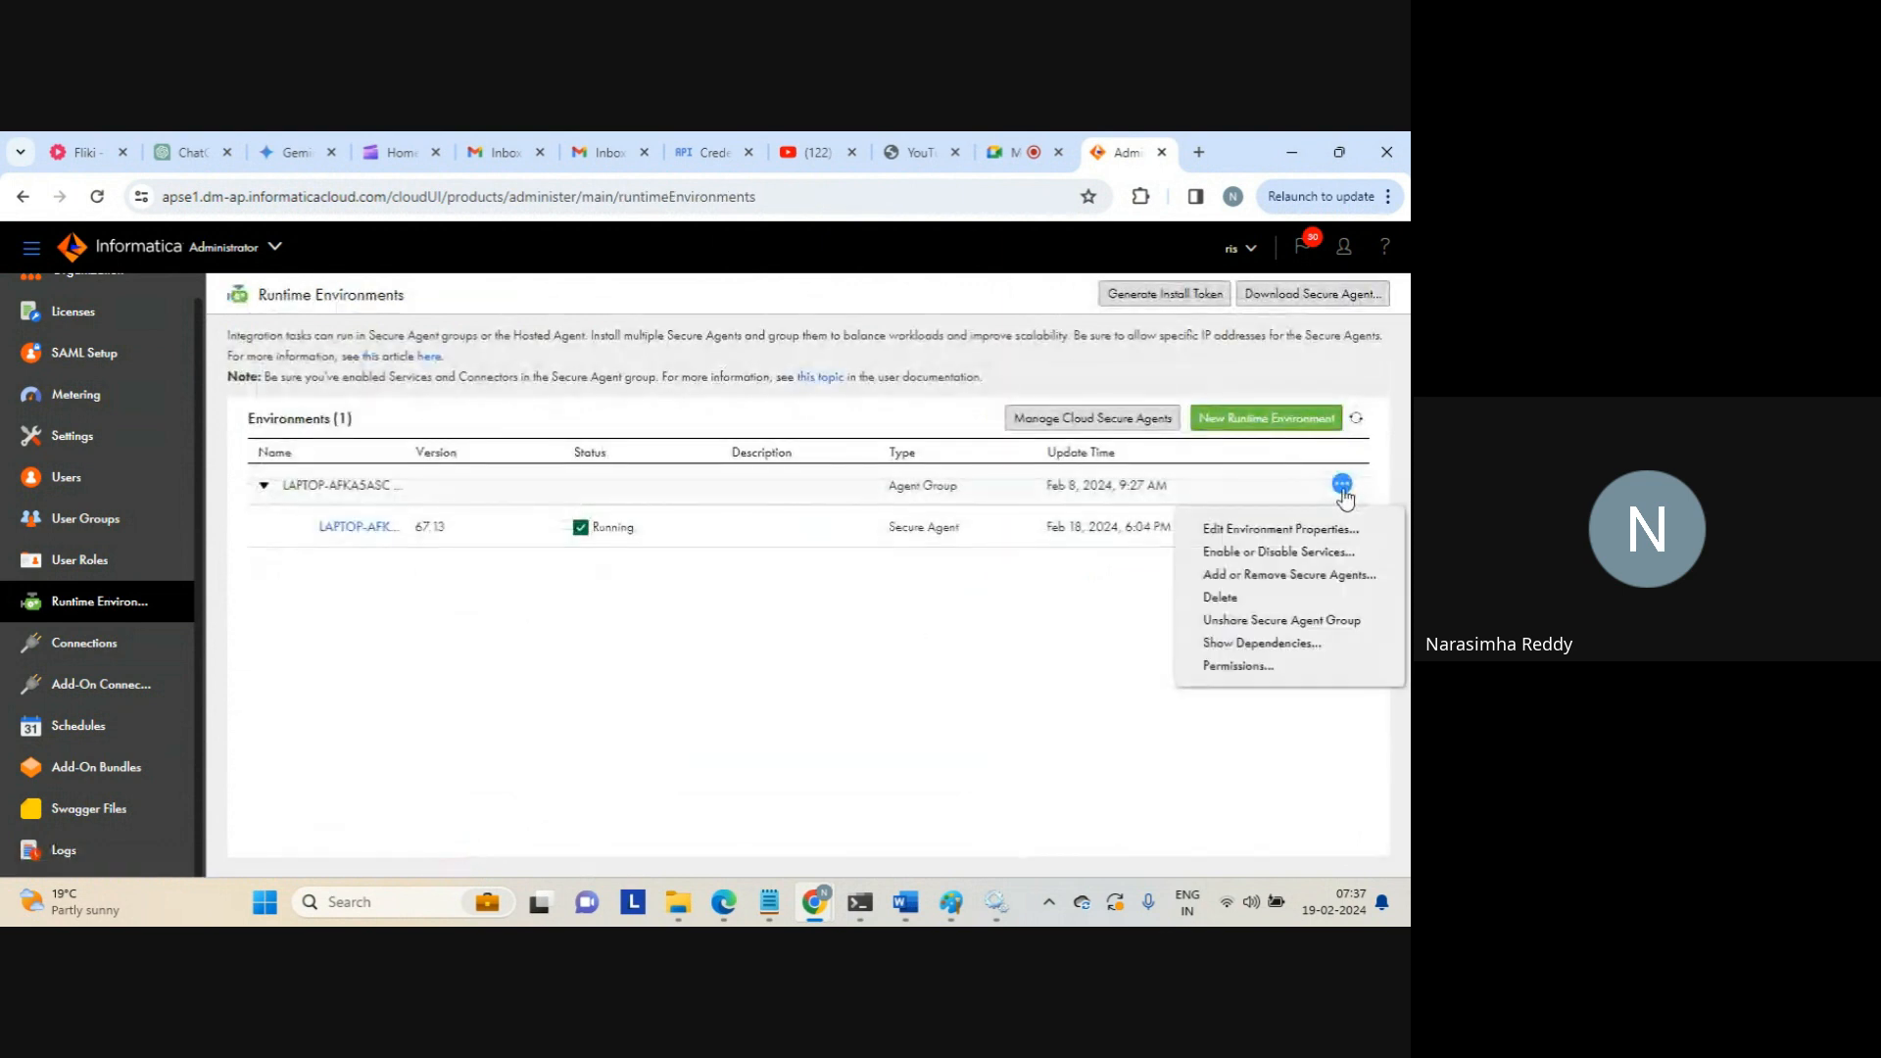
click(1254, 667)
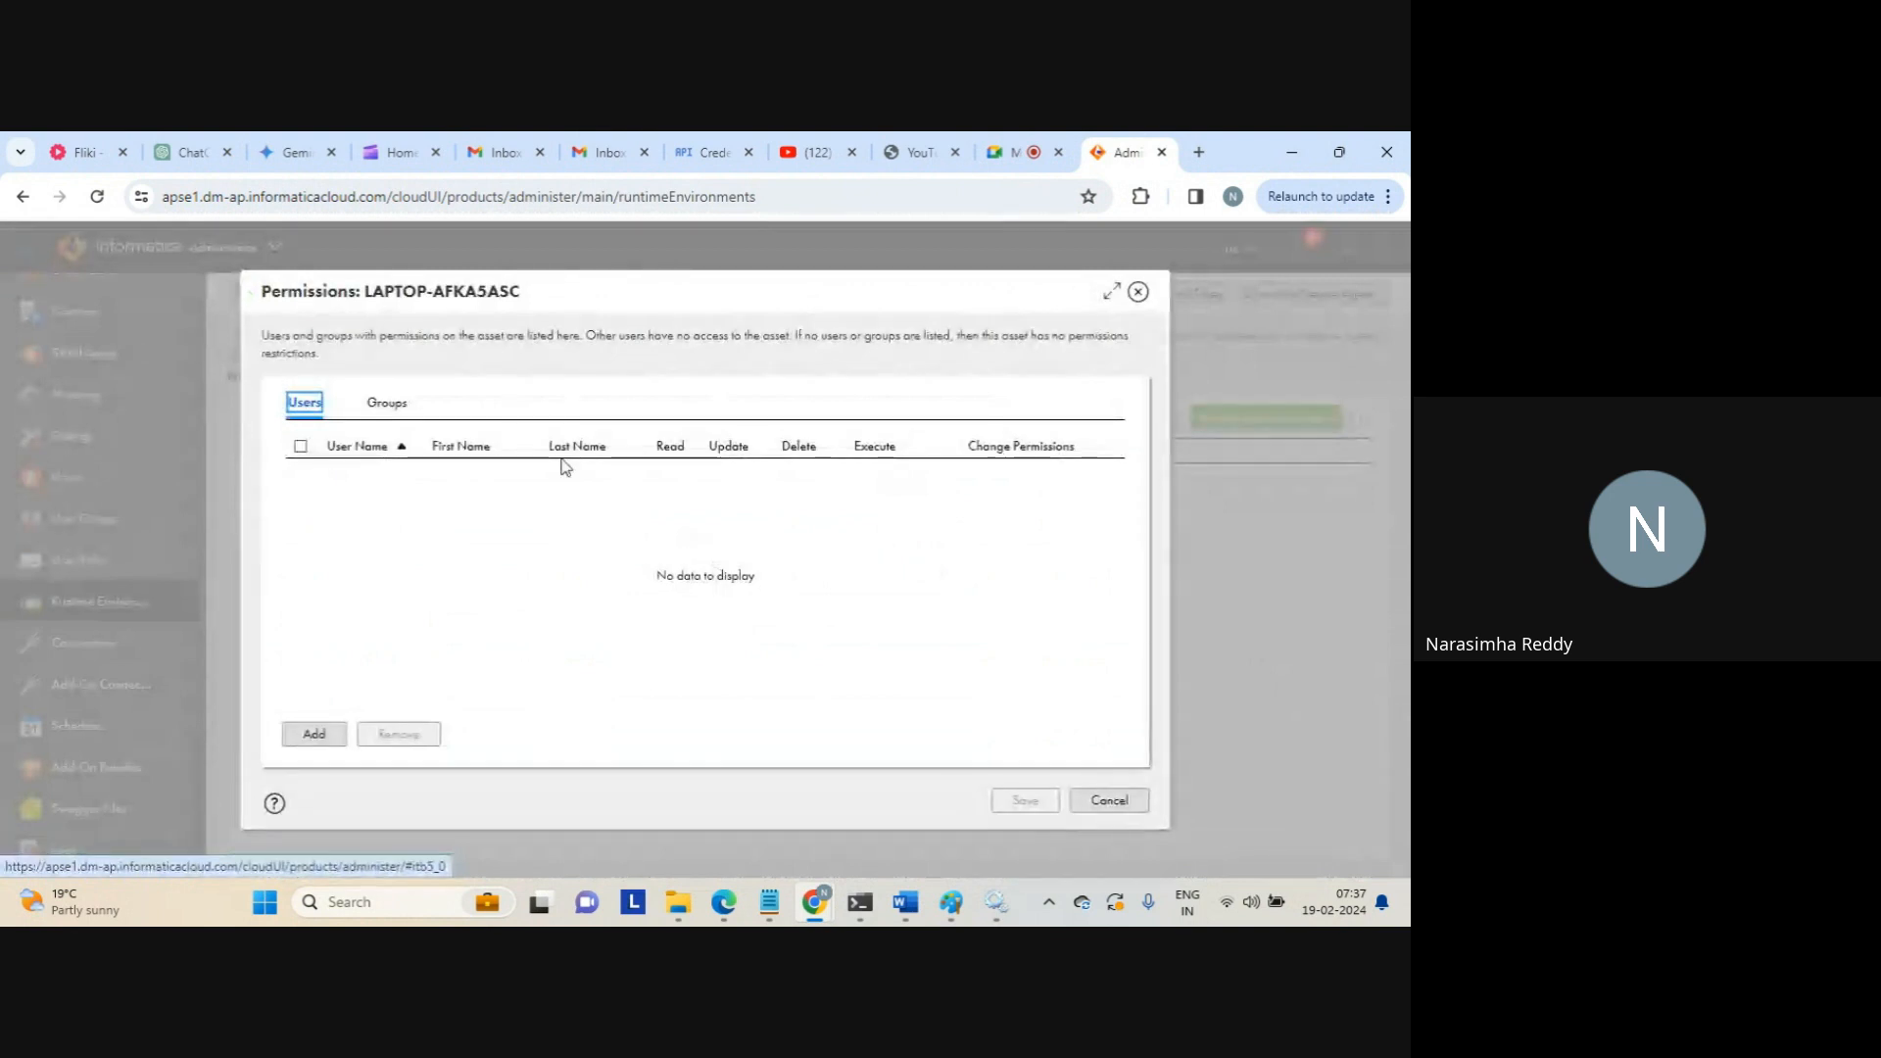
click(385, 408)
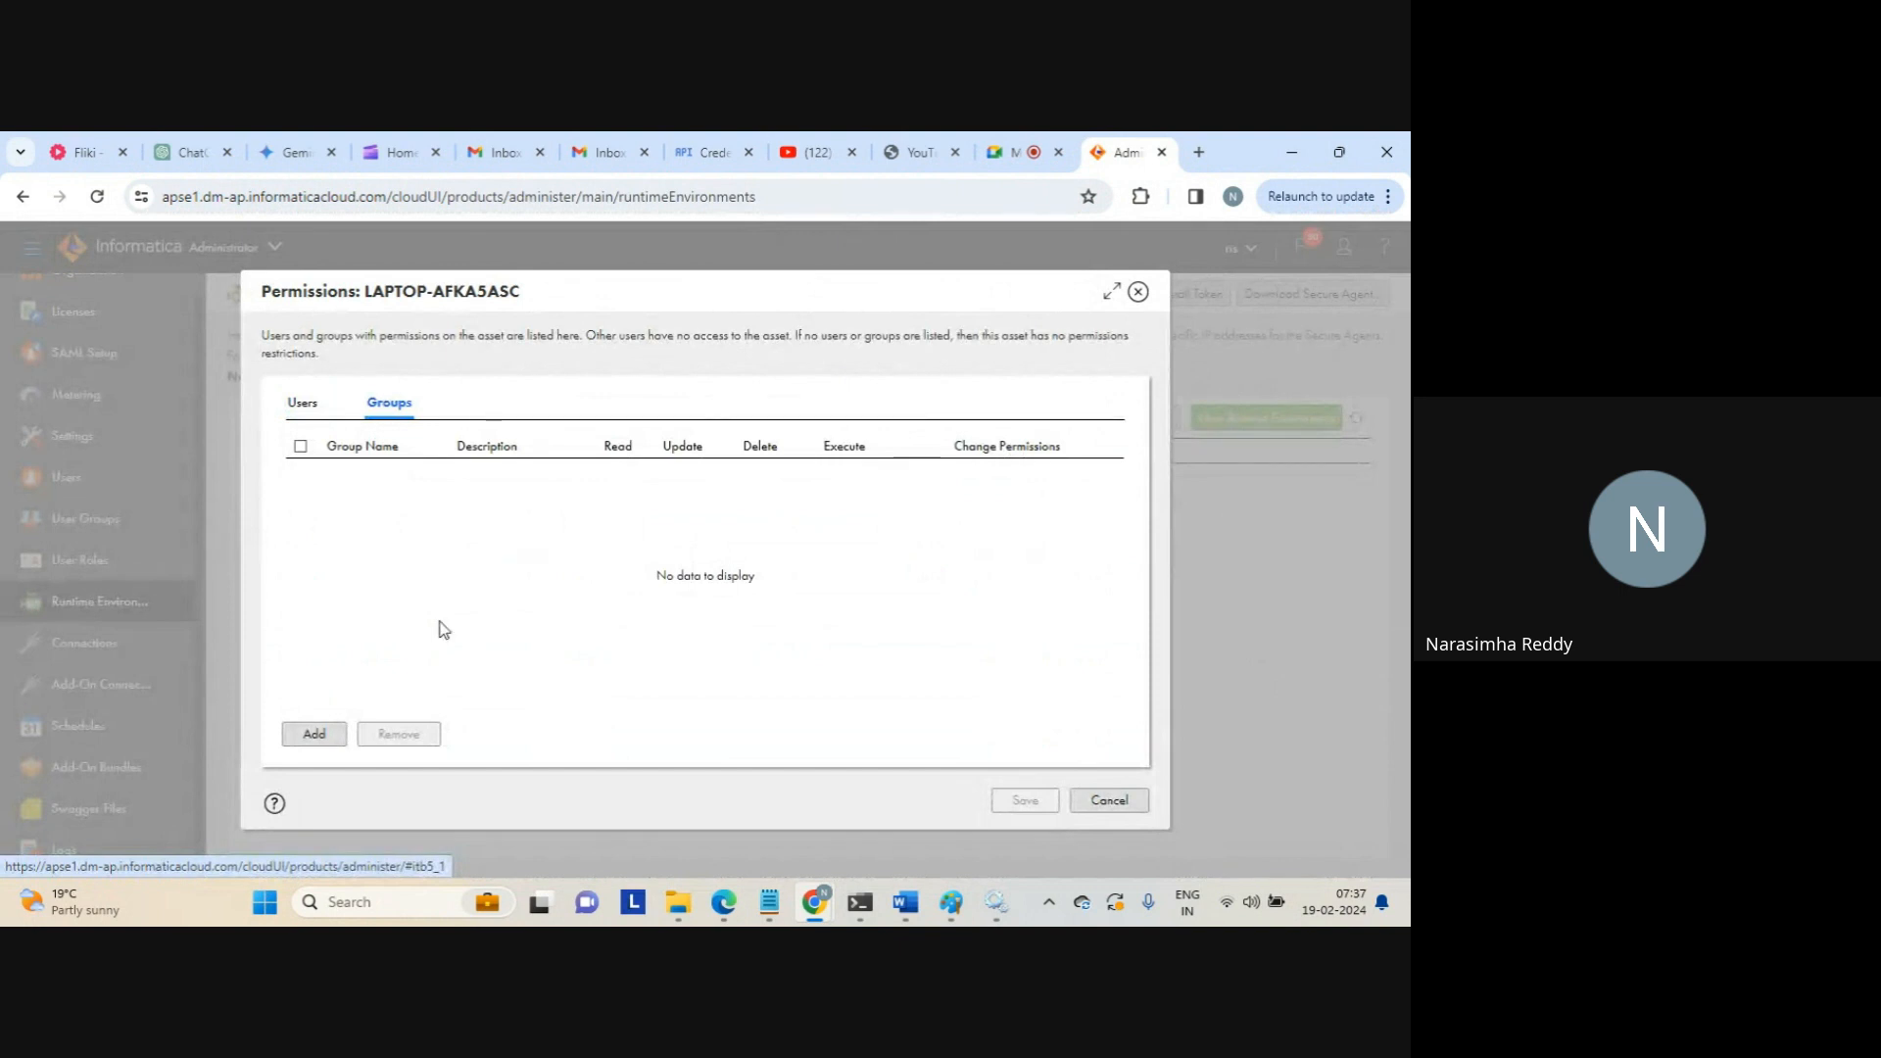
click(302, 406)
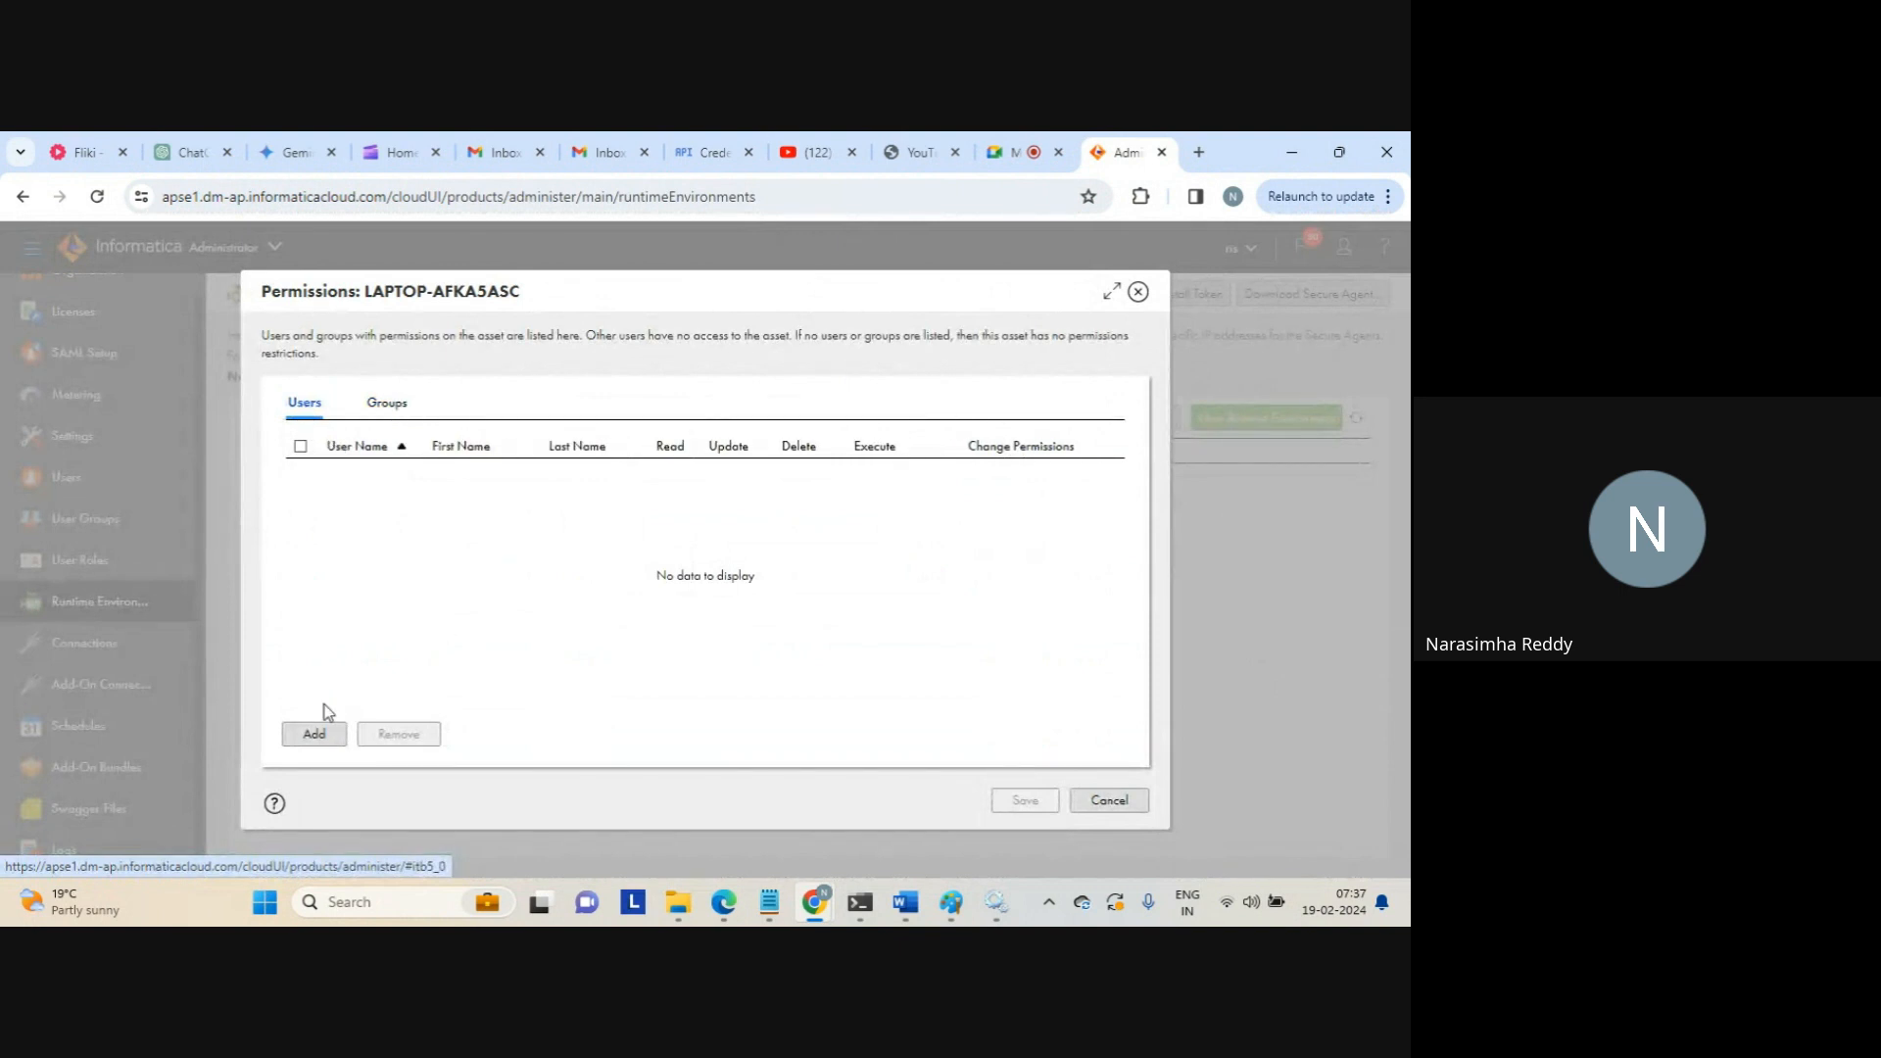
Add the owner user to the agent group's user permissions
click(313, 734)
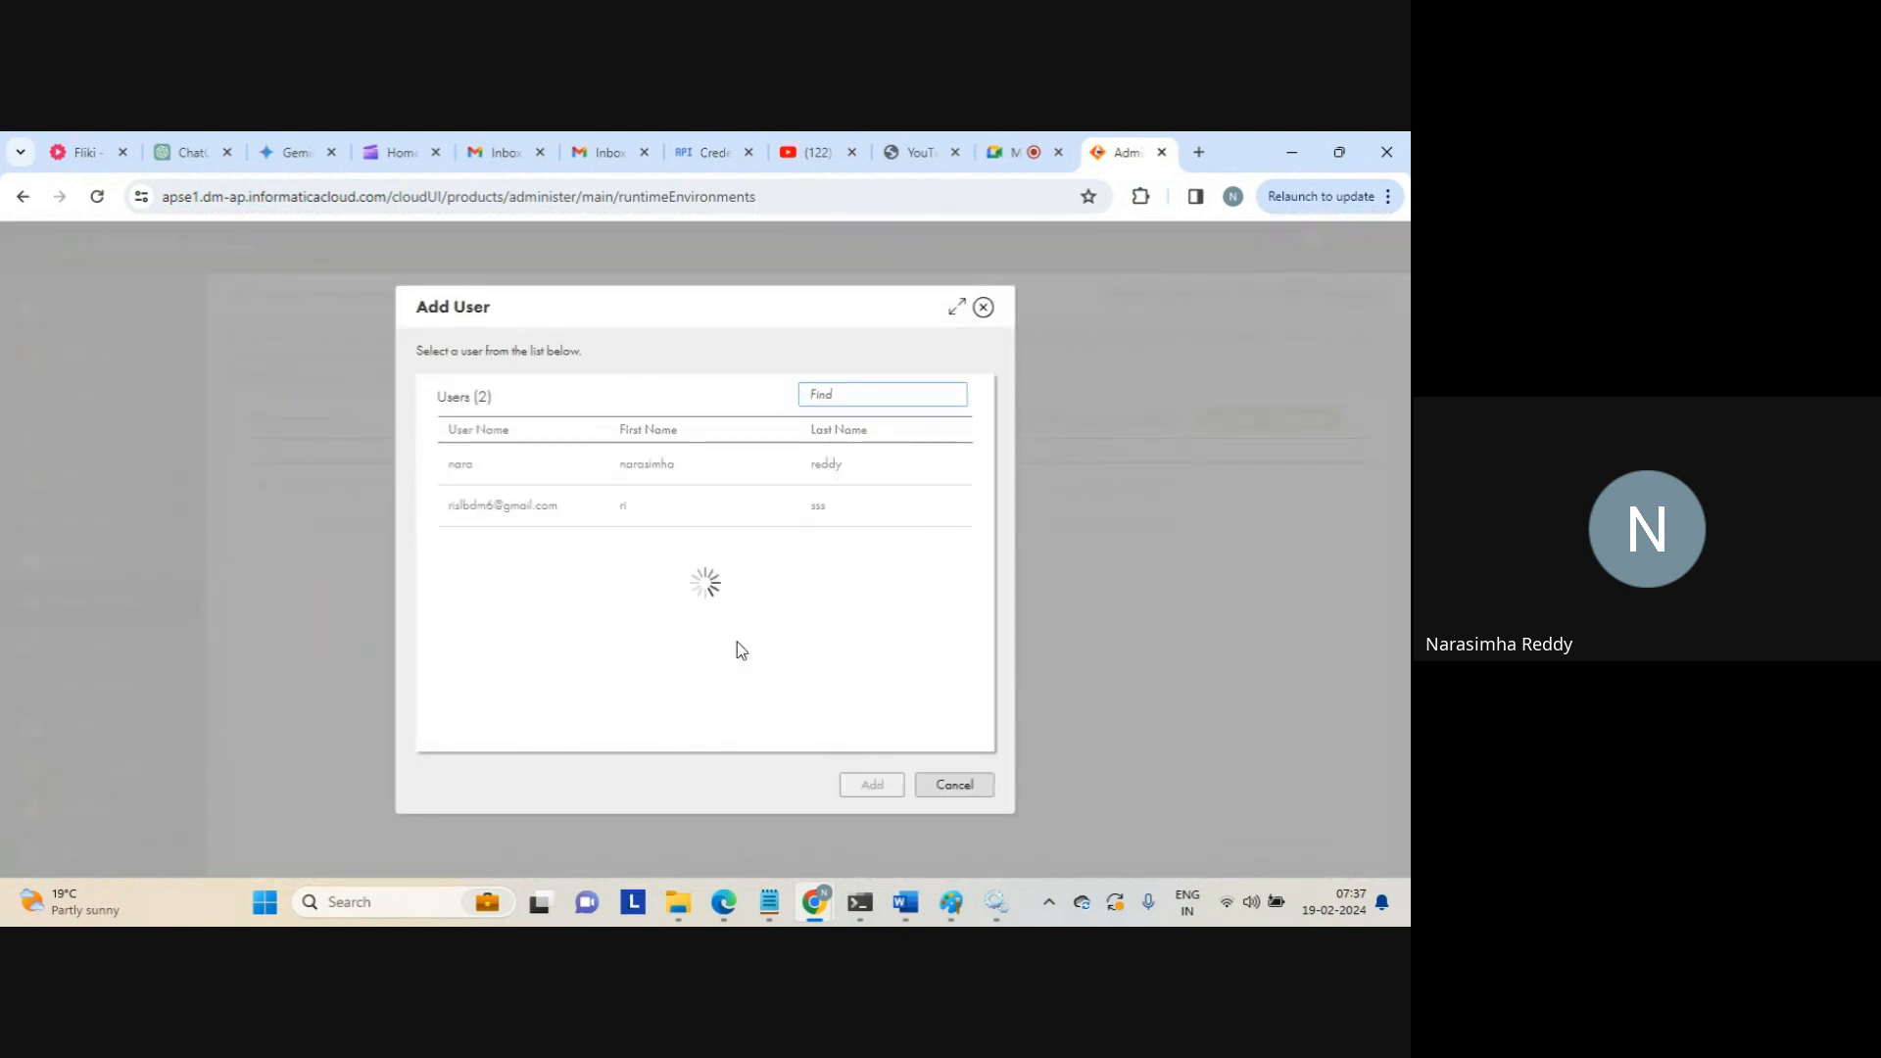
click(487, 466)
click(492, 505)
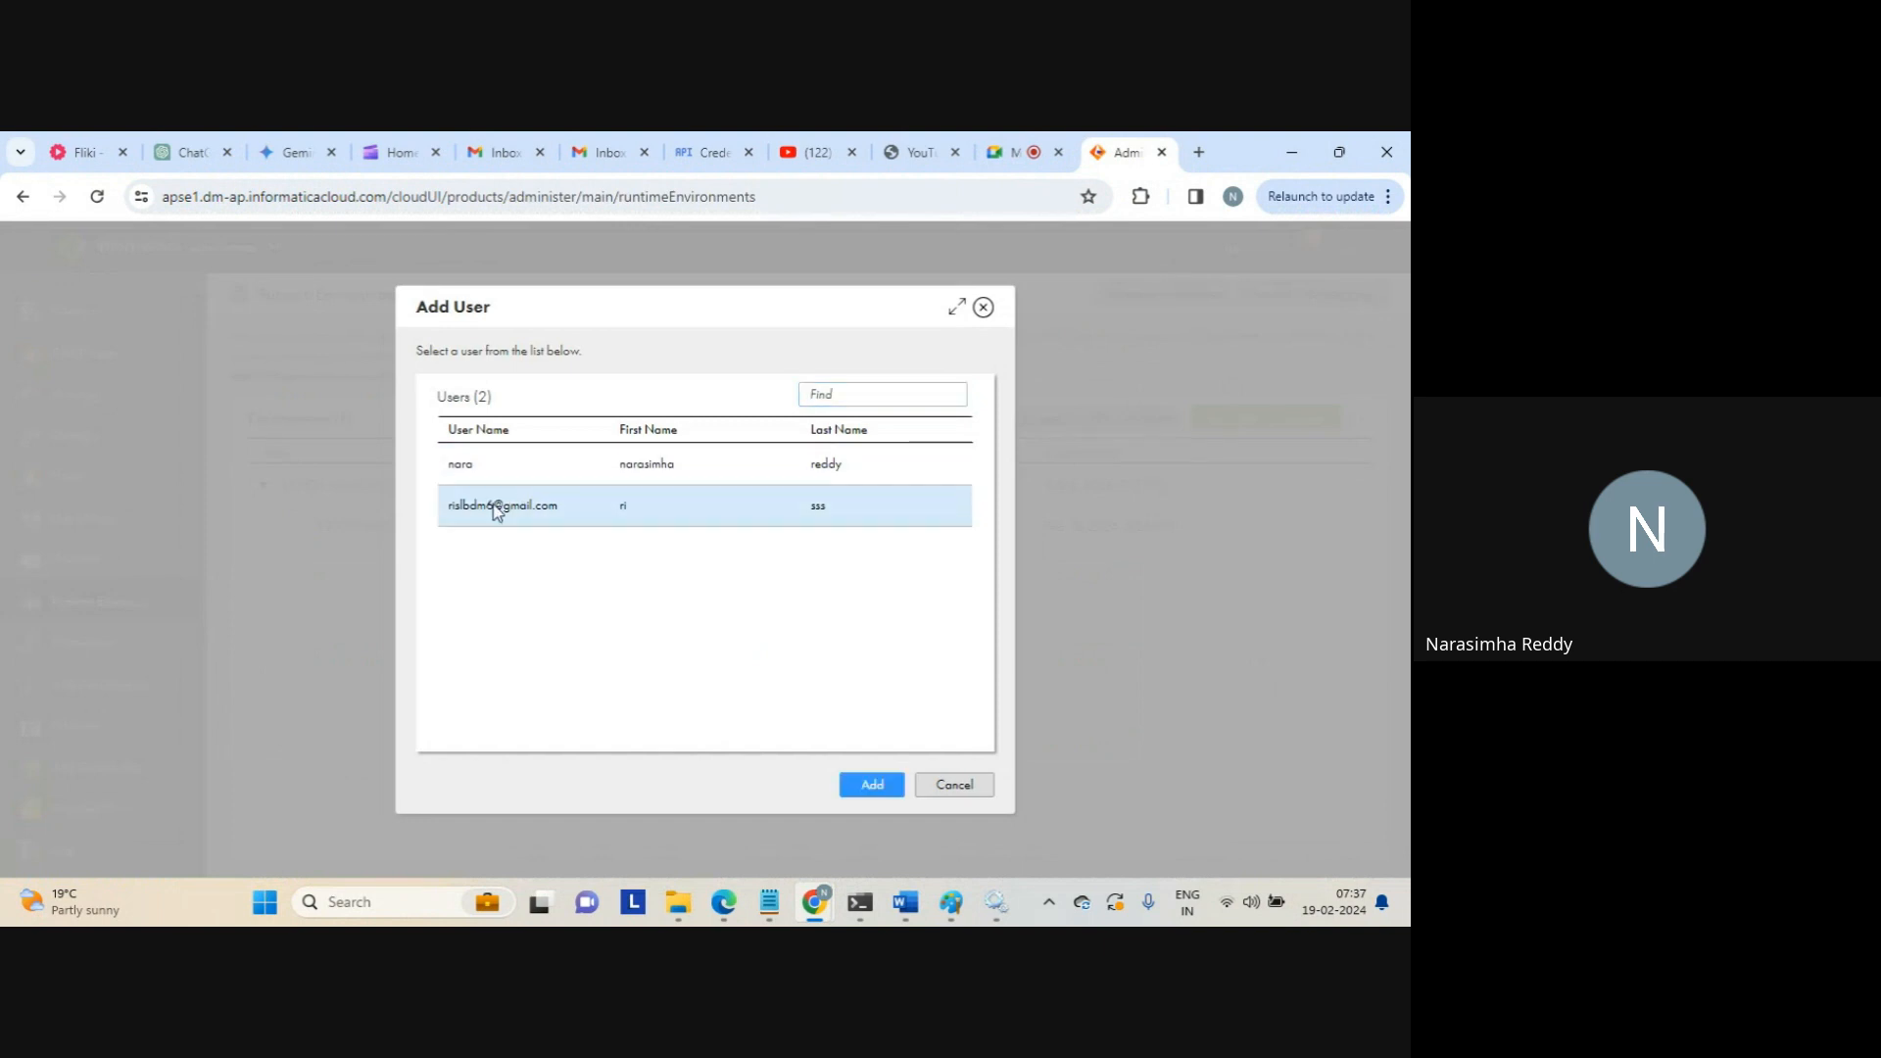
click(870, 785)
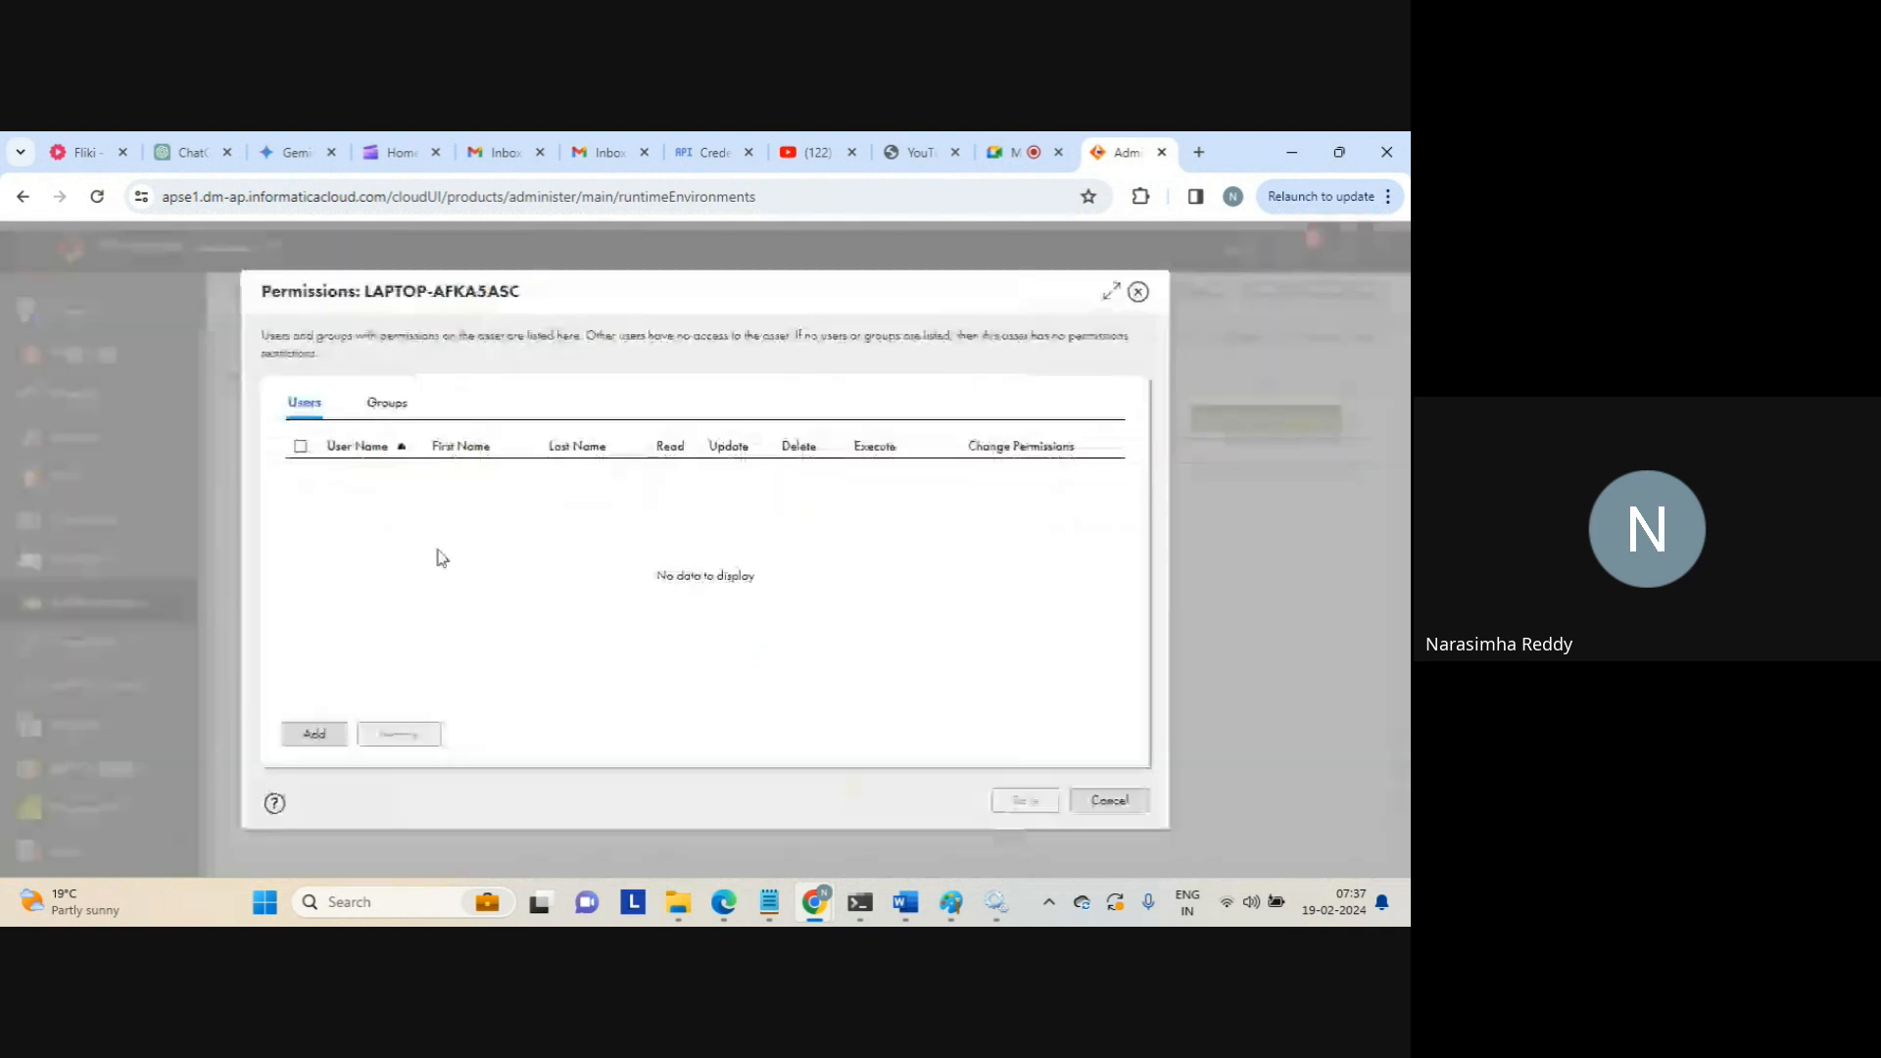
Add dev_grp to the agent group's permissions with Update and Delete allowed
click(388, 404)
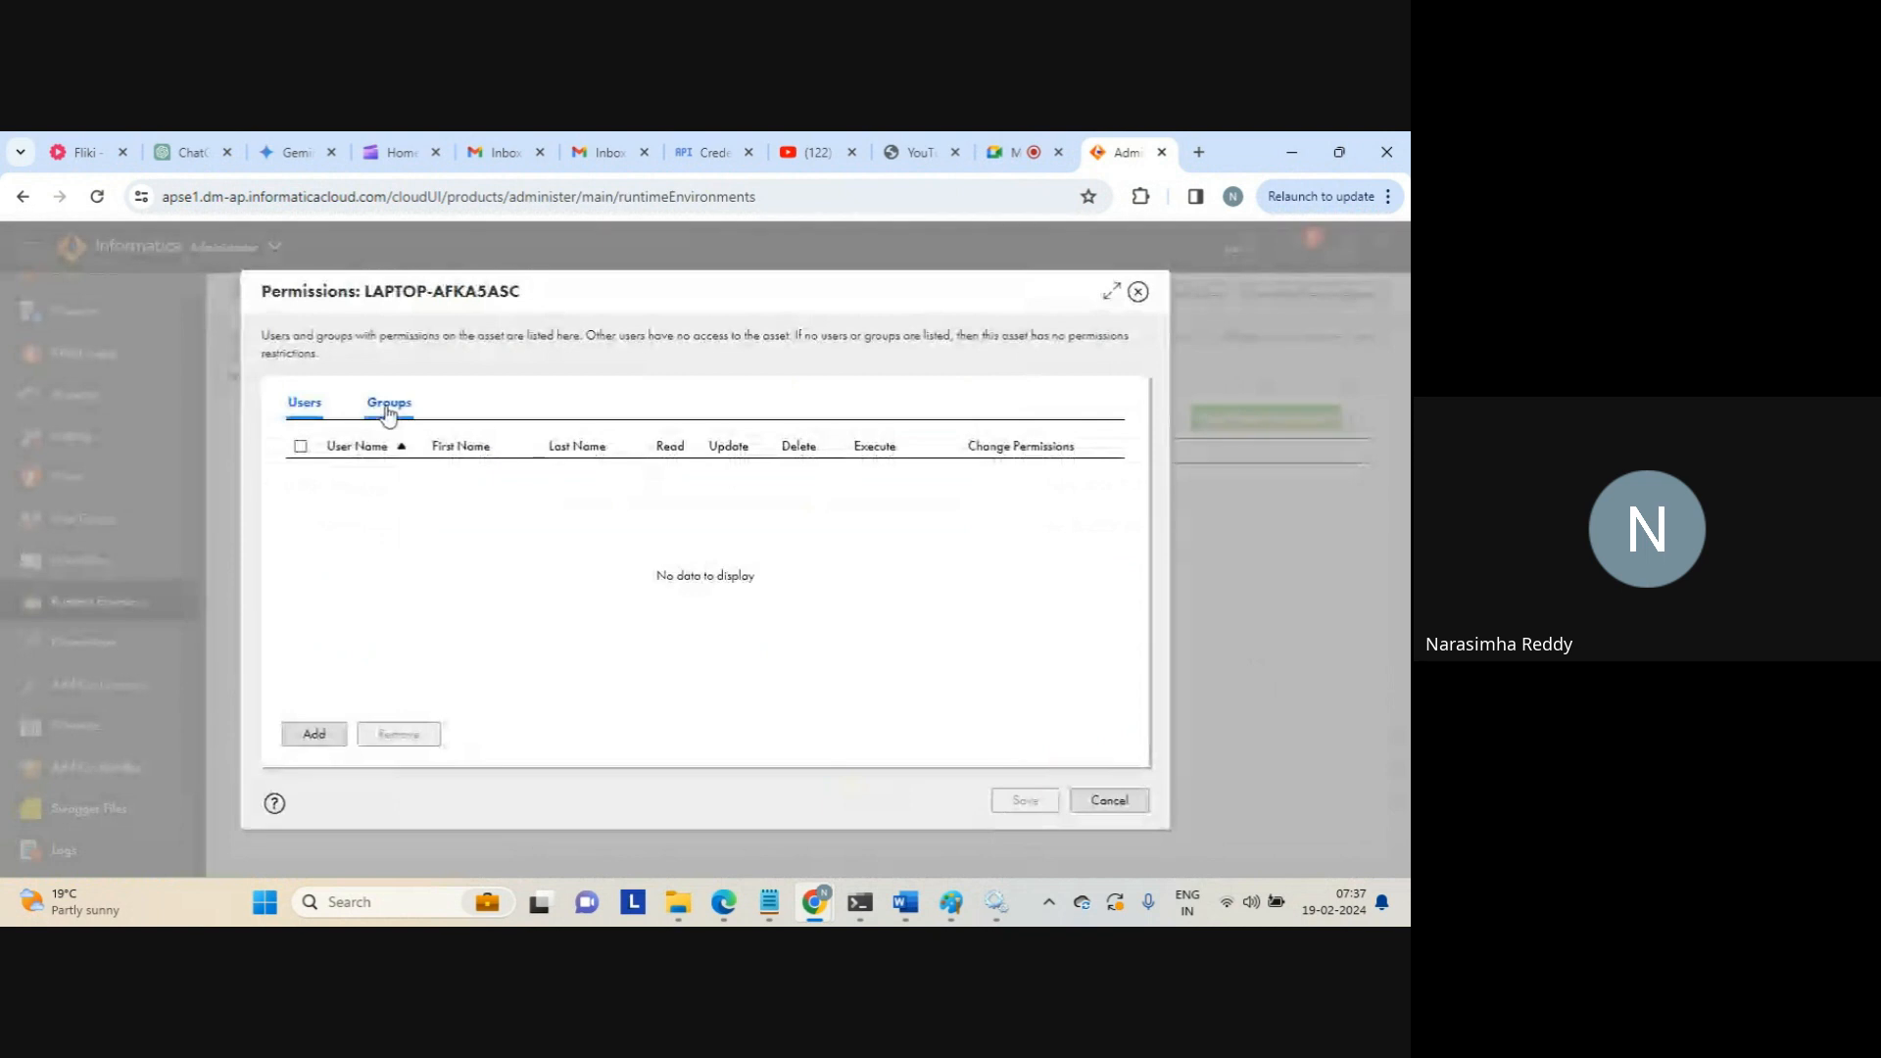
click(313, 734)
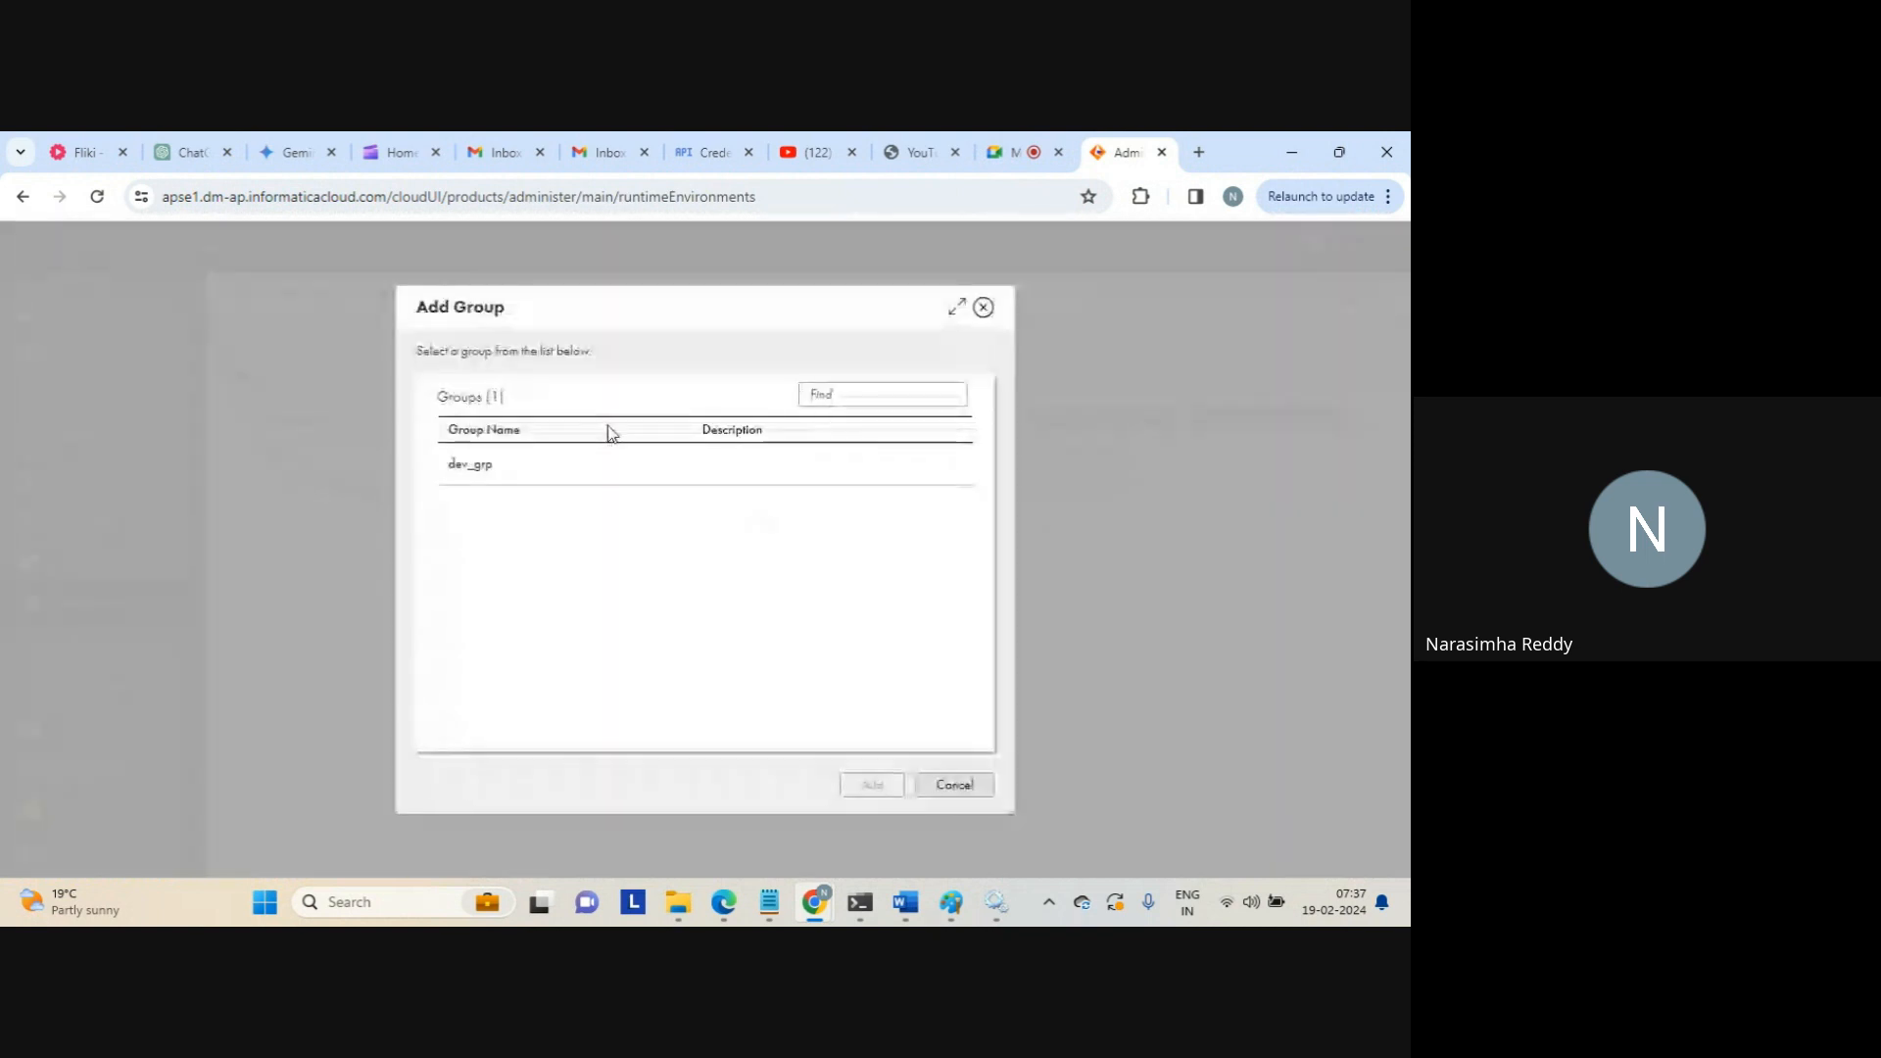
click(490, 475)
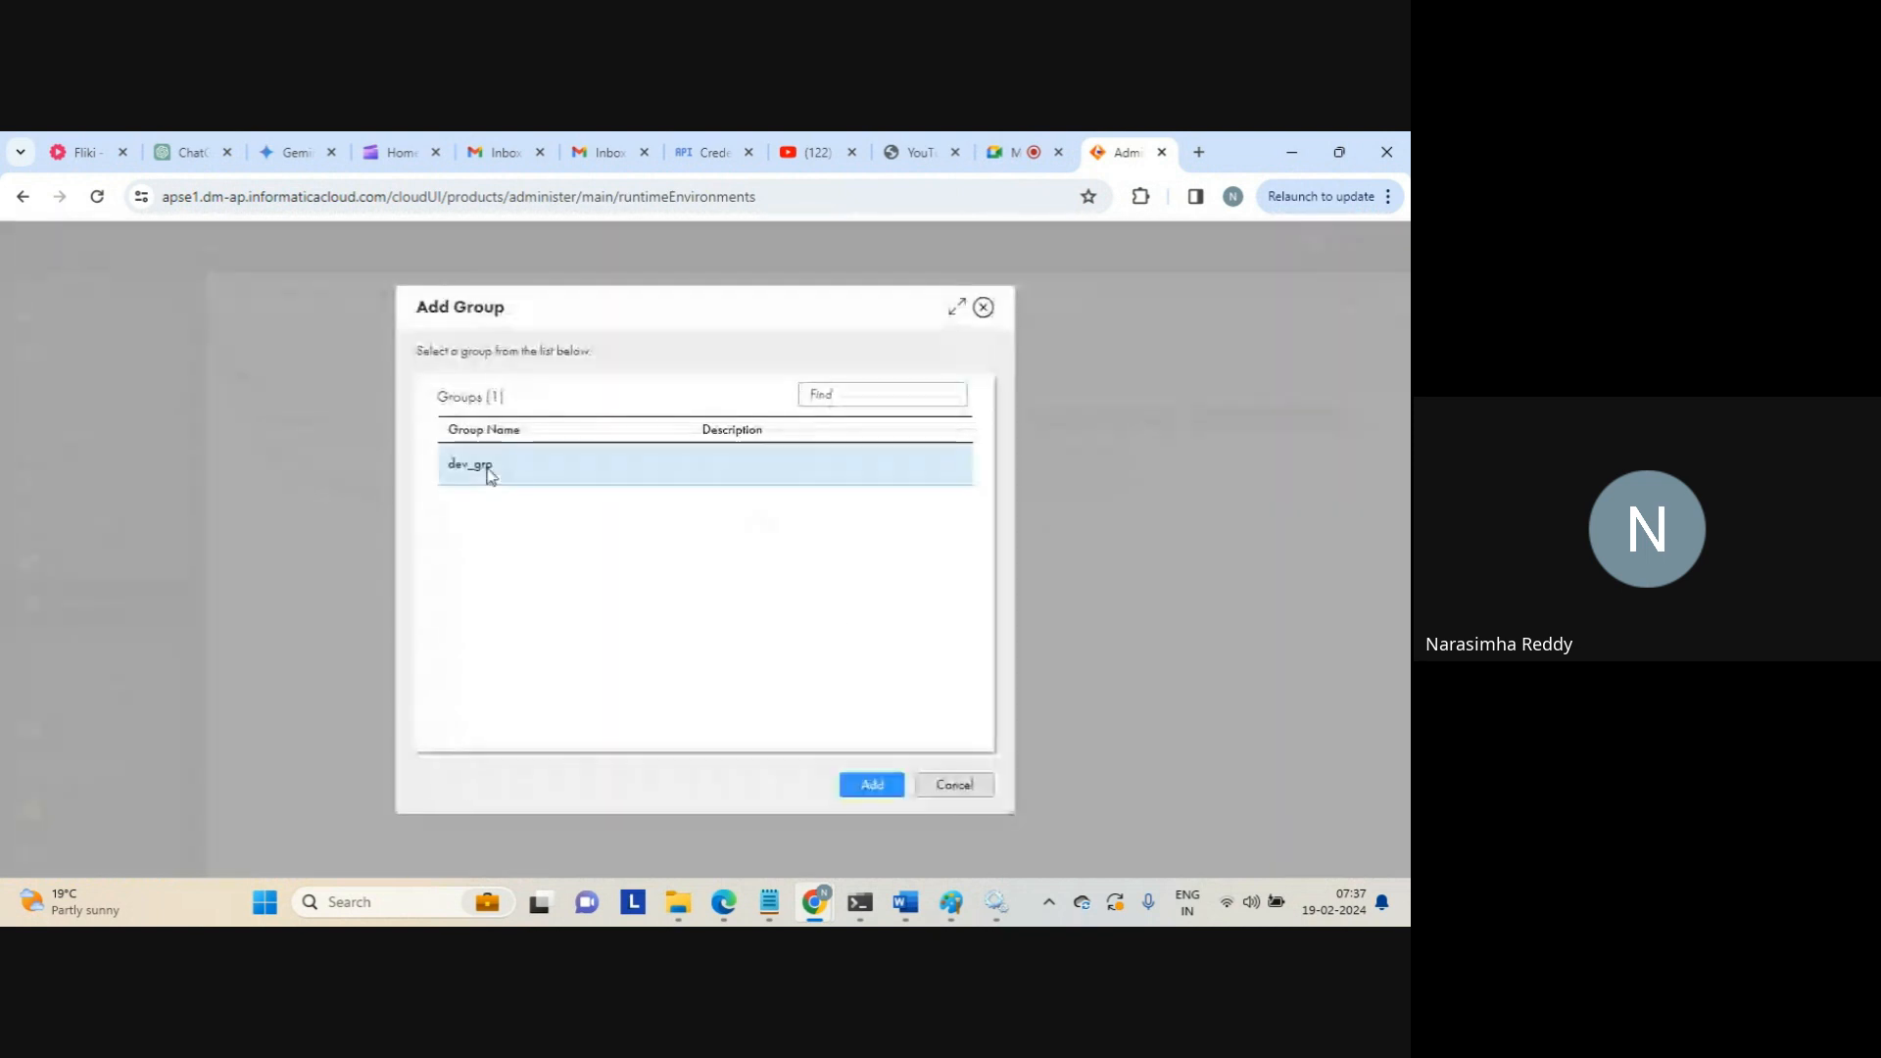
click(873, 785)
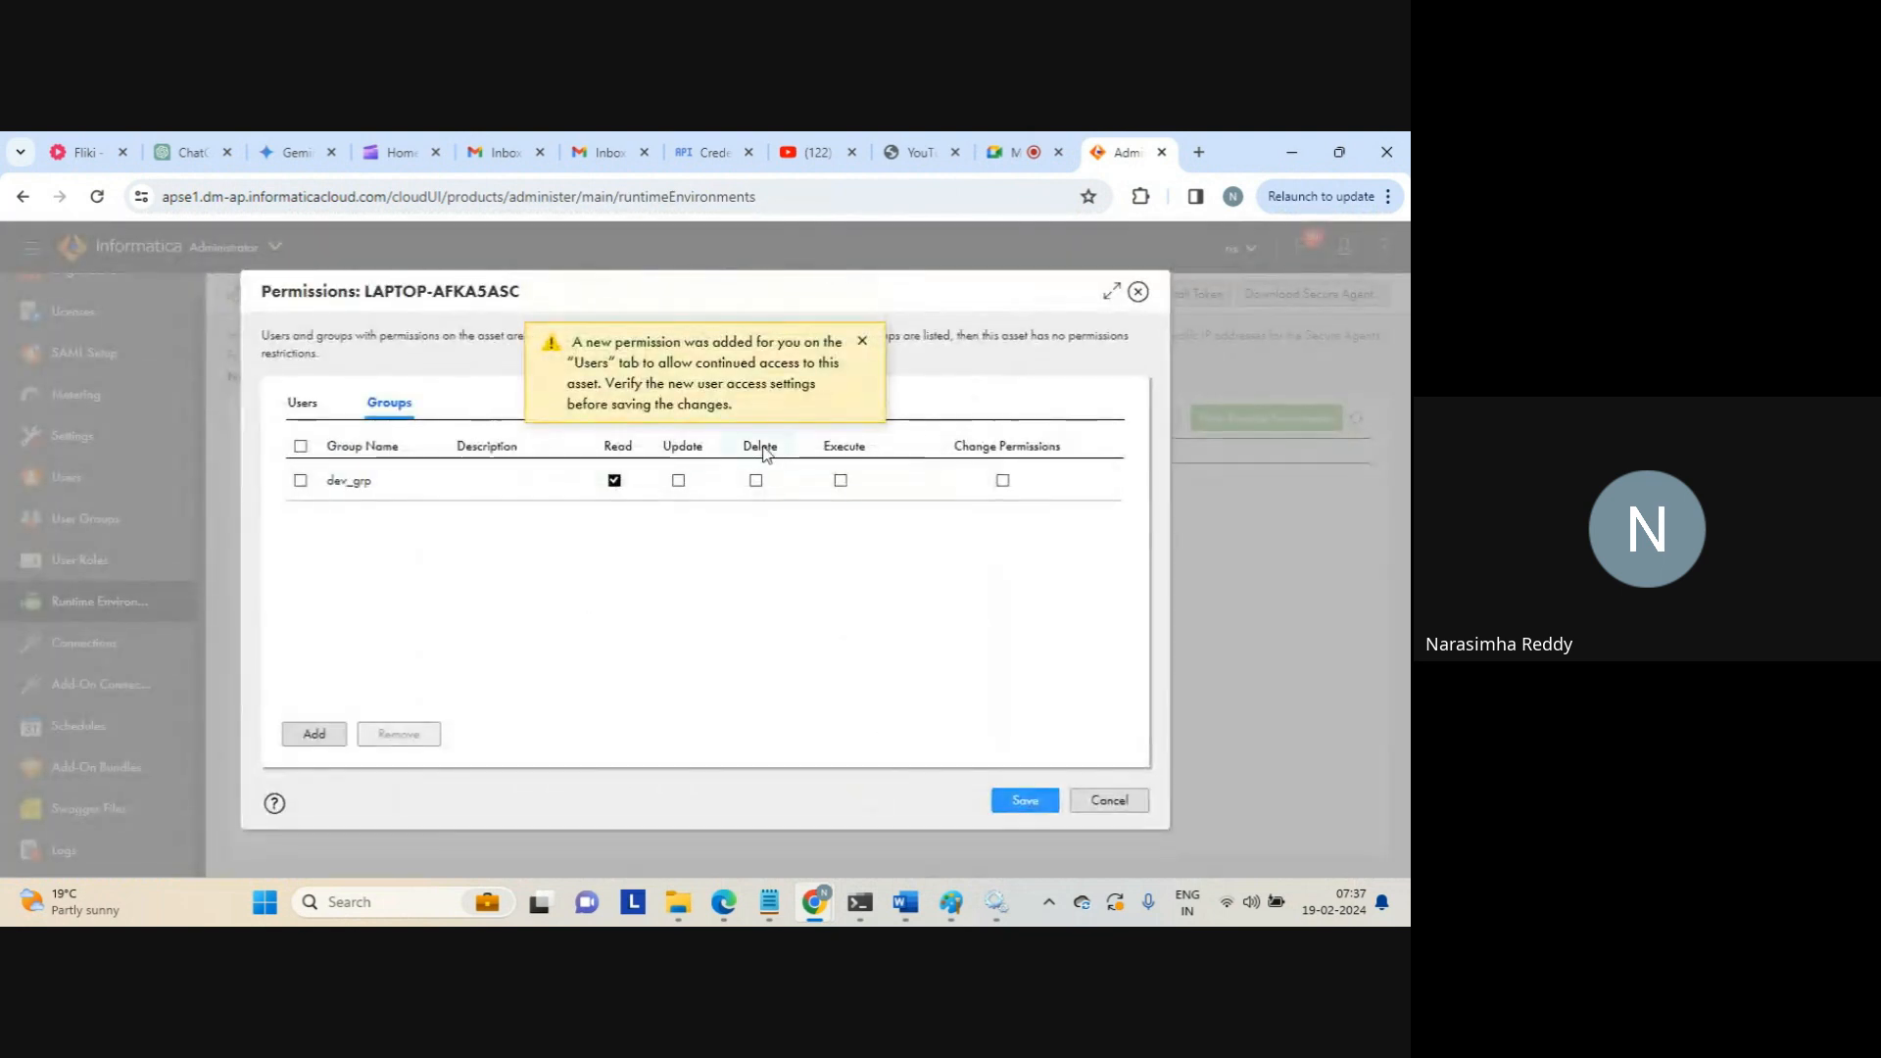
click(862, 343)
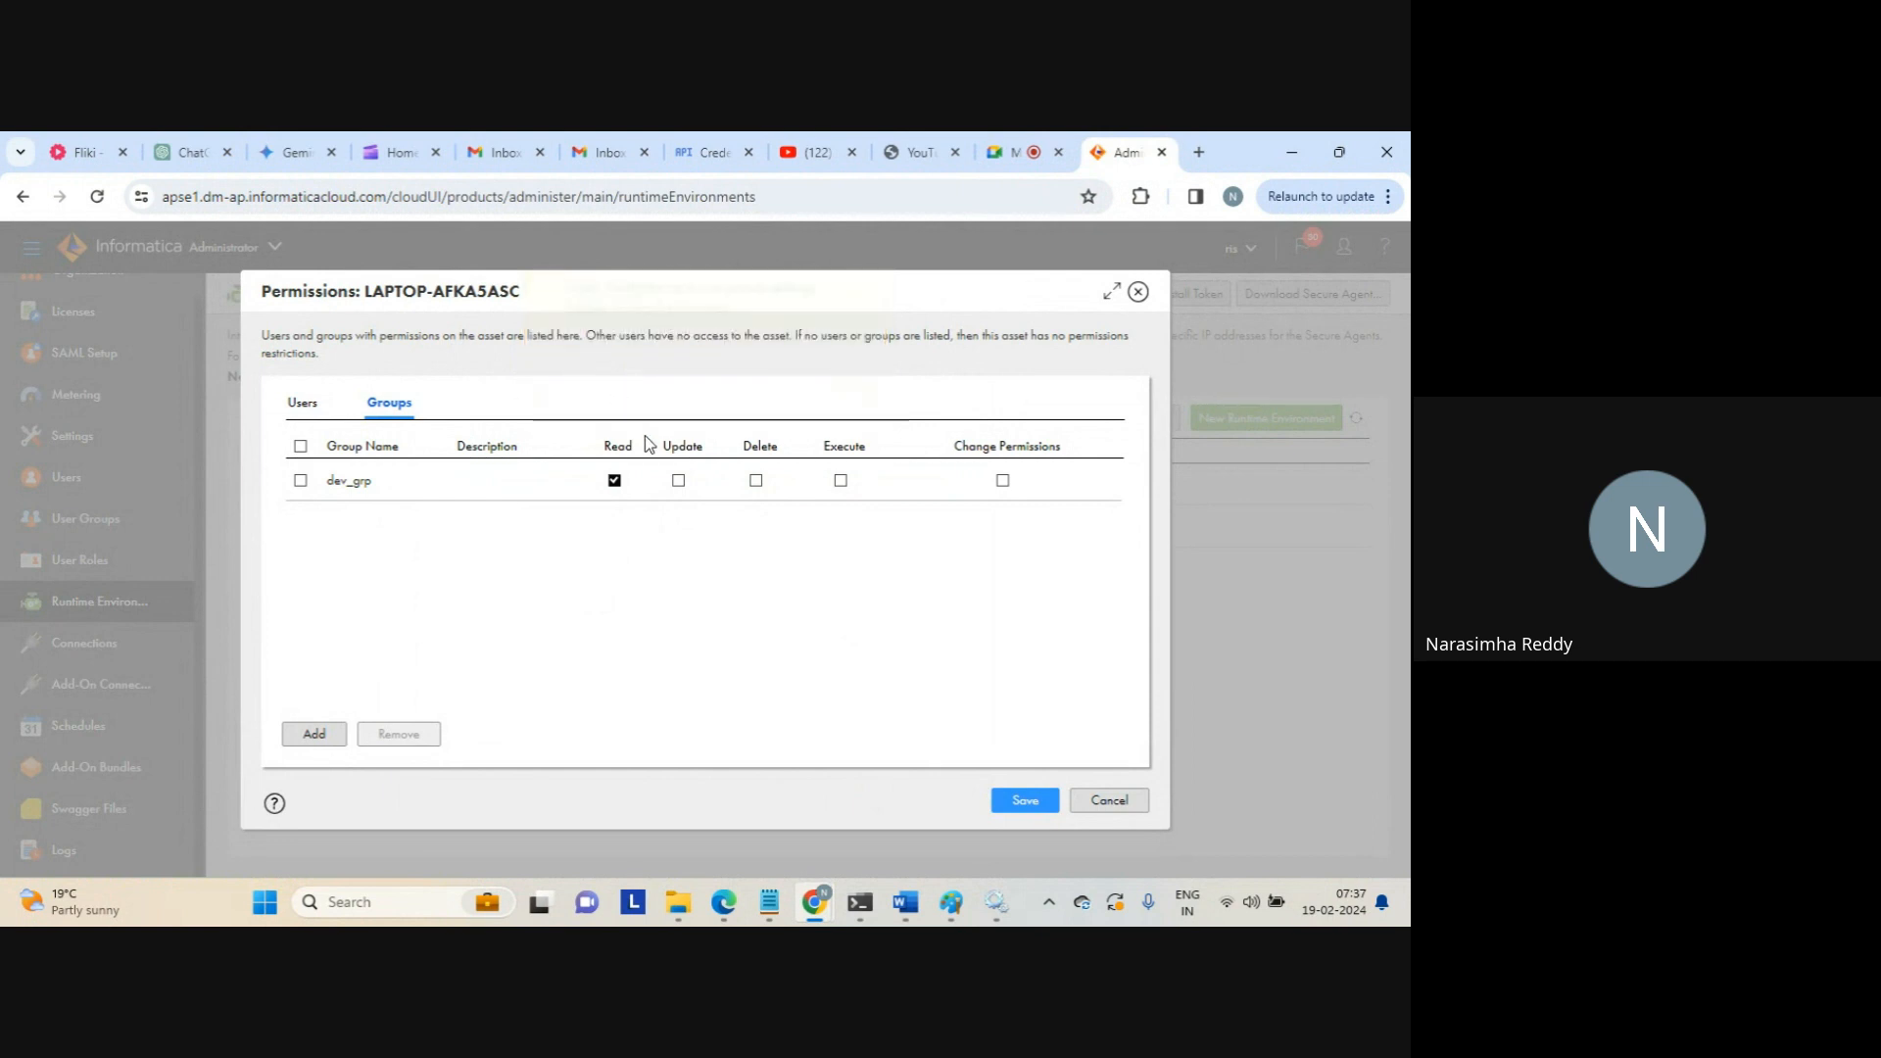
click(679, 481)
click(756, 481)
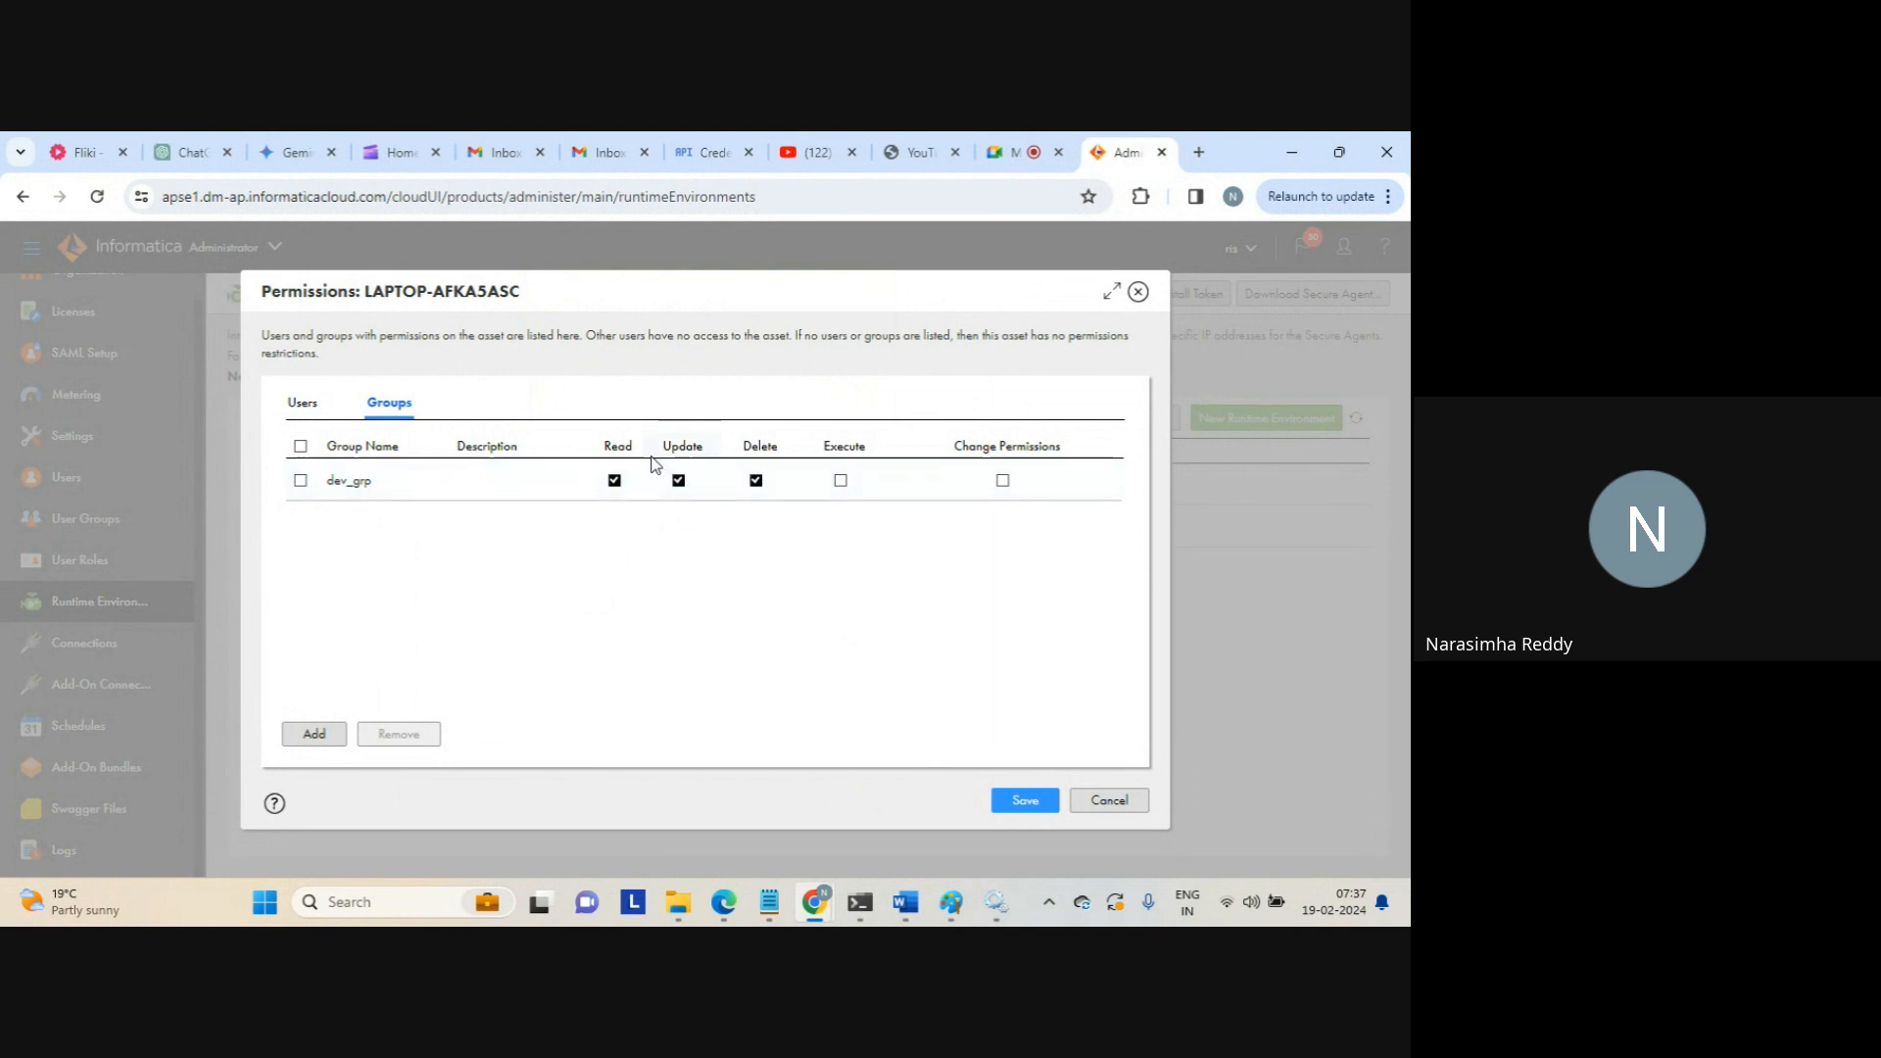
Check the dev_grp and owner user permission rows, then save the permissions
click(301, 481)
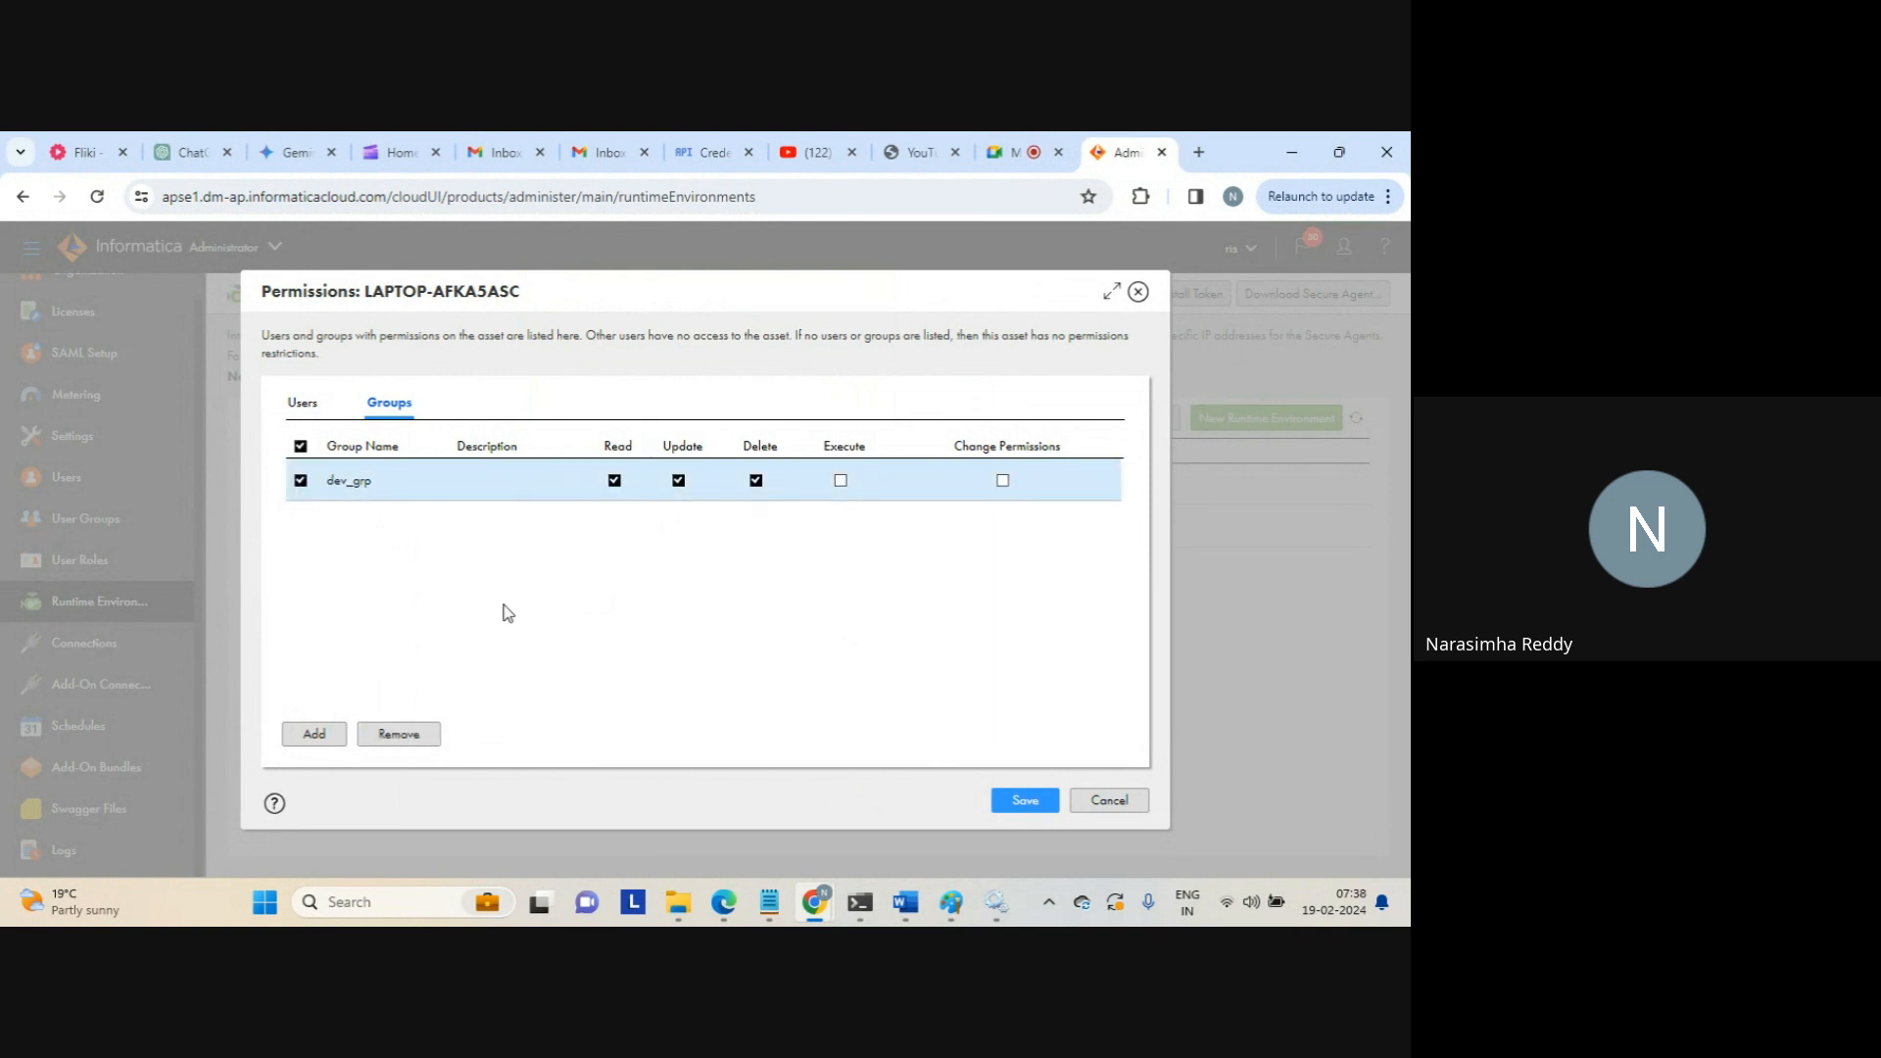
click(306, 404)
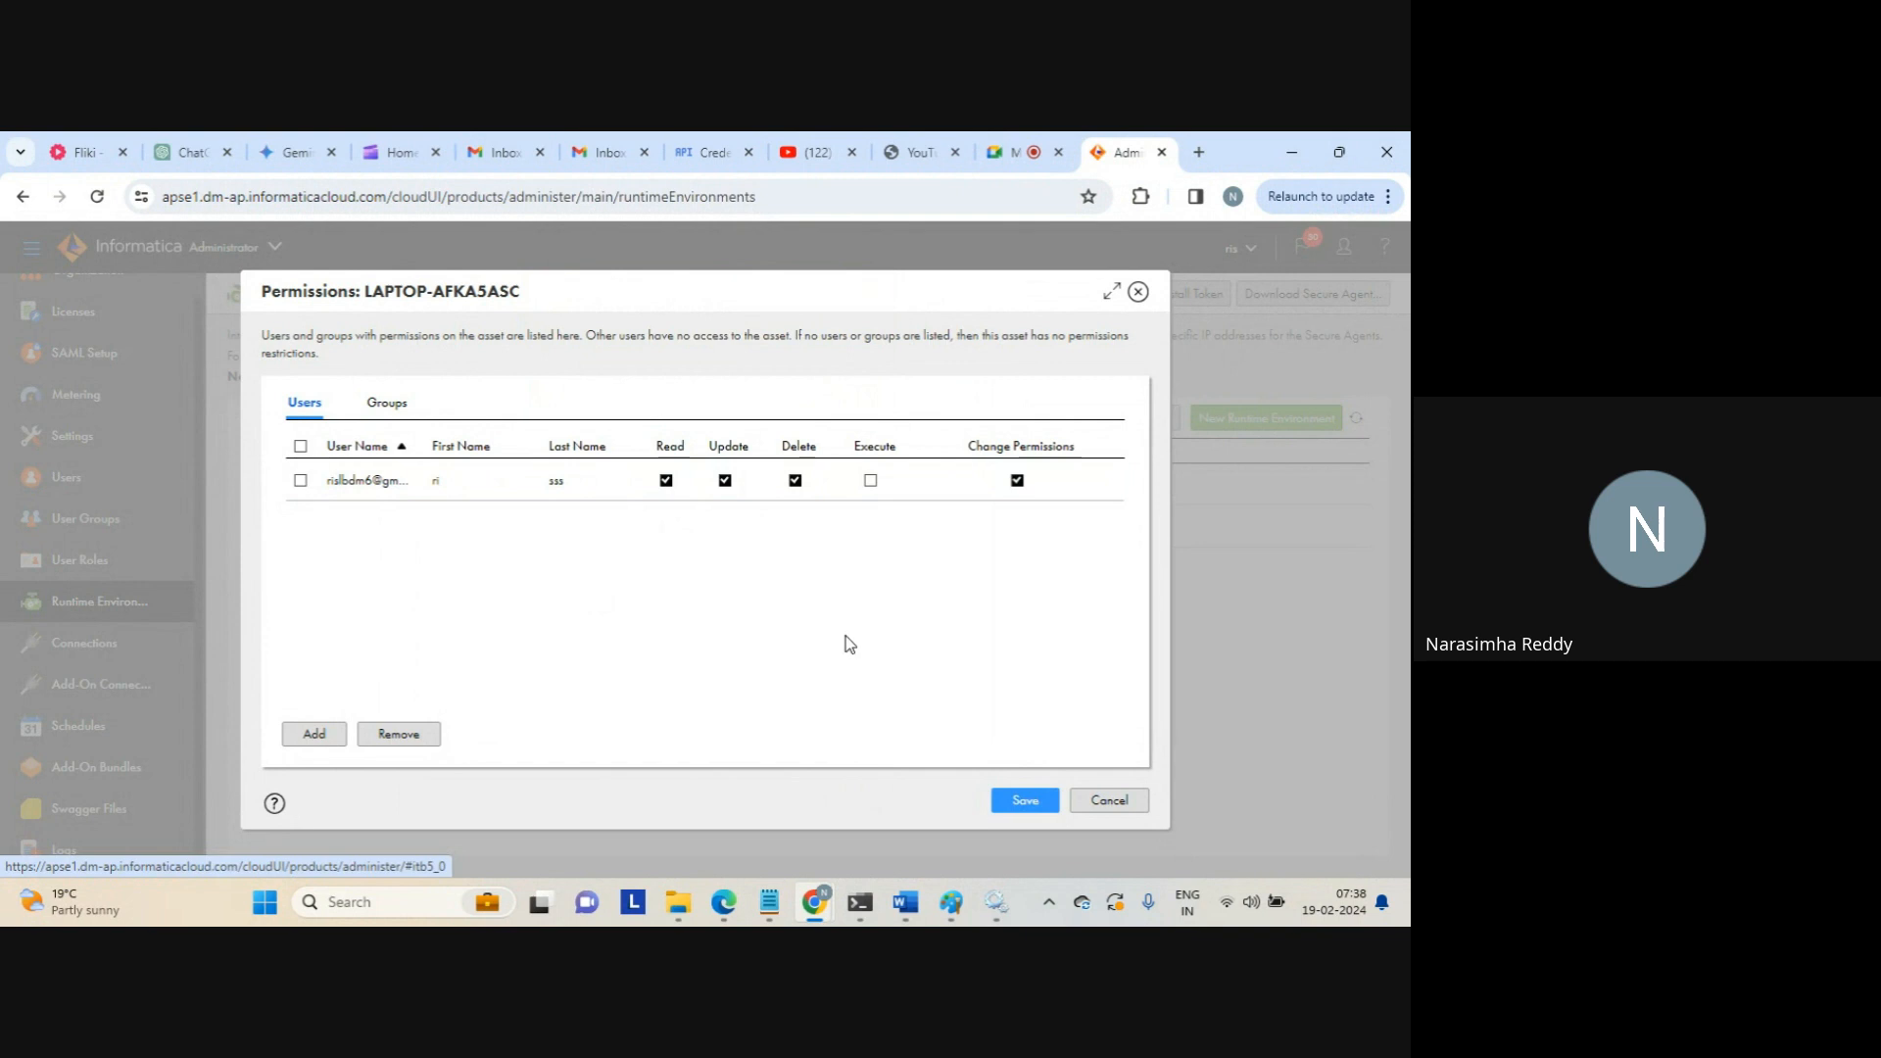
click(301, 481)
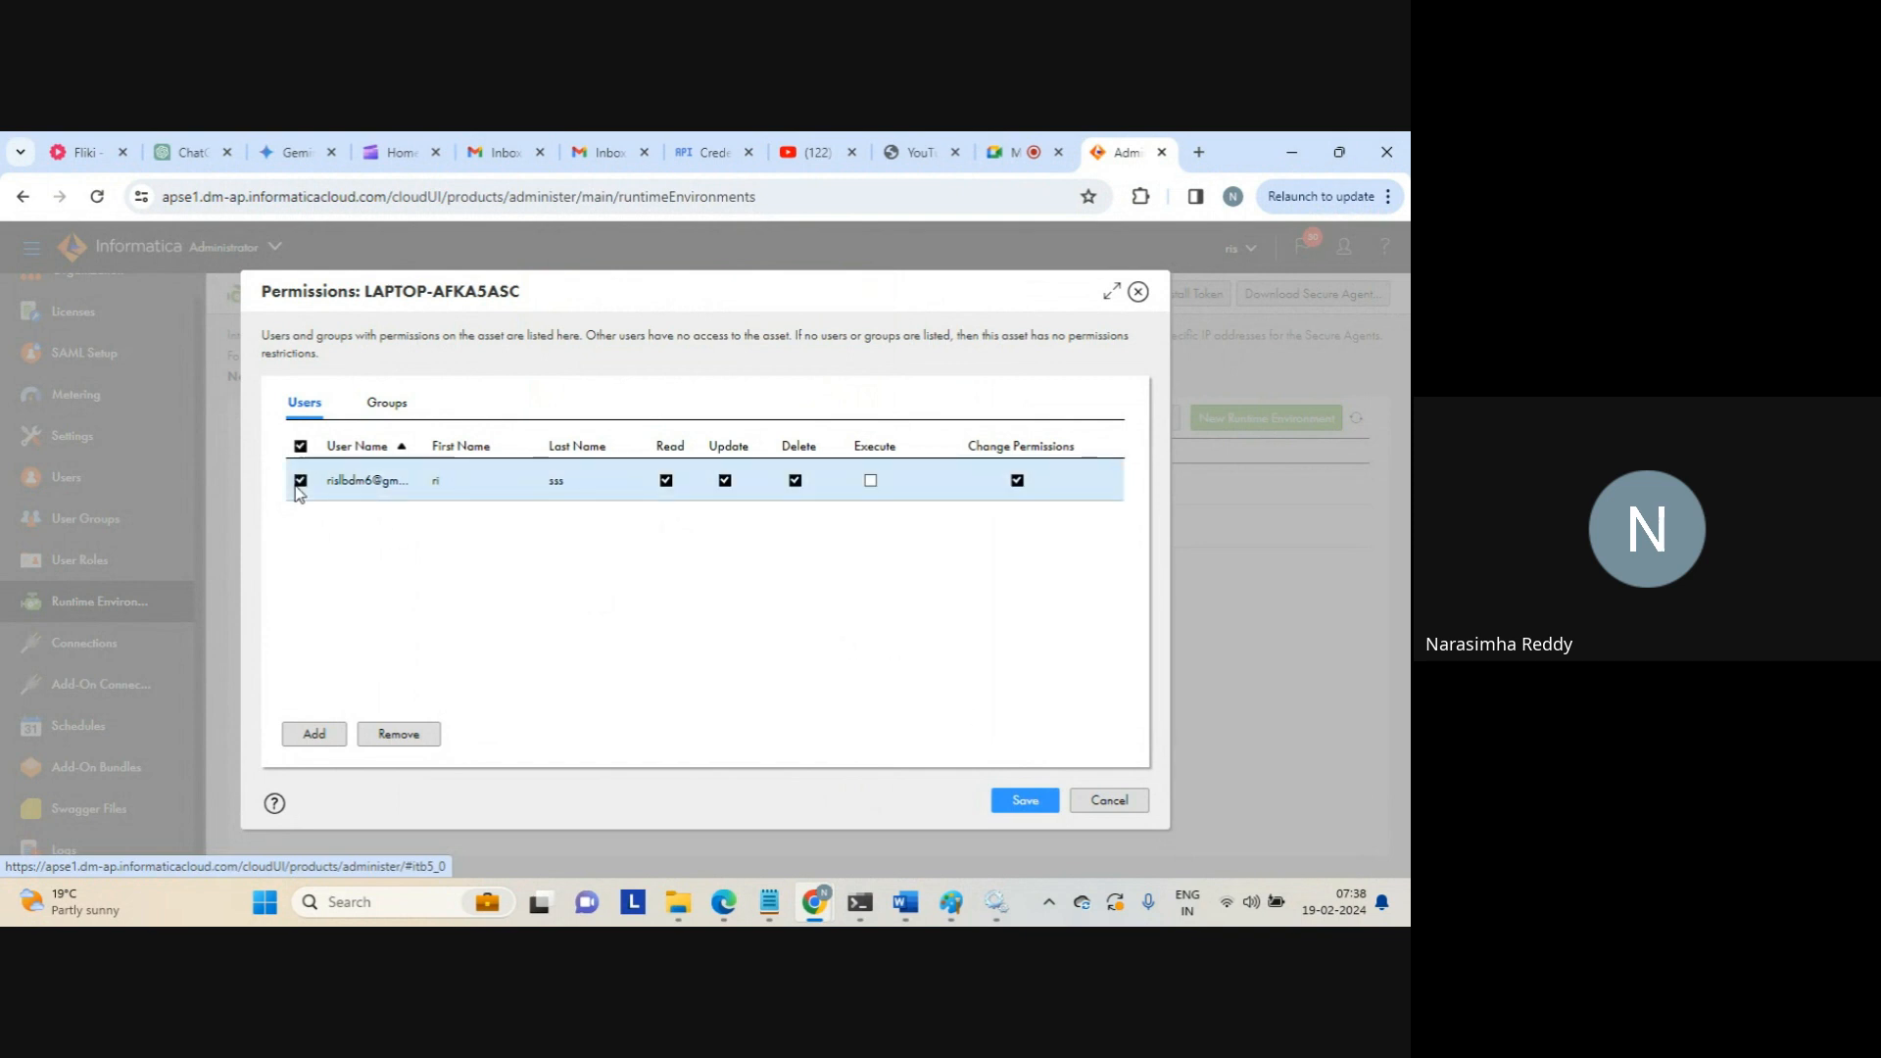
click(1024, 801)
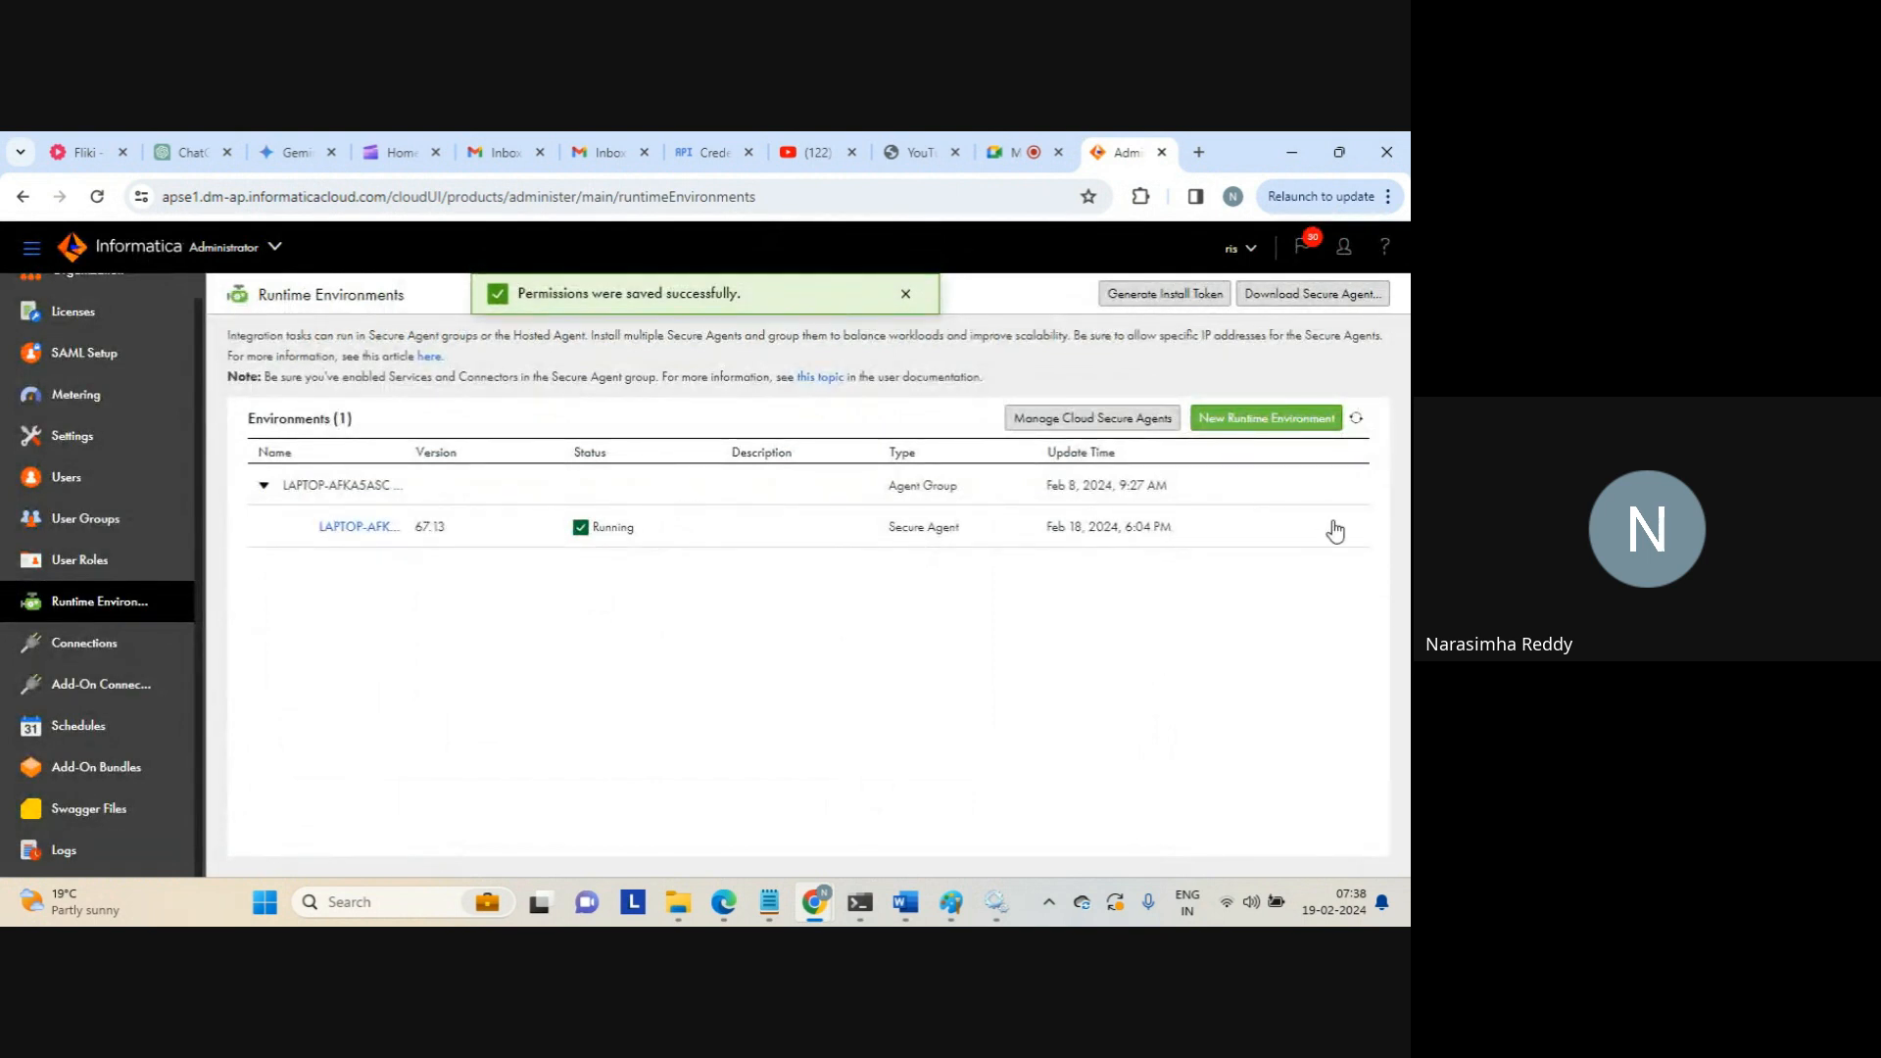
Close the agent group's menu unused and open the actions for Secure Agent 67.13
click(1342, 484)
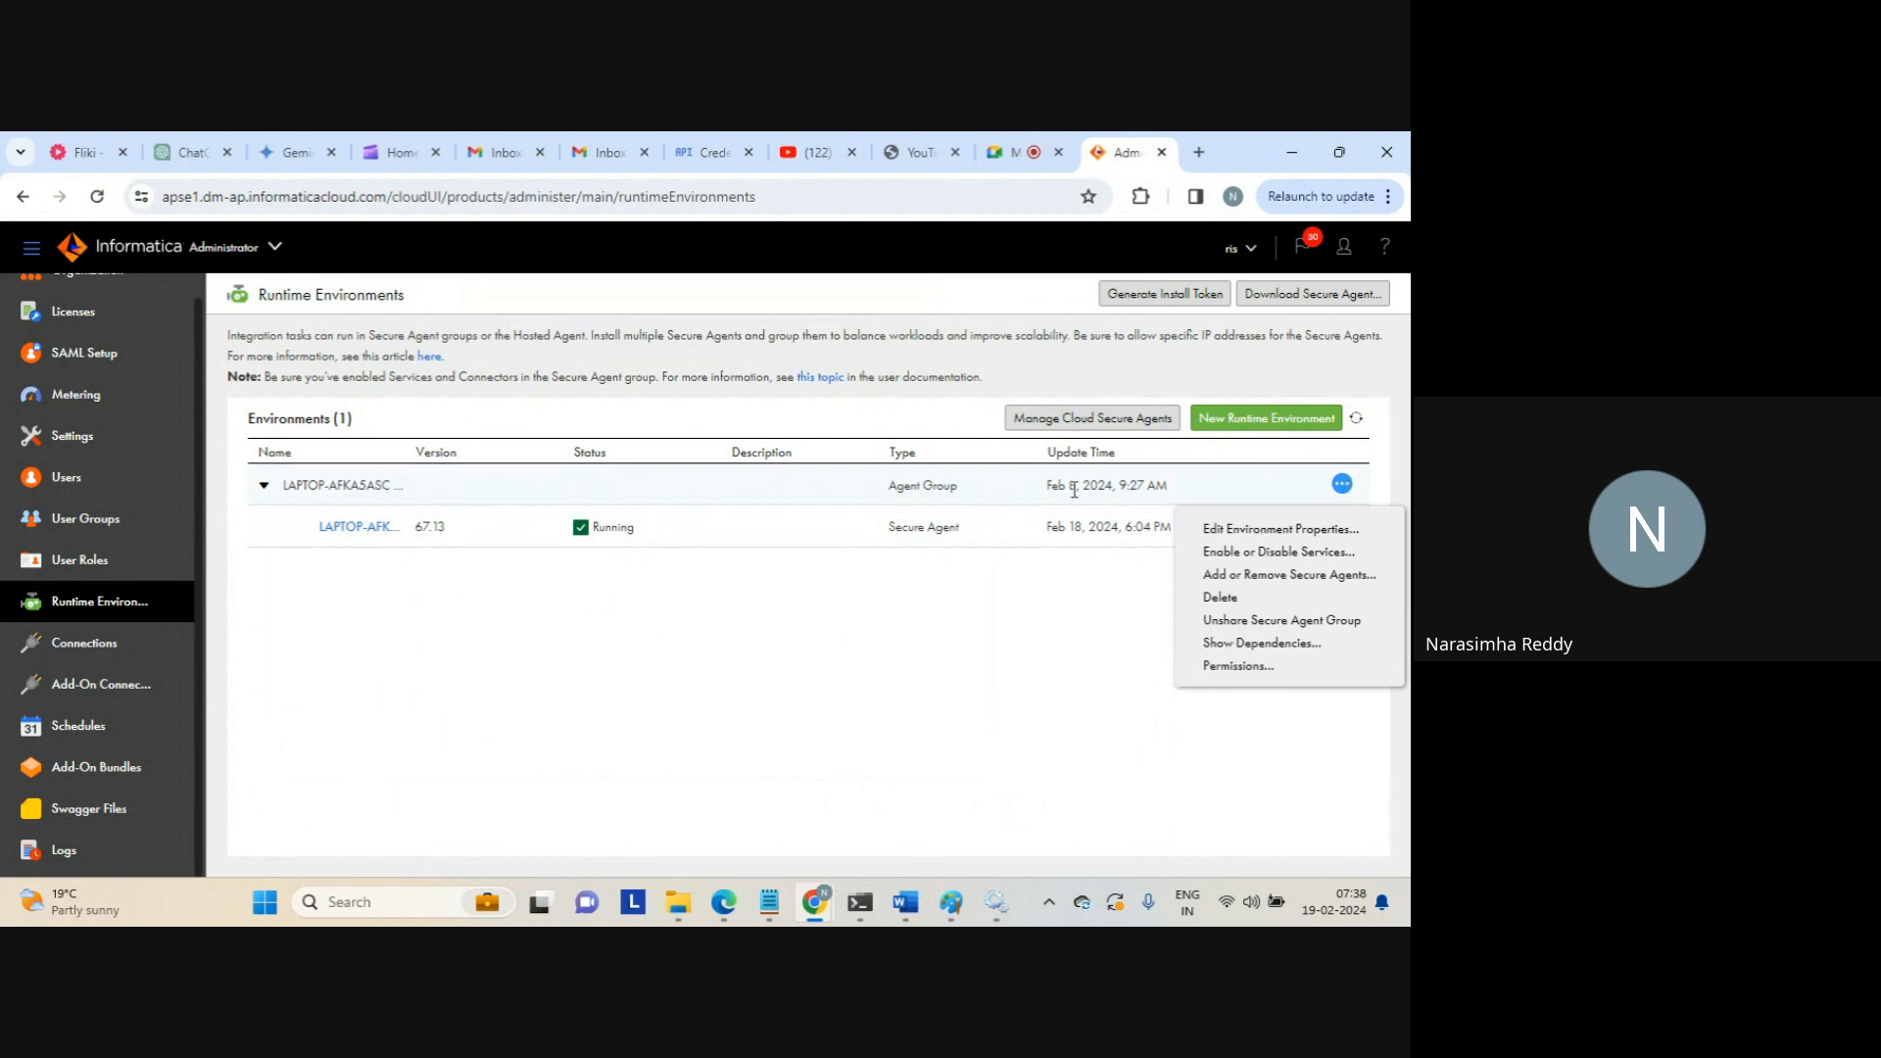
click(1144, 823)
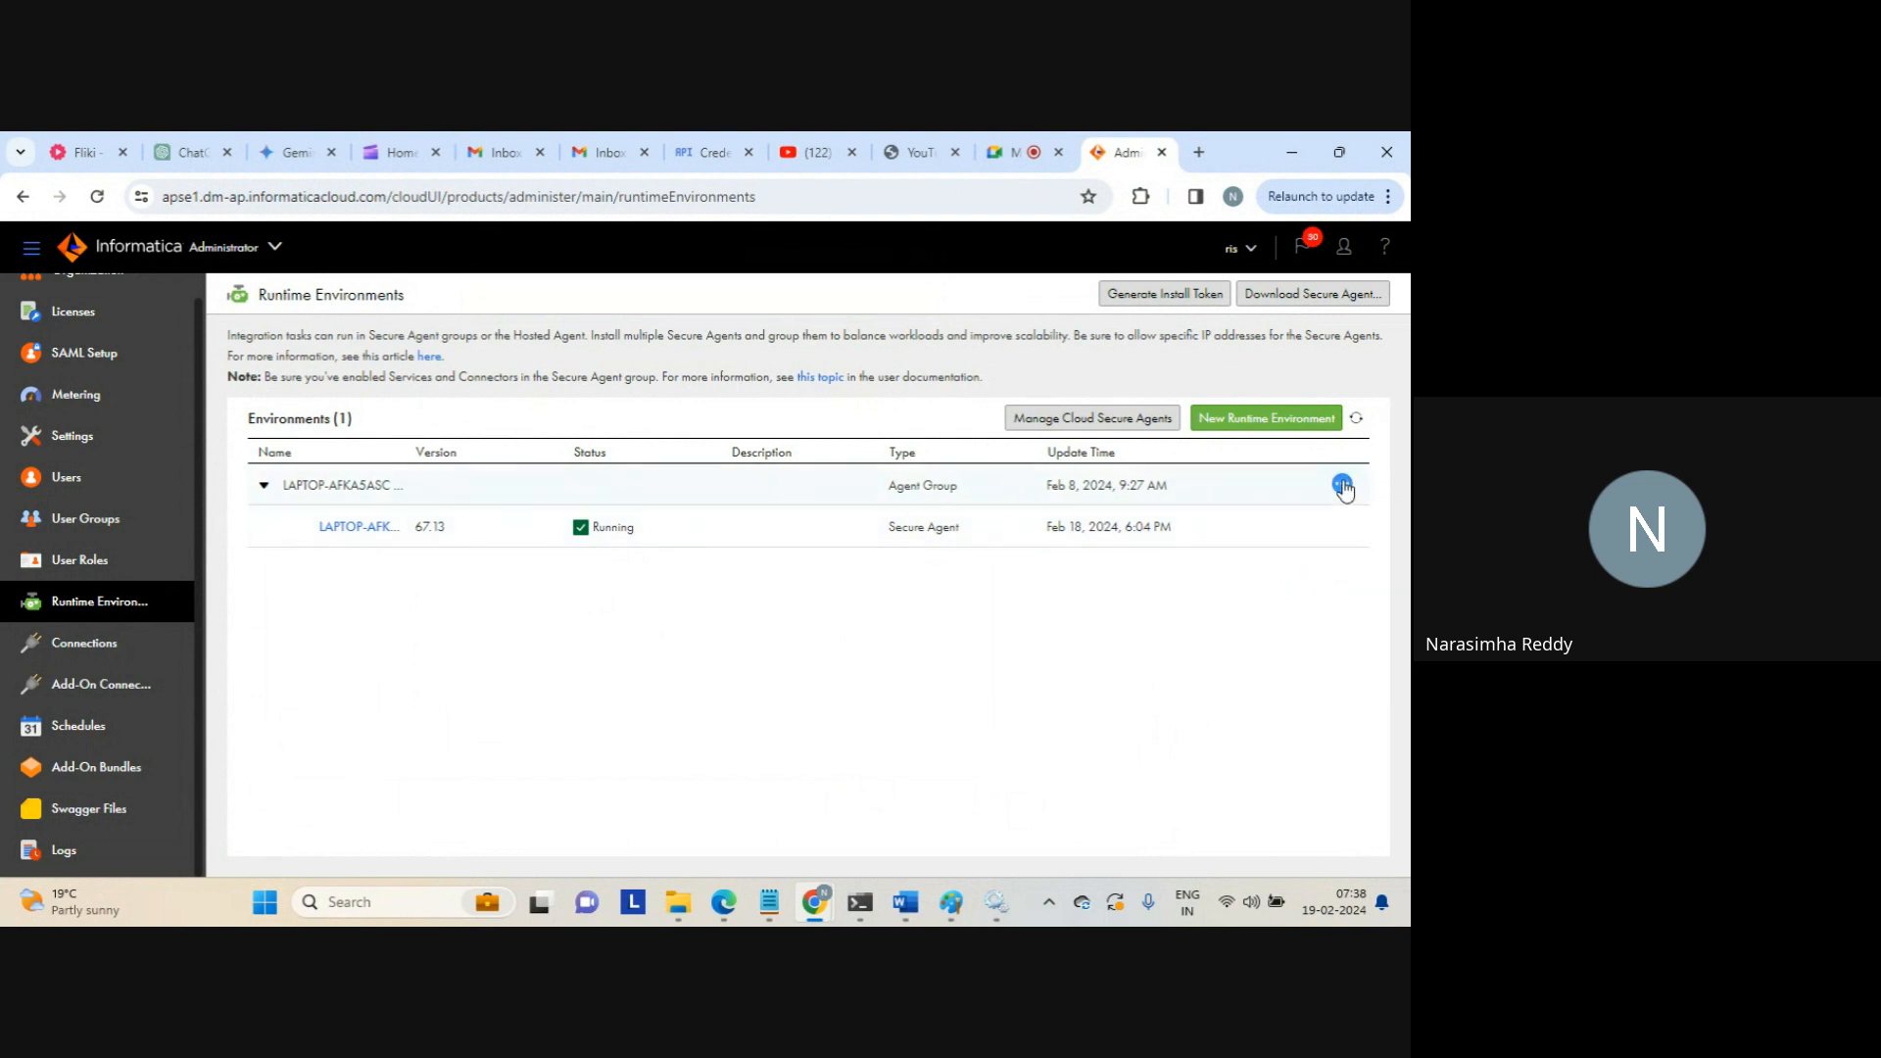
click(1340, 529)
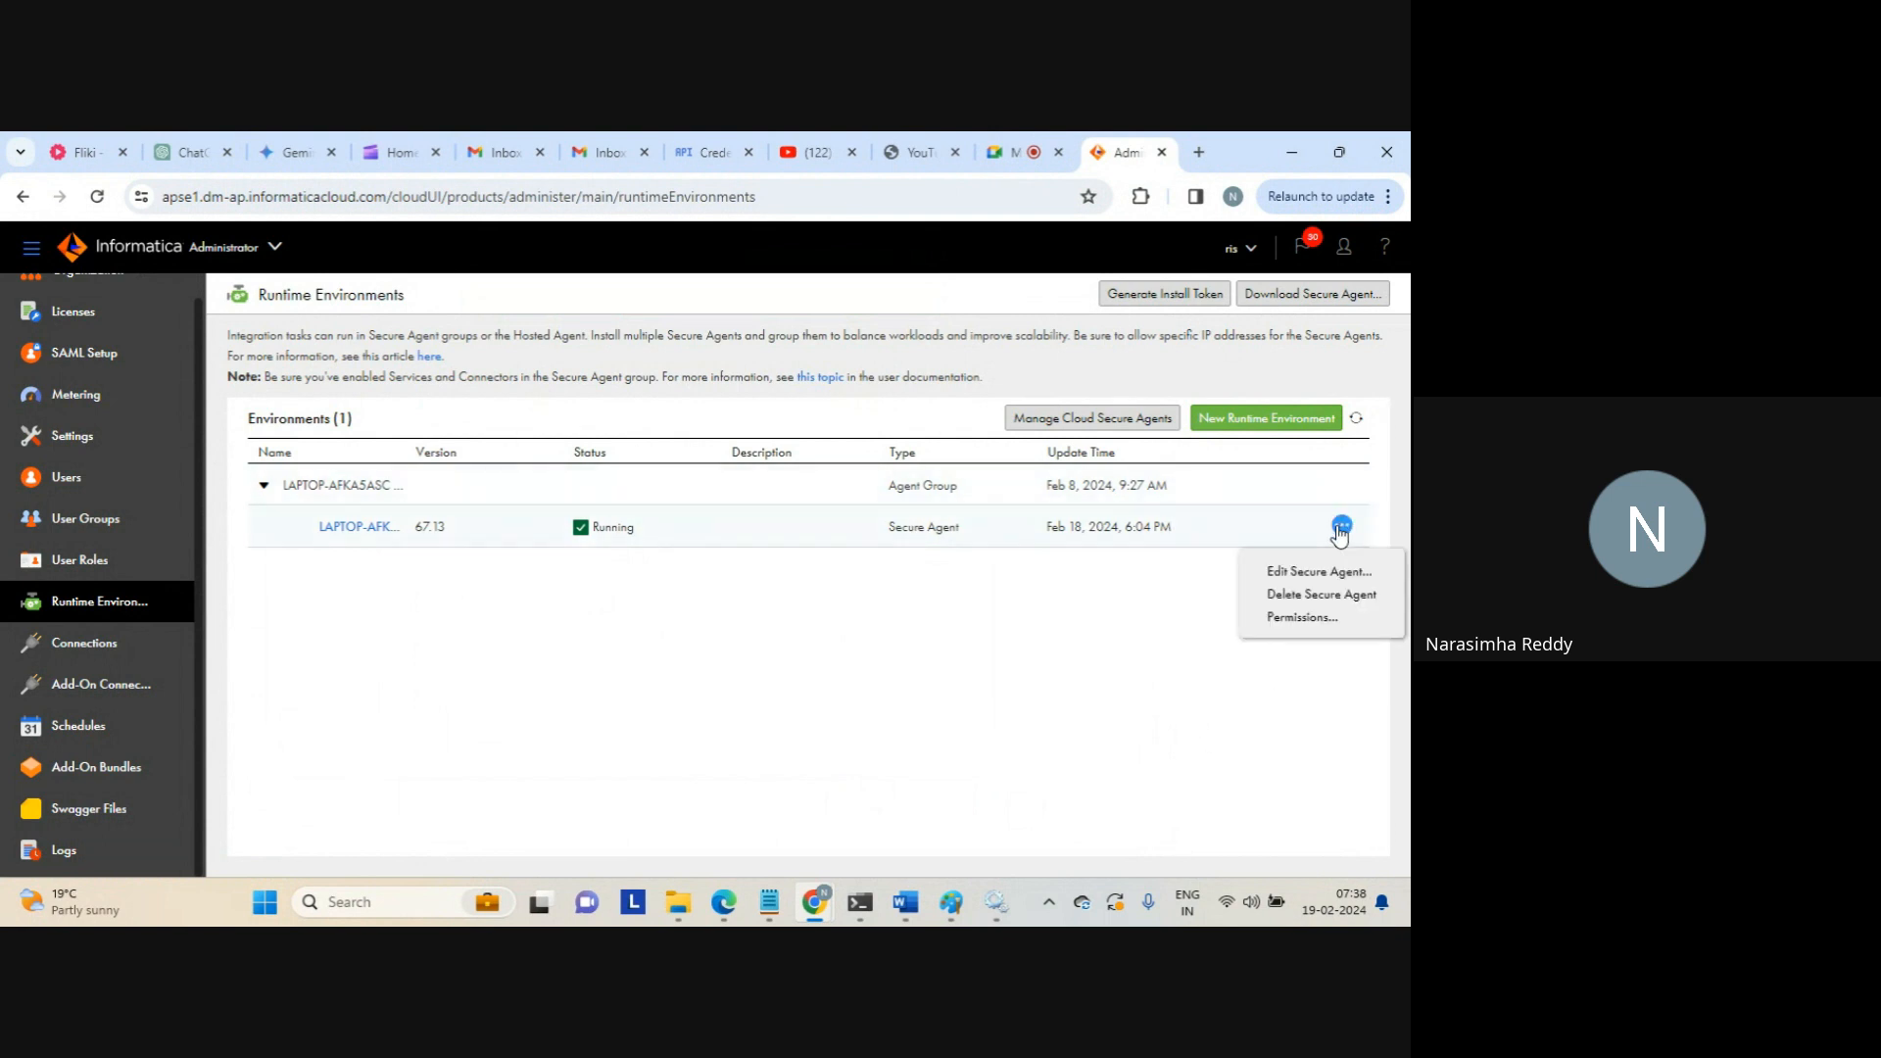
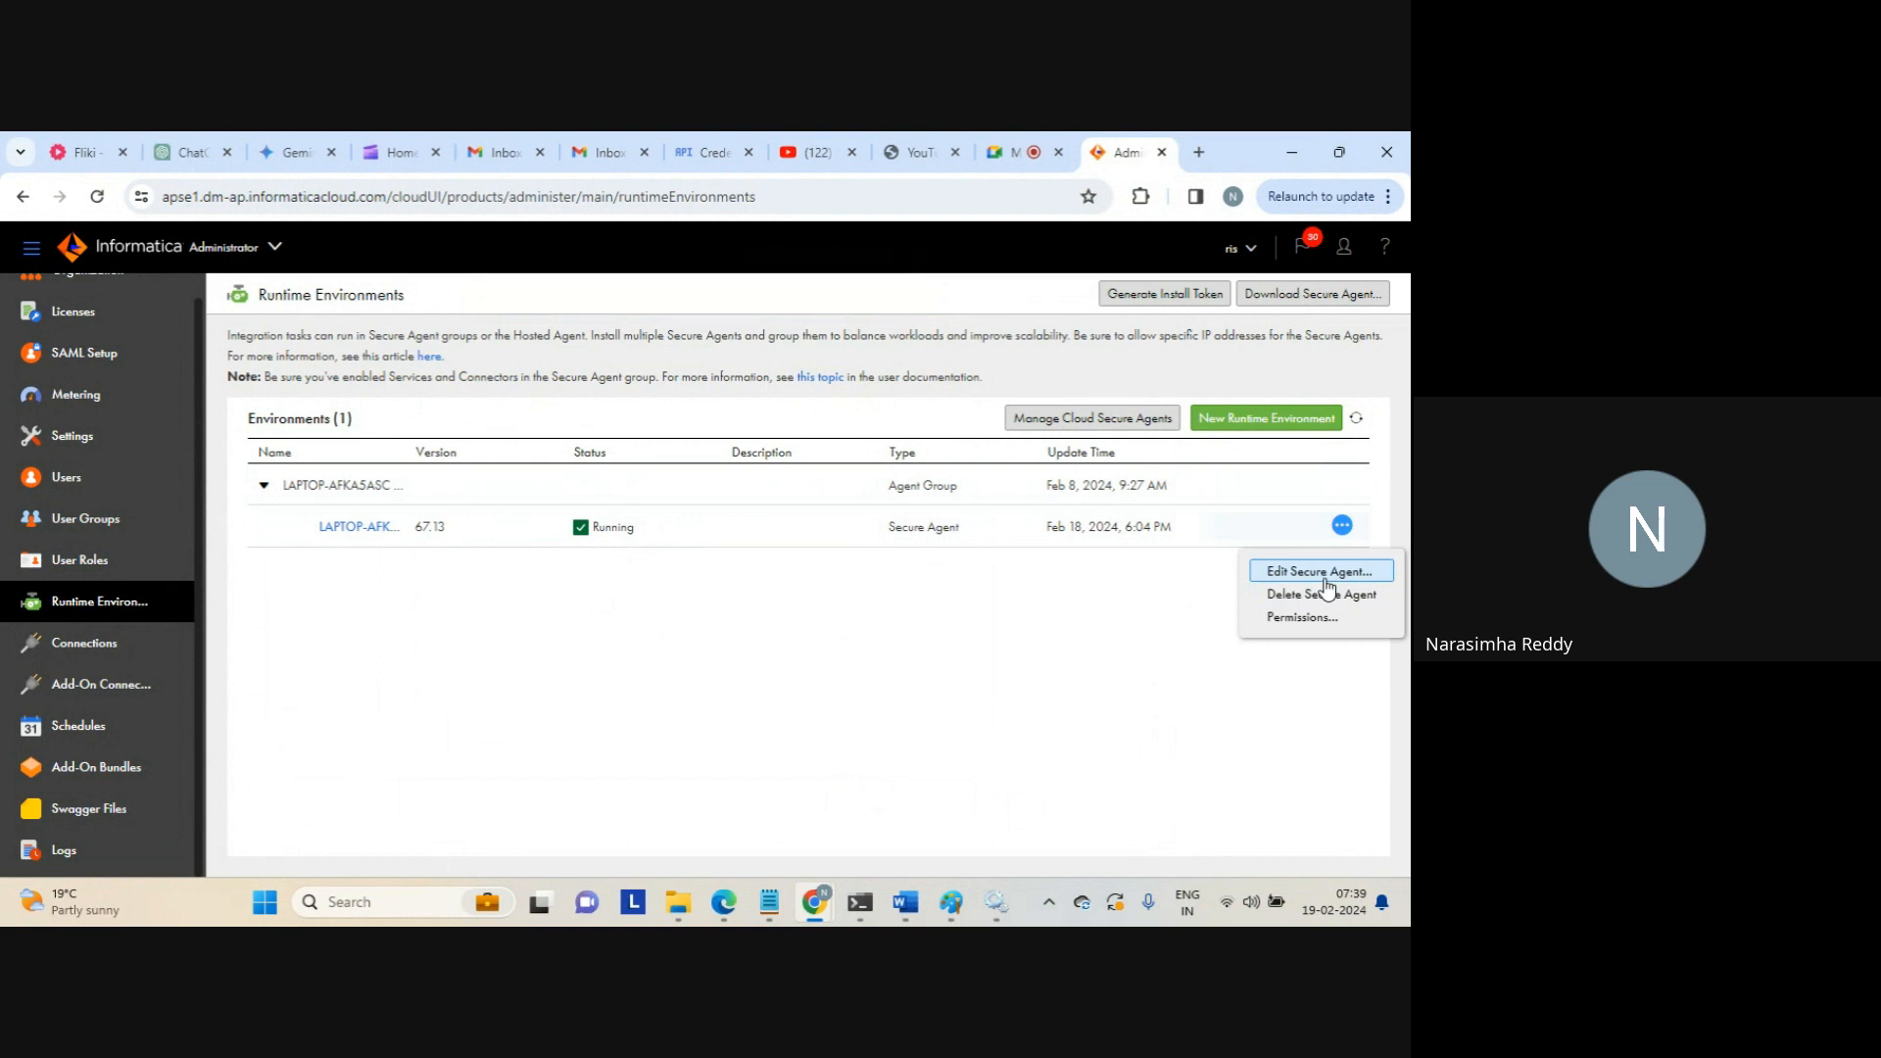
Choose Edit Secure Agent from the LAPTOP-AFKA5ASC agent's actions menu
click(1325, 578)
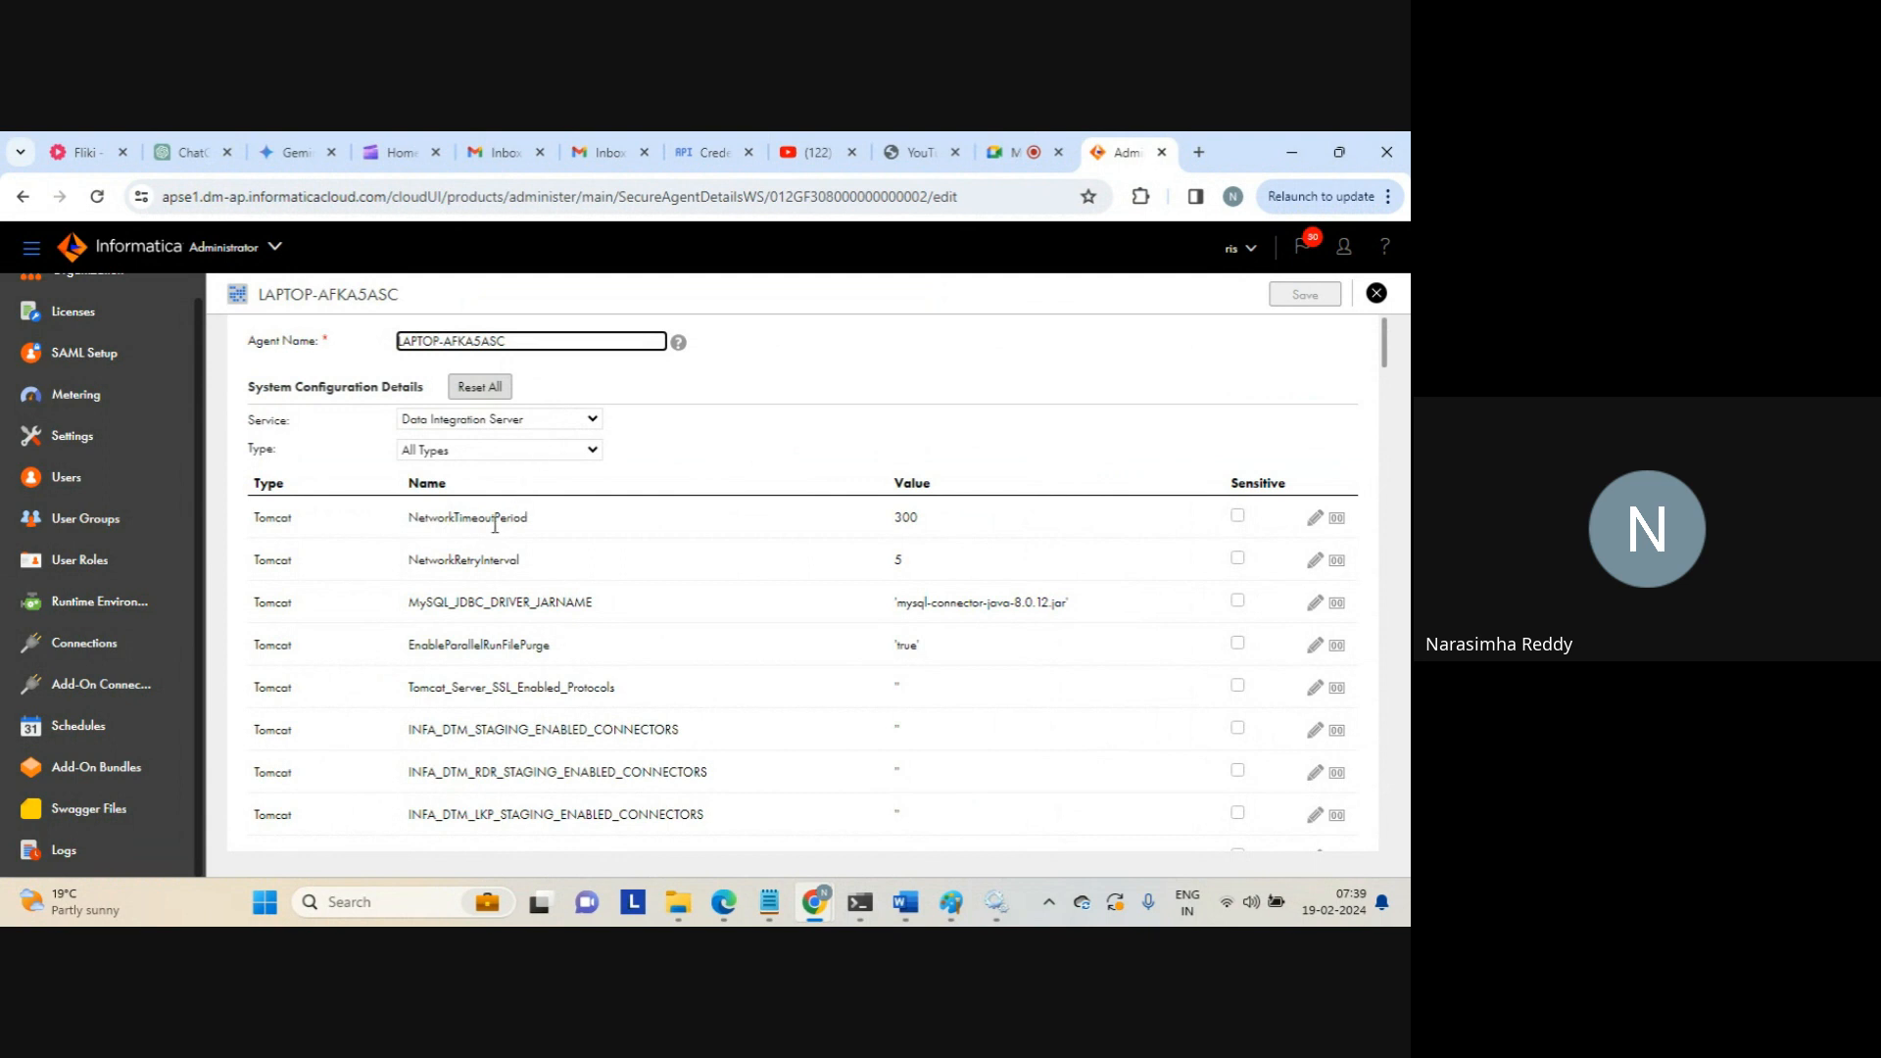
Filter the system configuration details to the DTM type
click(517, 451)
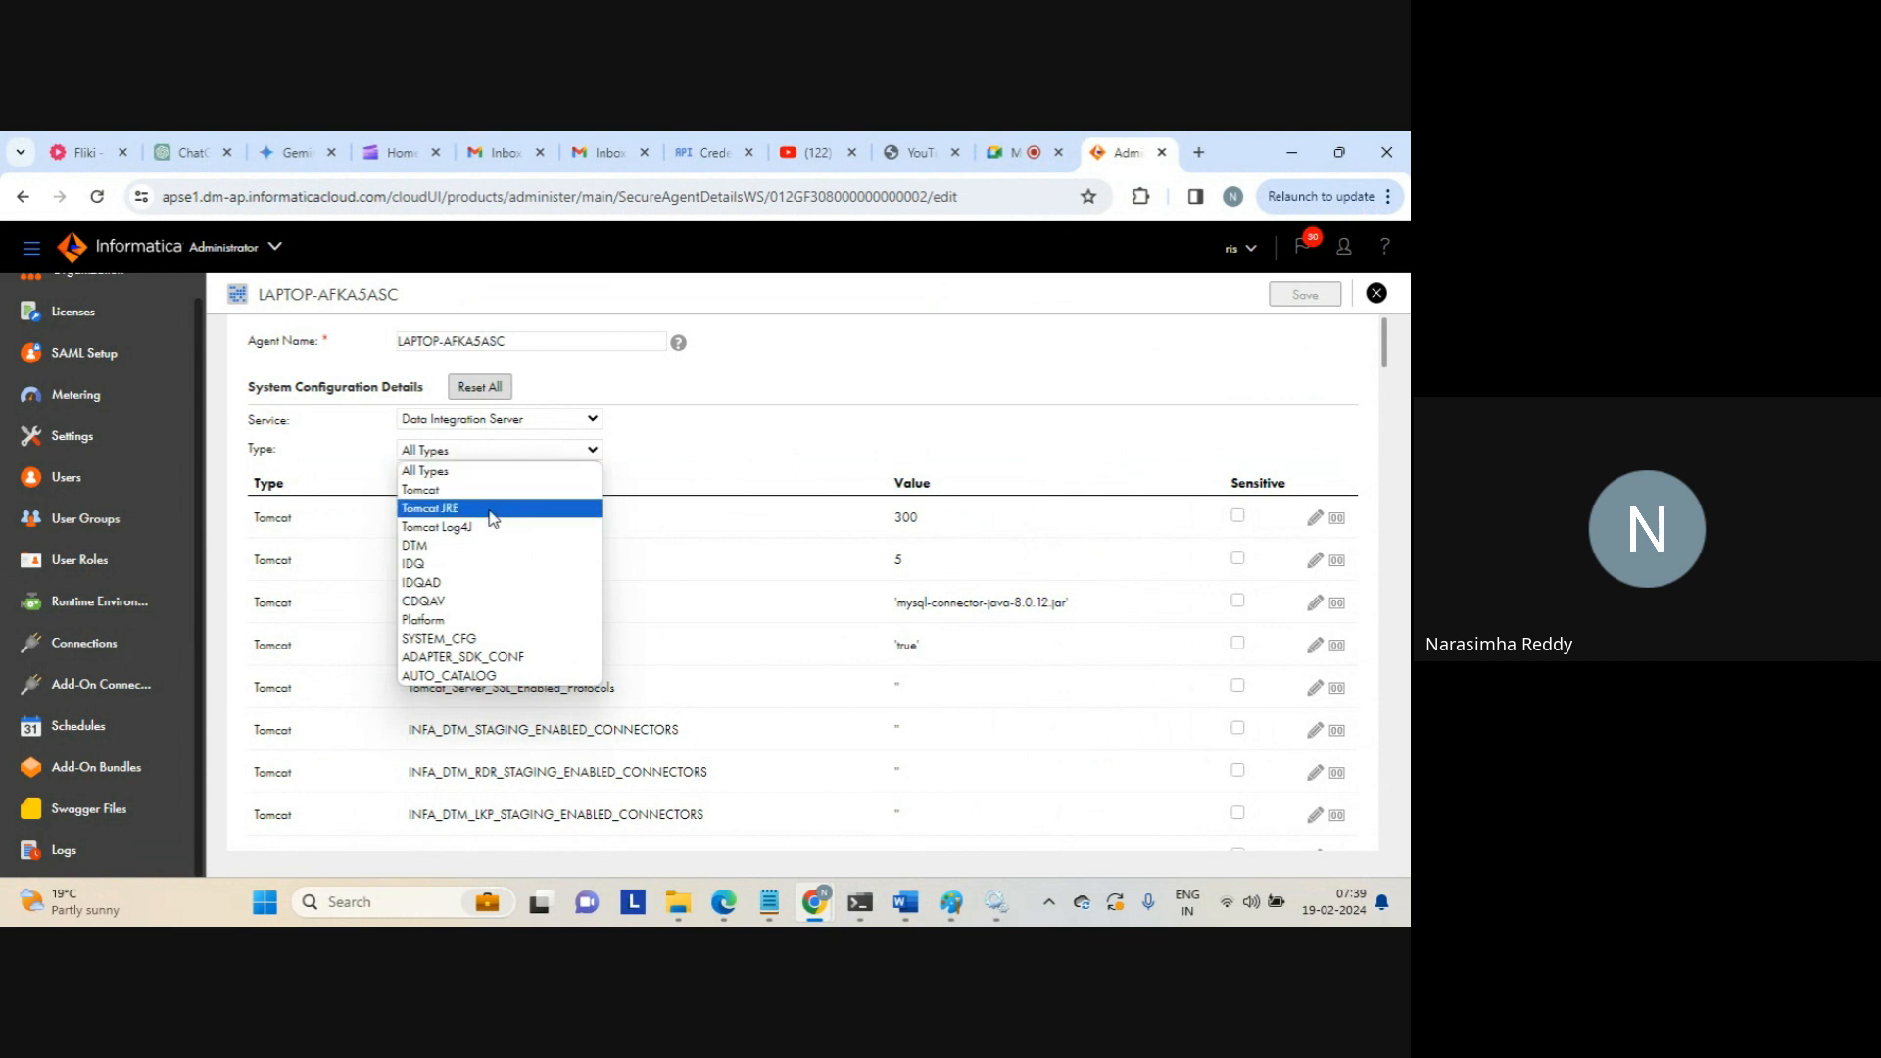
click(484, 545)
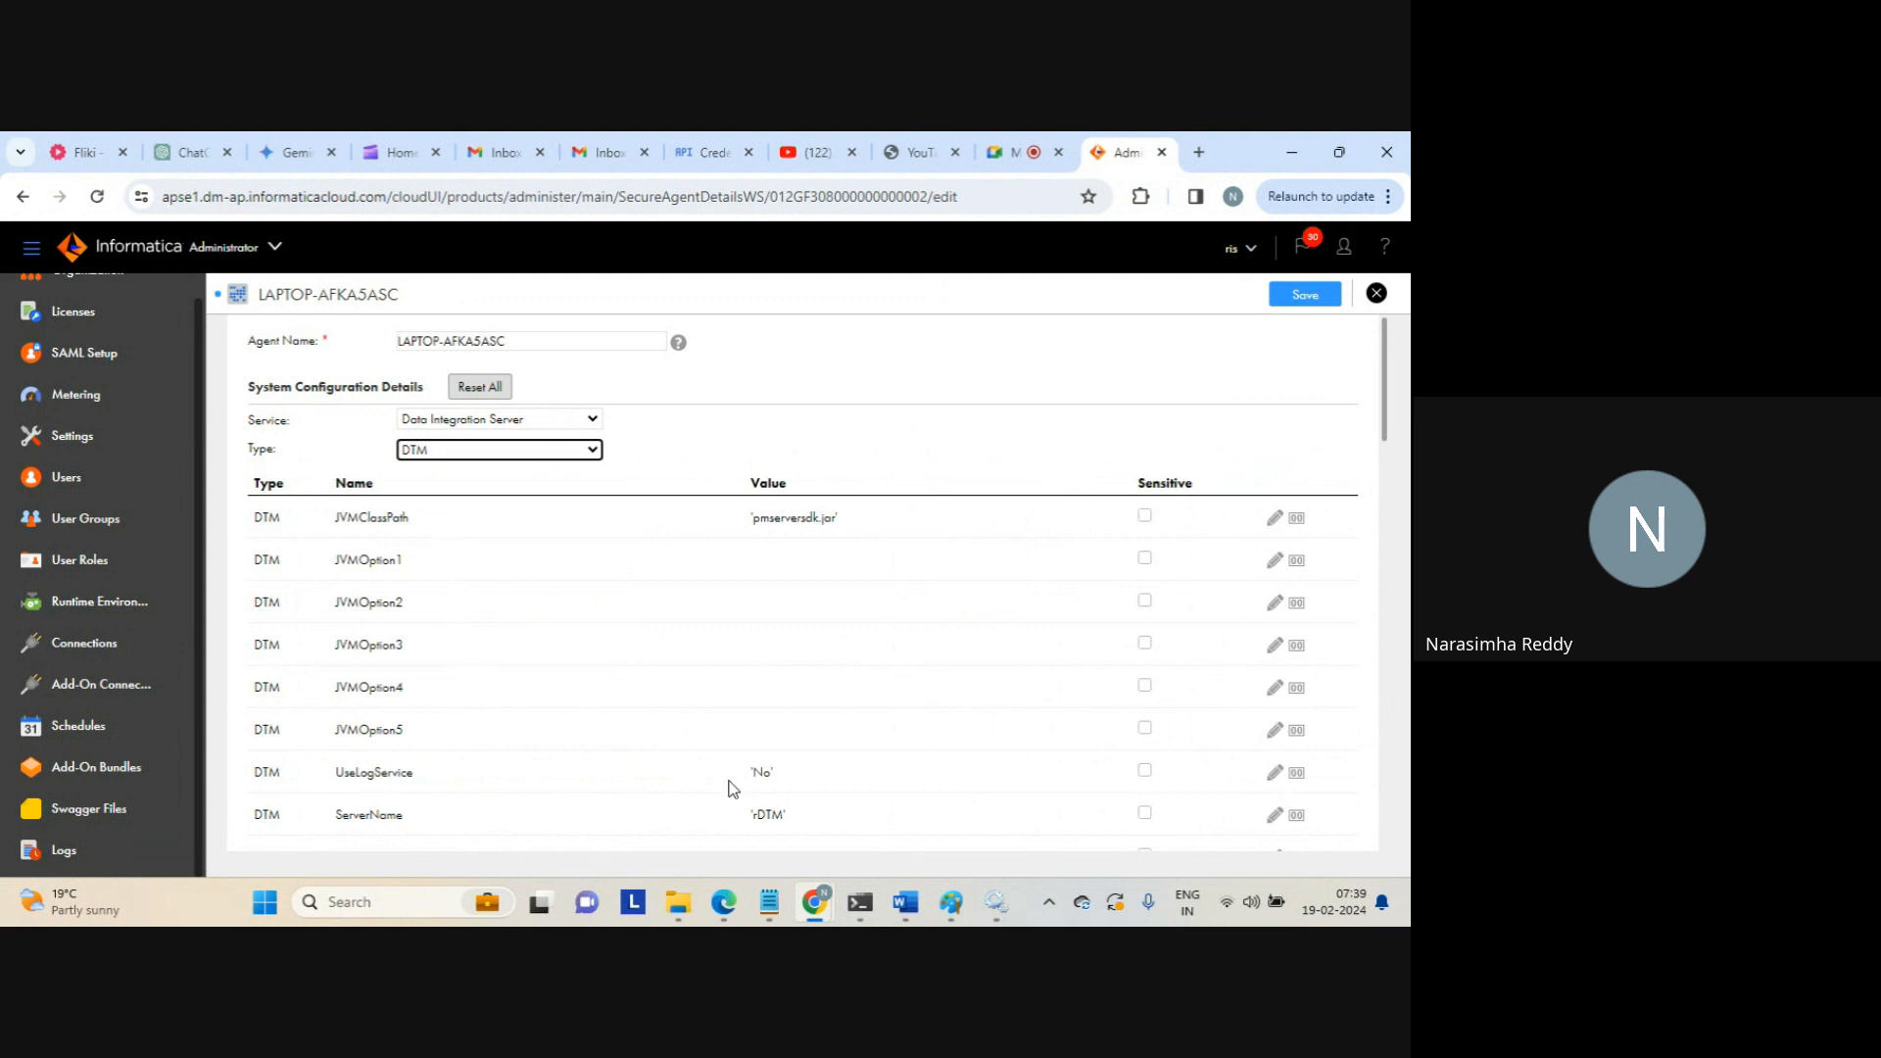
scroll(1383, 456, down, 2)
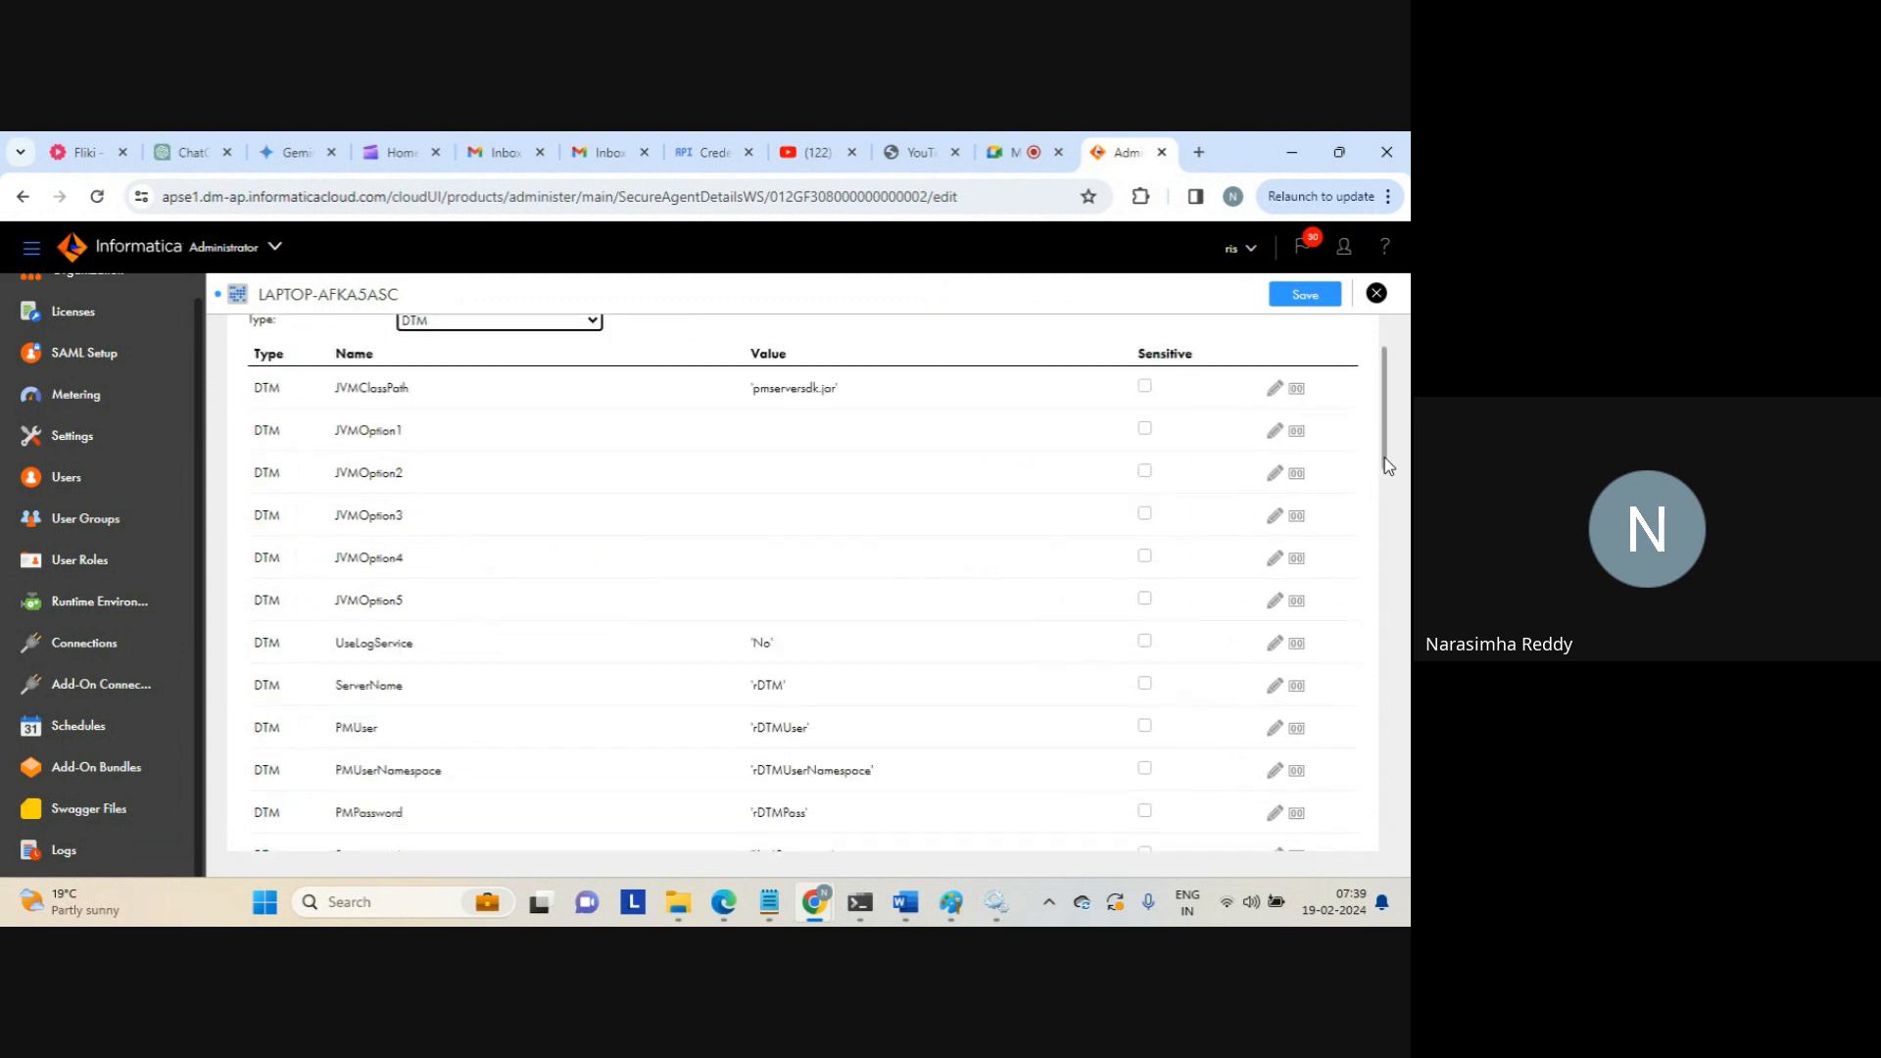
drag(1384, 456, 1385, 485)
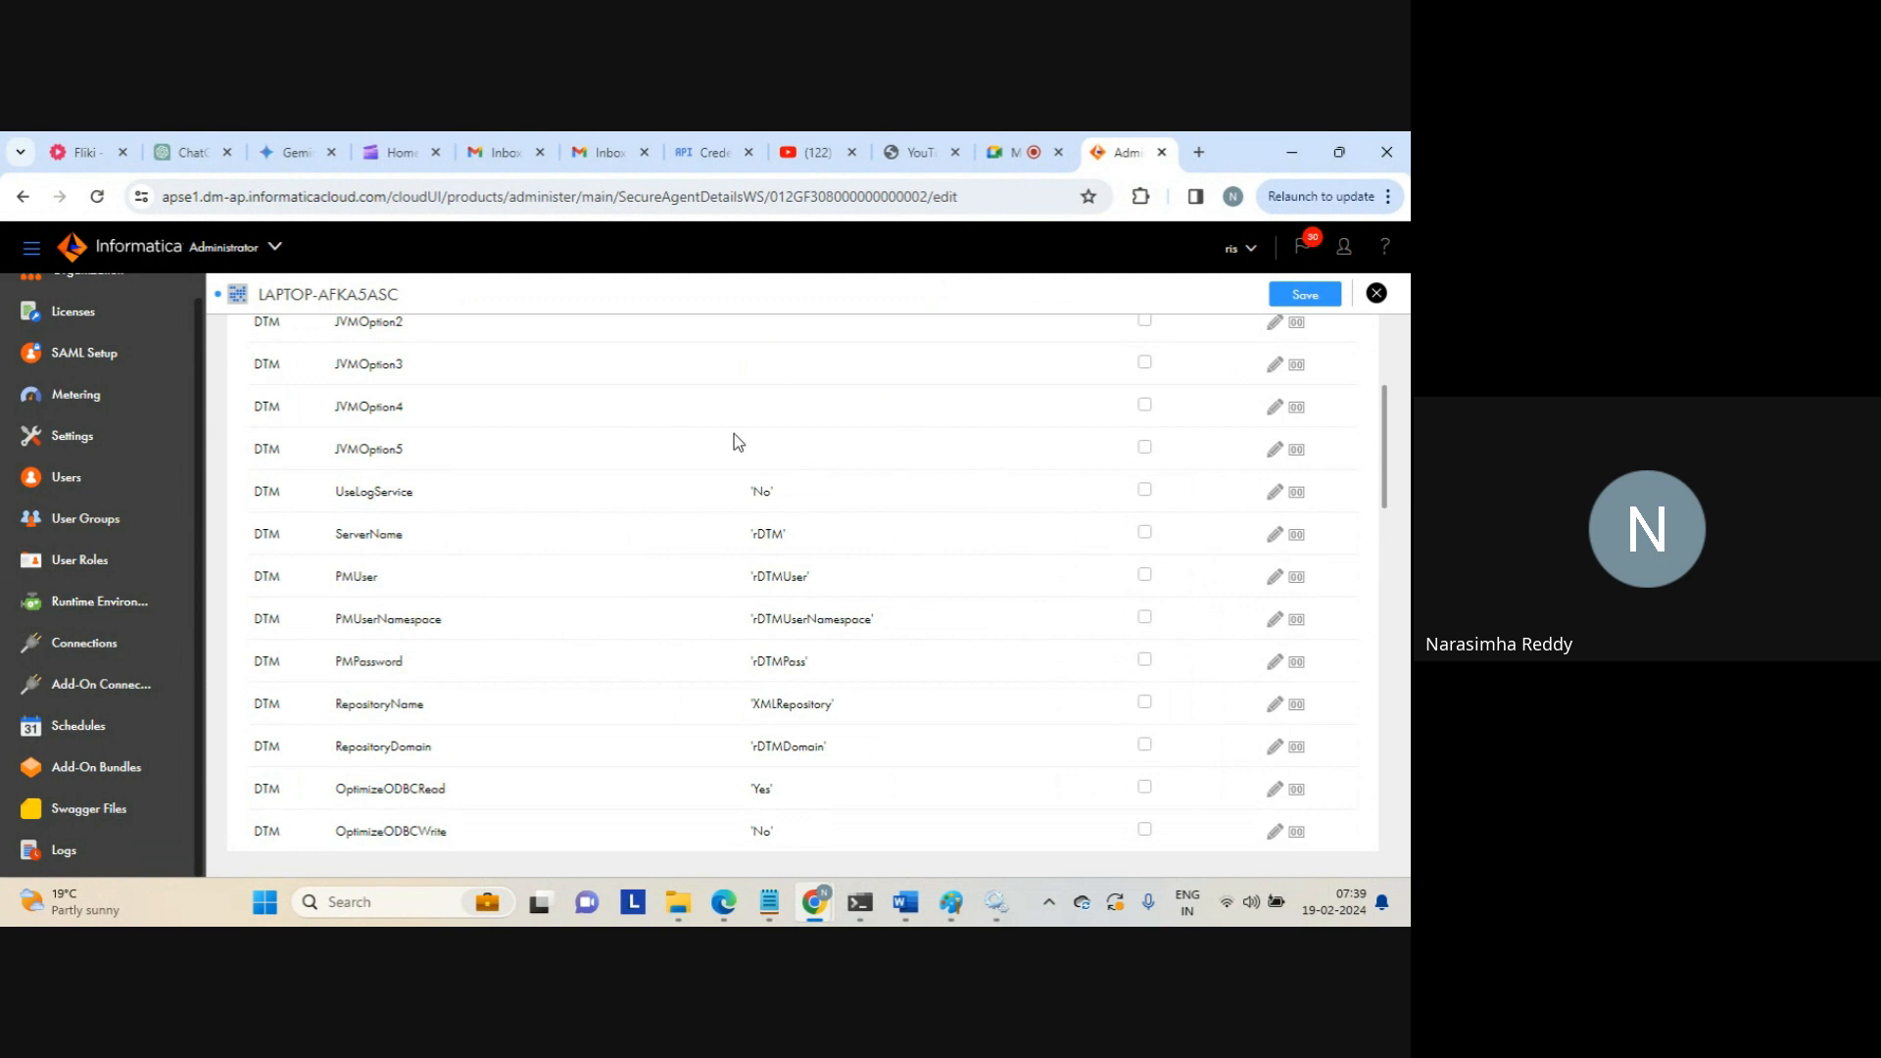
Point out DTM values: ServerName rDTM, PMUser, PMUserNamespace, PMPassword and DataMovementMode UNICODE
double_click(773, 536)
double_click(789, 578)
double_click(789, 610)
double_click(790, 659)
drag(1385, 470, 1384, 520)
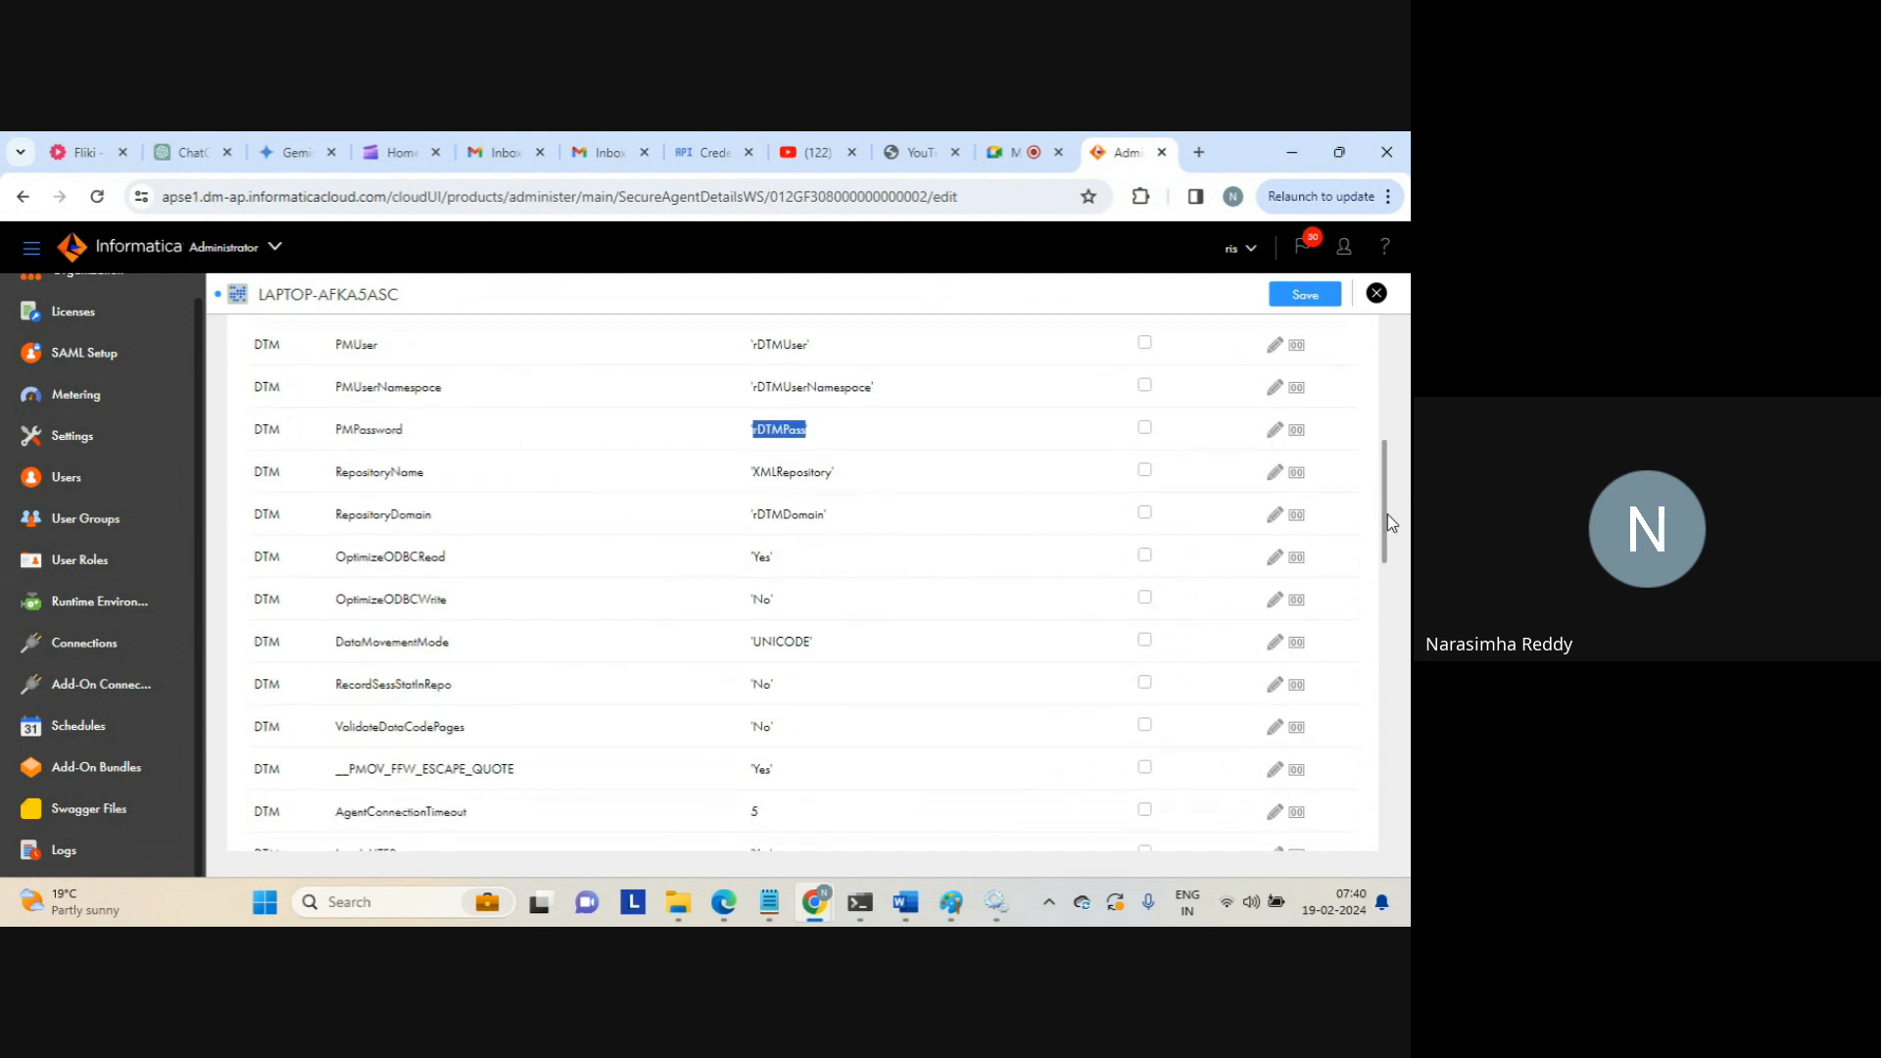
drag(1387, 514, 1383, 573)
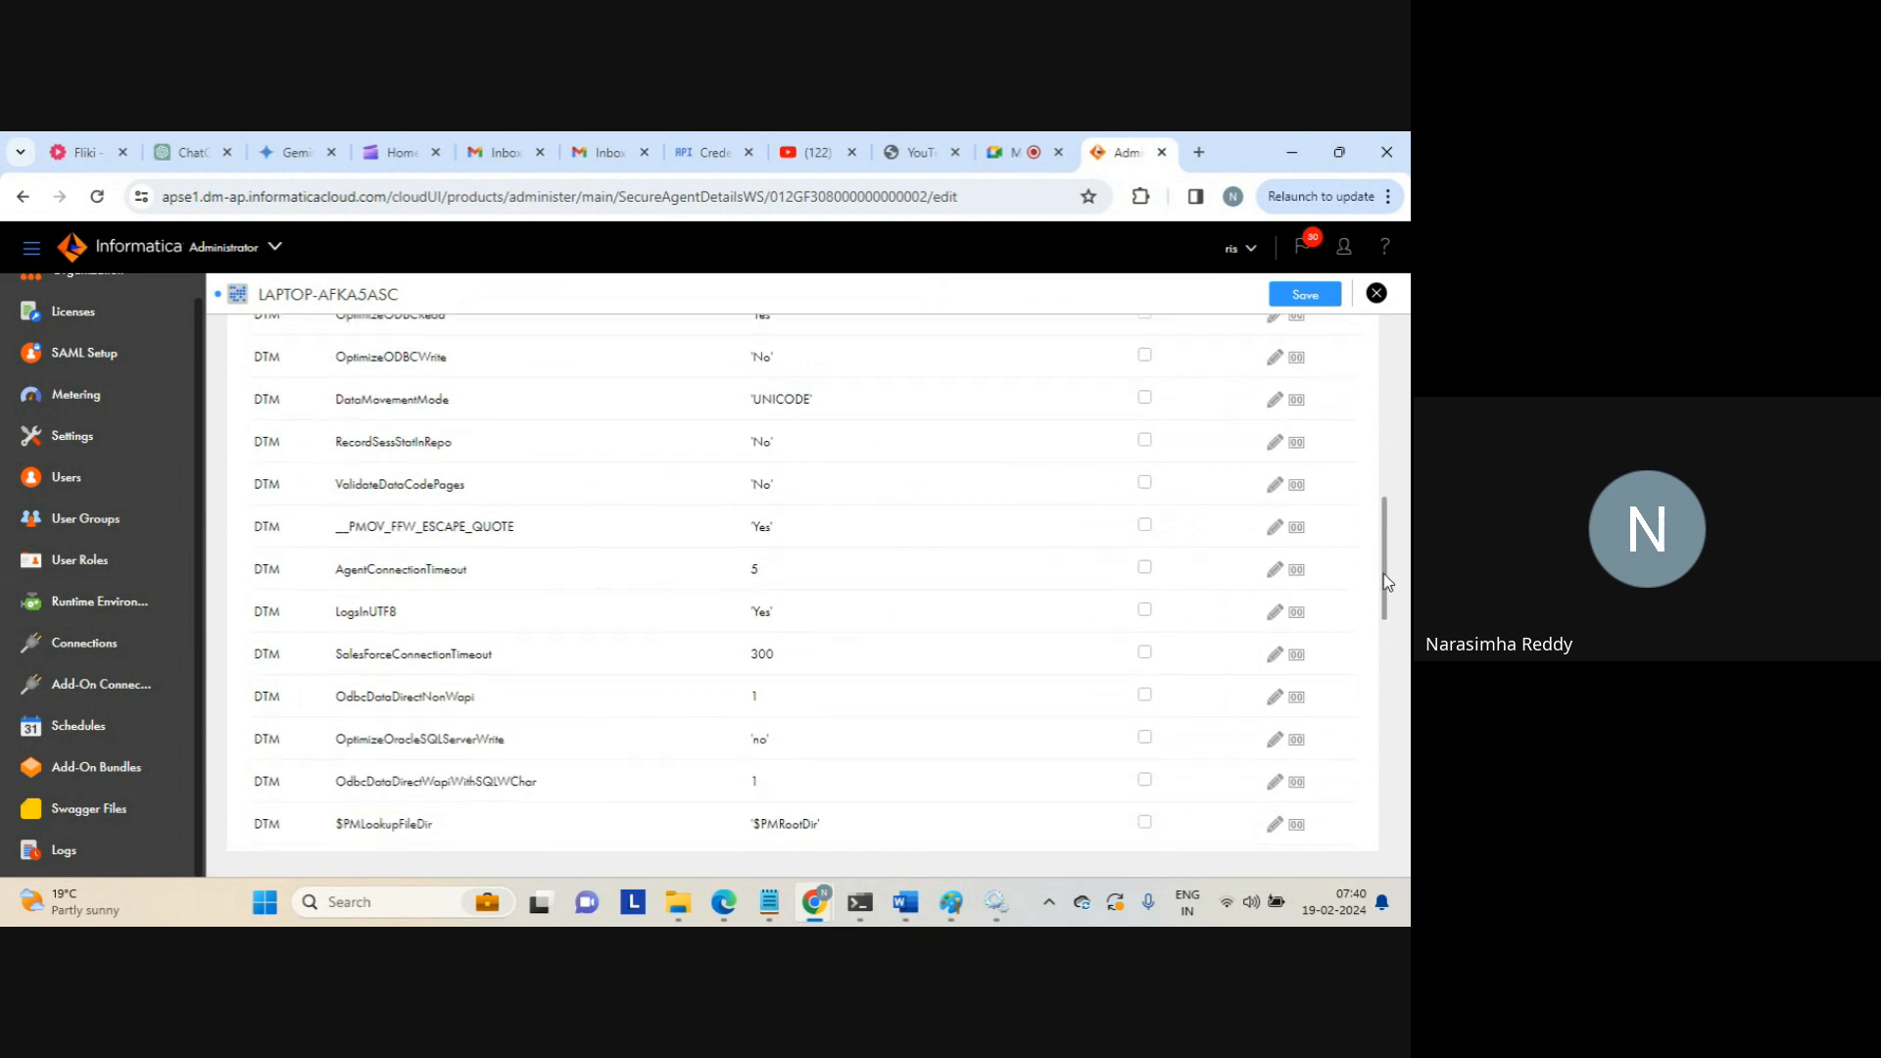
double_click(779, 401)
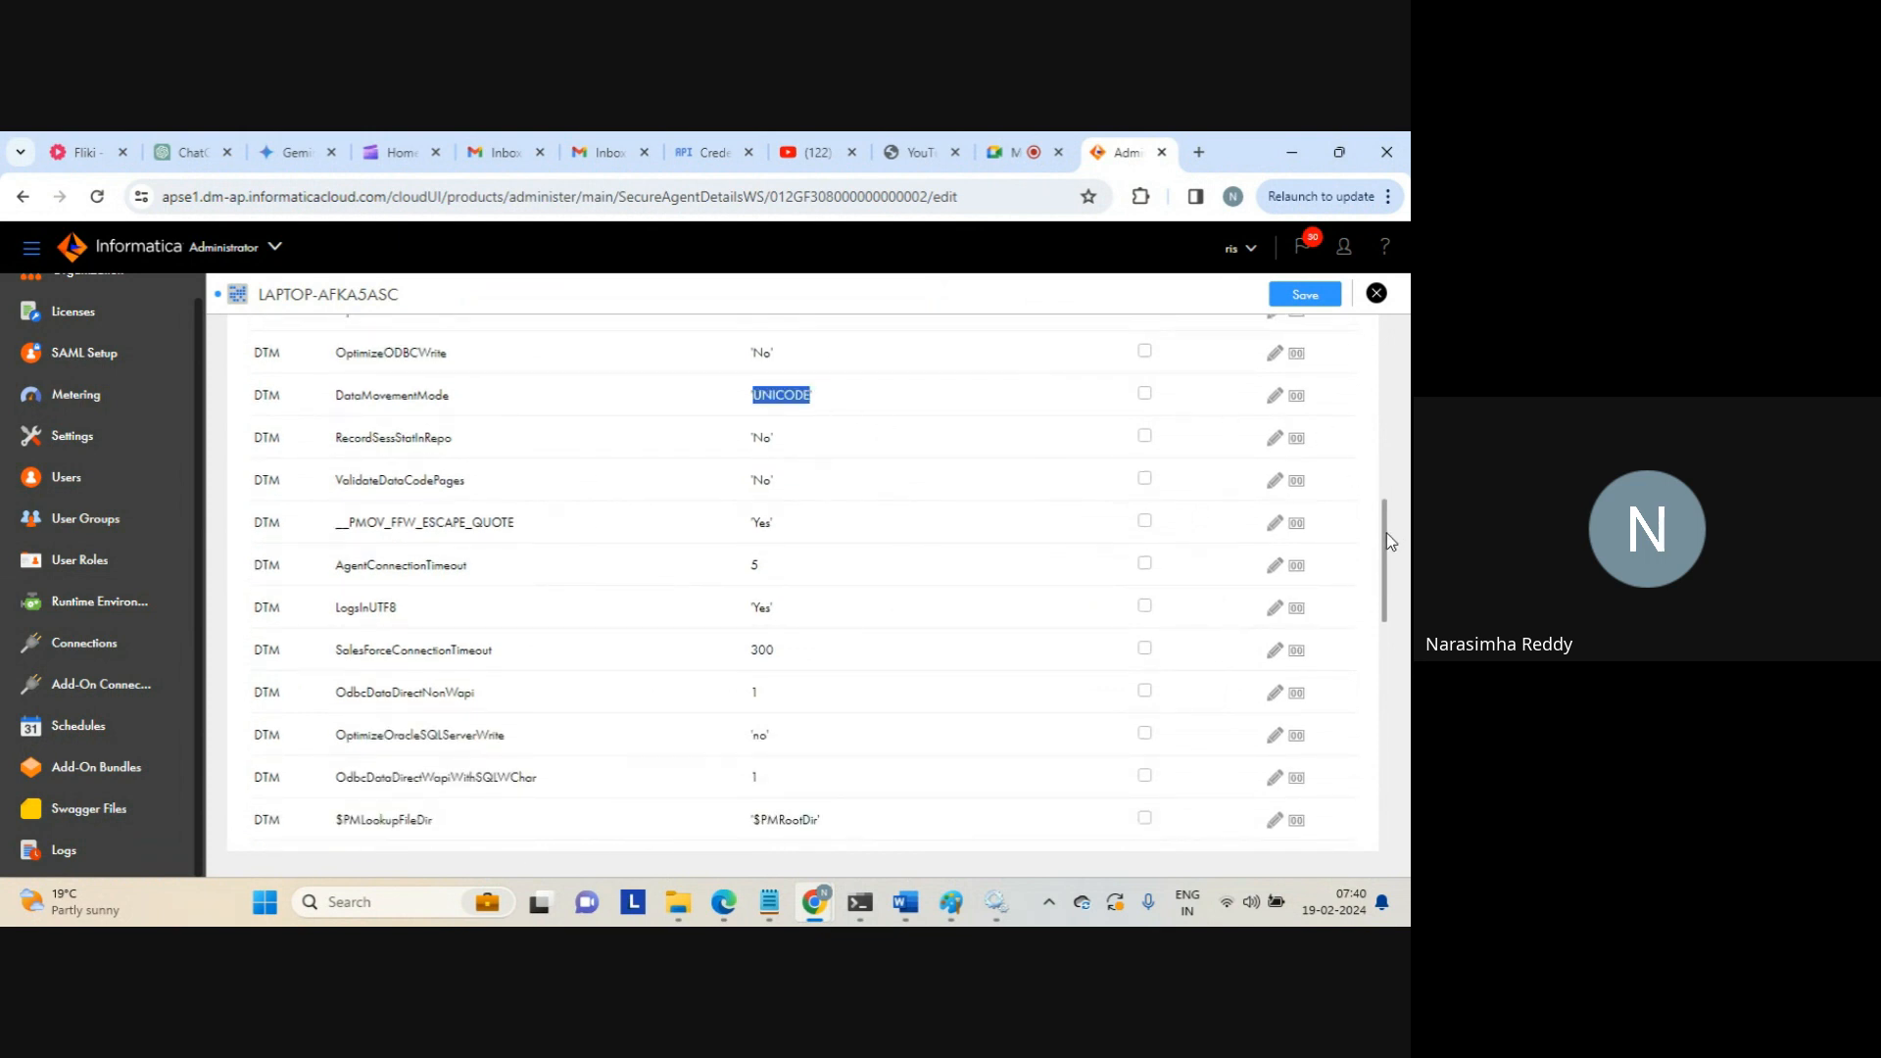
drag(1385, 533, 1385, 614)
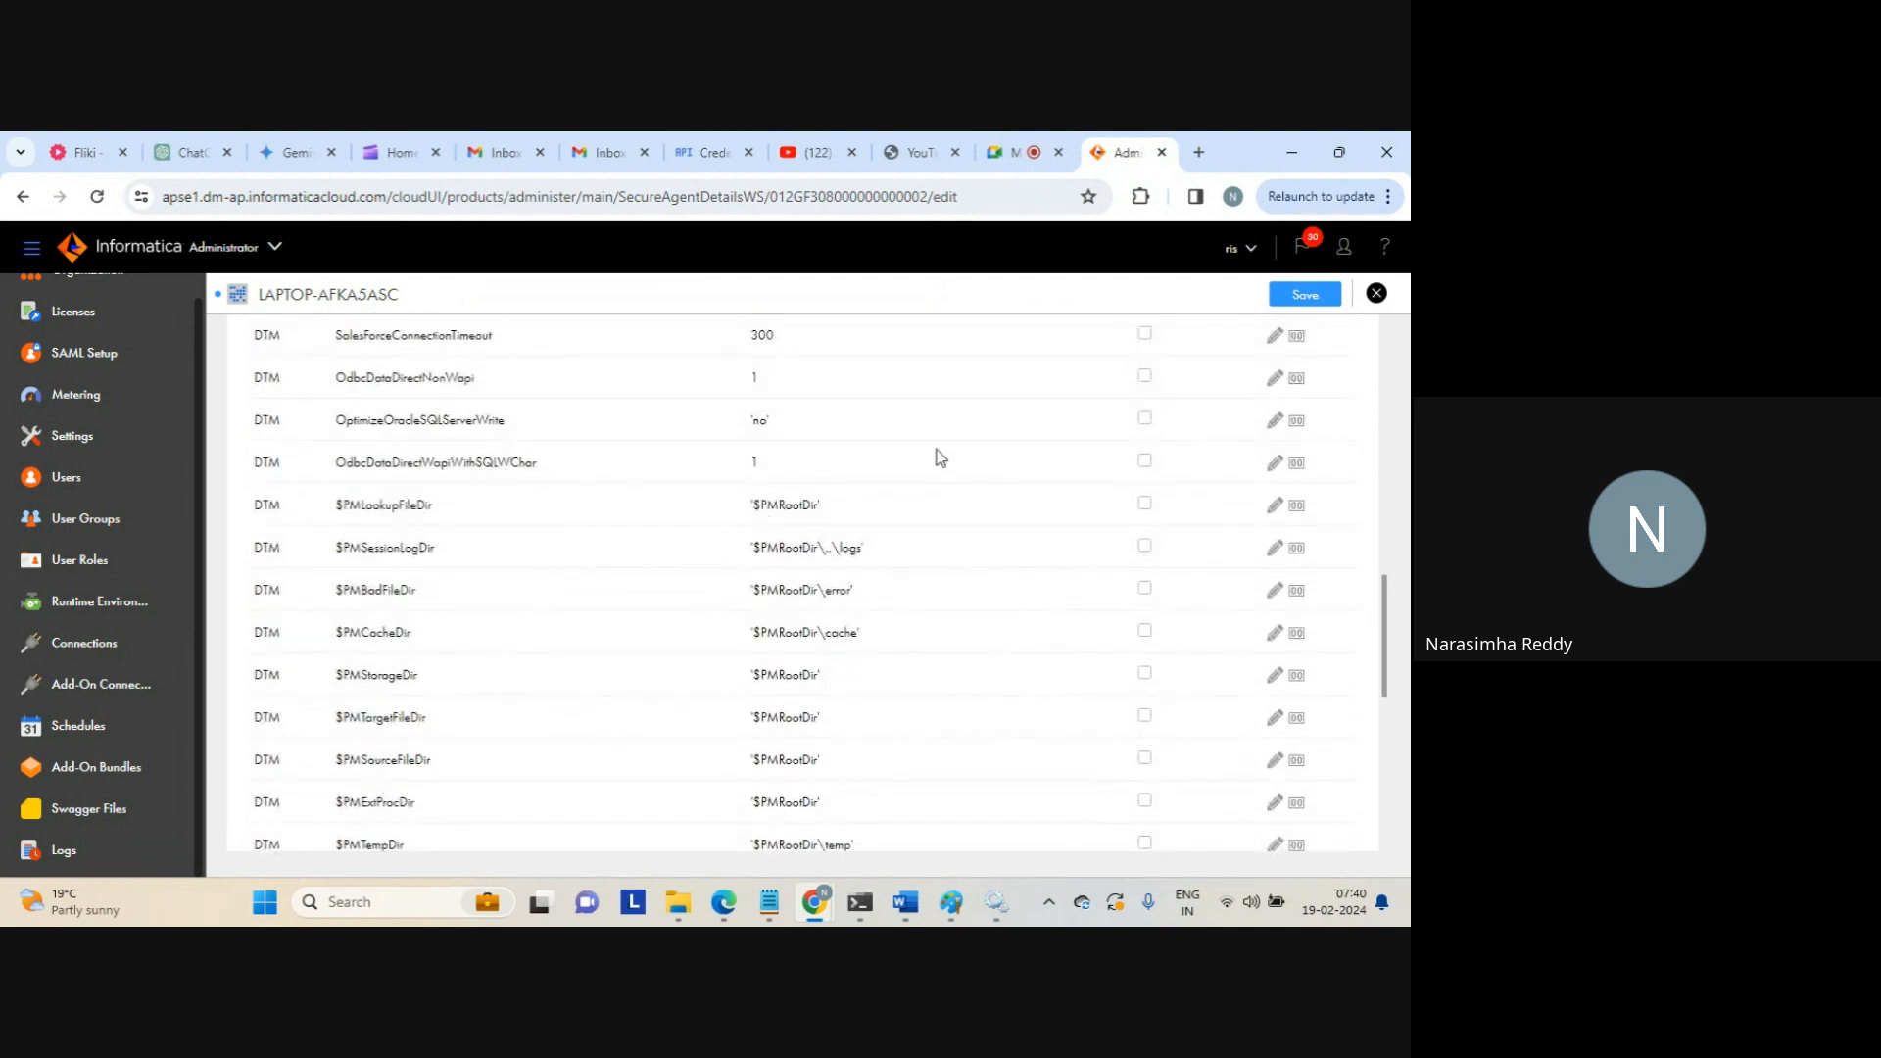
Point out the $PM directory properties and their $PMRootDir-based values
double_click(780, 506)
double_click(390, 552)
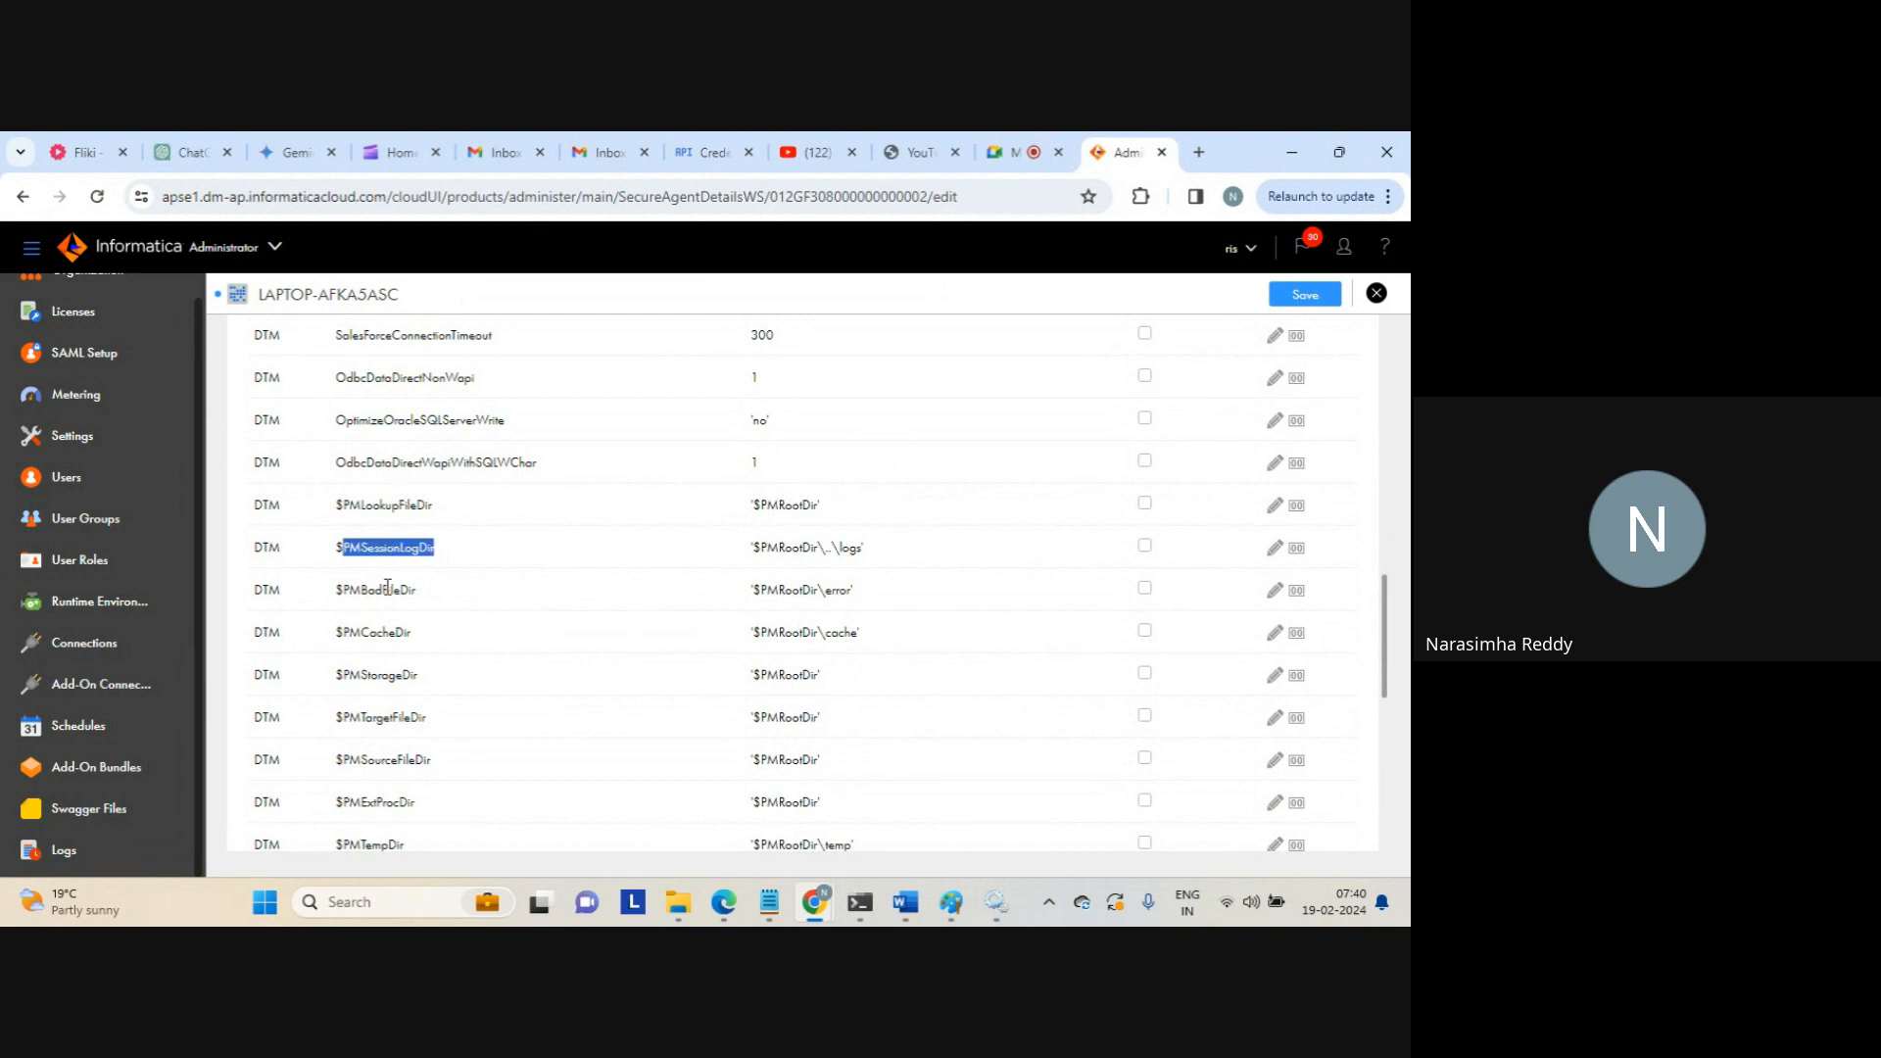
double_click(392, 590)
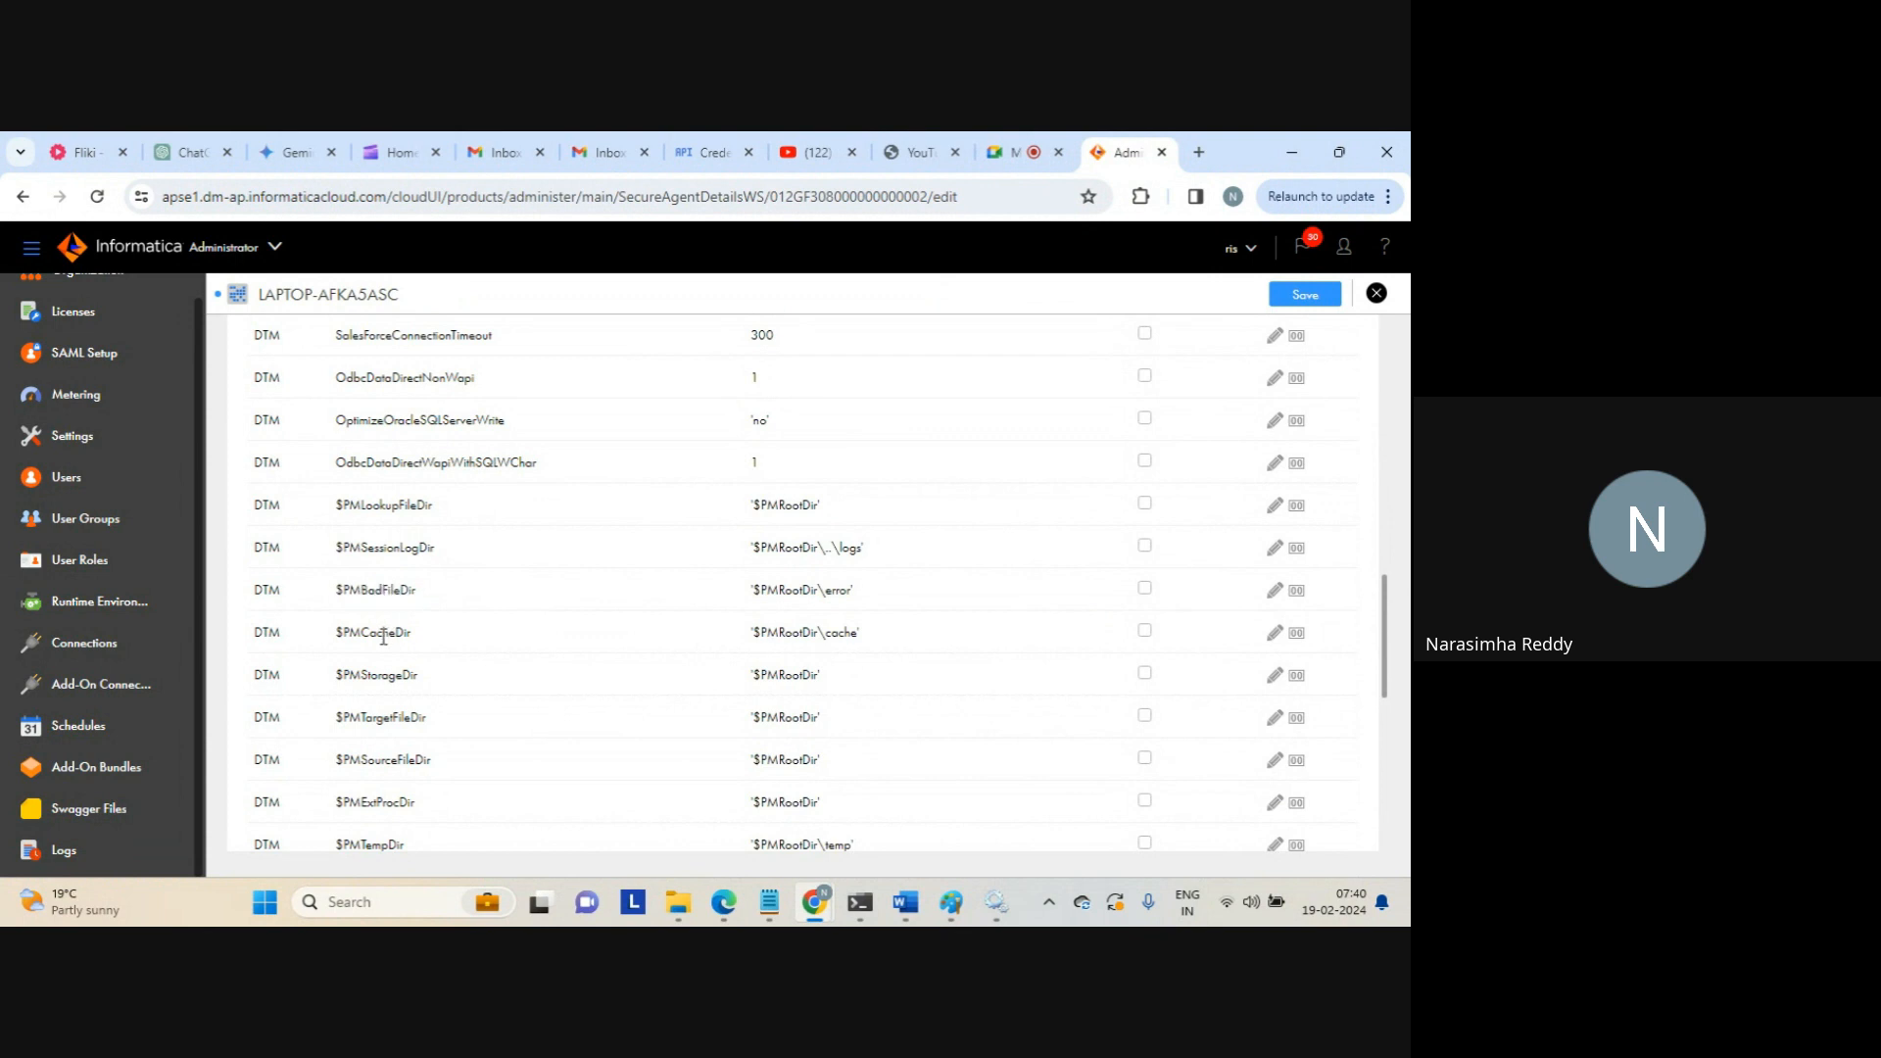
double_click(383, 635)
double_click(789, 716)
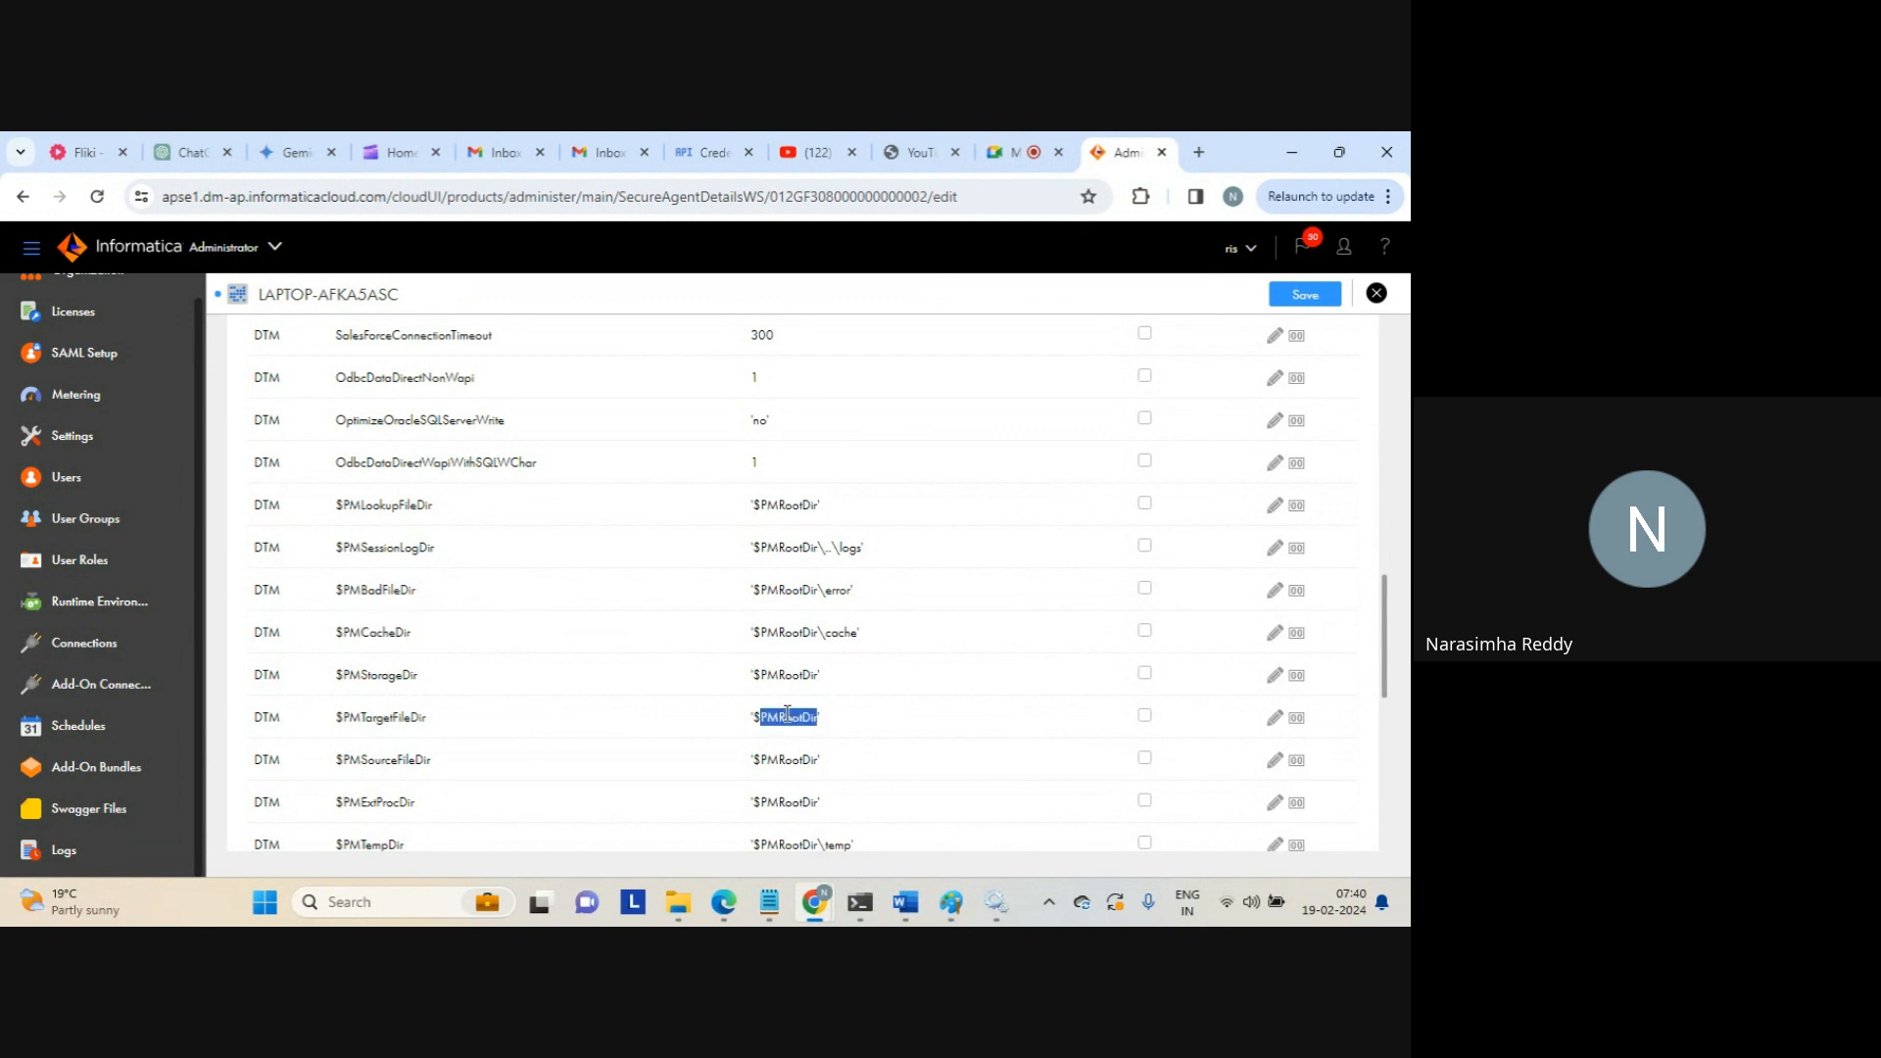
double_click(784, 760)
double_click(792, 803)
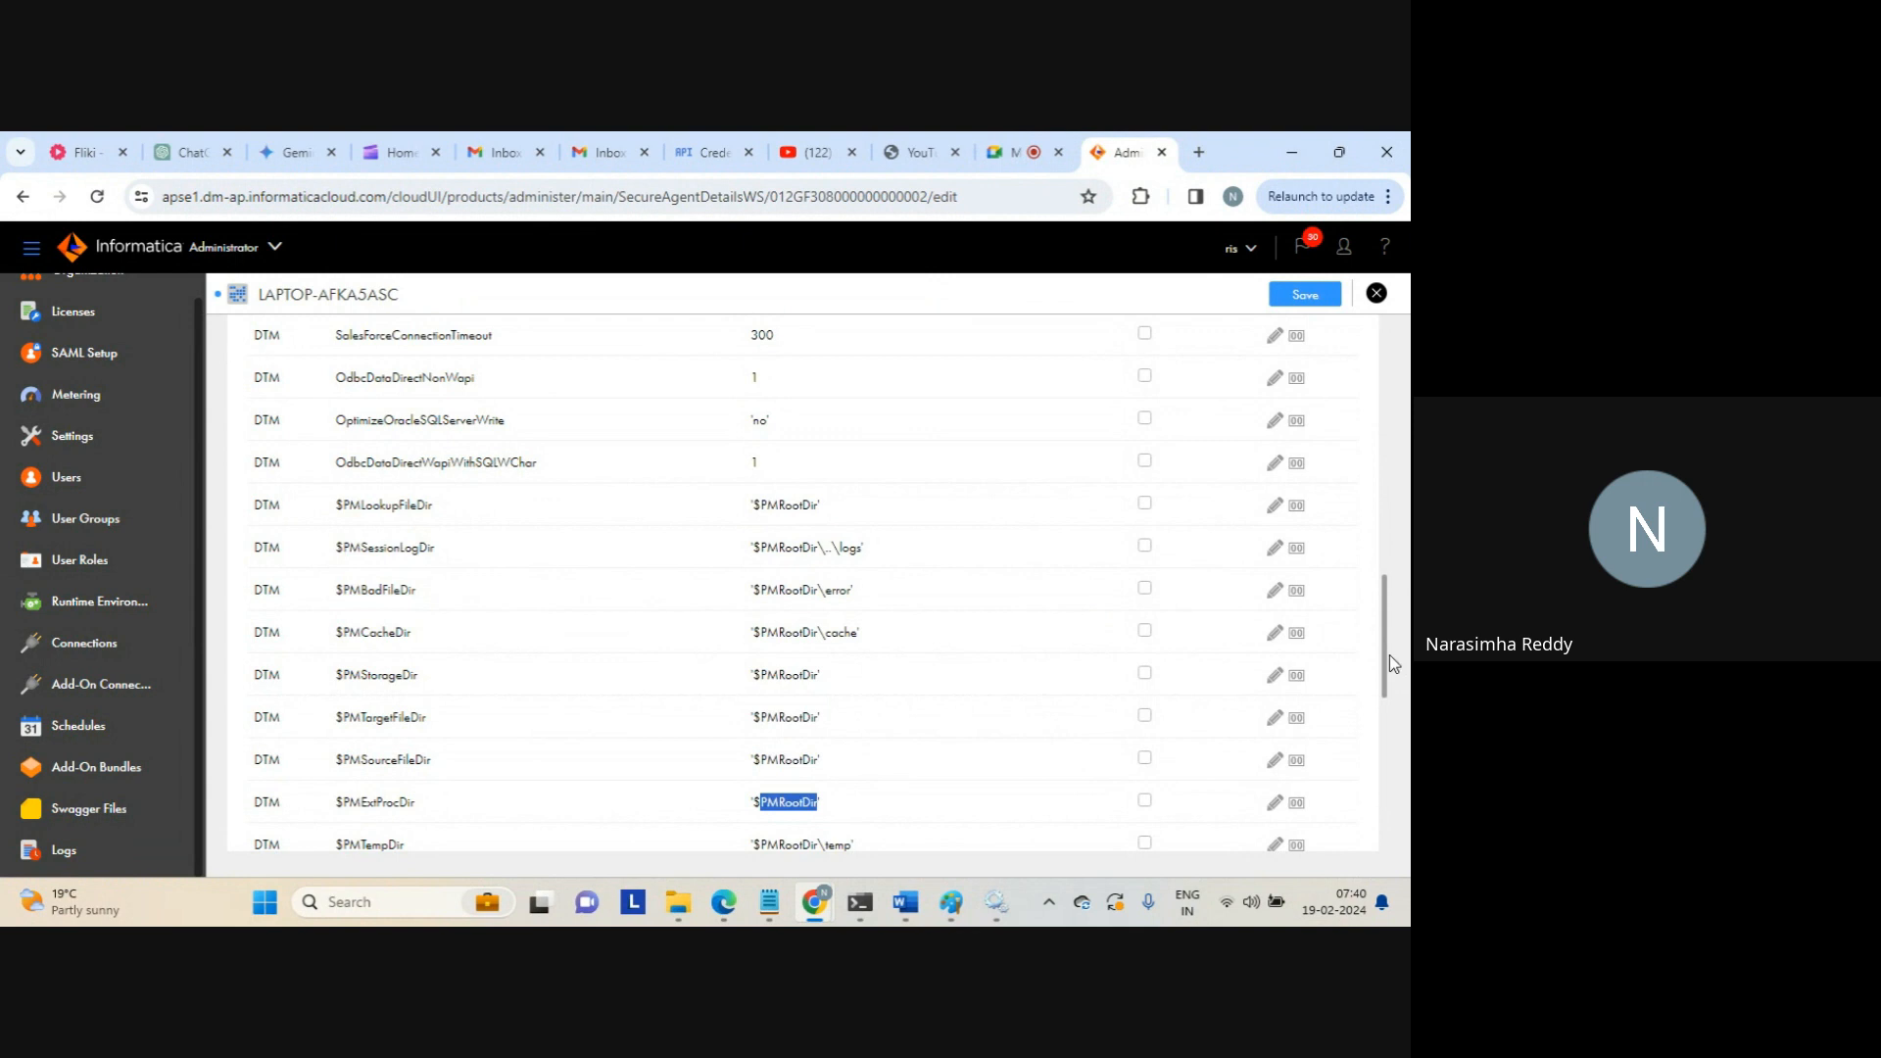
Highlight the SfdcProxyFile value and name, then mark the remaining Aurora and MySQL rows
scroll(1383, 666, down, 1)
drag(1383, 666, 1383, 728)
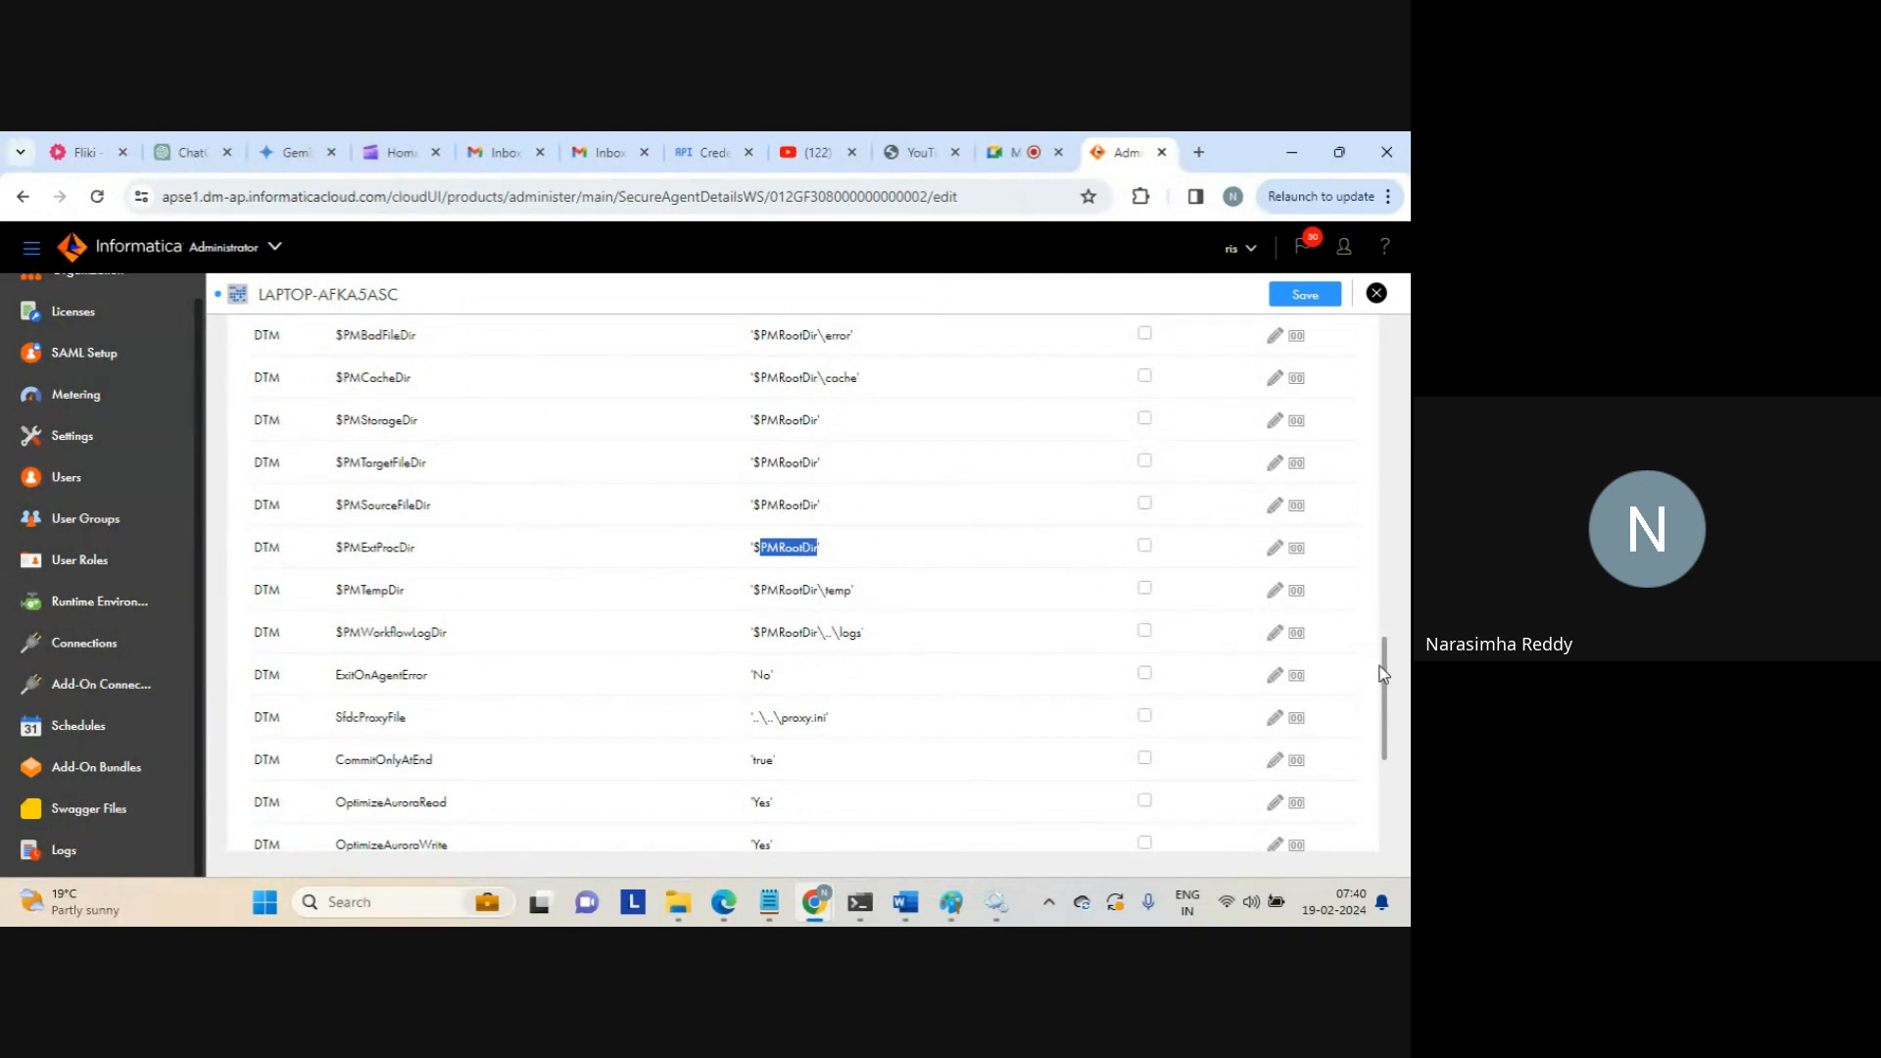
drag(1383, 675, 1385, 721)
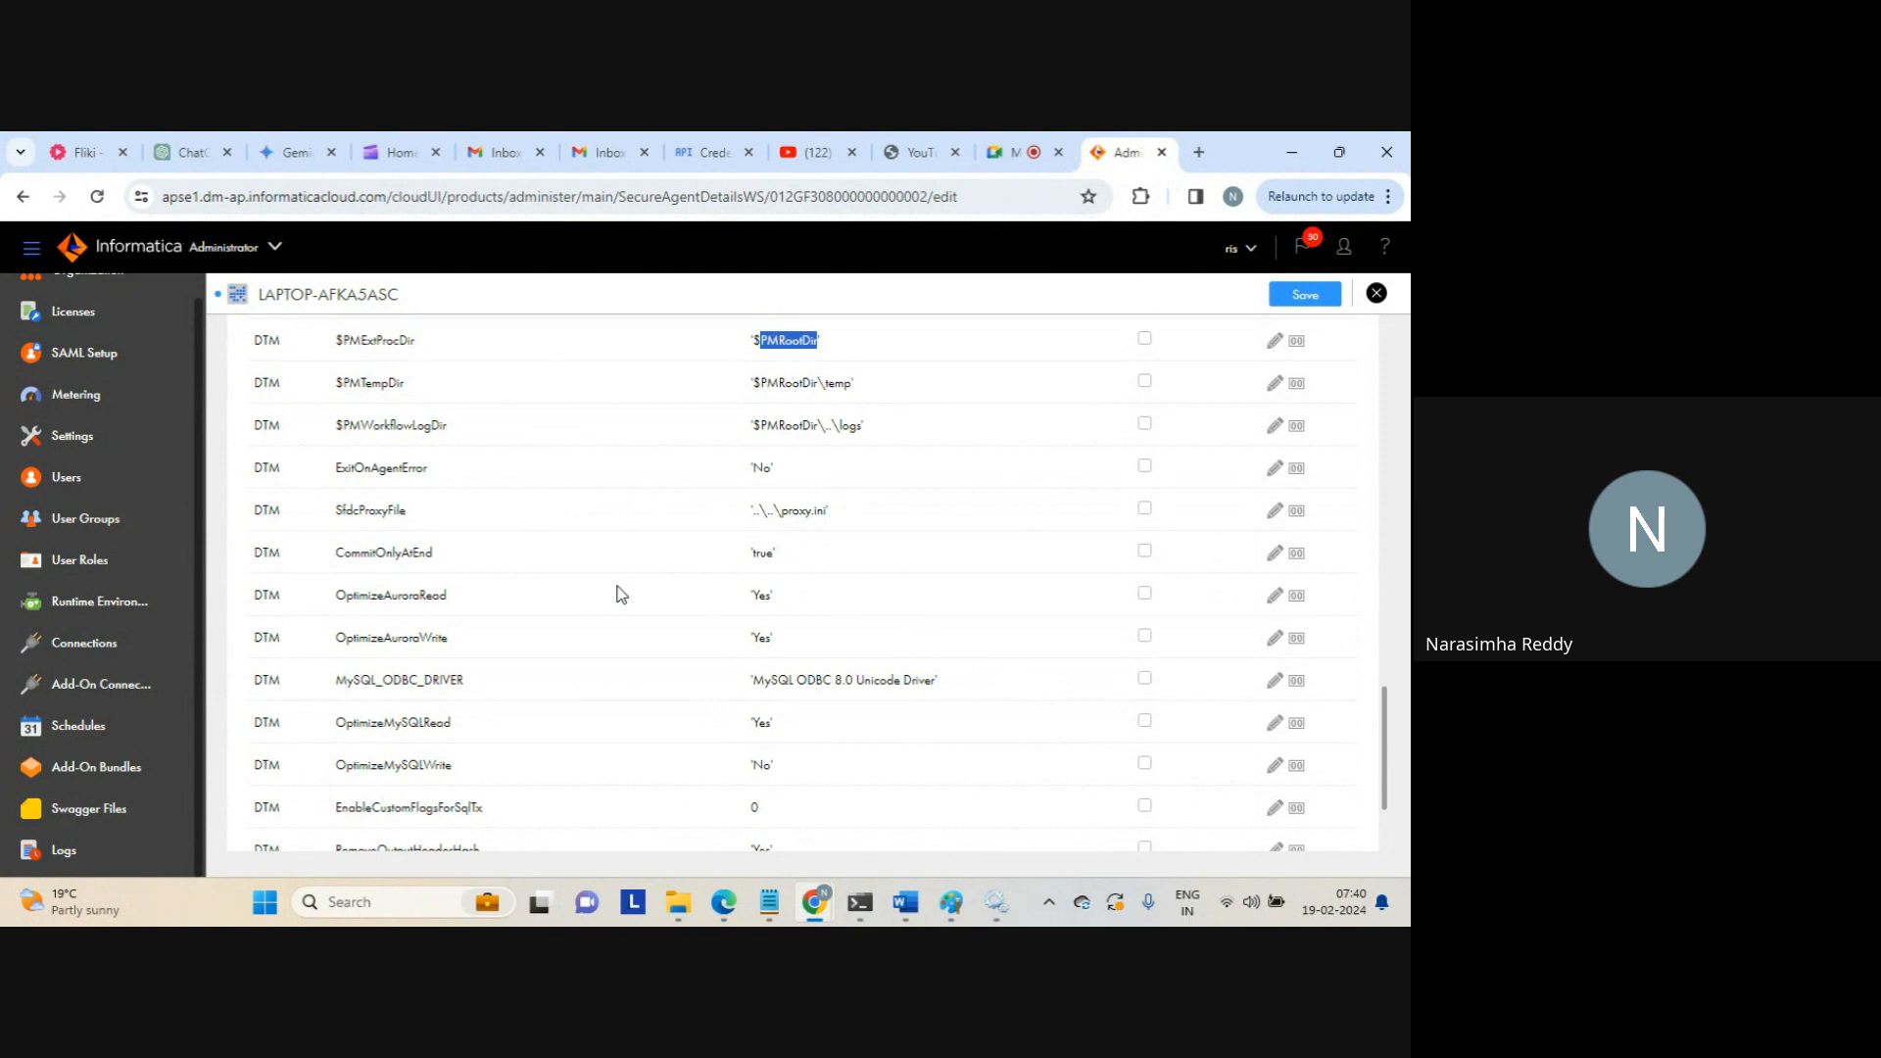
double_click(801, 508)
triple_click(802, 508)
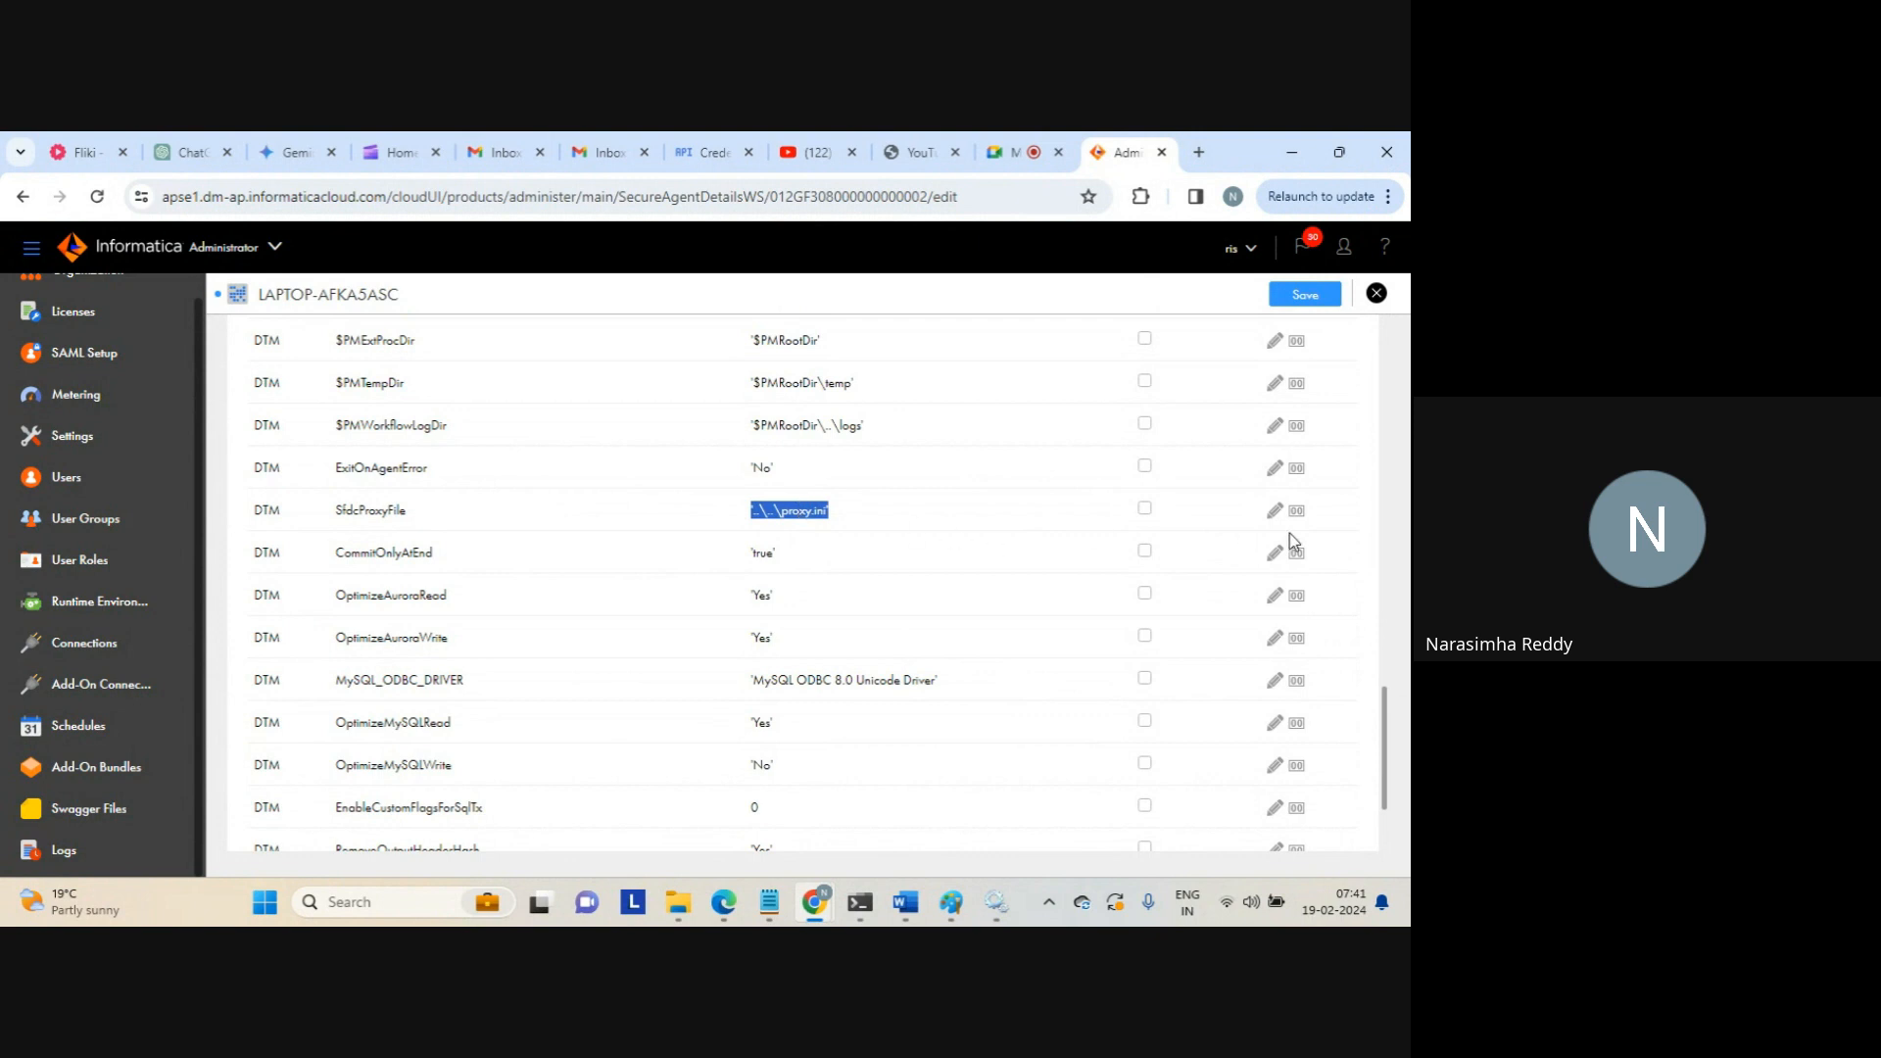
drag(1385, 729, 1387, 794)
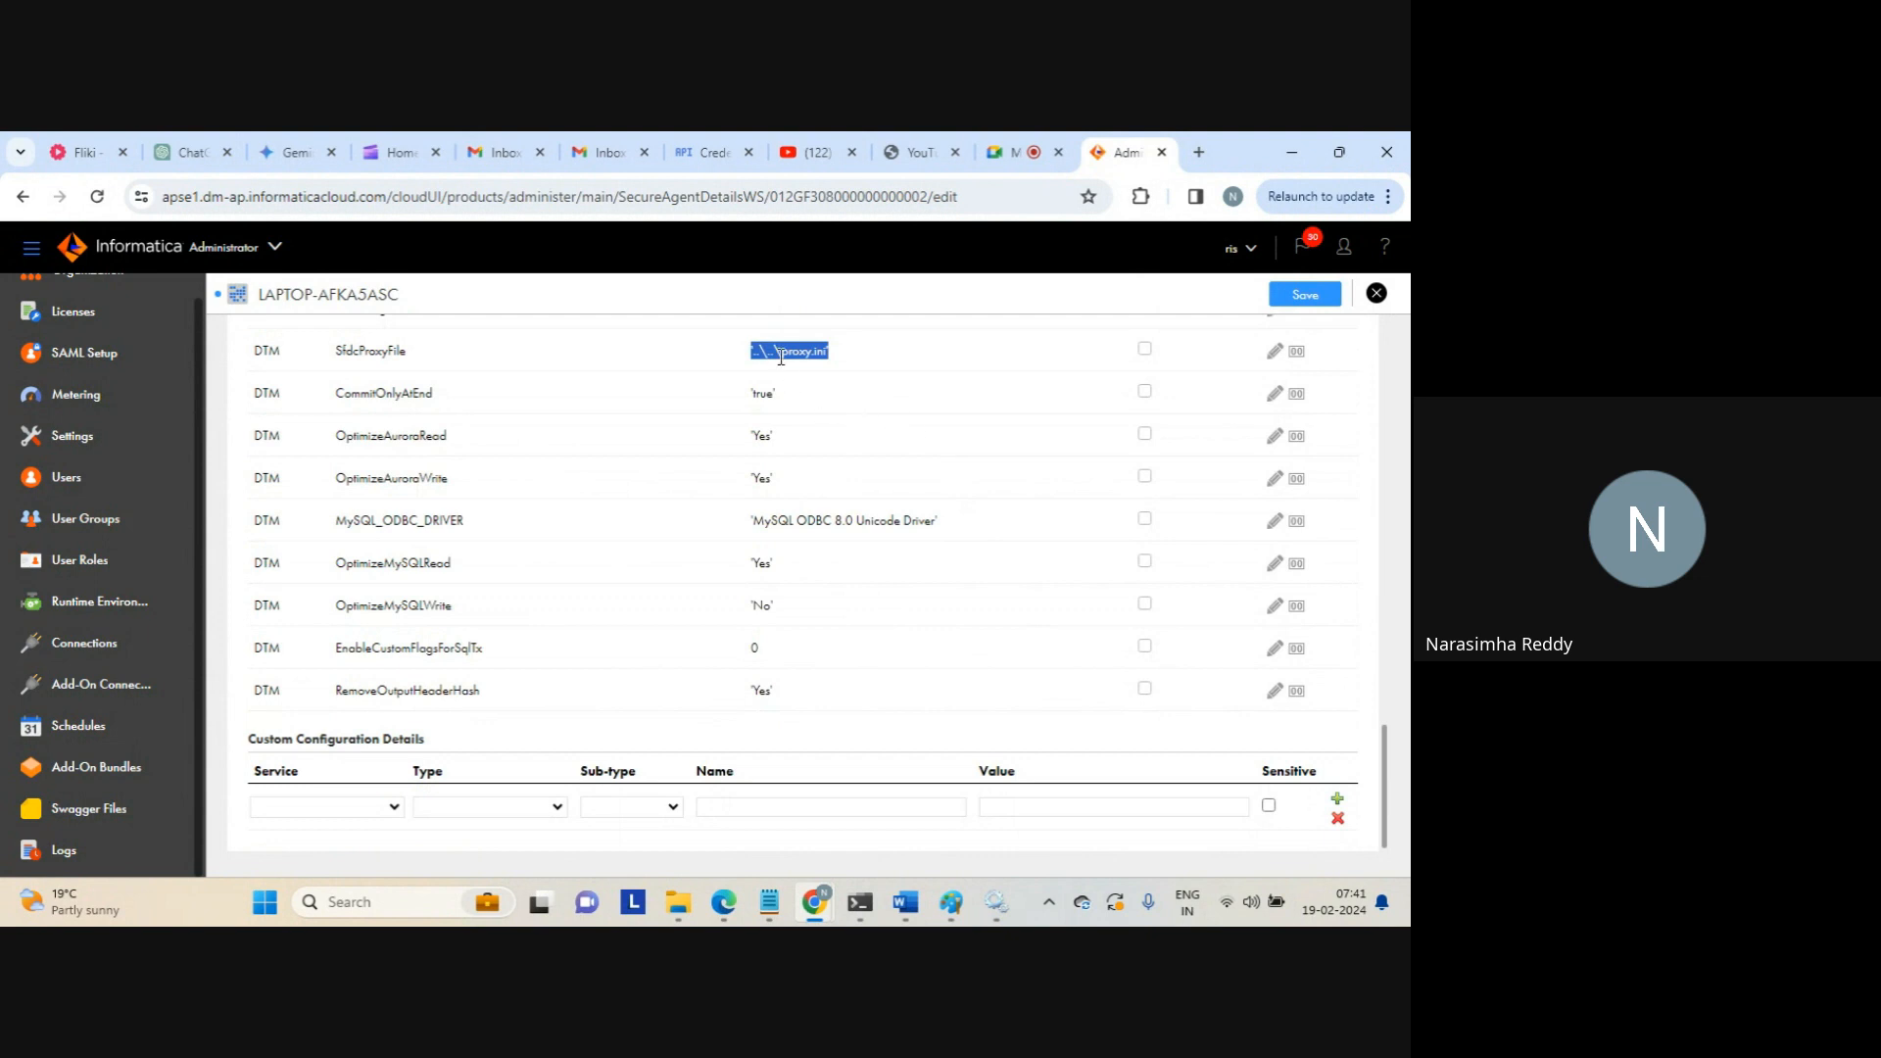
double_click(341, 351)
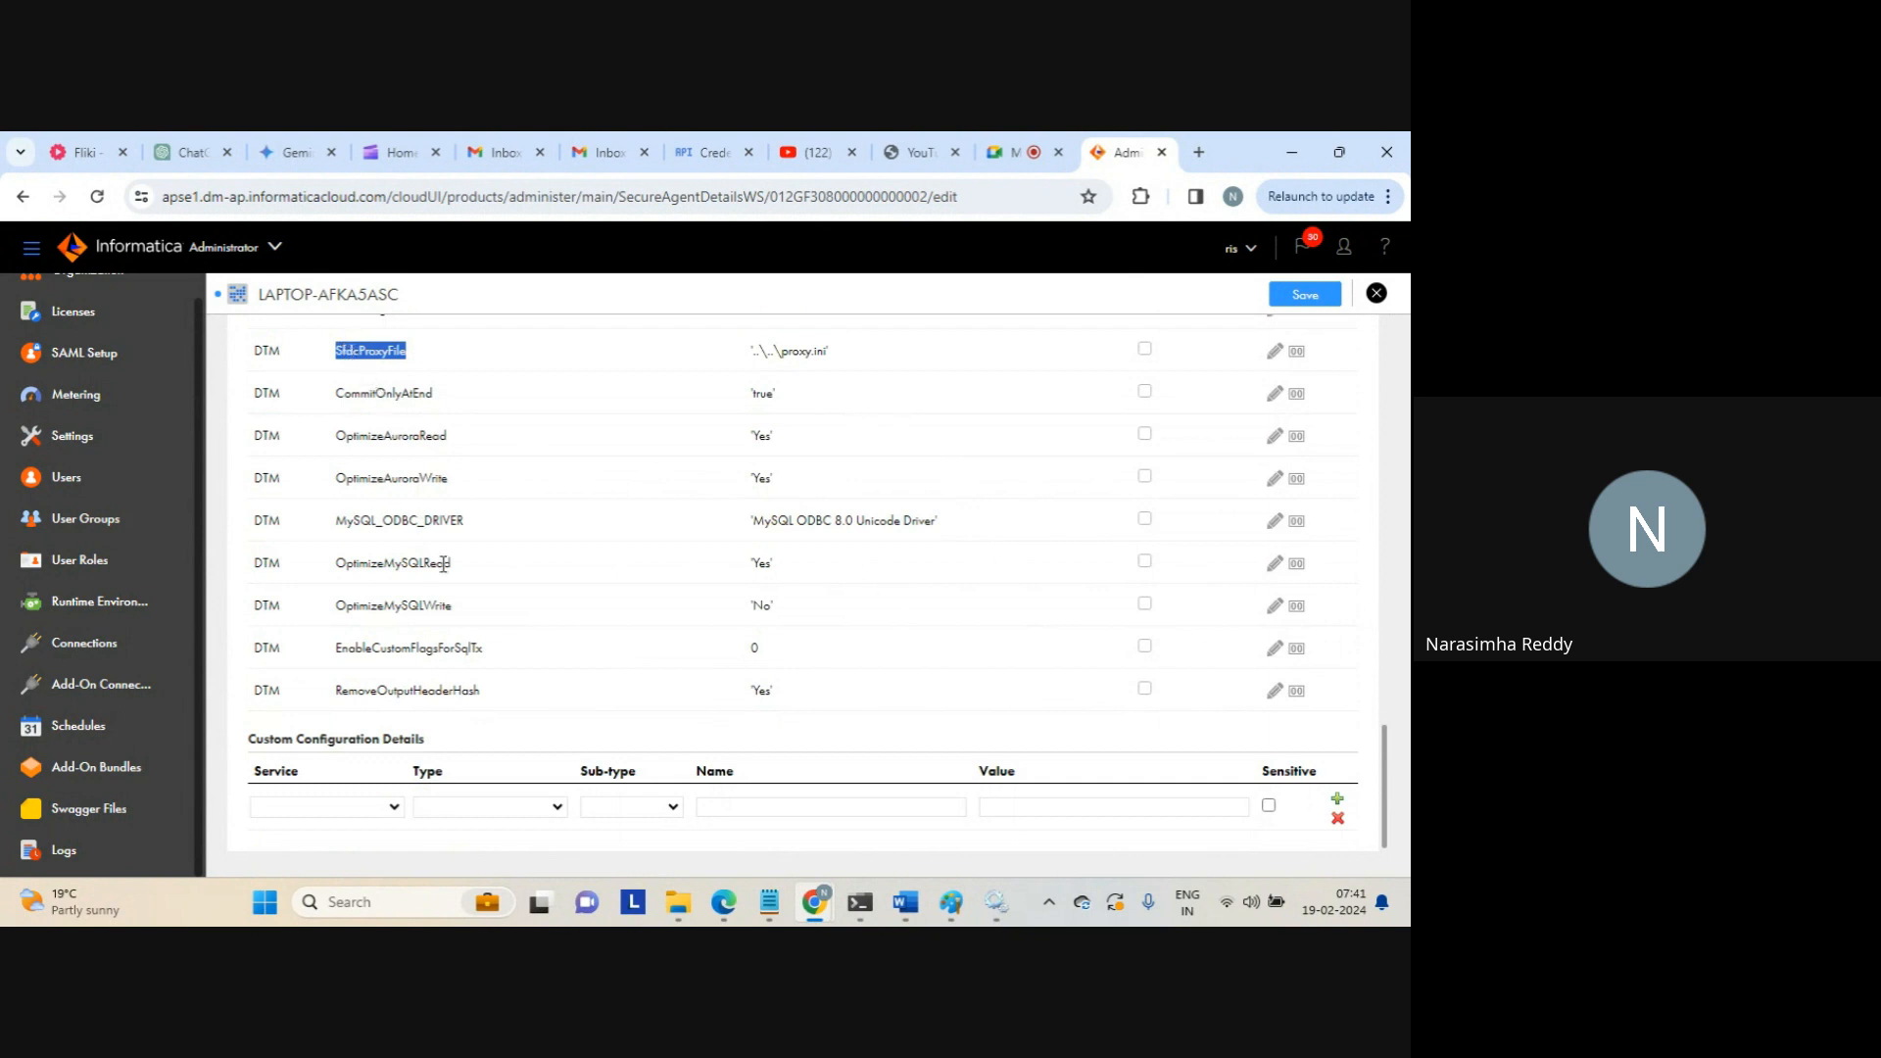
drag(448, 435, 811, 707)
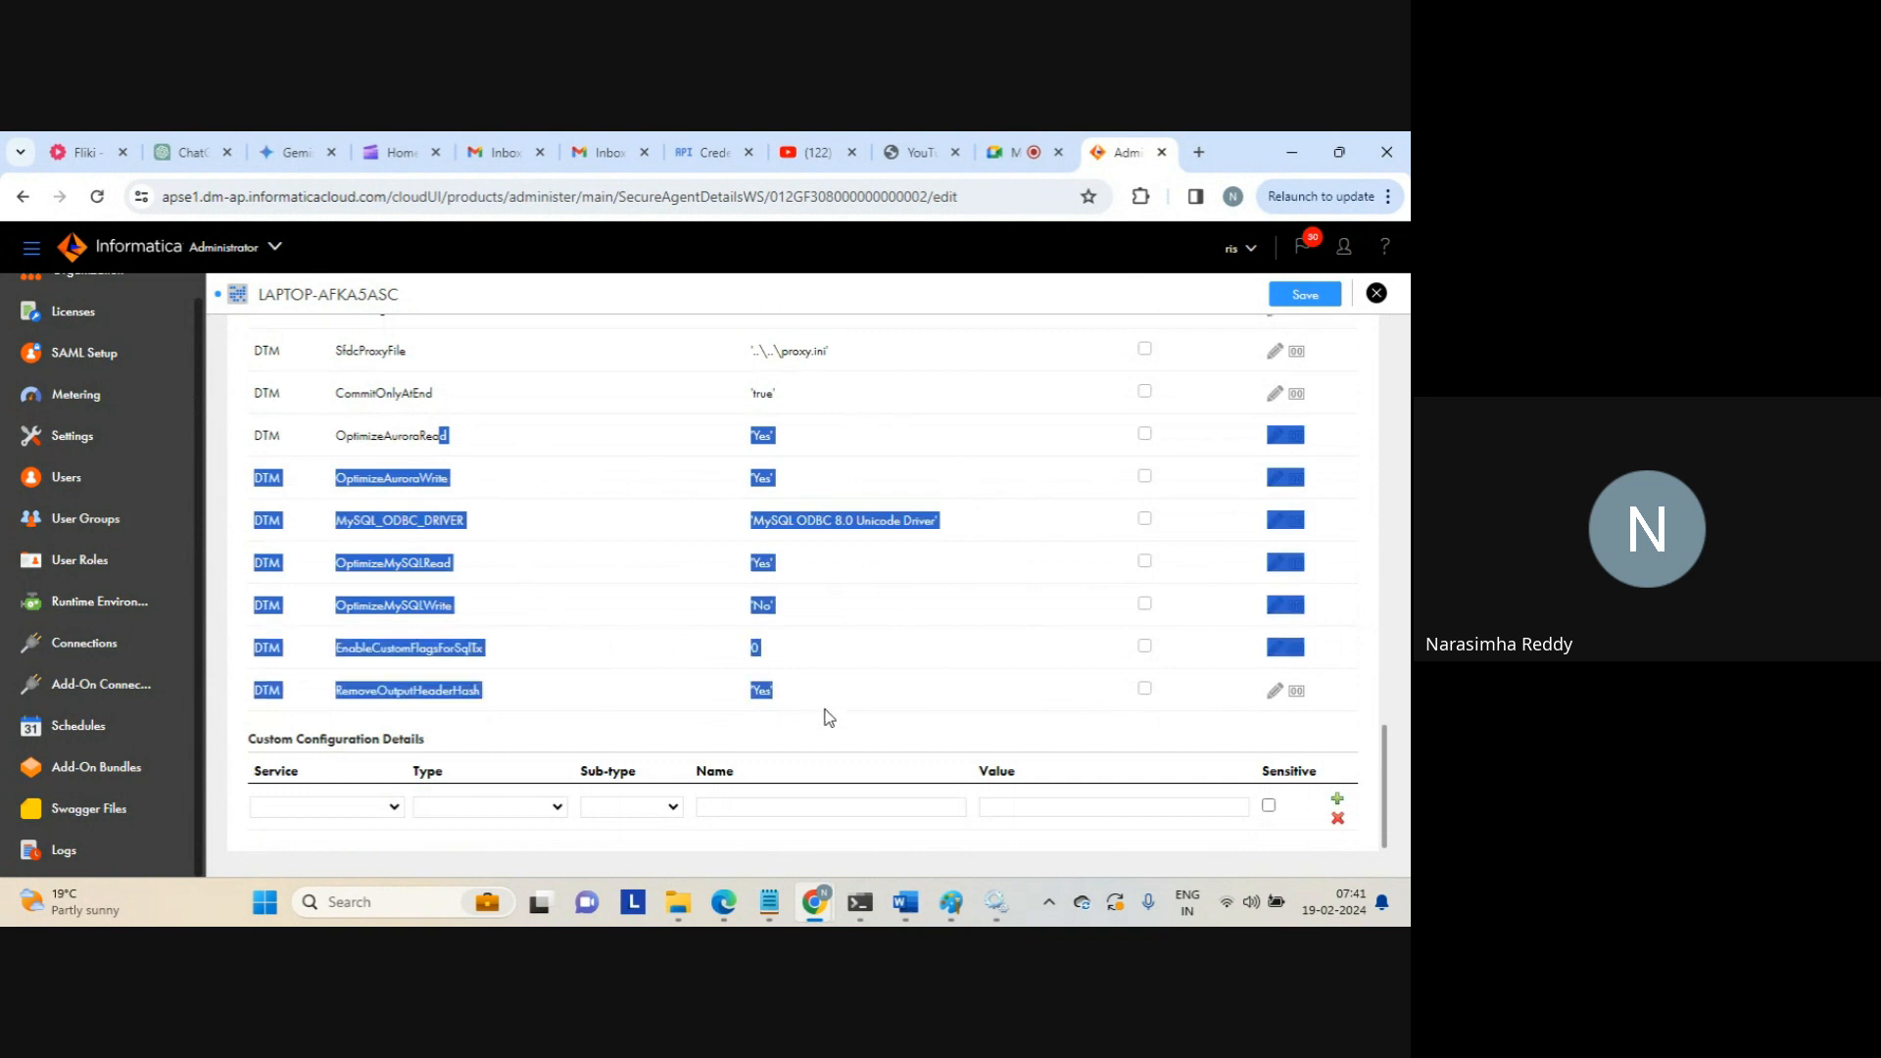
Start a custom setting with service Data Integration Server and type DTM
click(824, 711)
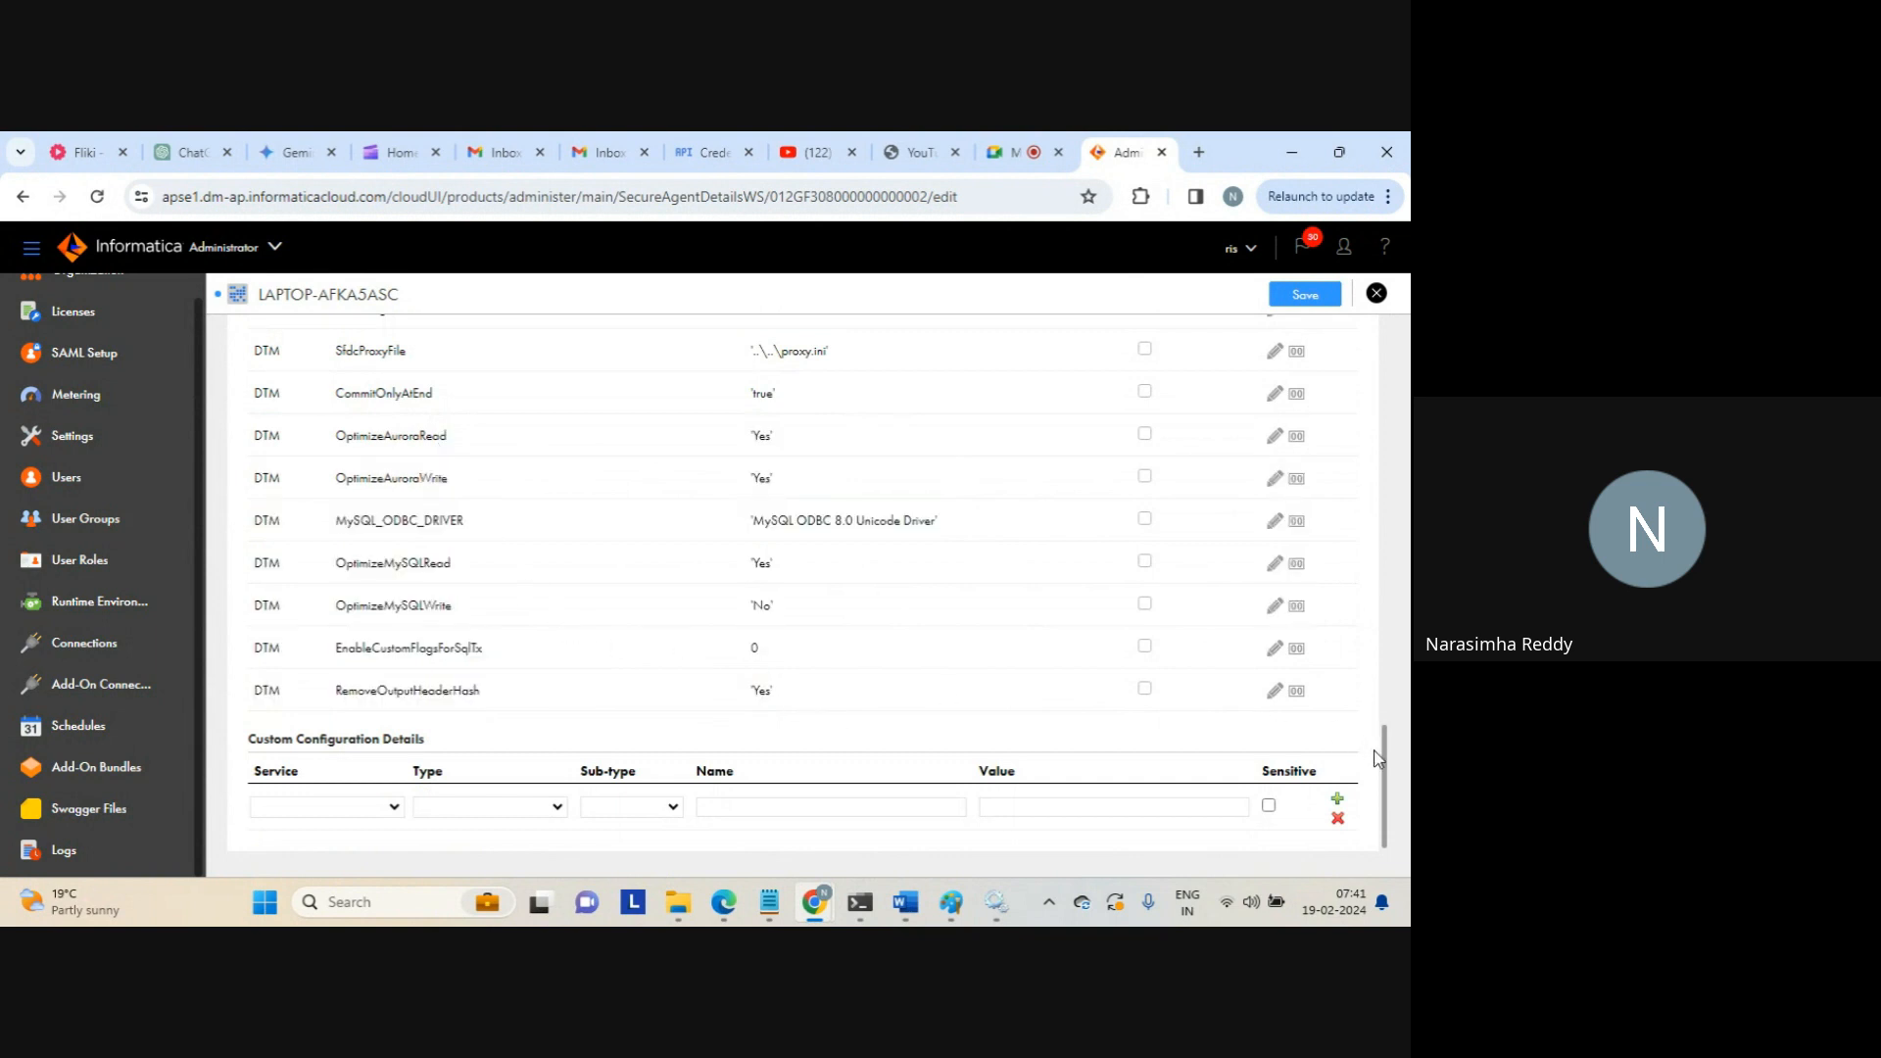
click(393, 806)
click(343, 846)
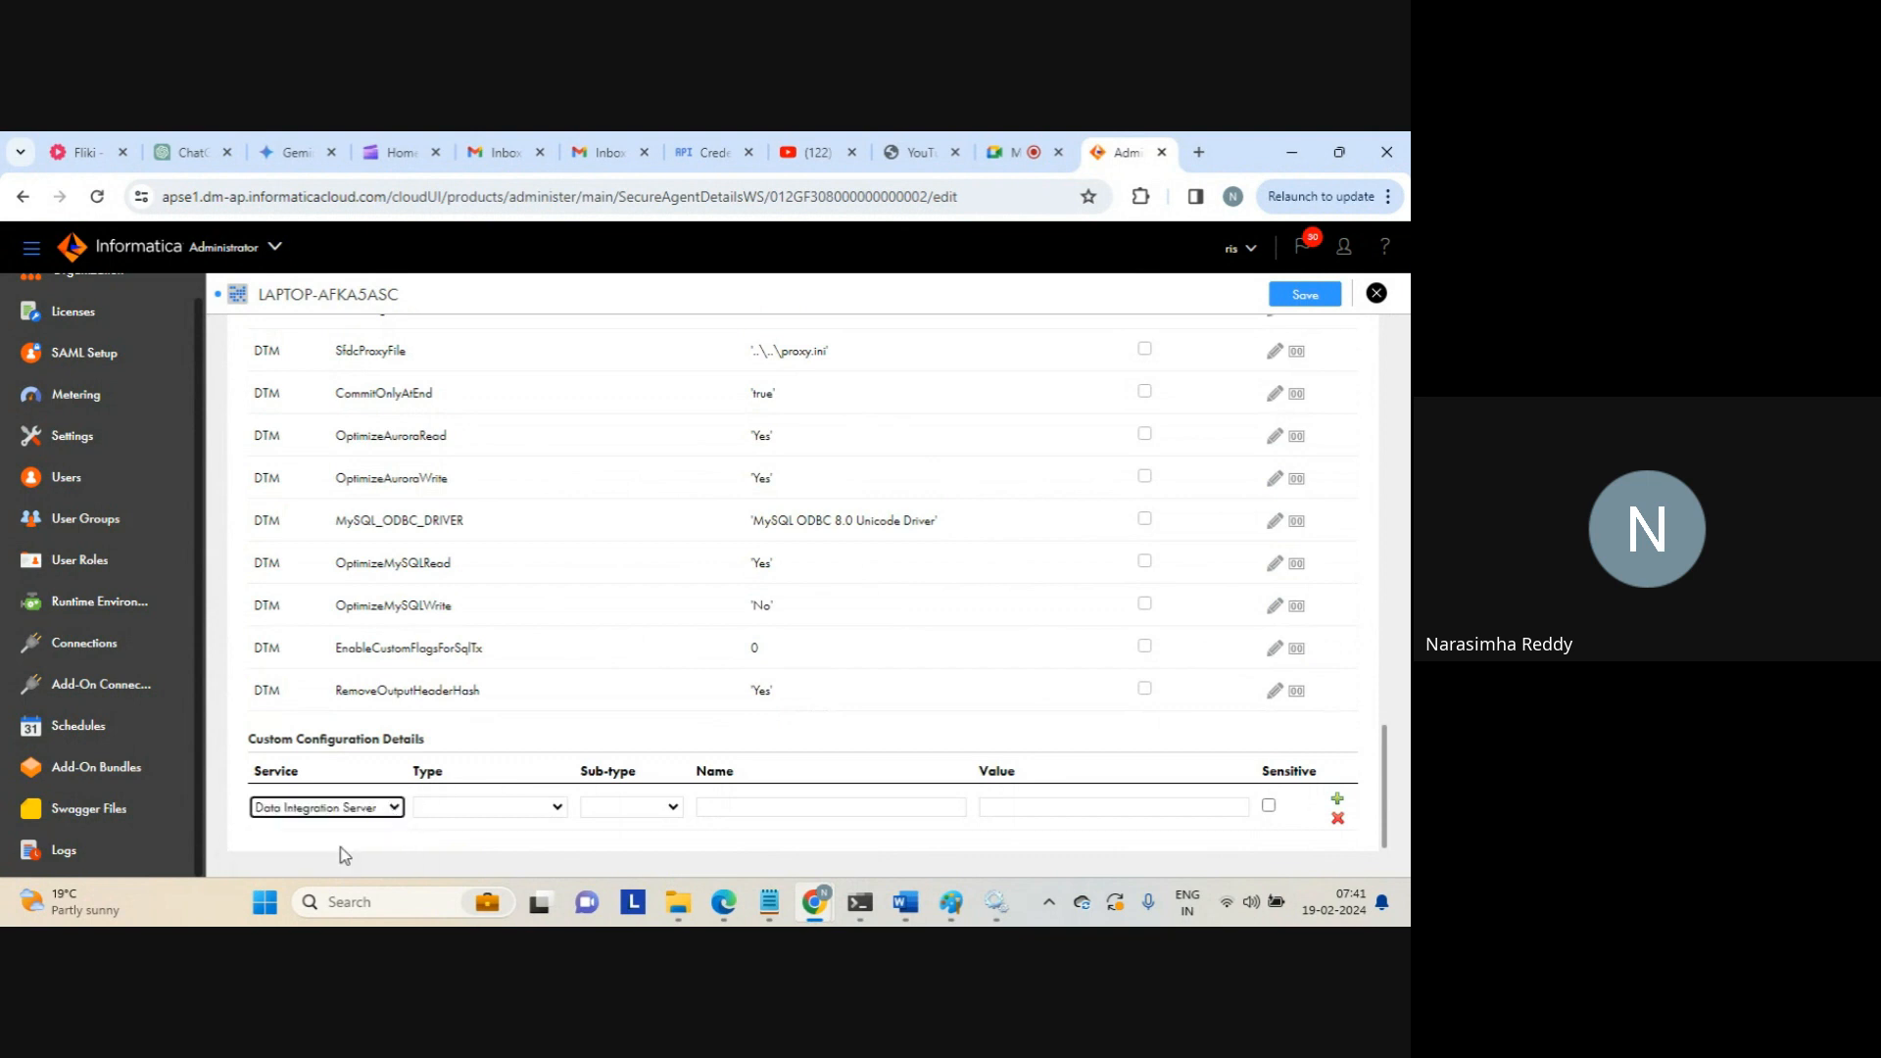
click(558, 808)
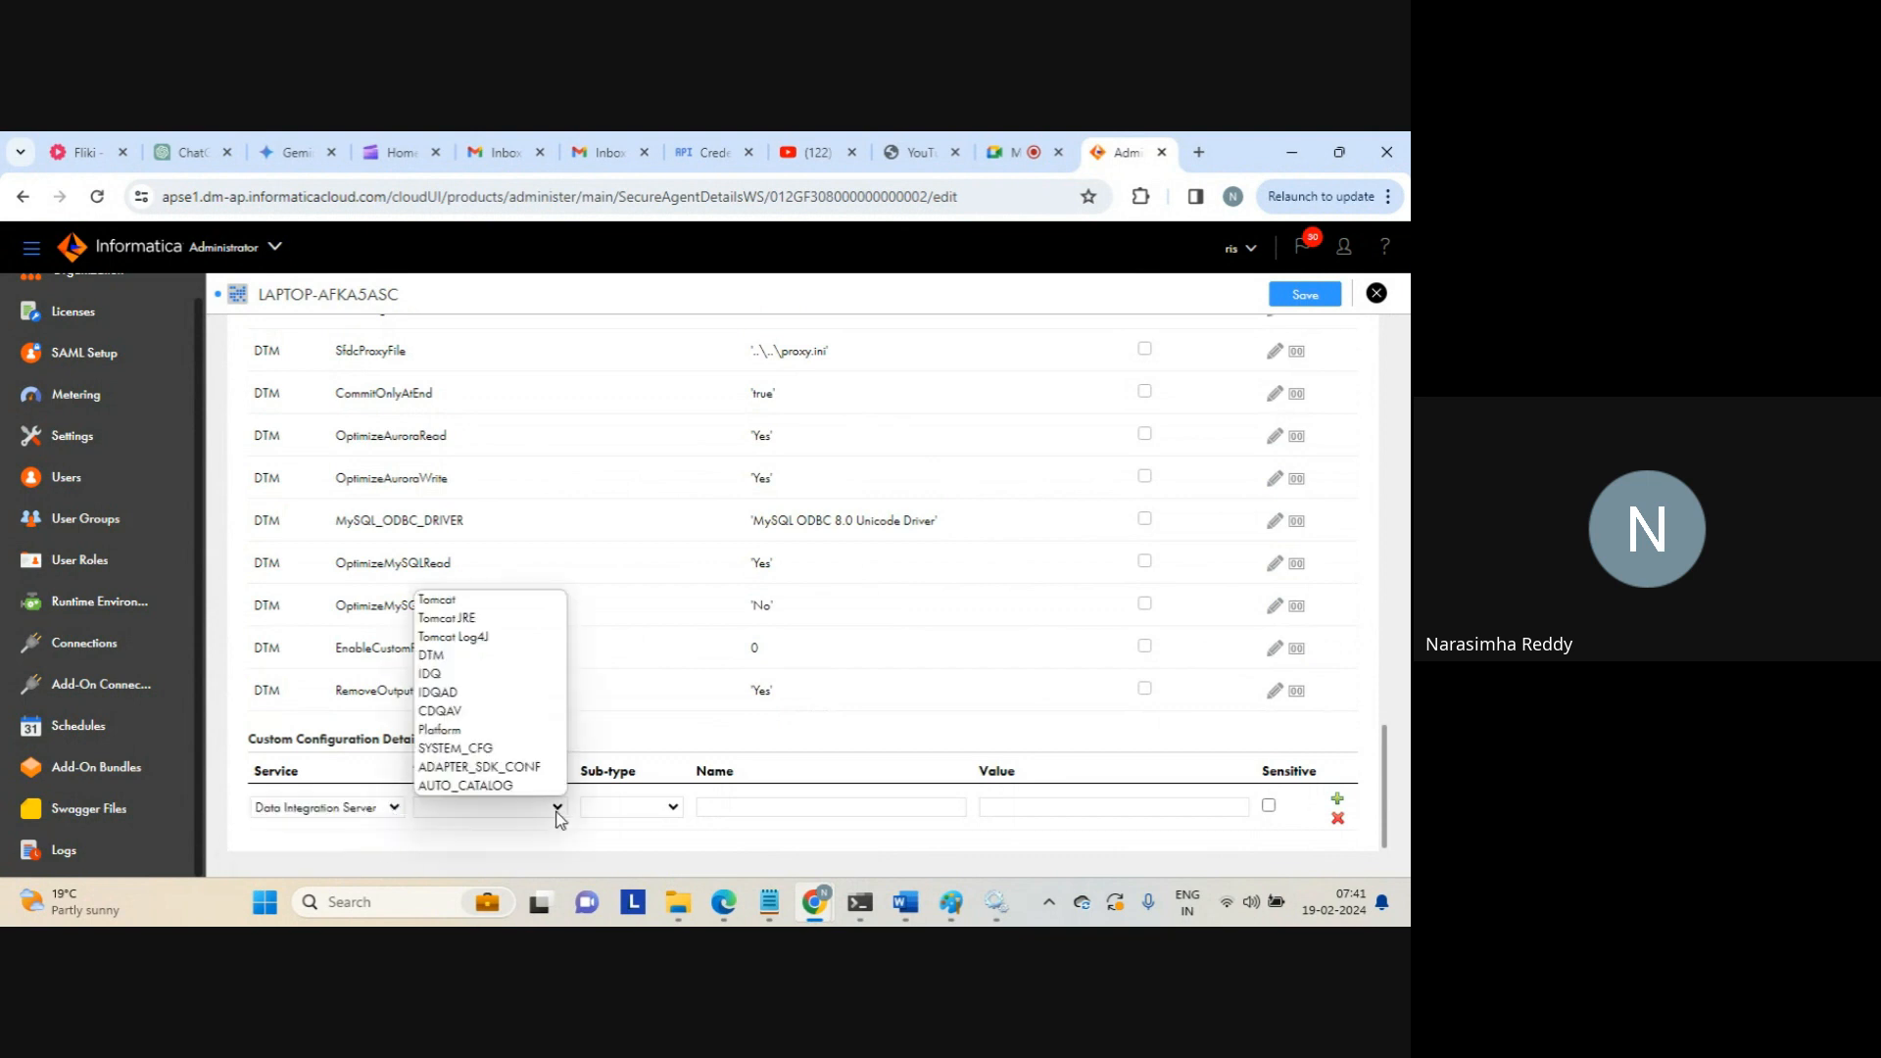
click(476, 657)
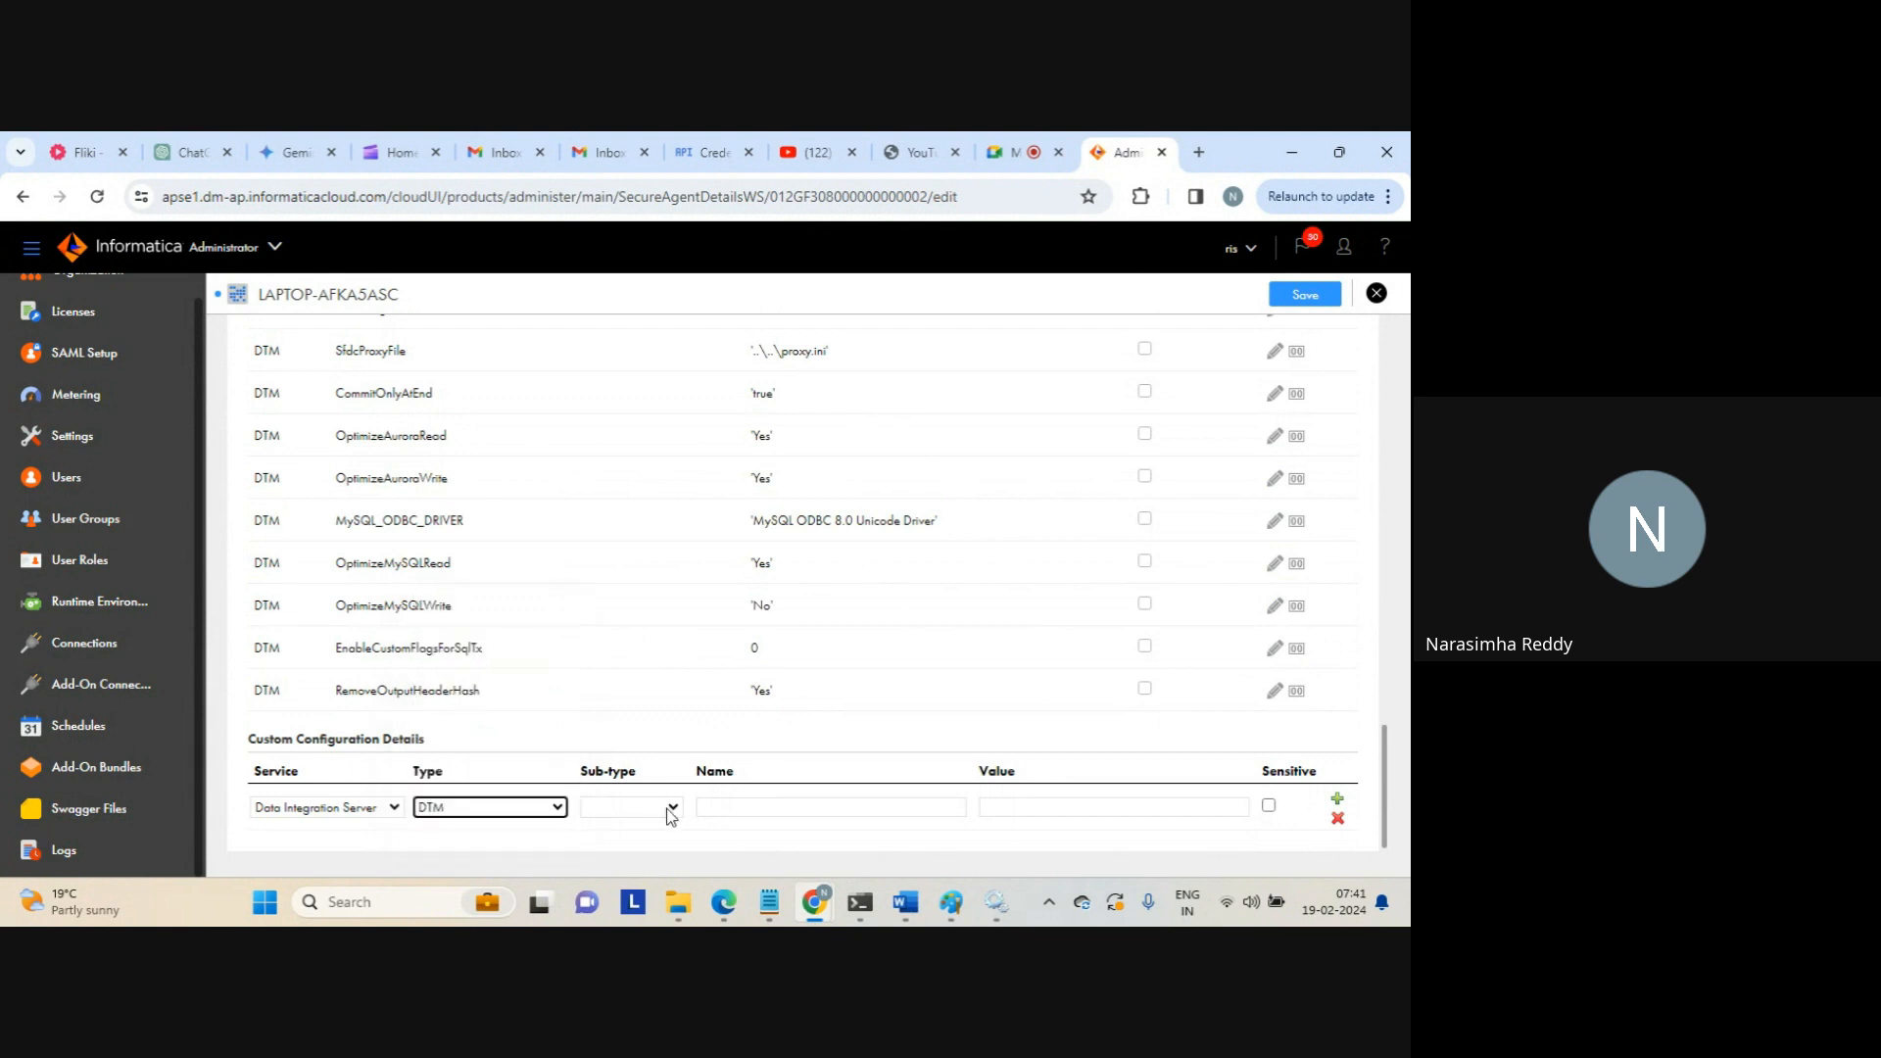
click(671, 816)
click(666, 809)
Name the custom setting -xms with value 256m and save the agent
click(736, 810)
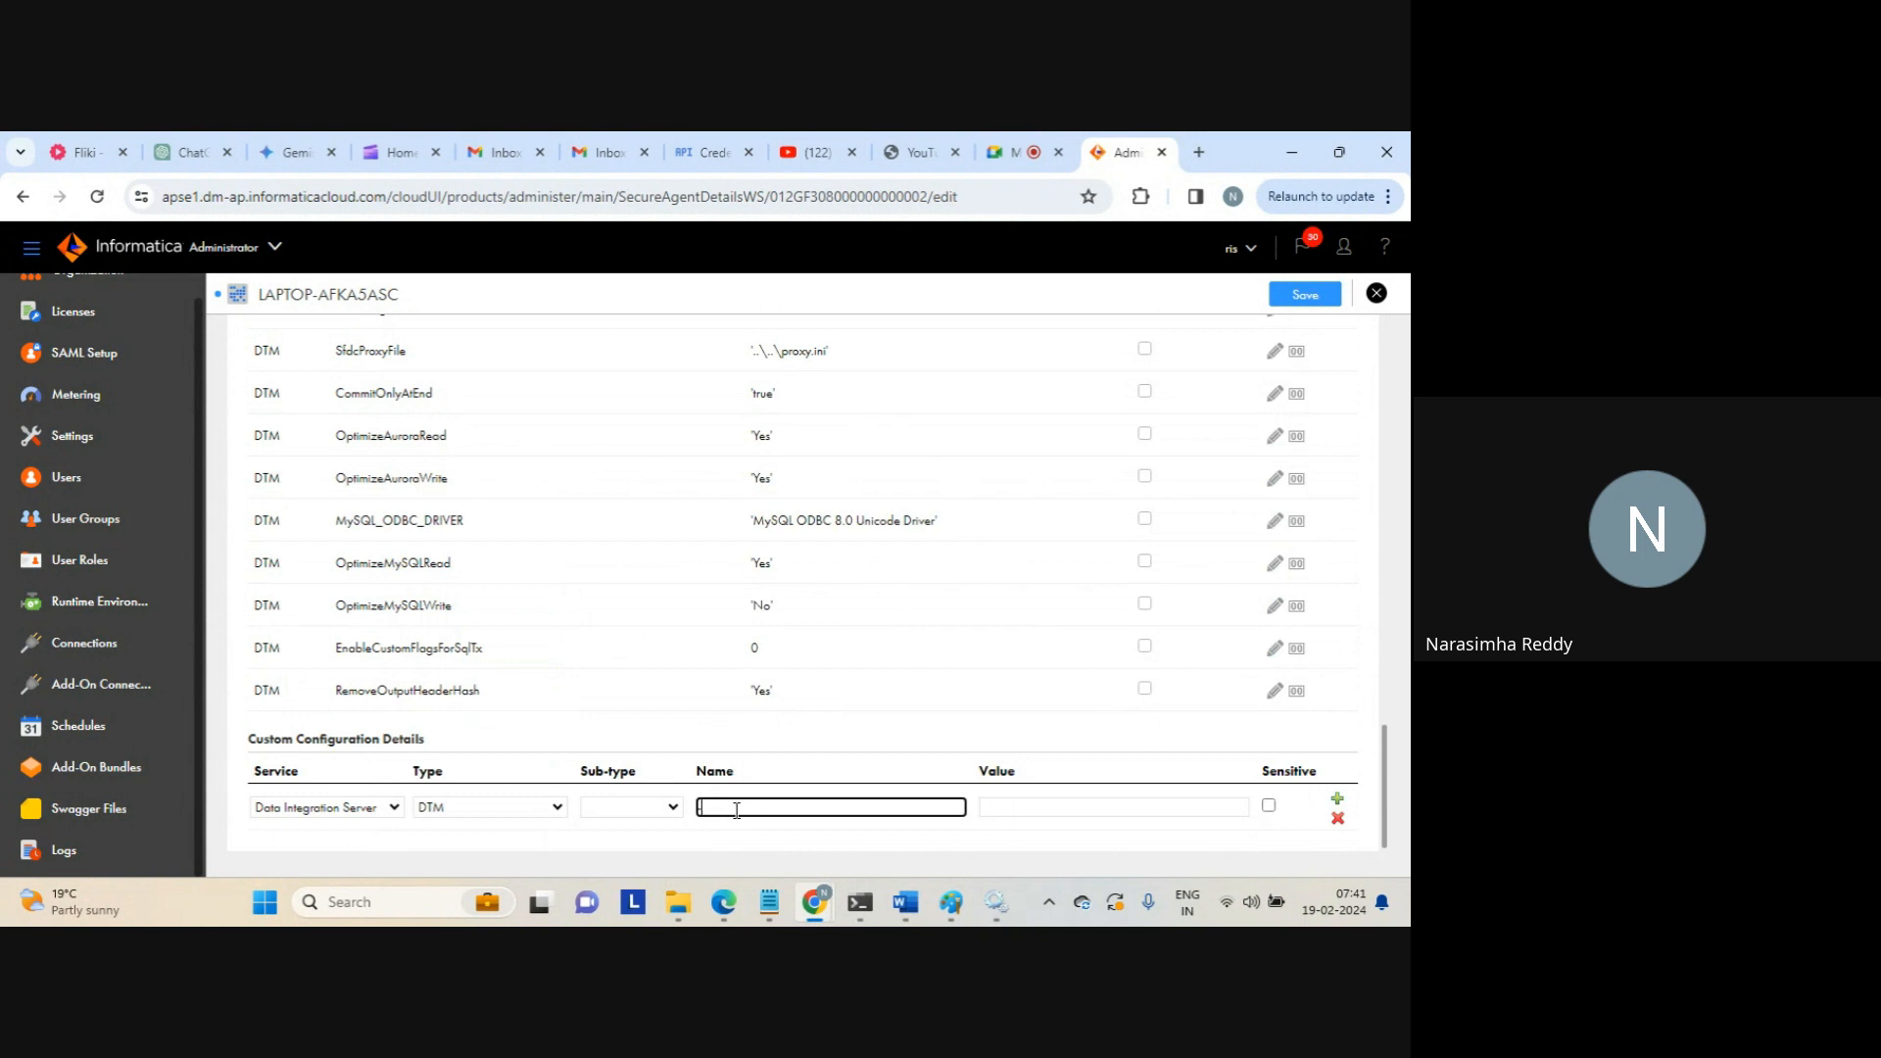
text(xmx)
click(1158, 805)
text(25)
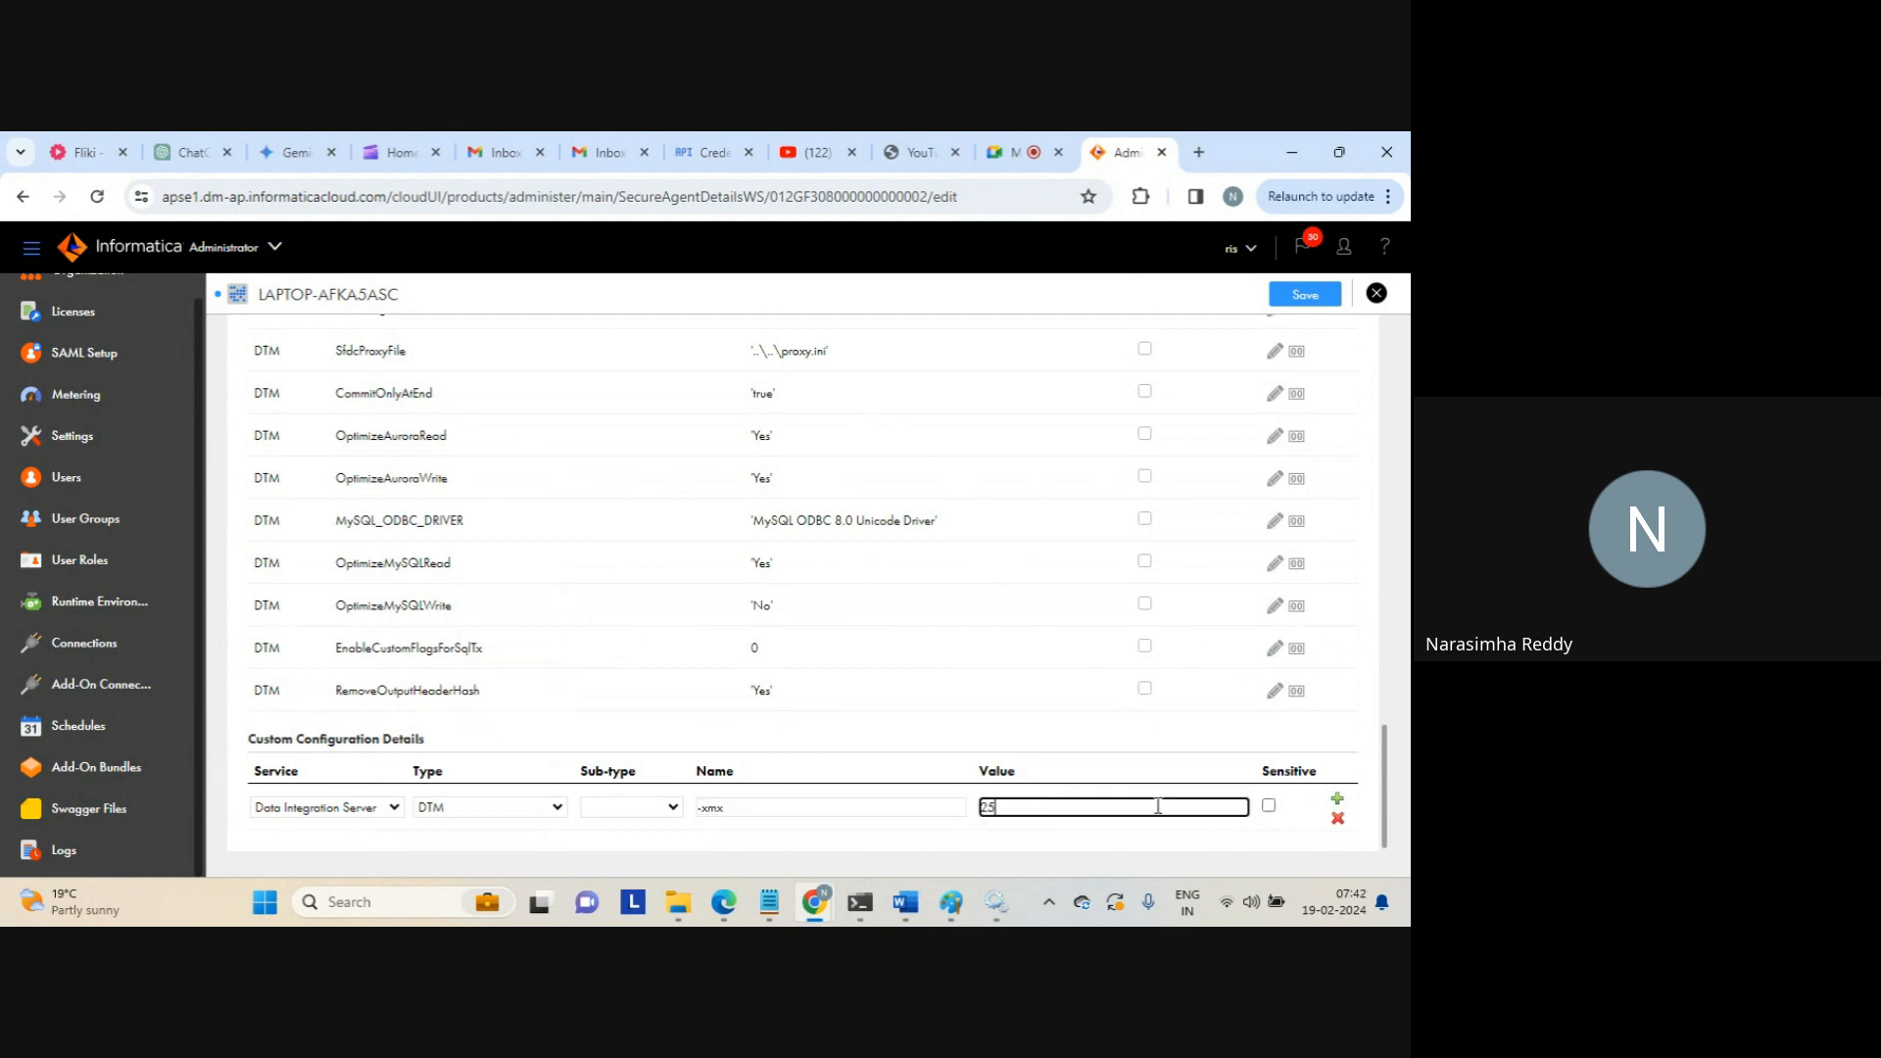
text(6m)
click(793, 805)
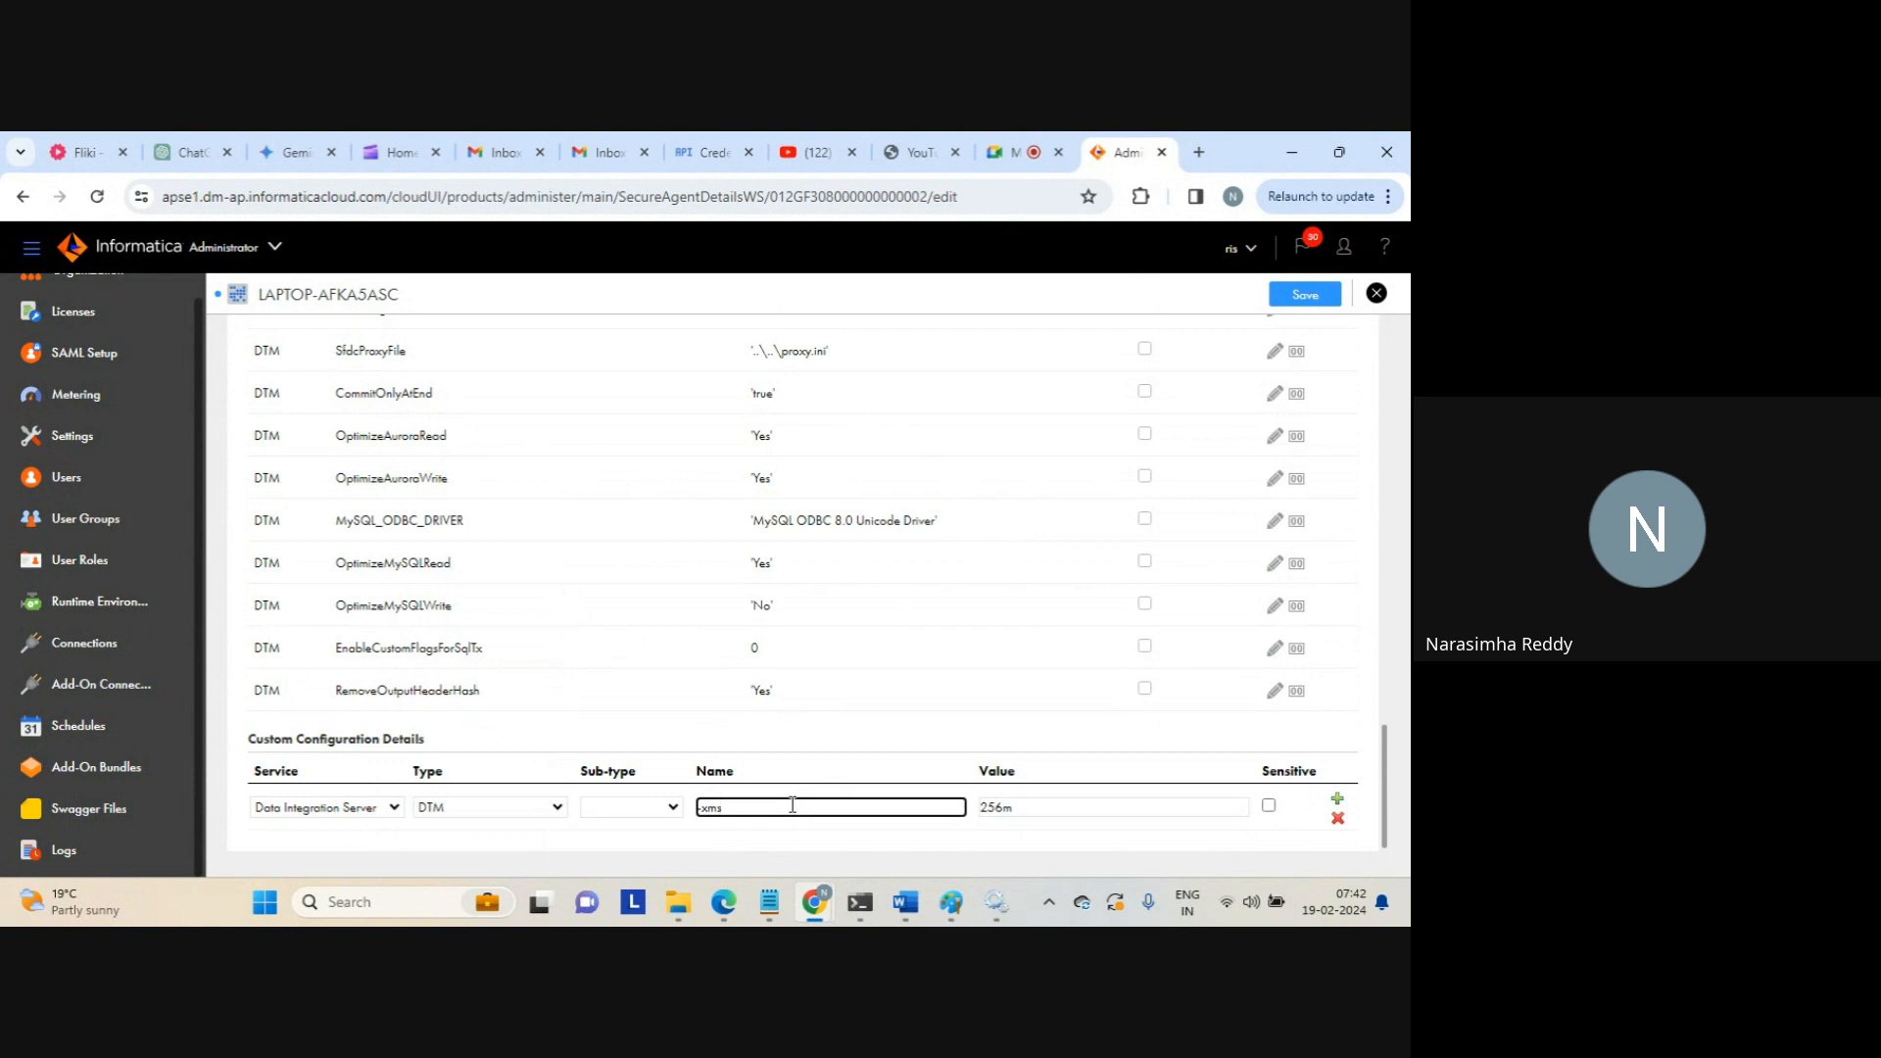
double_click(1034, 806)
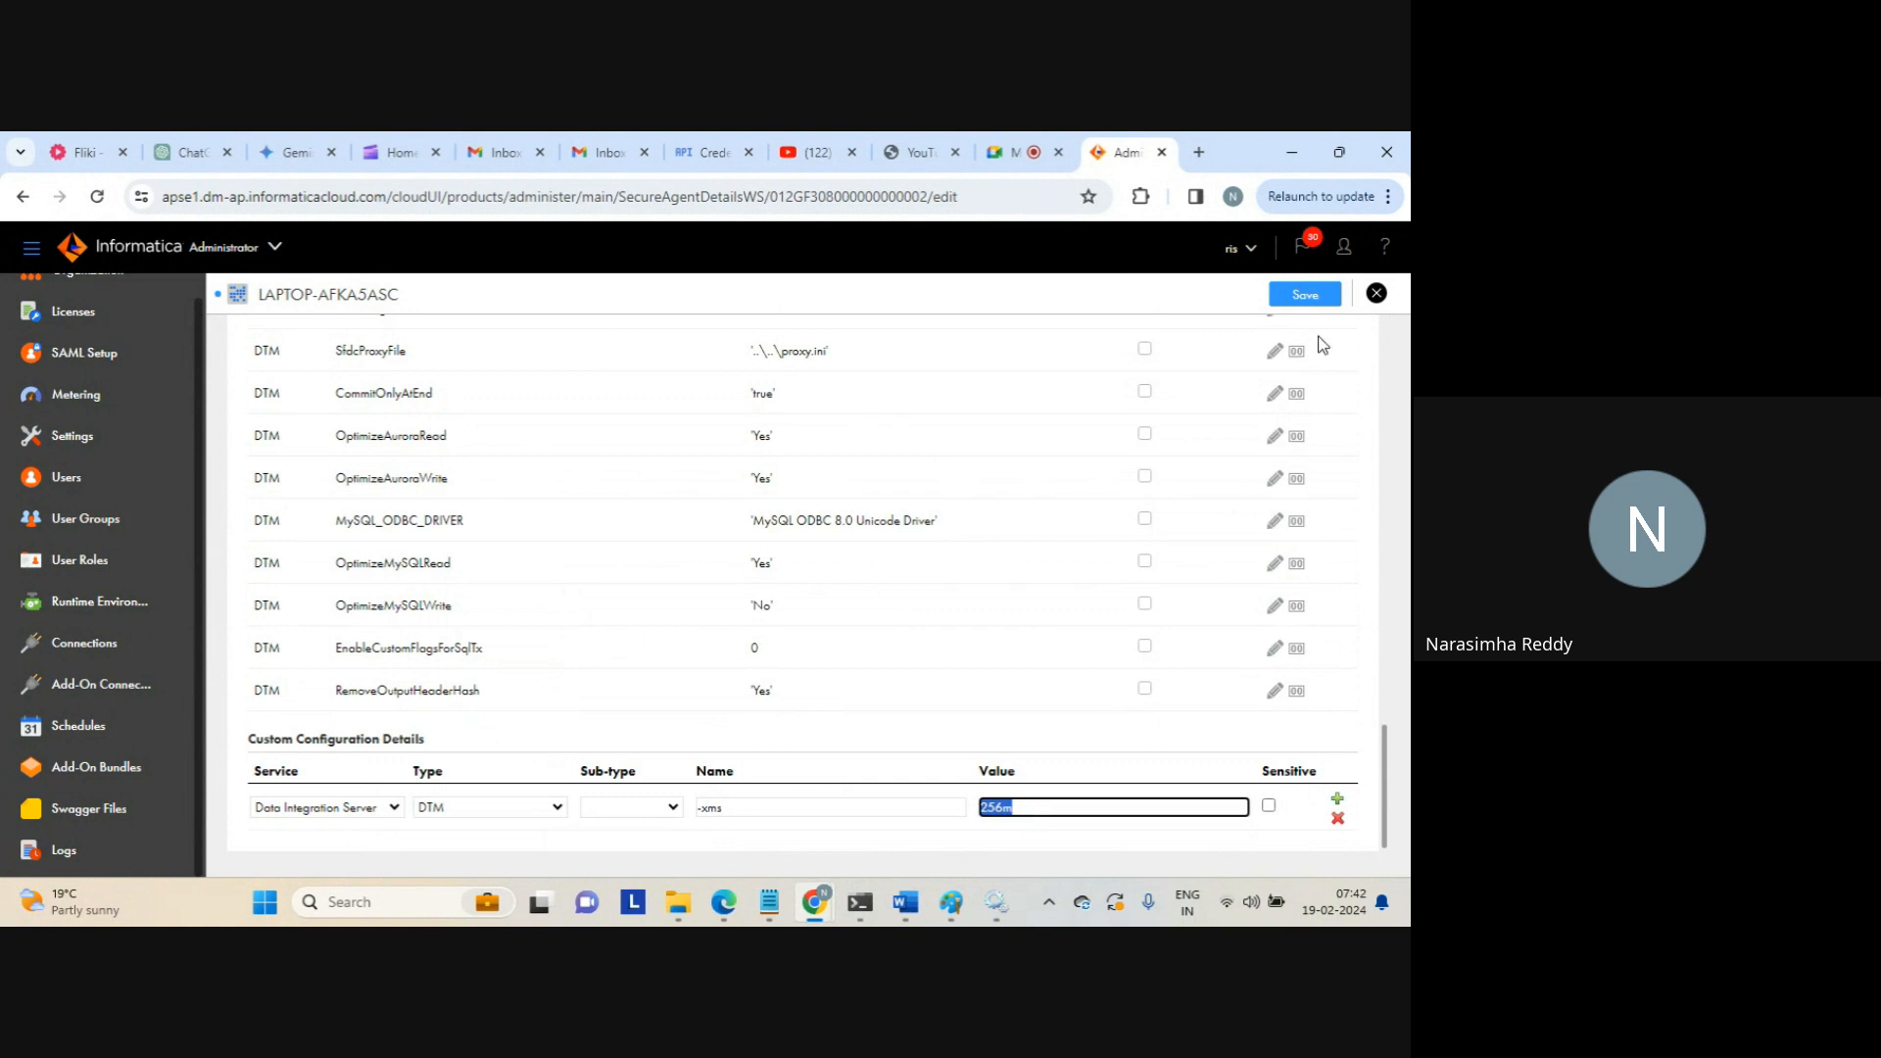
click(1302, 298)
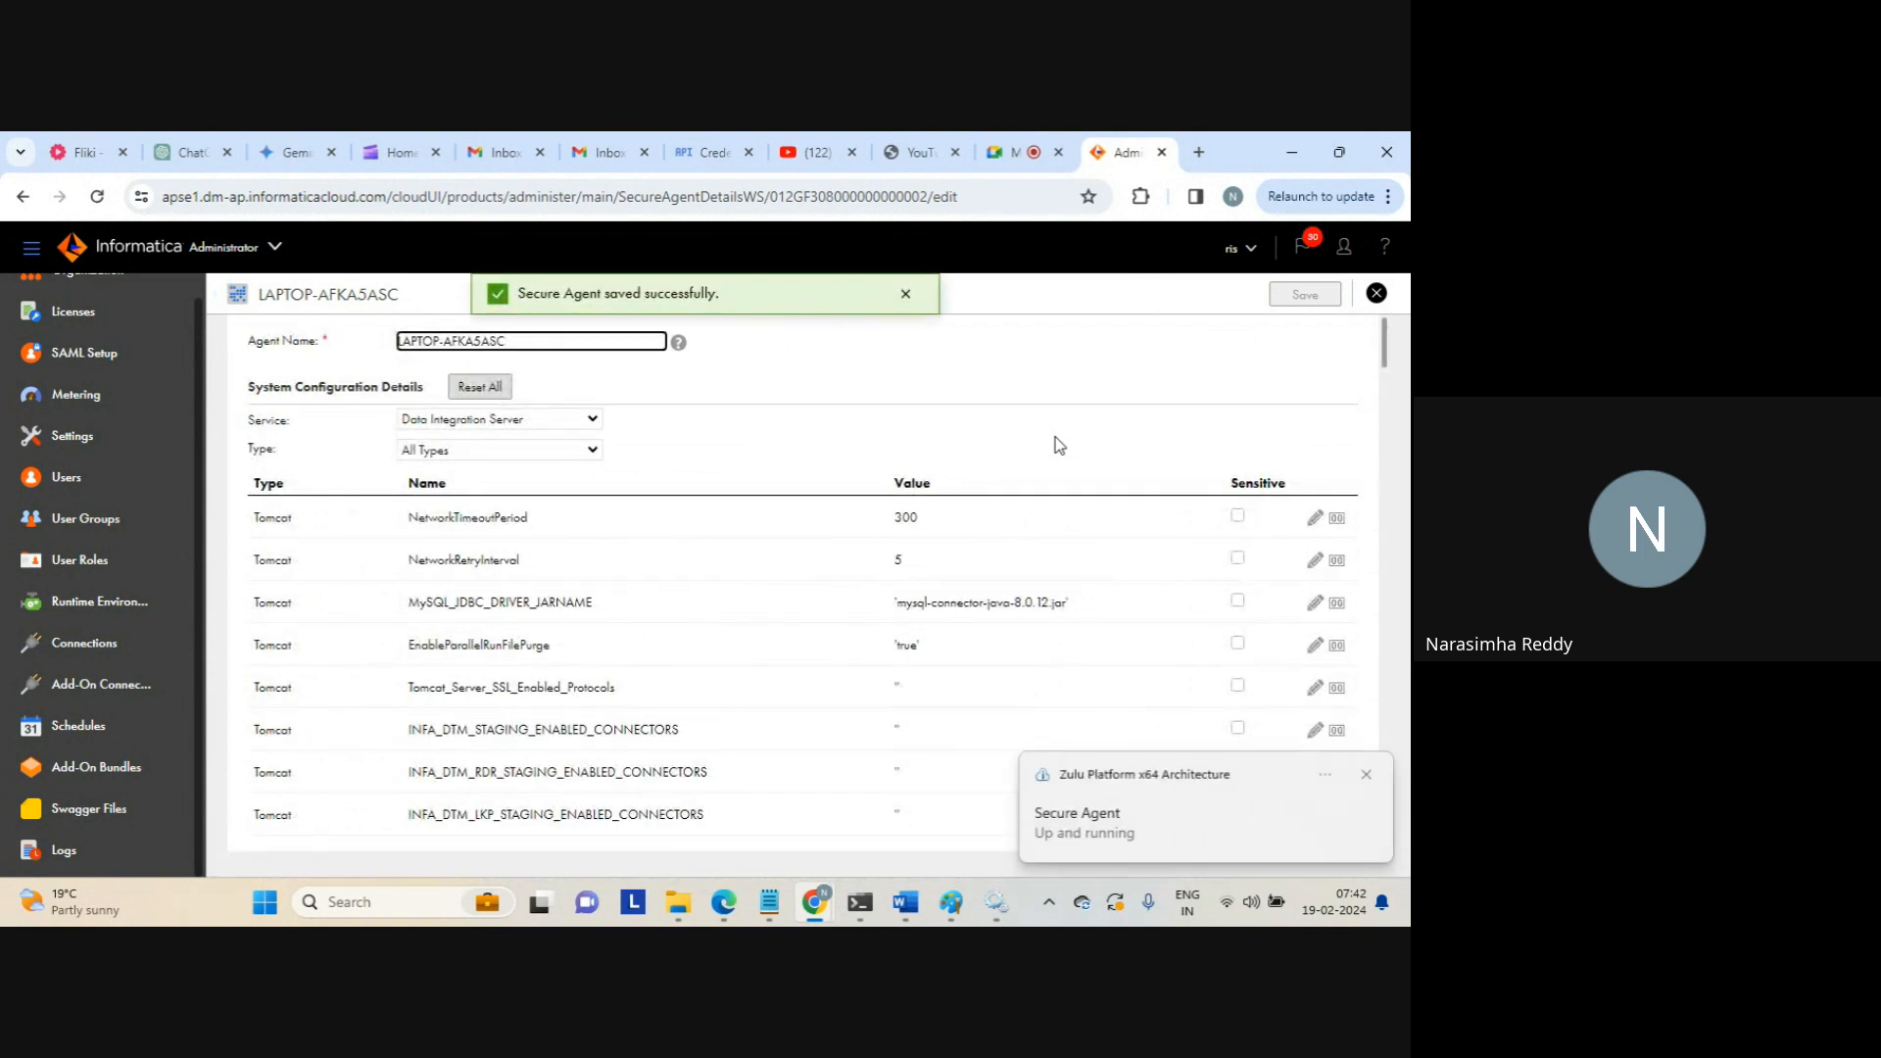
Dismiss the agent up-and-running notification on the Secure Agent edit page
click(1371, 778)
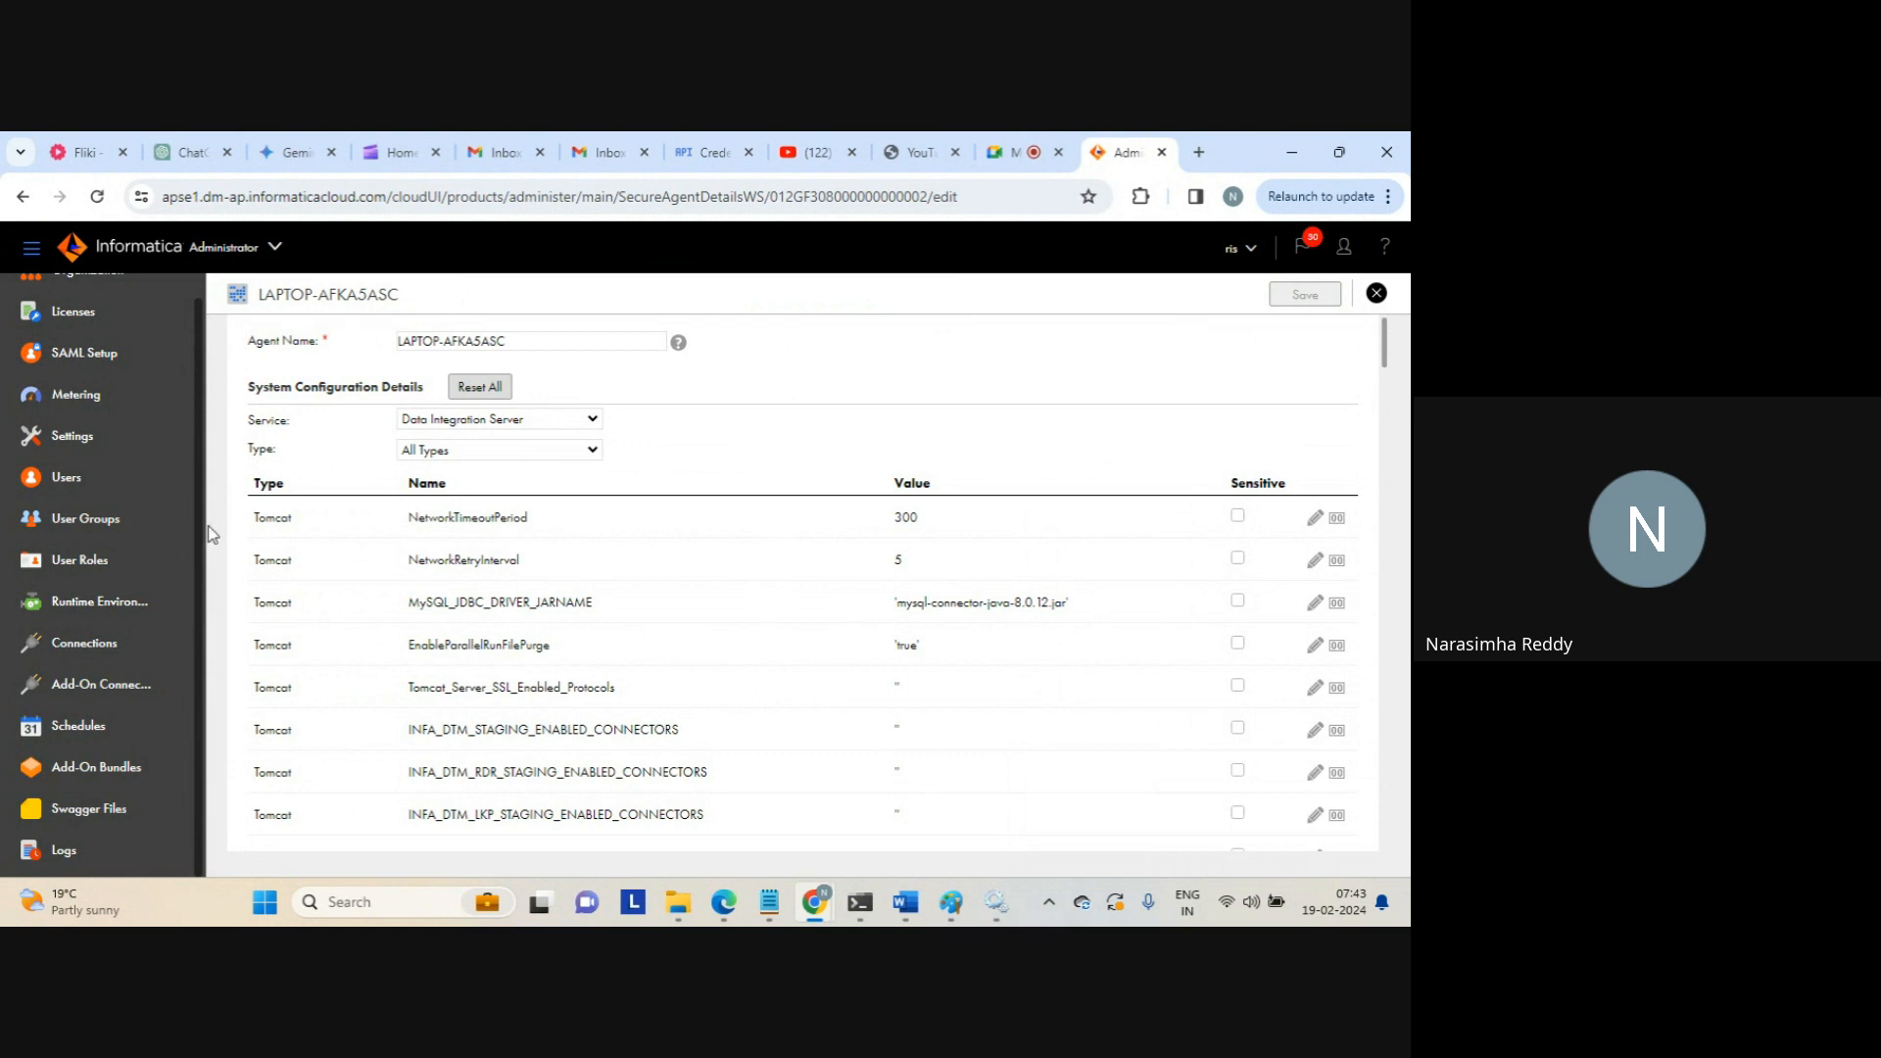
Keep the Data Integration Server service and filter the property types to Platform
click(480, 421)
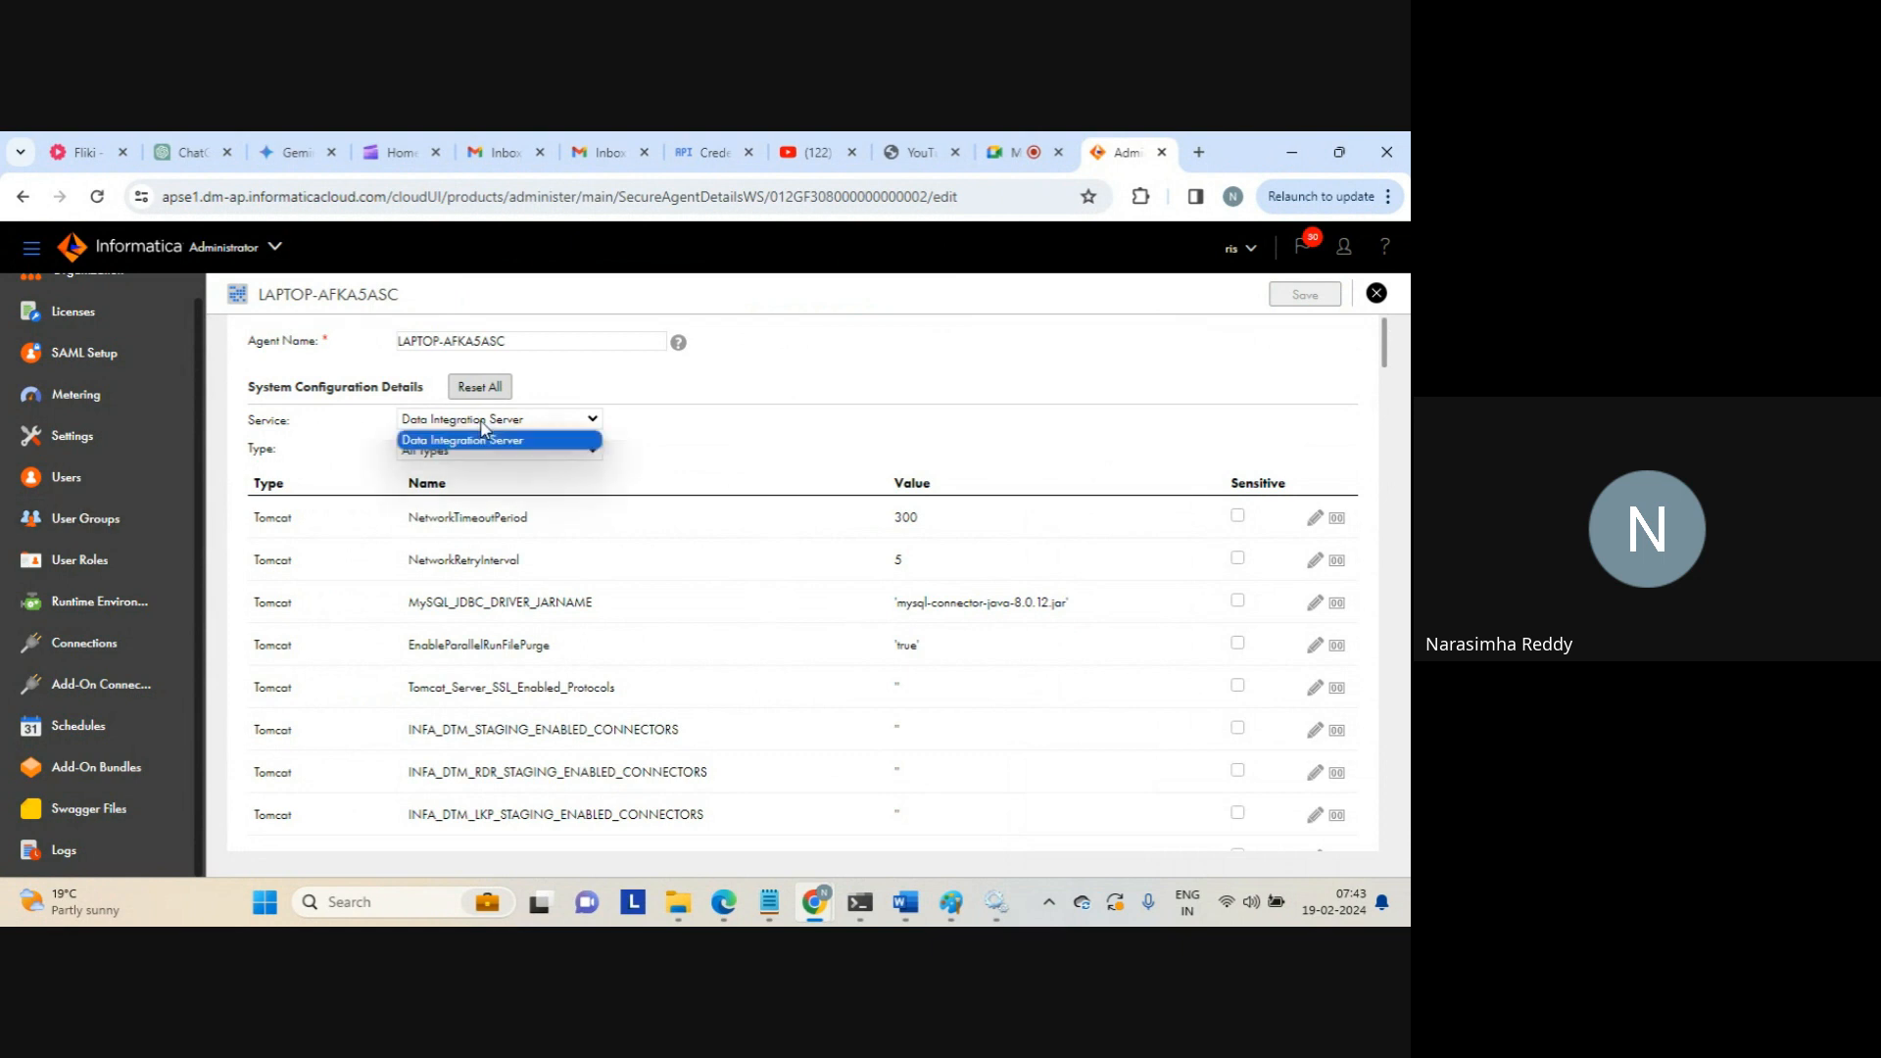
click(481, 437)
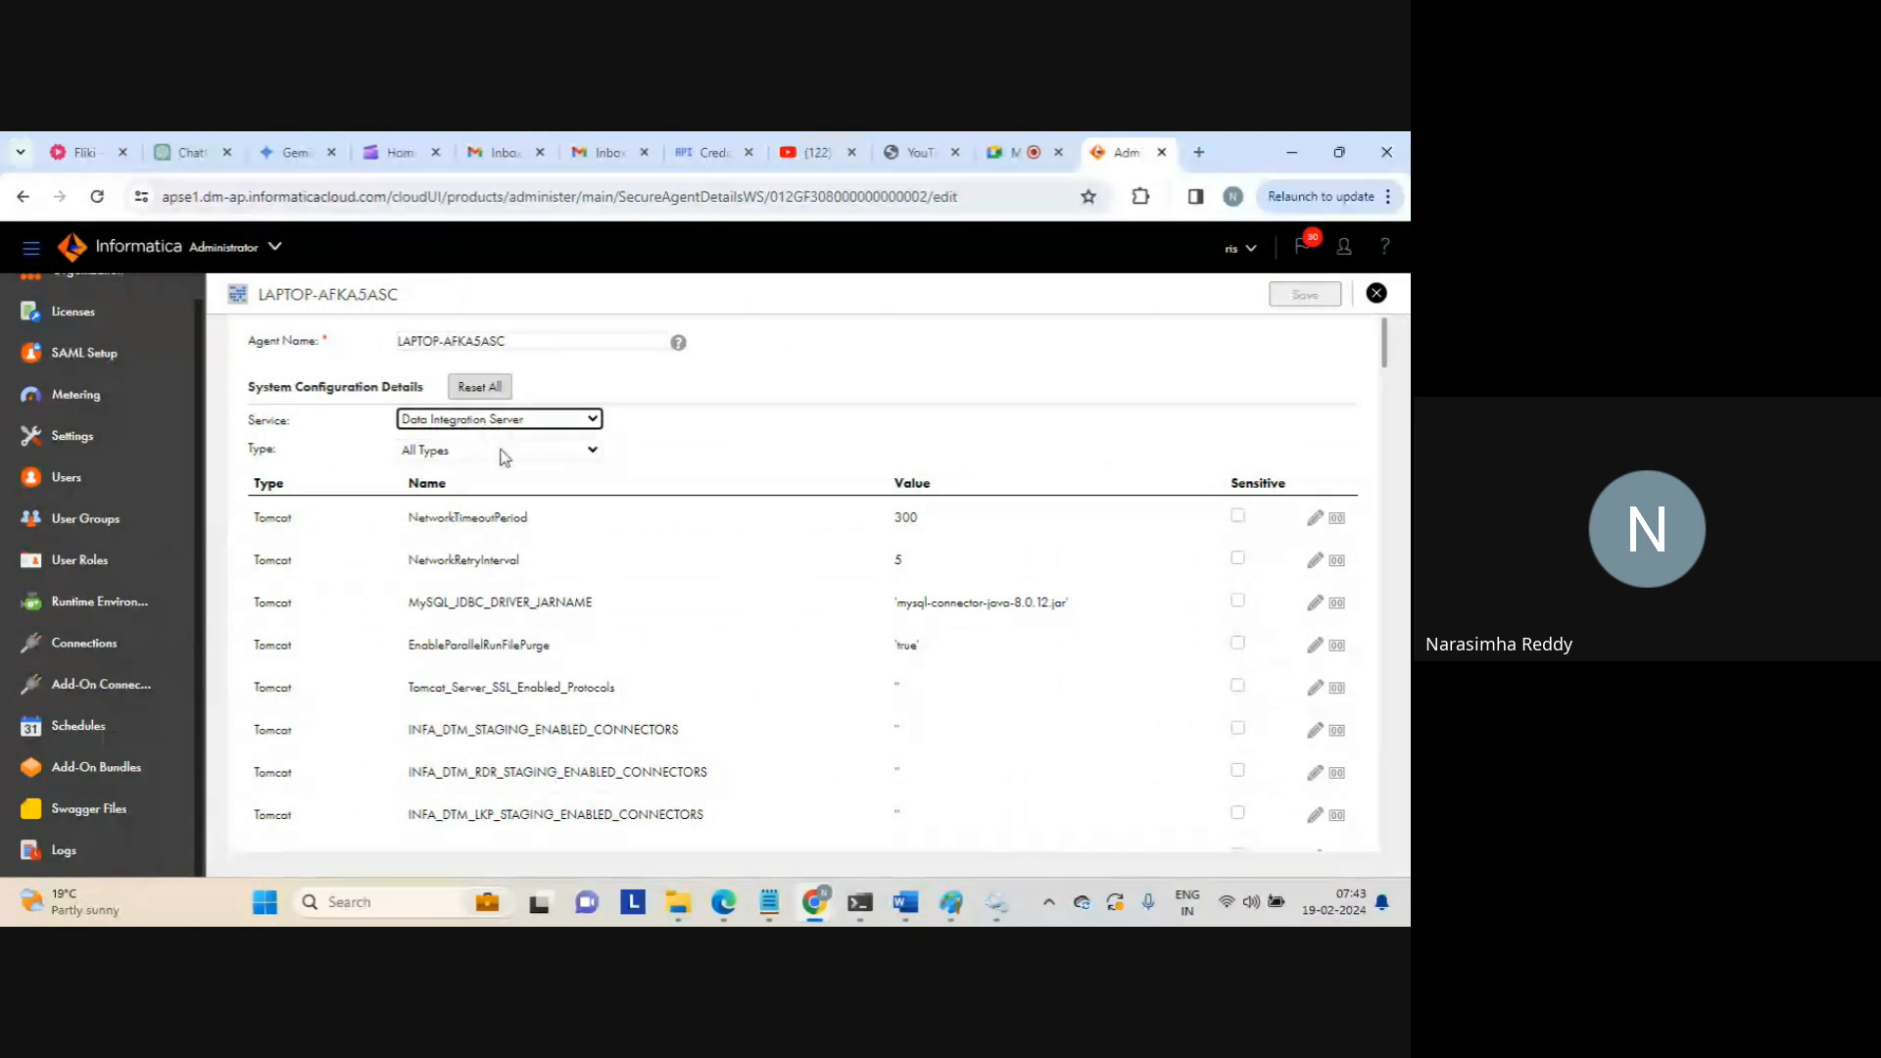
click(502, 451)
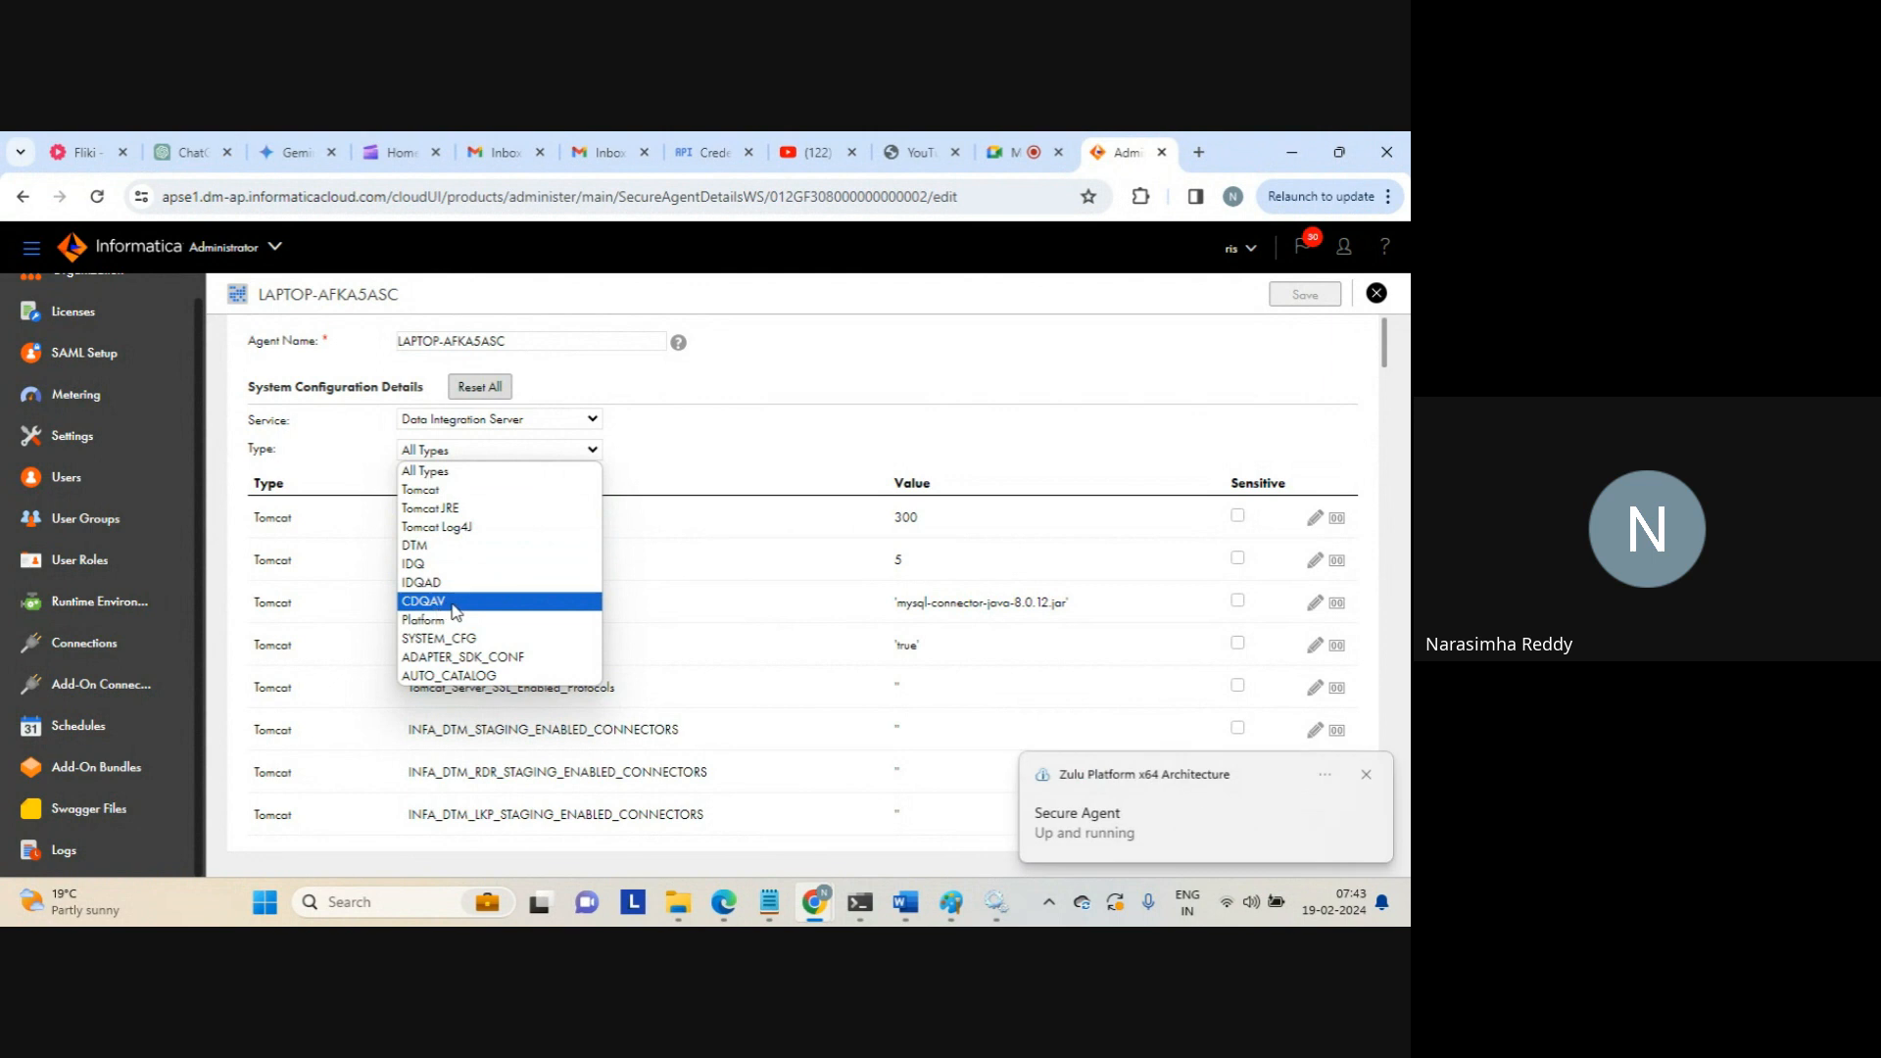
click(453, 622)
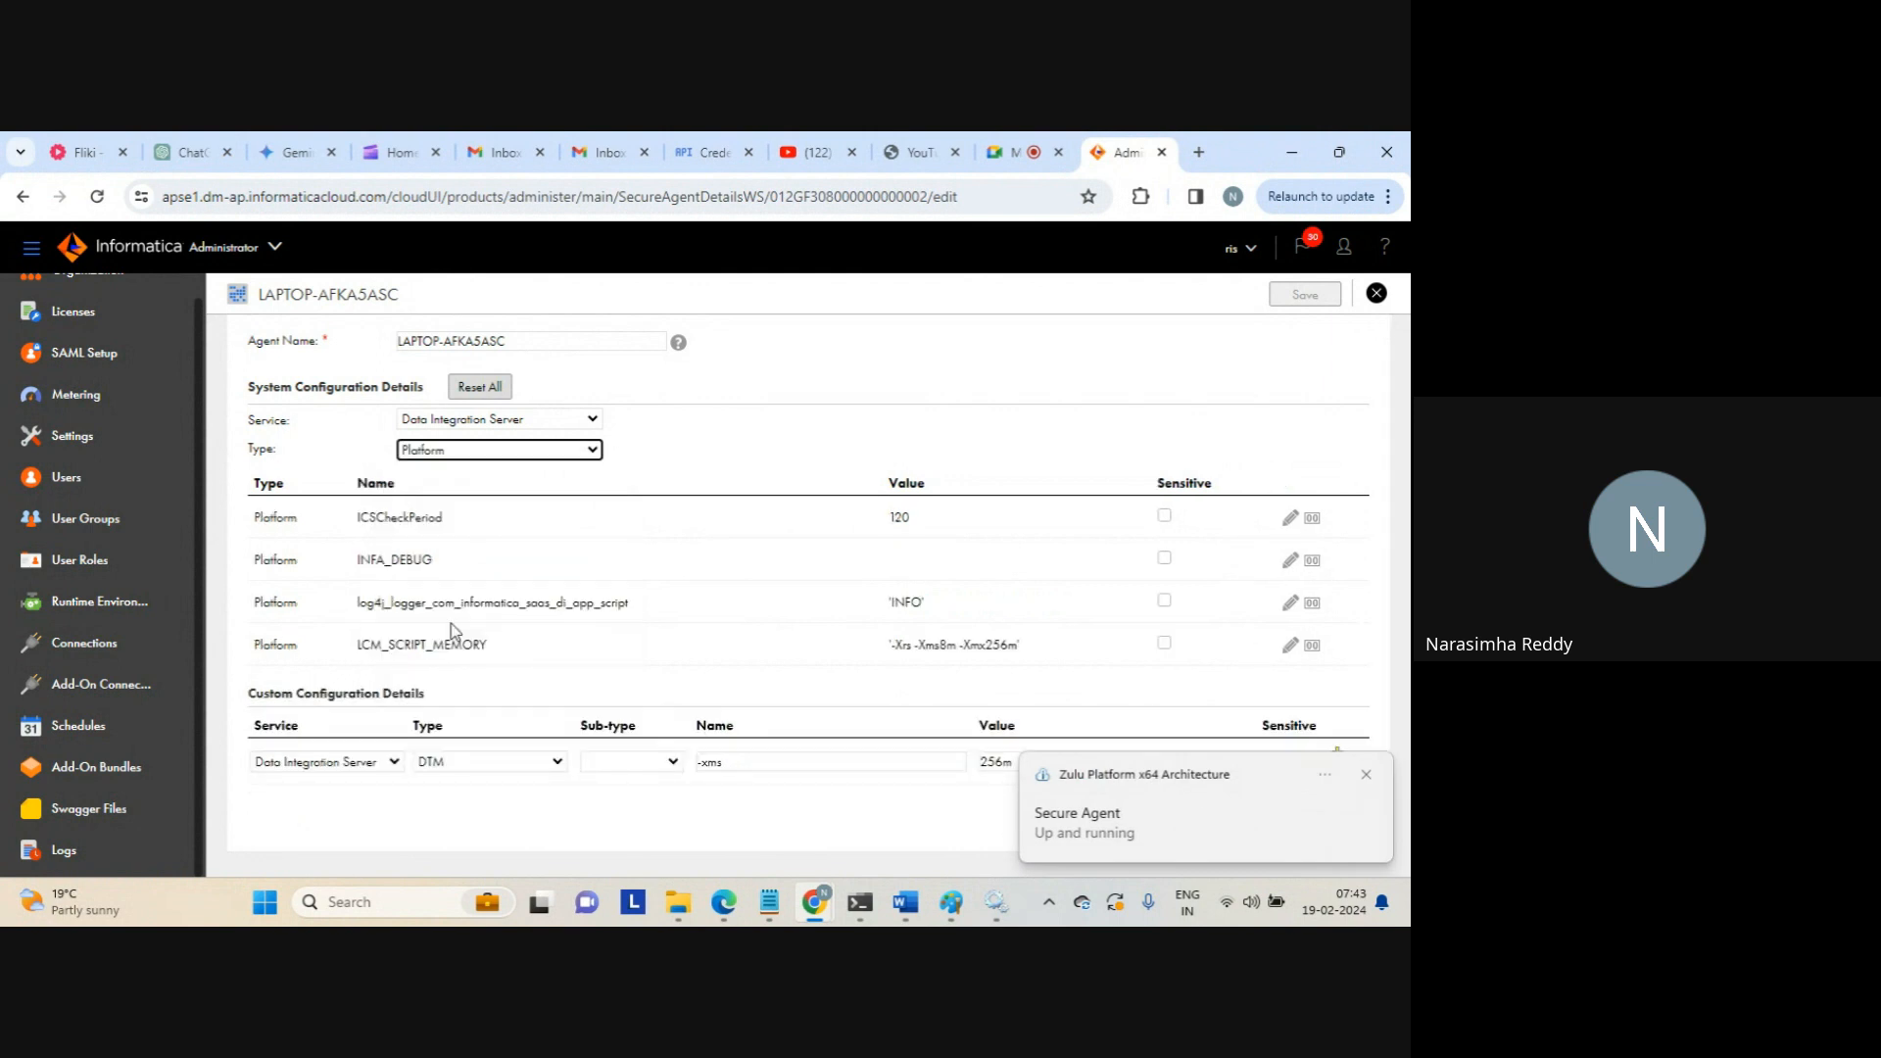
click(487, 459)
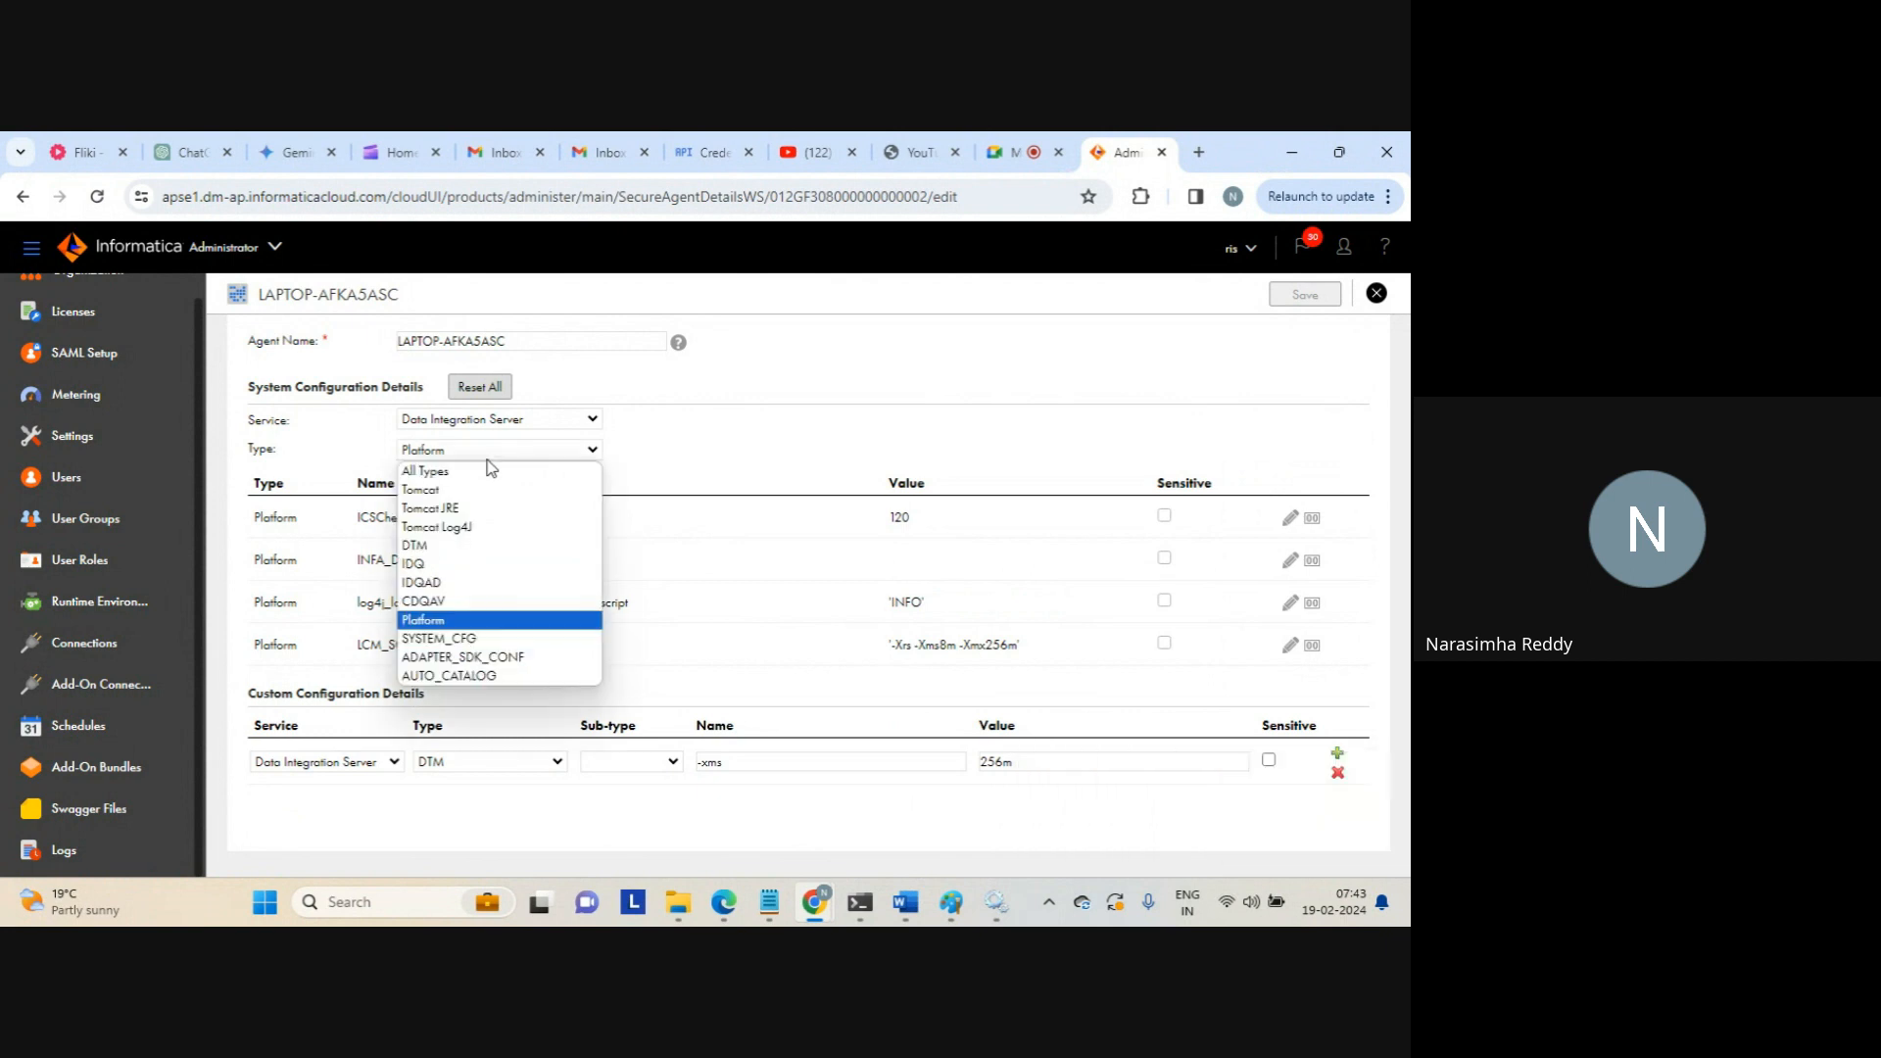
click(487, 458)
Highlight the LCM_SCRIPT_MEMORY property and its value '-Xrs -Xms8m -Xmx256m'
drag(358, 644, 518, 653)
click(518, 654)
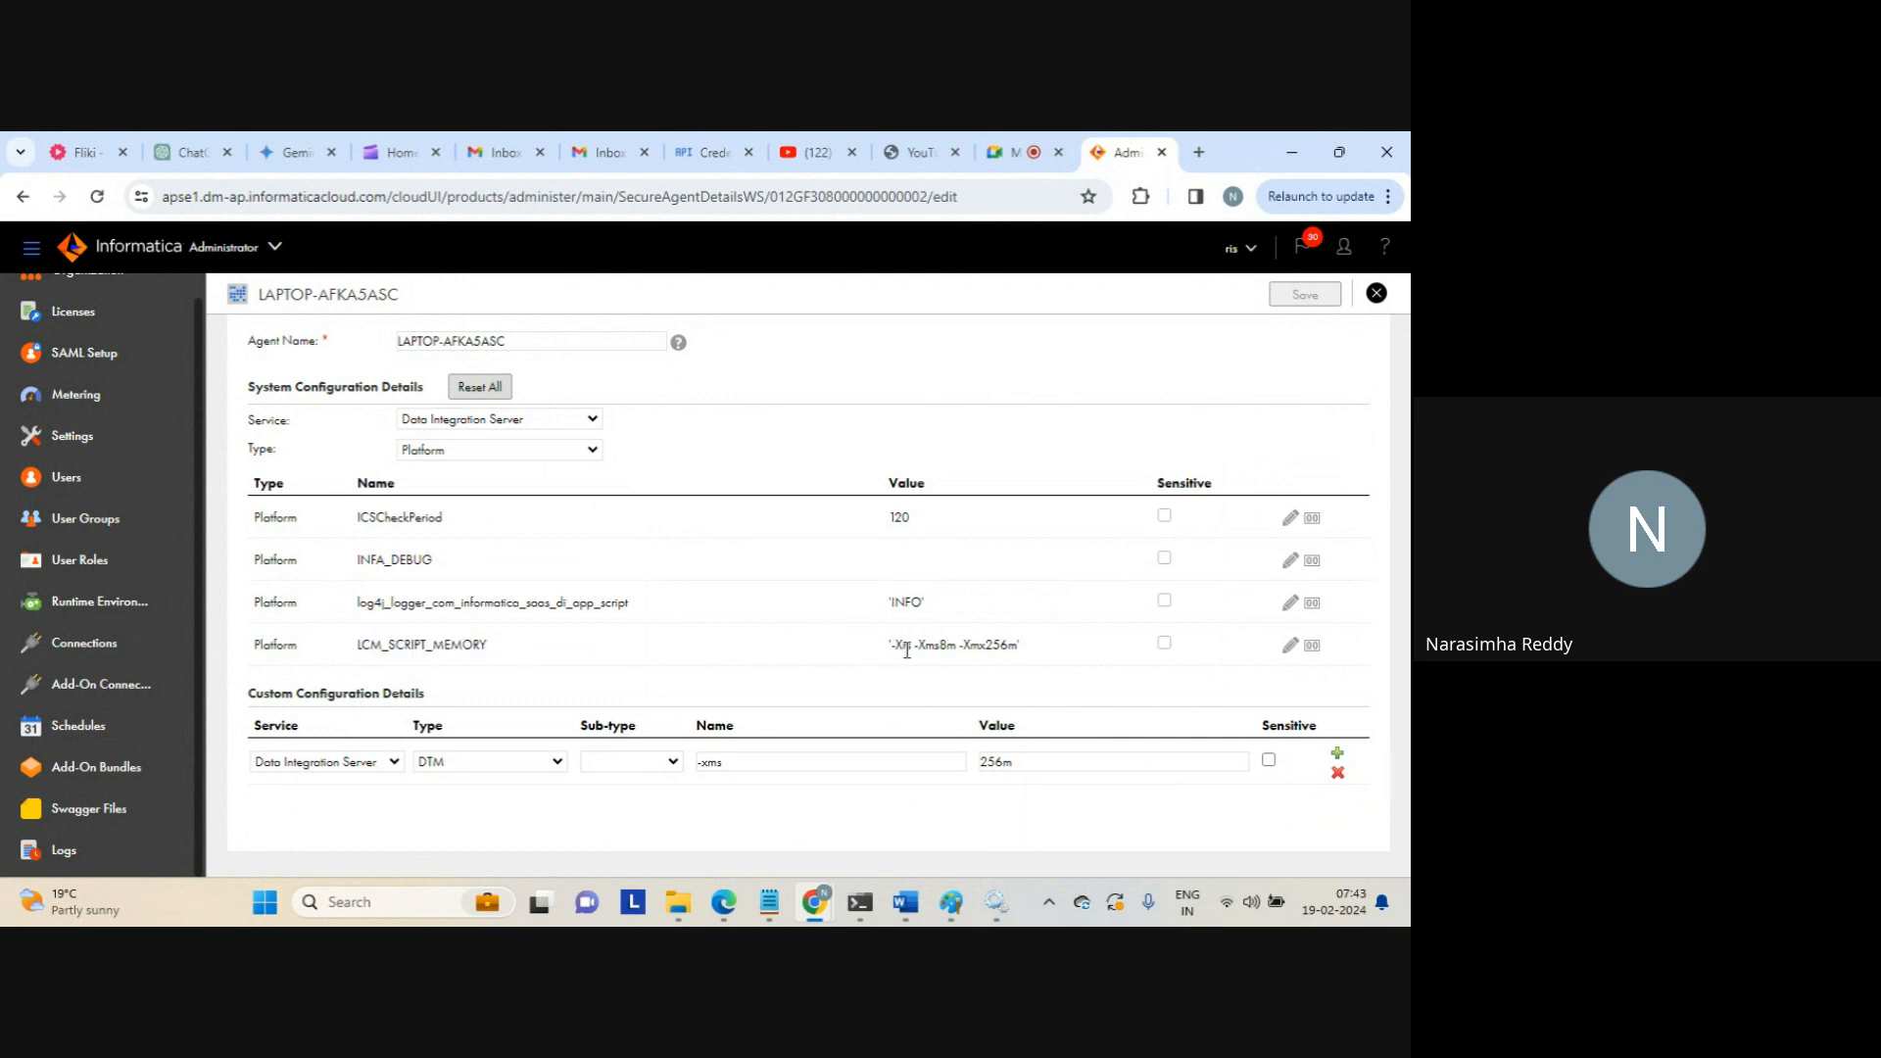
drag(907, 650, 1032, 643)
click(1031, 643)
click(516, 451)
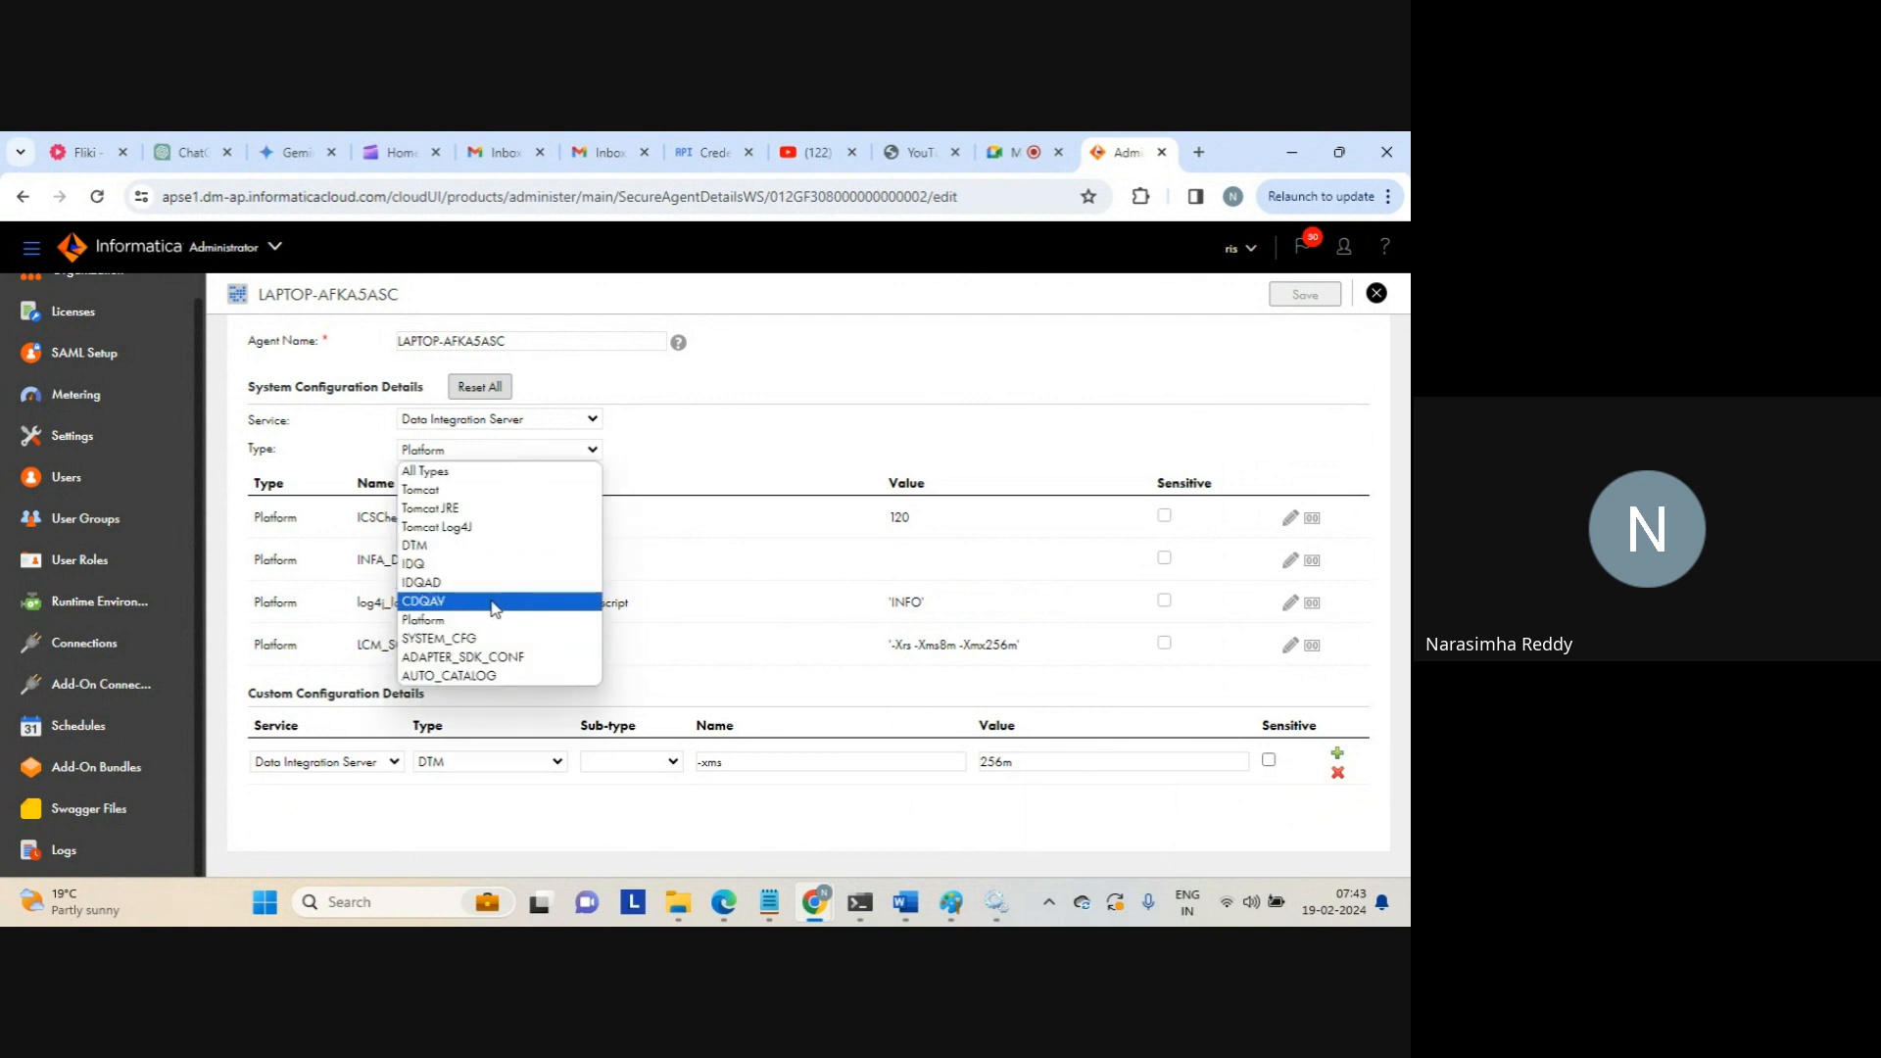
Filter the properties to Tomcat JRE, showing INFA_MEMORY and JRE_OPTS values
click(486, 509)
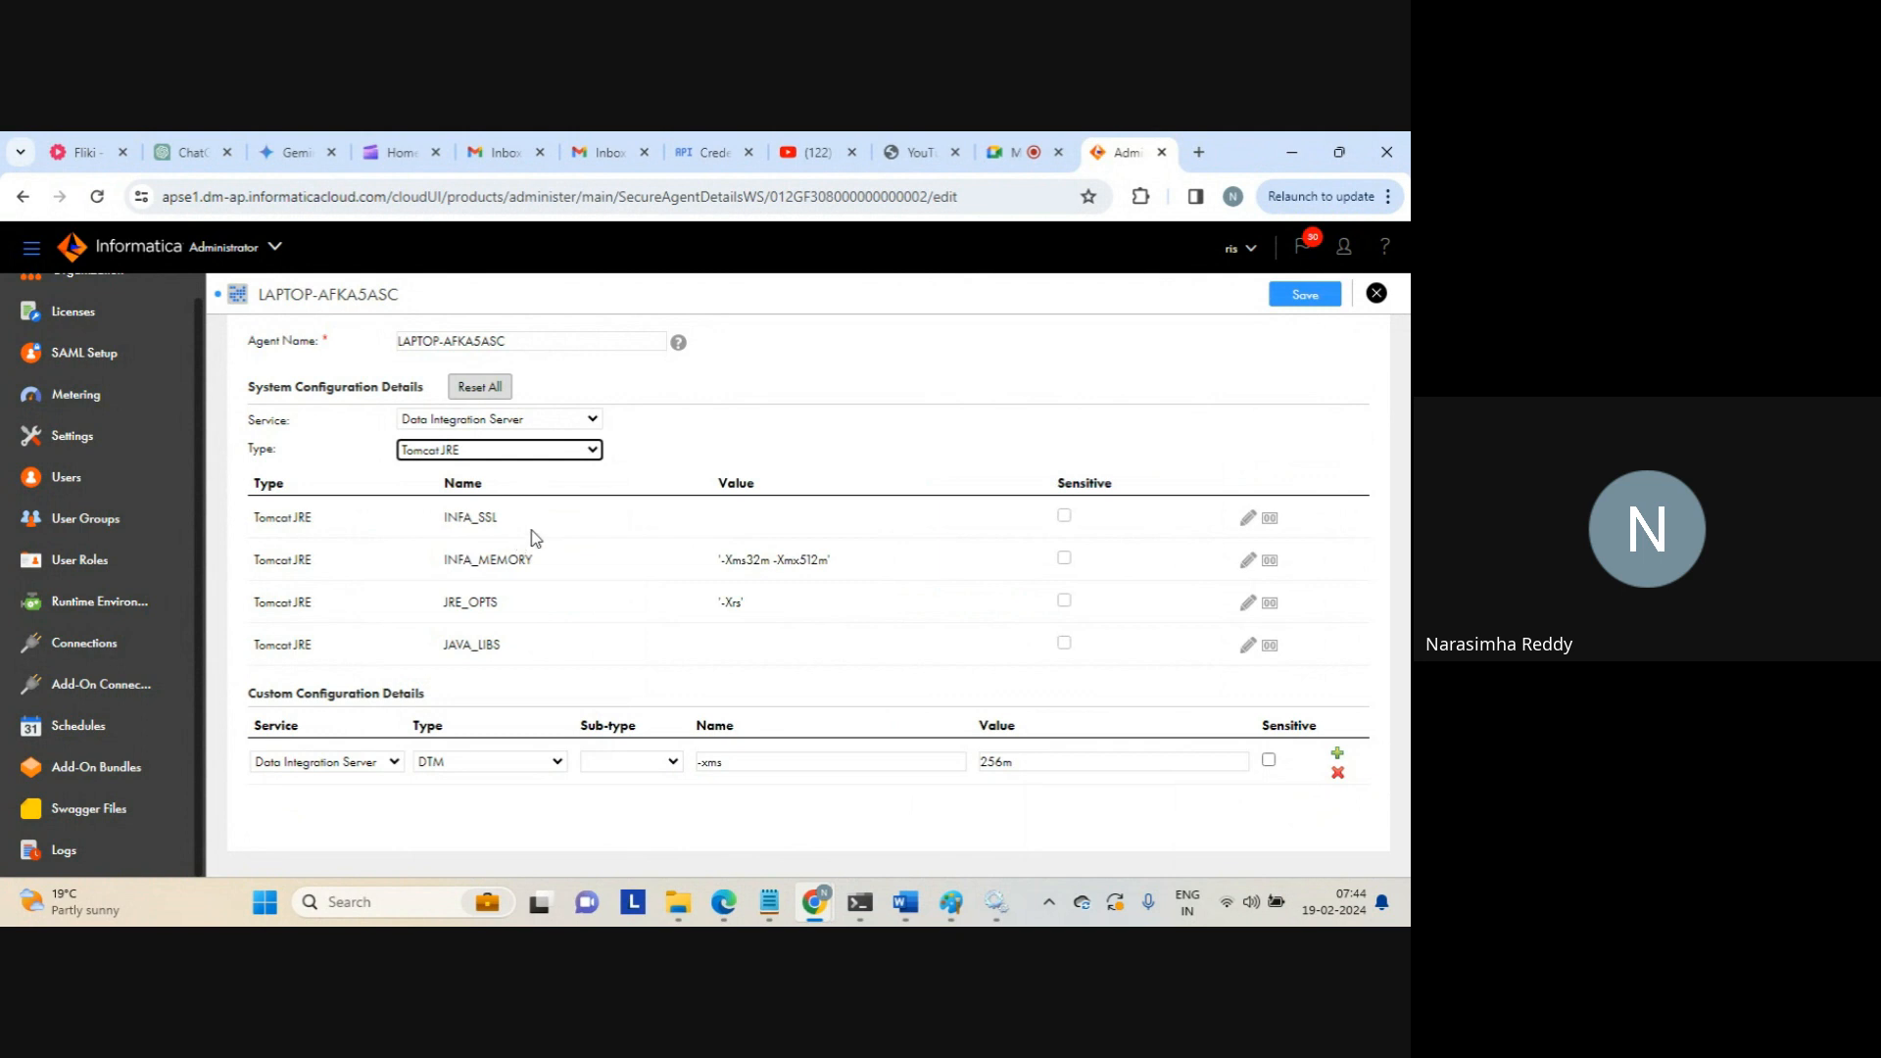
click(862, 468)
click(580, 454)
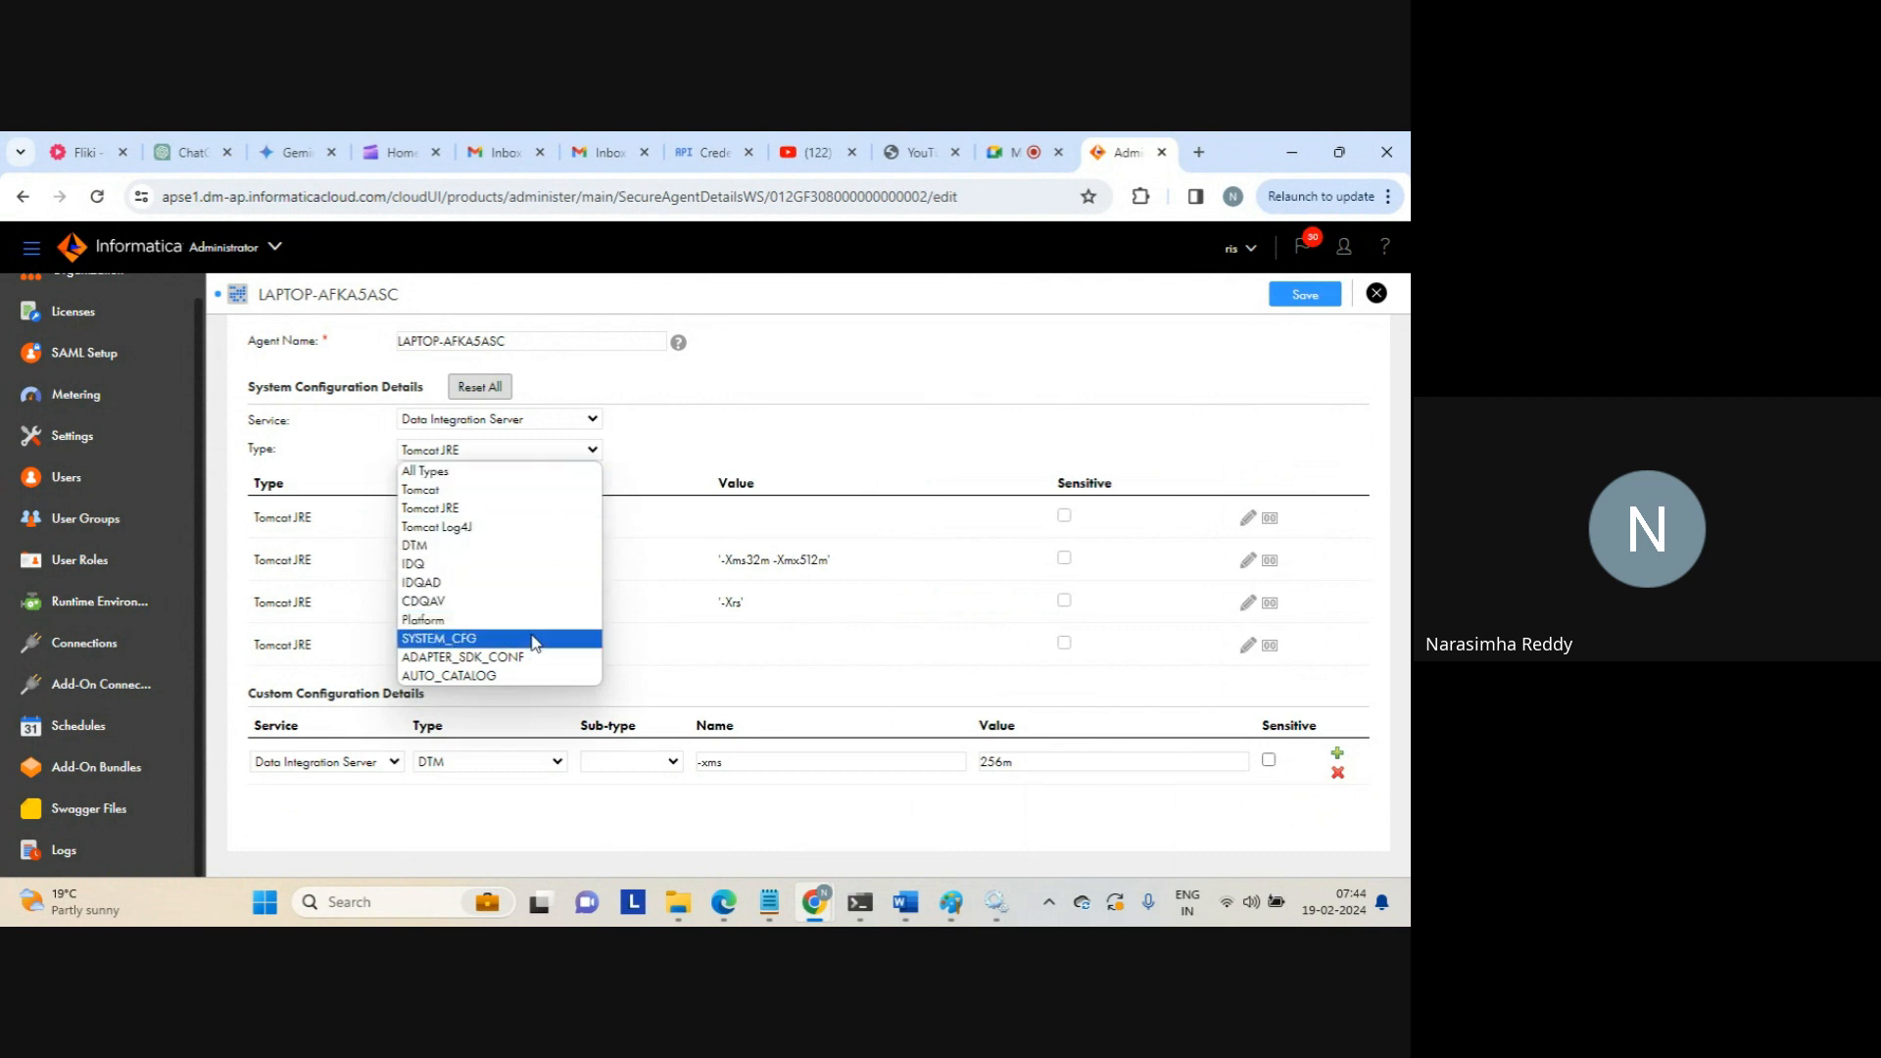
Reset the Type filter to All Types, scroll the properties, and save the agent
click(691, 427)
click(580, 453)
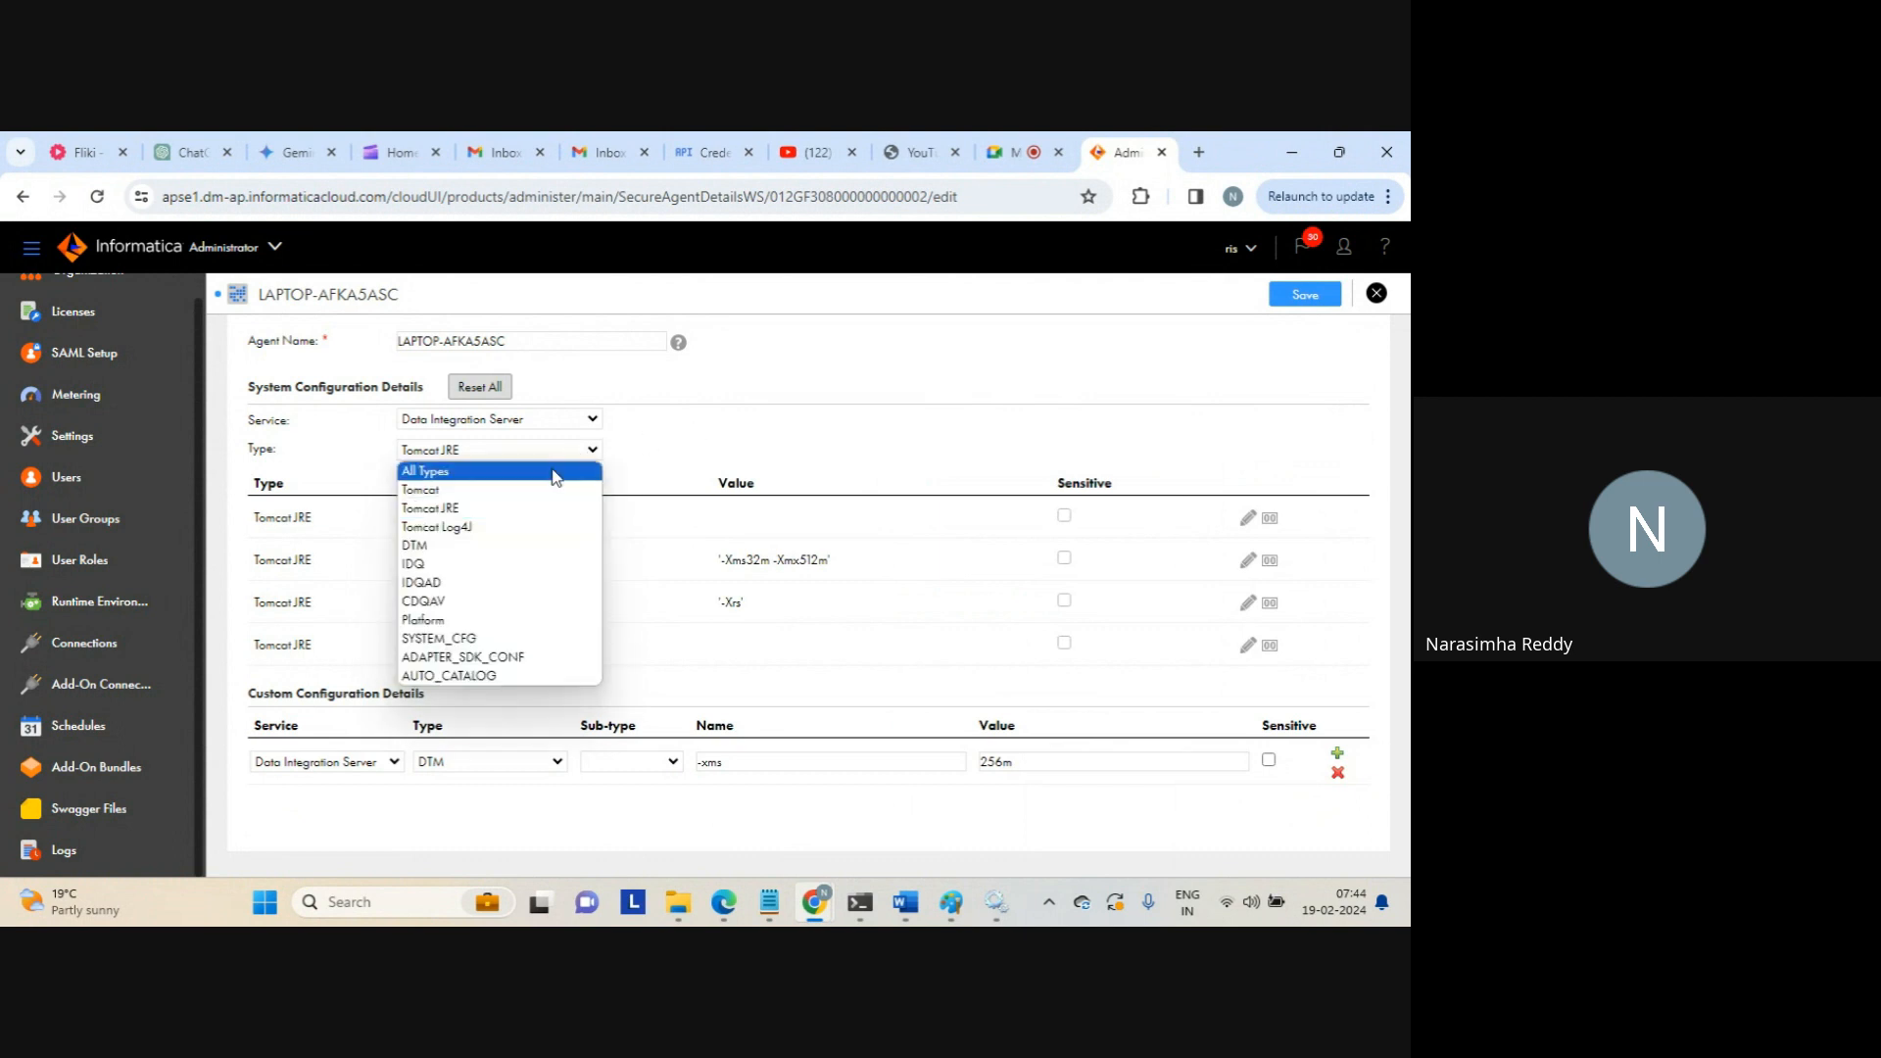
click(545, 482)
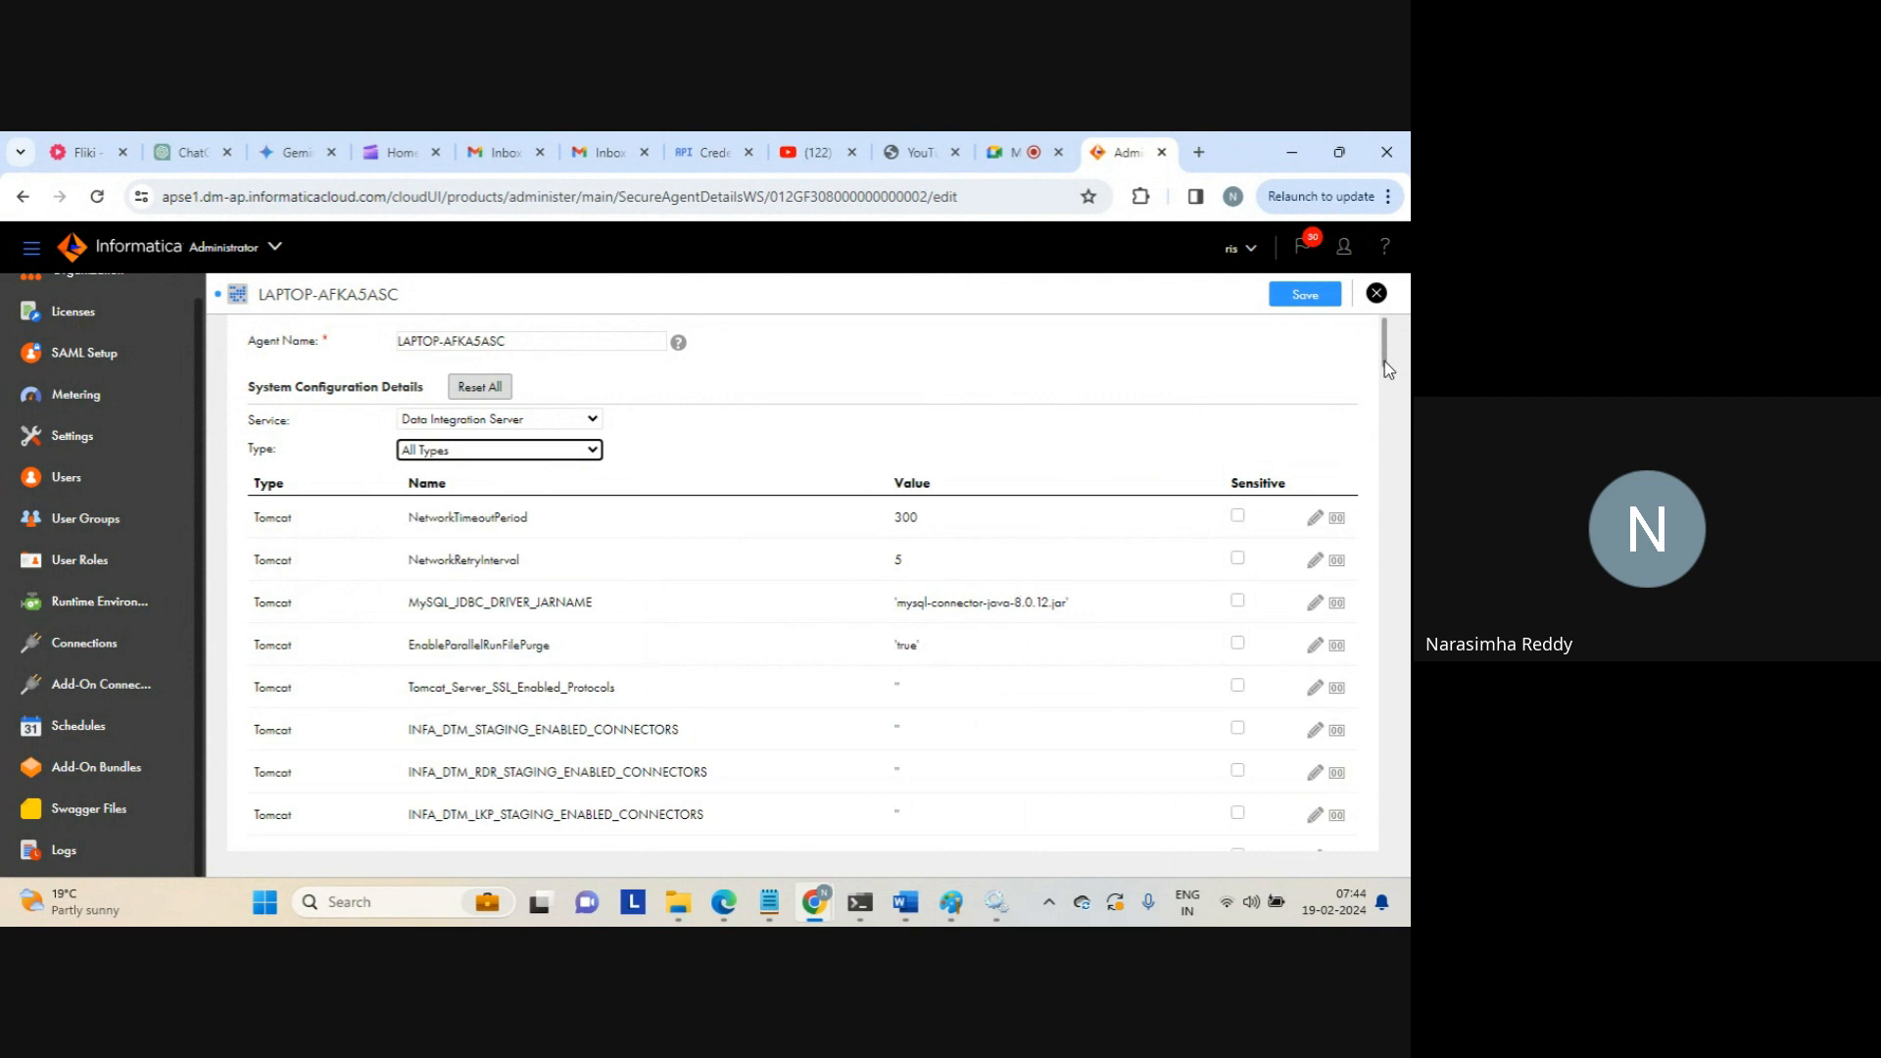
drag(1384, 361, 1408, 487)
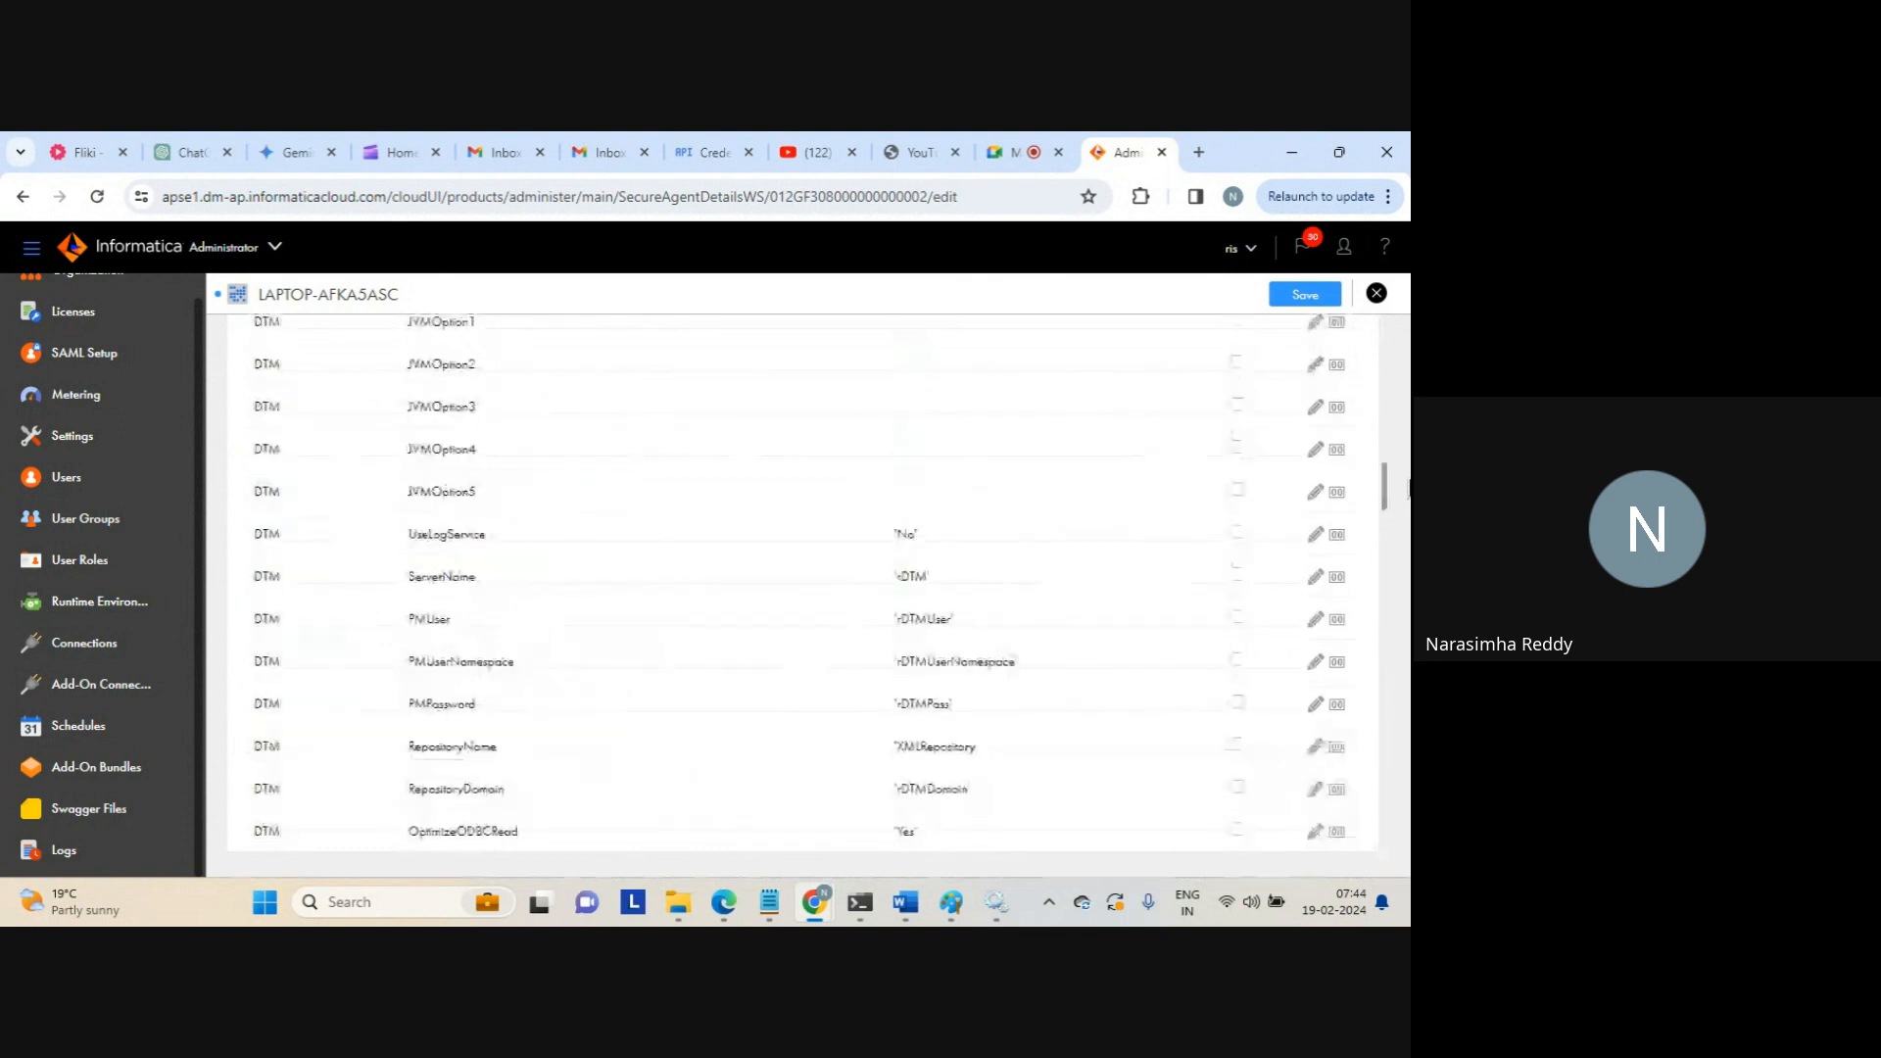
click(1320, 304)
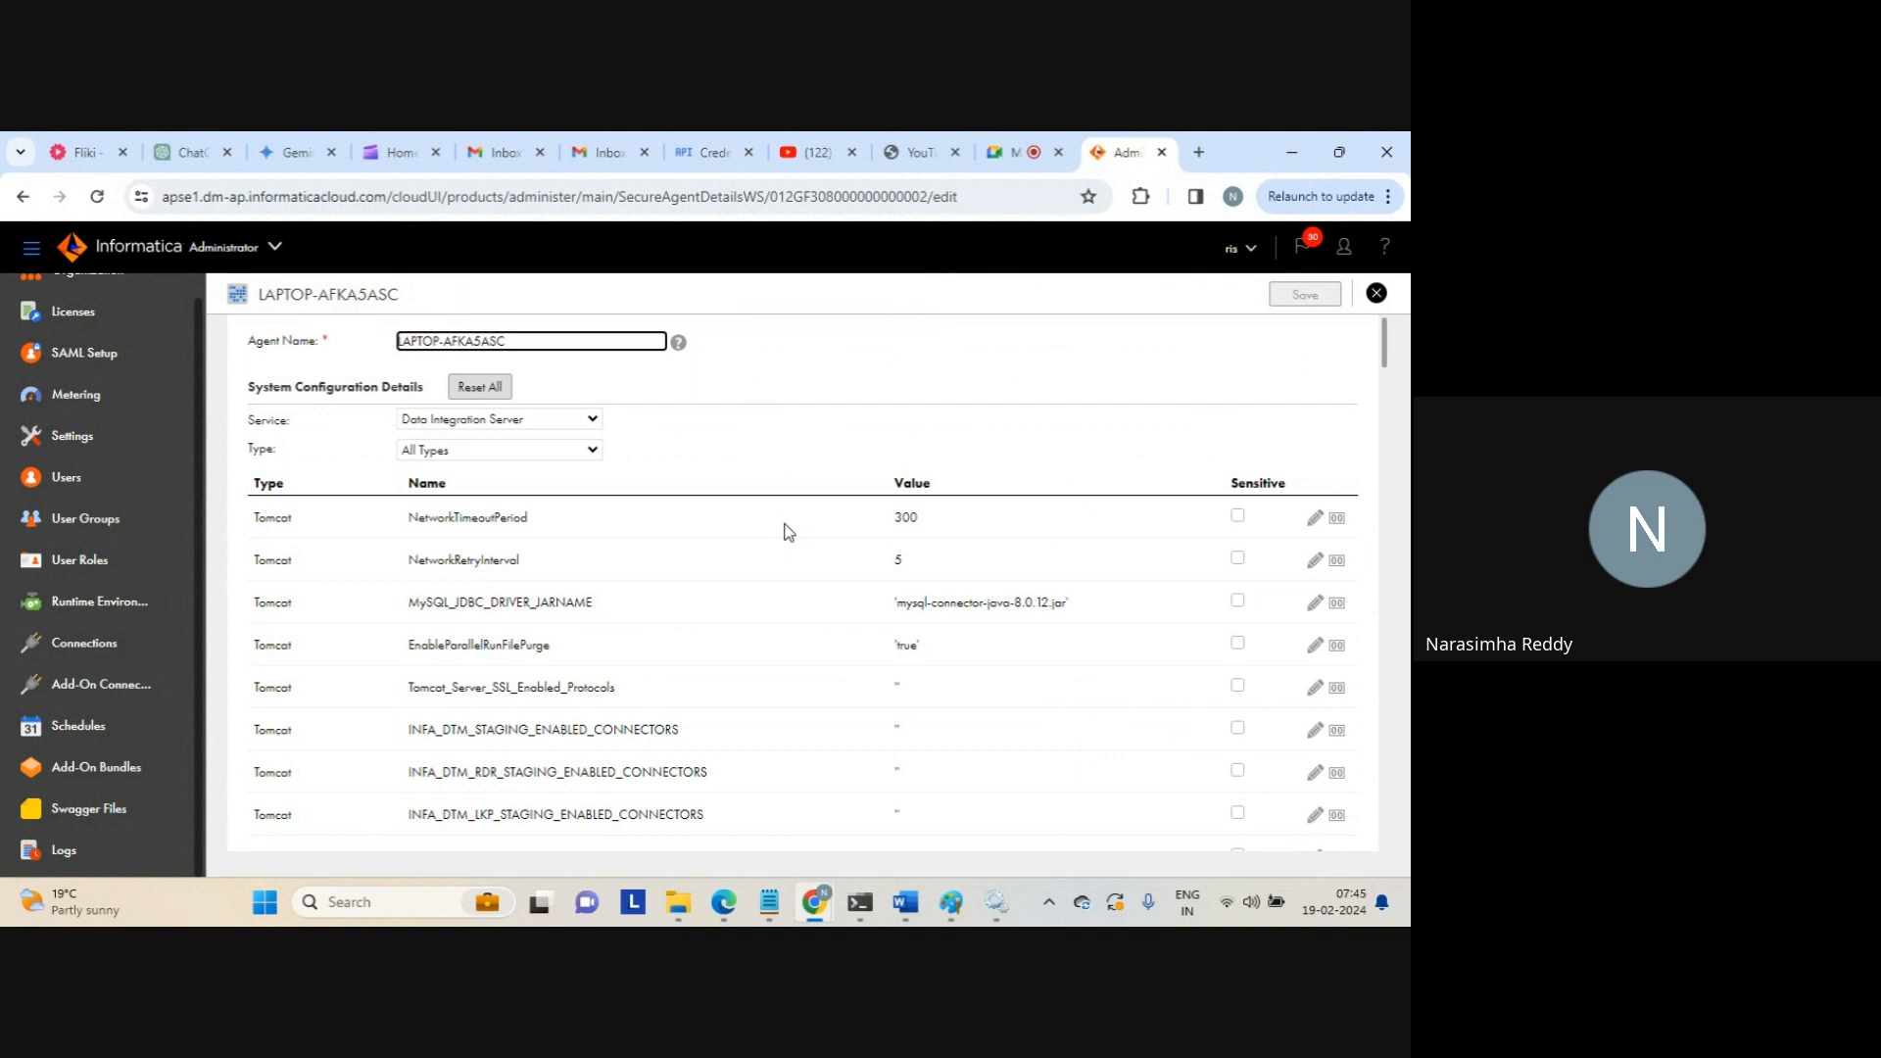
Go from Runtime Environments to the Connections list of eight connections
click(77, 654)
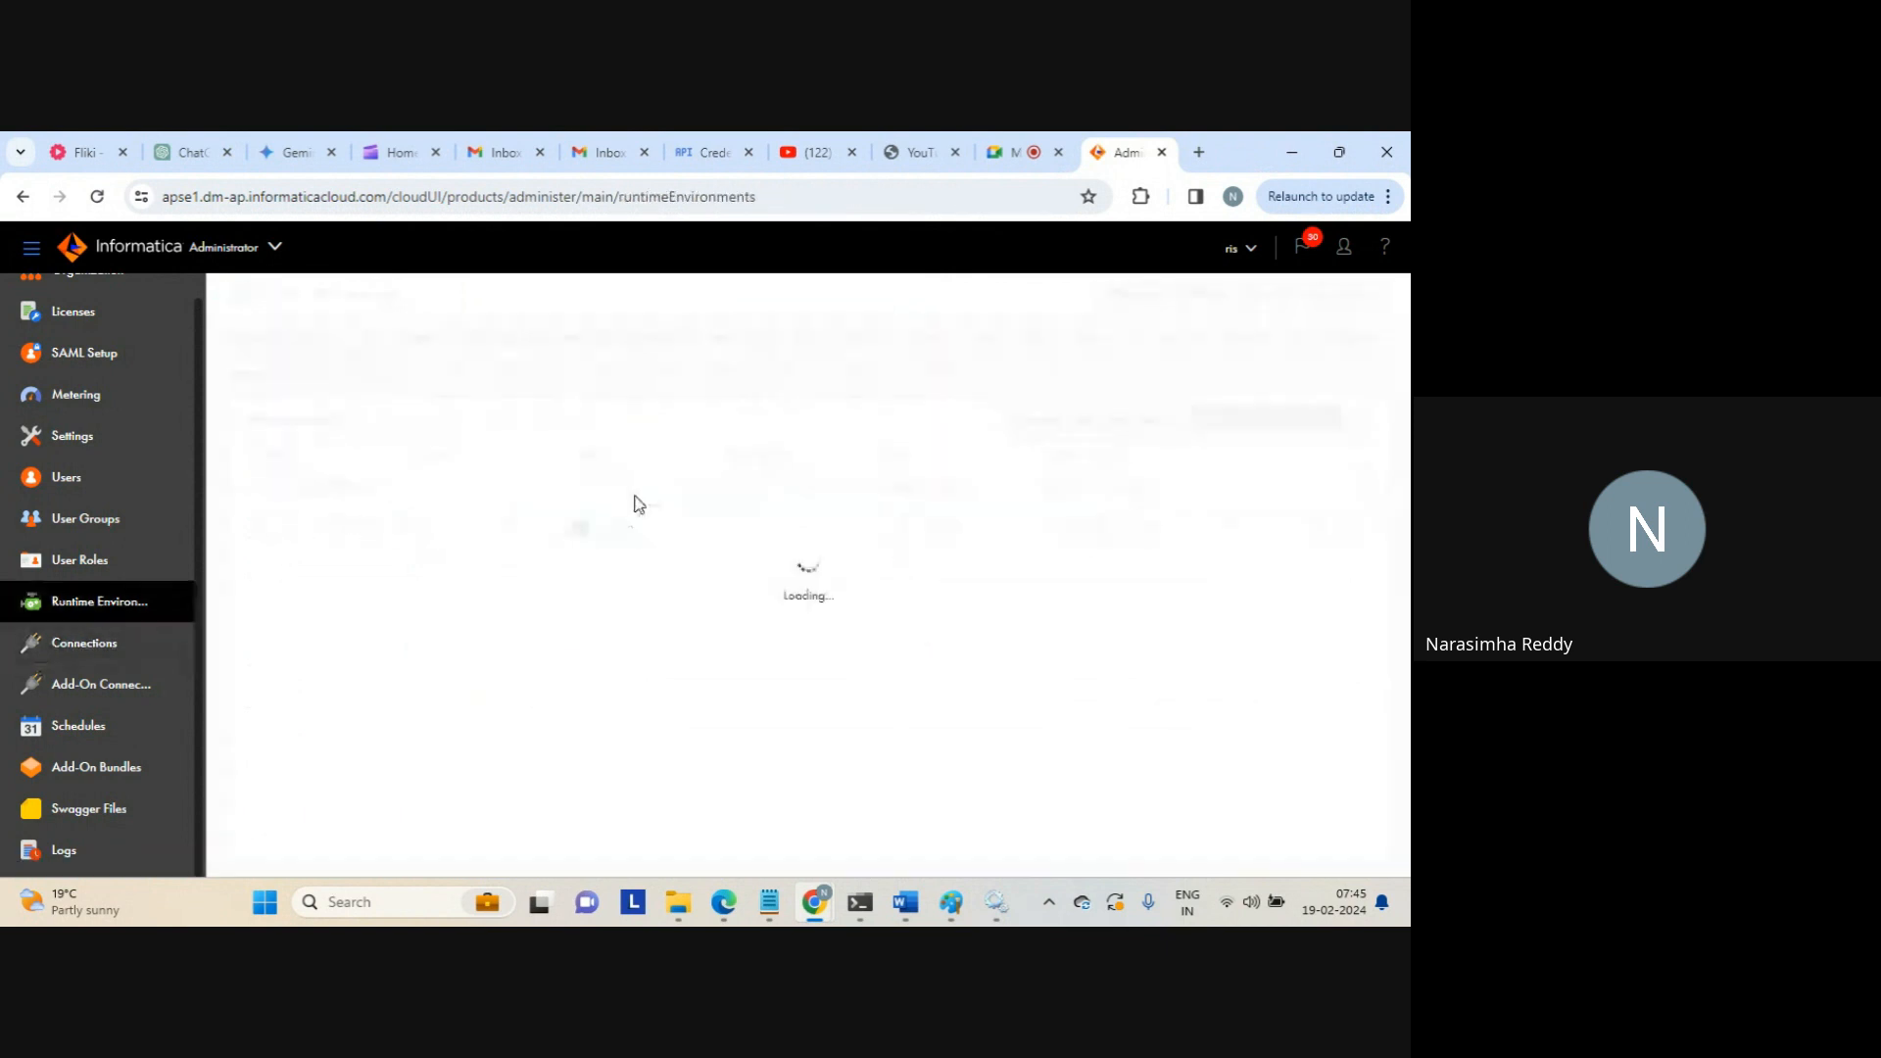
click(105, 646)
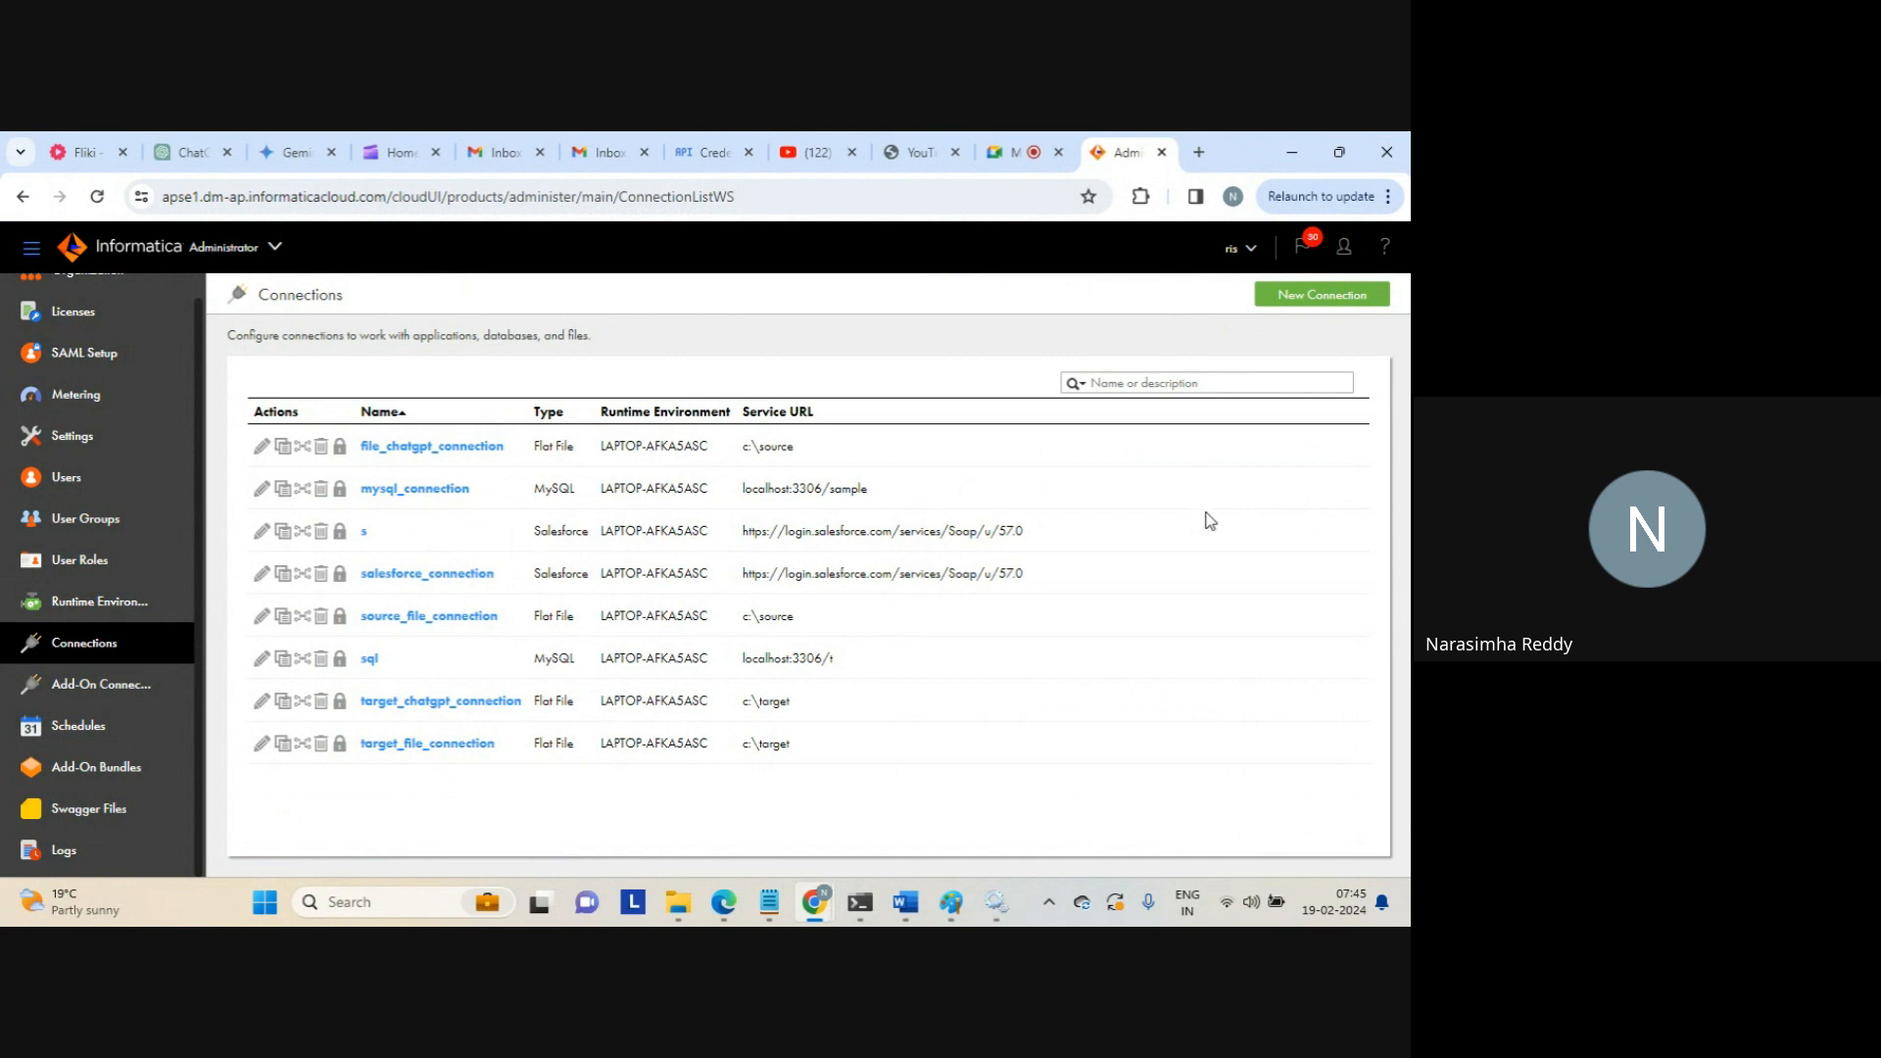
Open a New Connection form, browse connection types, discard it, and go to Add-On Connectors
click(1297, 294)
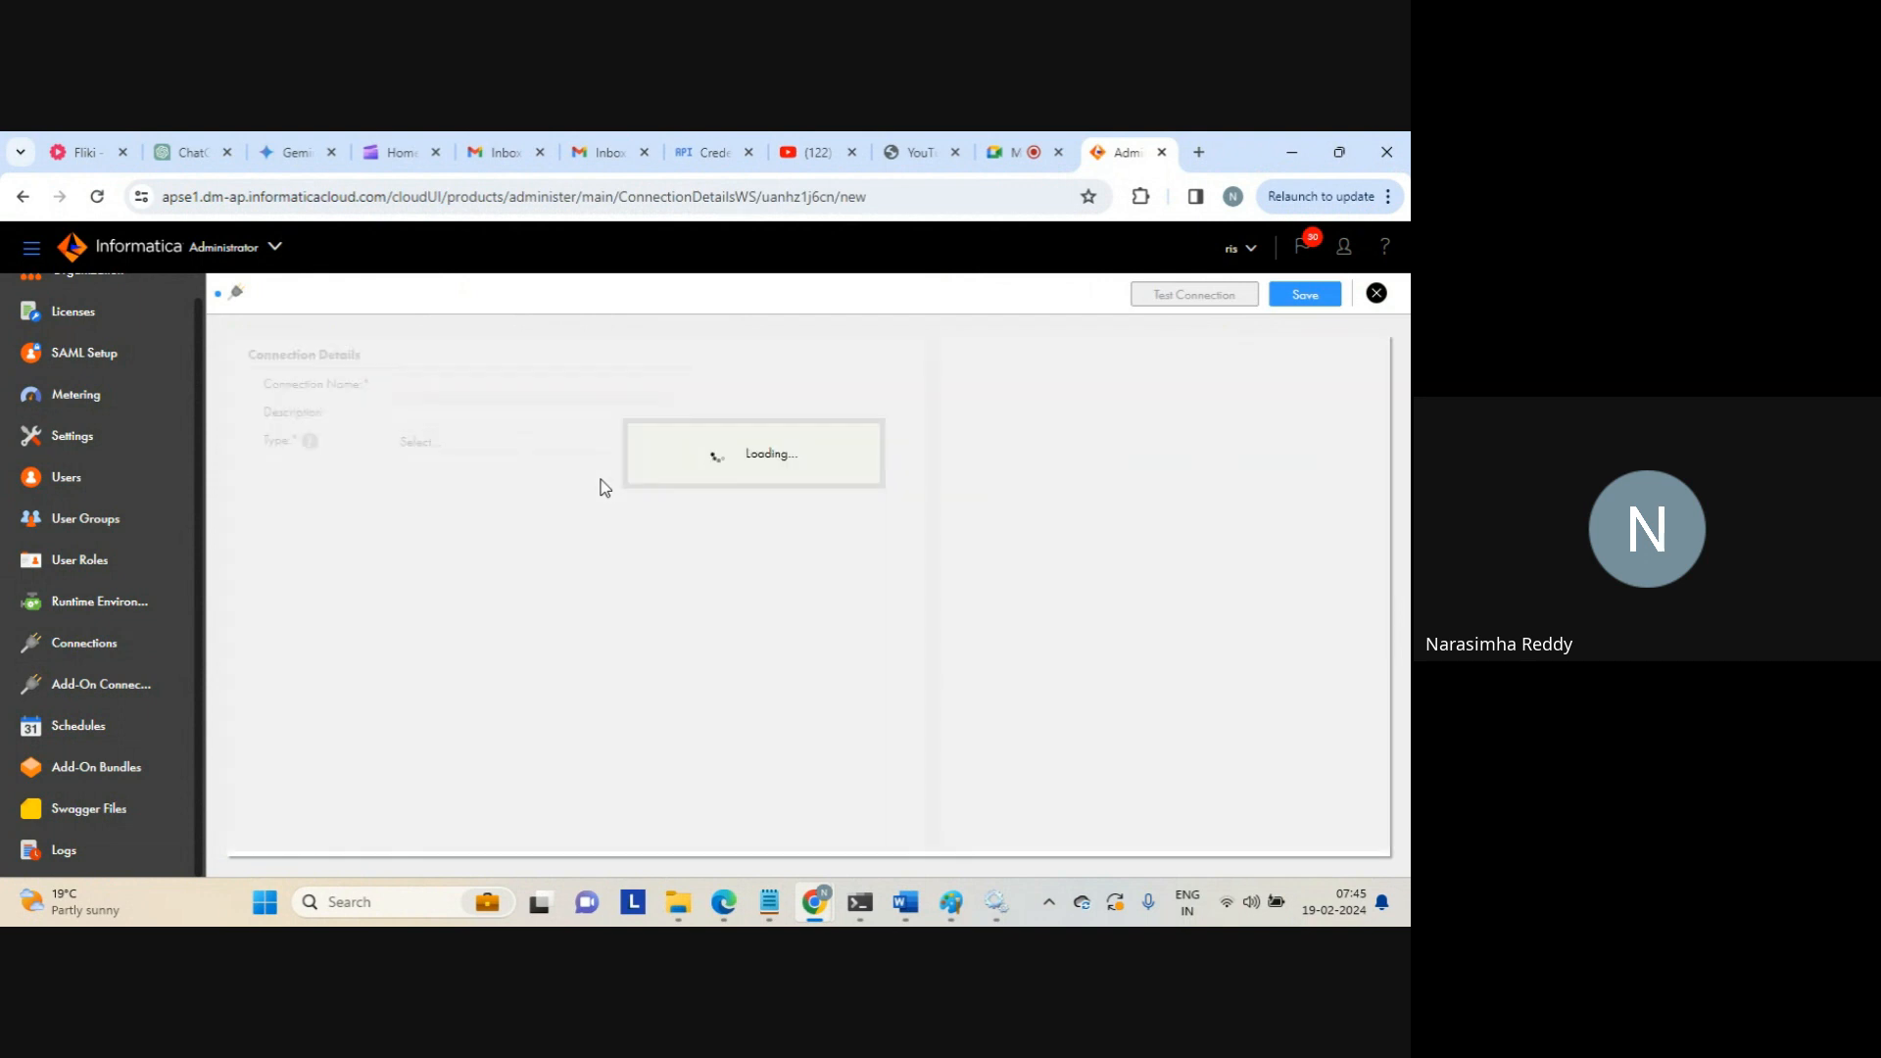
click(550, 442)
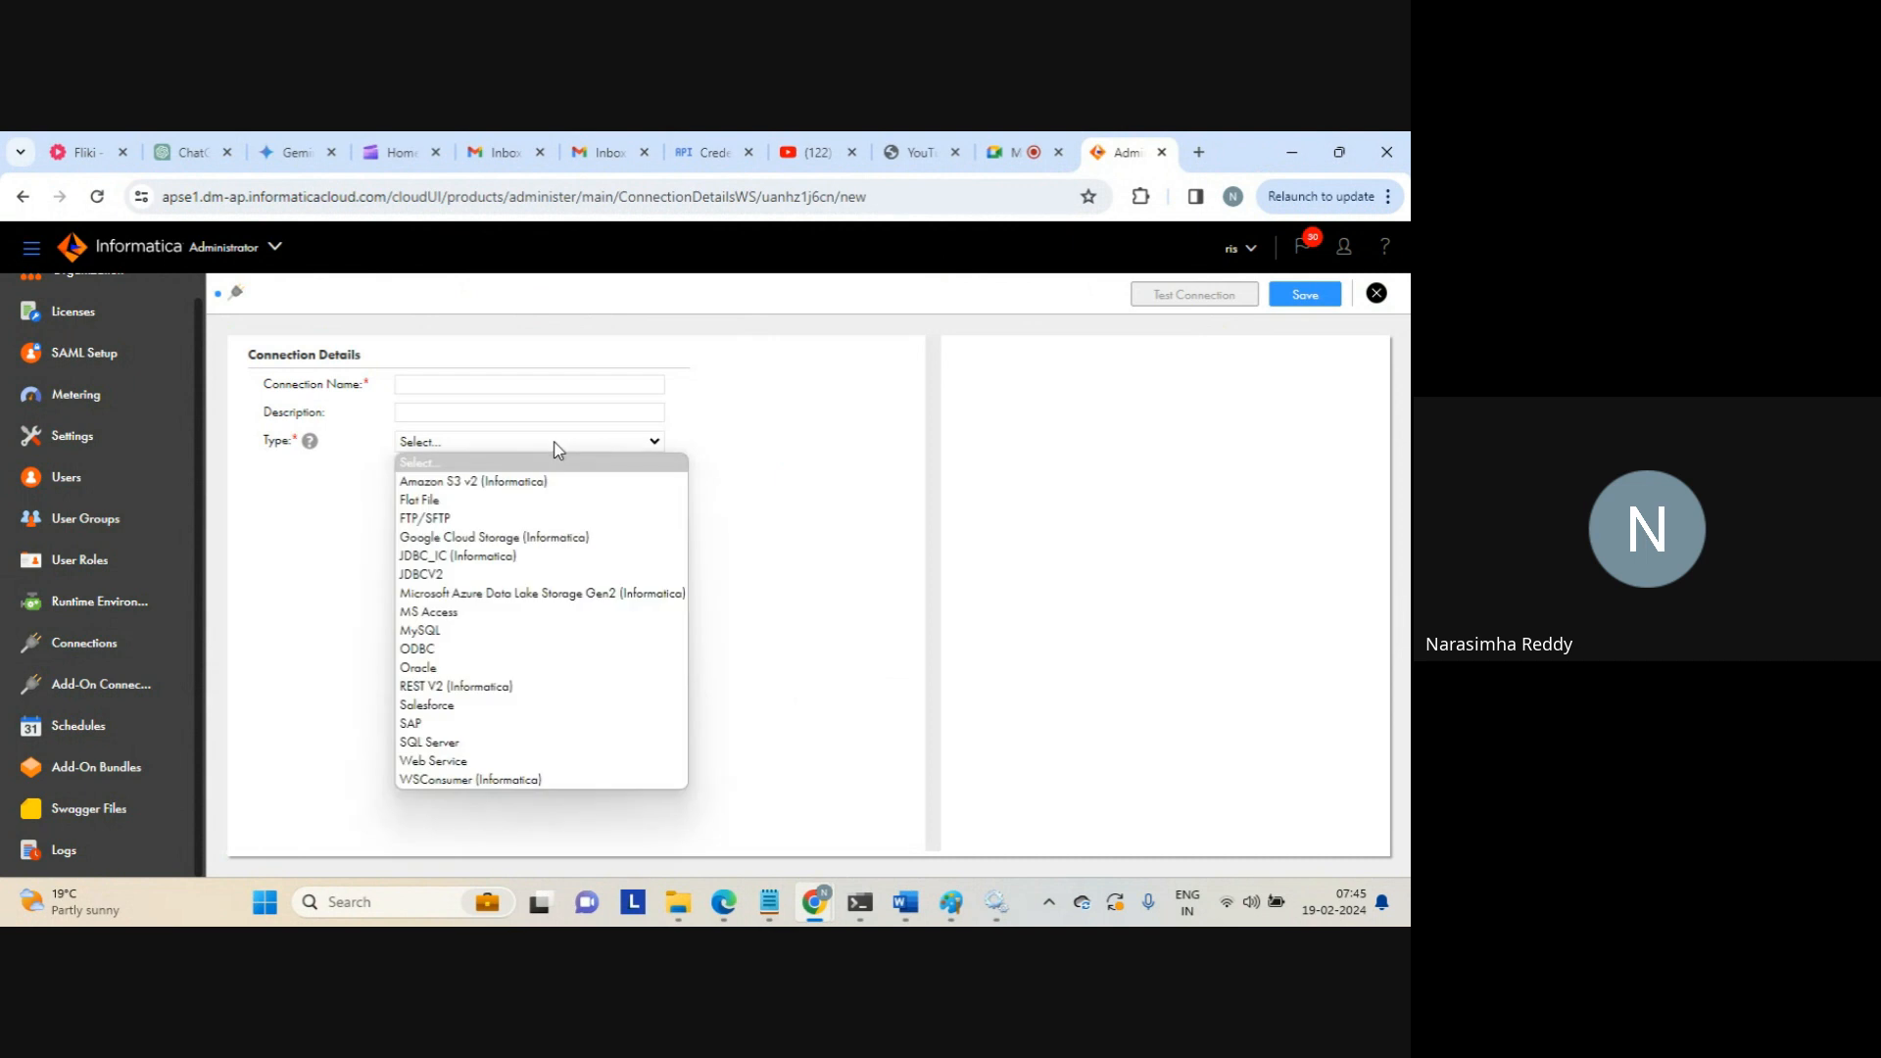
click(519, 384)
click(448, 442)
click(314, 656)
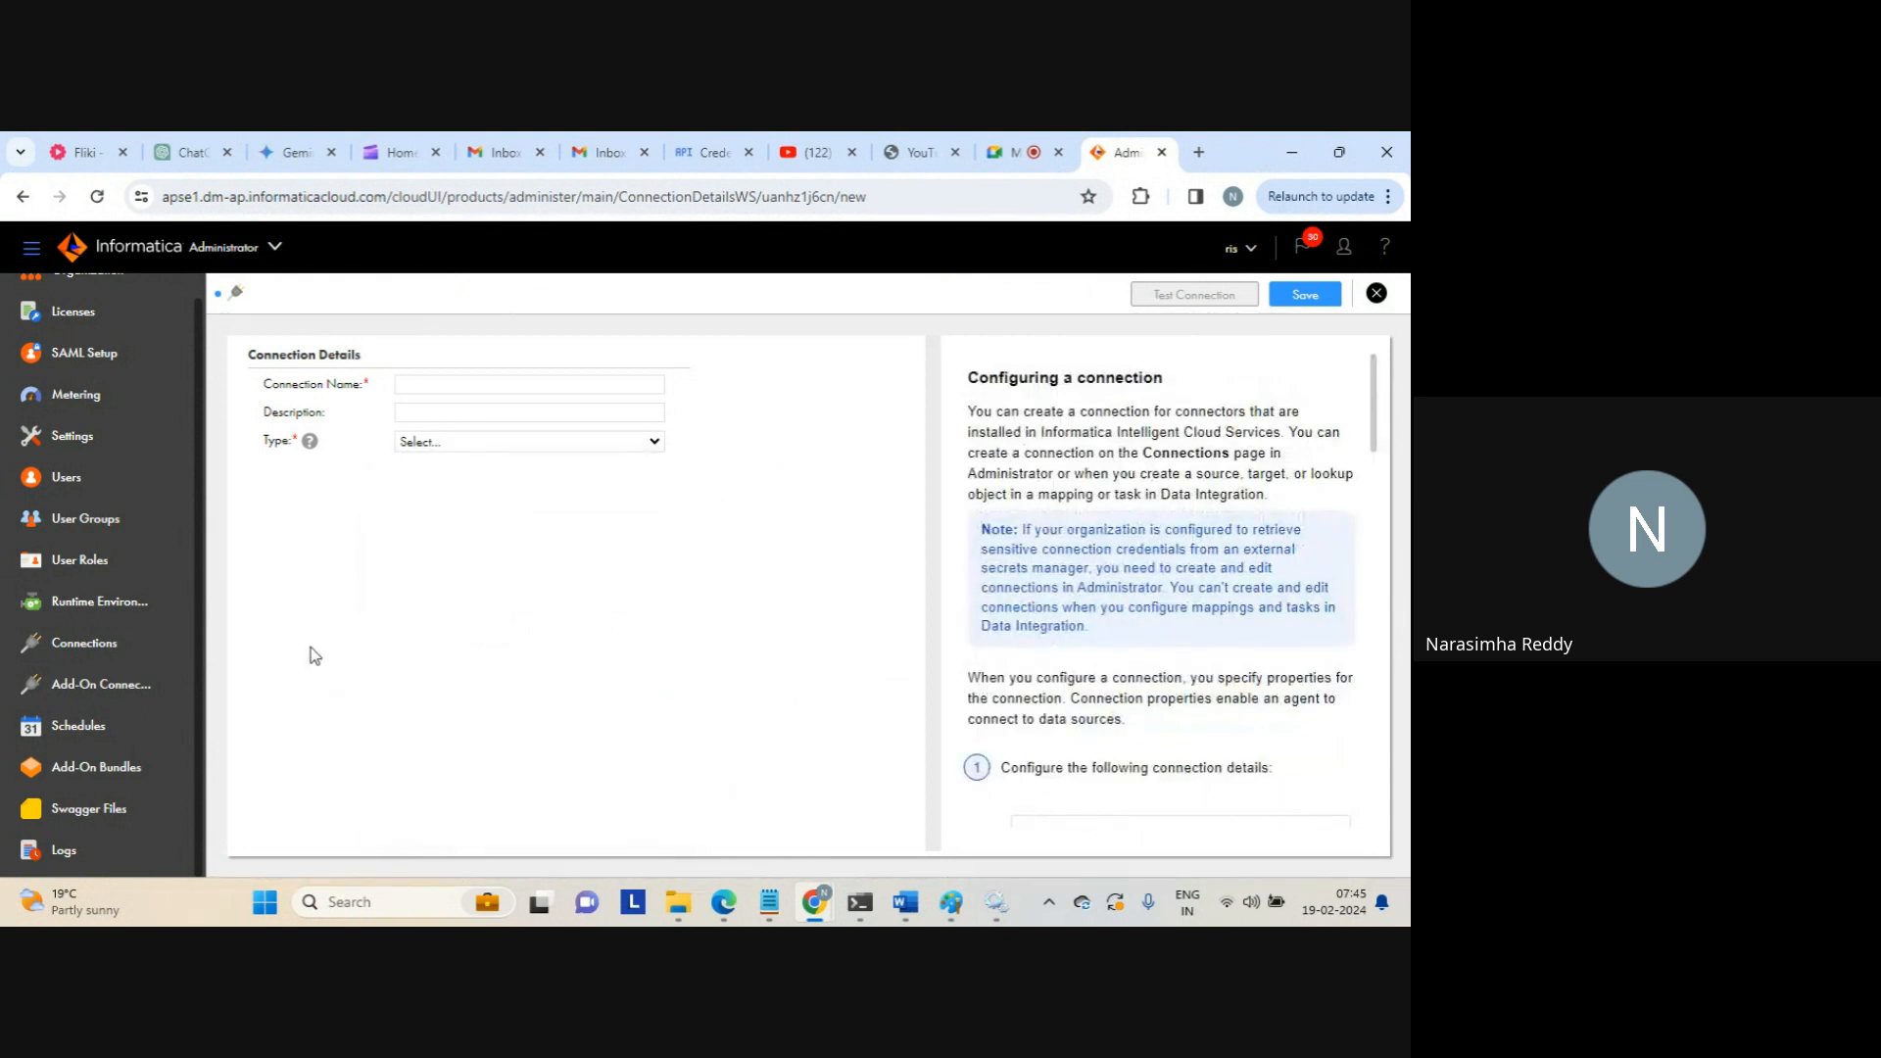
click(1377, 293)
click(770, 610)
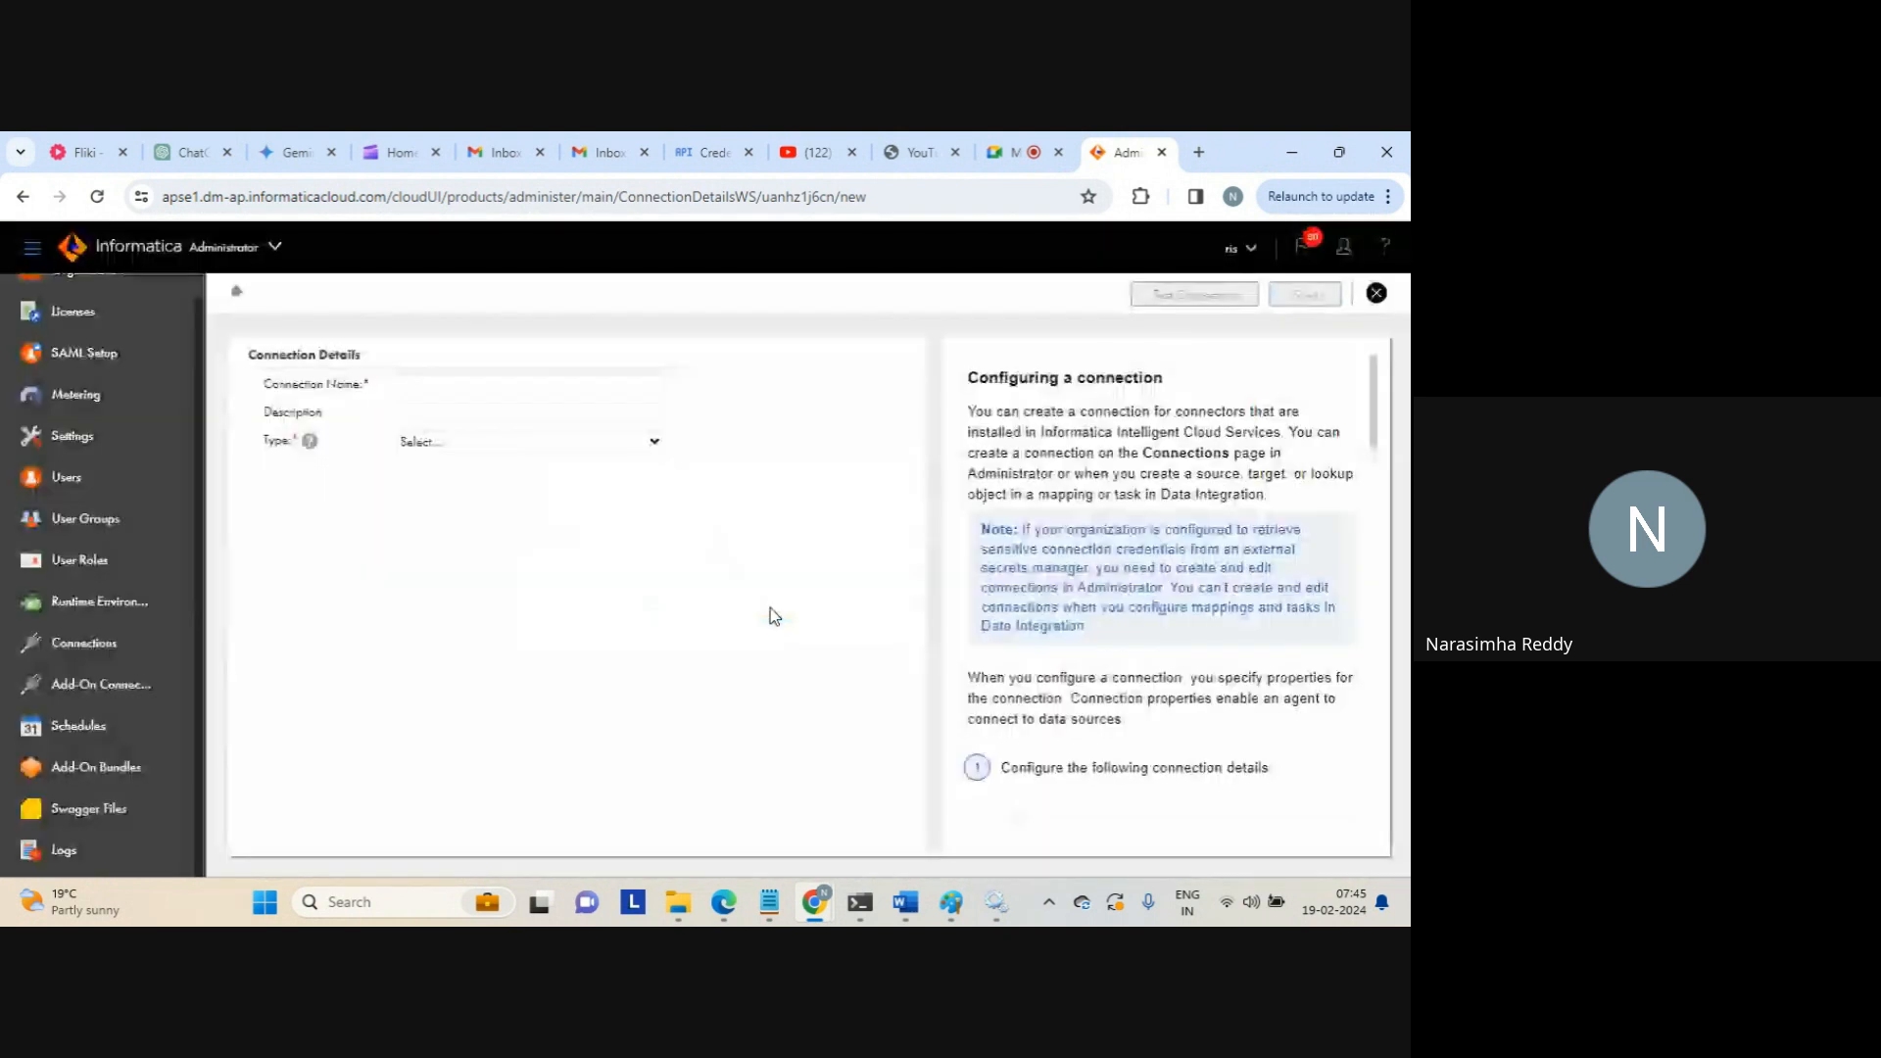
click(100, 688)
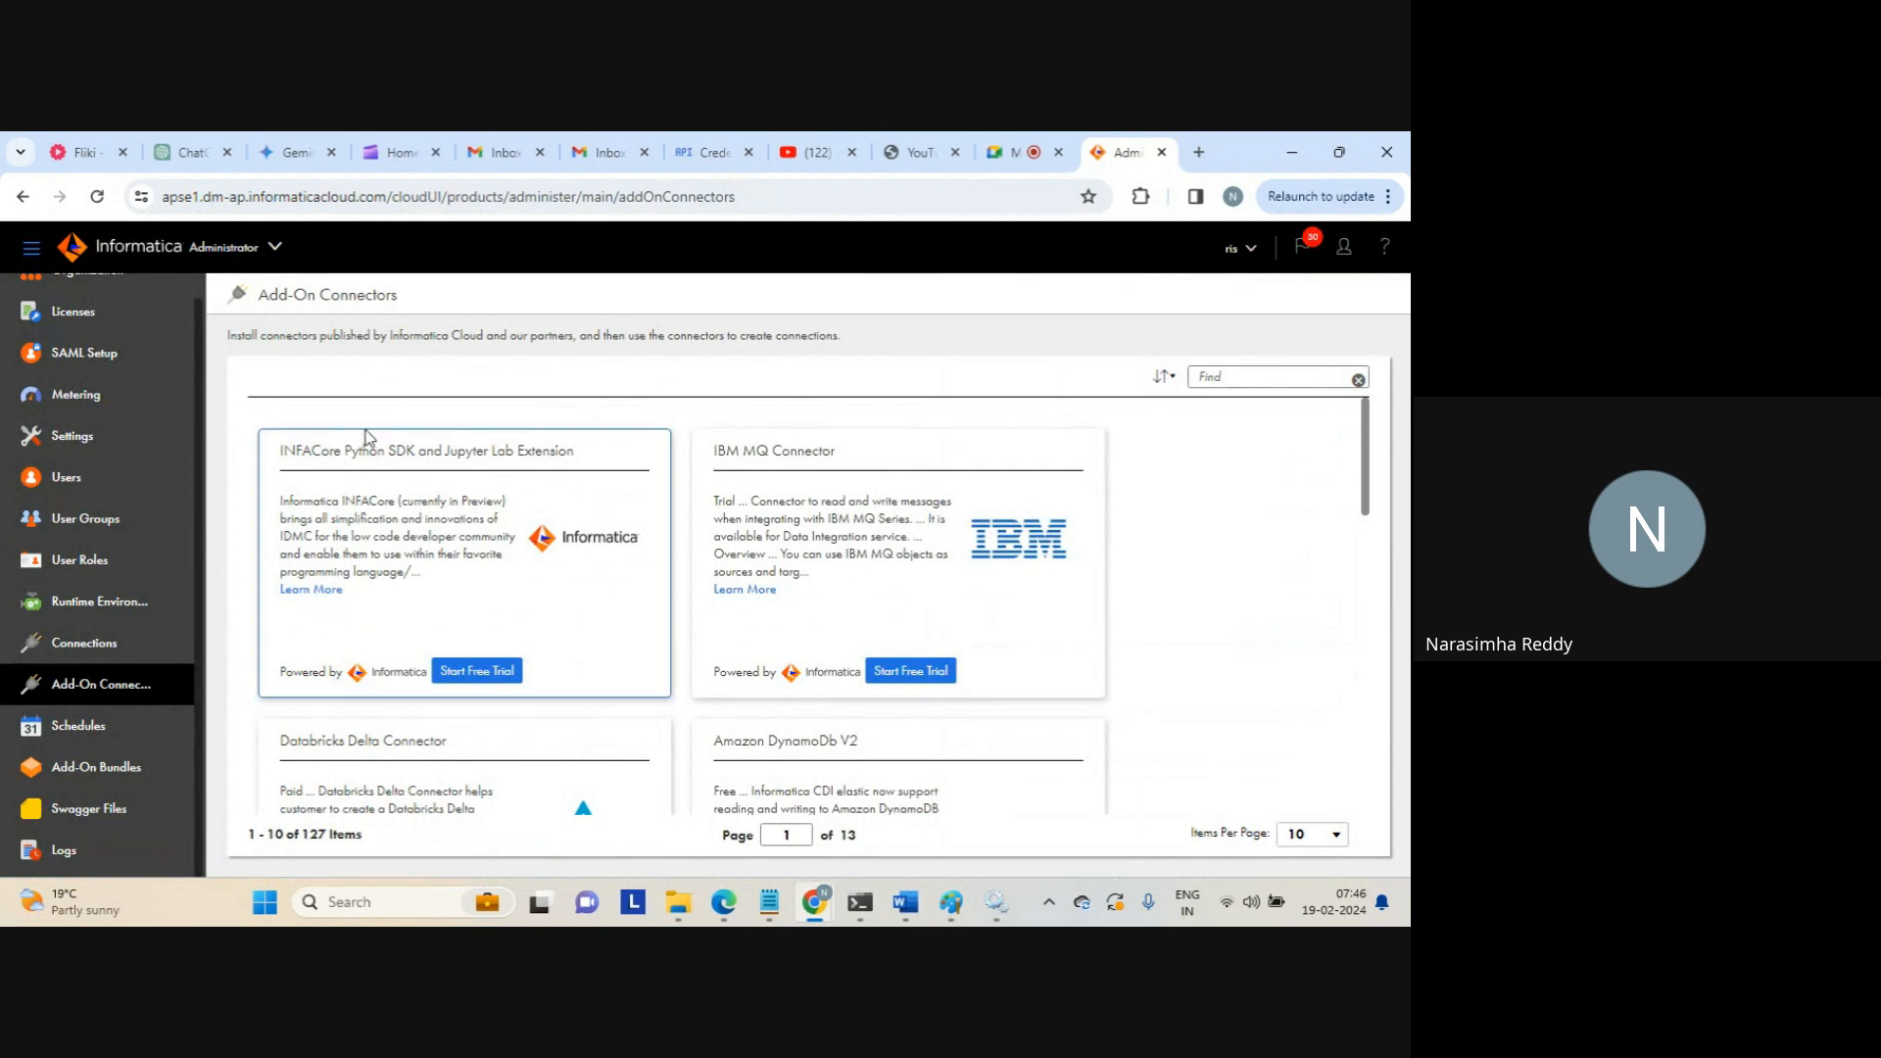
Search the add-on connectors for 'sale' and review the Salesforce and Dynamics 365 Sales results
triple_click(753, 452)
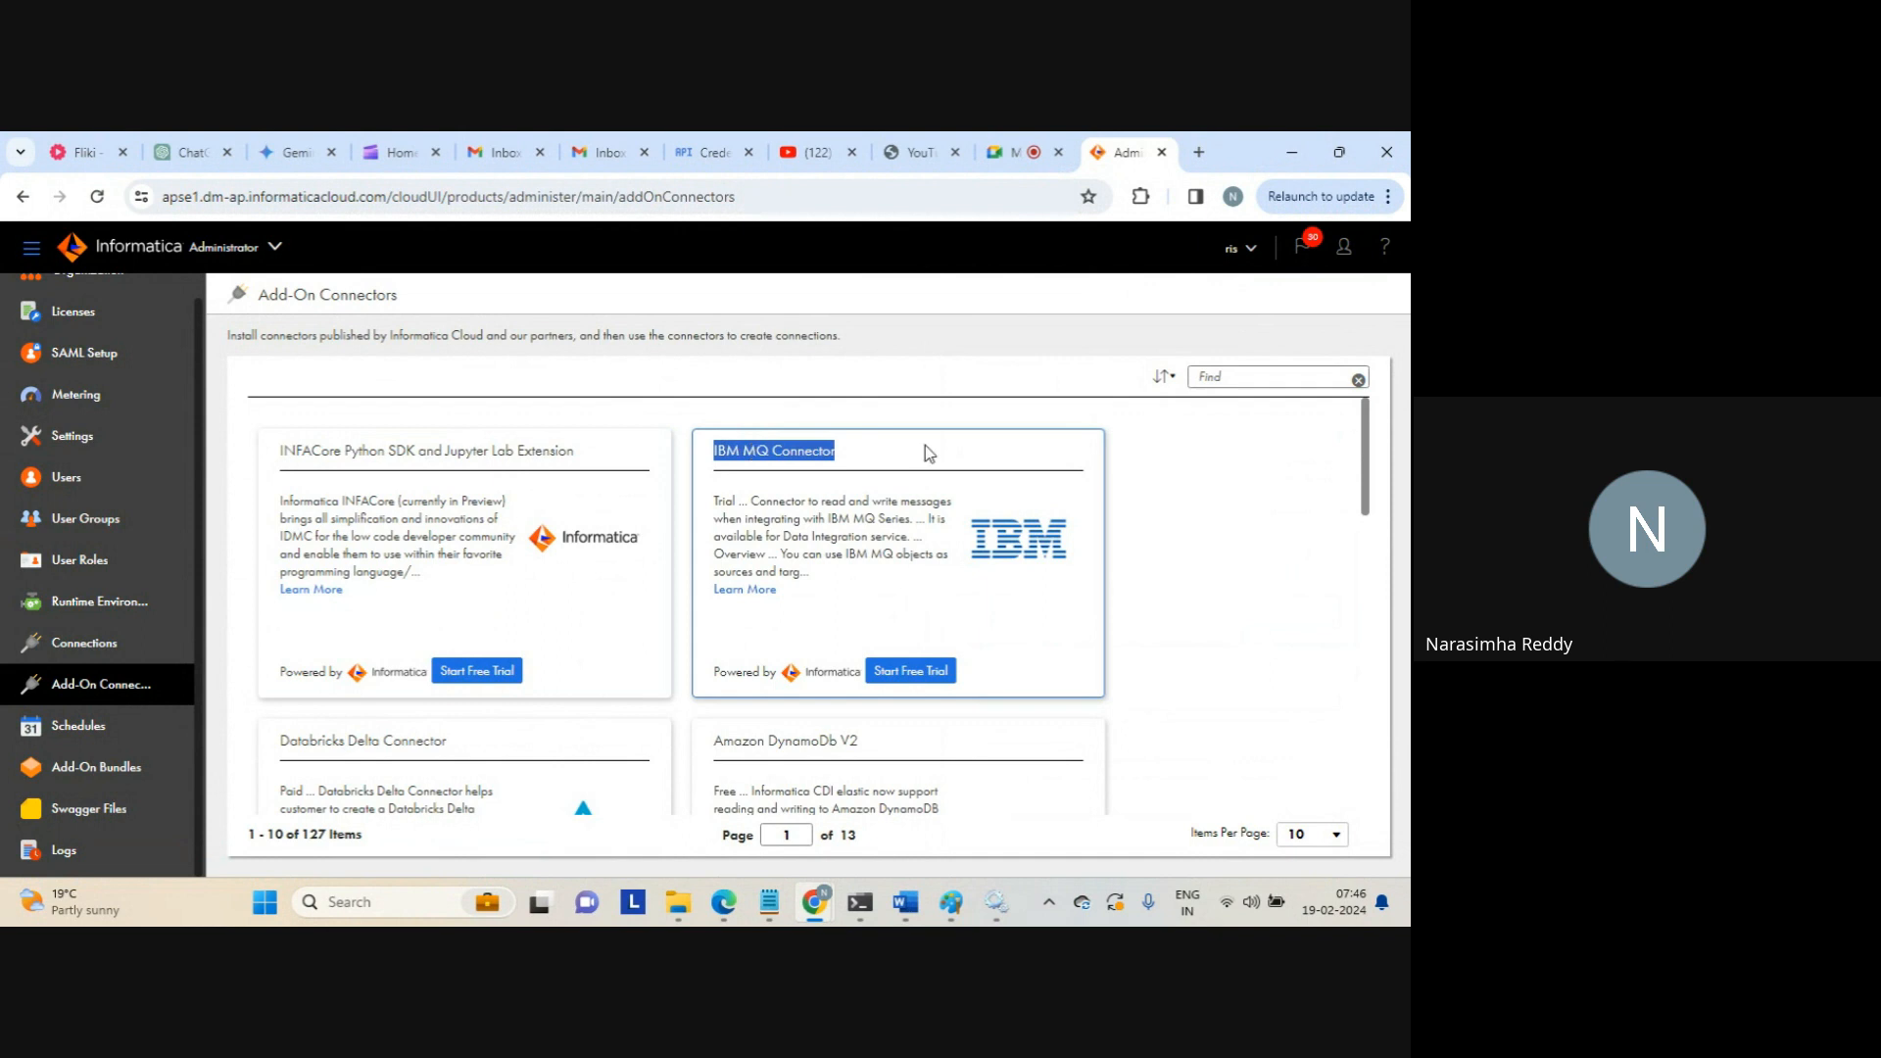
click(1261, 375)
text(sales)
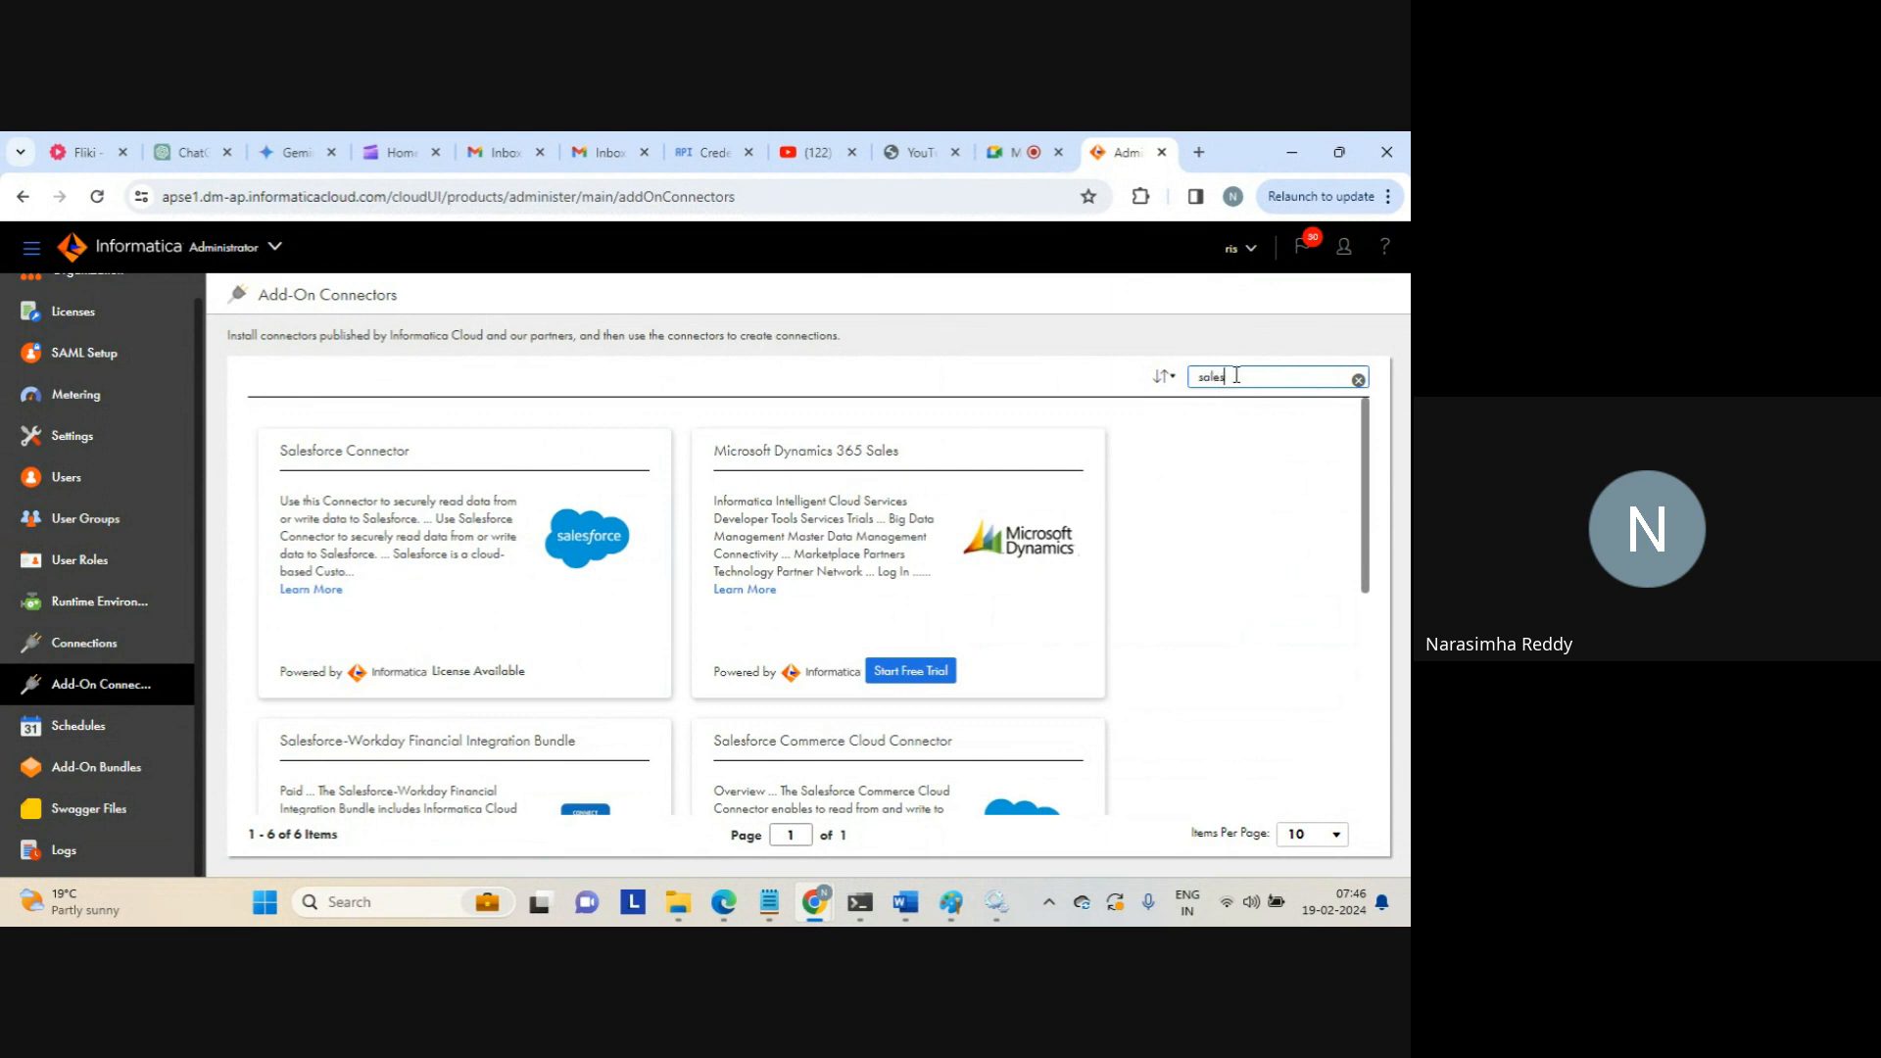
drag(293, 502, 354, 573)
click(355, 573)
drag(740, 507, 836, 580)
click(837, 581)
drag(1365, 496, 1385, 716)
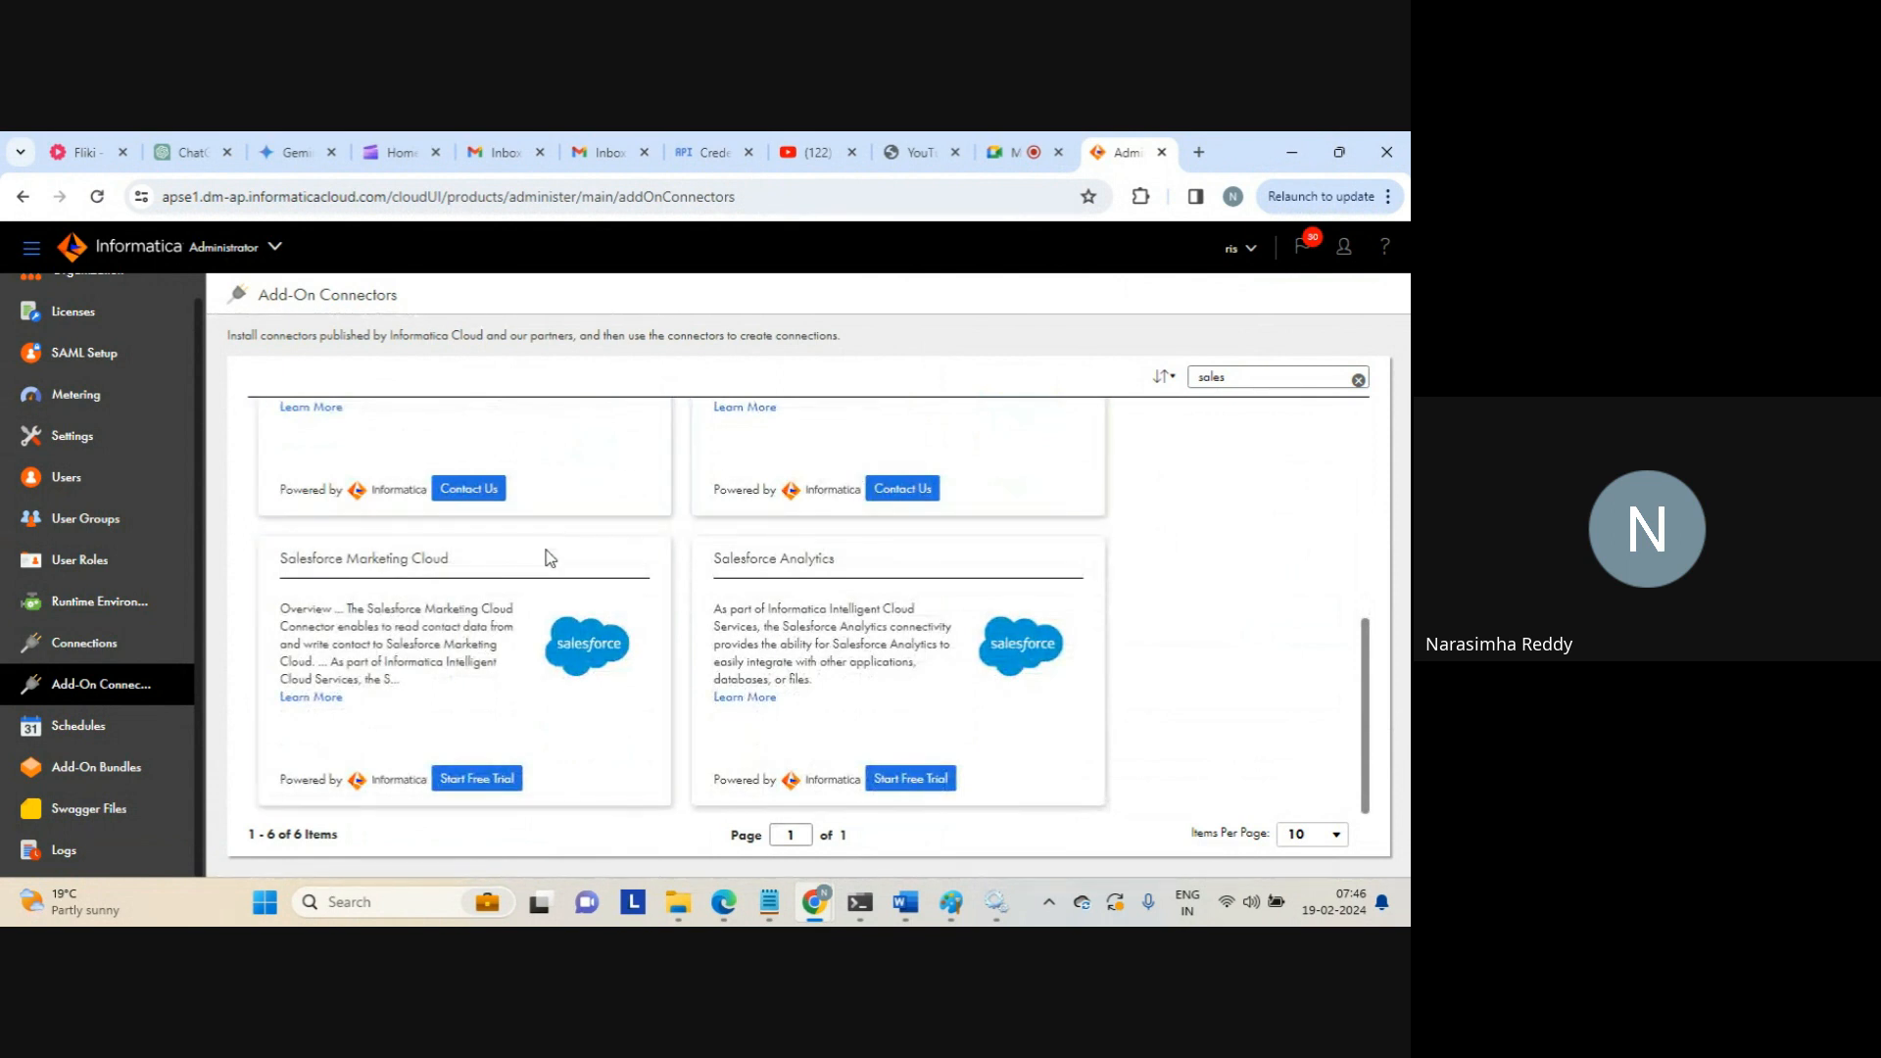
Clear the connector search, browse the full catalogue including Snowflake, then go to Schedules
double_click(1218, 378)
key(BackSpace)
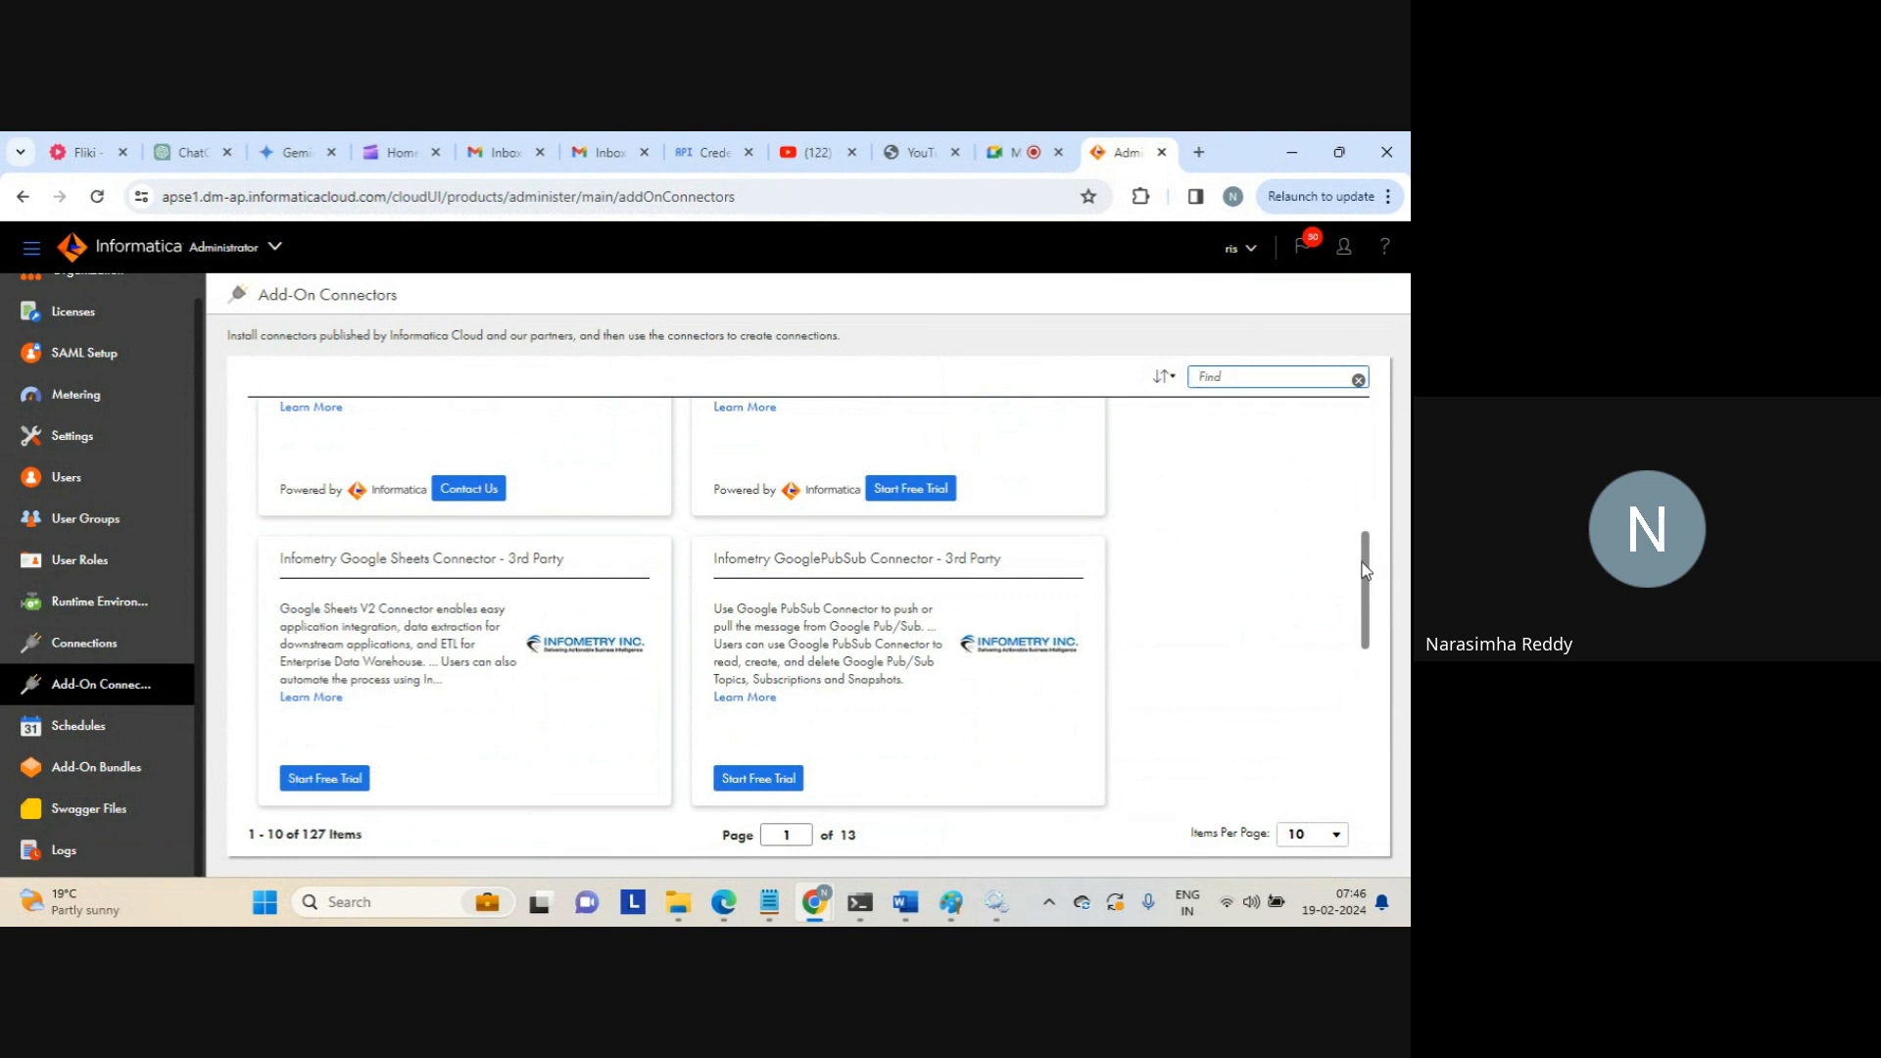
drag(1365, 568, 1389, 743)
drag(800, 555, 1008, 556)
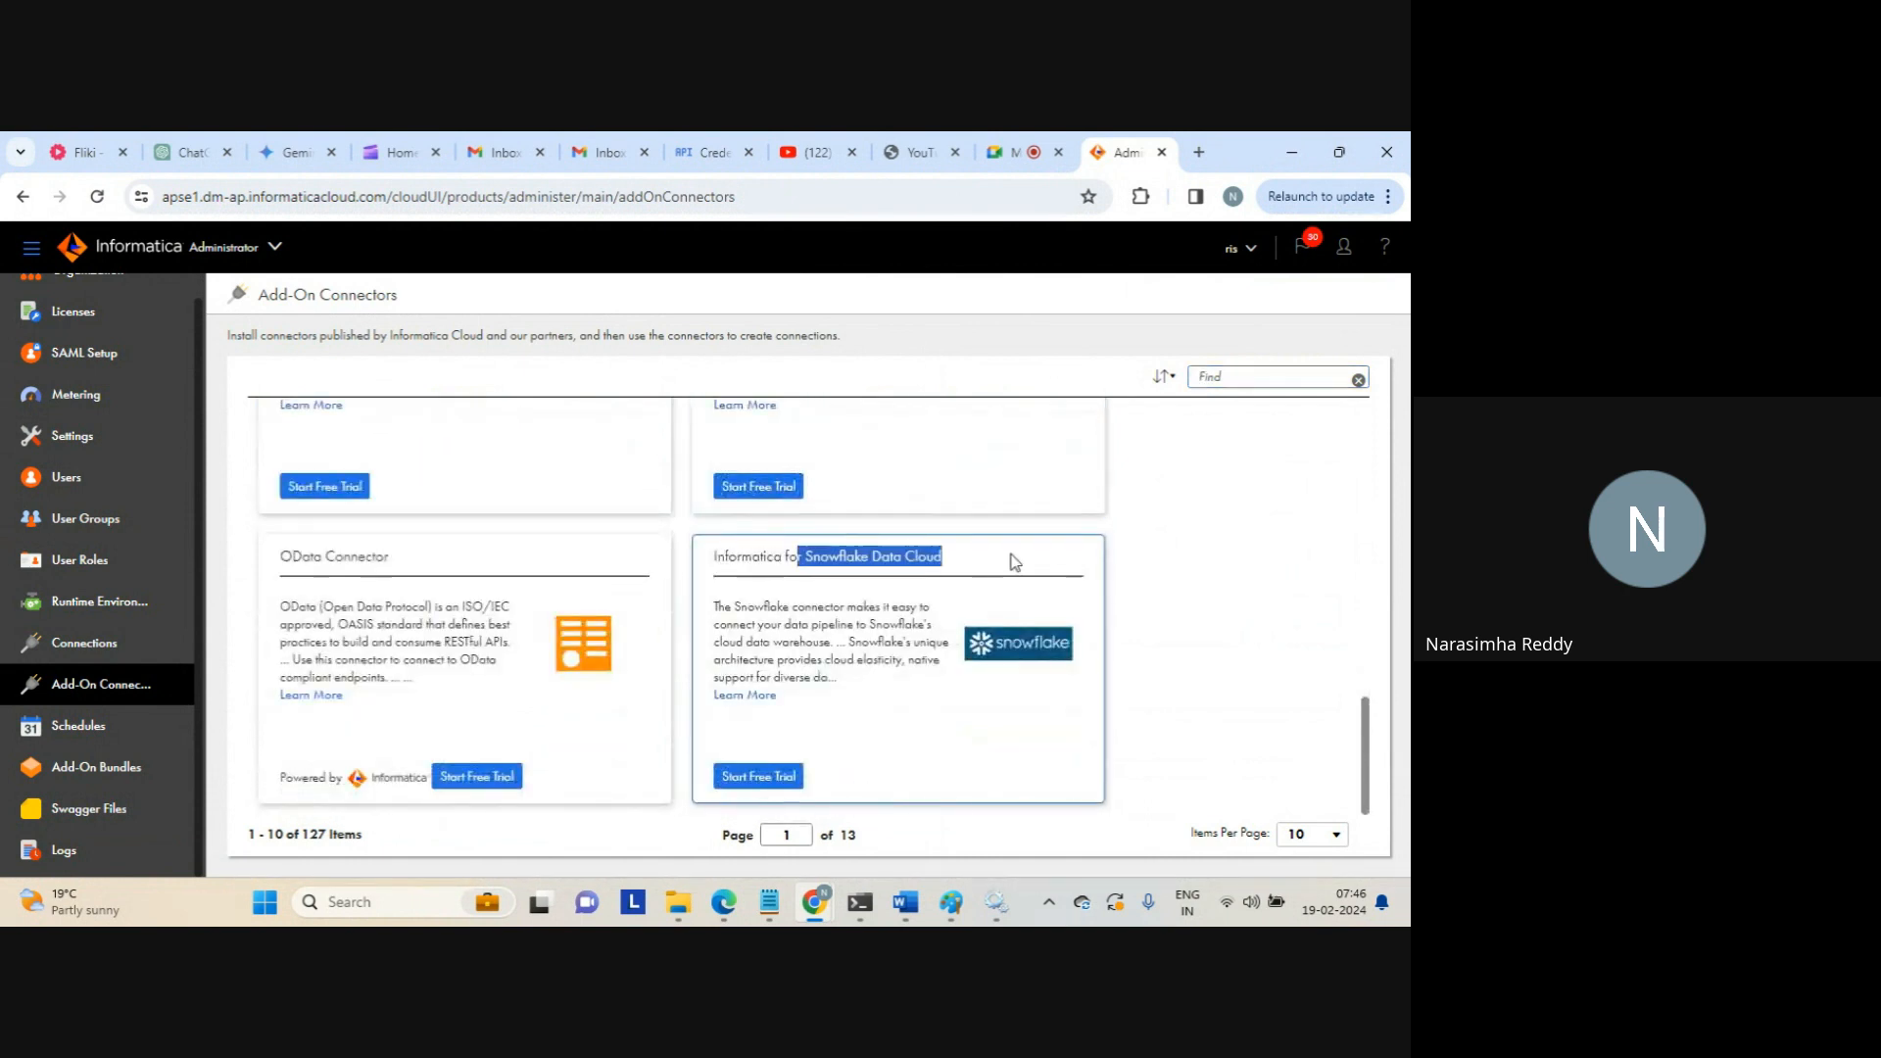
click(1008, 555)
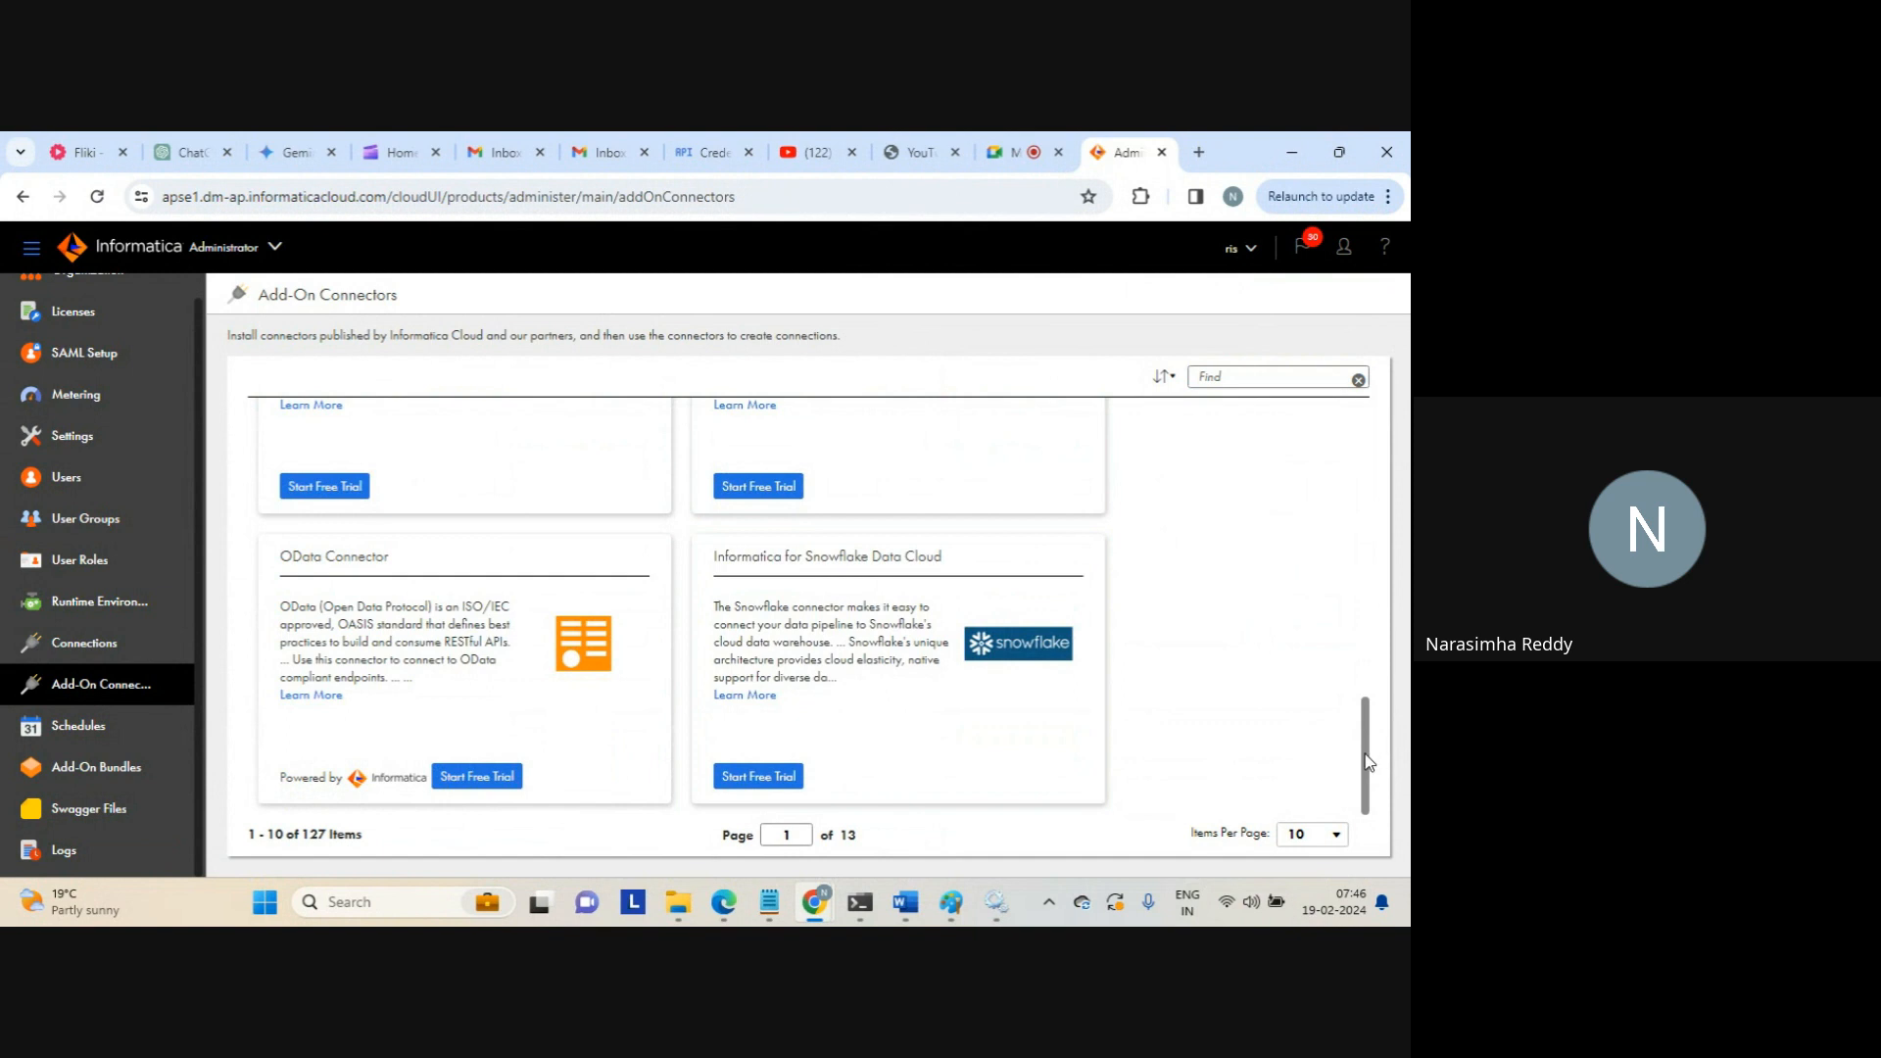
drag(1369, 762, 1264, 448)
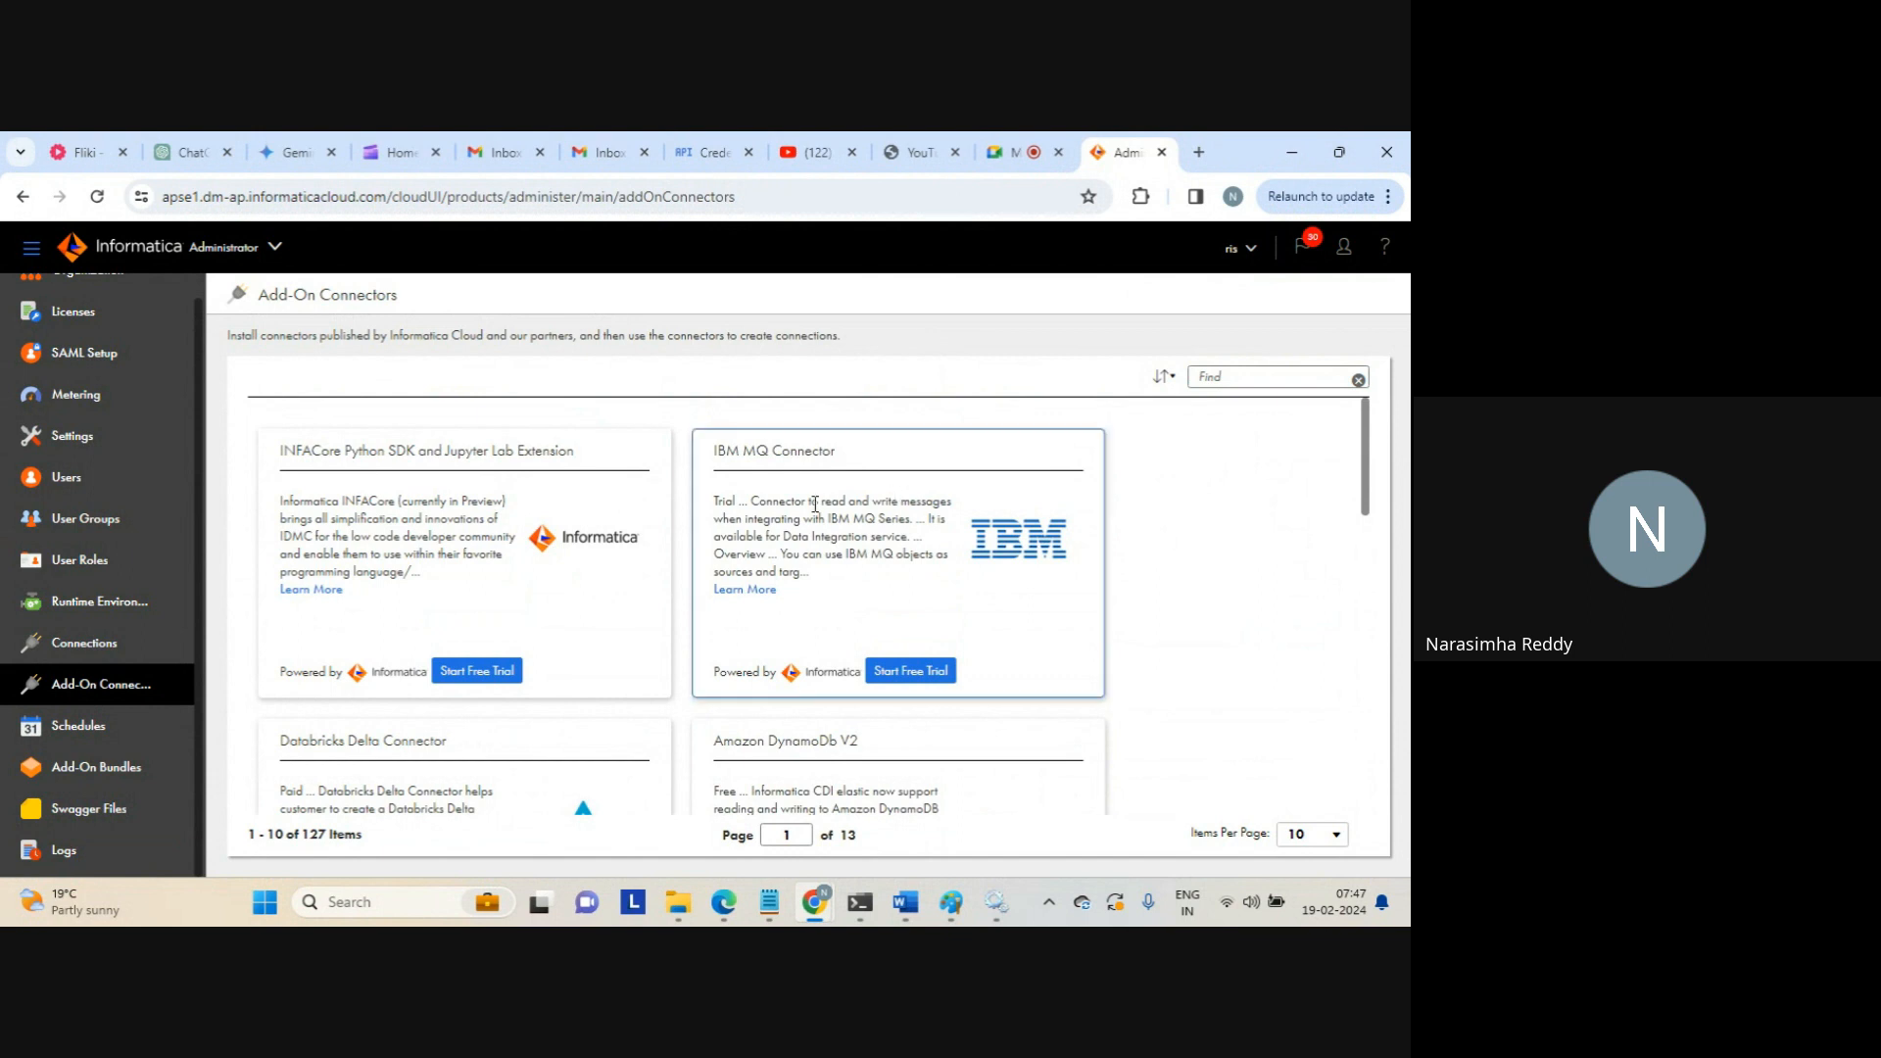
click(79, 725)
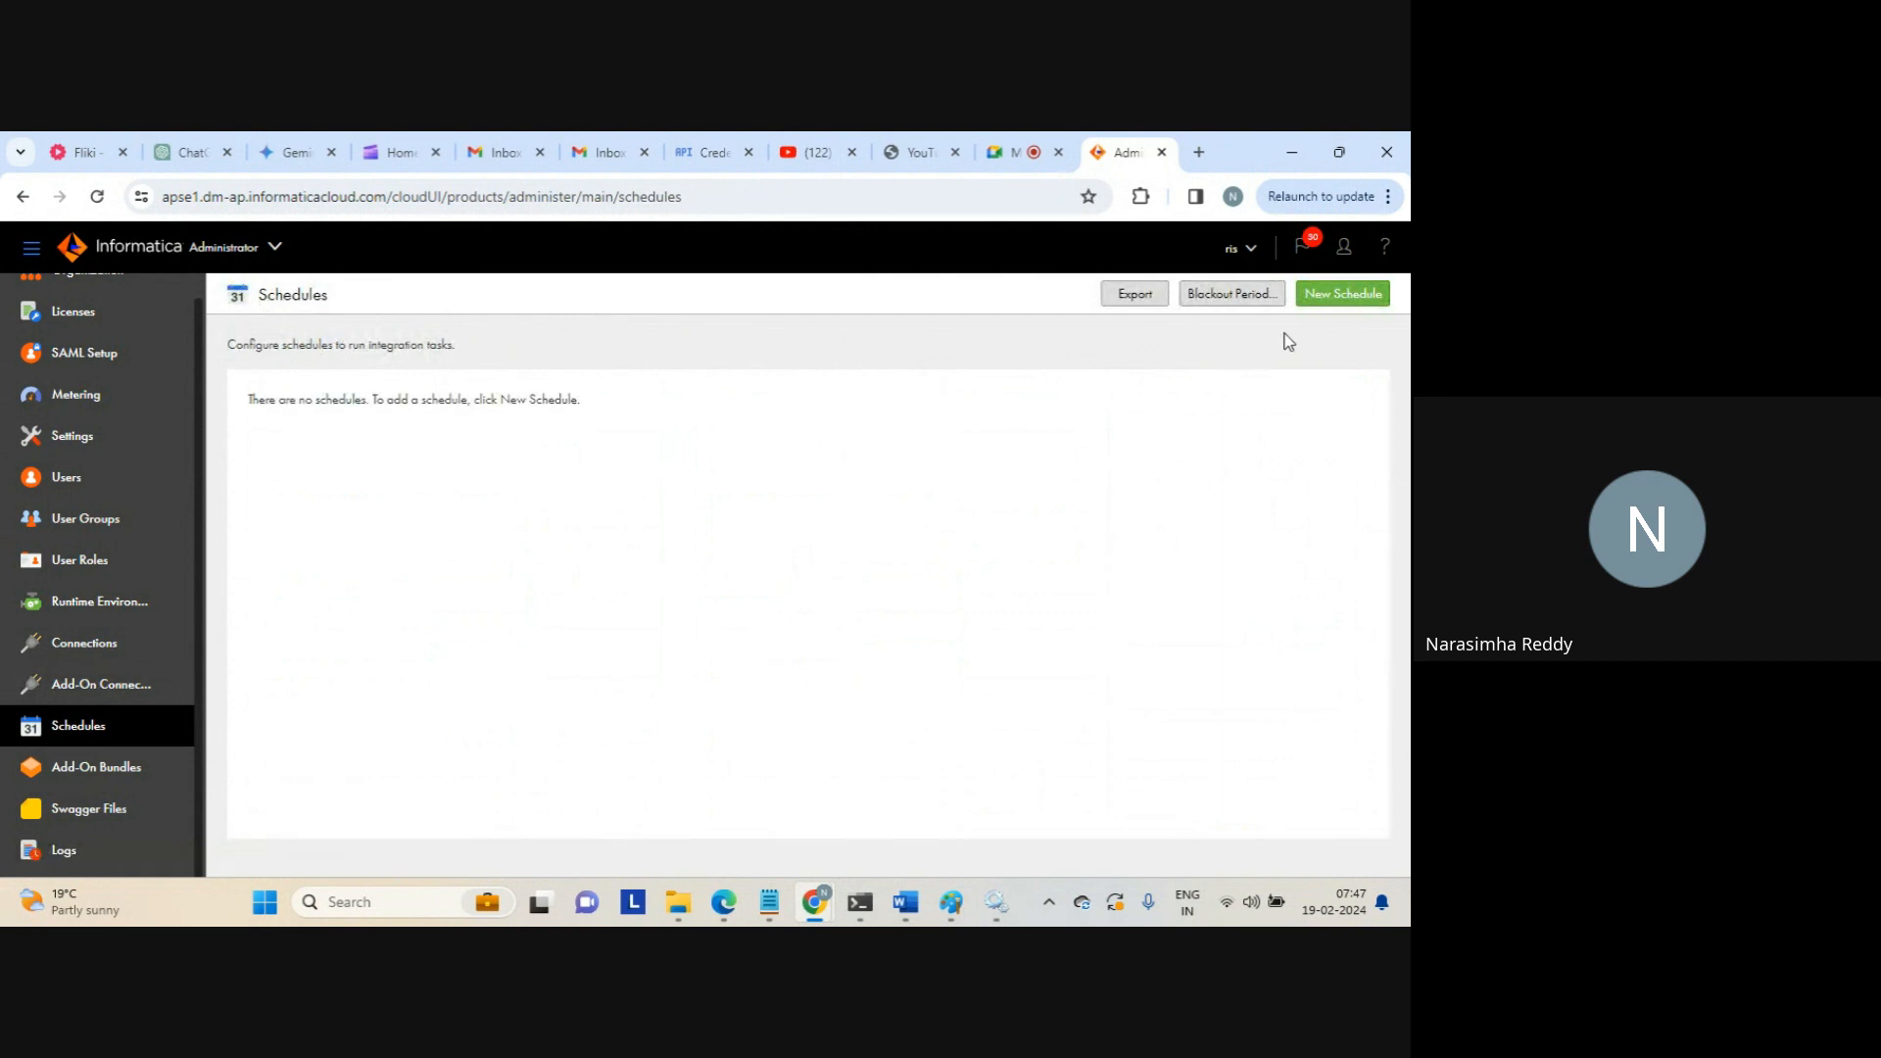
Create a new schedule named test_schedule_global and bring up its Repeats options
click(1334, 297)
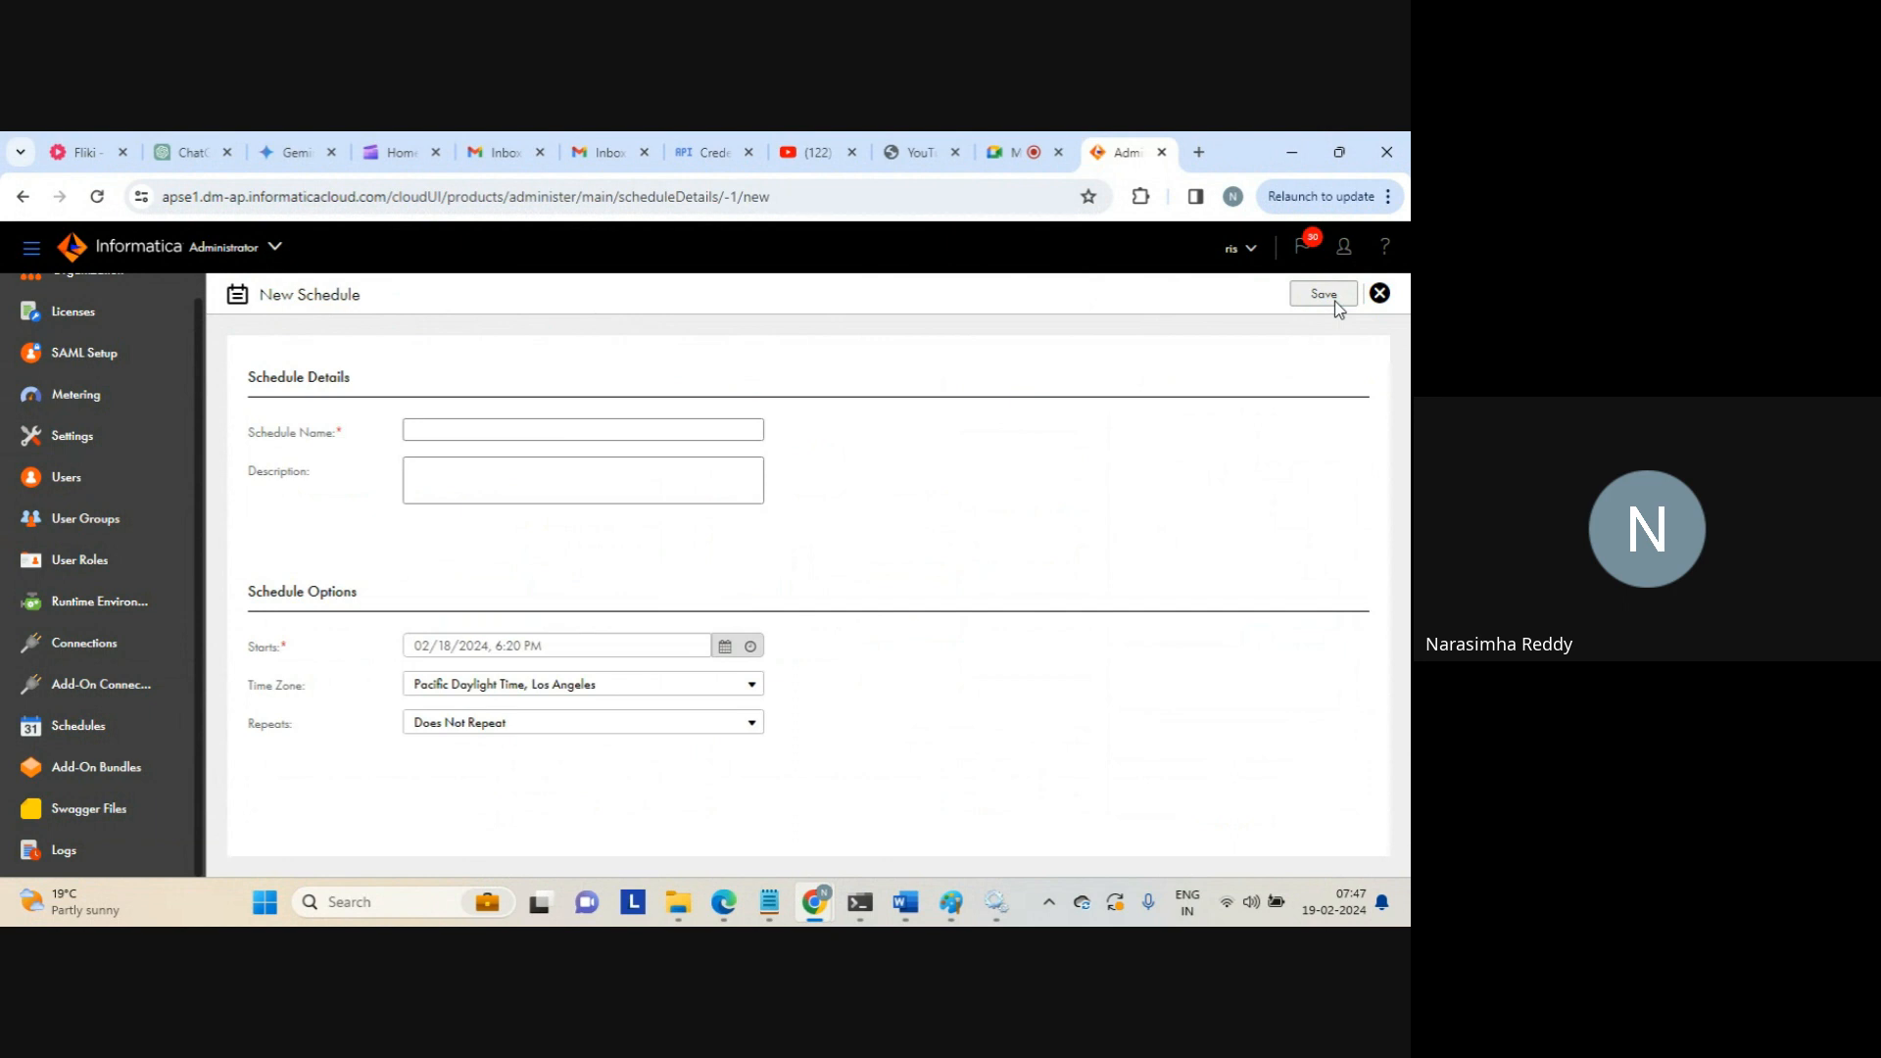
click(486, 429)
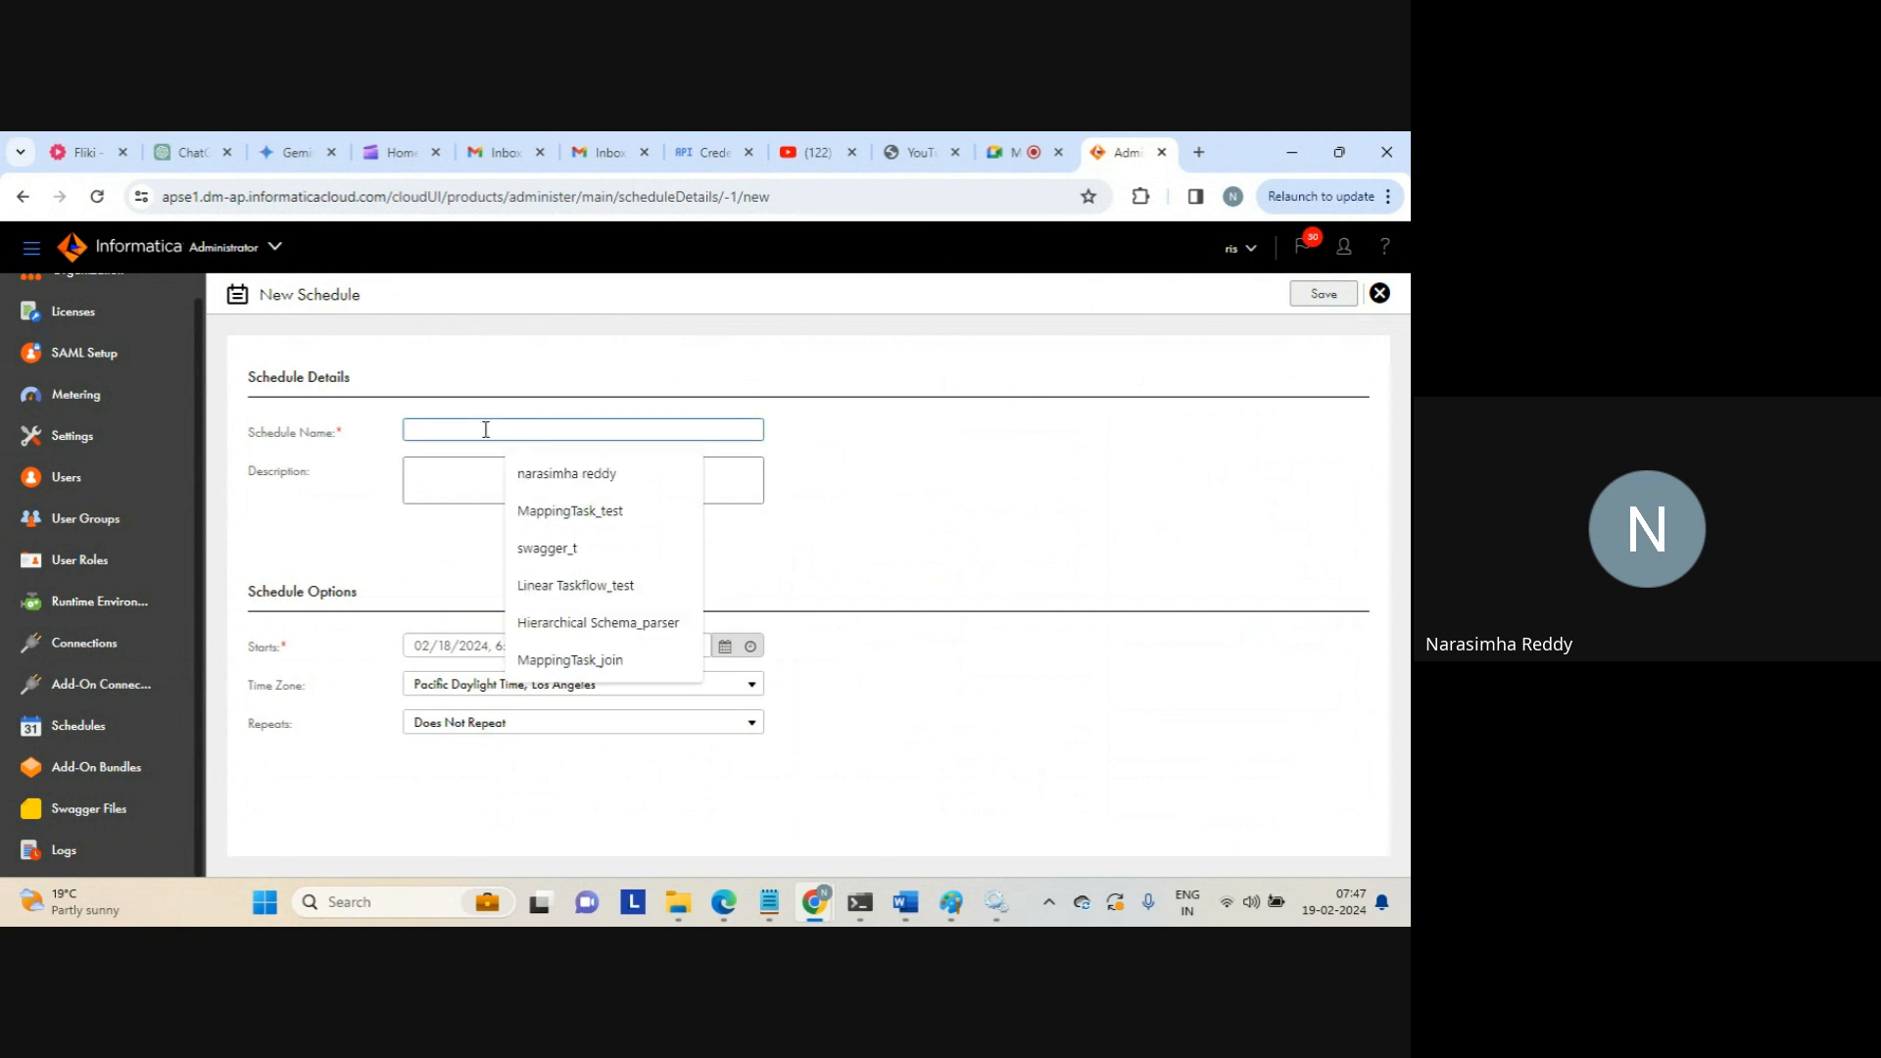
click(486, 429)
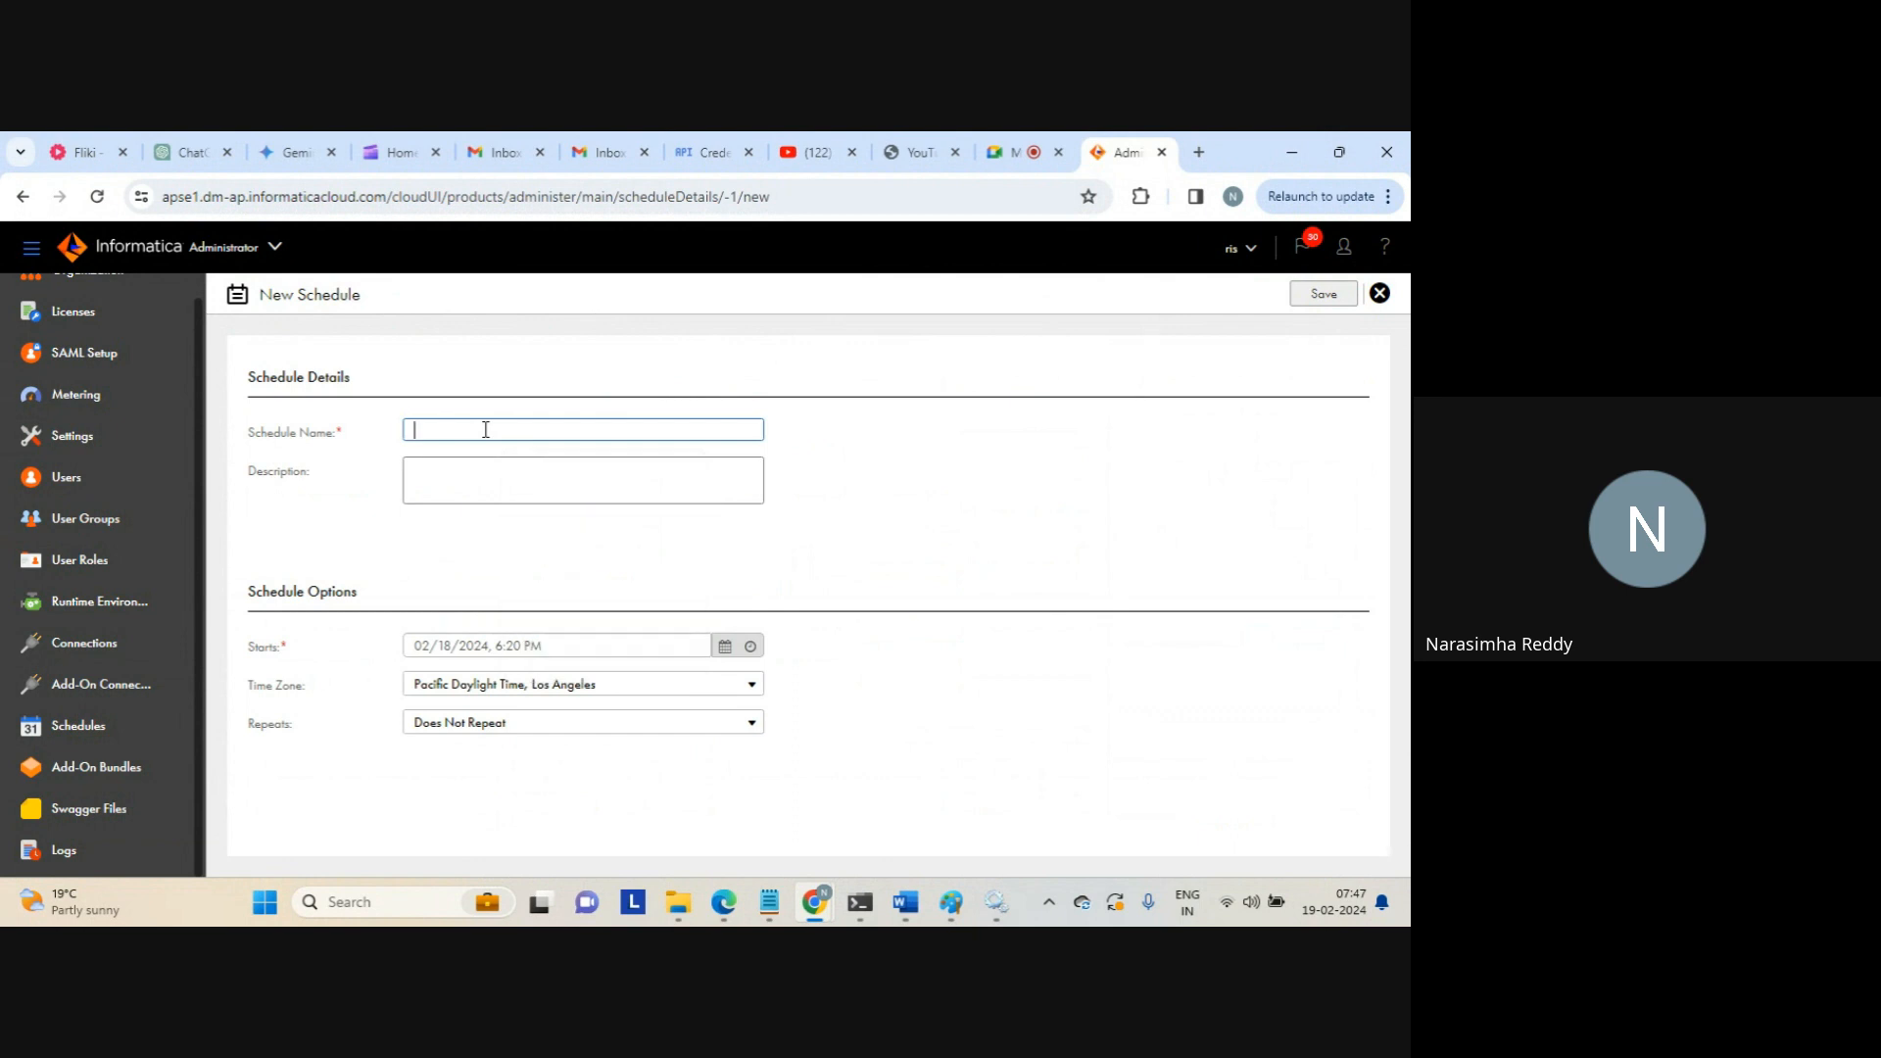
text(test_sche)
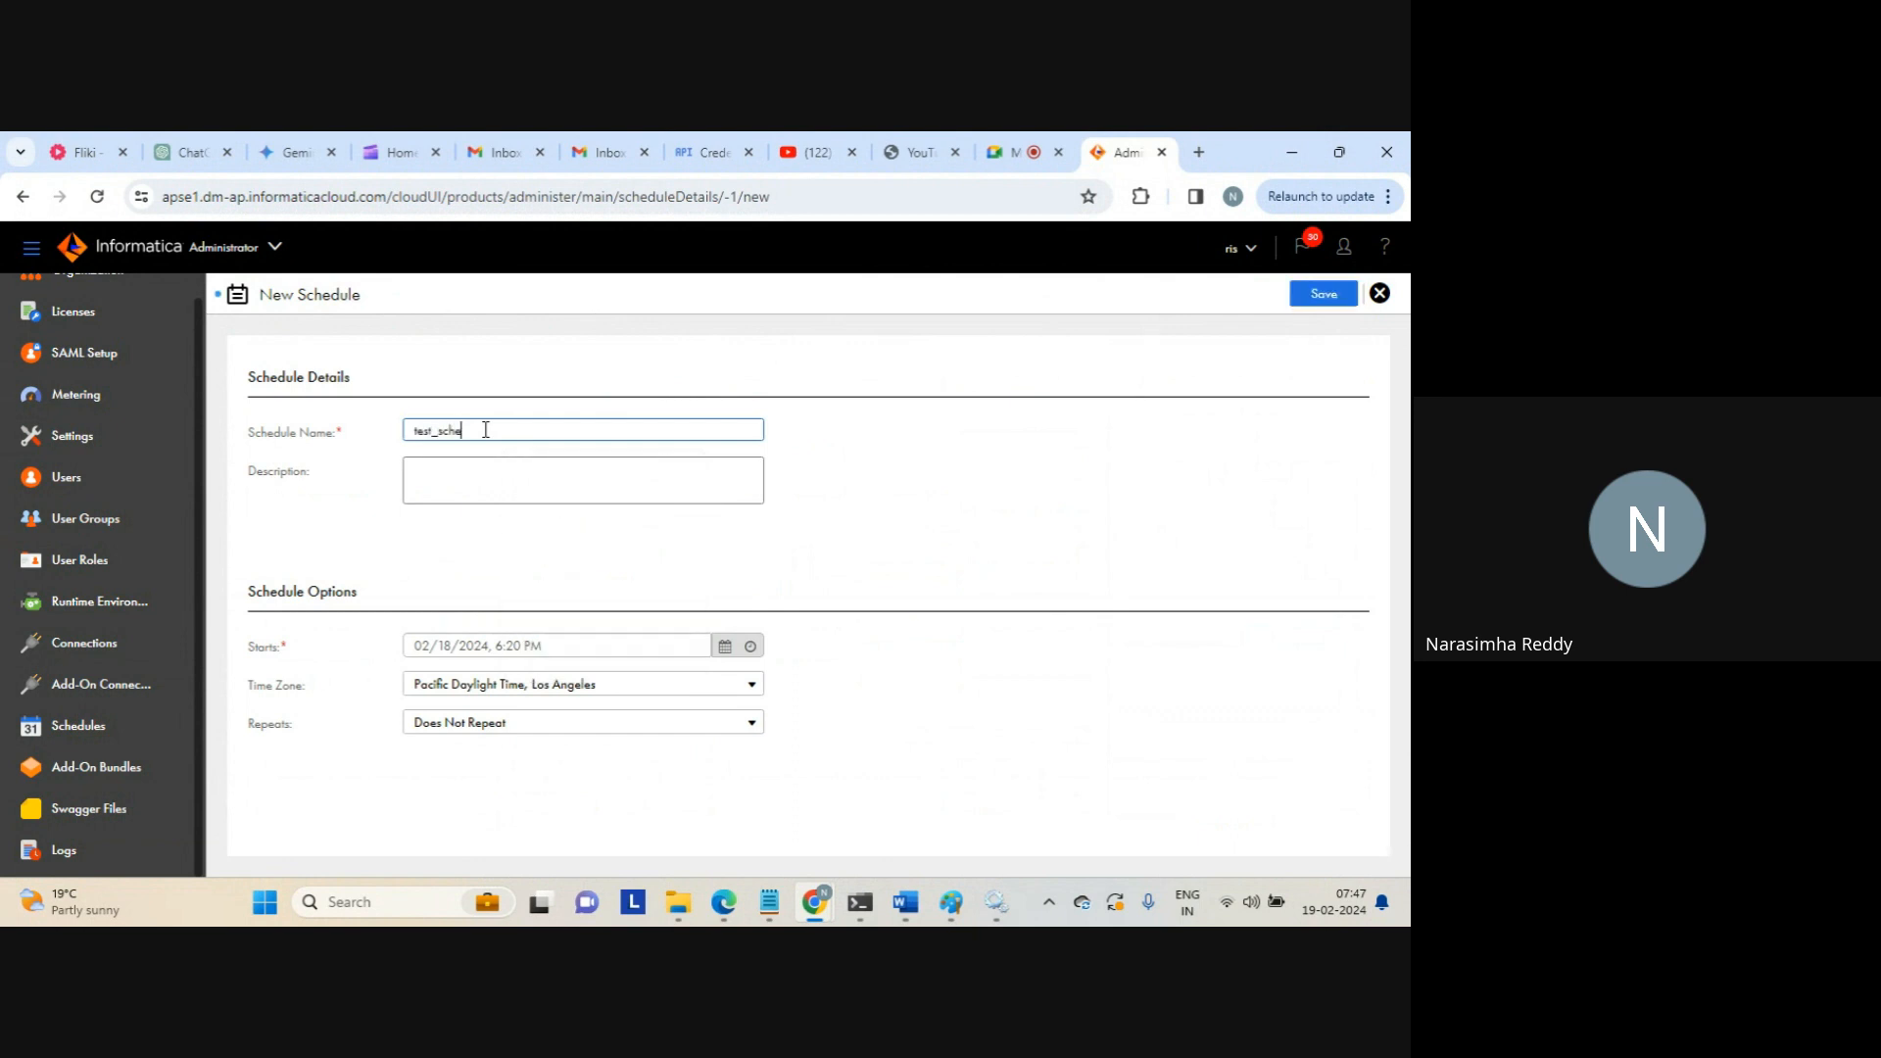
text(dule_global)
click(591, 725)
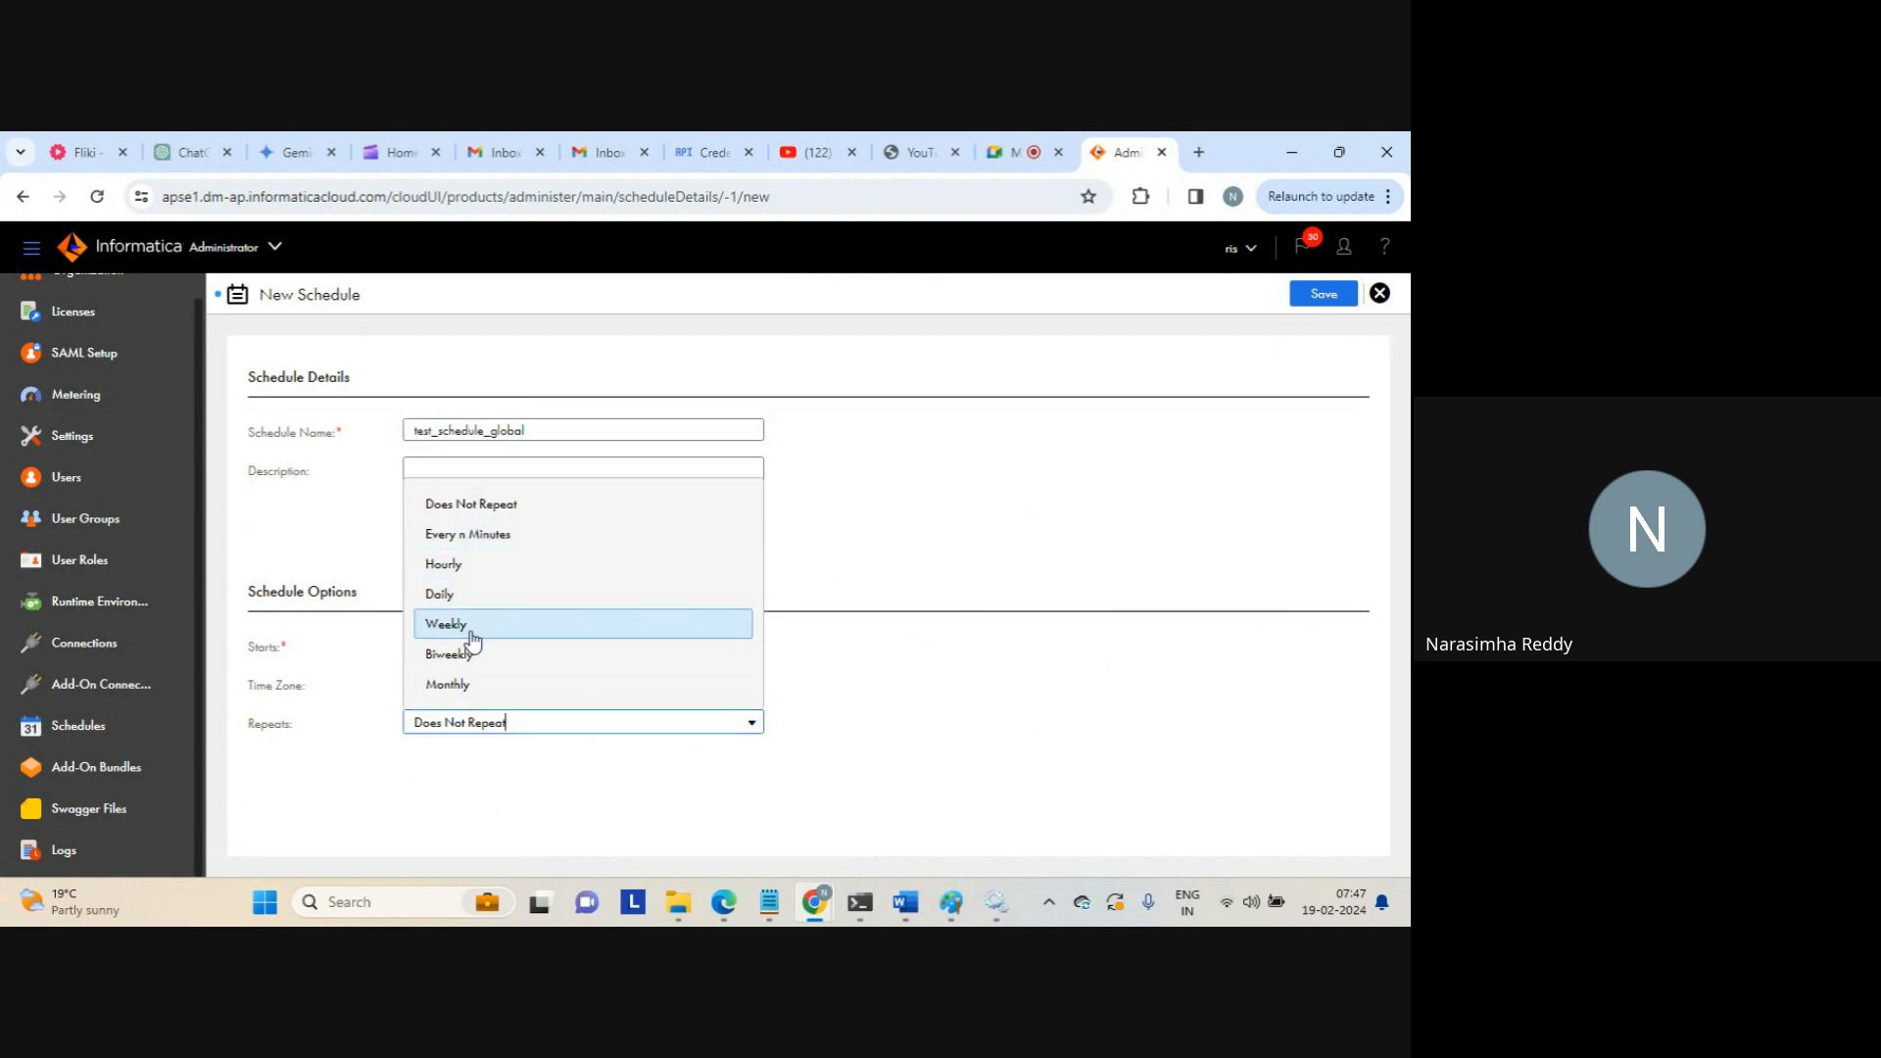
Make the schedule repeat weekly with an end date and time, dismissing the end-date error
click(479, 627)
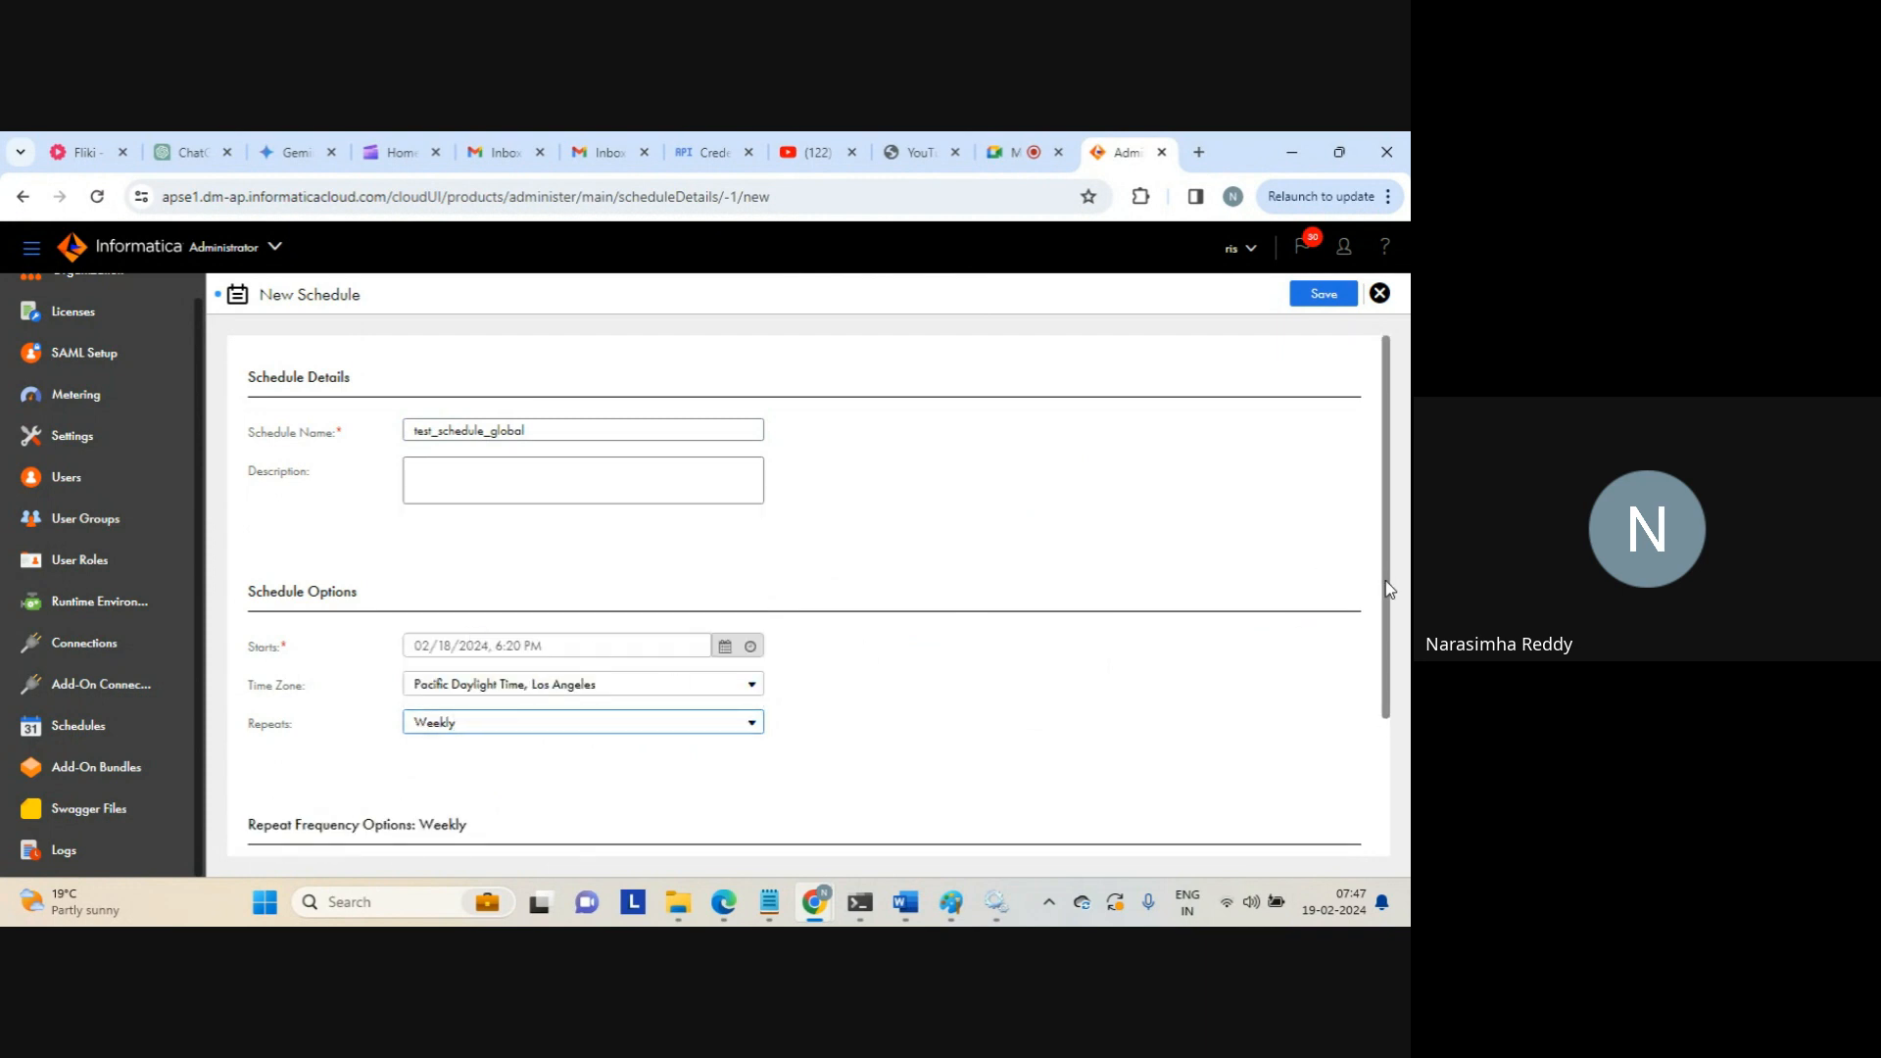
drag(1383, 578, 1408, 759)
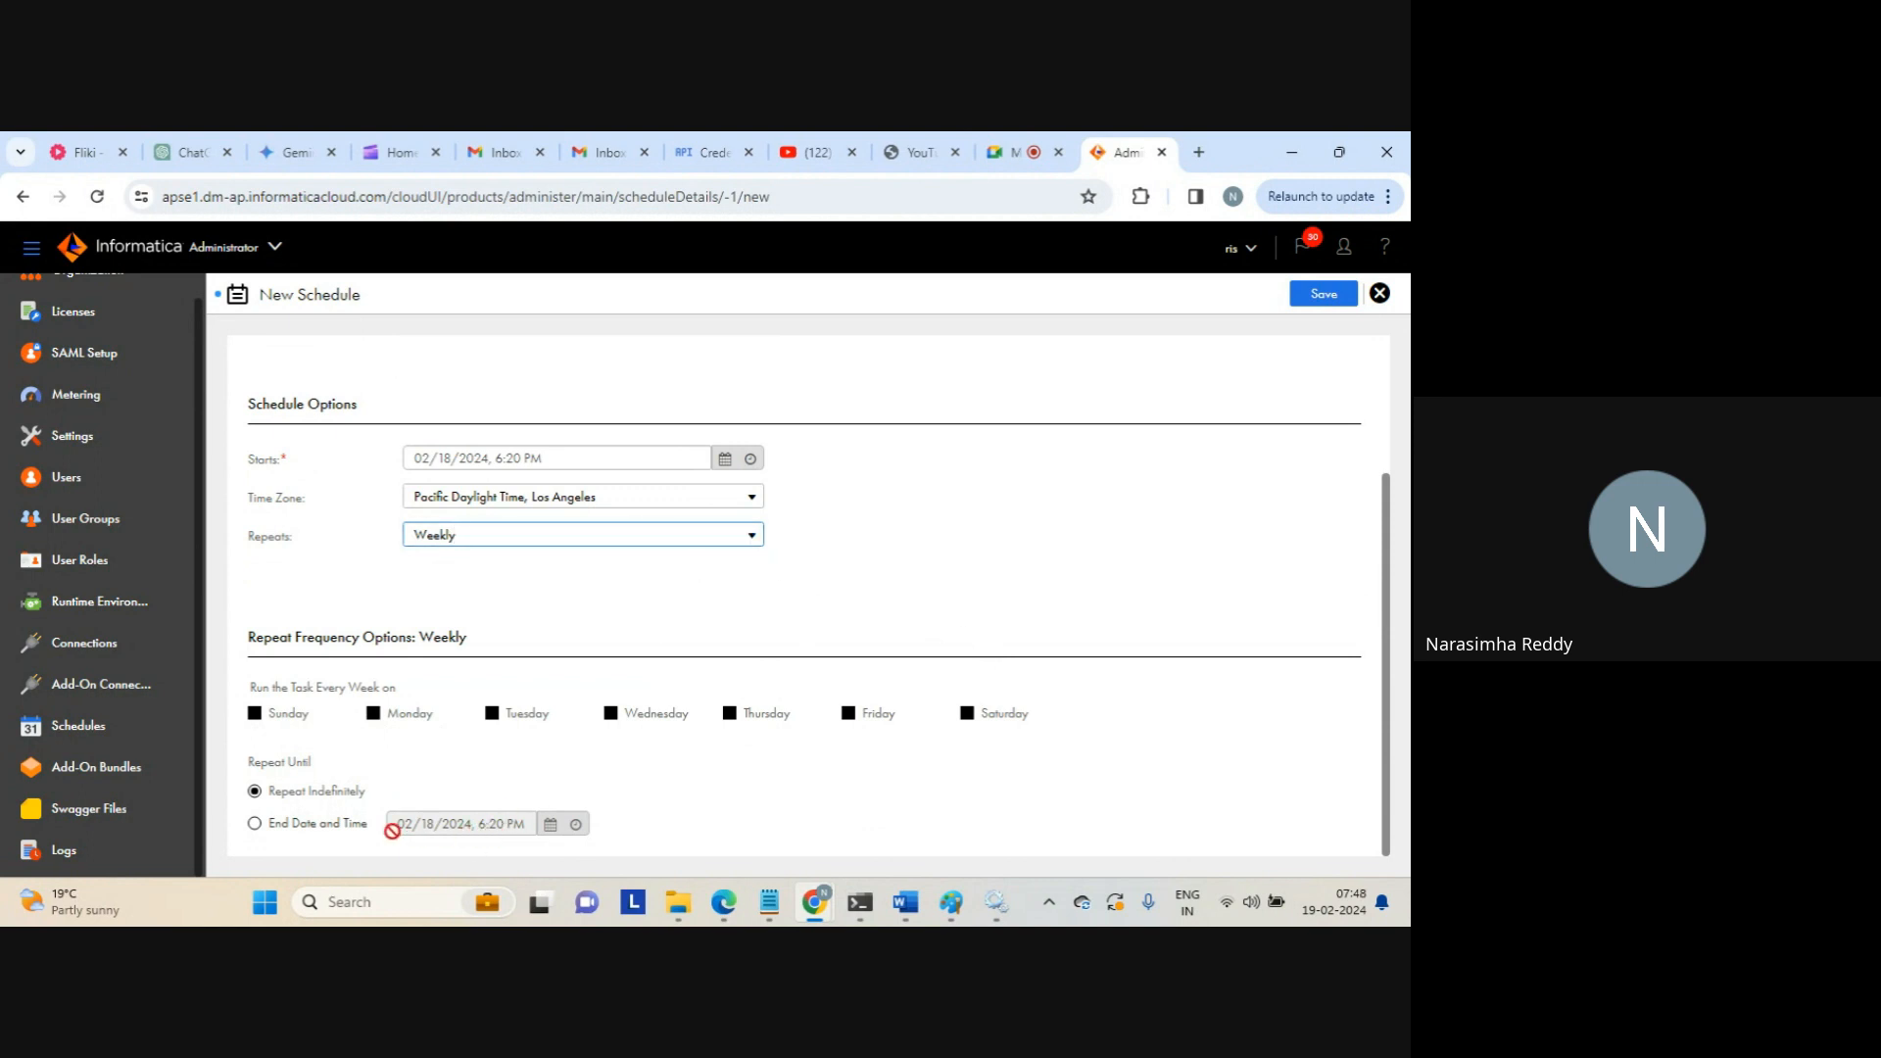
click(254, 825)
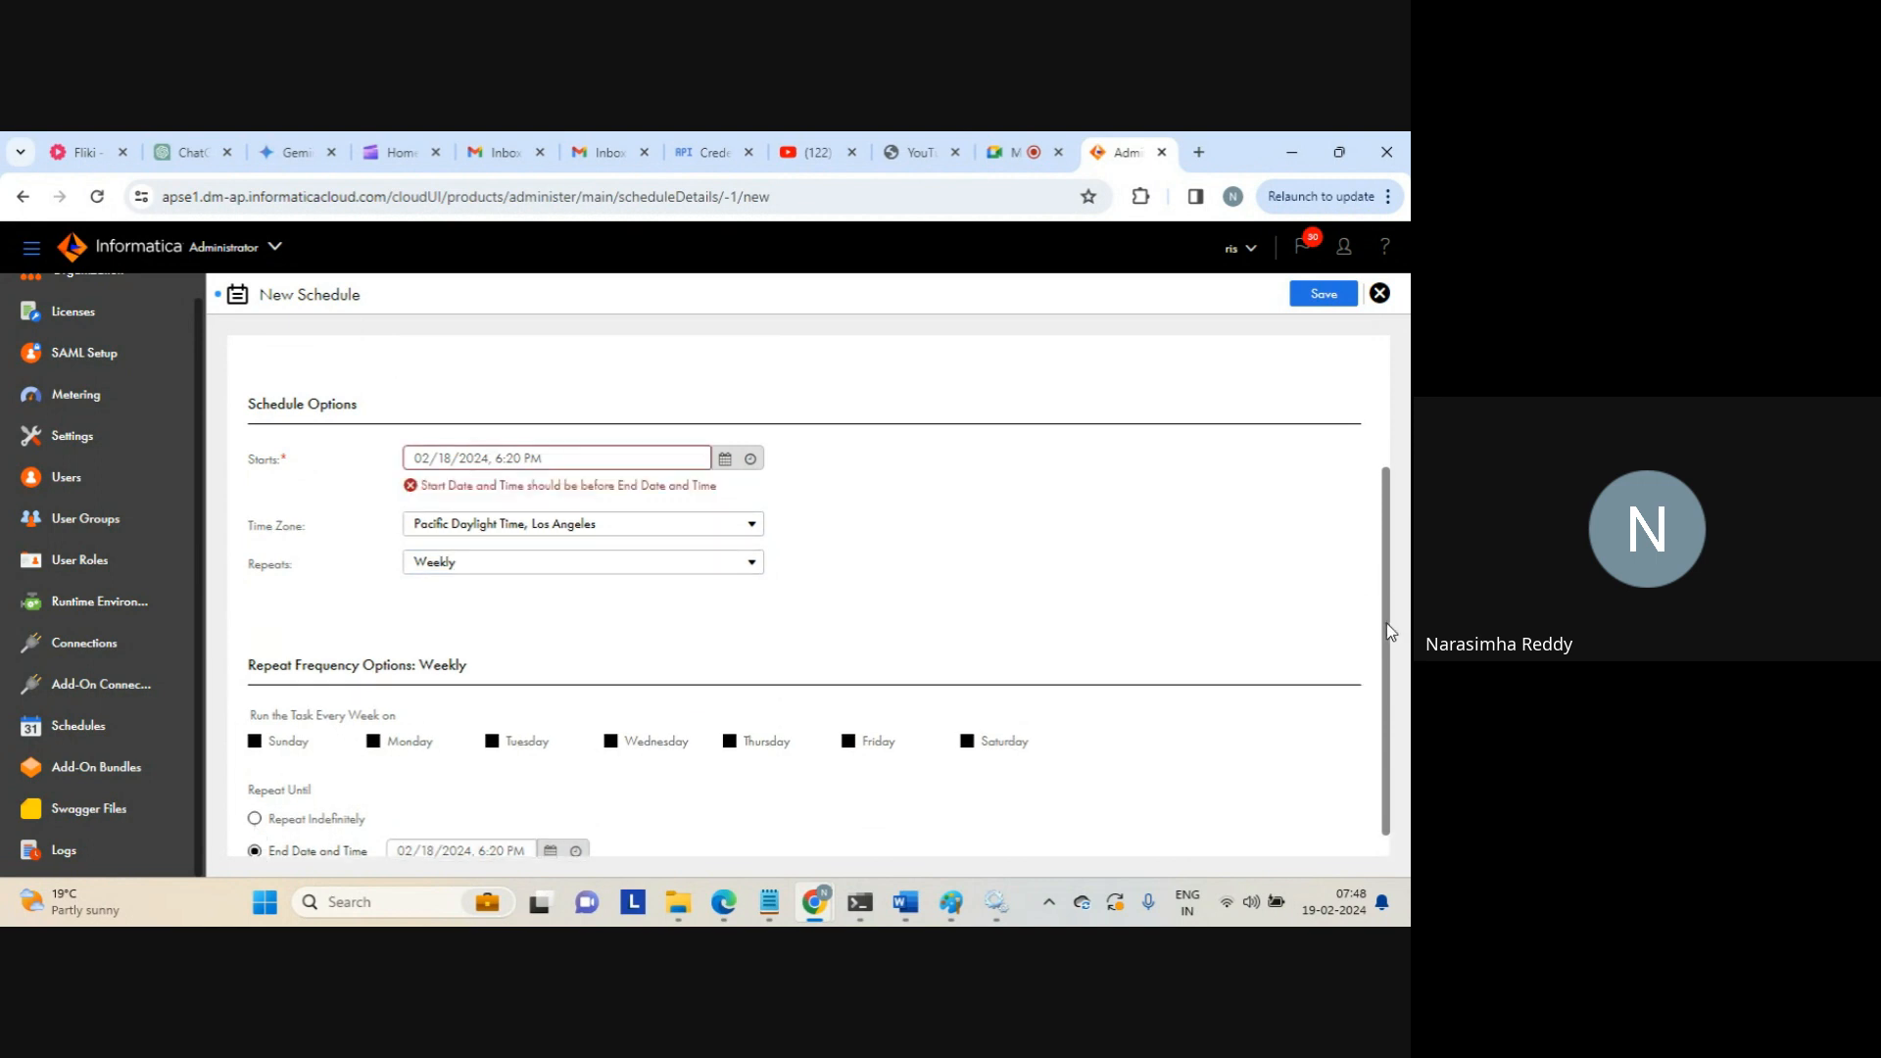
scroll(1385, 623, down, 1)
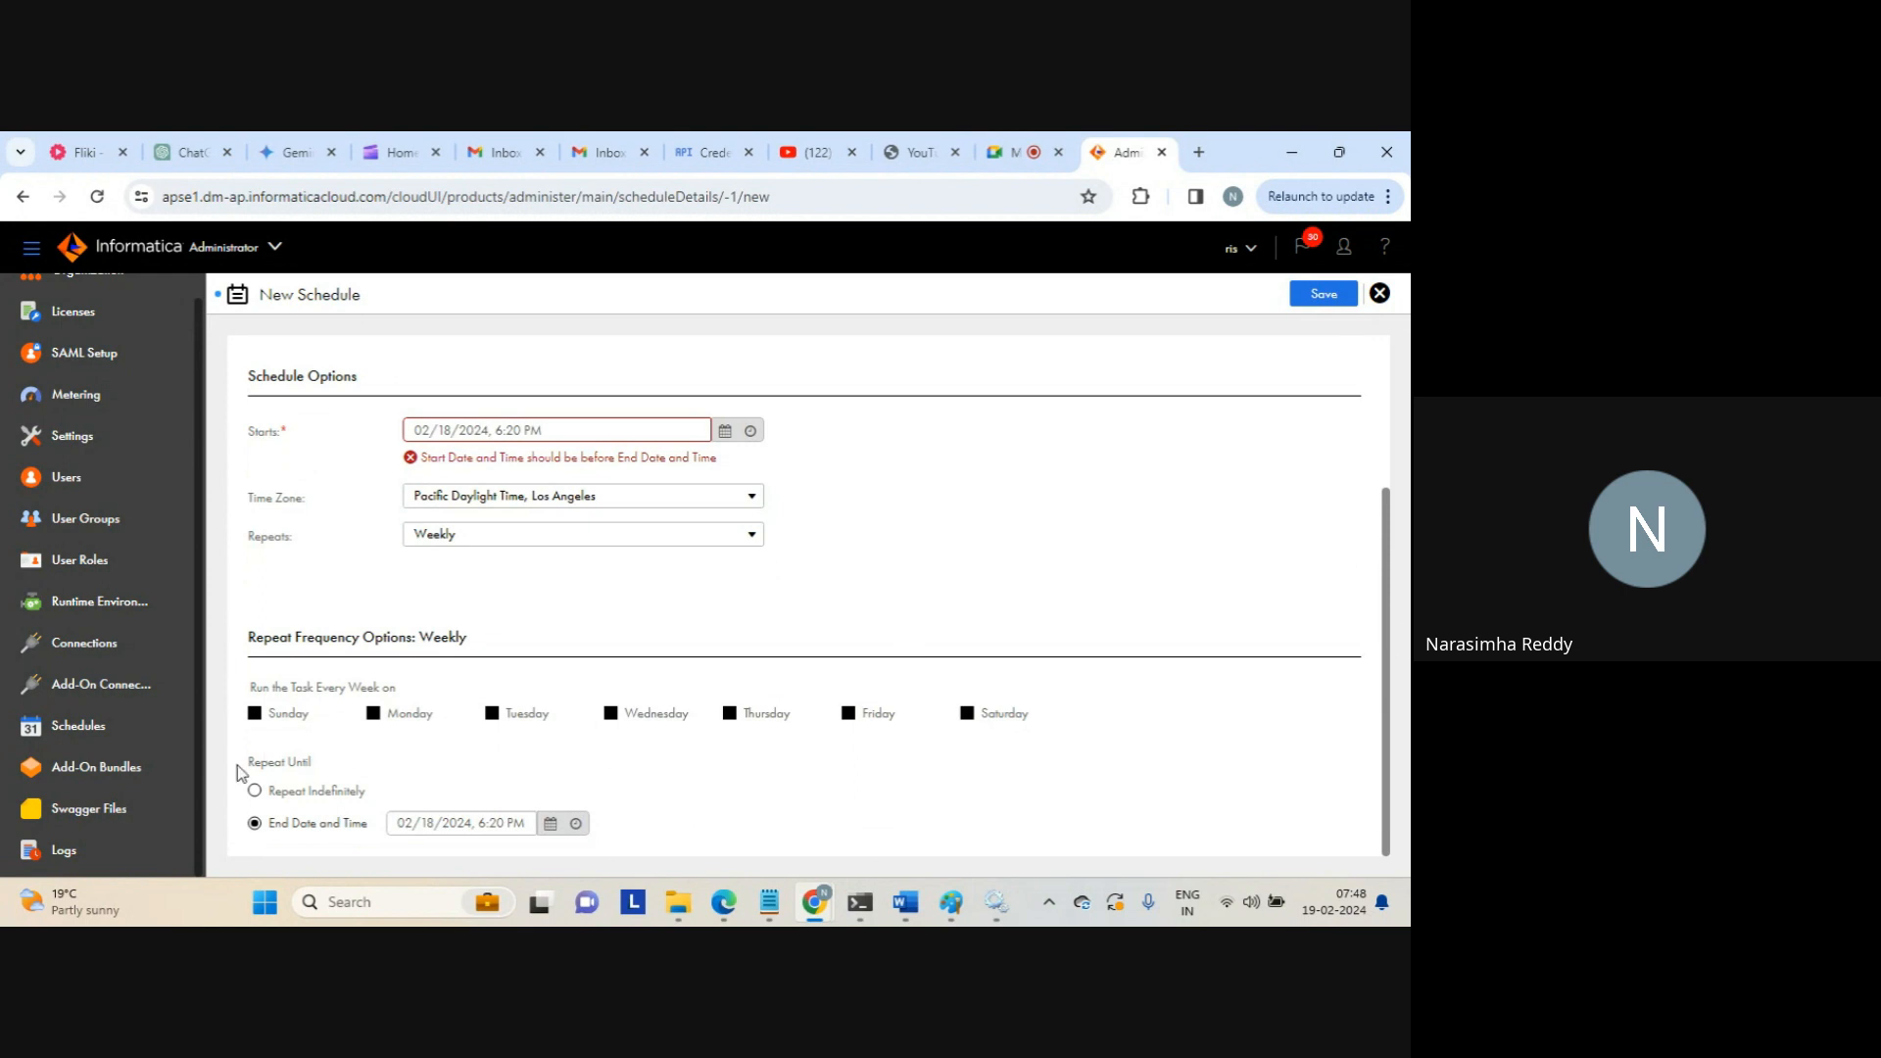
click(254, 793)
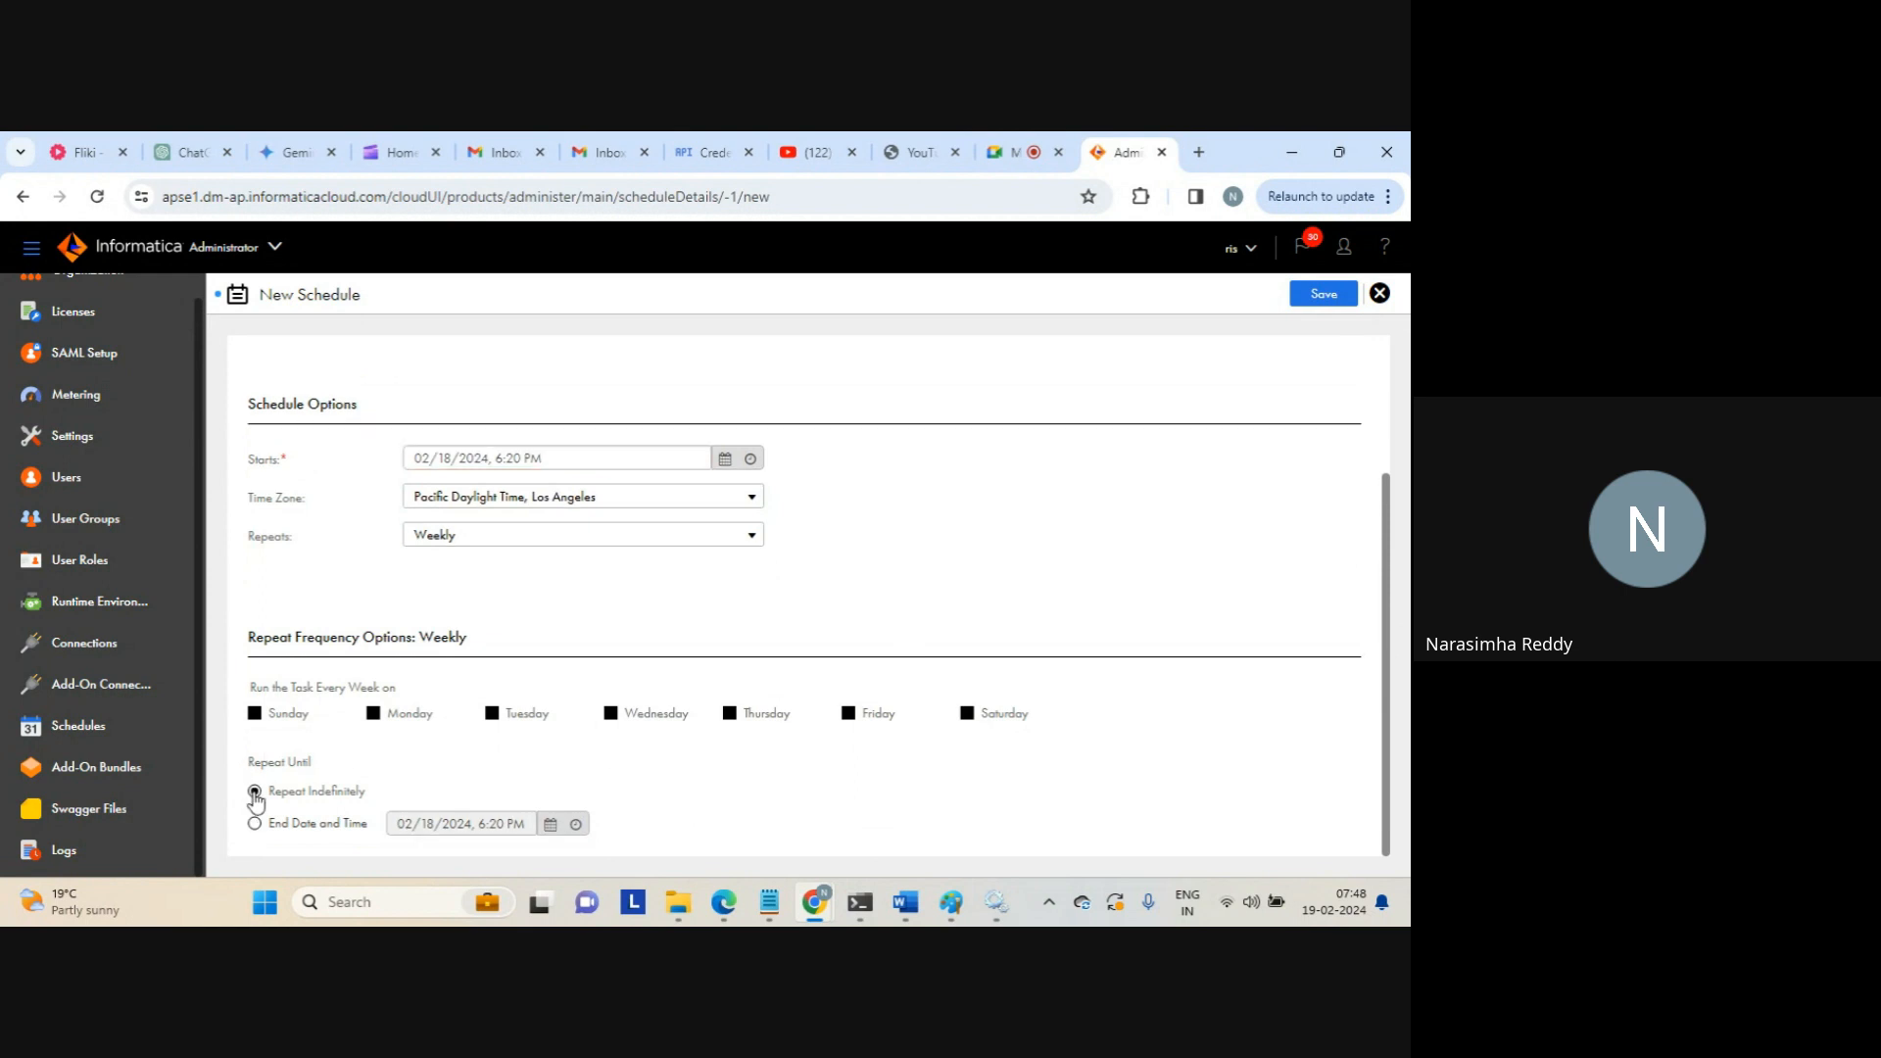
click(256, 826)
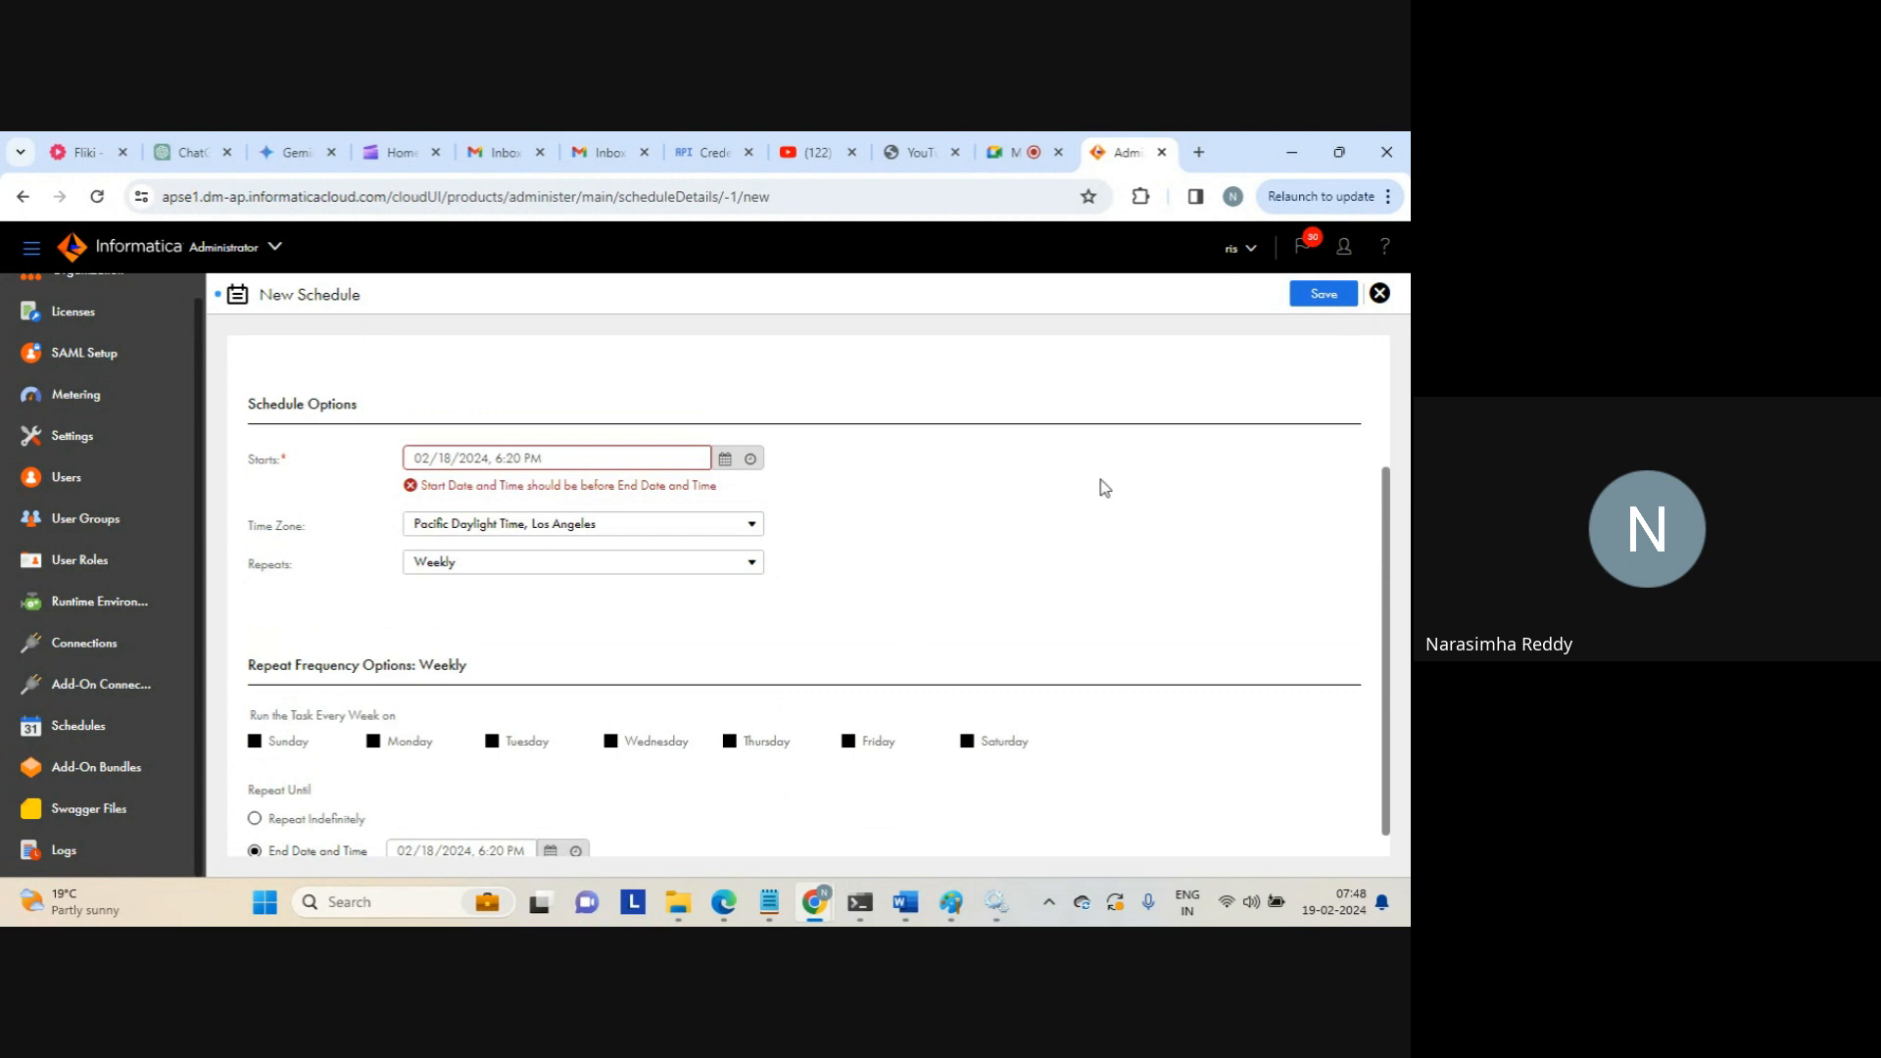
click(1322, 294)
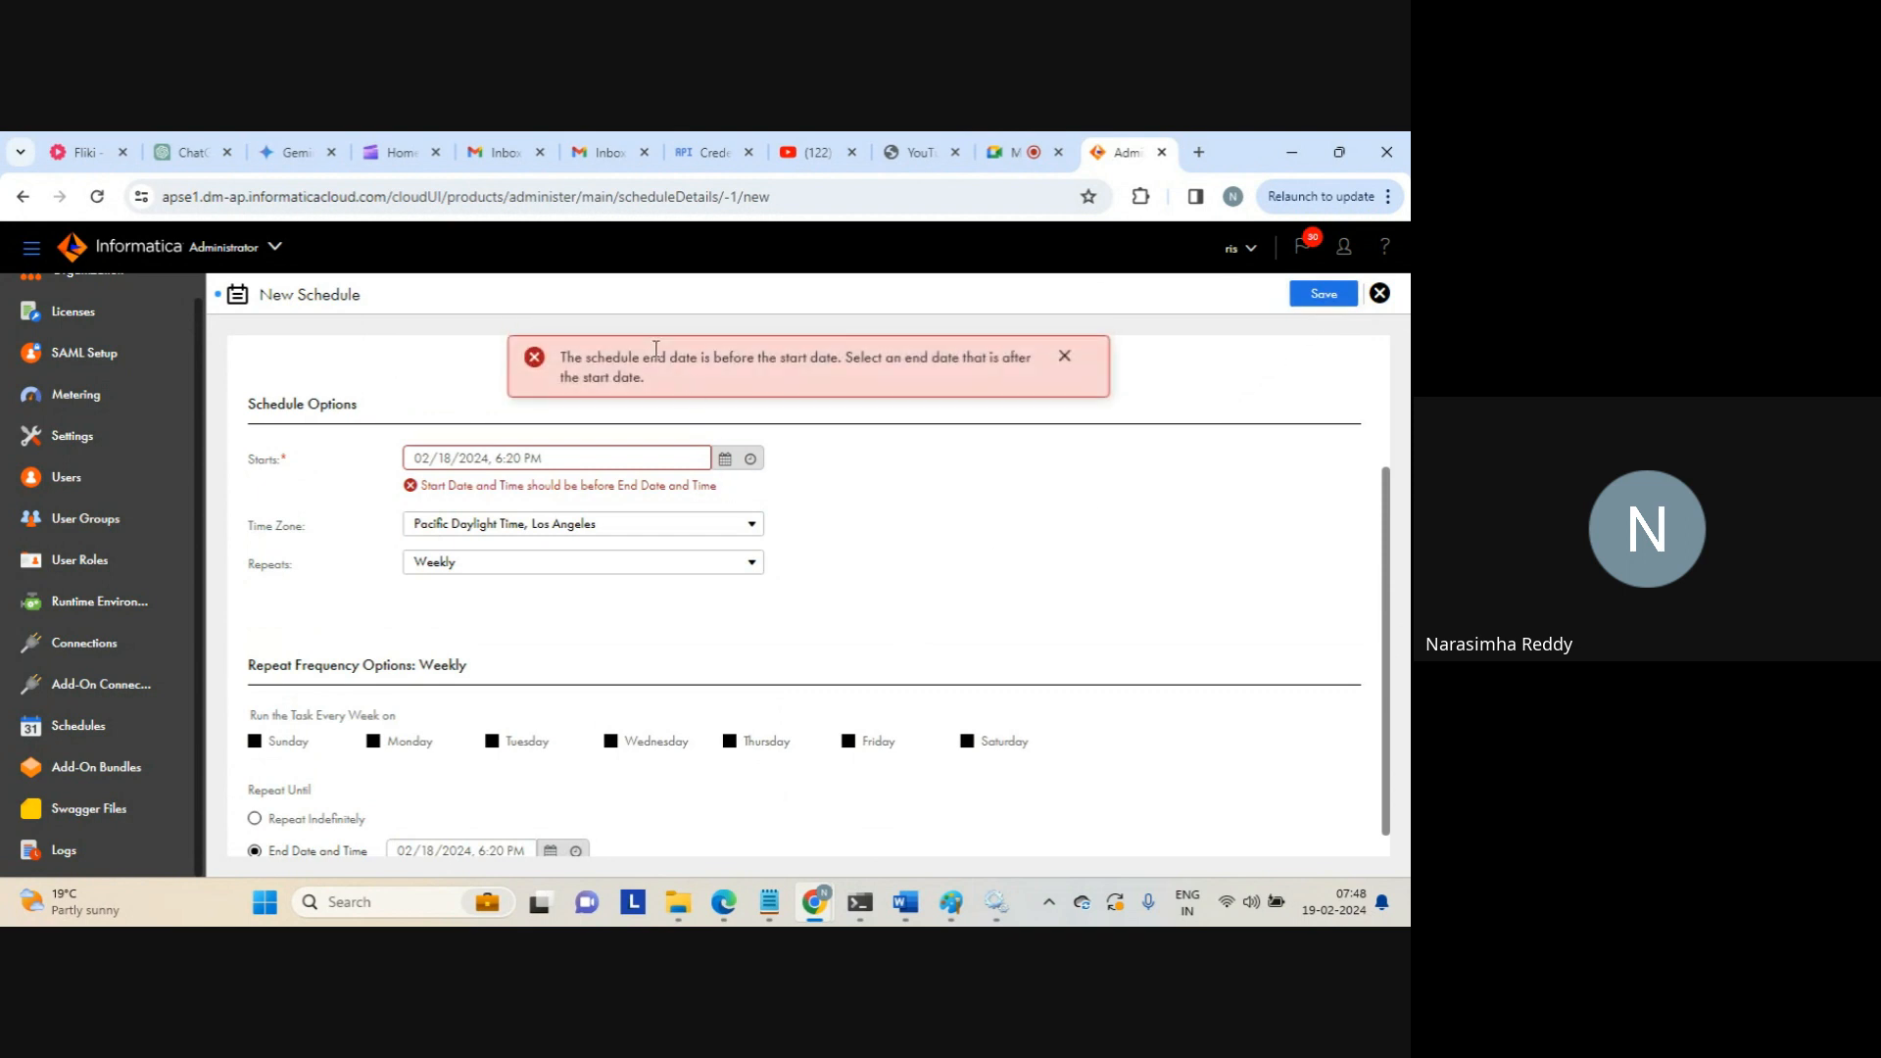
drag(644, 357, 828, 356)
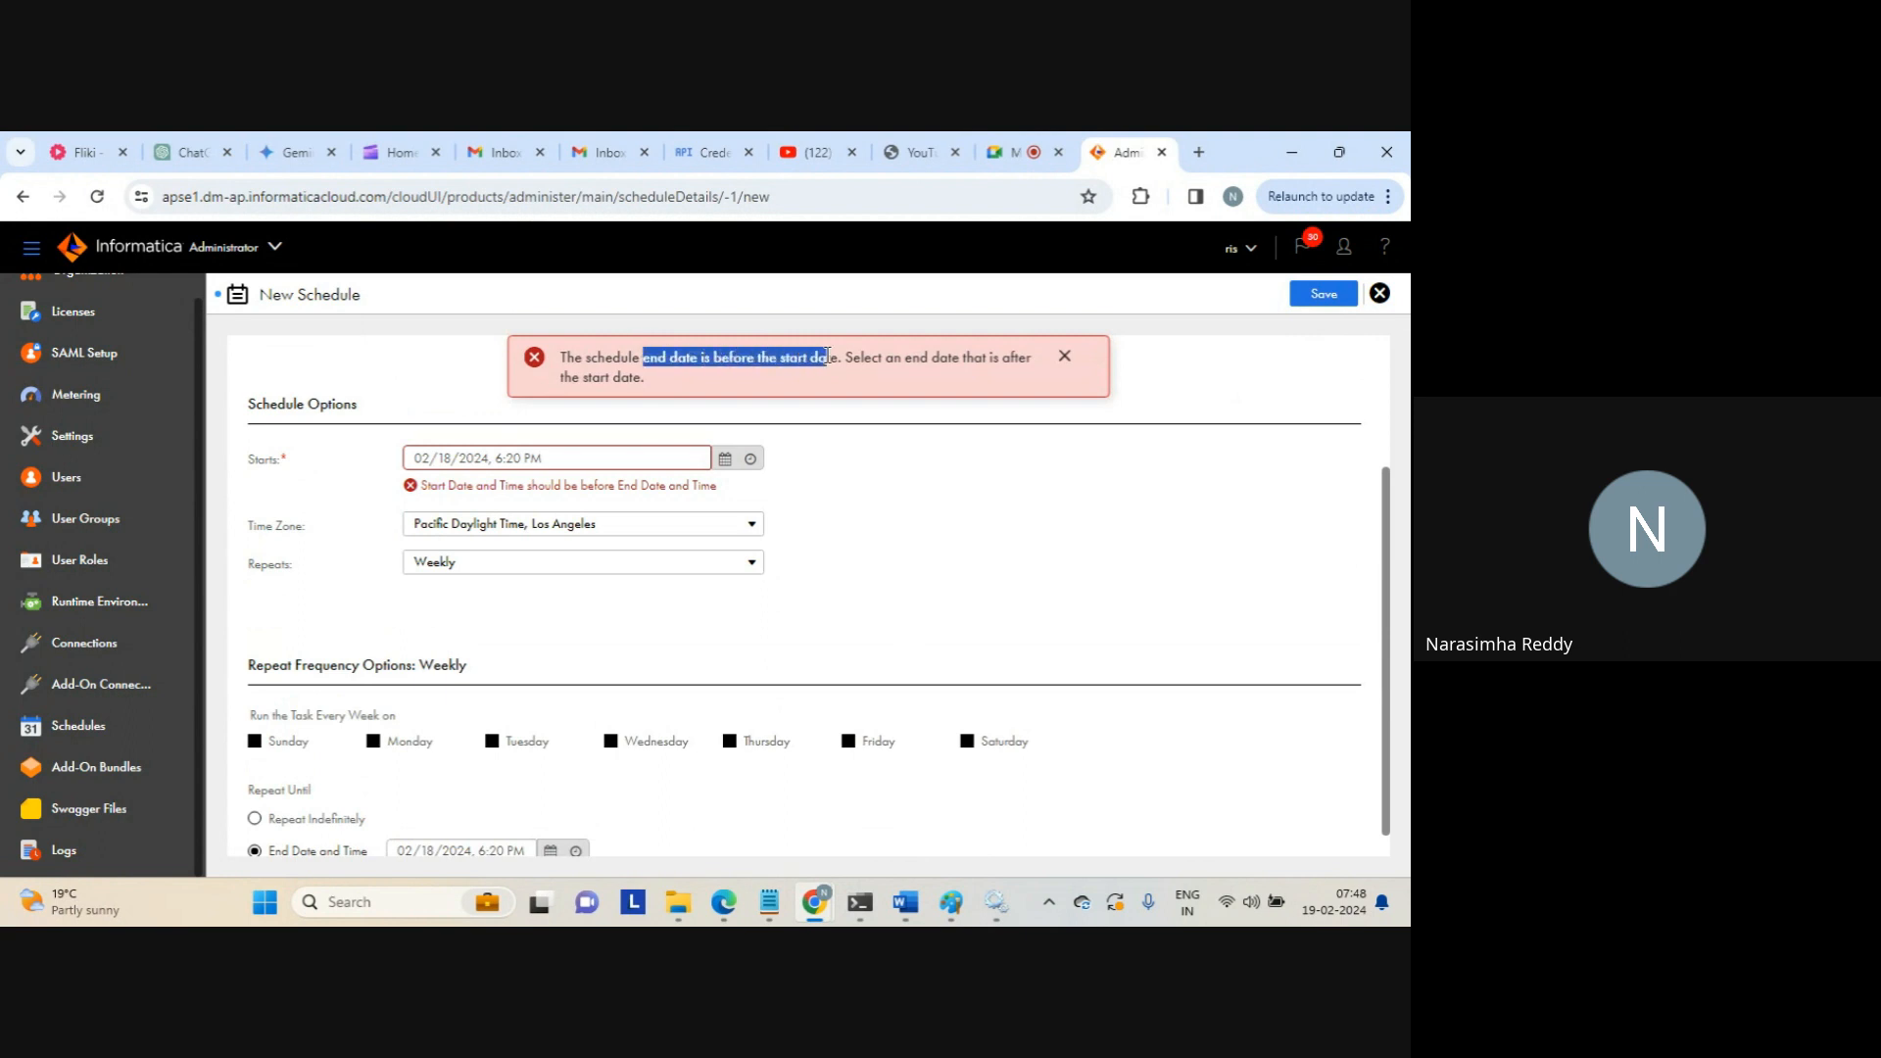
click(828, 356)
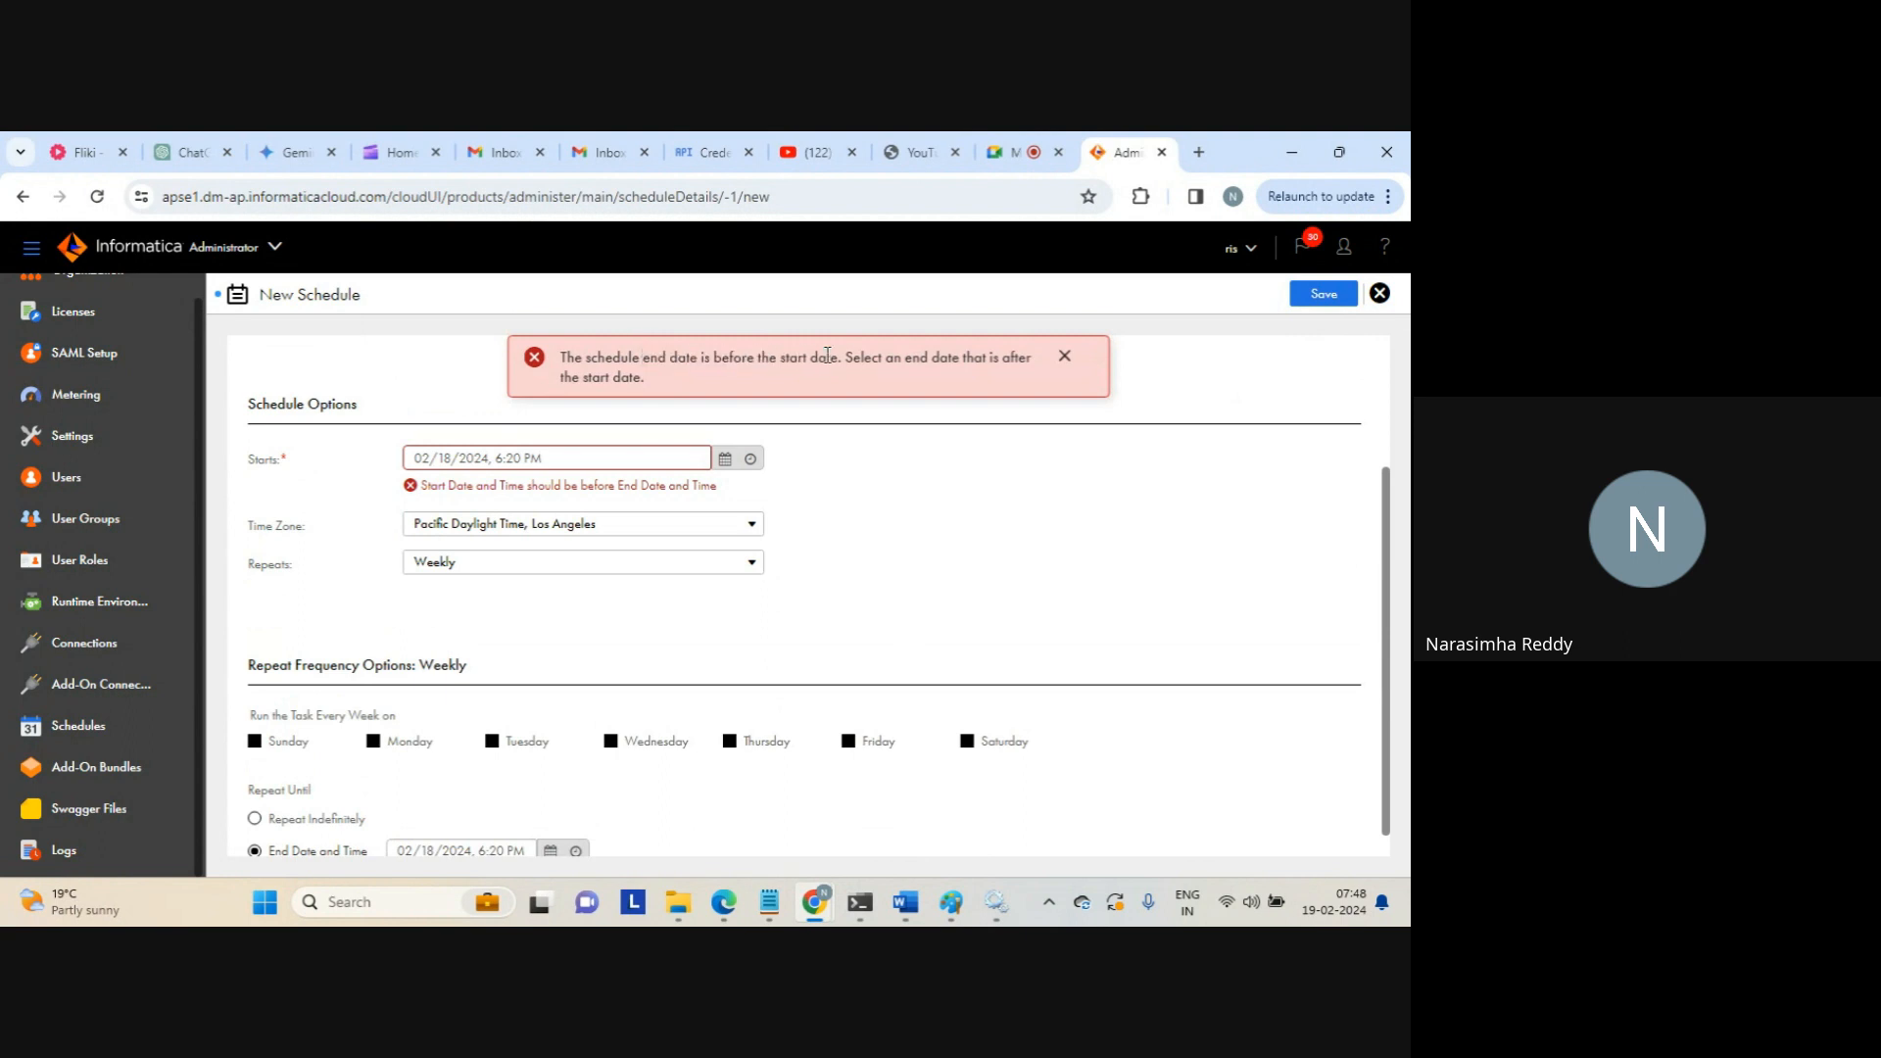
click(1064, 361)
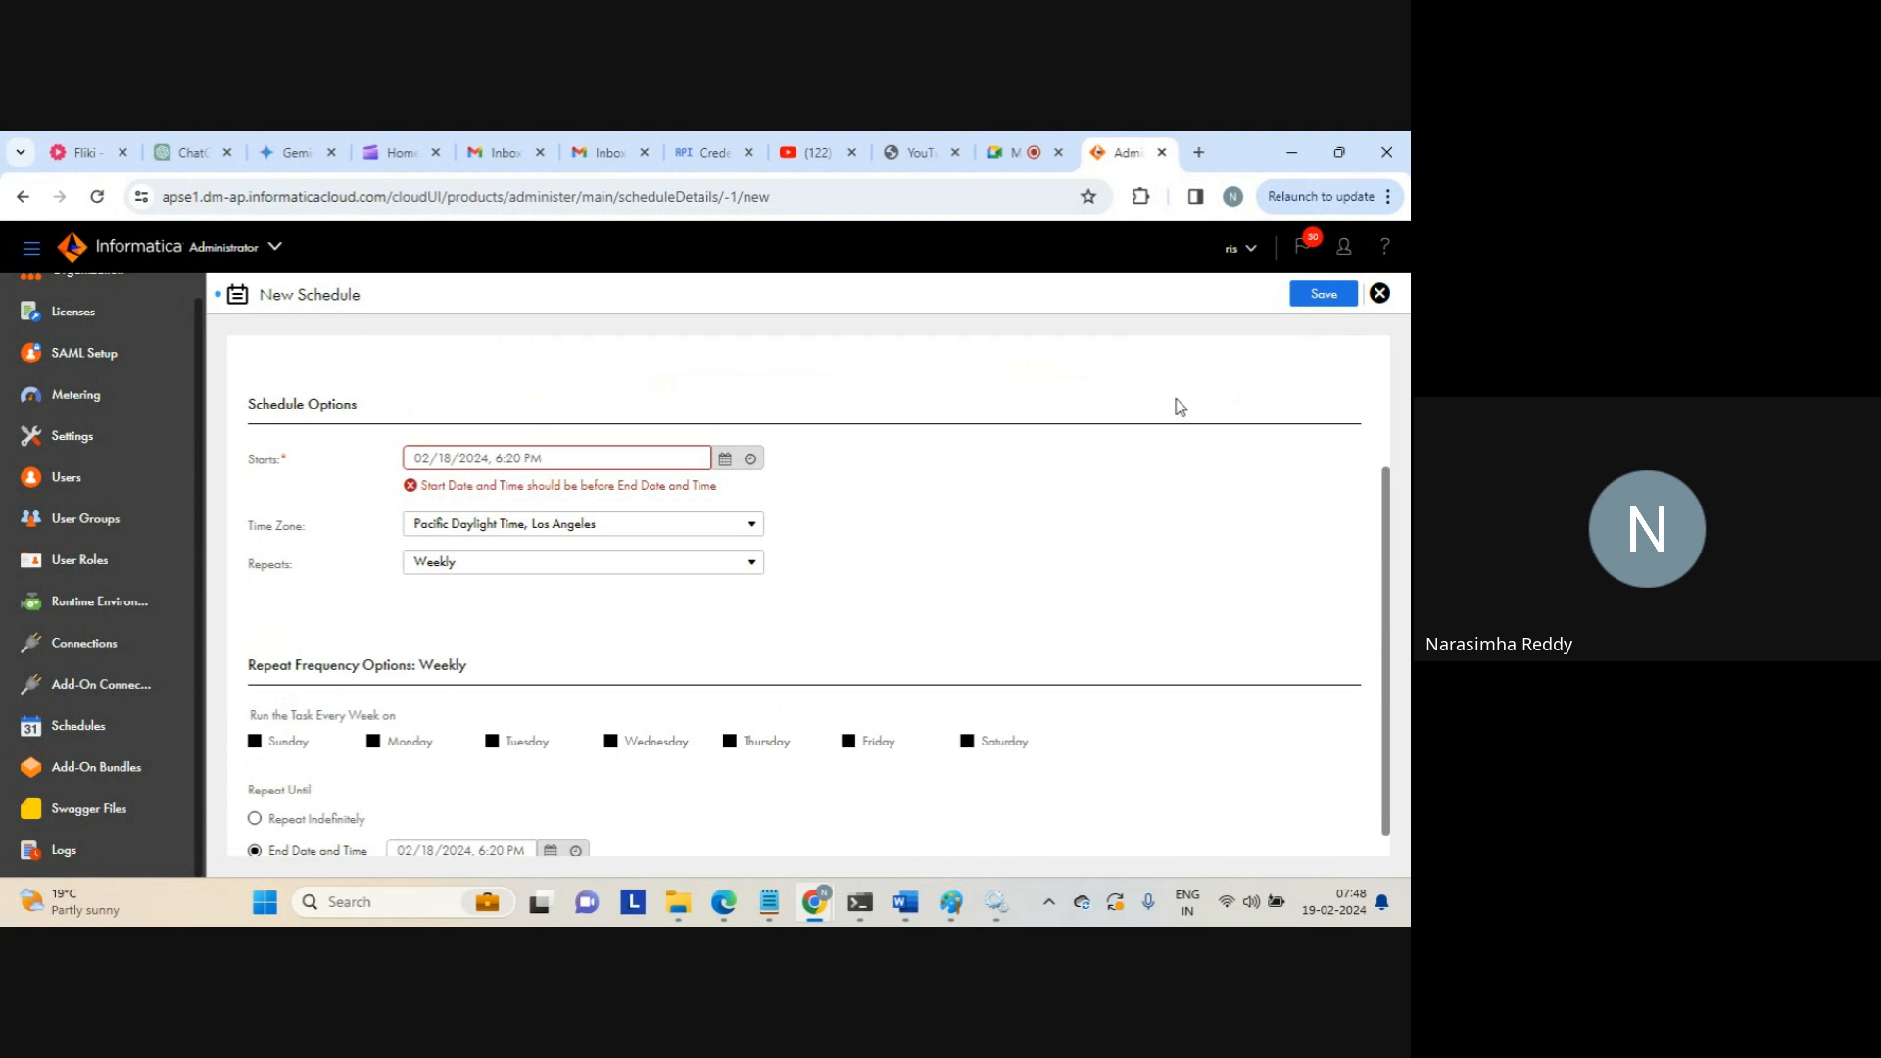
Set the end date to February 20 and save the weekly schedule
scroll(1401, 666, down, 1)
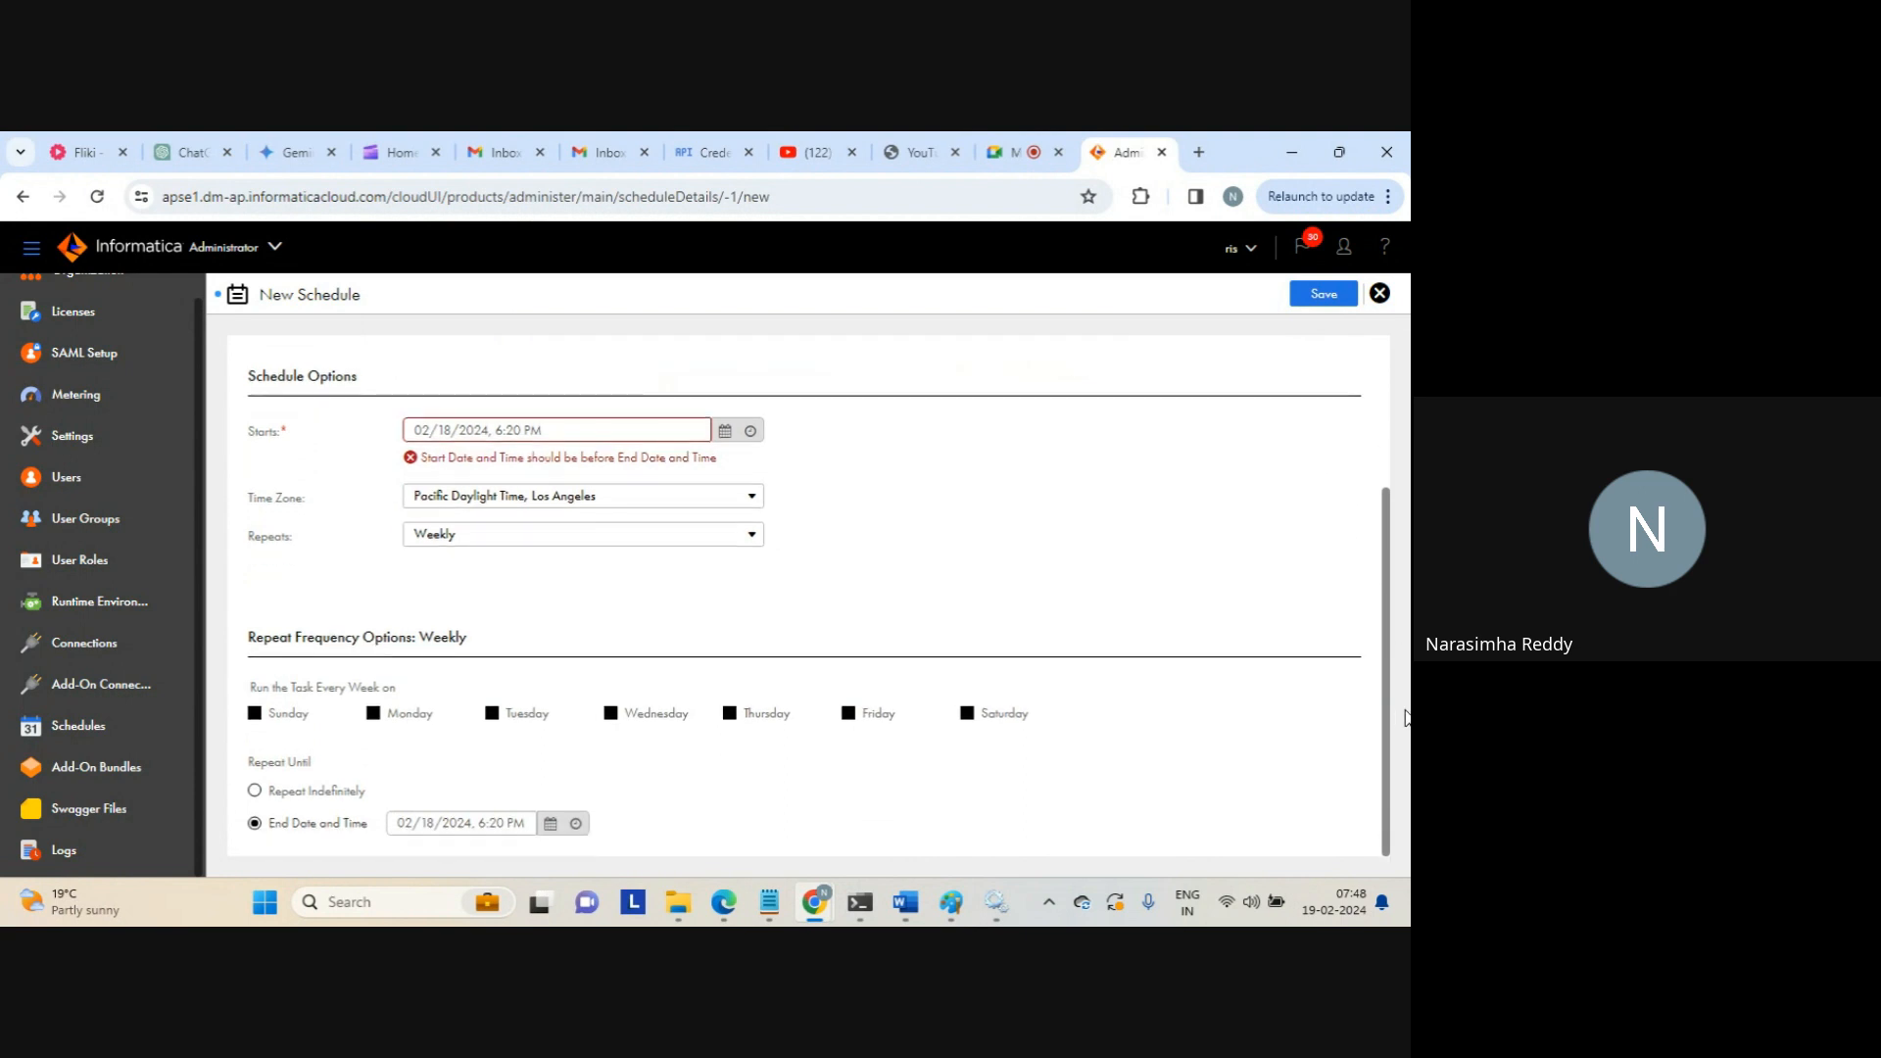
click(550, 823)
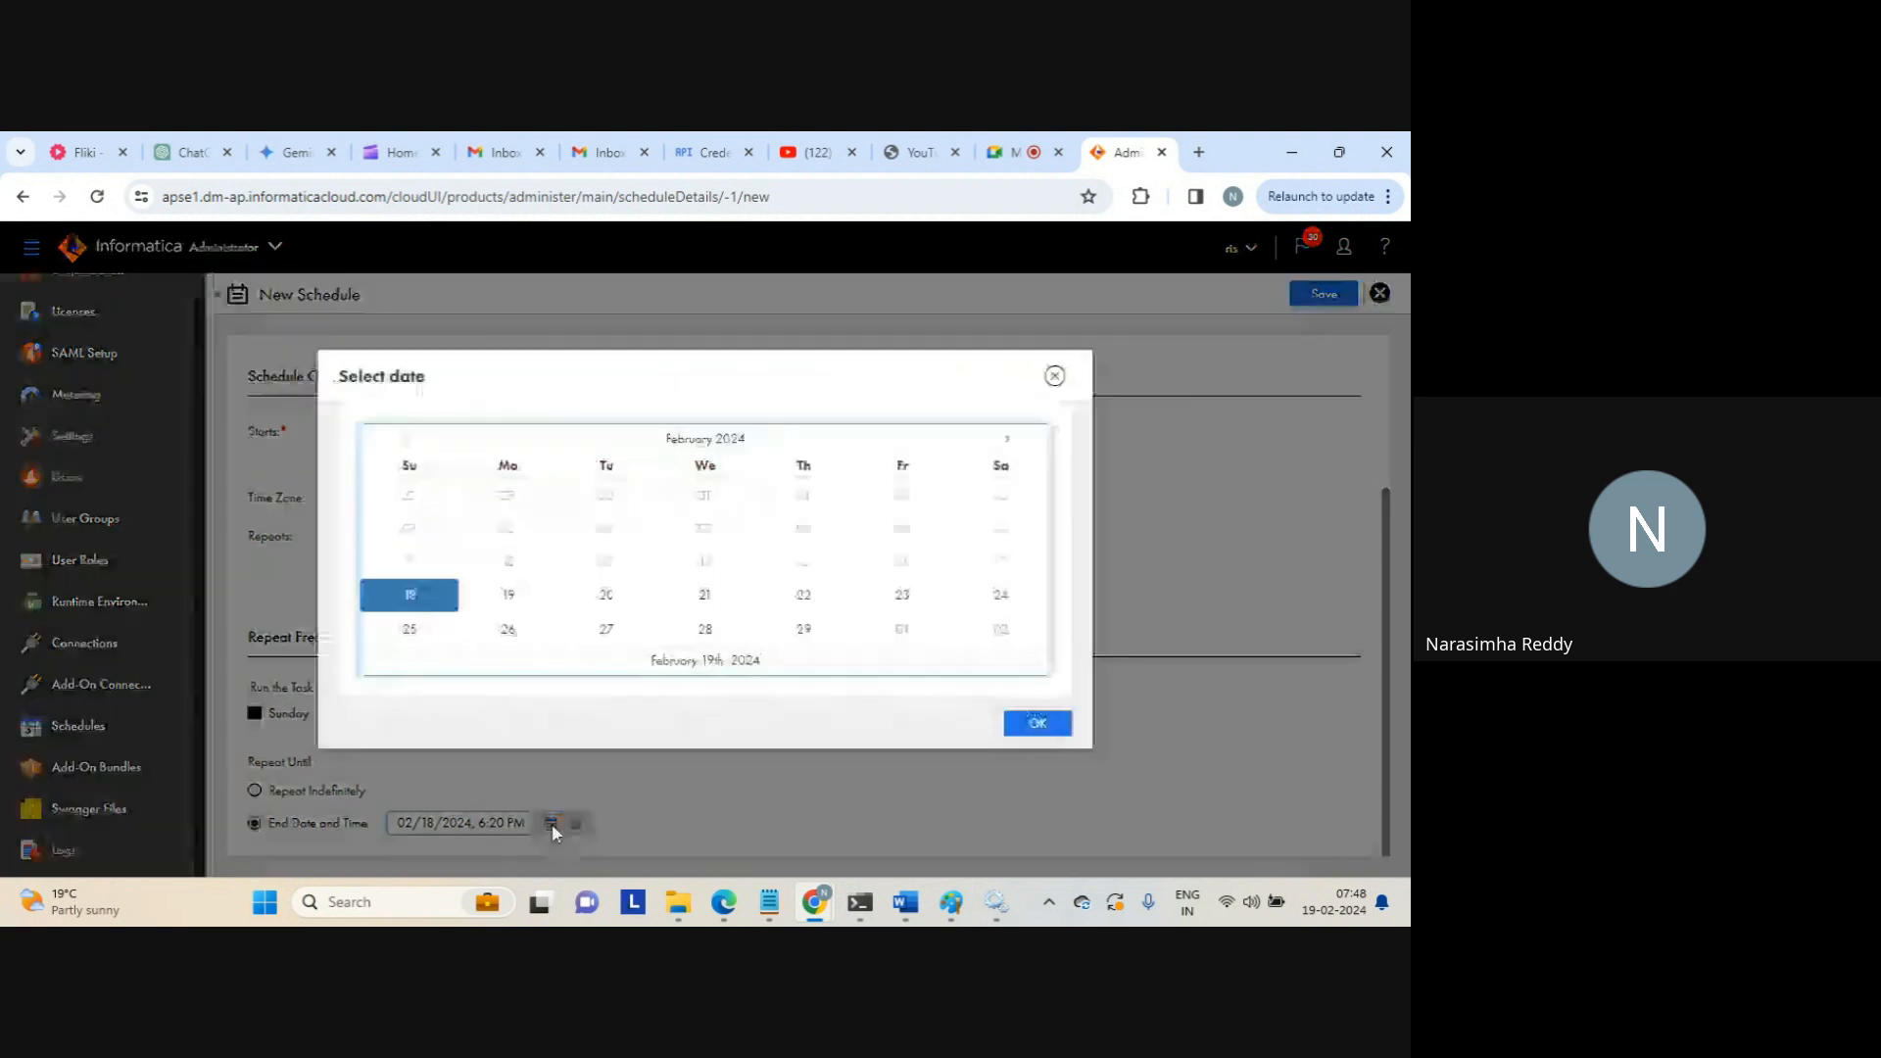
click(606, 594)
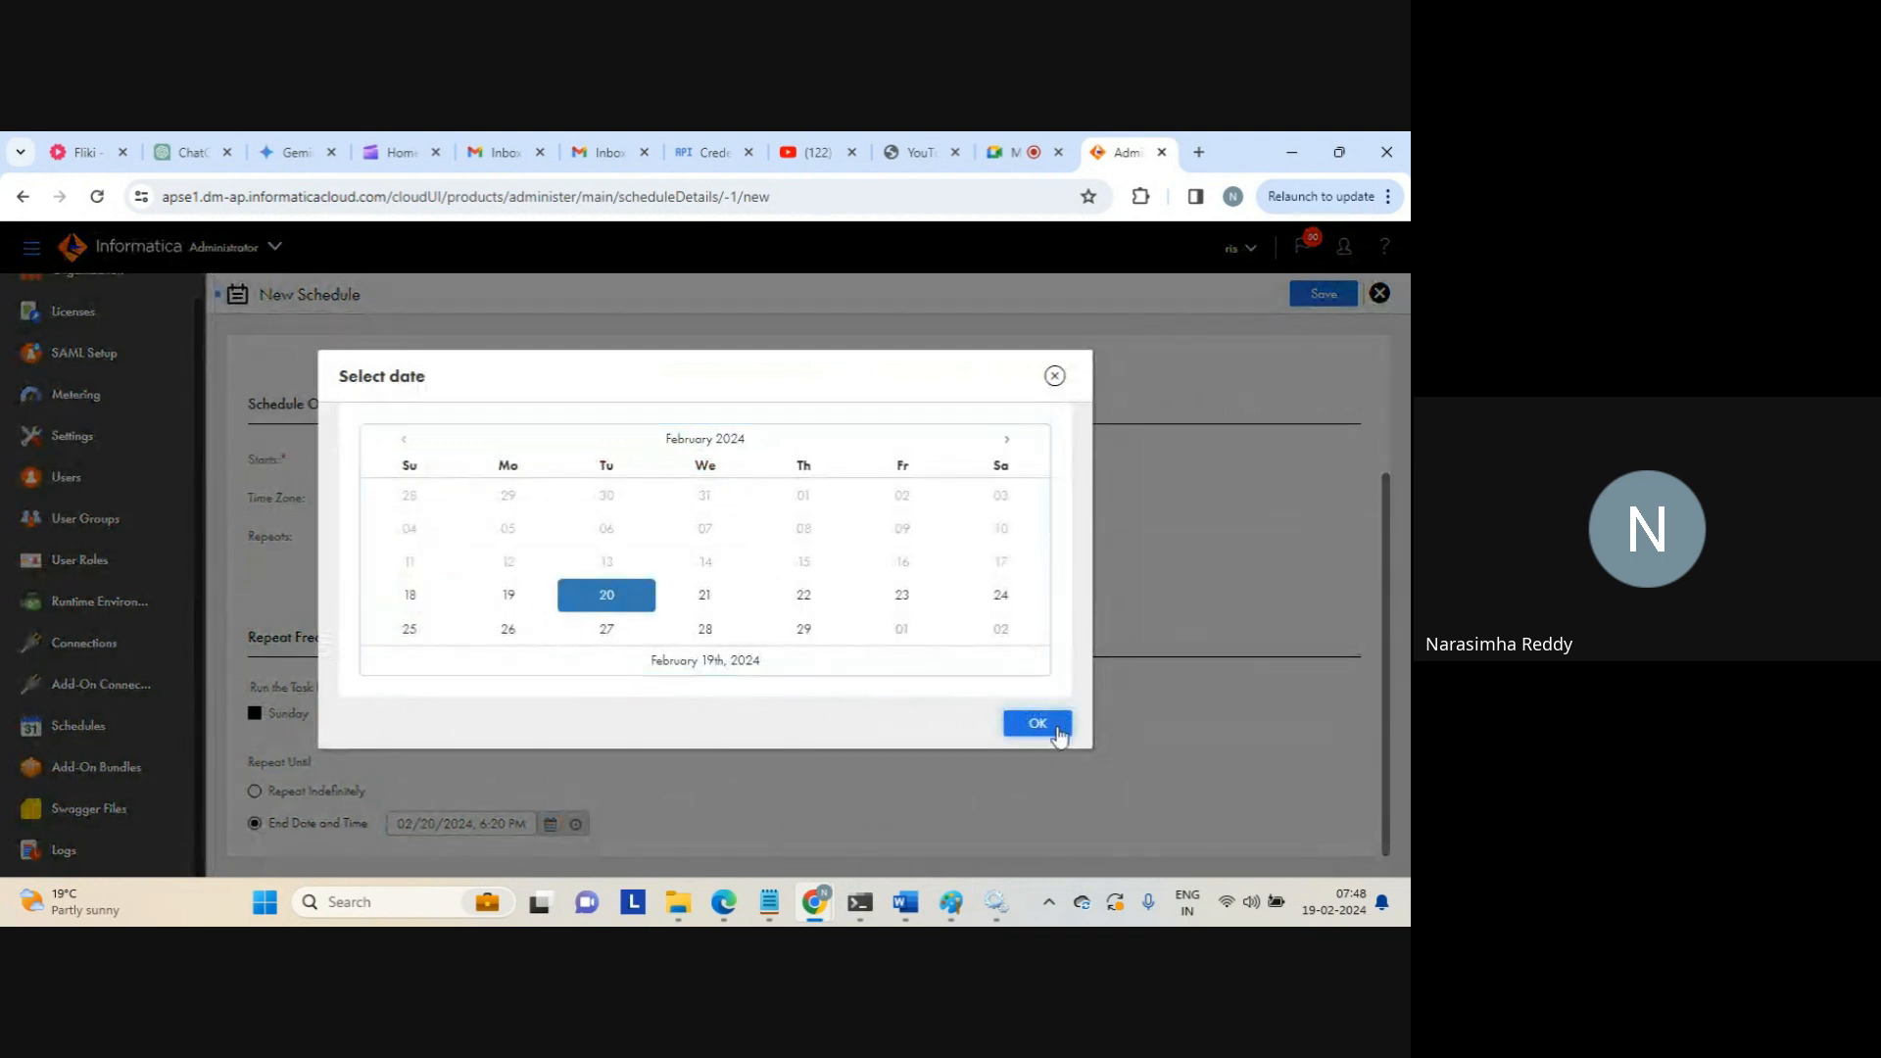
click(1037, 723)
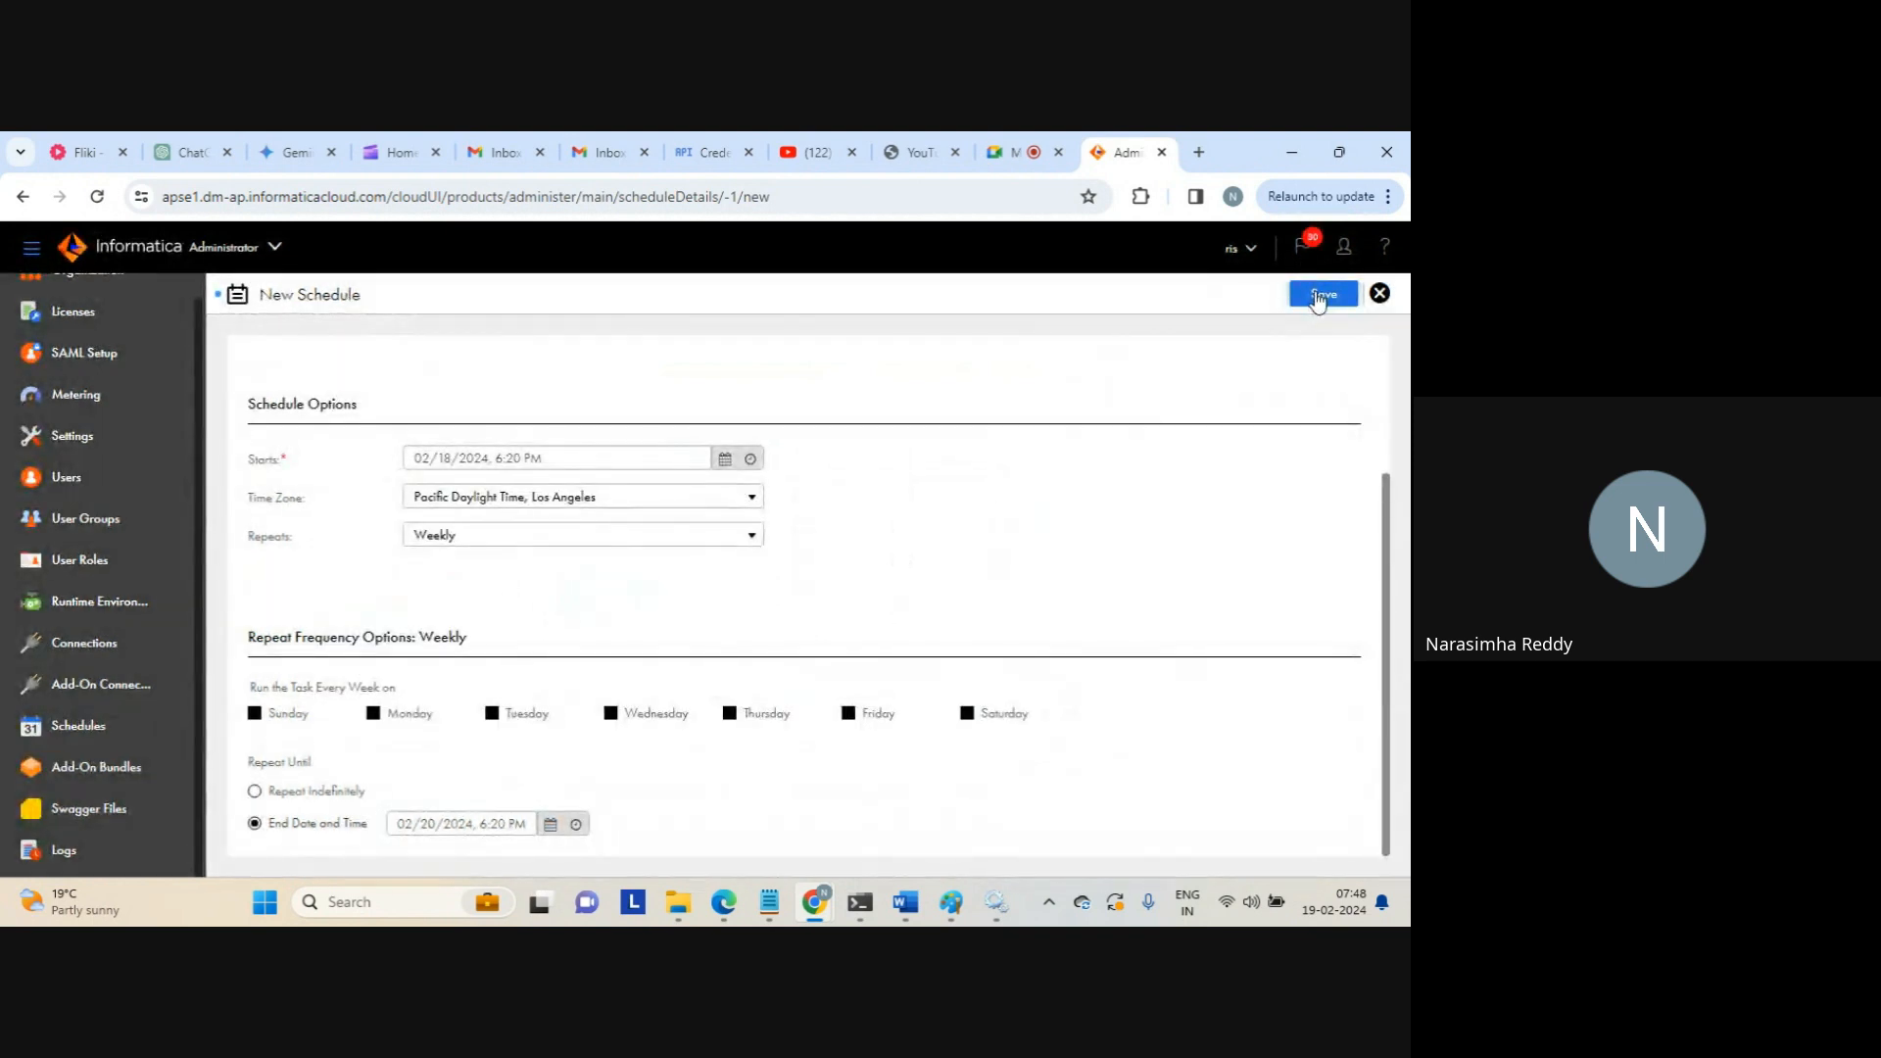
click(1321, 295)
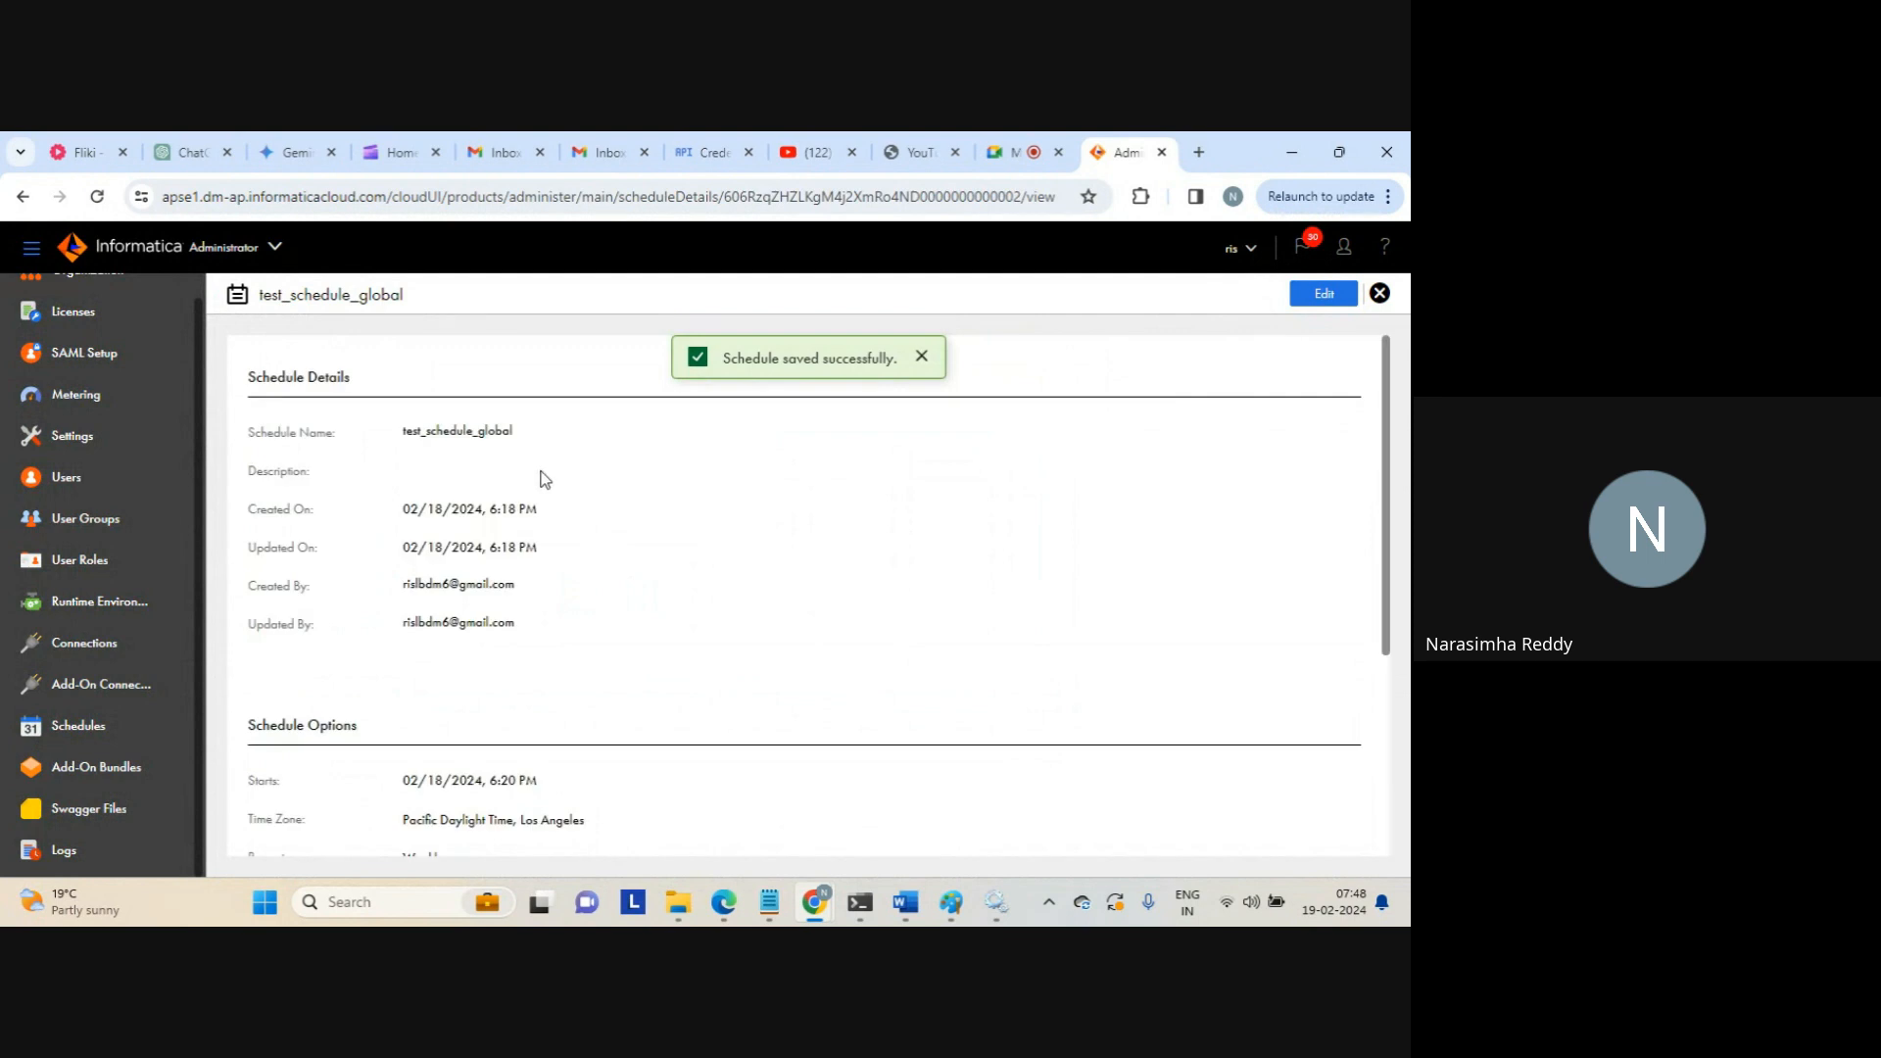
drag(544, 479, 650, 650)
View the Add-On Bundles page, then the Swagger Files page listing swagger_test
click(658, 652)
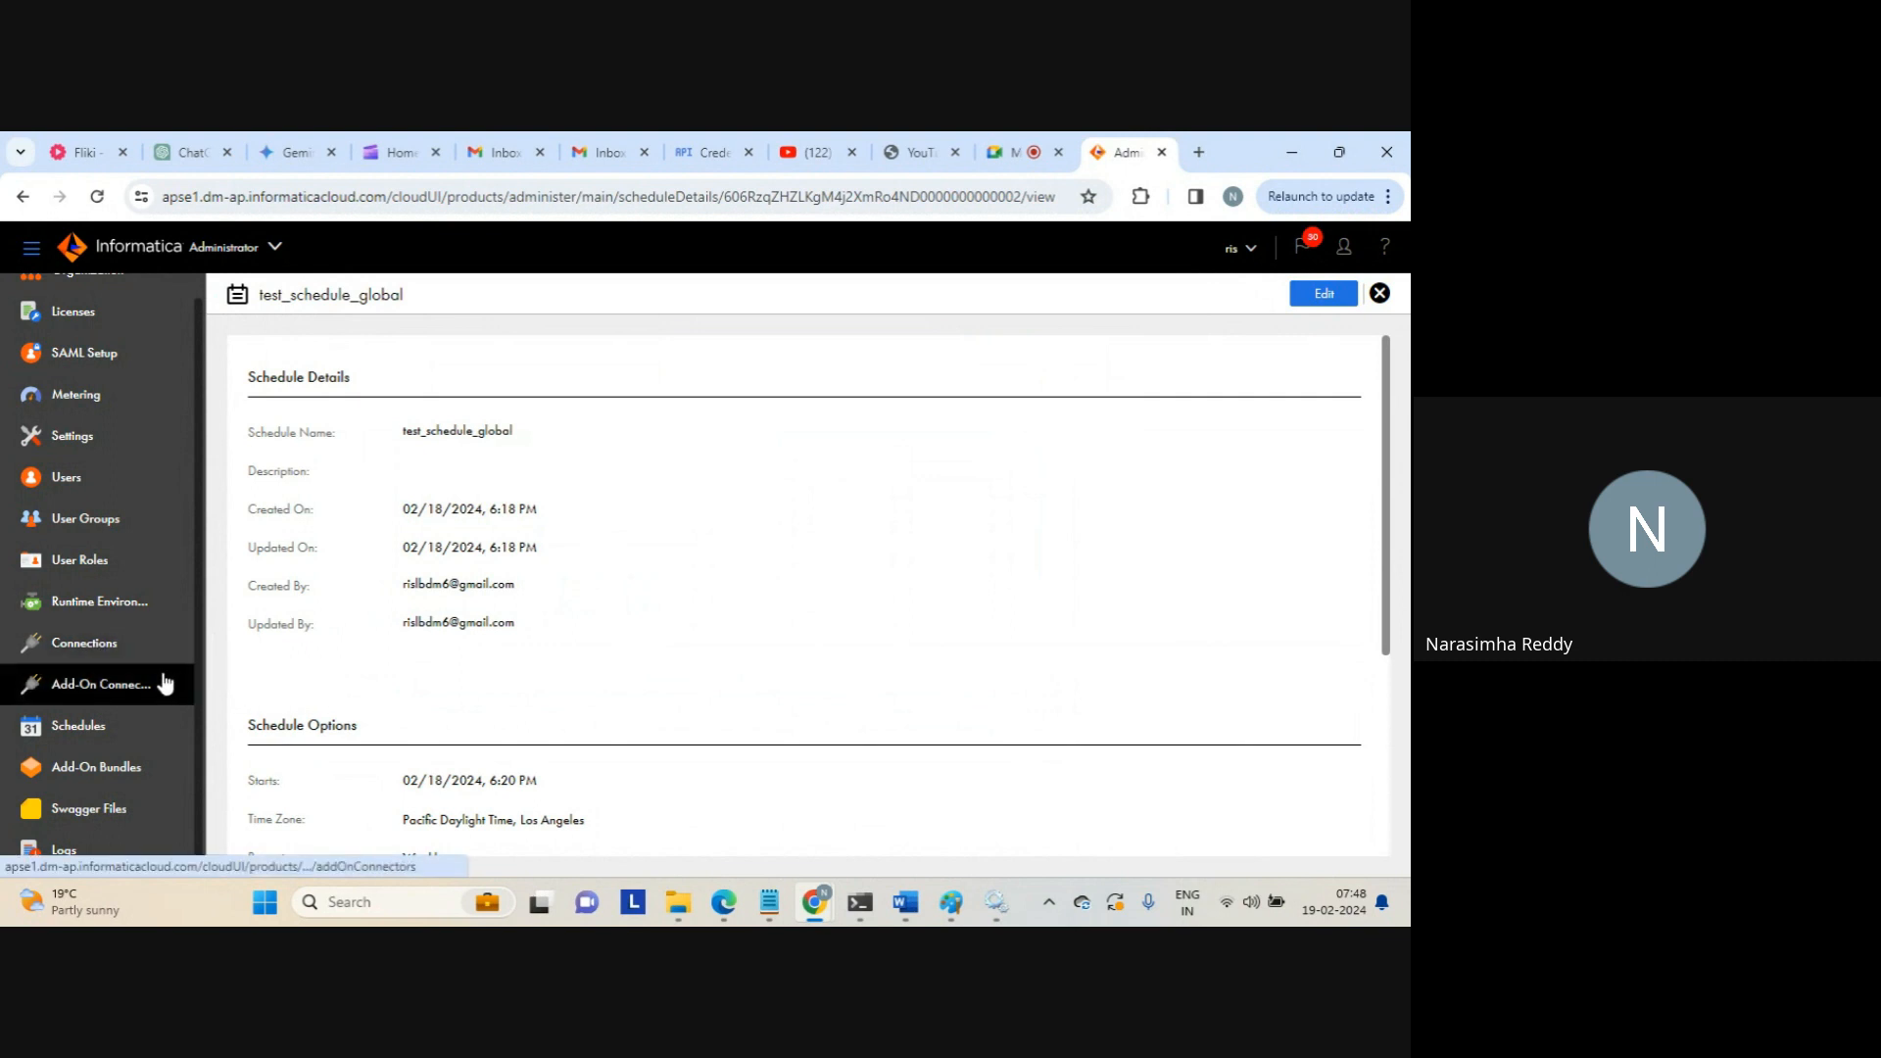
click(81, 774)
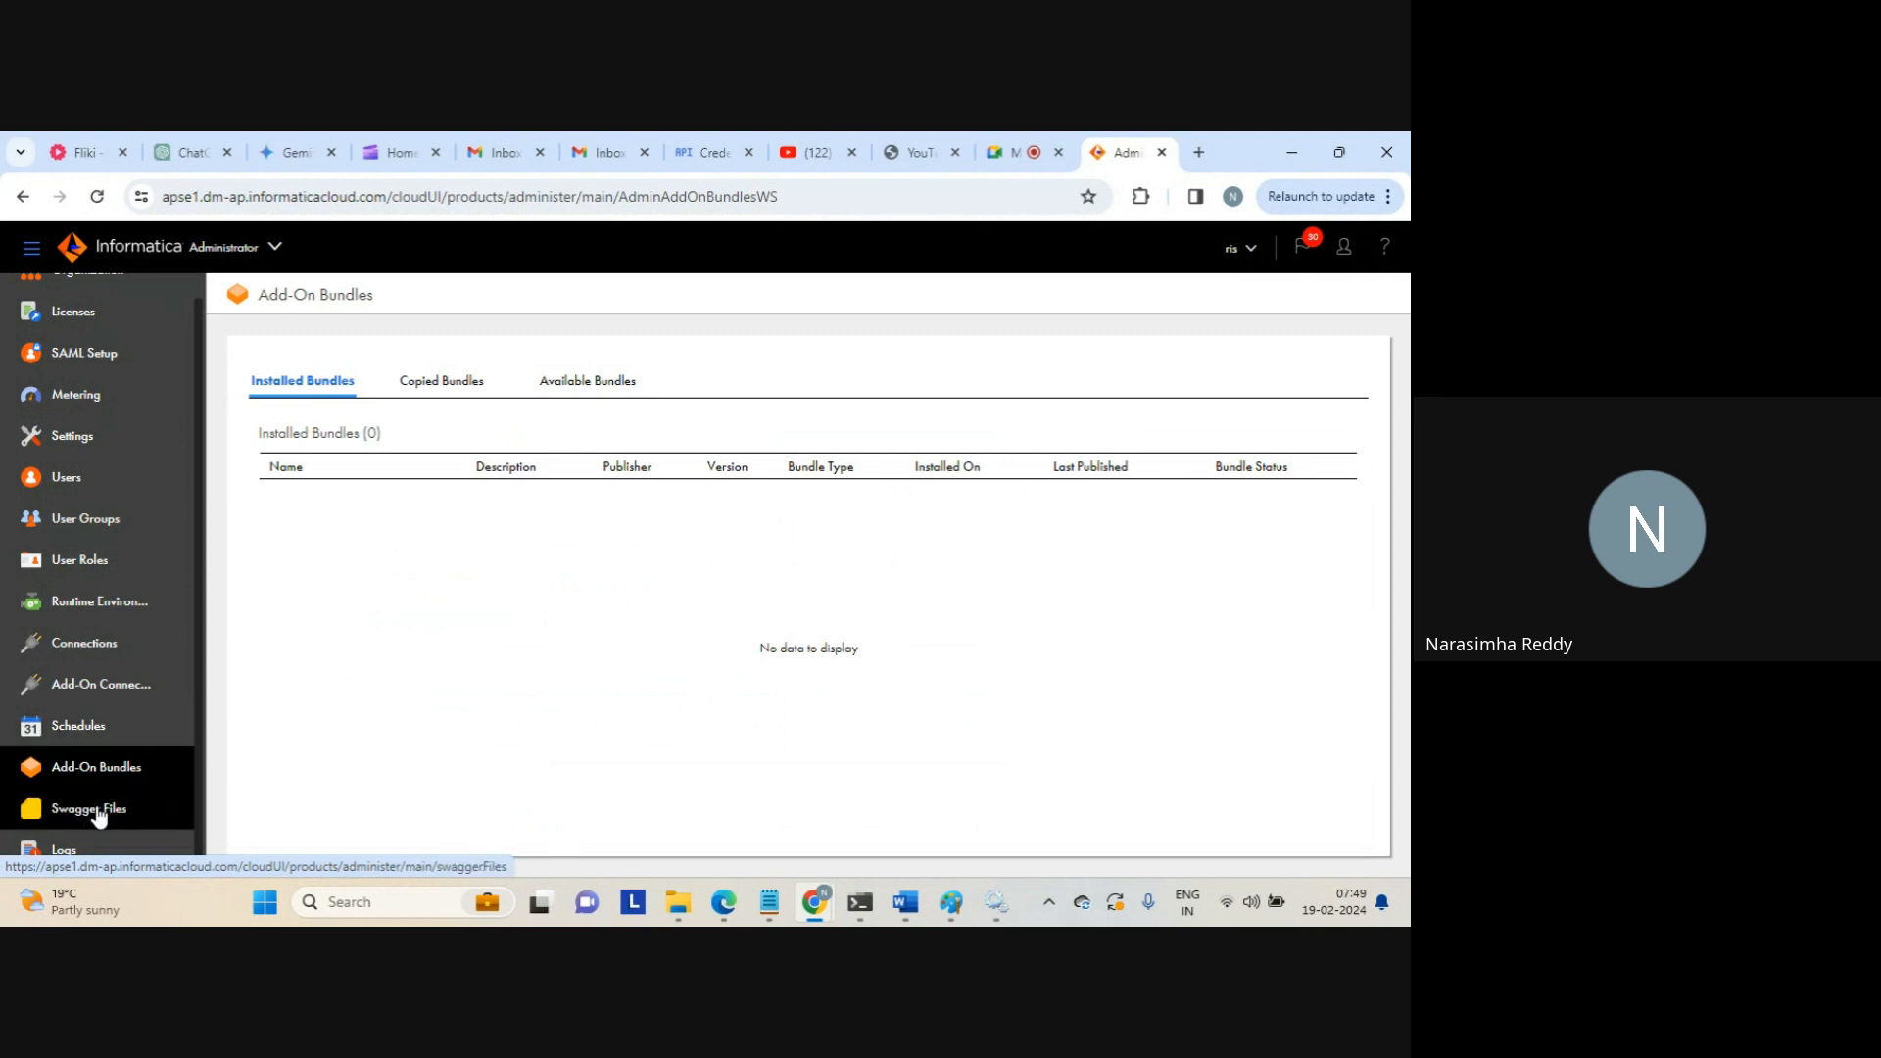
click(98, 813)
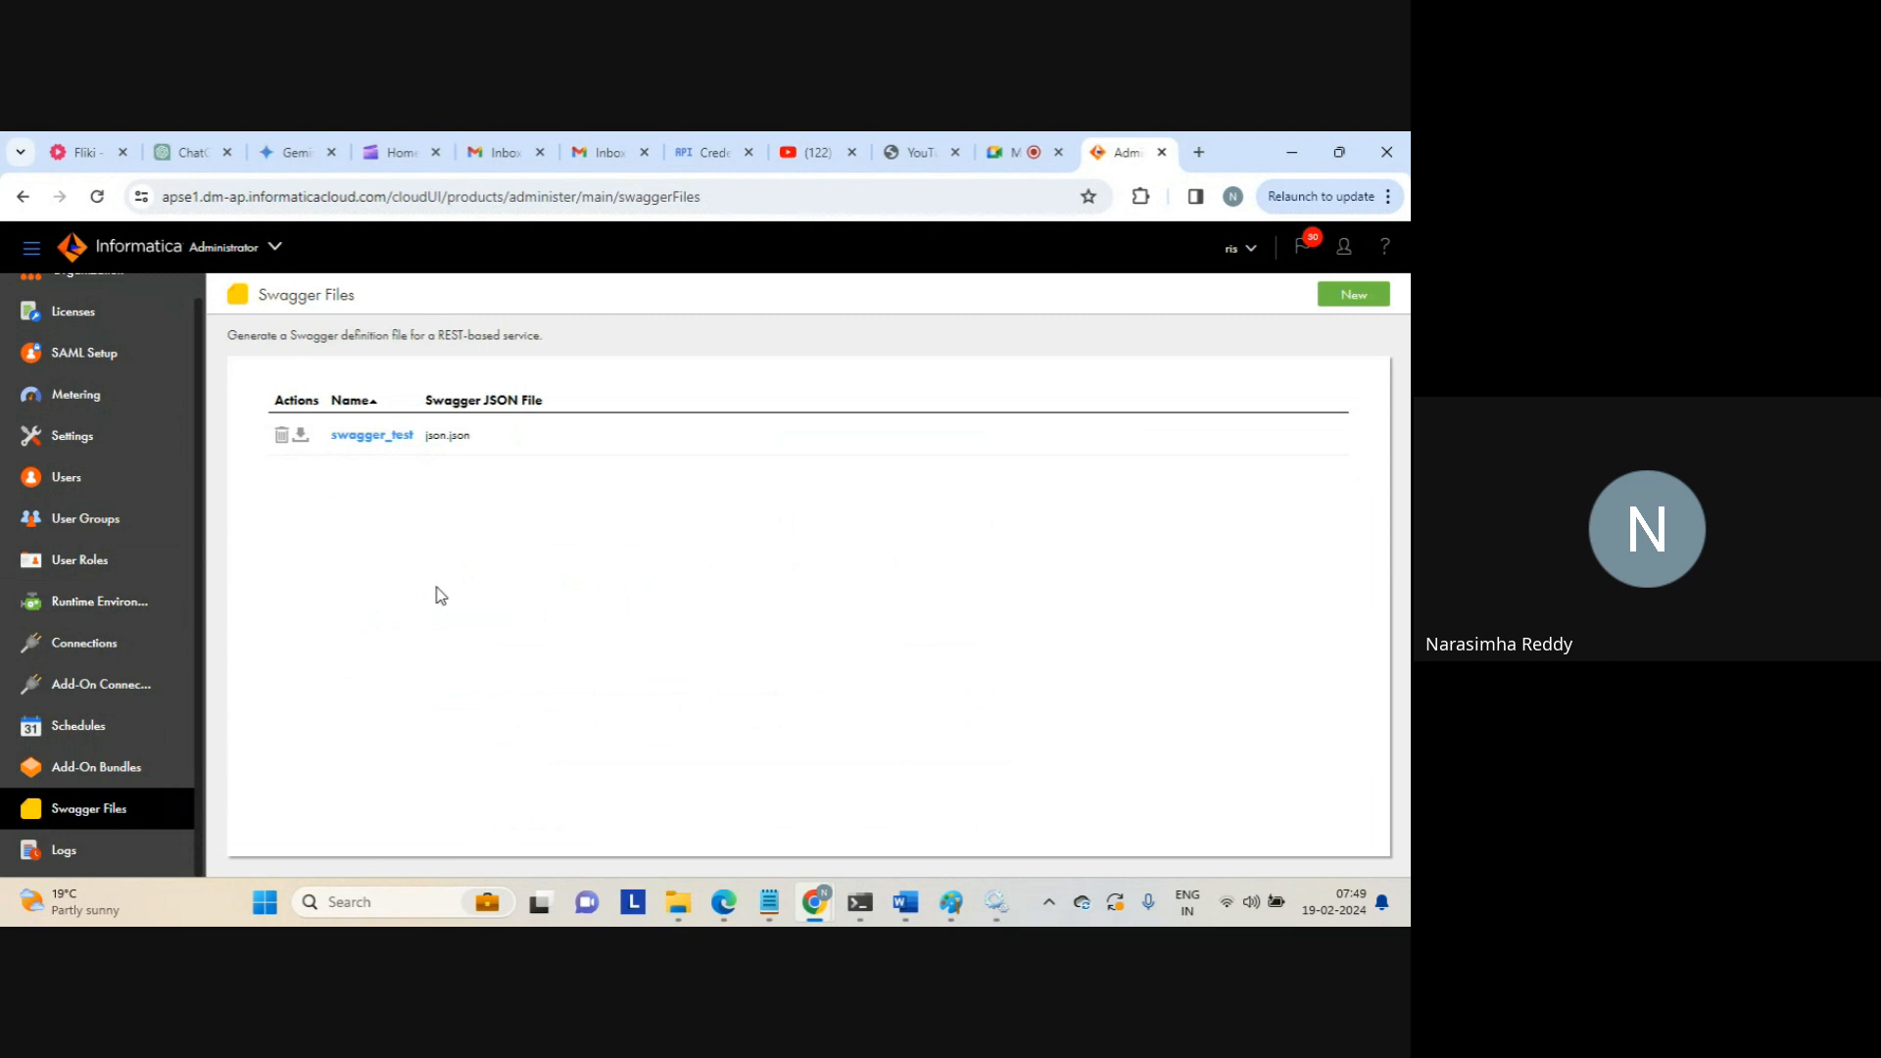
Show the Security Logs and inspect the nara user, dev_role role and dev_grp group entries
click(61, 850)
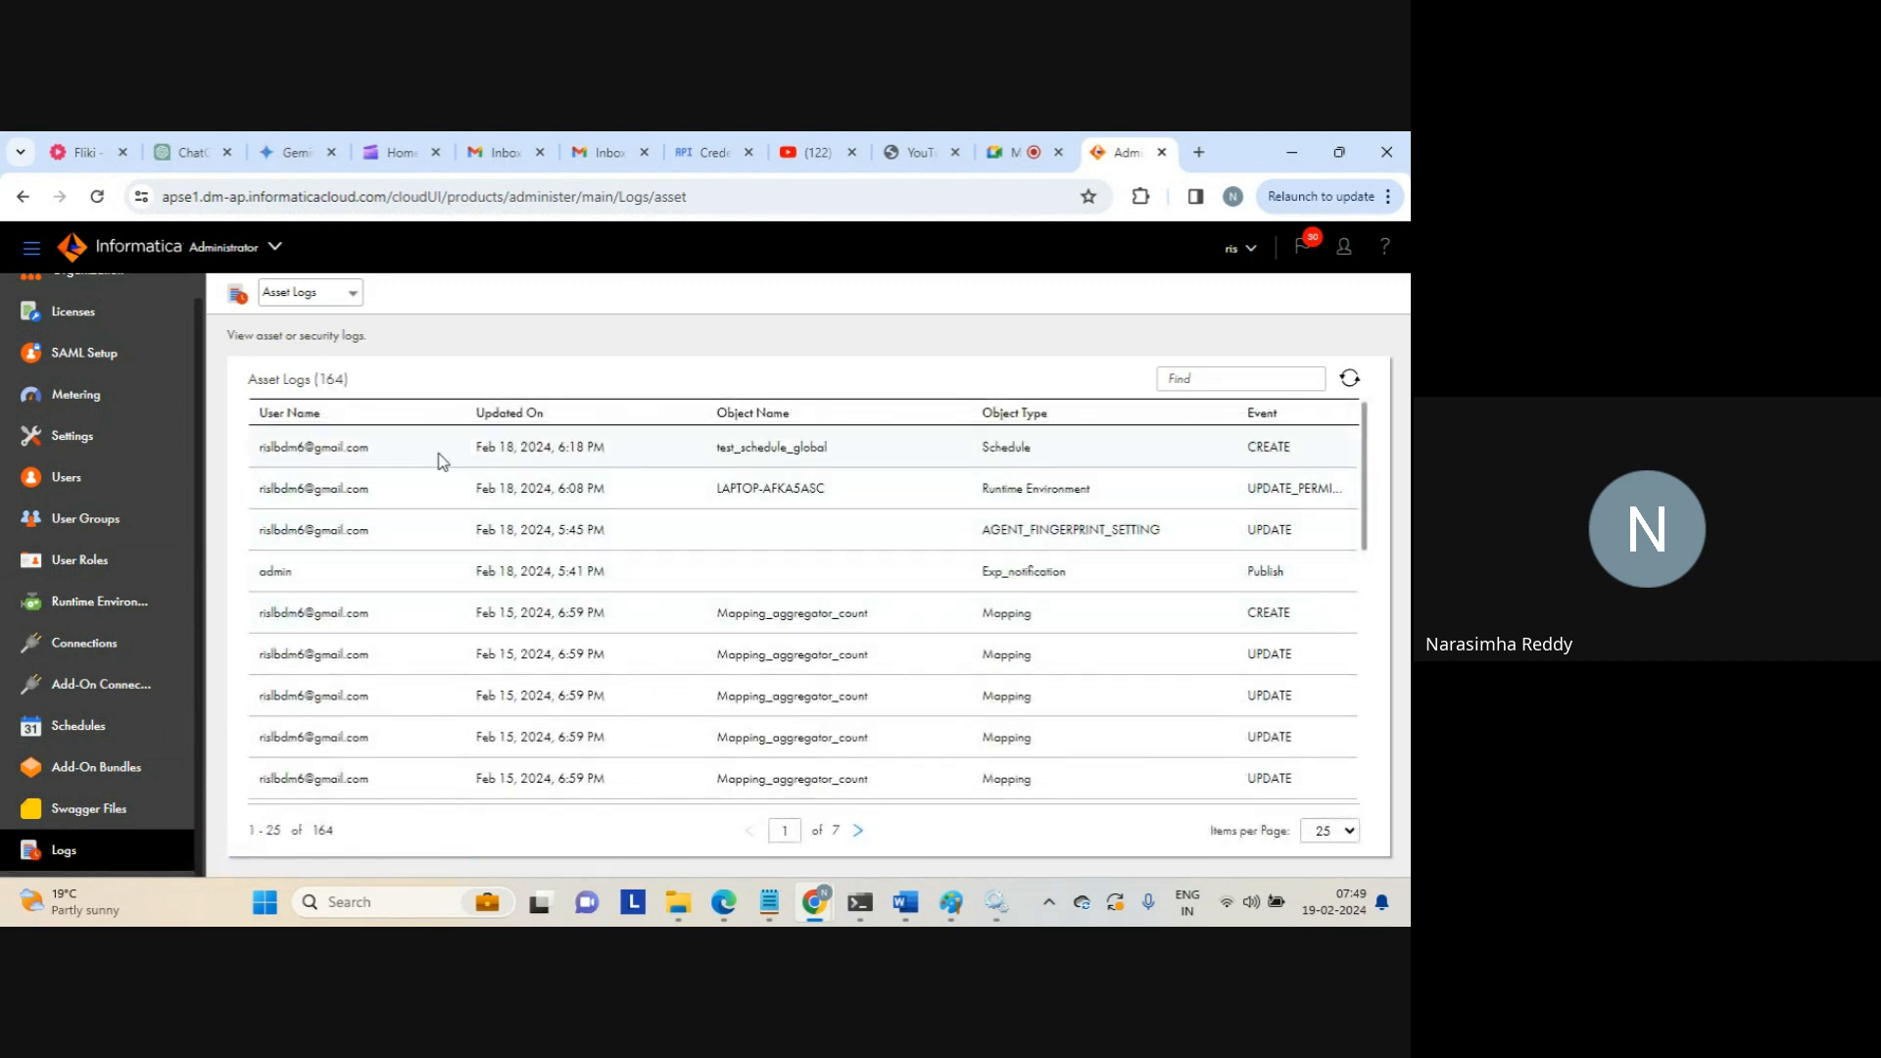
click(333, 293)
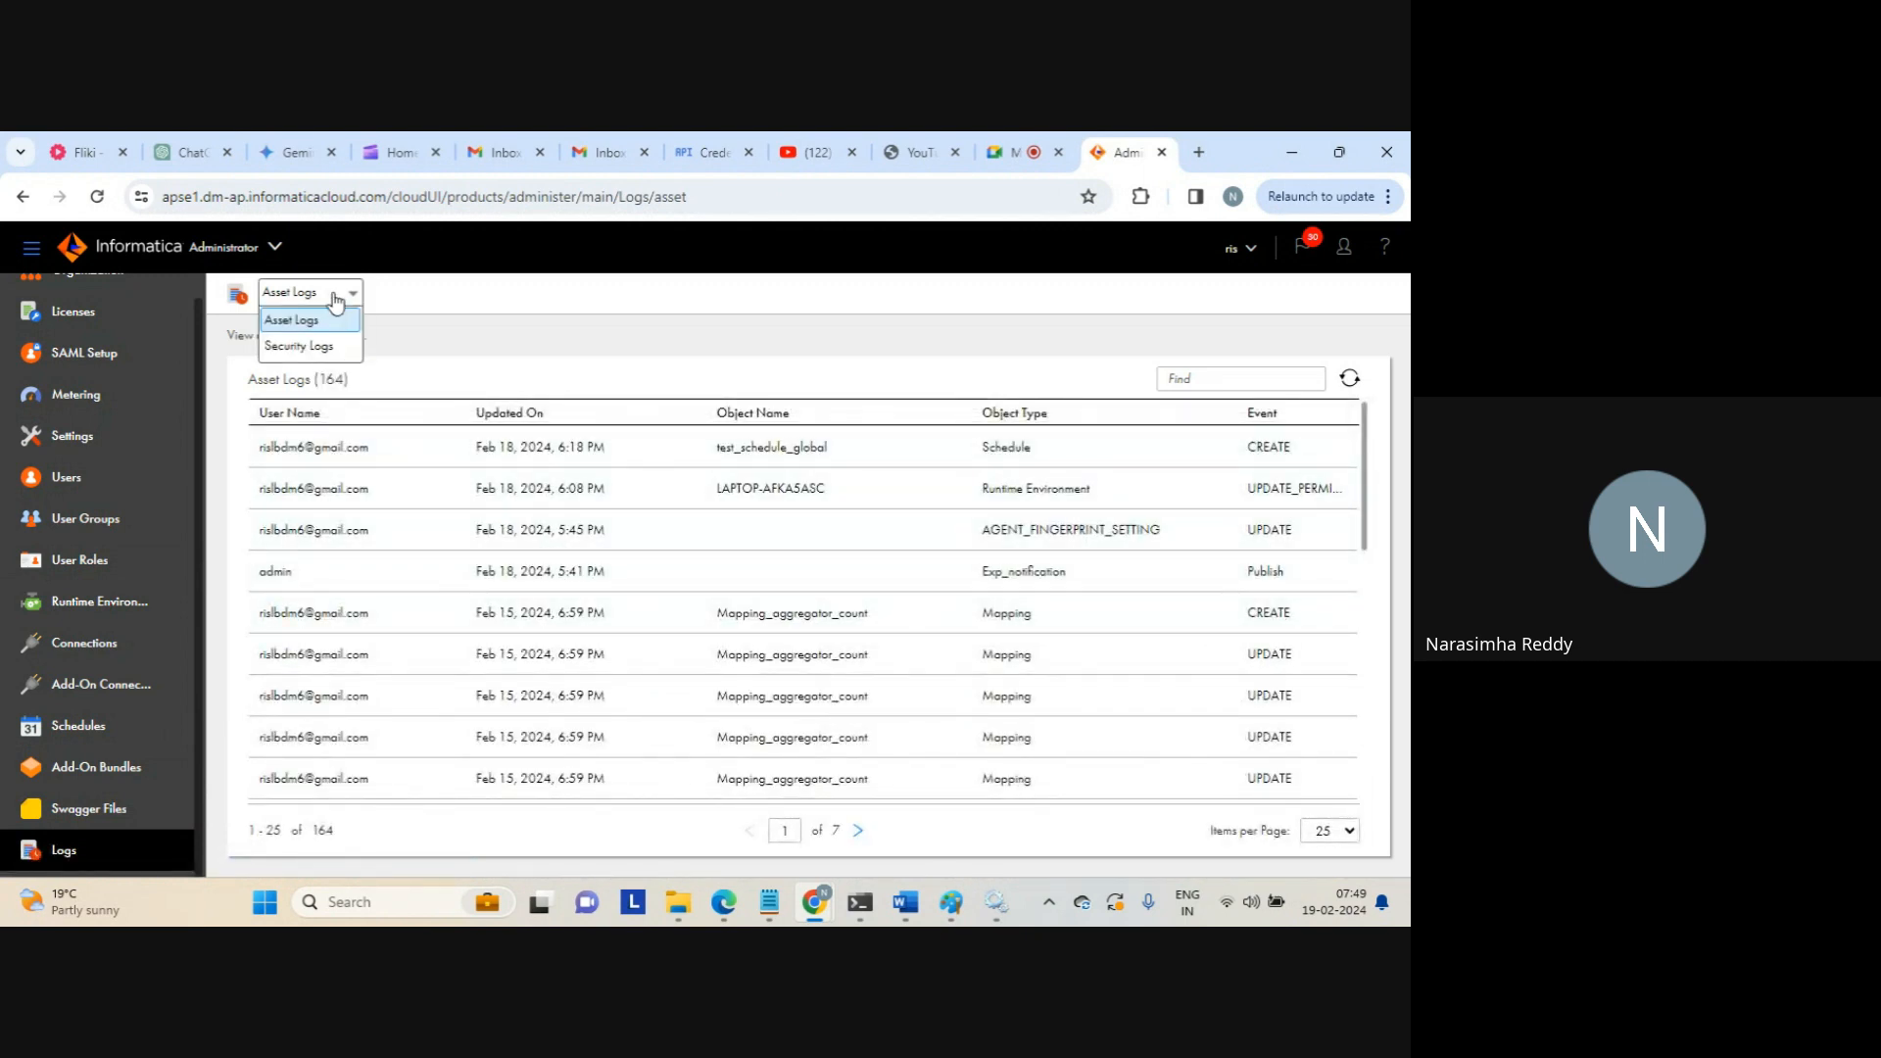
click(309, 347)
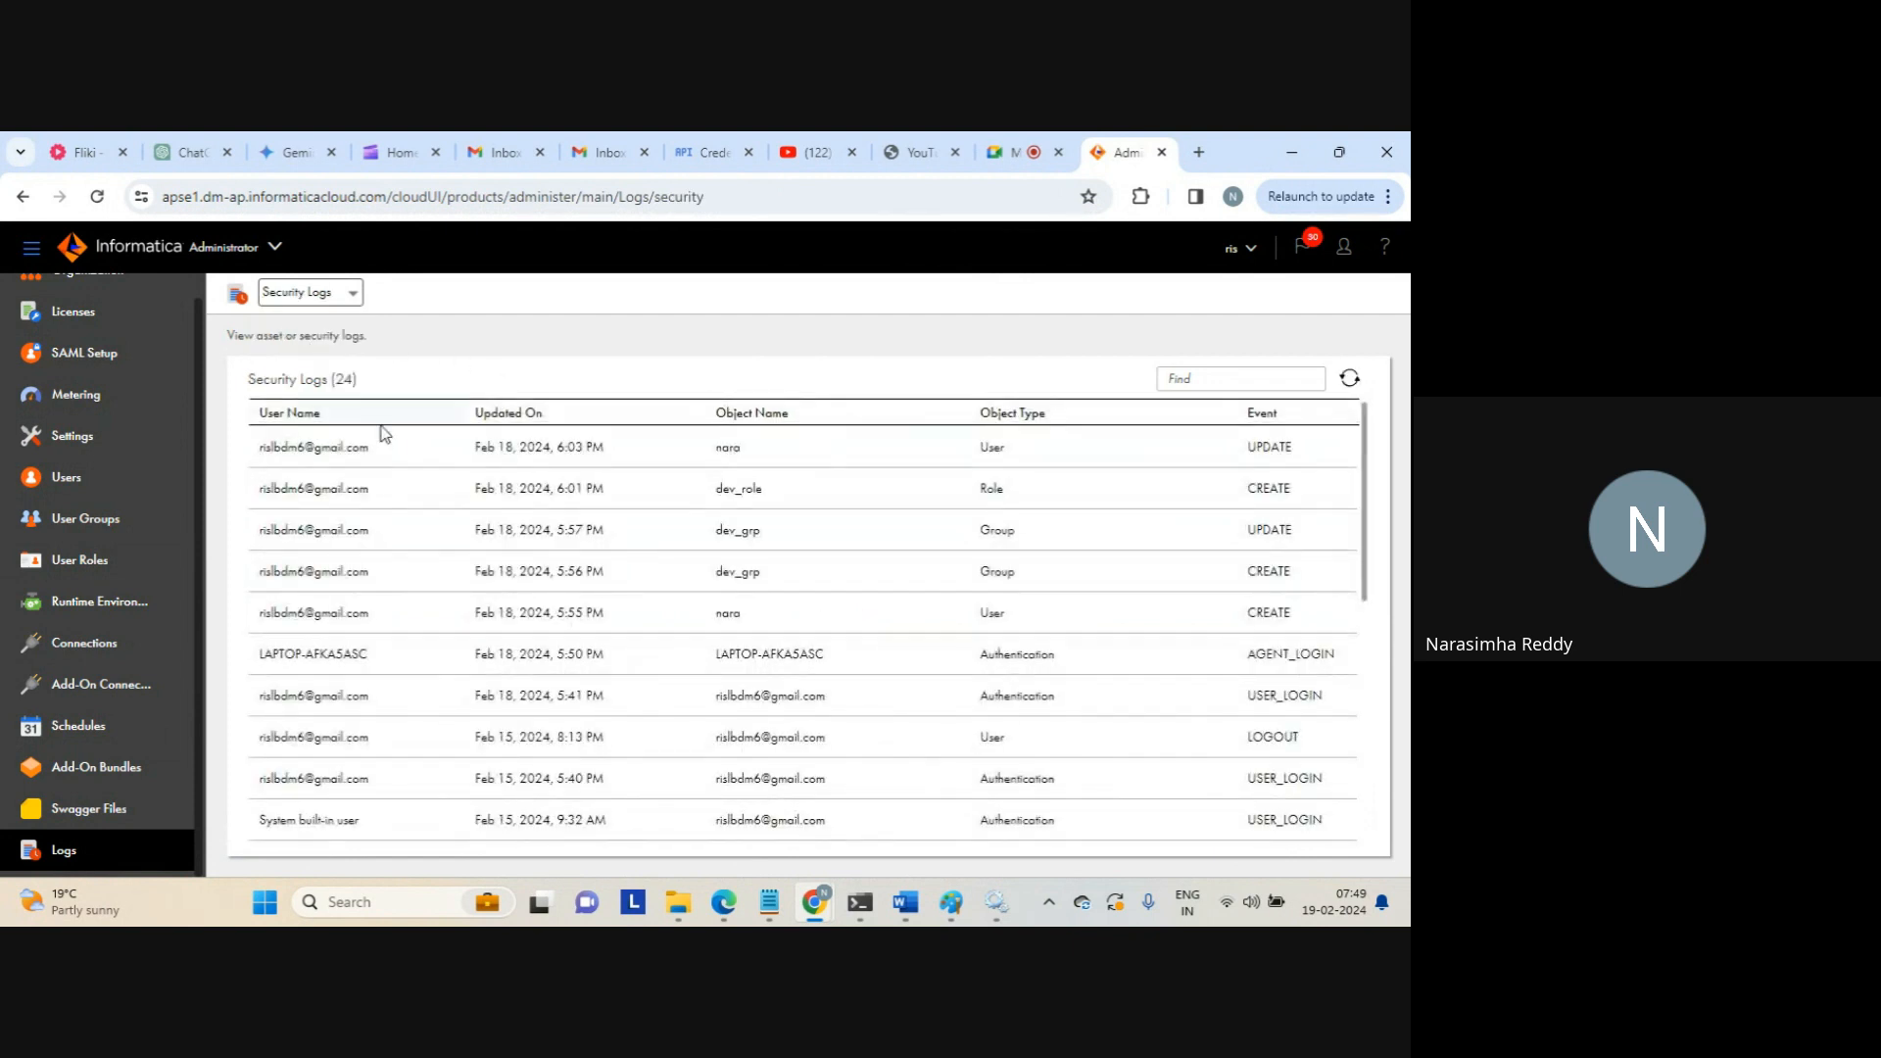
drag(259, 448, 381, 477)
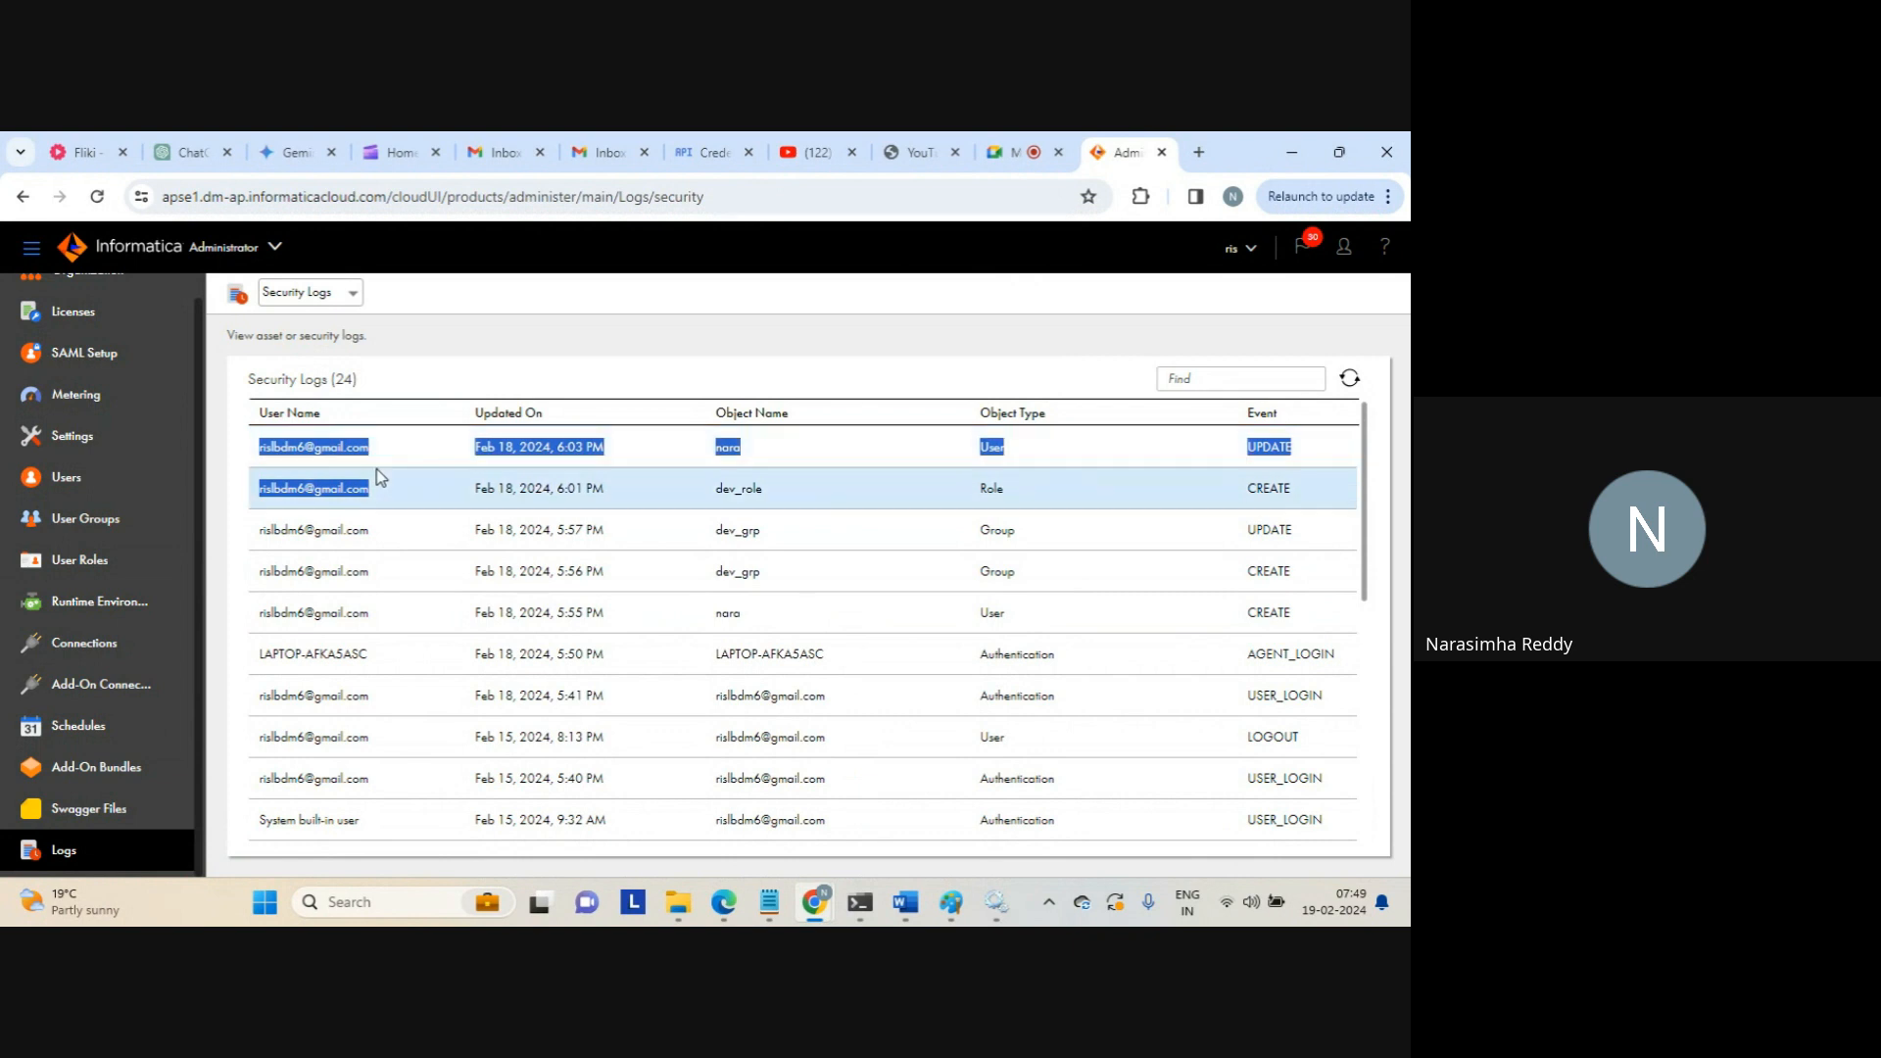
click(379, 482)
double_click(993, 450)
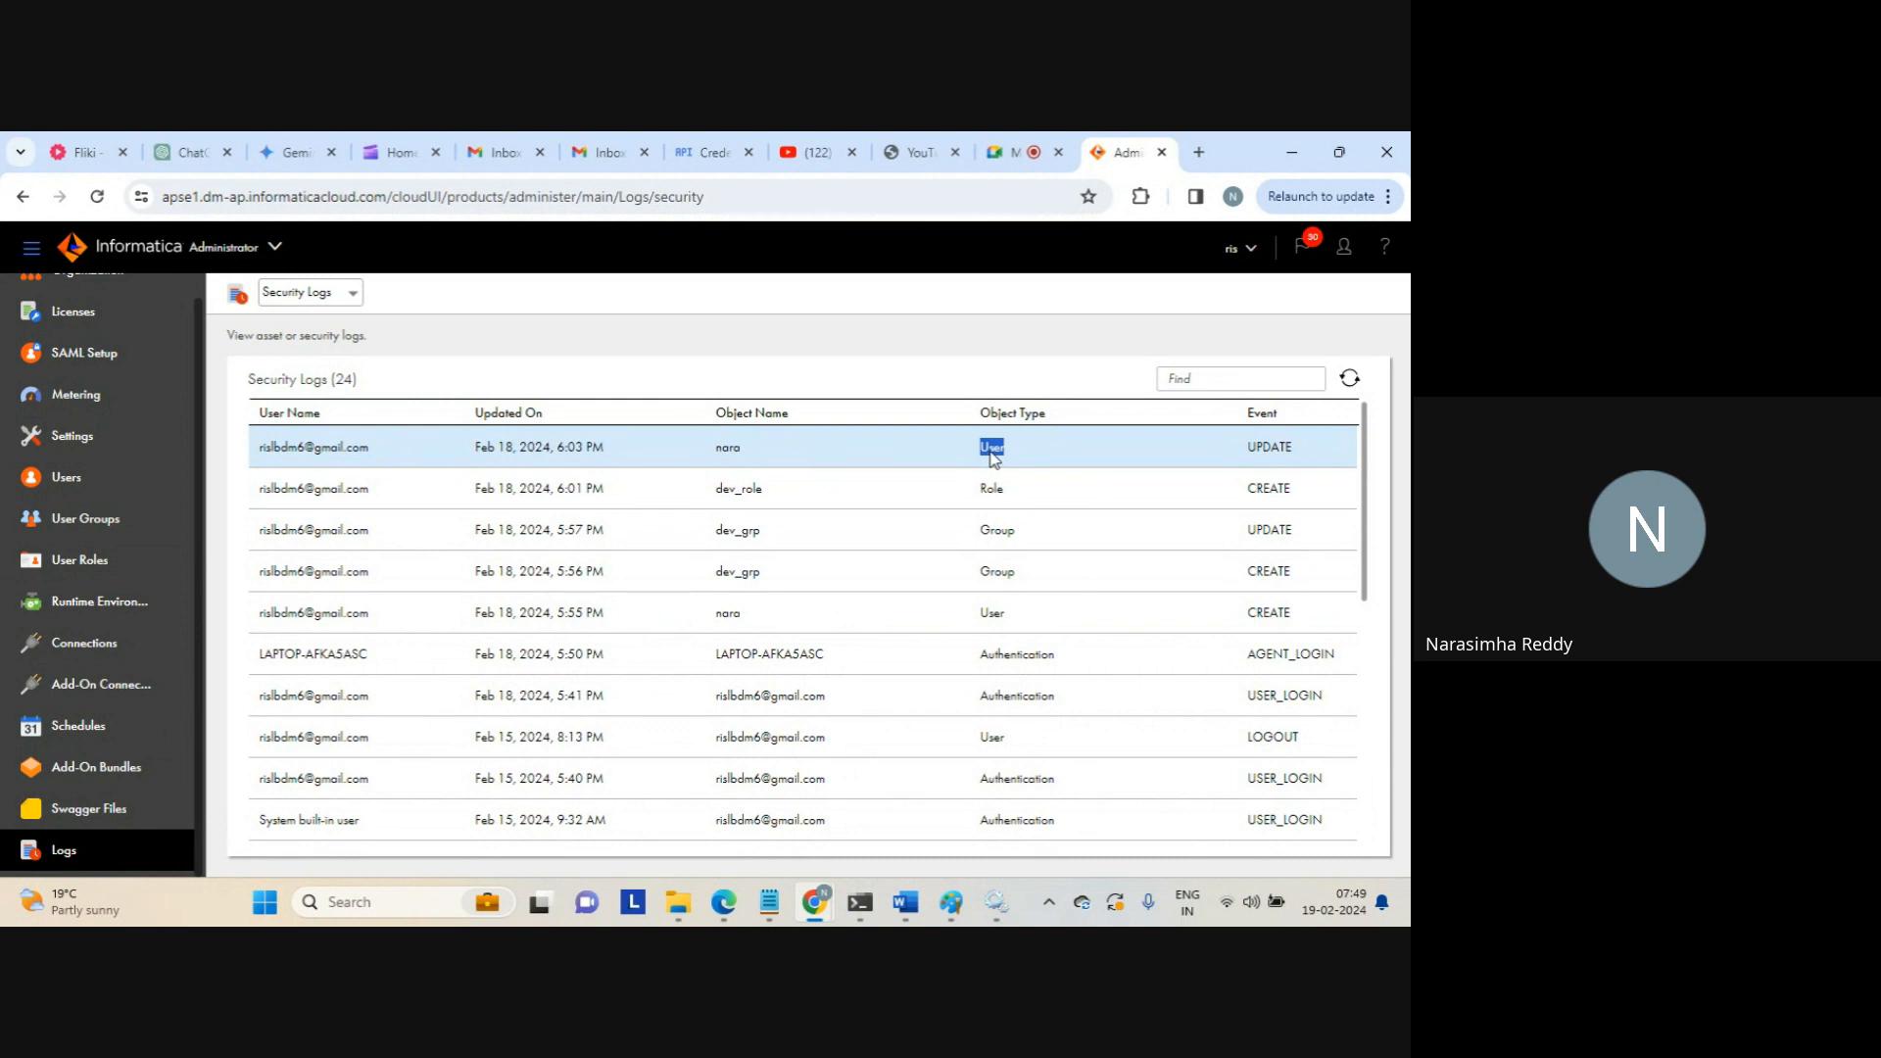
double_click(726, 448)
double_click(992, 490)
double_click(739, 488)
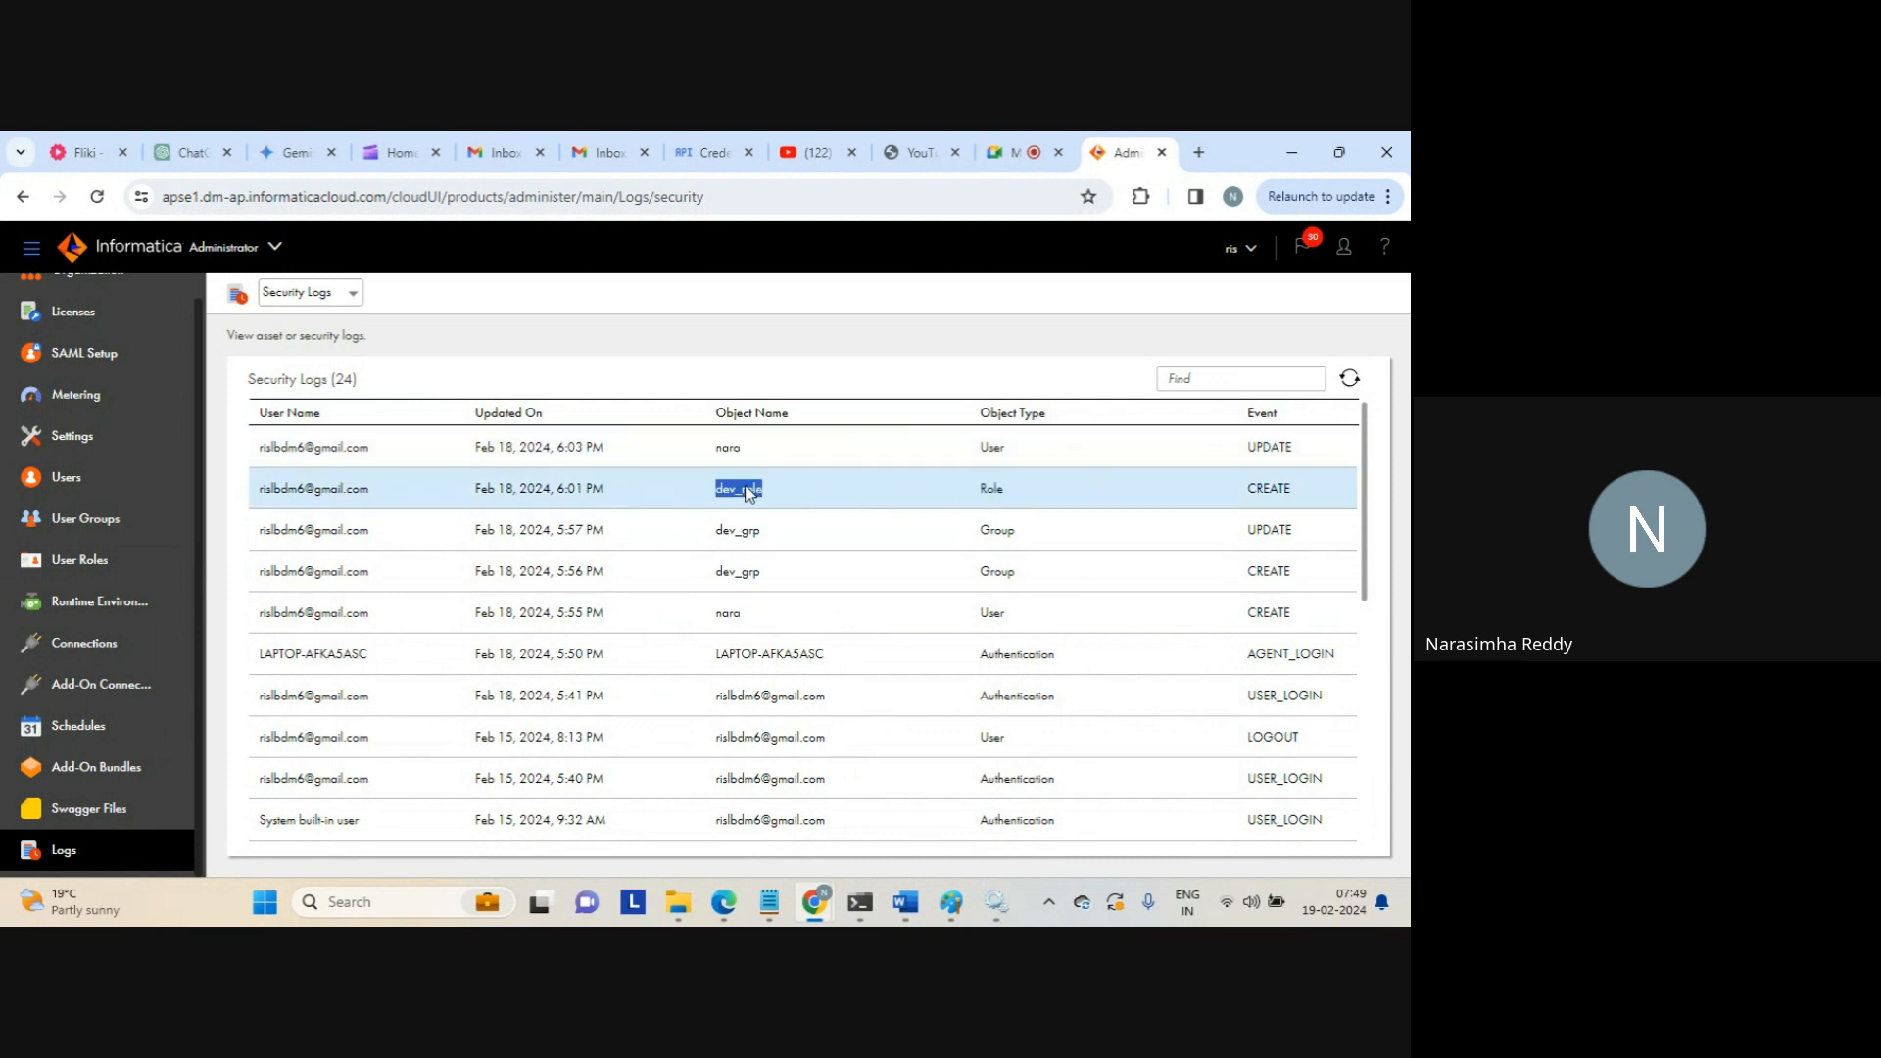
double_click(999, 534)
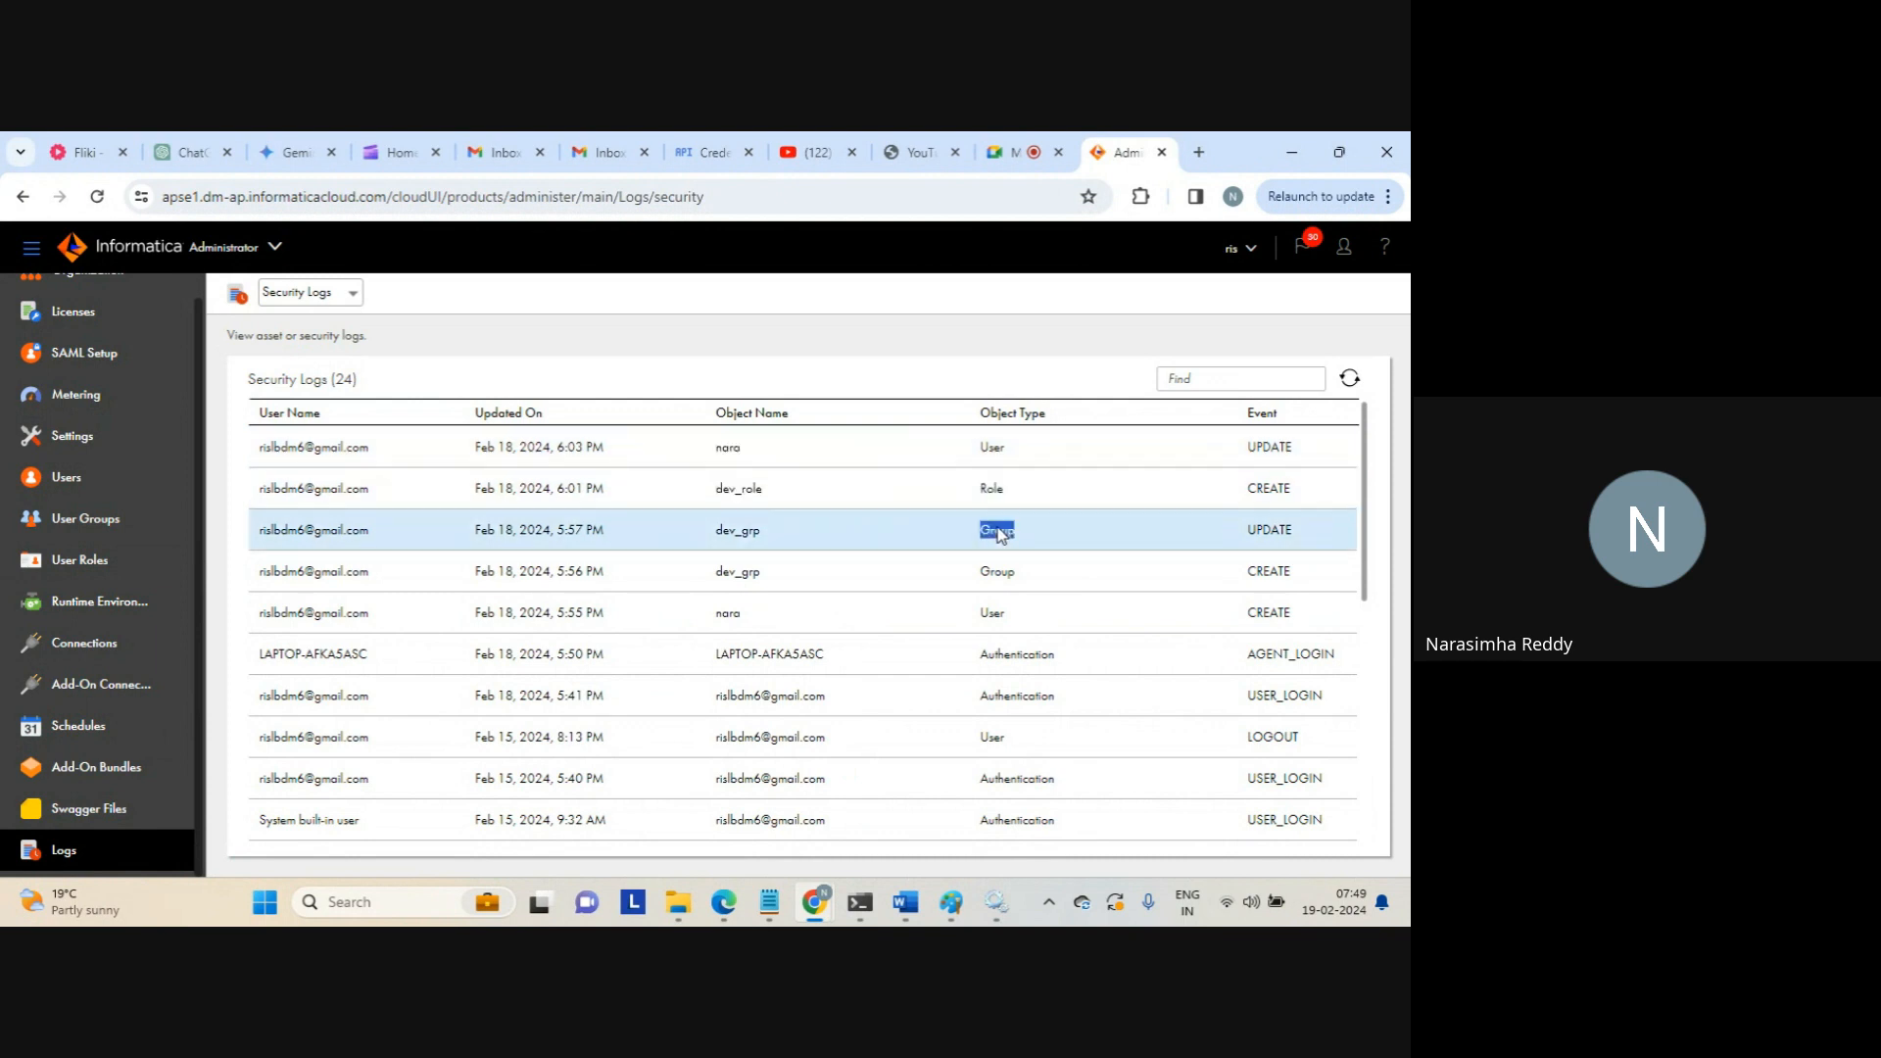
double_click(751, 542)
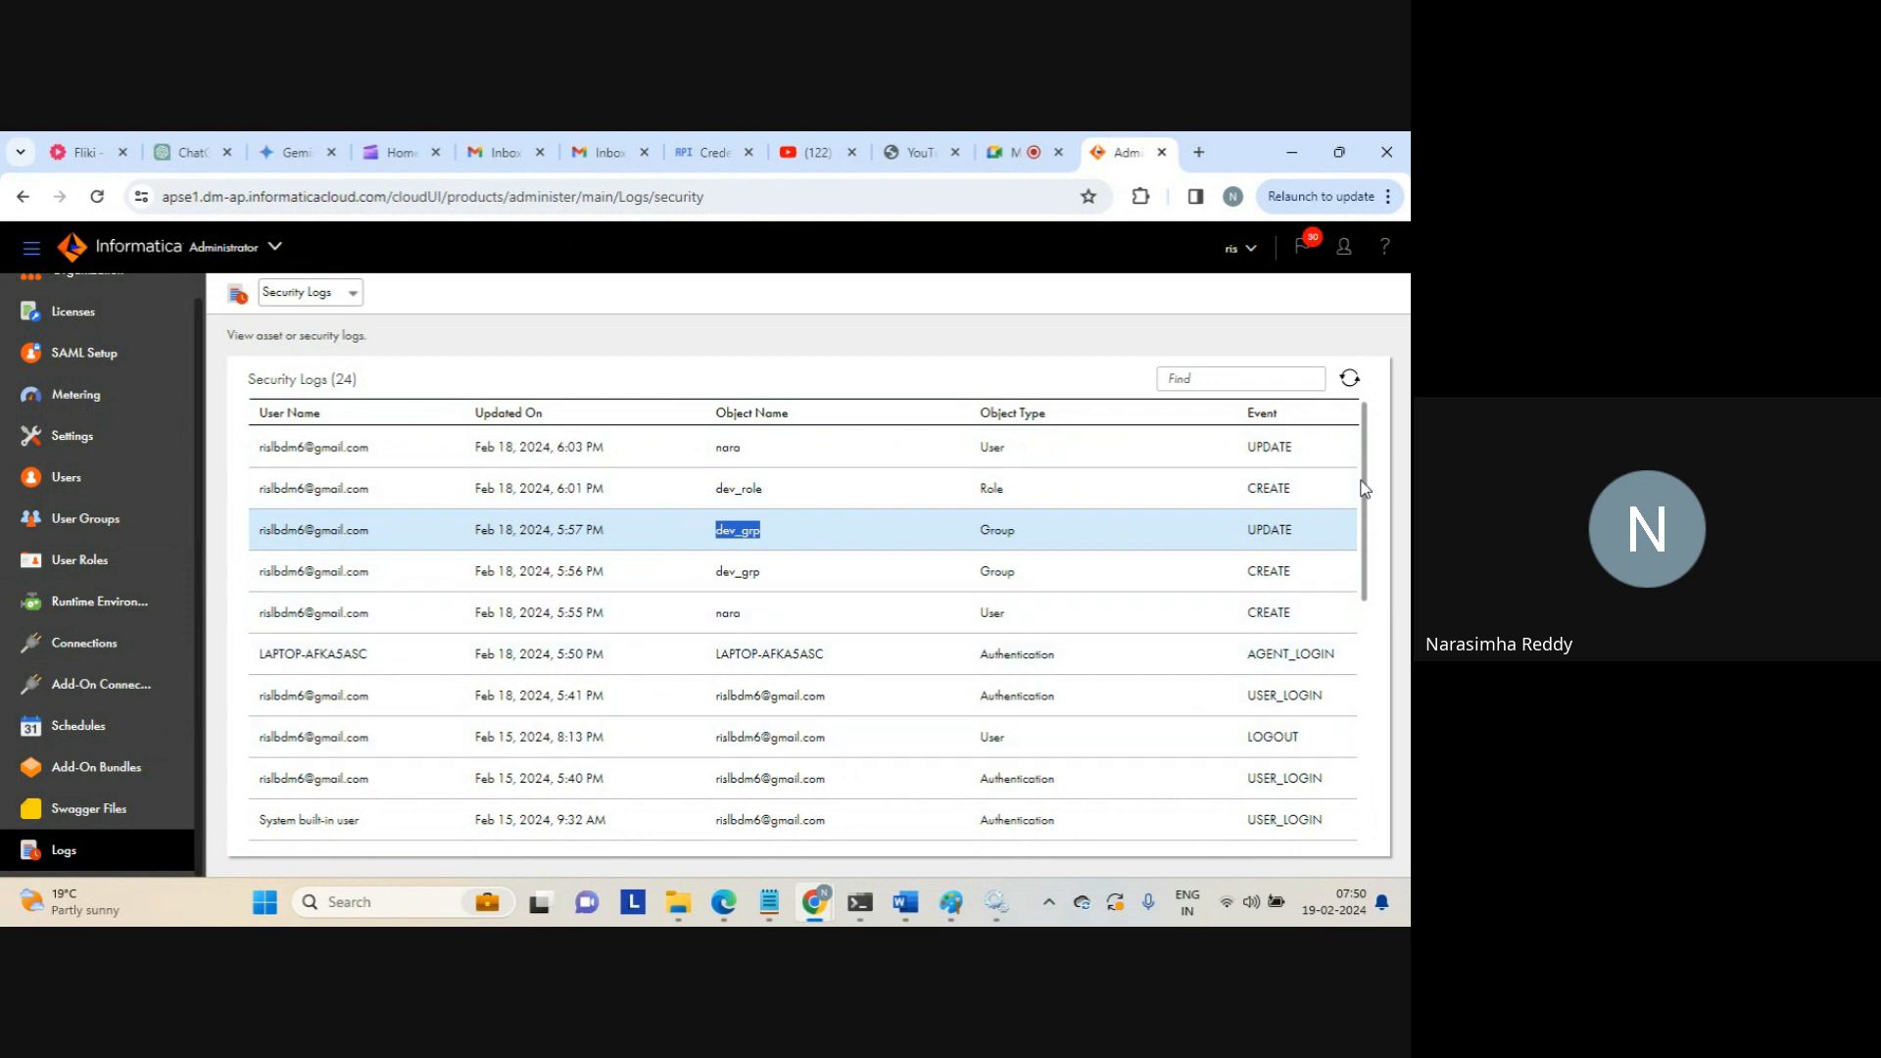
Scroll to the end of the security logs, then switch the log type to Asset Logs
scroll(1368, 568, down, 1)
drag(1368, 569, 1371, 784)
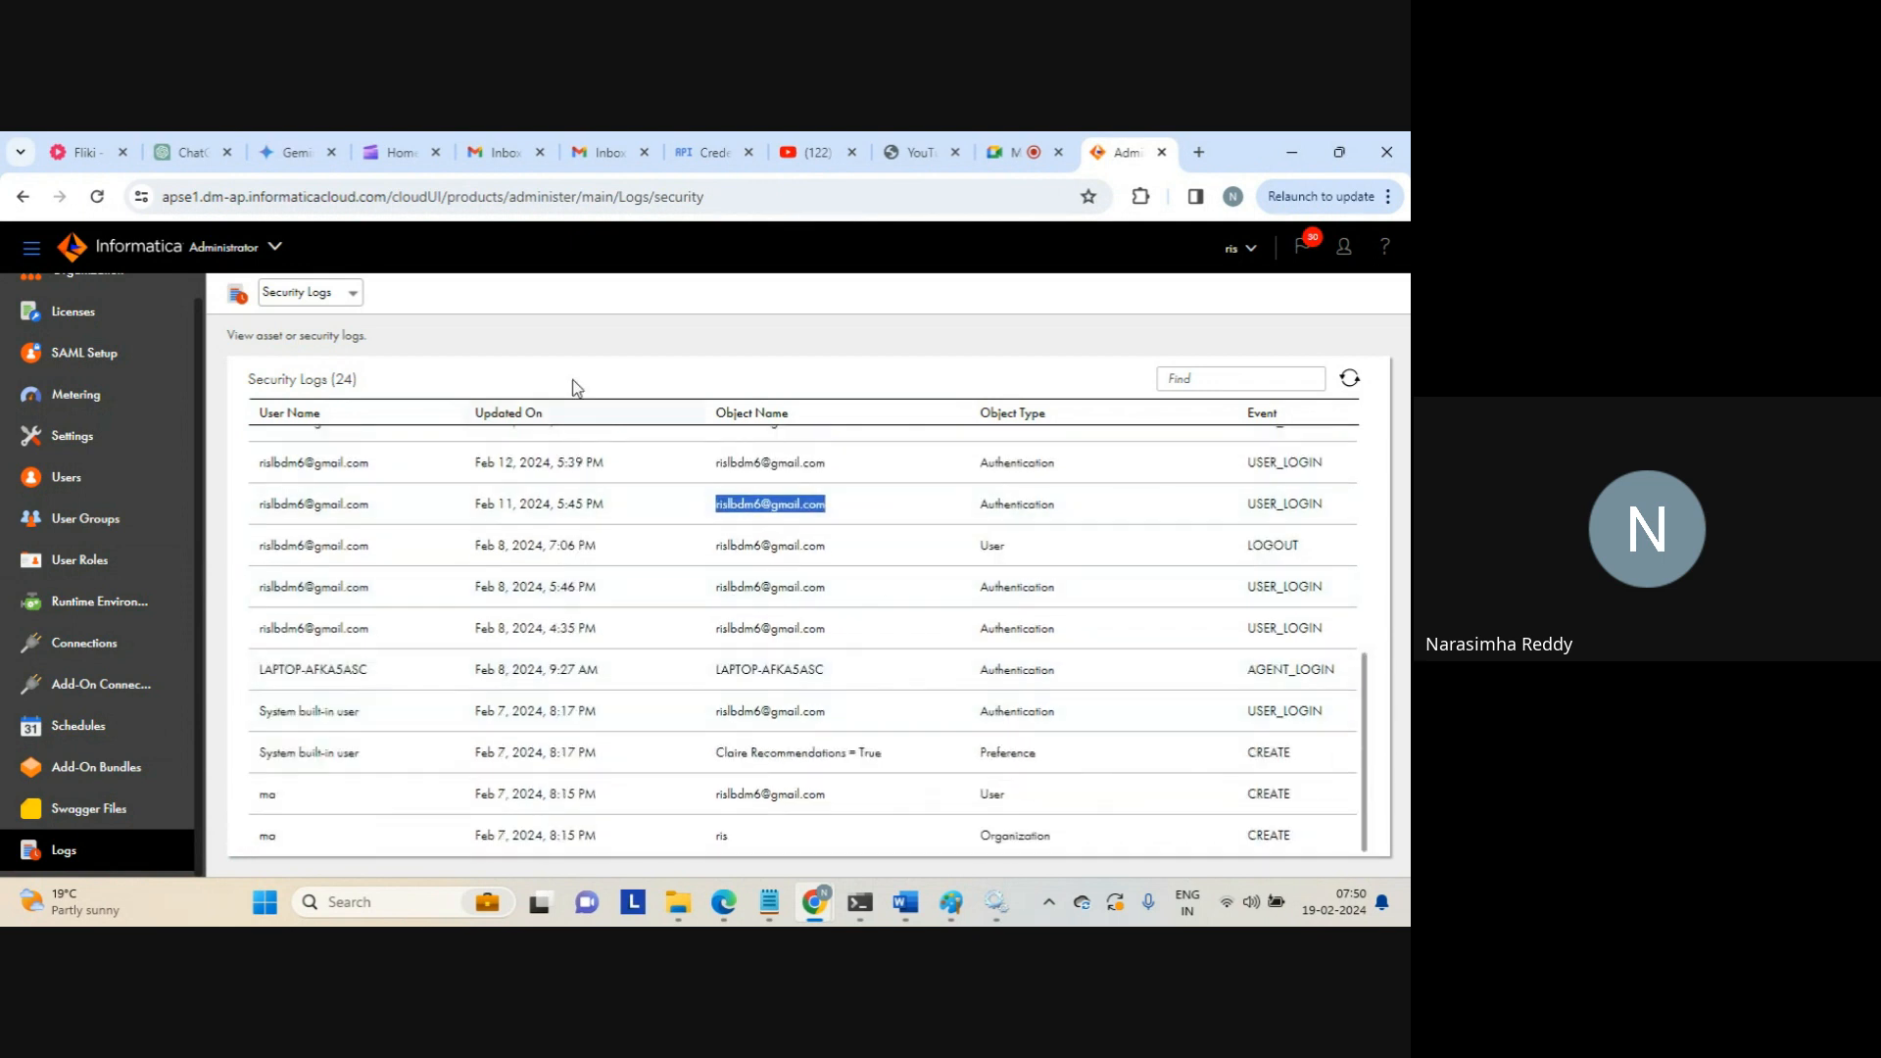
click(351, 293)
click(294, 320)
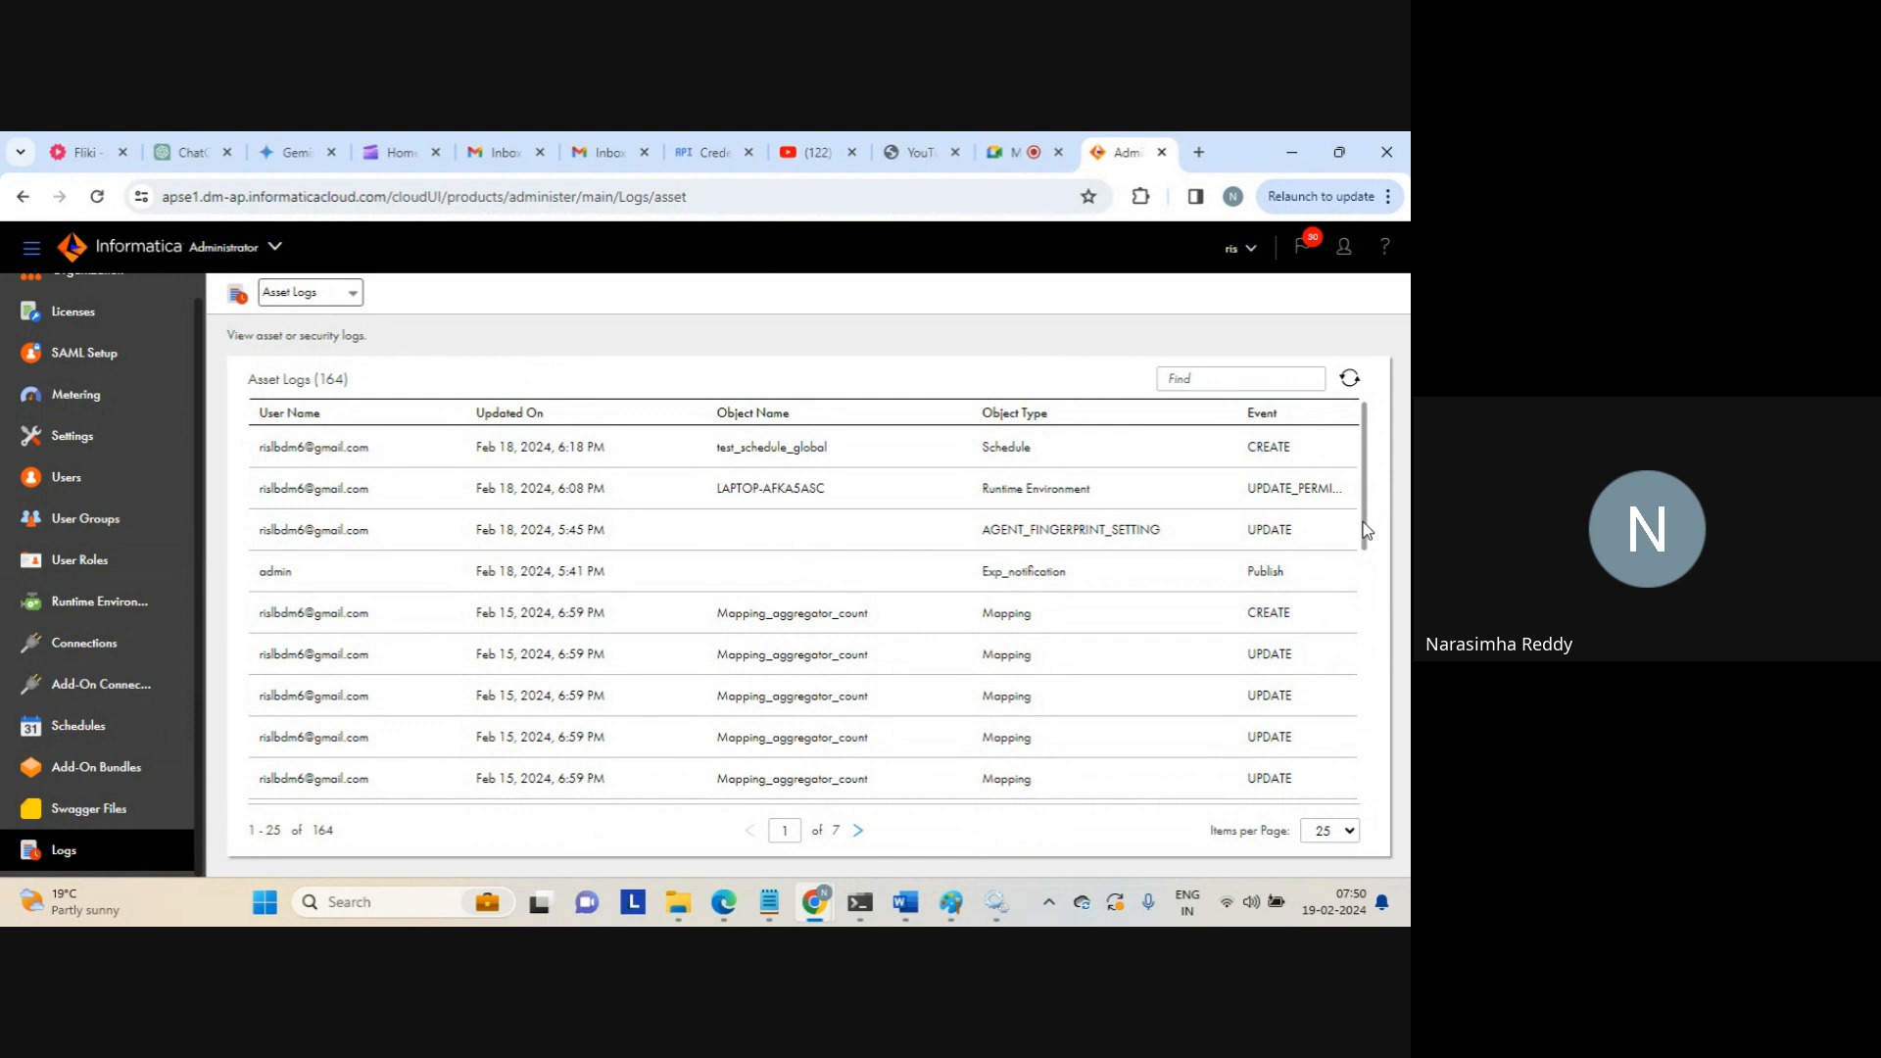
Page forward through the Asset Logs to entries 51–75 of 164
drag(715, 617, 889, 621)
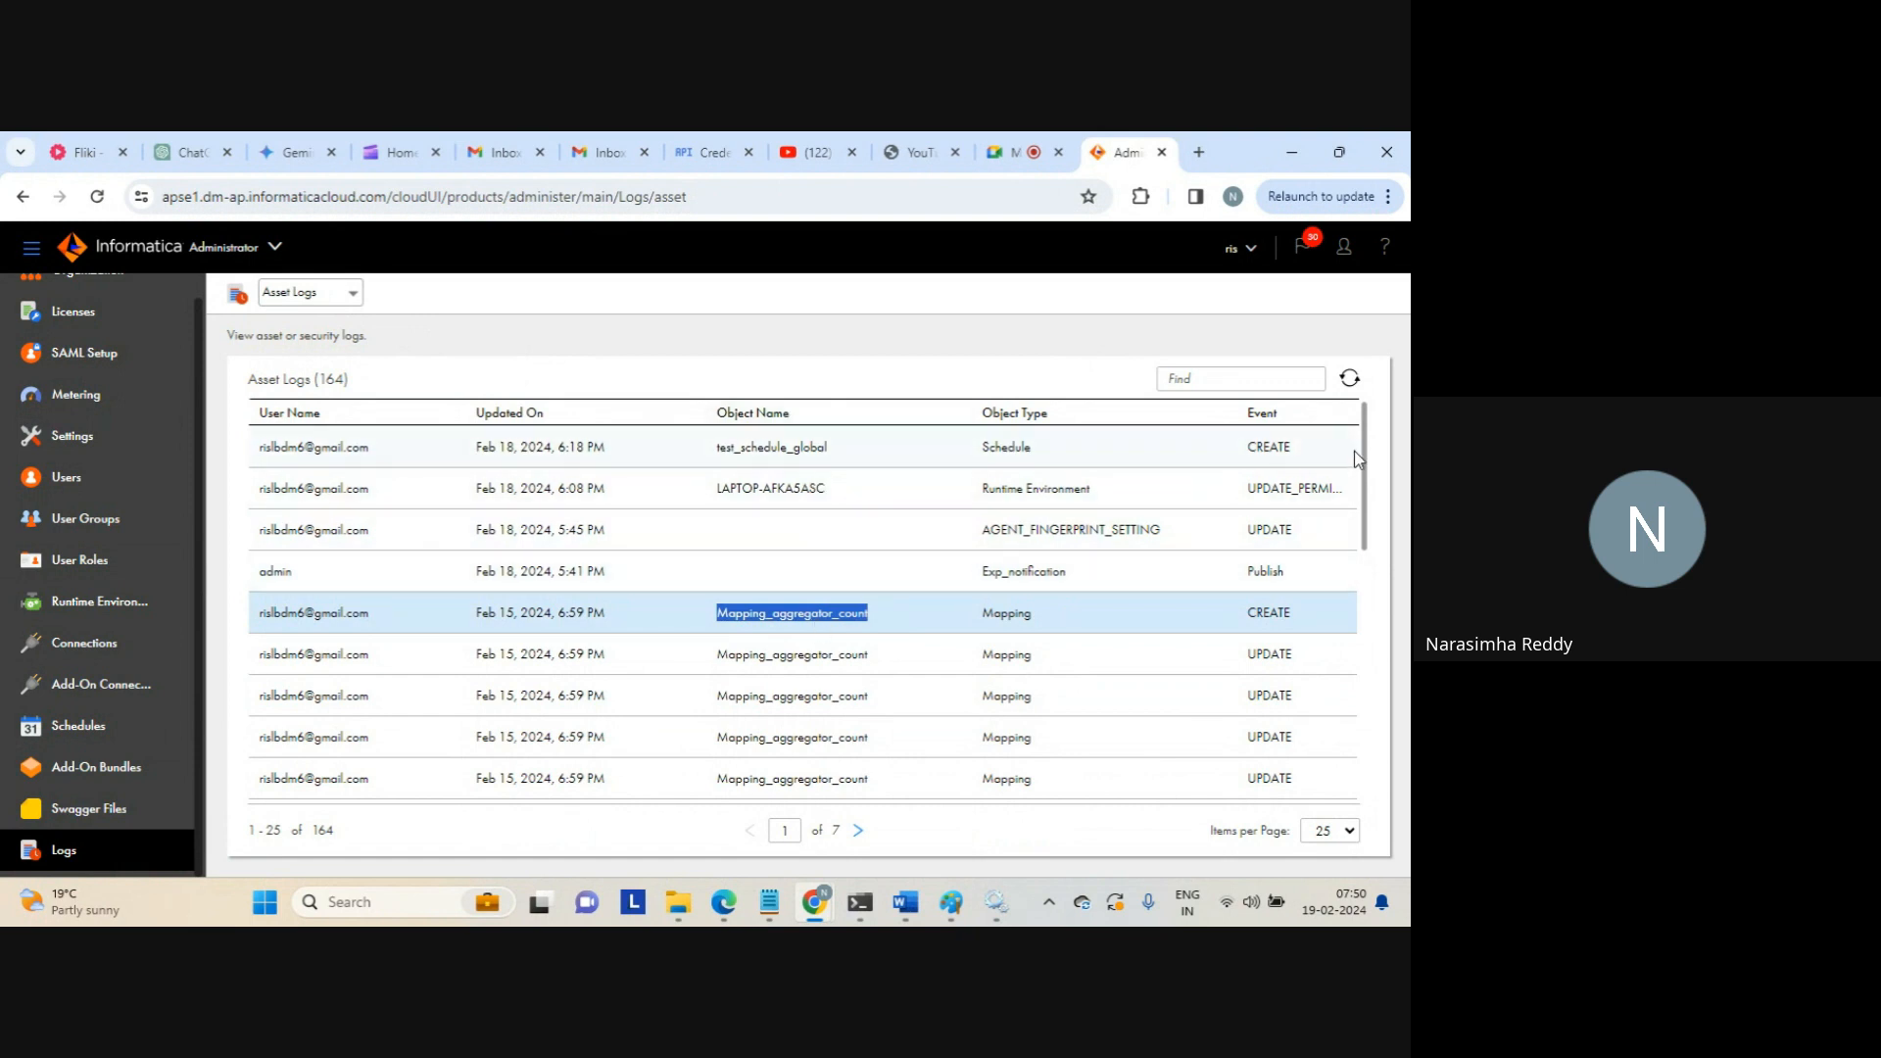
drag(1365, 471, 1381, 788)
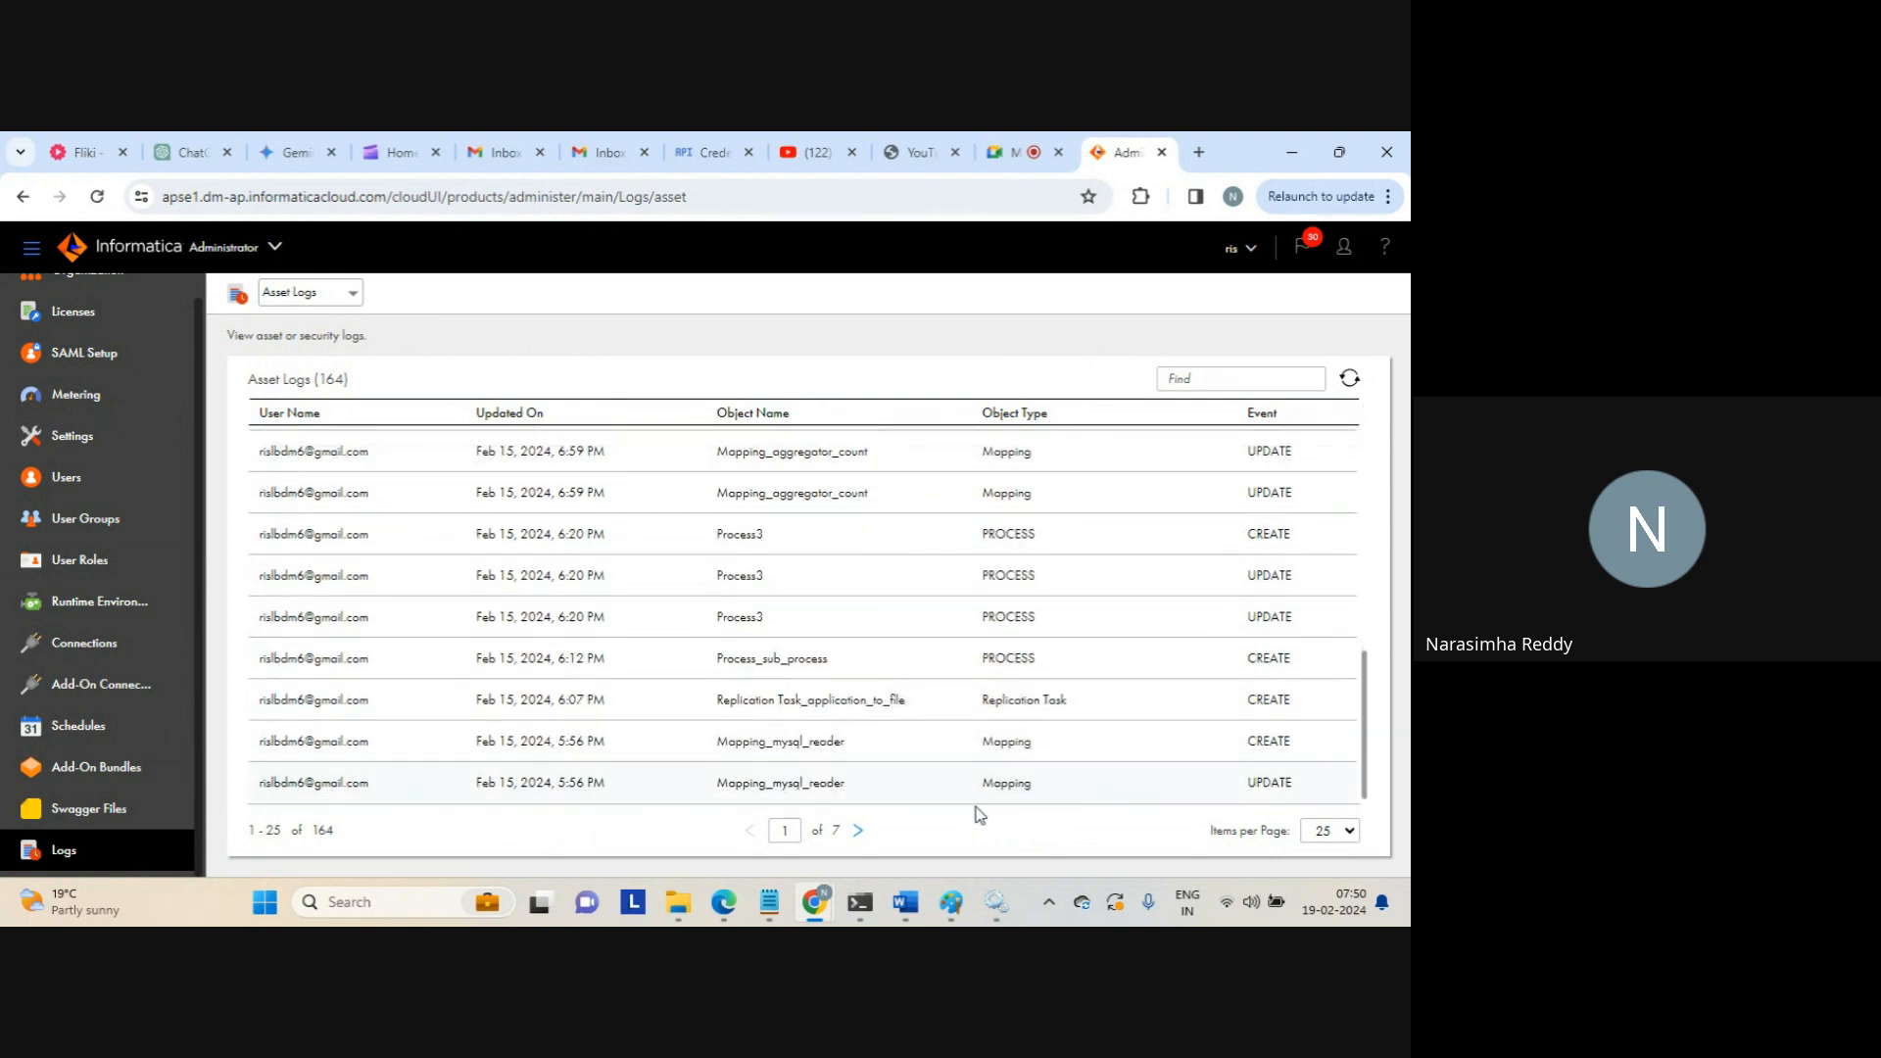
click(857, 830)
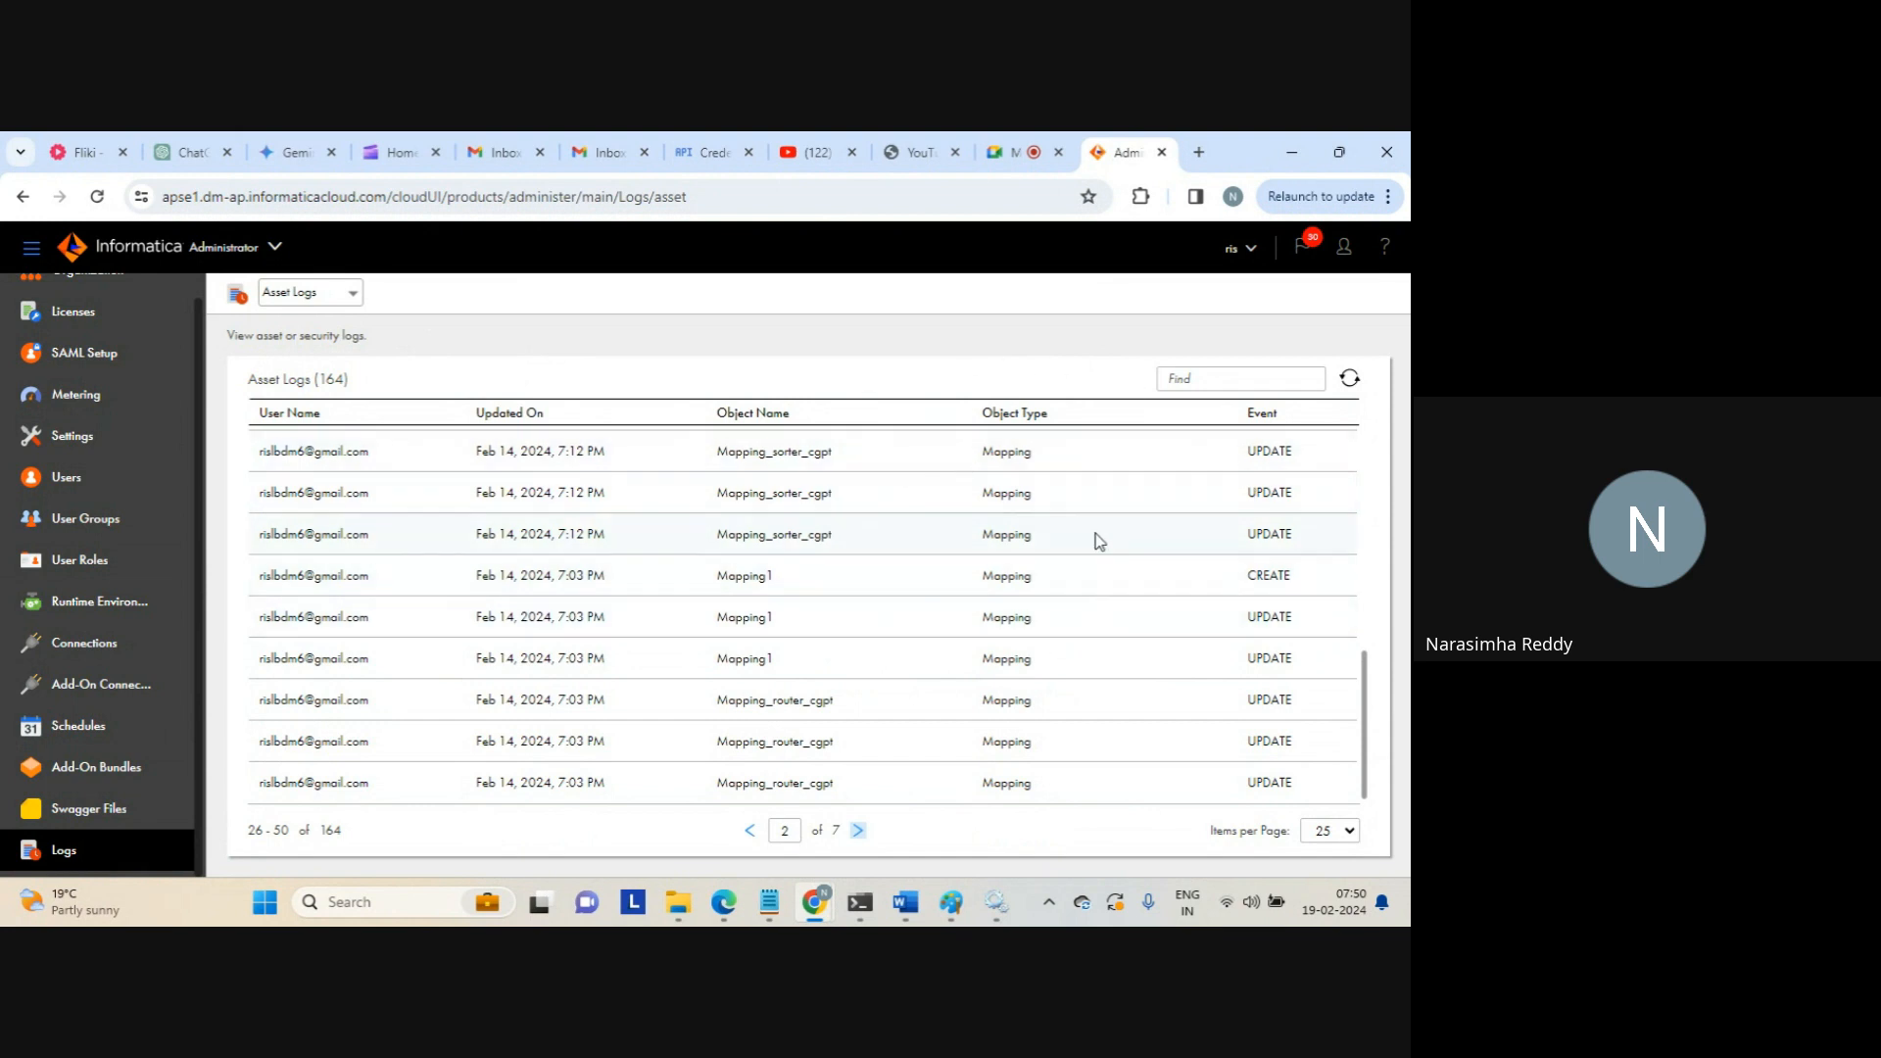
click(859, 831)
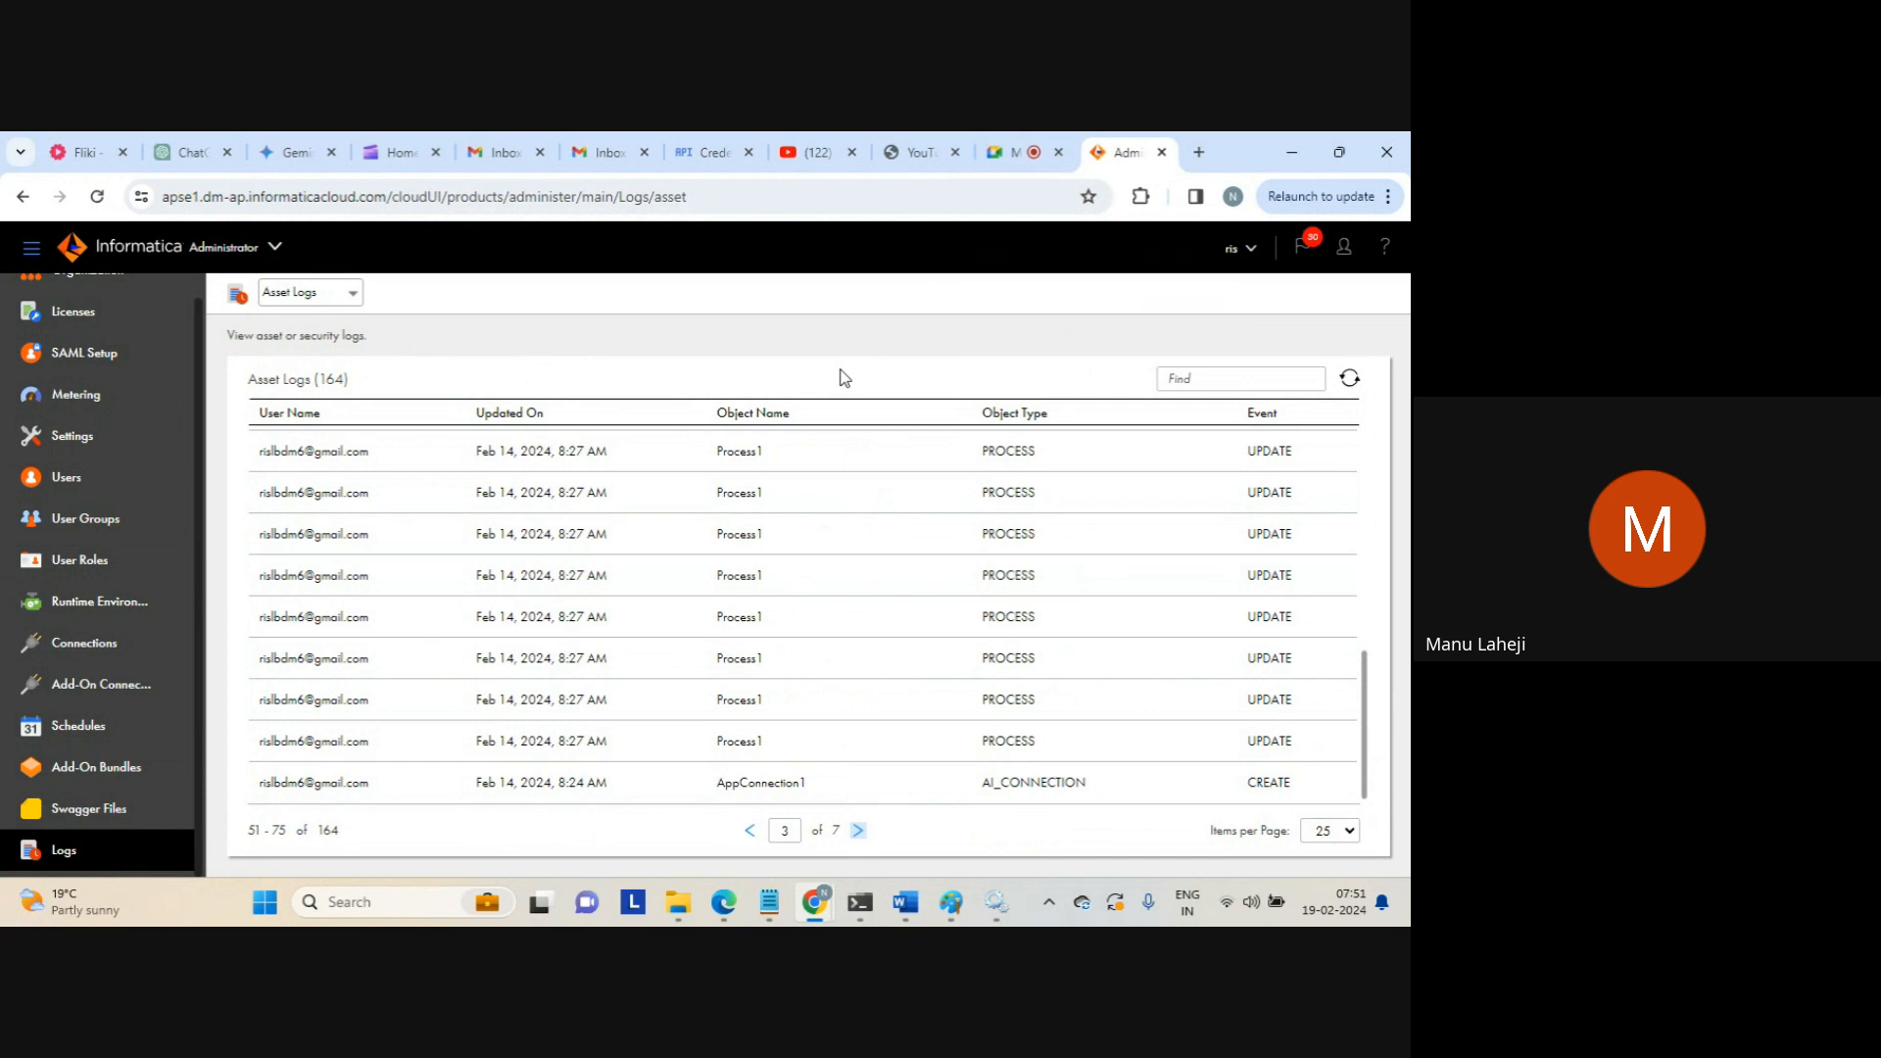
Switch to the shared Application Integration trial page and scroll through its filled-in signup form
click(1026, 160)
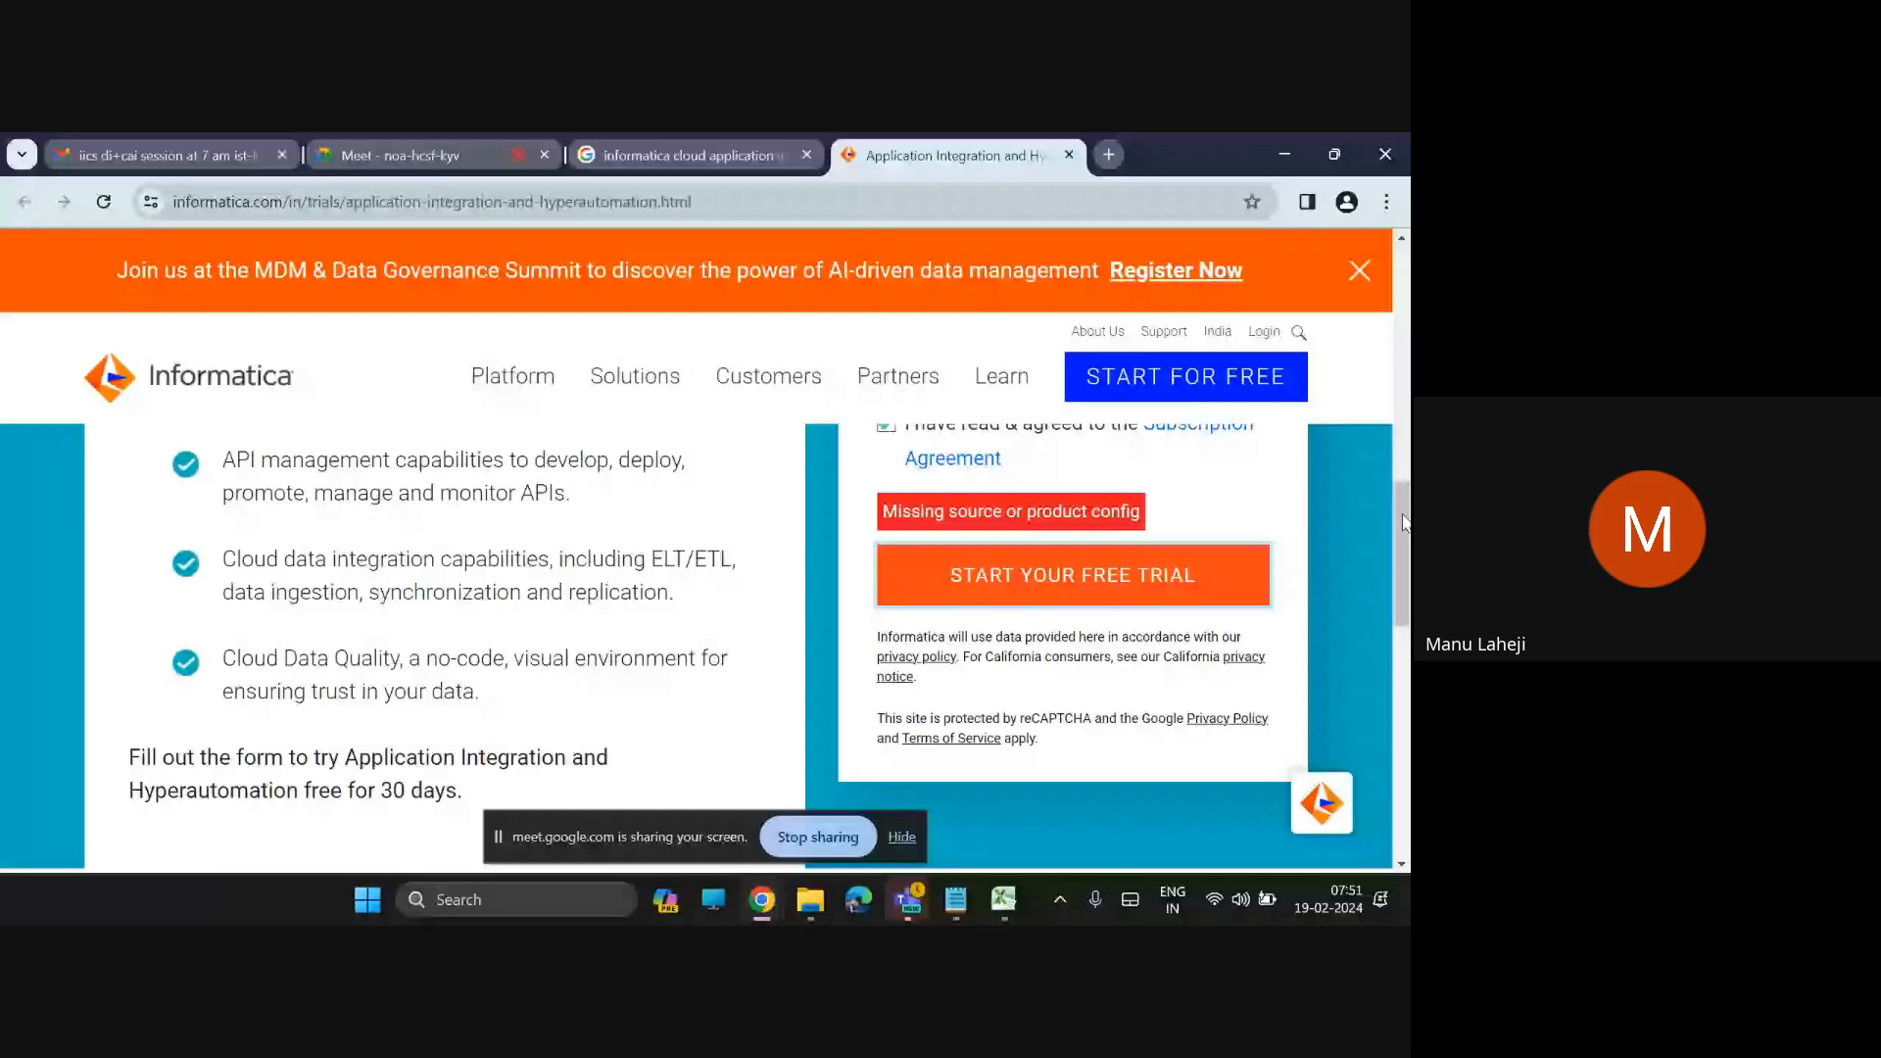
drag(1405, 522, 1405, 465)
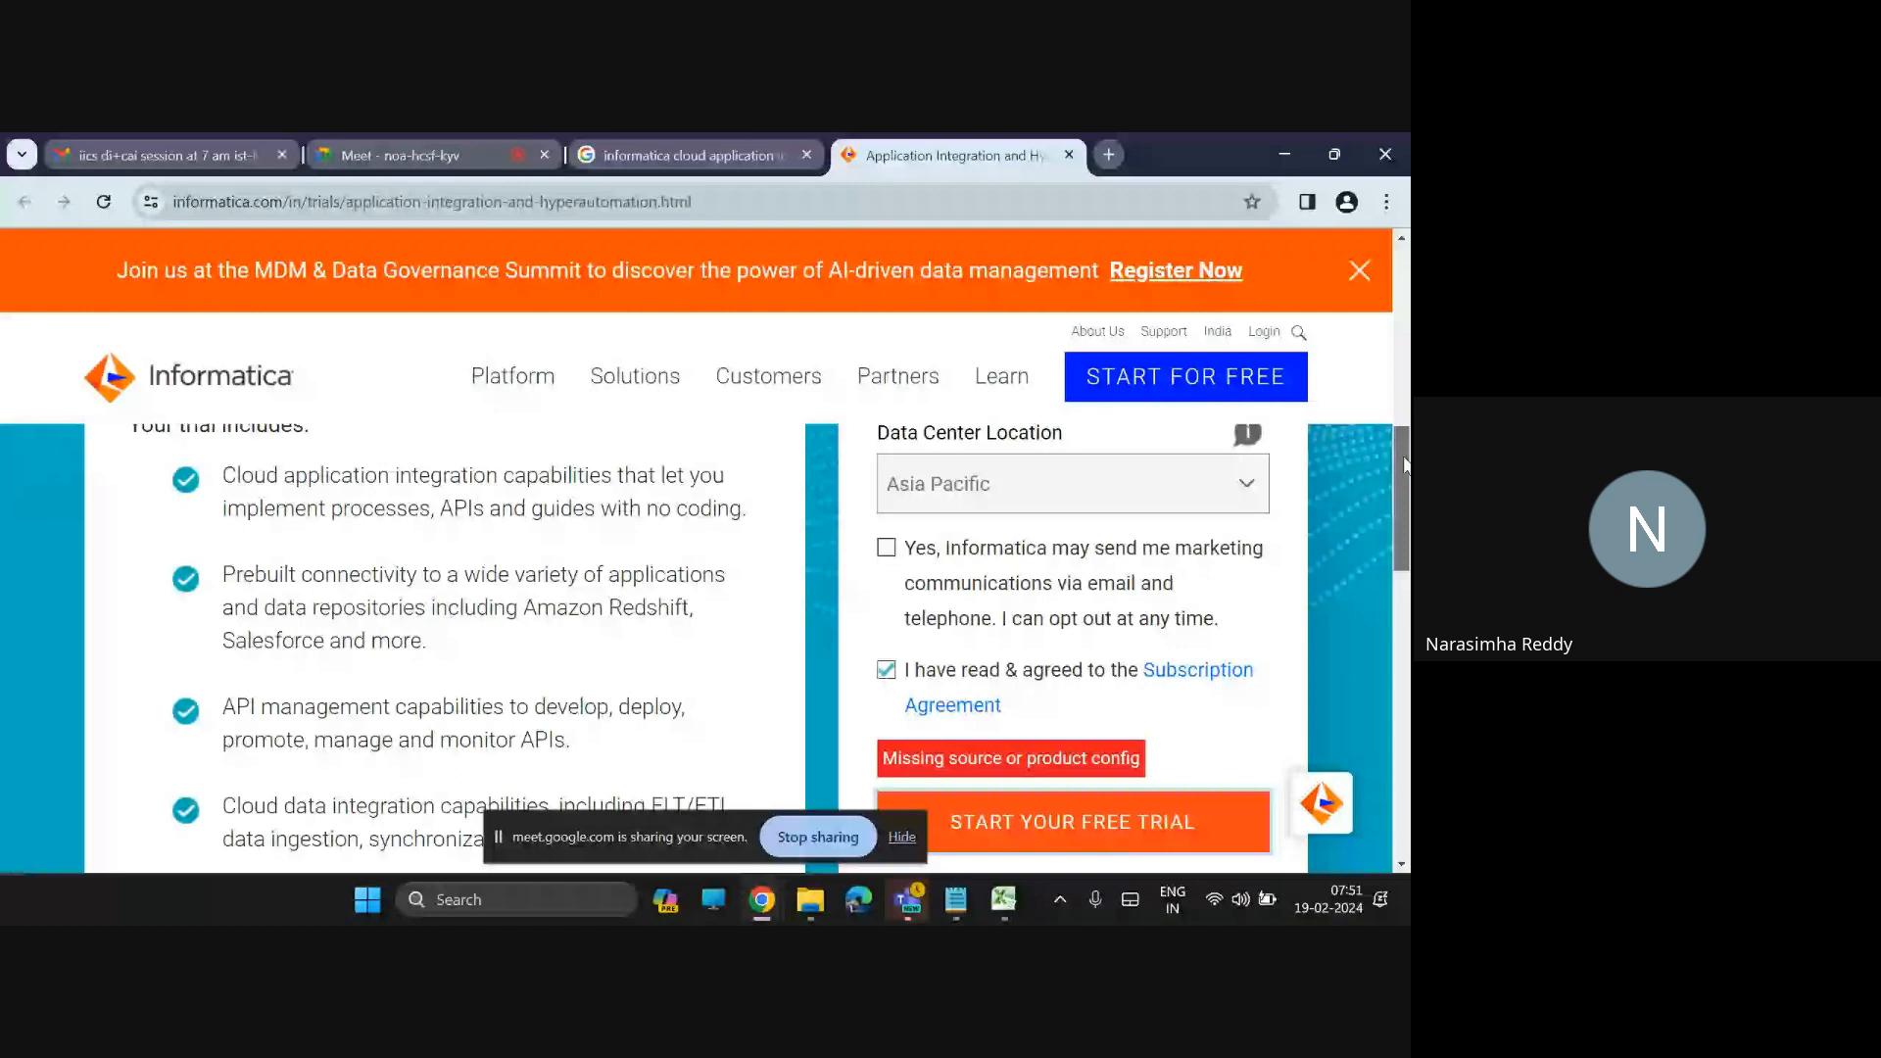
scroll(961, 656, down, 2)
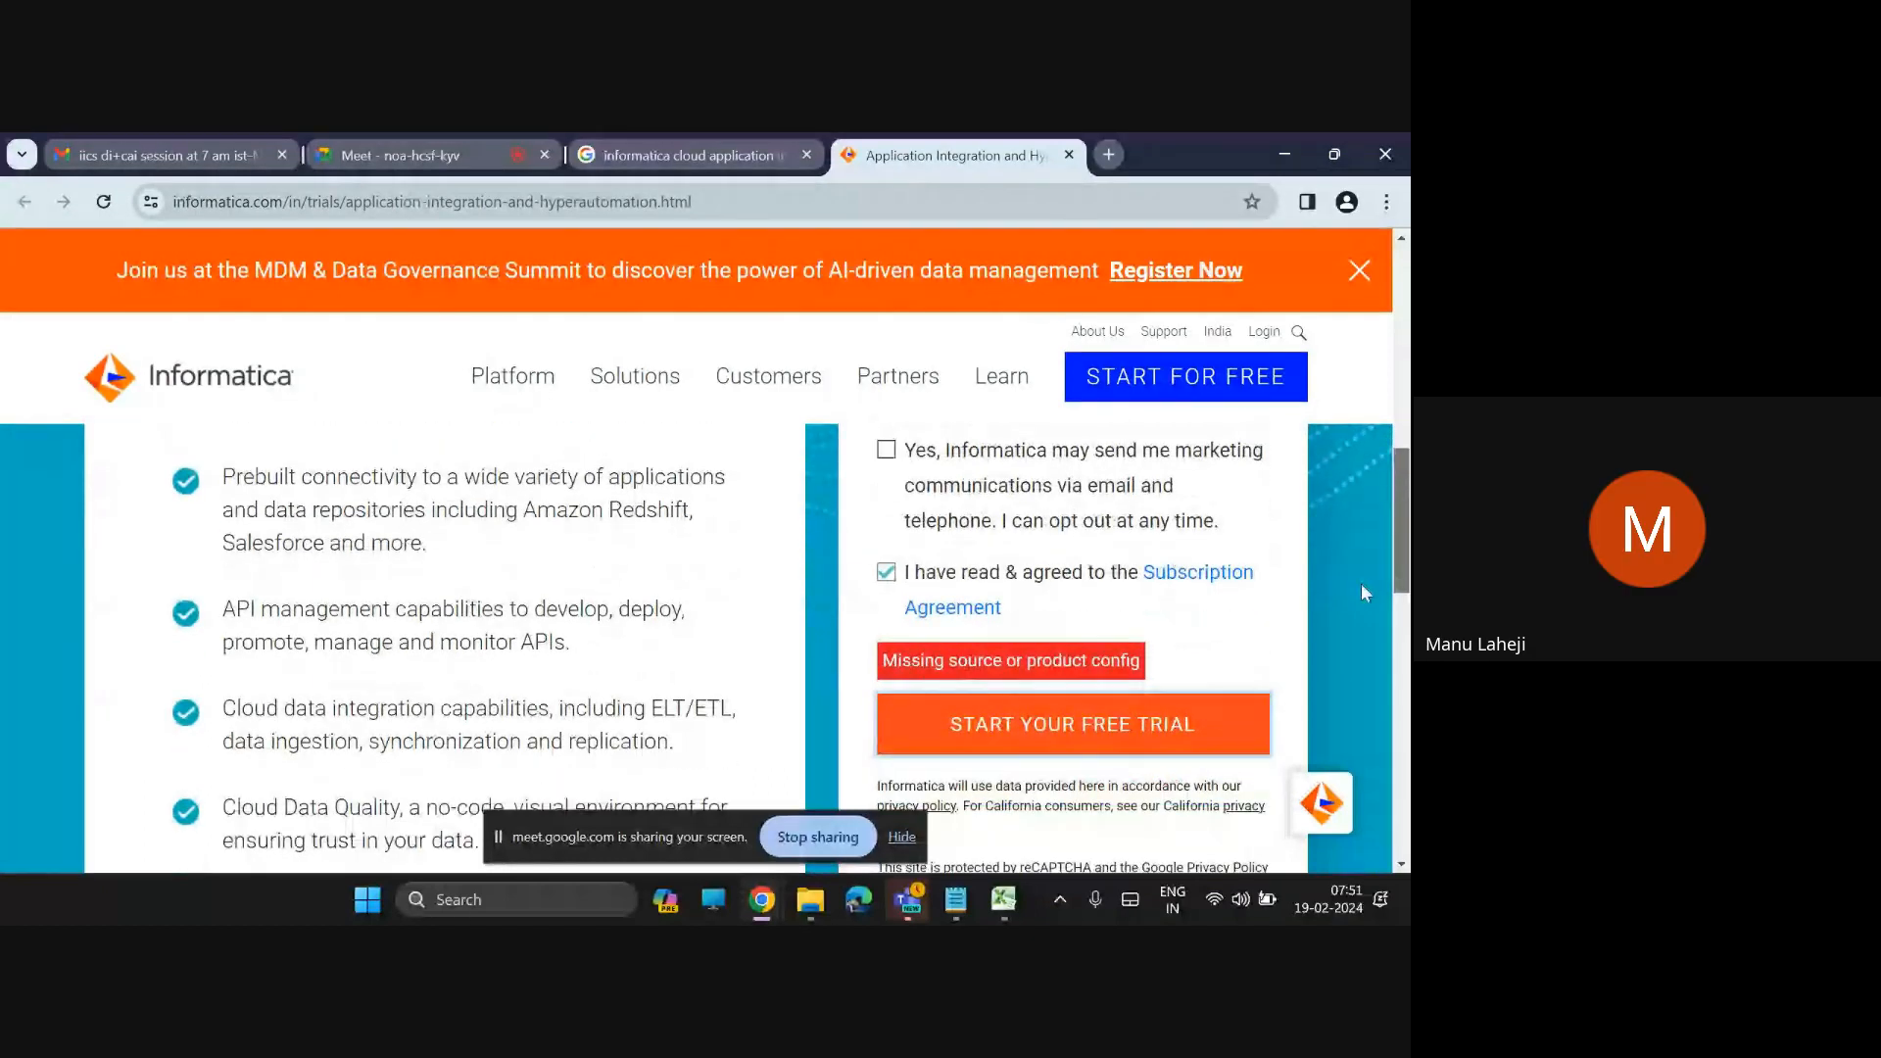
drag(1397, 525, 1403, 340)
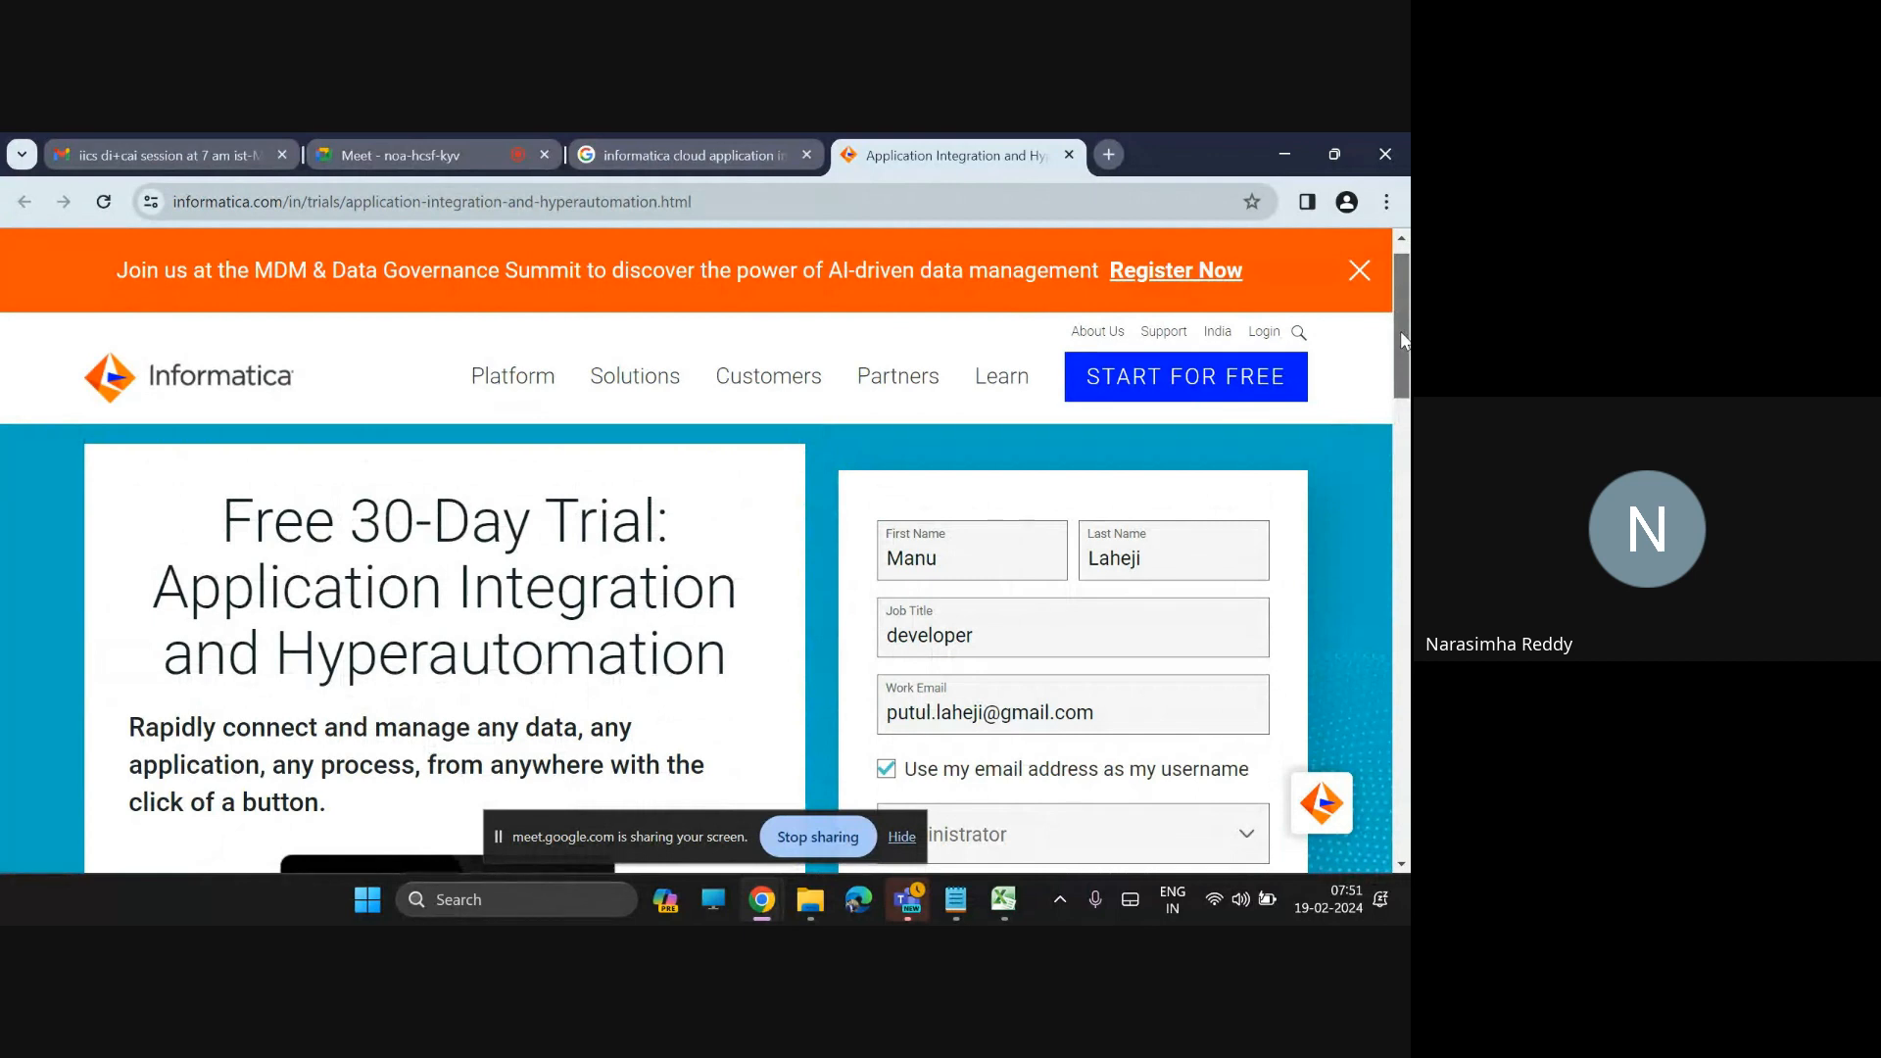
drag(1403, 340, 1409, 412)
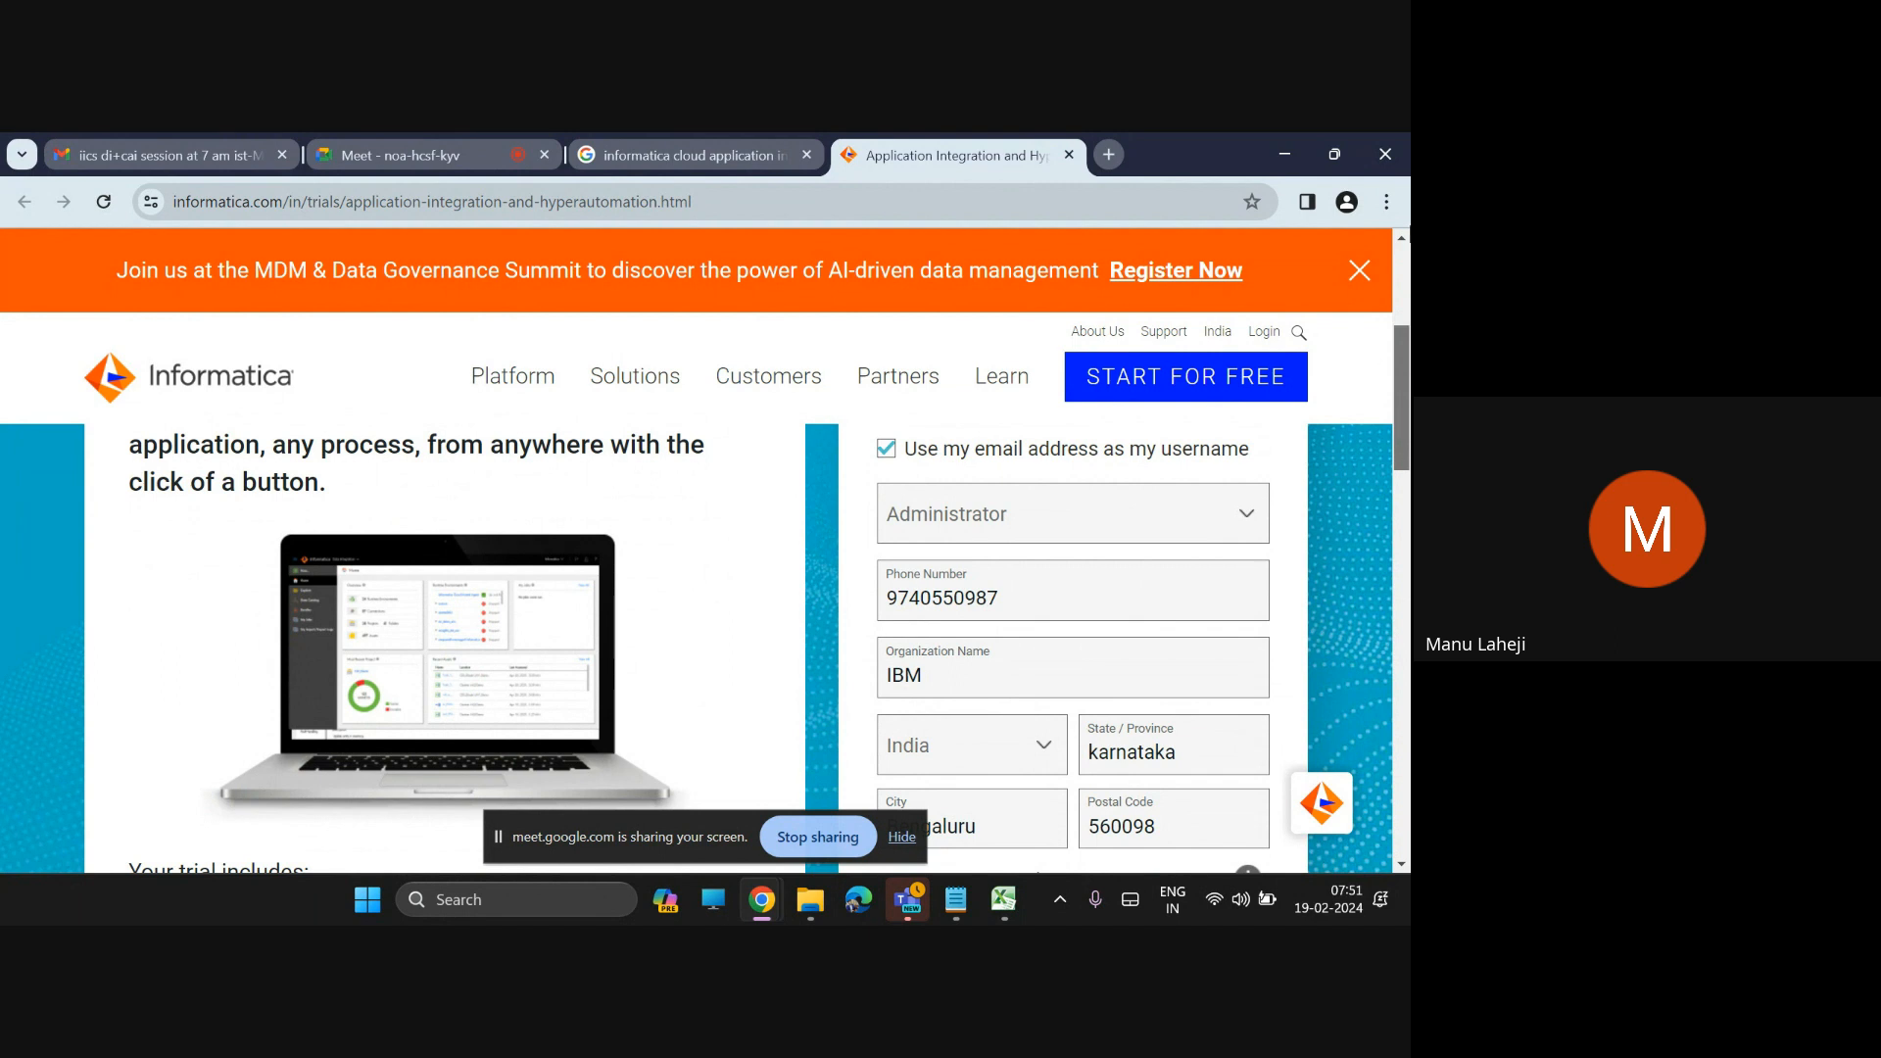
drag(1398, 384, 1409, 547)
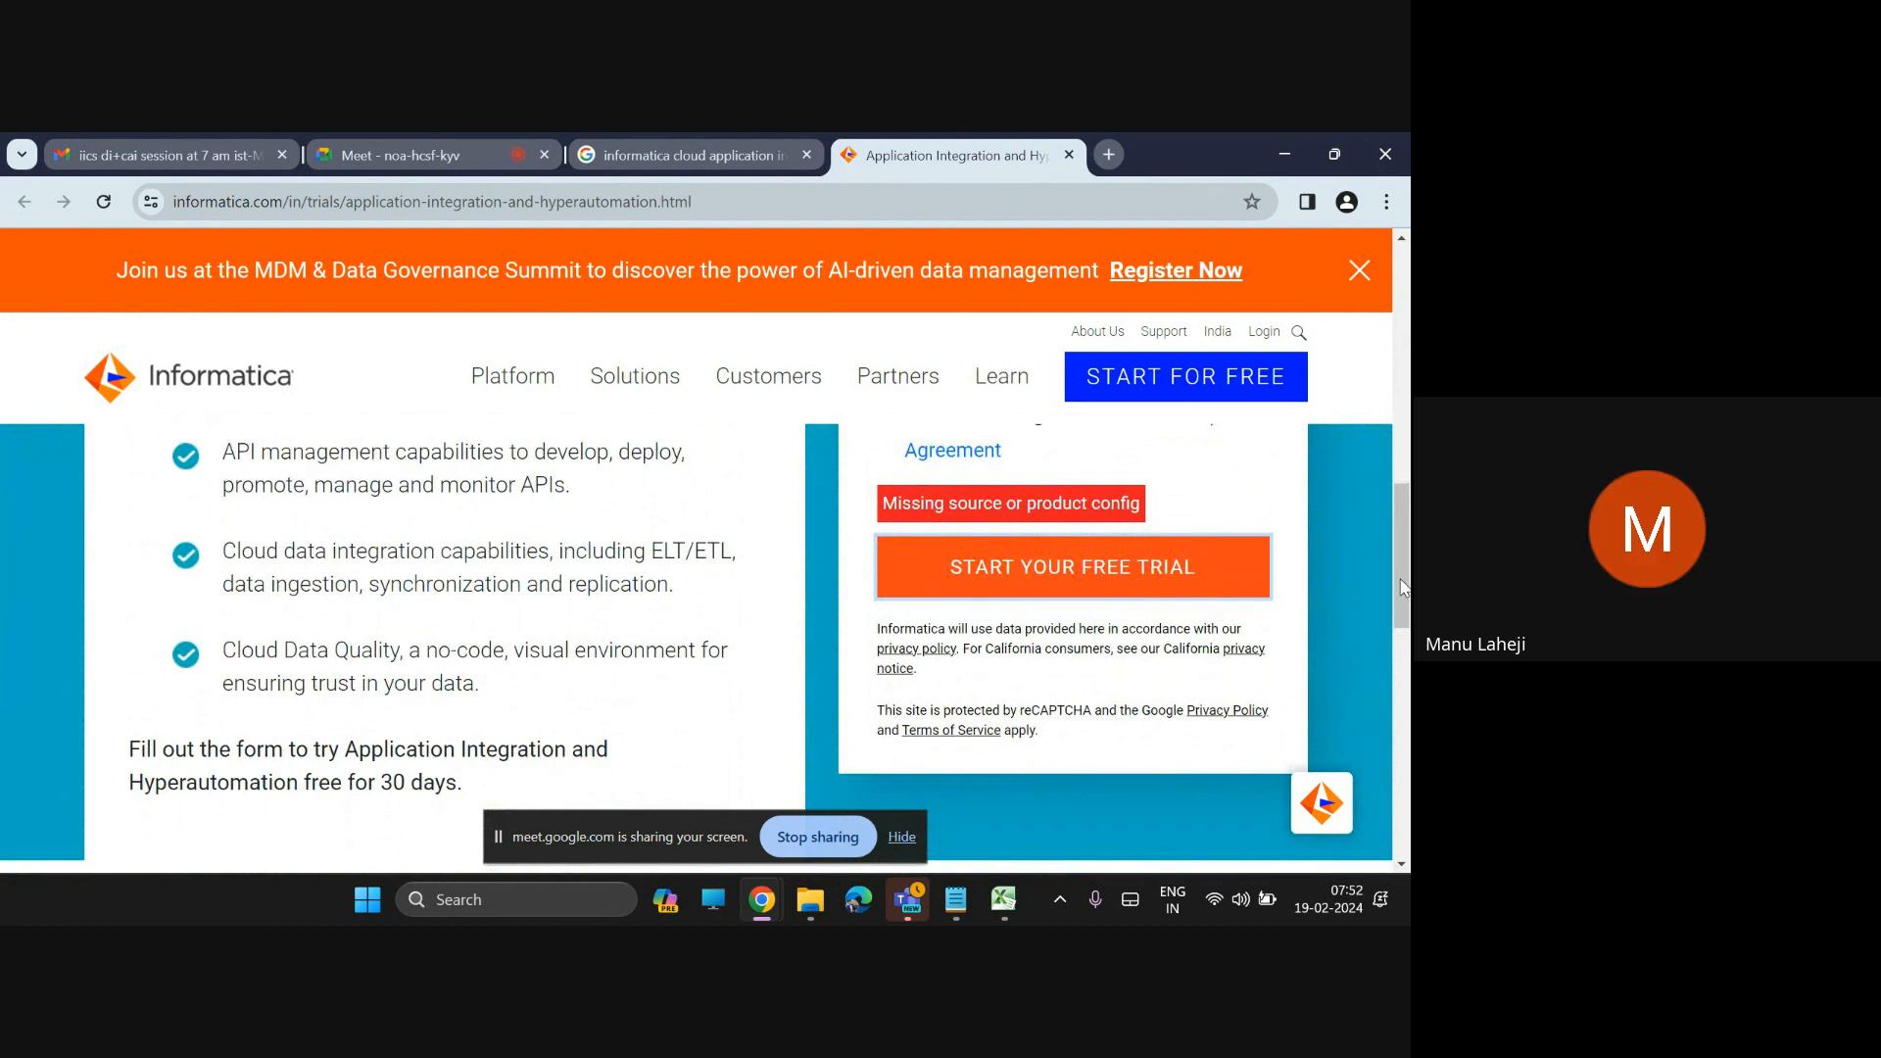
Scroll back over the trial form, check the Work Email field, and stop sharing the screen
scroll(1403, 578, up, 1)
scroll(1403, 578, up, 2)
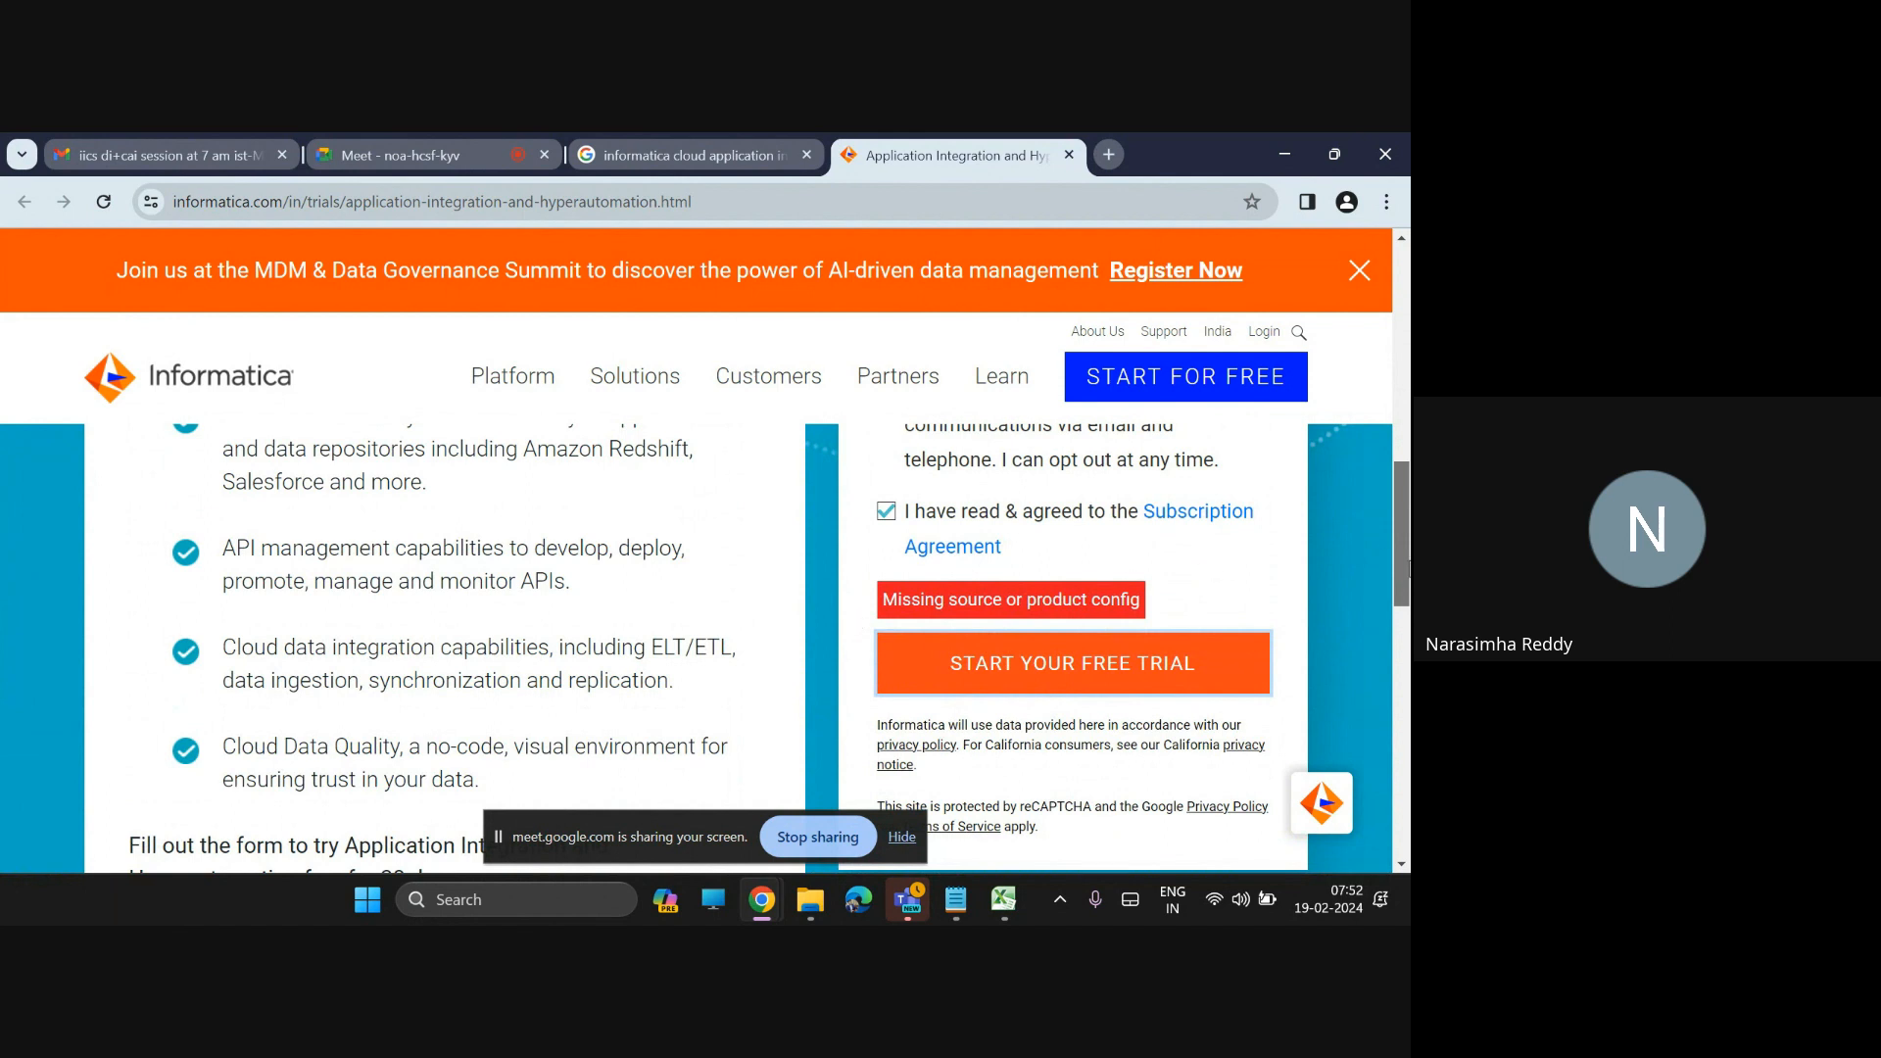
drag(1408, 567, 1407, 370)
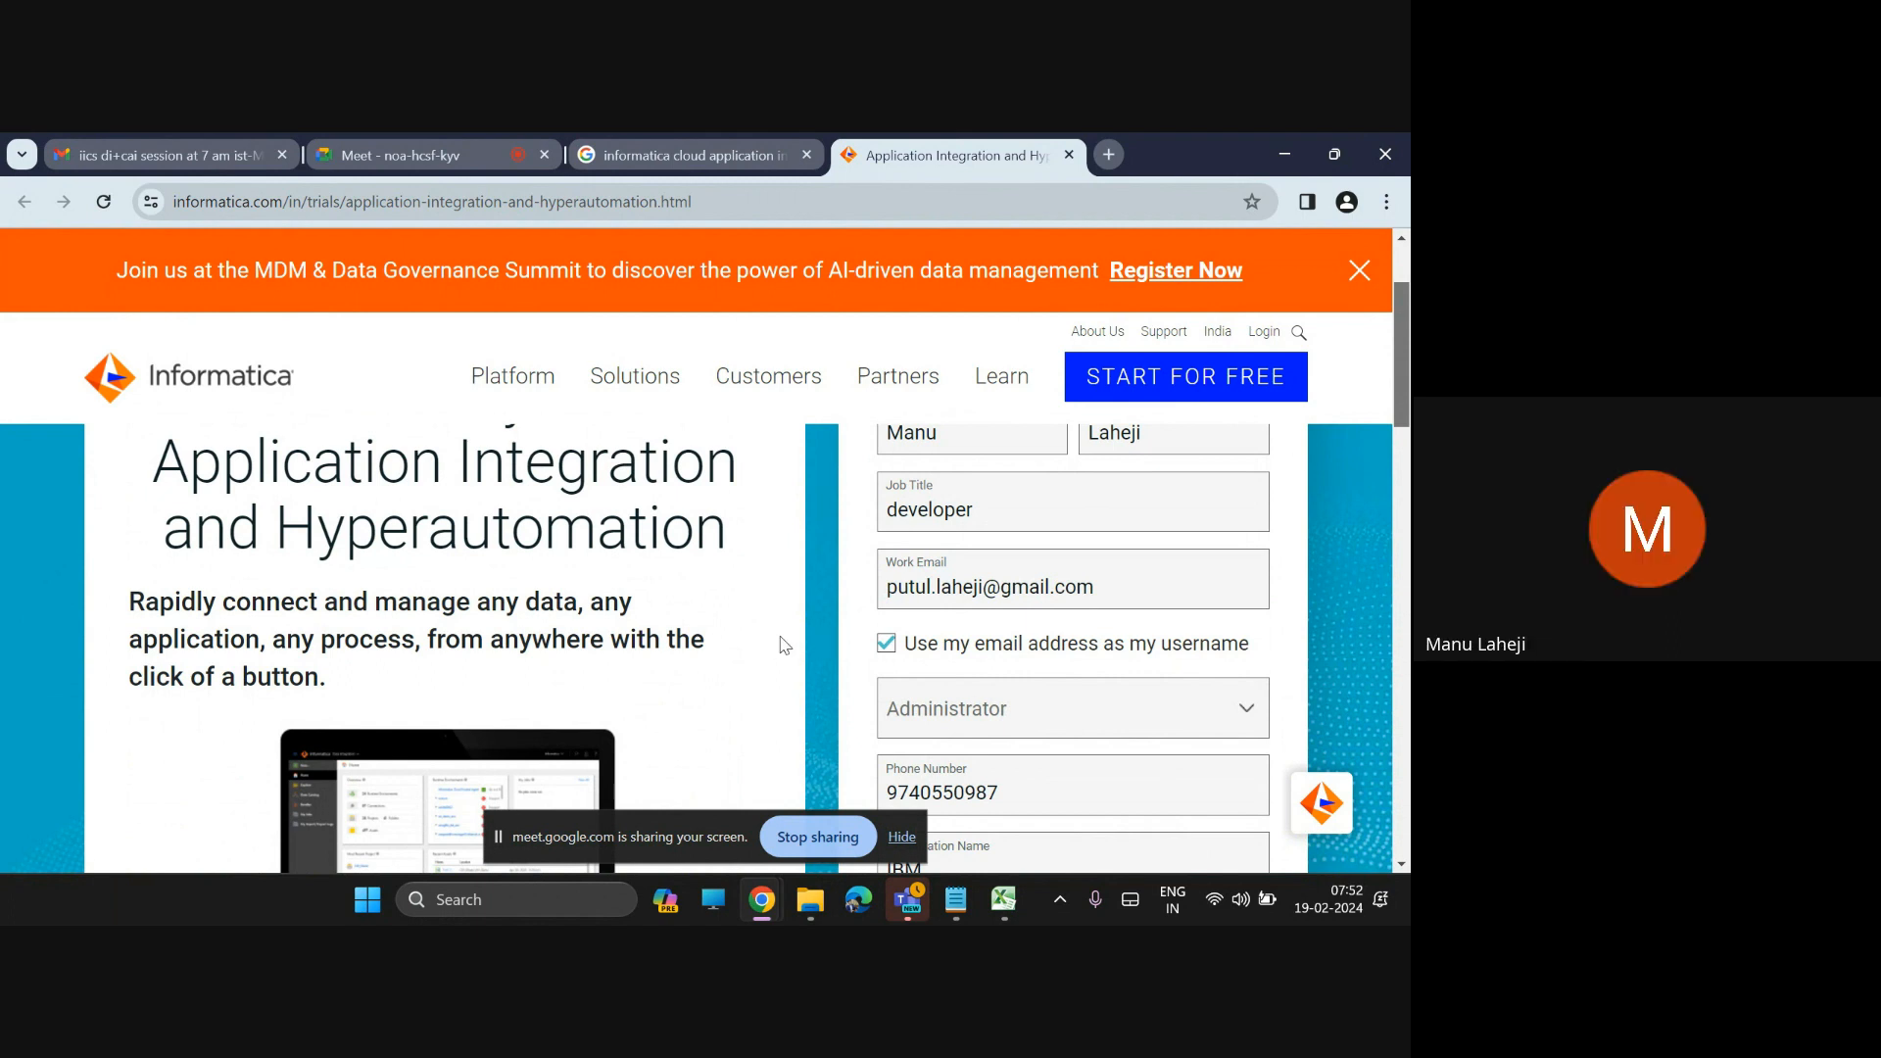
drag(1097, 583, 853, 591)
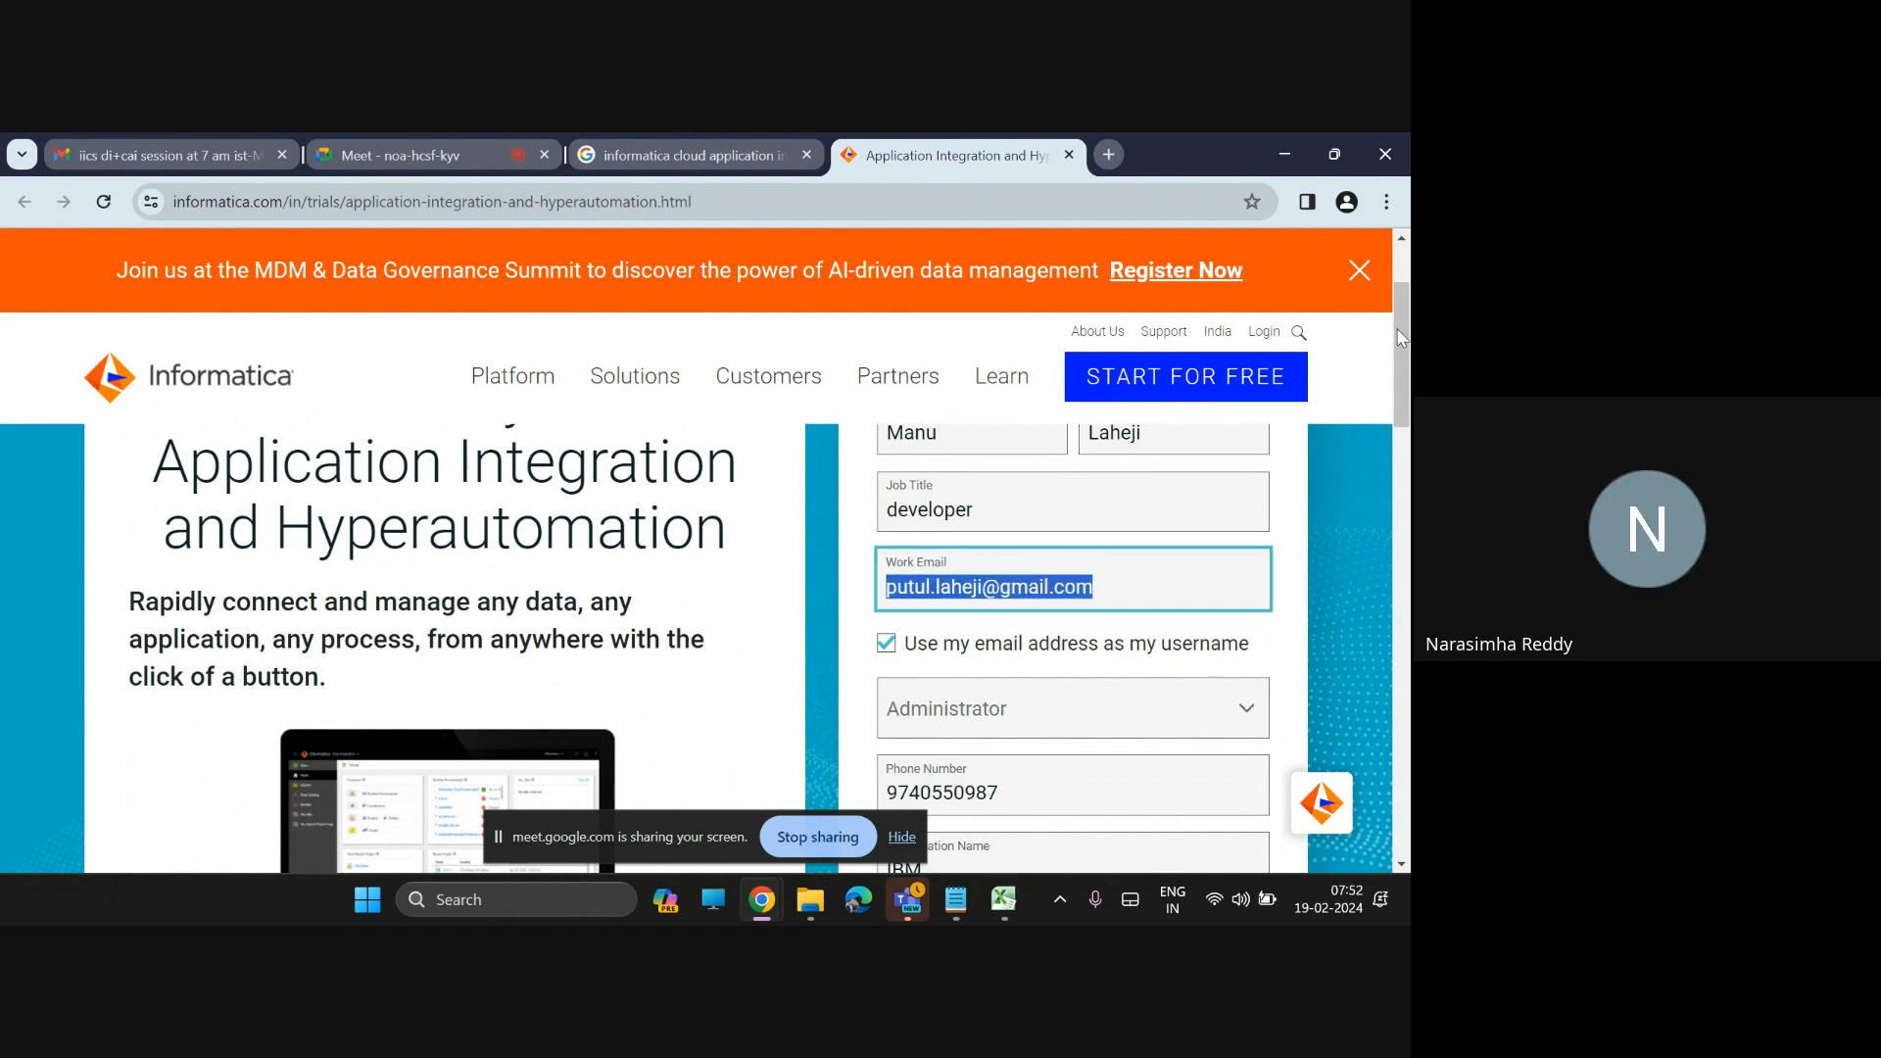
drag(1401, 338, 1407, 477)
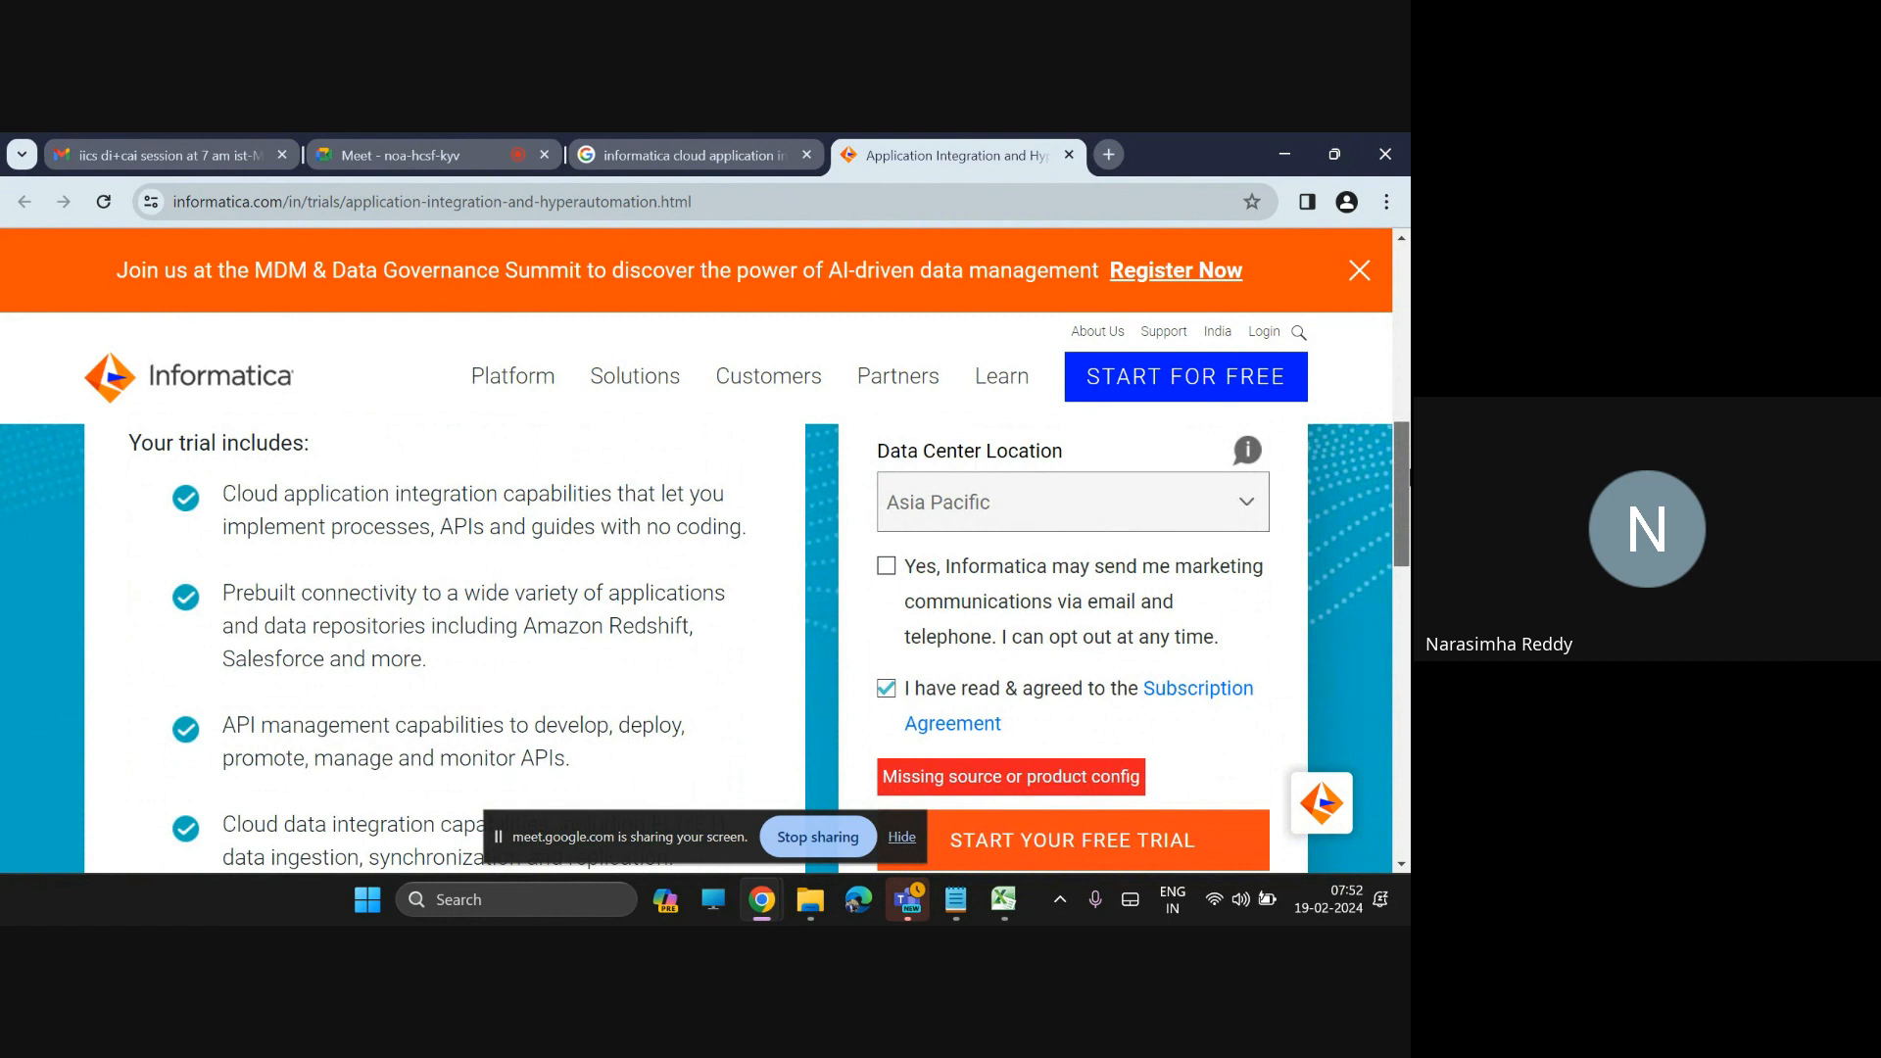
drag(1409, 477, 1408, 313)
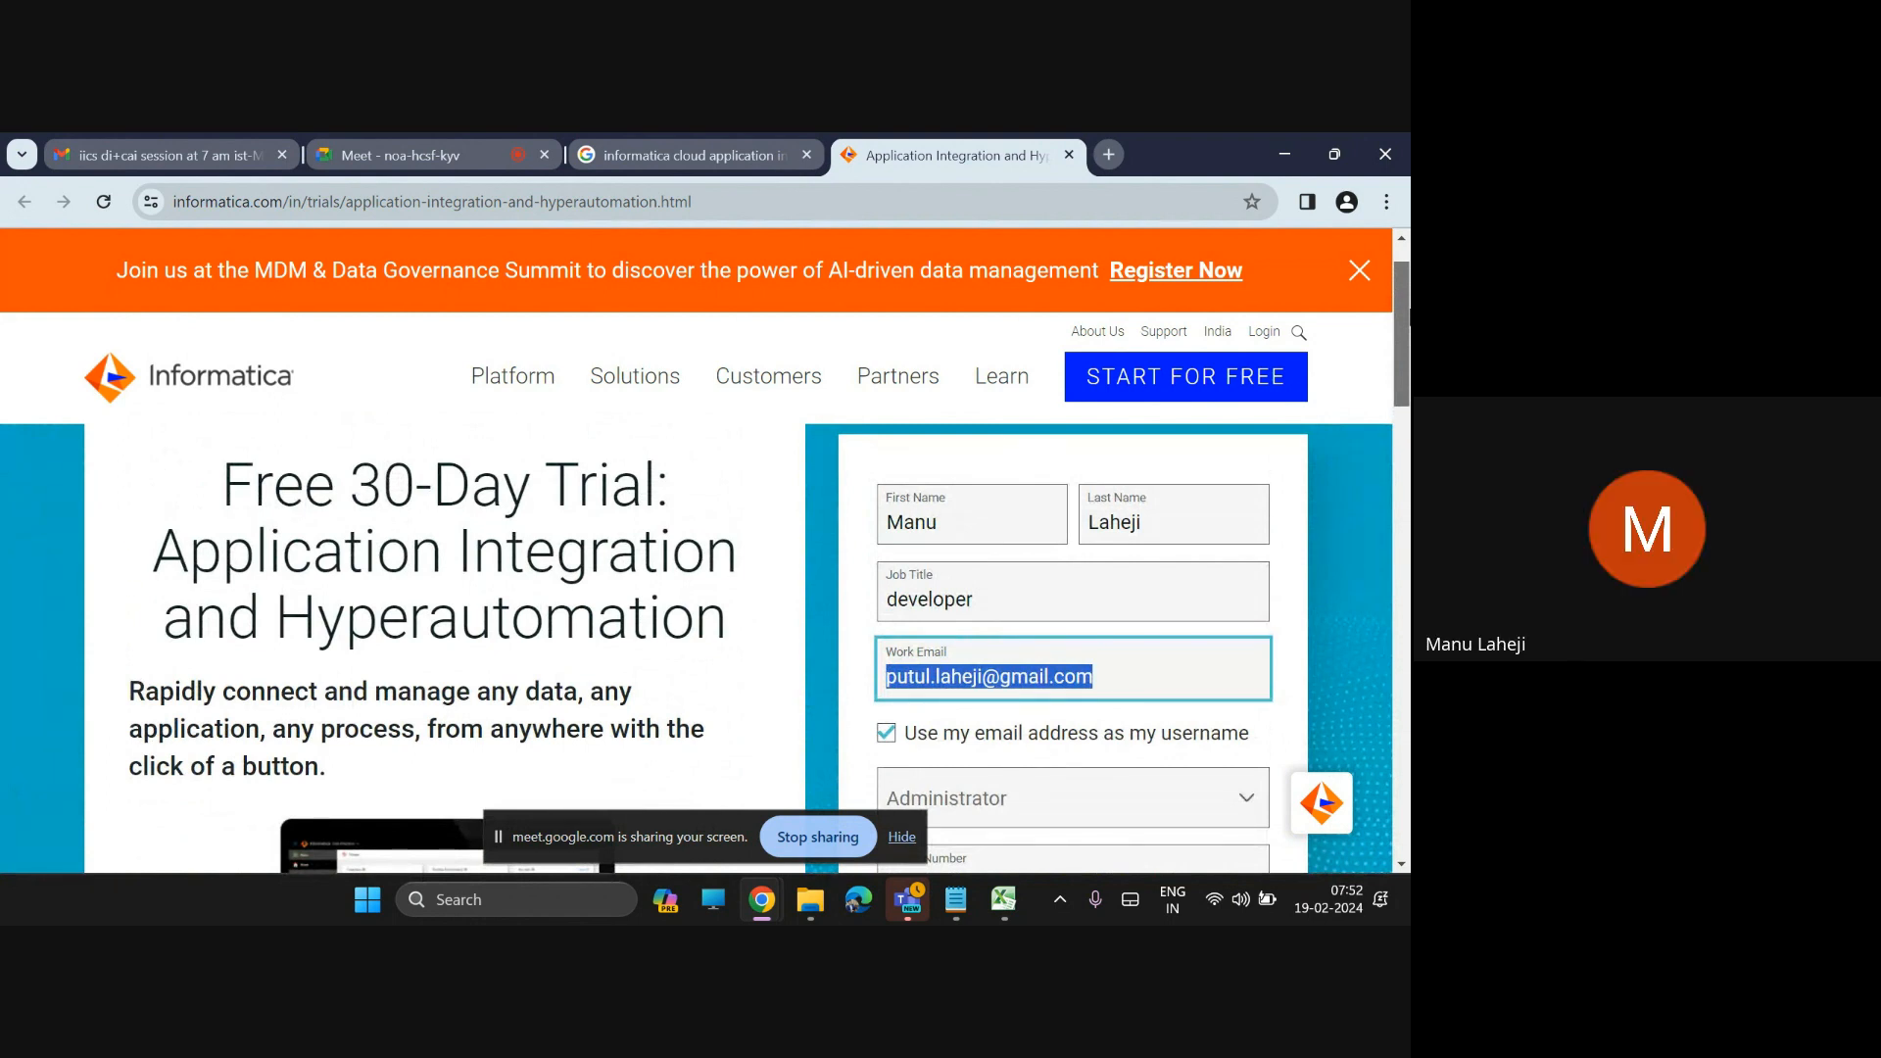
scroll(1408, 311, down, 3)
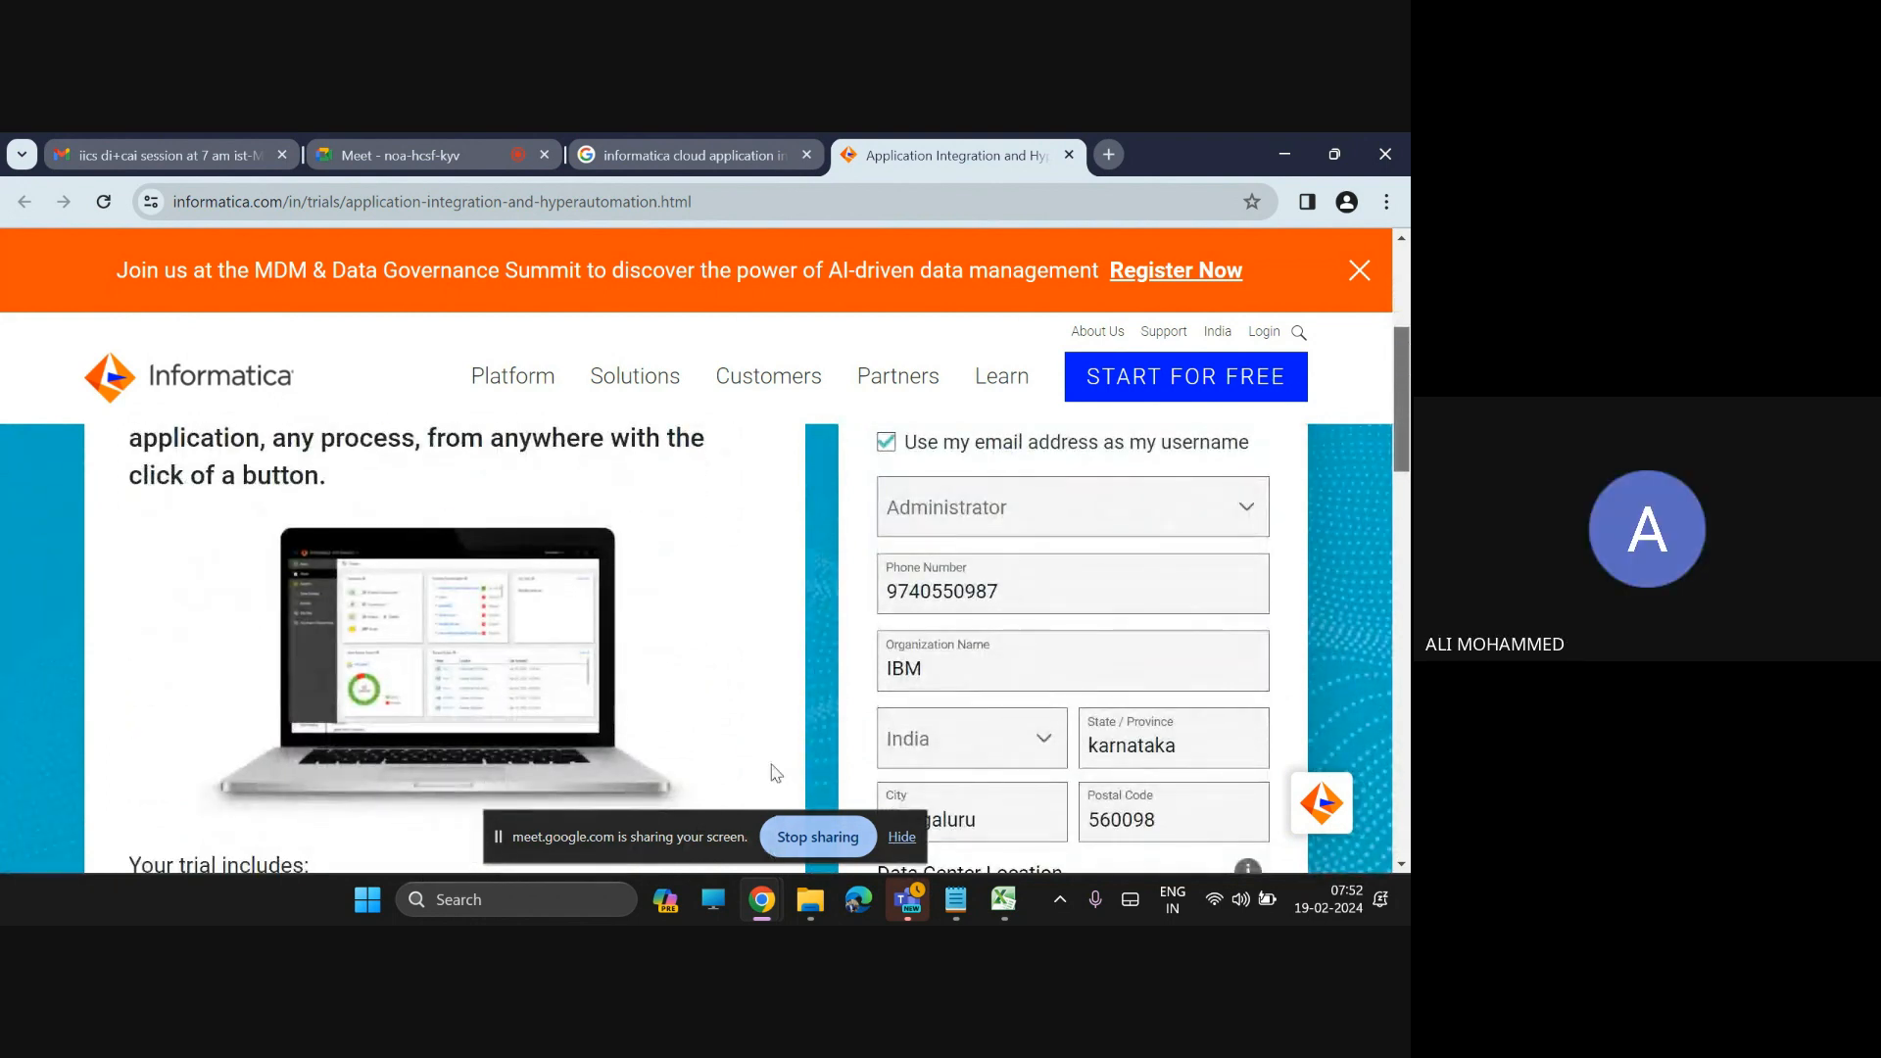
drag(1405, 422, 1408, 381)
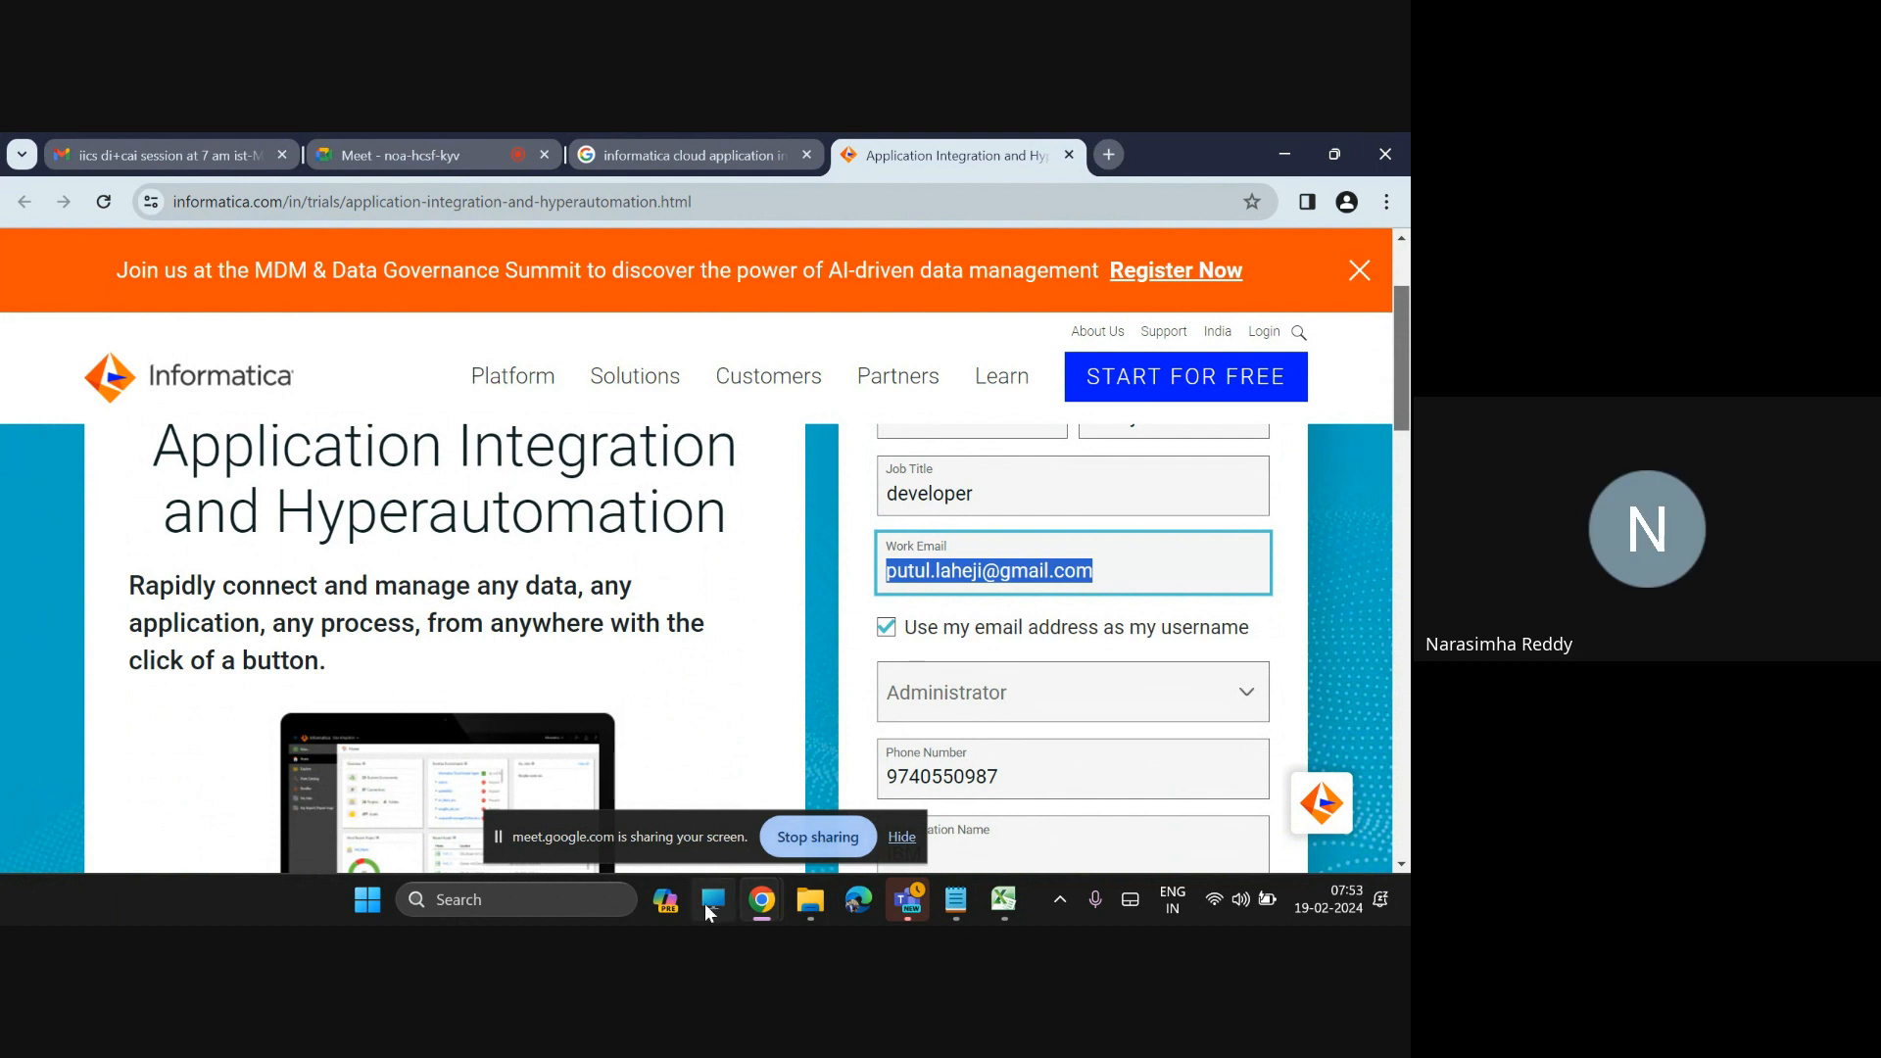
click(779, 839)
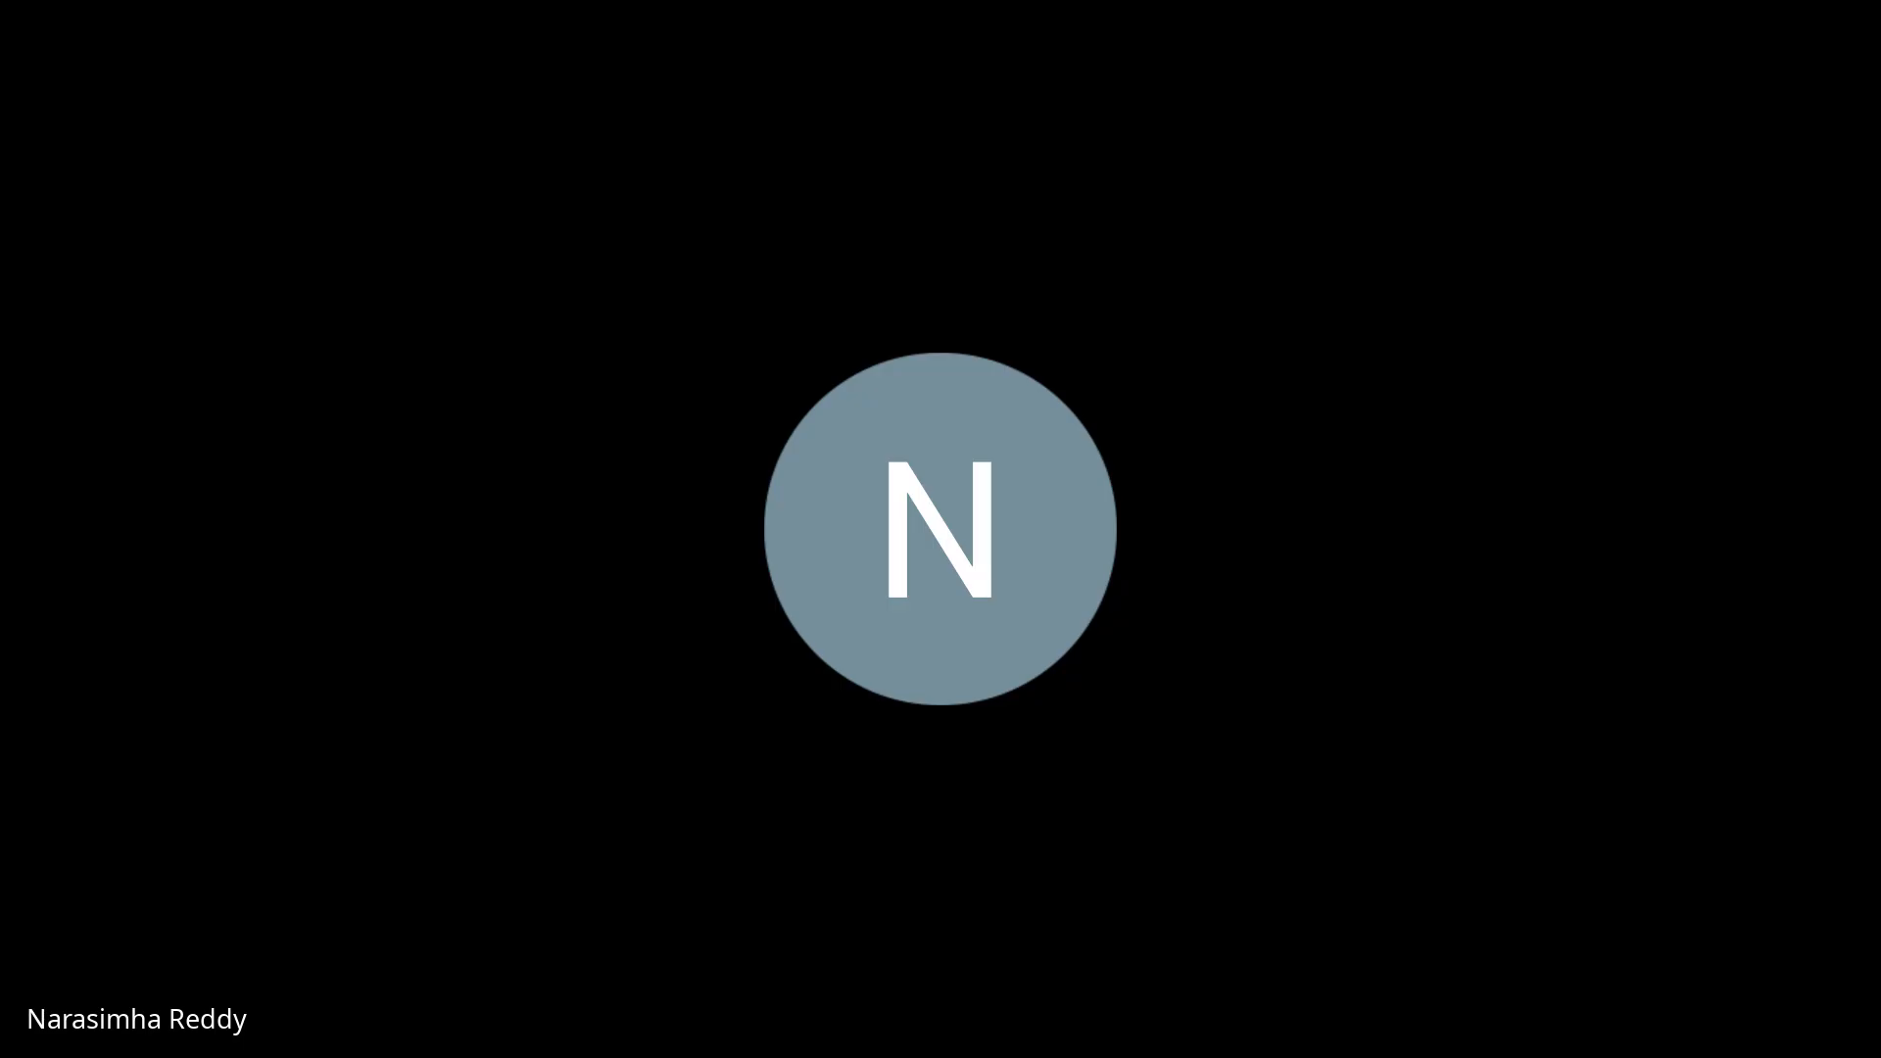